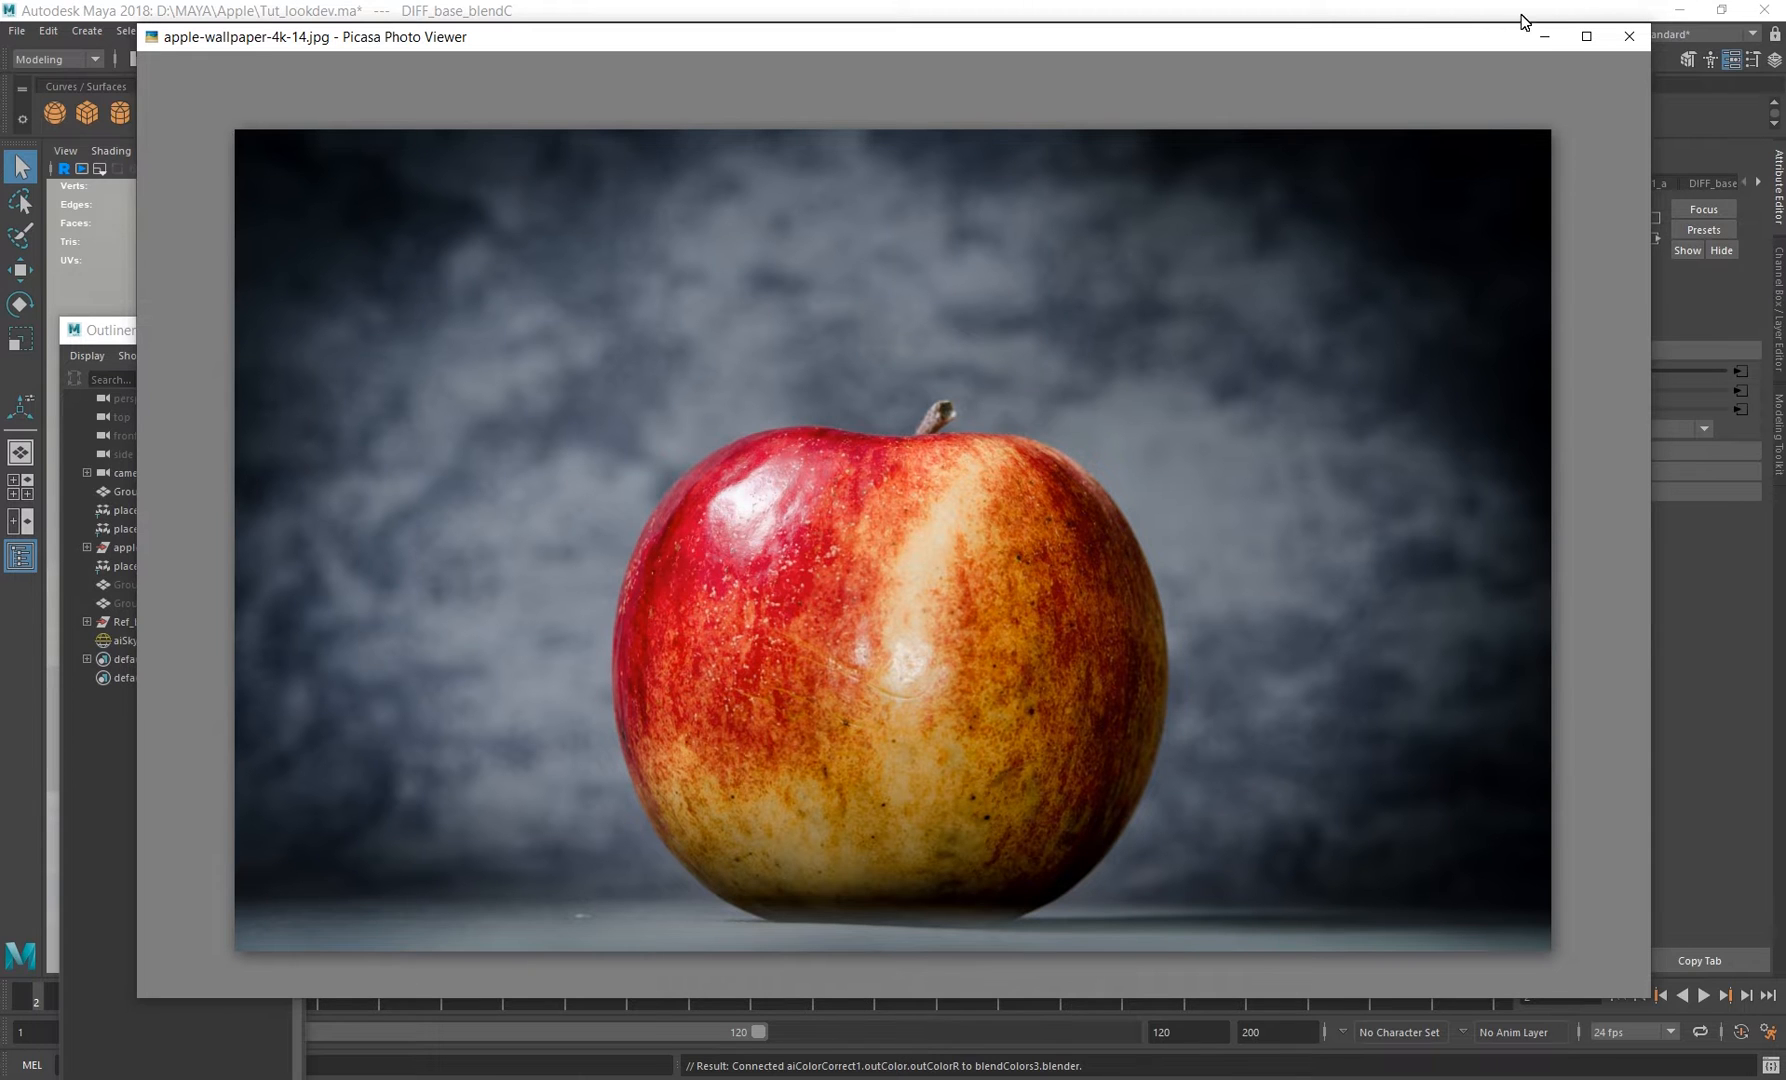
Put away the apple reference photo, return to Maya and open the attributes of the aiLayerRgba1 node in the Node Editor.
{"action": "left_click", "coordinate": [1549, 42]}
{"action": "scroll", "coordinate": [873, 537], "scroll_direction": "up", "scroll_amount": 5}
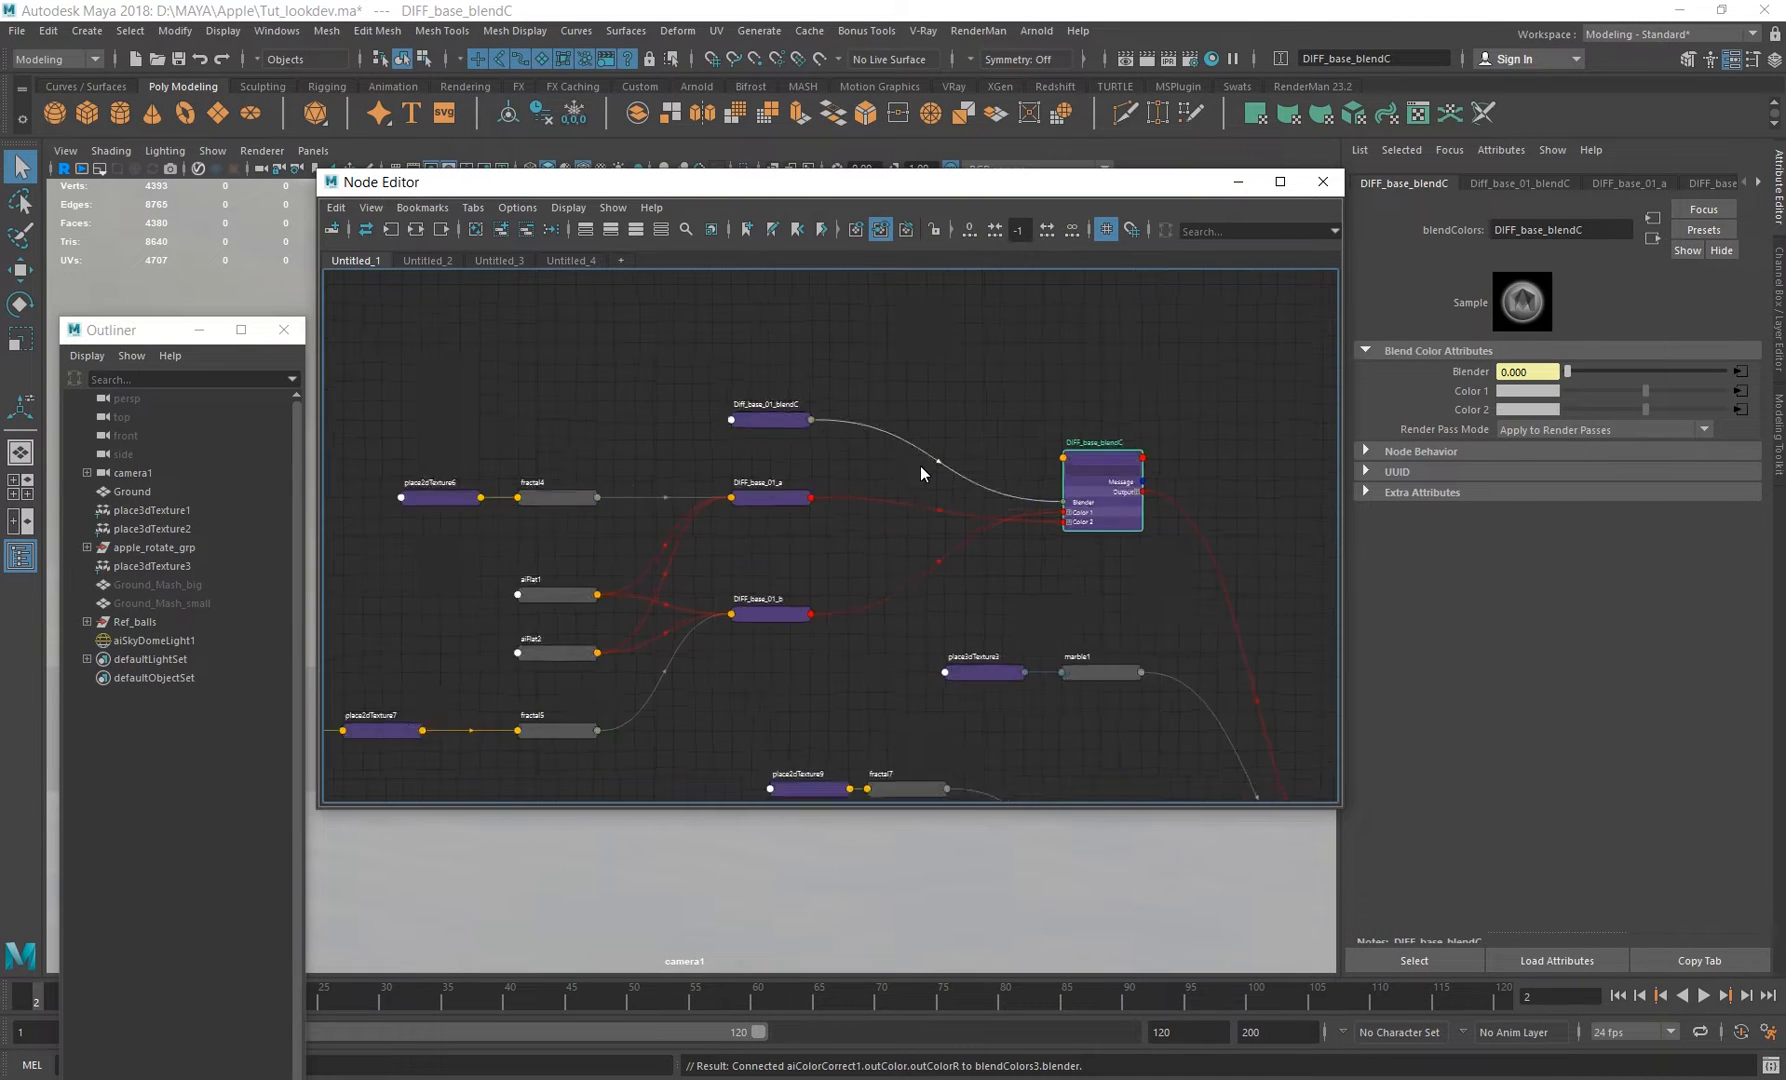
{"action": "middle_click_drag", "start_coordinate": [984, 502], "coordinate": [700, 496], "text": "alt"}
{"action": "left_click", "coordinate": [1077, 486]}
{"action": "middle_click_drag", "start_coordinate": [889, 608], "coordinate": [875, 520], "text": "alt"}
{"action": "scroll", "coordinate": [922, 625], "scroll_direction": "down", "scroll_amount": 5}
{"action": "middle_click_drag", "start_coordinate": [1005, 680], "coordinate": [755, 390], "text": "alt"}
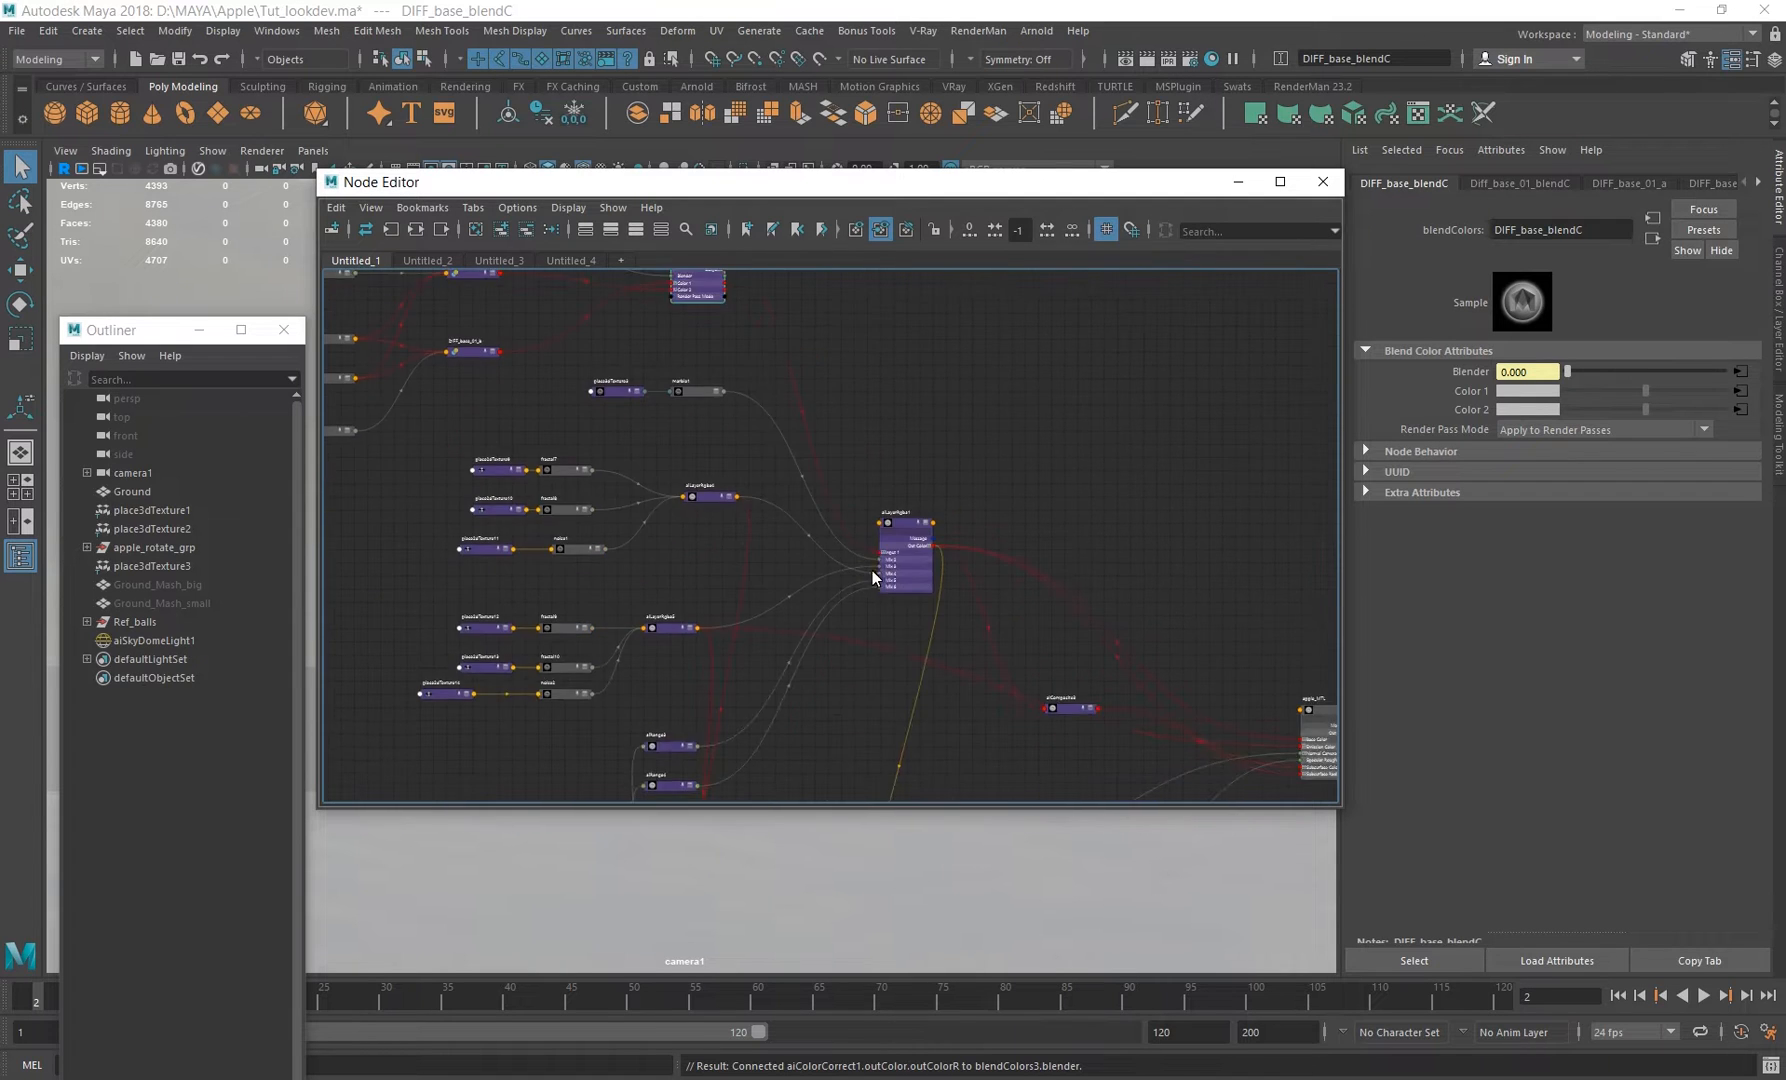
{"action": "scroll", "coordinate": [872, 571], "scroll_direction": "up", "scroll_amount": 3}
{"action": "left_click", "coordinate": [926, 554]}
{"action": "scroll", "coordinate": [926, 554], "scroll_direction": "up", "scroll_amount": 3}
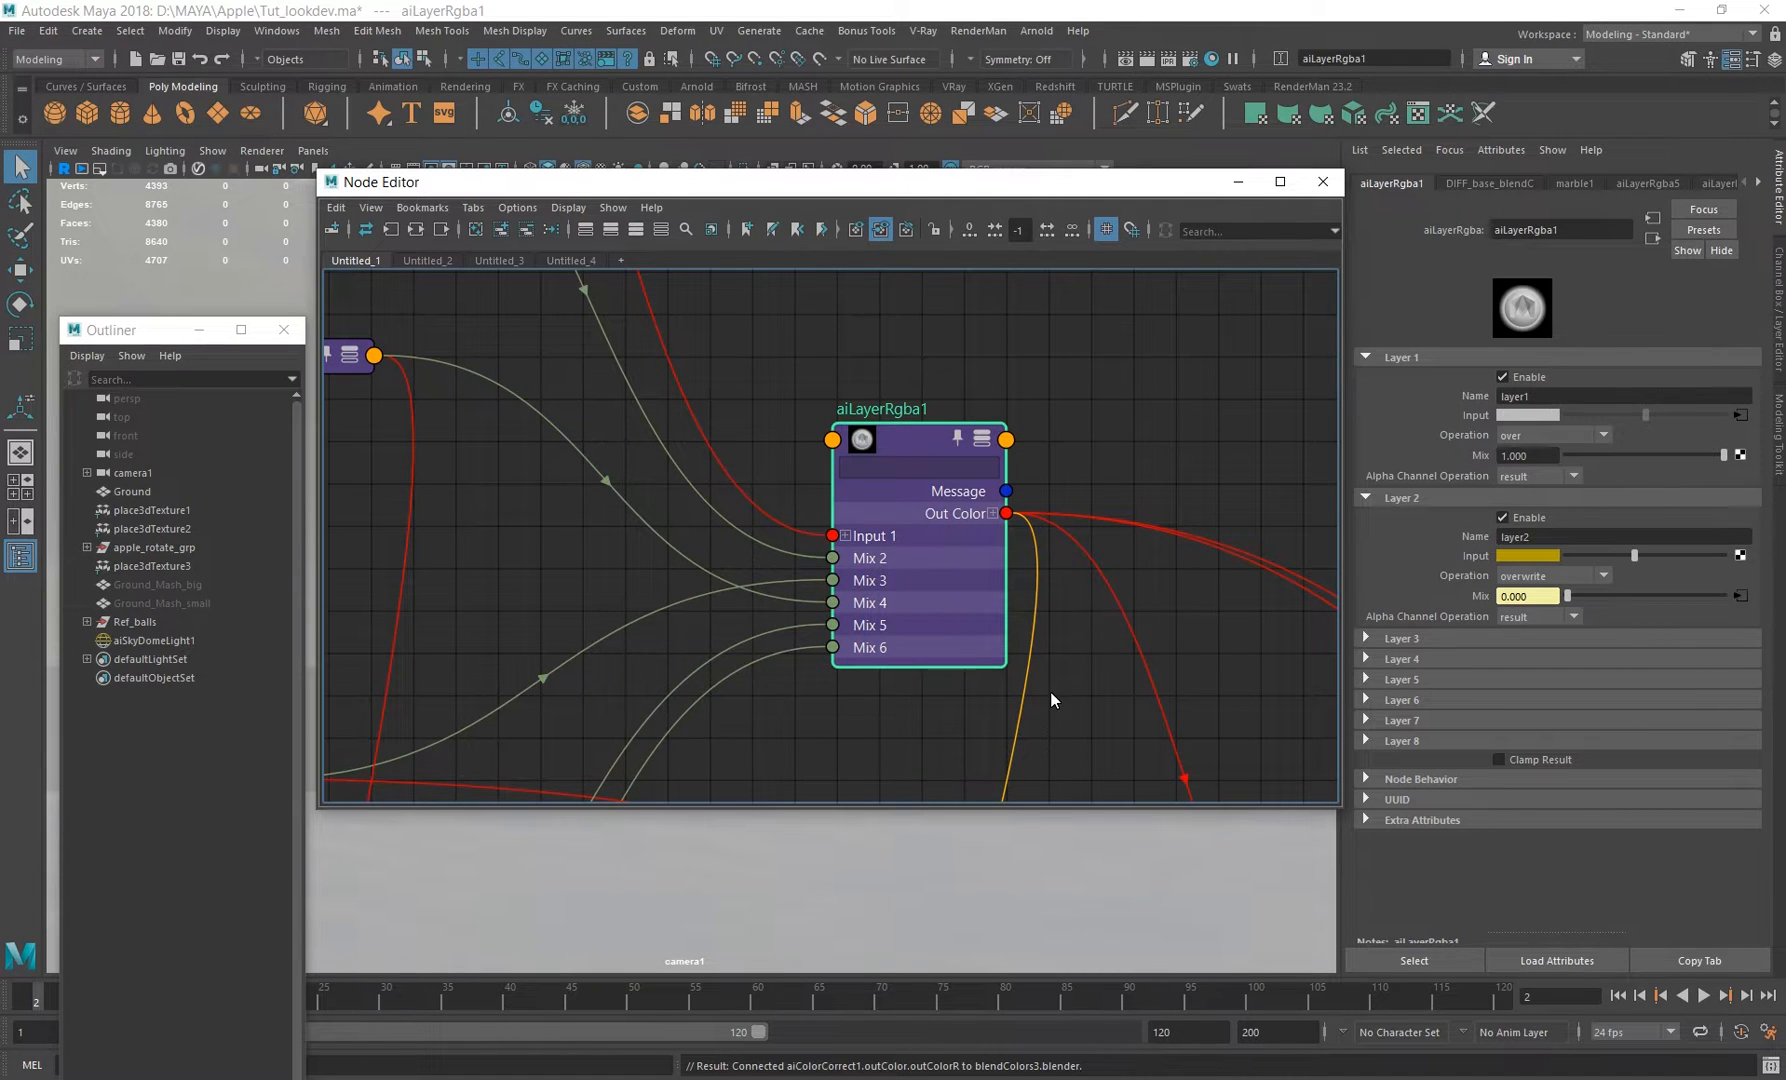
Examine how aiLayerRgba1 connects to the apple_MTL shader and to the DIFF_base_blendC colour network.
{"action": "scroll", "coordinate": [960, 661], "scroll_direction": "down", "scroll_amount": 4}
{"action": "middle_click_drag", "start_coordinate": [981, 693], "coordinate": [797, 595], "text": "alt"}
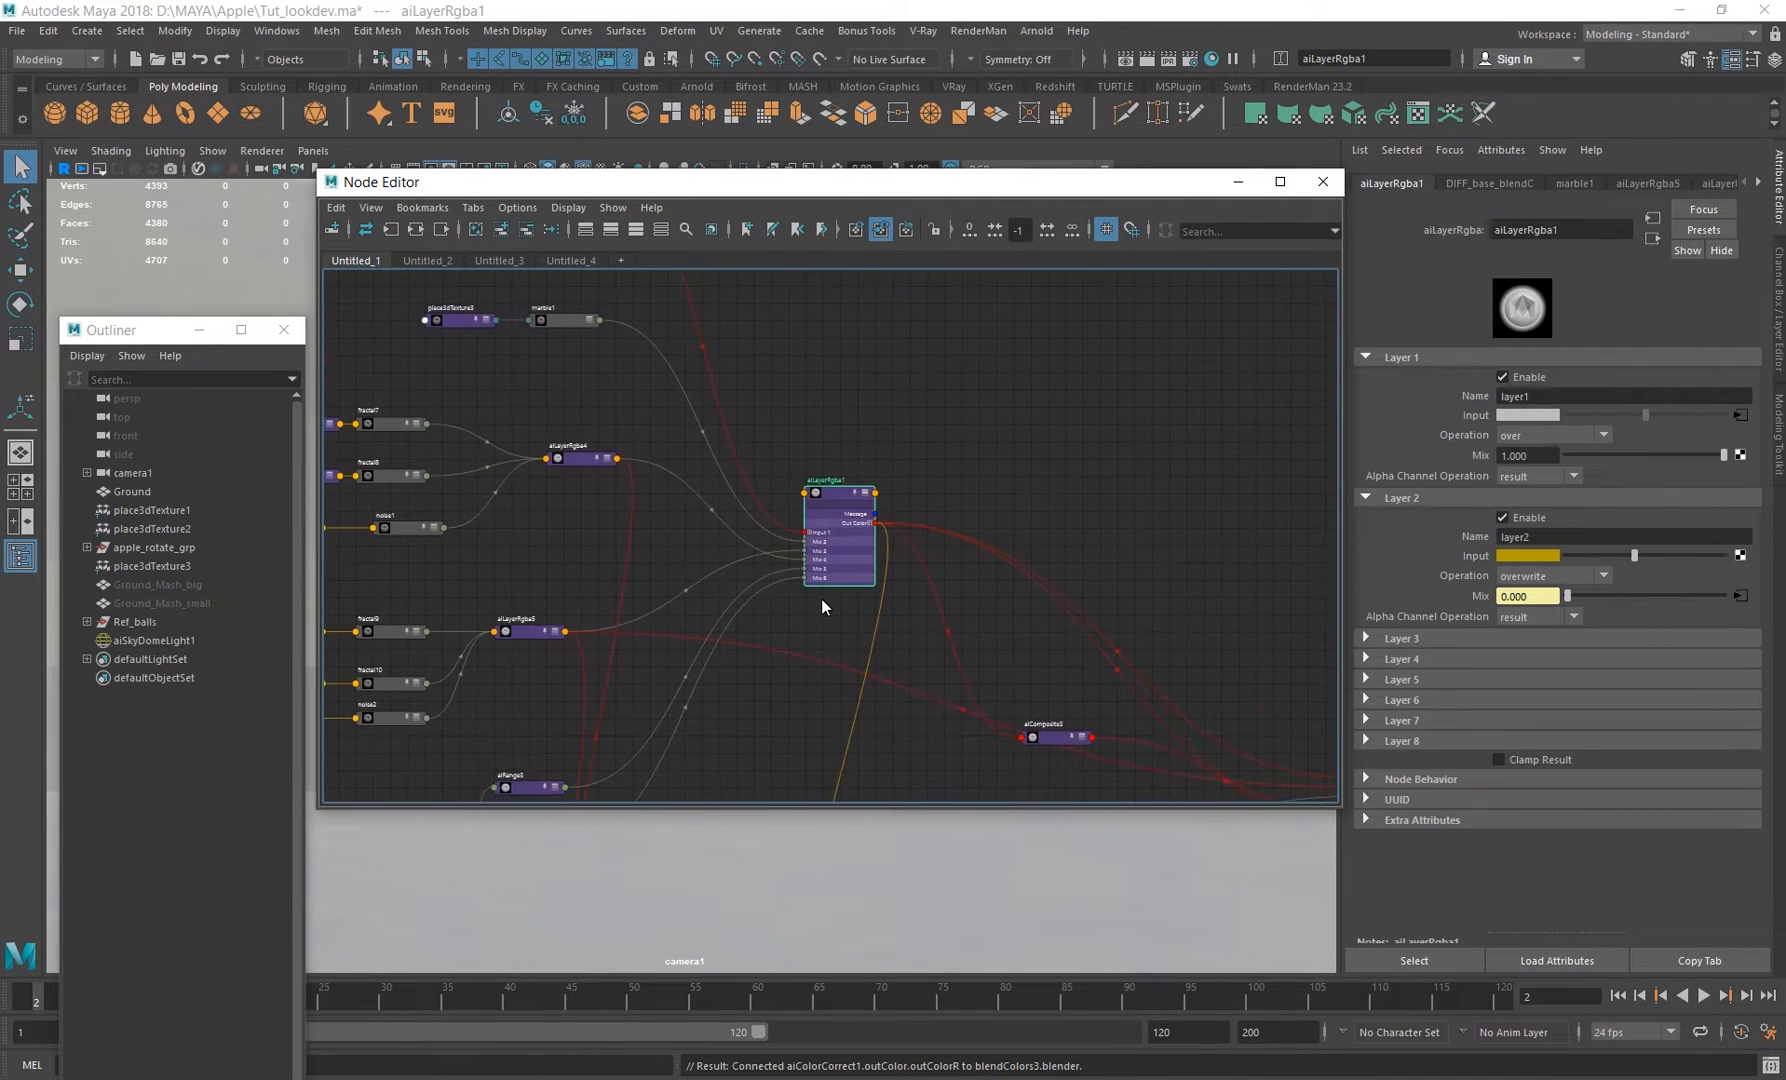
{"action": "key", "text": "f"}
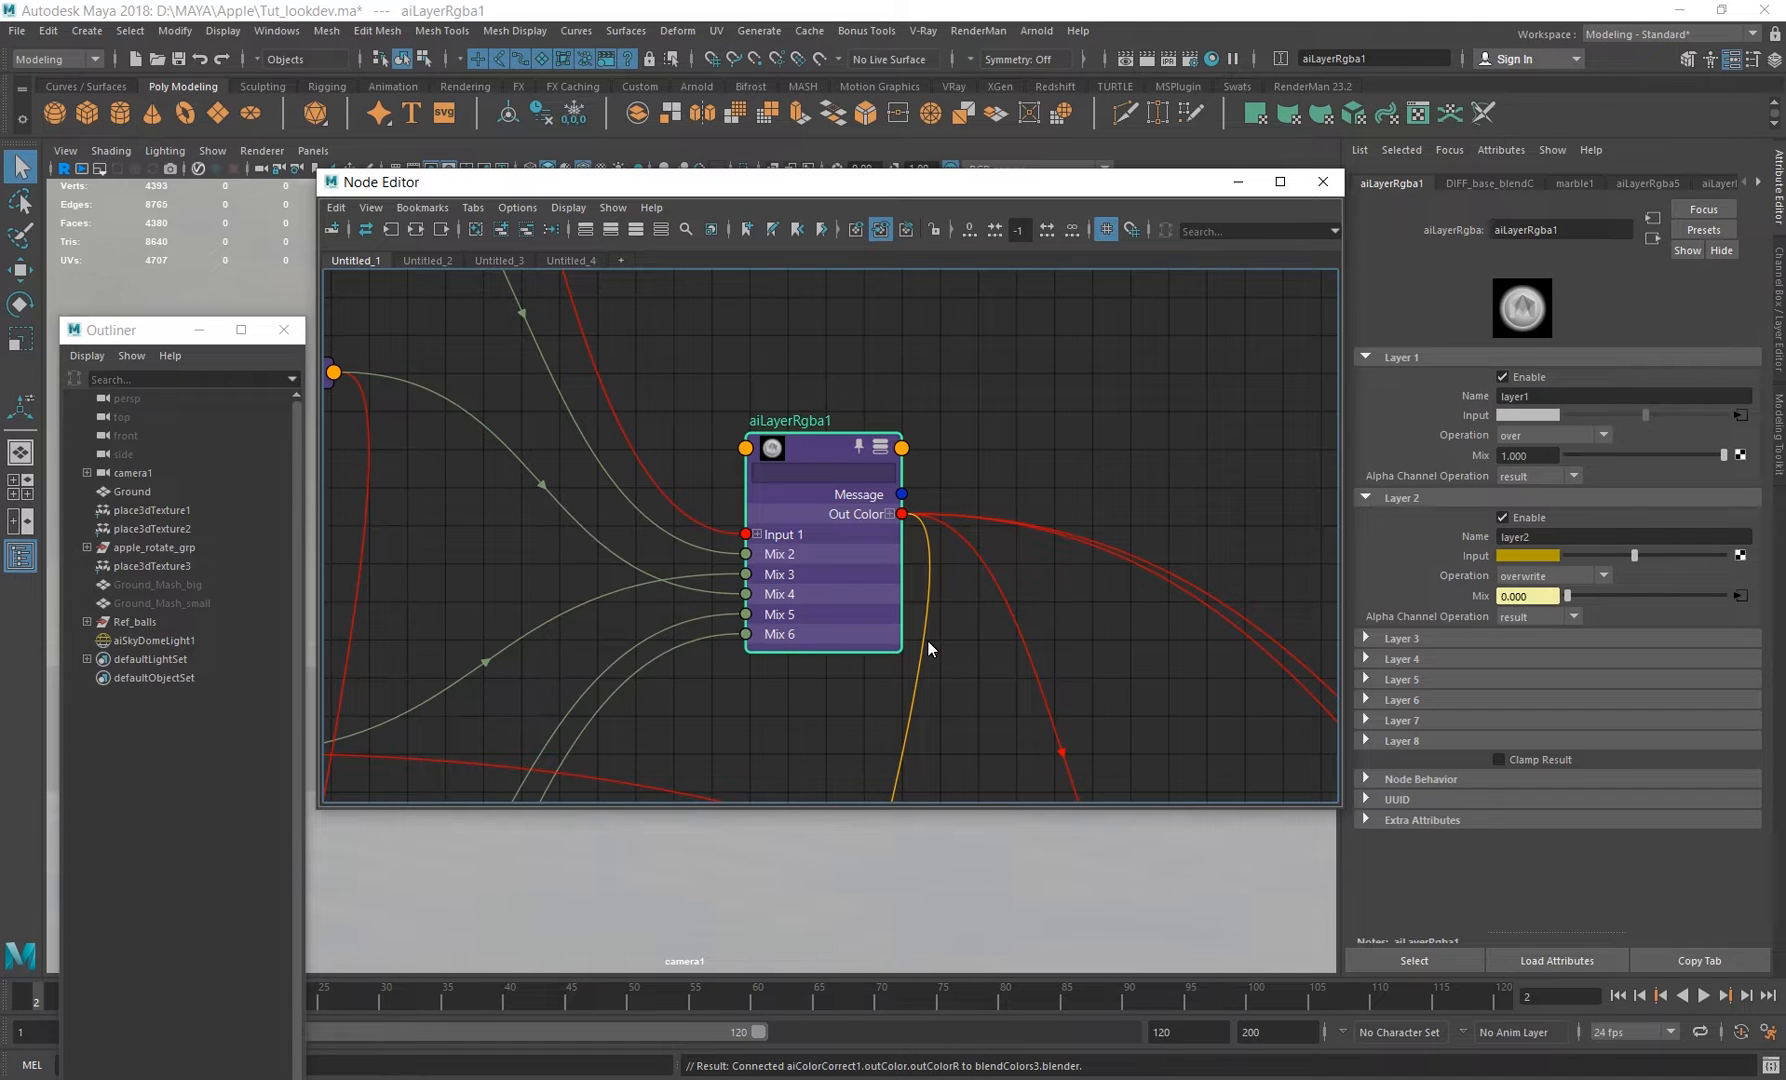
{"action": "scroll", "coordinate": [926, 640], "scroll_direction": "down", "scroll_amount": 5}
{"action": "middle_click_drag", "start_coordinate": [1016, 721], "coordinate": [942, 572], "text": "alt"}
{"action": "right_click_drag", "start_coordinate": [940, 562], "coordinate": [700, 537], "text": "alt"}
{"action": "right_click_drag", "start_coordinate": [940, 493], "coordinate": [1160, 608], "text": "alt"}
{"action": "middle_click_drag", "start_coordinate": [866, 519], "coordinate": [779, 525], "text": "alt"}
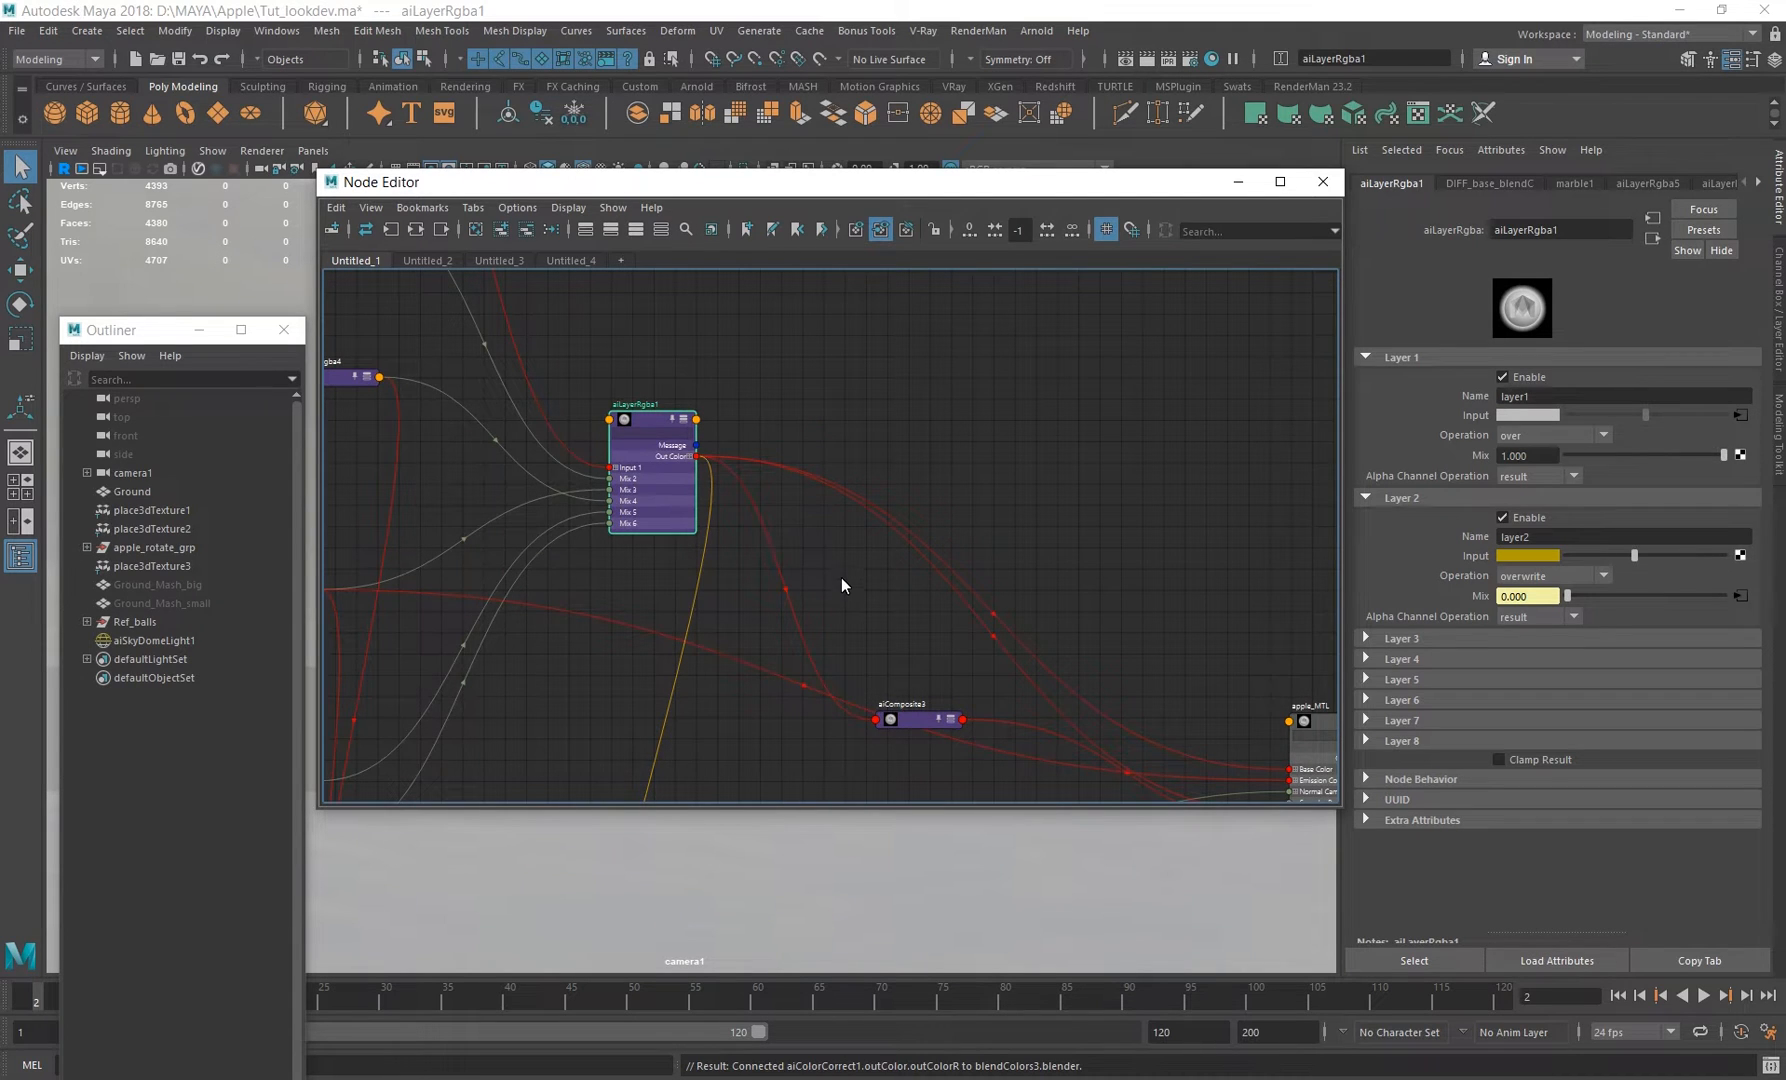
{"action": "middle_click_drag", "start_coordinate": [841, 586], "coordinate": [981, 594], "text": "alt"}
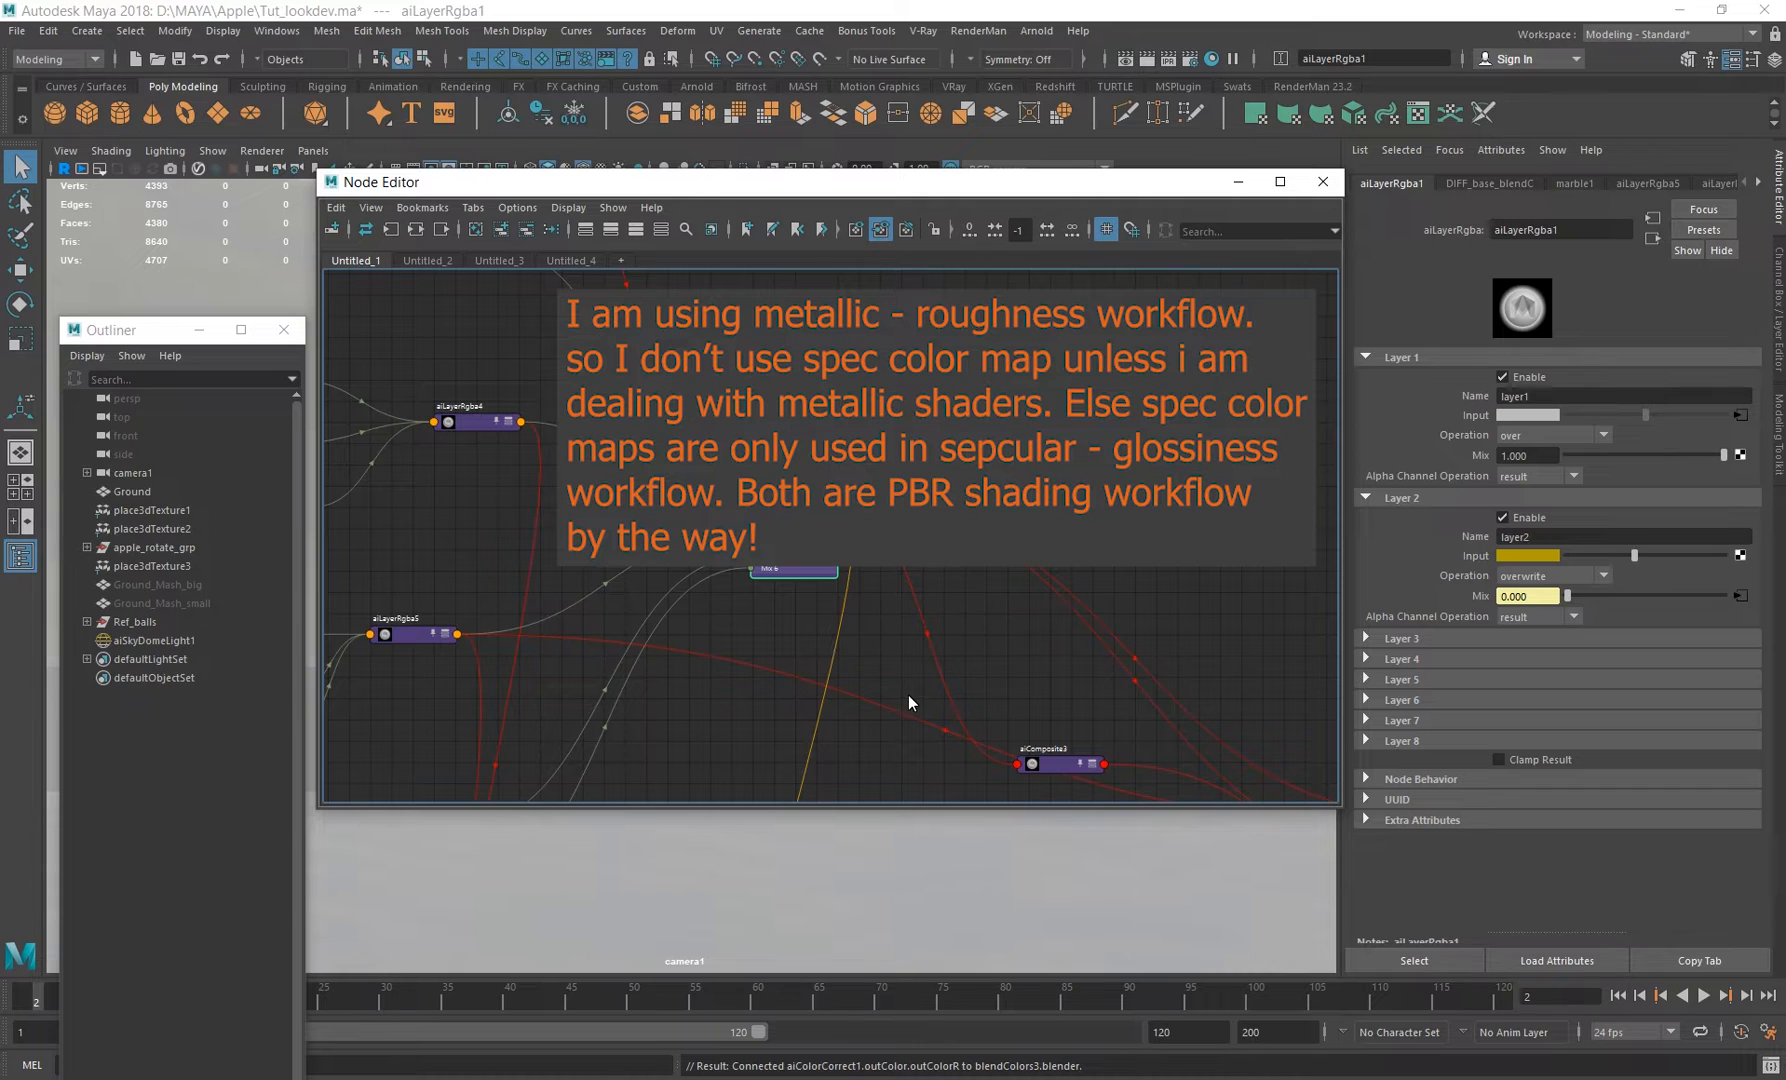
{"action": "middle_click_drag", "start_coordinate": [881, 638], "coordinate": [890, 712], "text": "alt"}
{"action": "scroll", "coordinate": [915, 565], "scroll_direction": "down", "scroll_amount": 6}
{"action": "middle_click_drag", "start_coordinate": [783, 459], "coordinate": [840, 586], "text": "alt"}
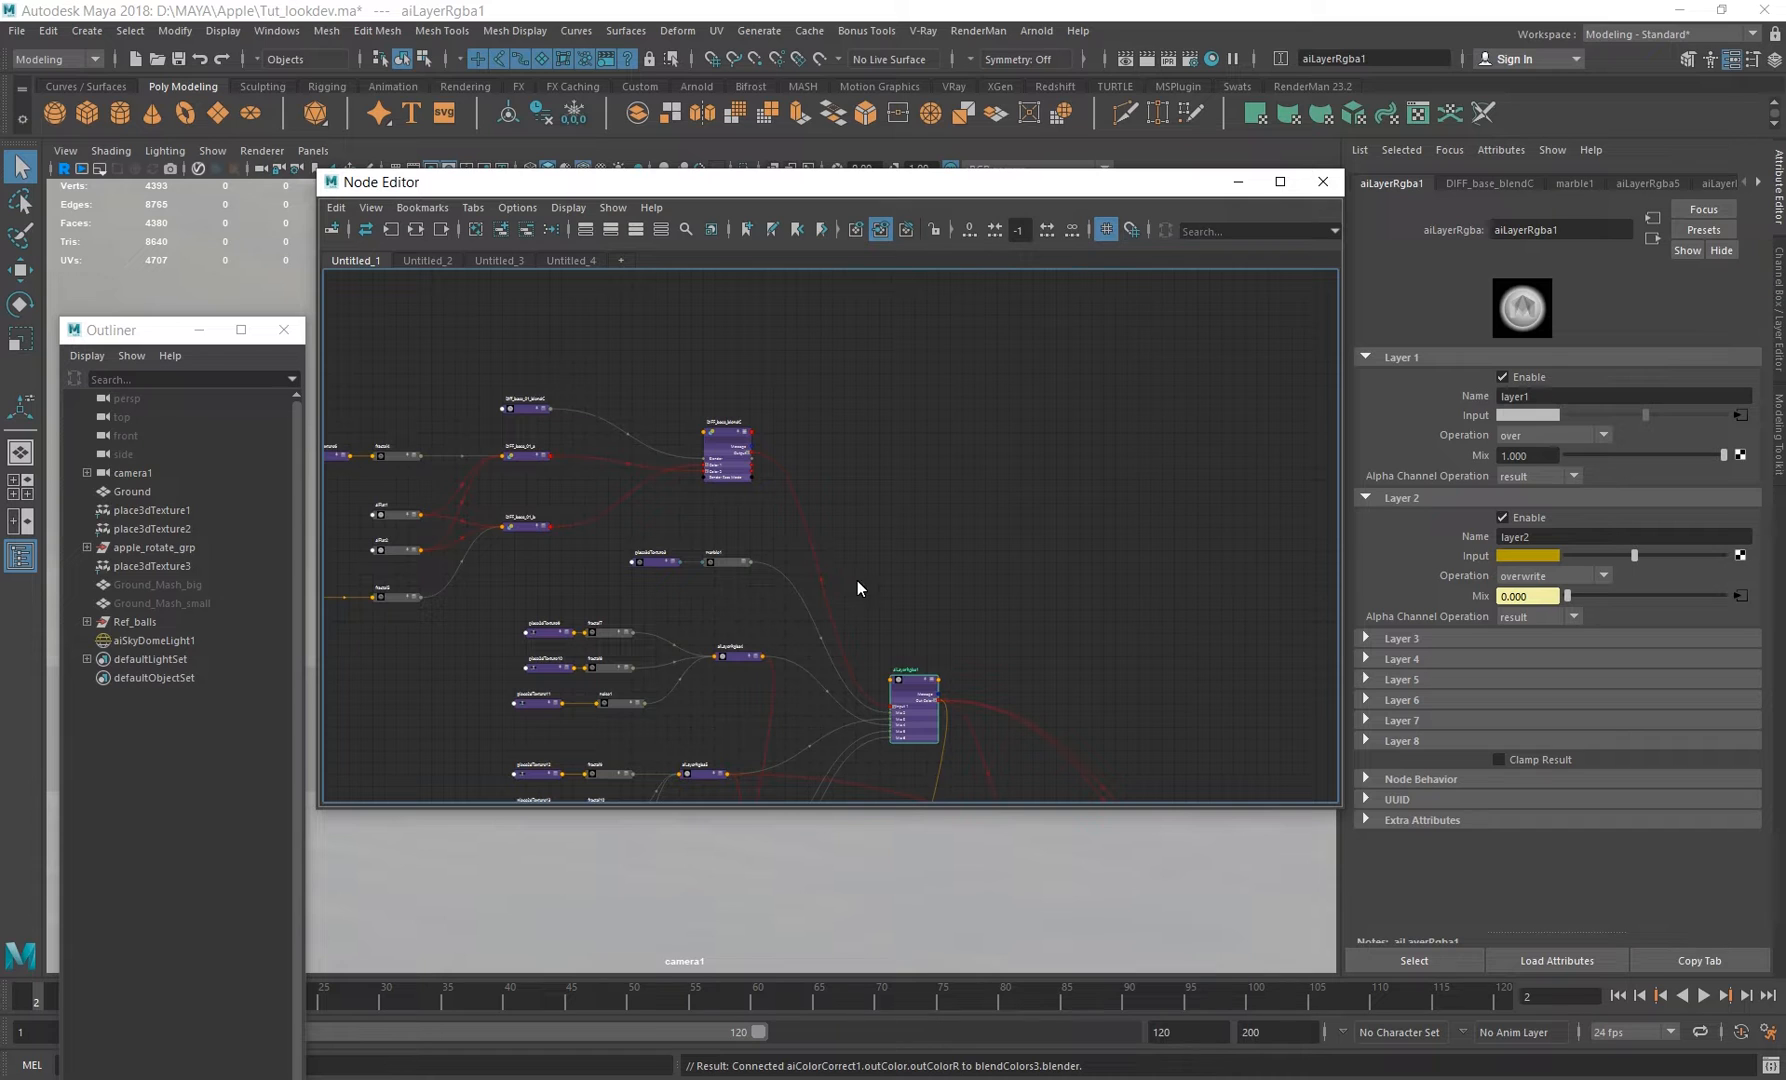
{"action": "middle_click_drag", "start_coordinate": [890, 586], "coordinate": [1001, 633], "text": "alt"}
{"action": "right_click_drag", "start_coordinate": [784, 523], "coordinate": [933, 626], "text": "alt"}
{"action": "middle_click_drag", "start_coordinate": [935, 629], "coordinate": [857, 541], "text": "alt"}
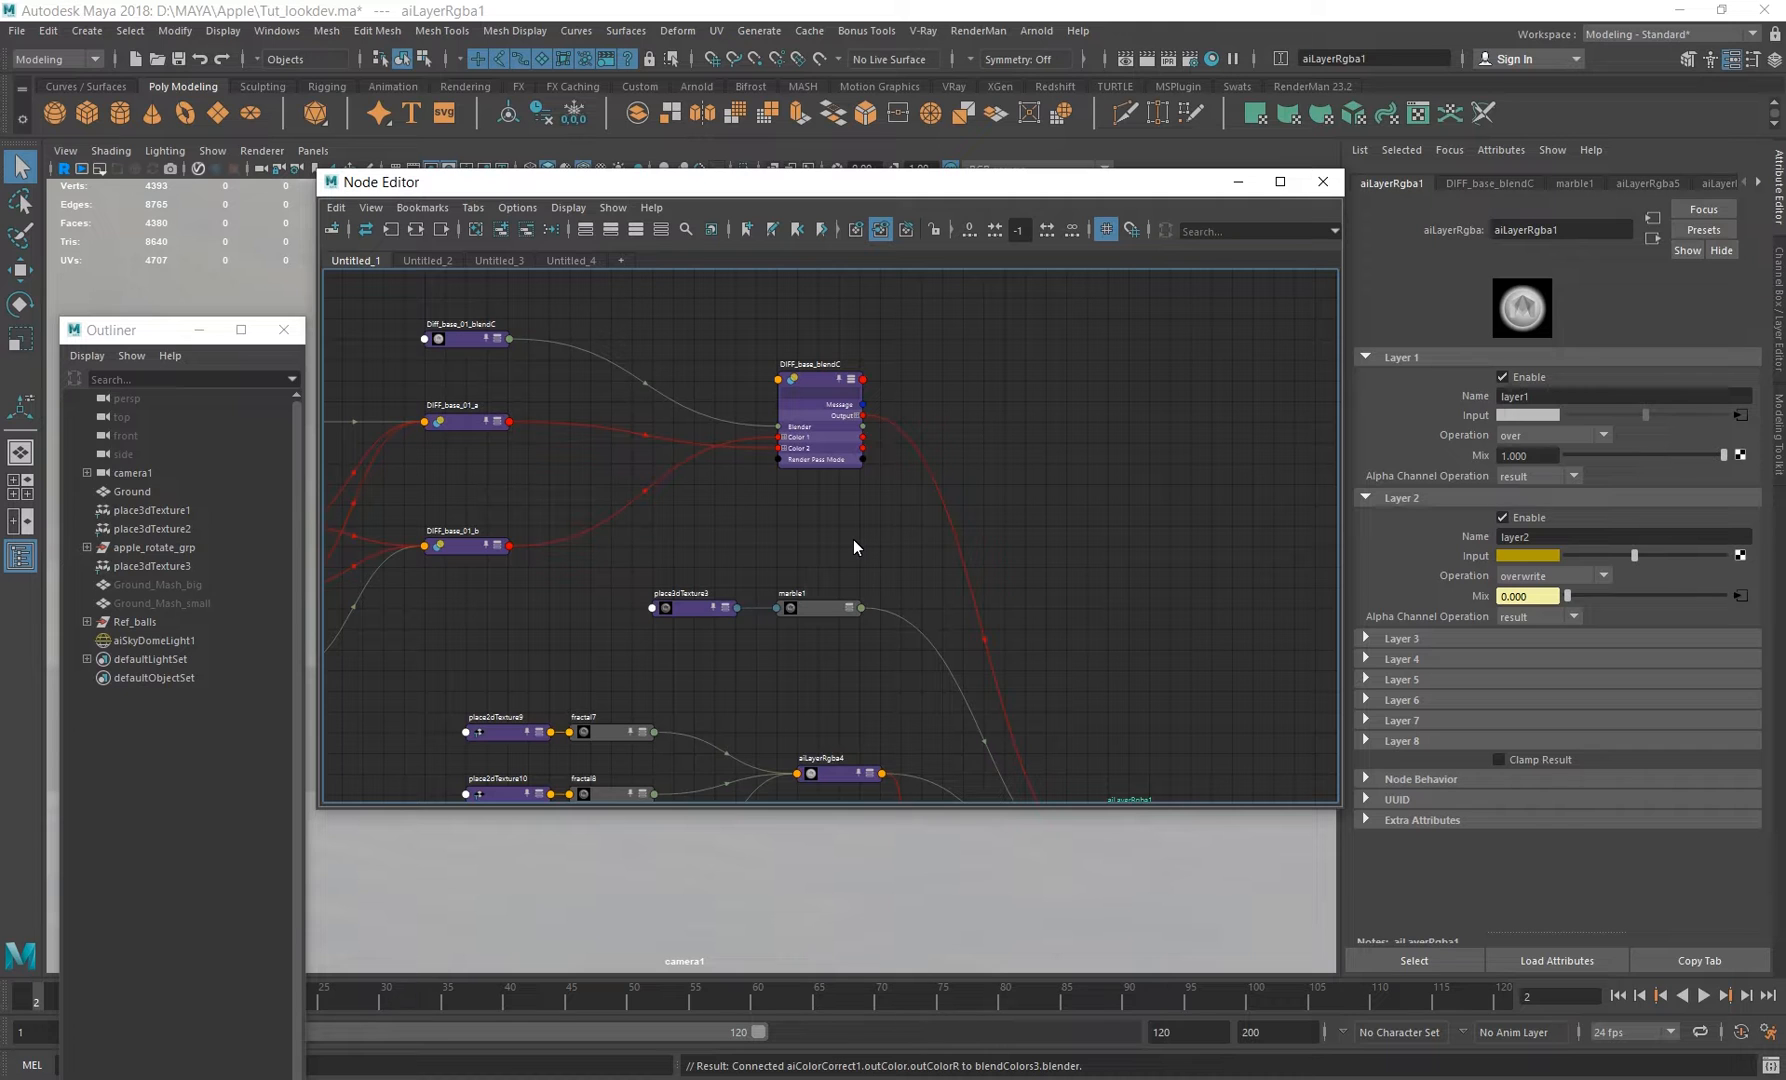
Study the apple reference photo up close for its skin colours and surface detail, and return to Maya.
{"action": "left_click", "coordinate": [1232, 1076]}
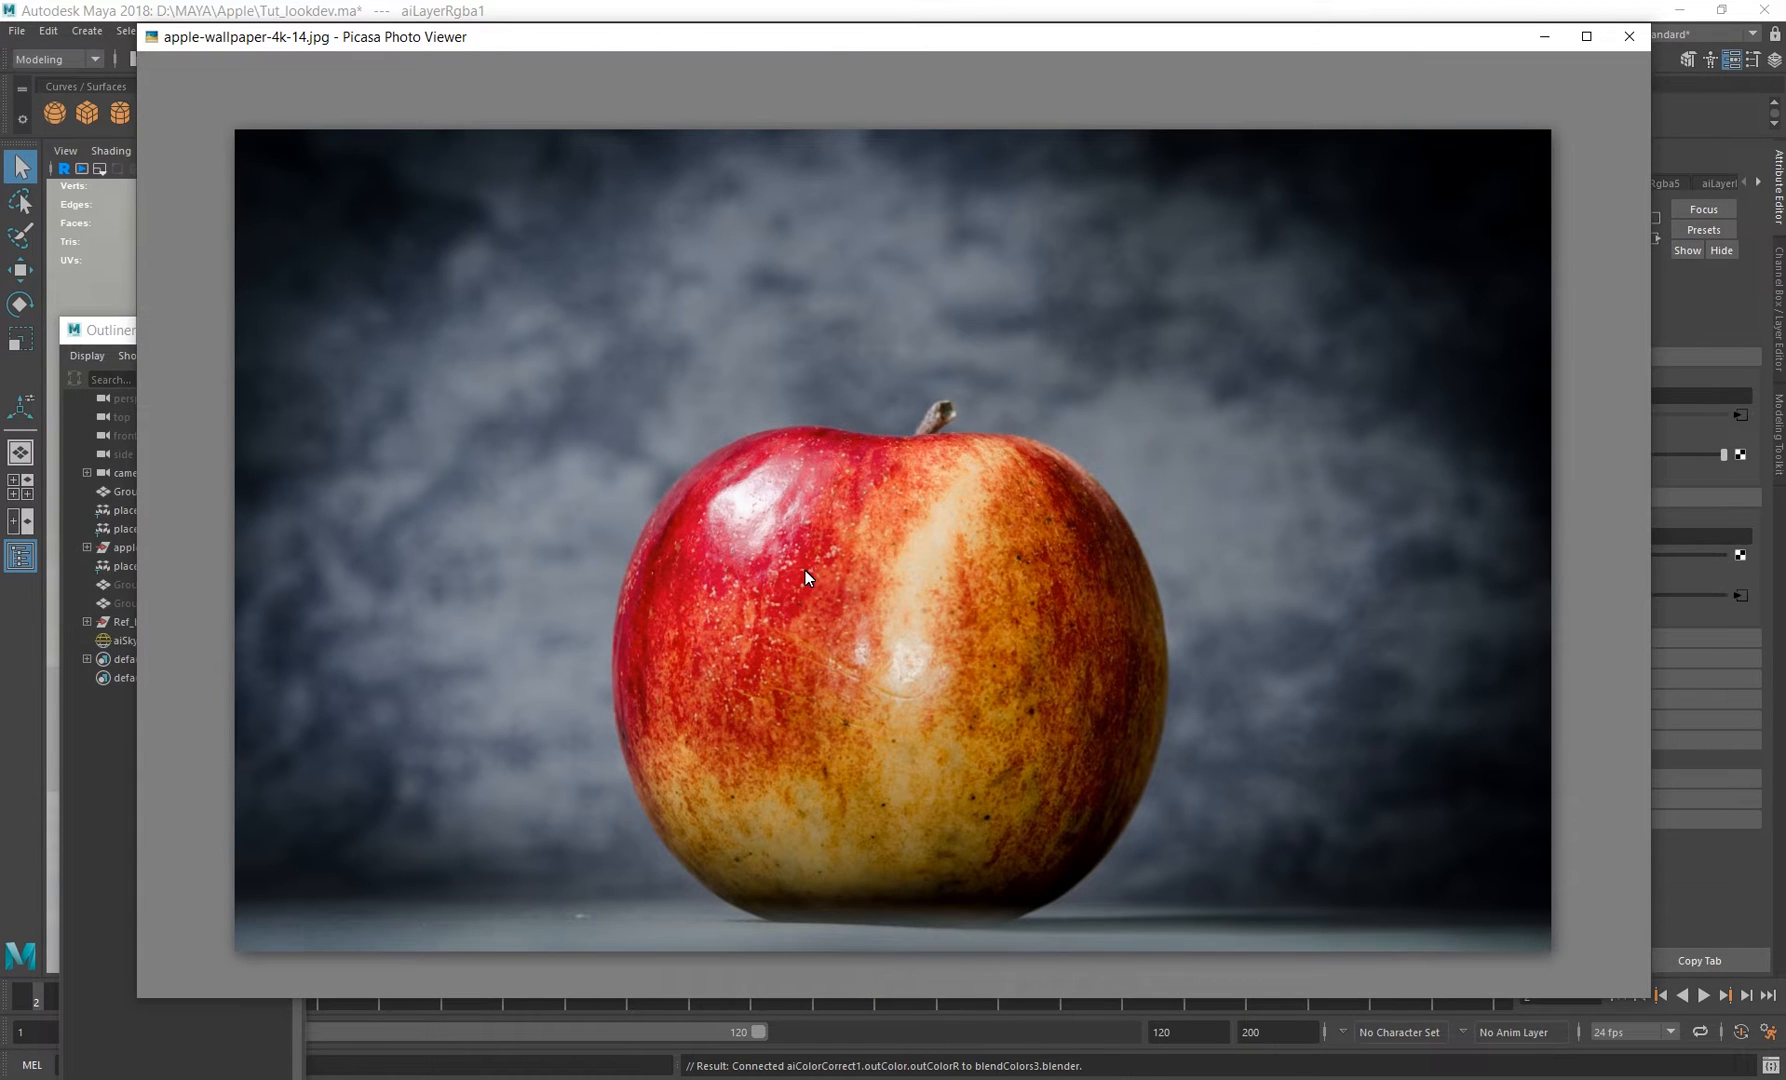
{"action": "scroll", "coordinate": [805, 571], "scroll_direction": "up", "scroll_amount": 5}
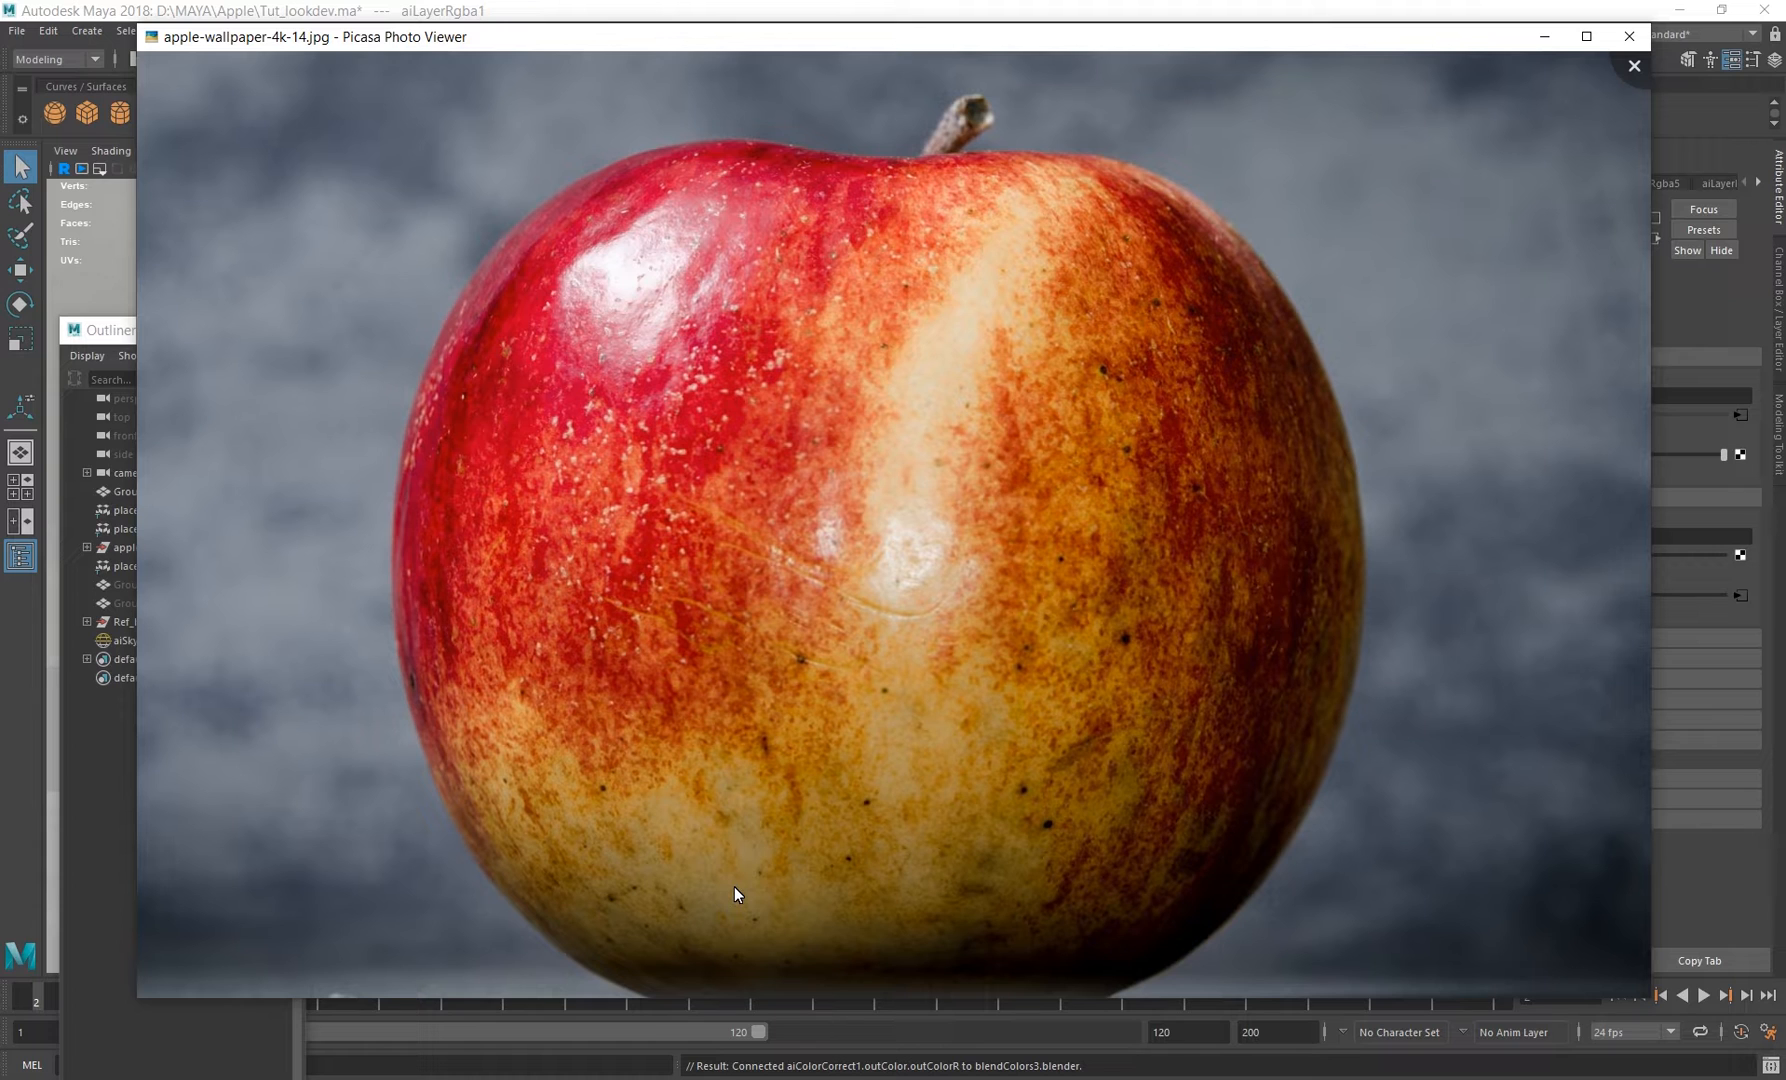
{"action": "left_click", "coordinate": [1541, 5]}
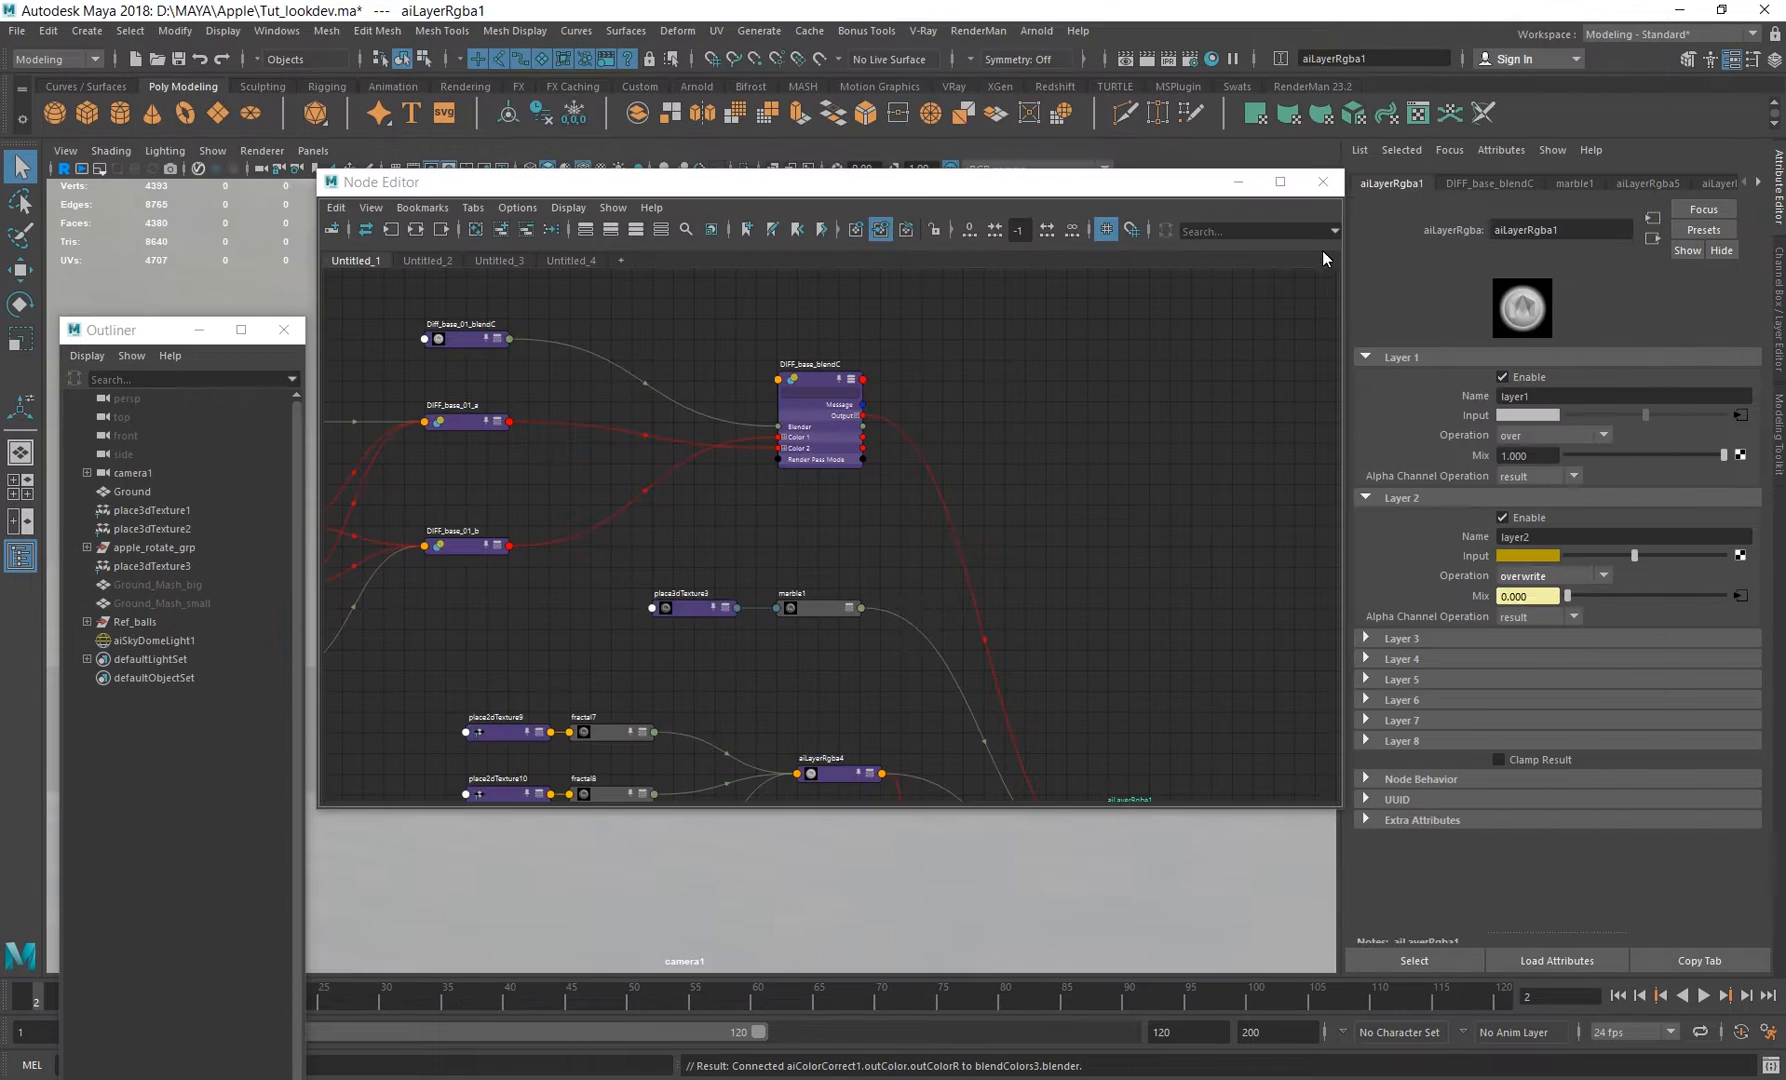
Examine the base colour, marble, fractal and noise branches that feed the inputs and mixes of aiLayerRgba1.
{"action": "middle_click_drag", "start_coordinate": [676, 578], "coordinate": [816, 571], "text": "alt"}
{"action": "right_click_drag", "start_coordinate": [816, 571], "coordinate": [732, 630], "text": "alt"}
{"action": "middle_click_drag", "start_coordinate": [732, 630], "coordinate": [702, 495], "text": "alt"}
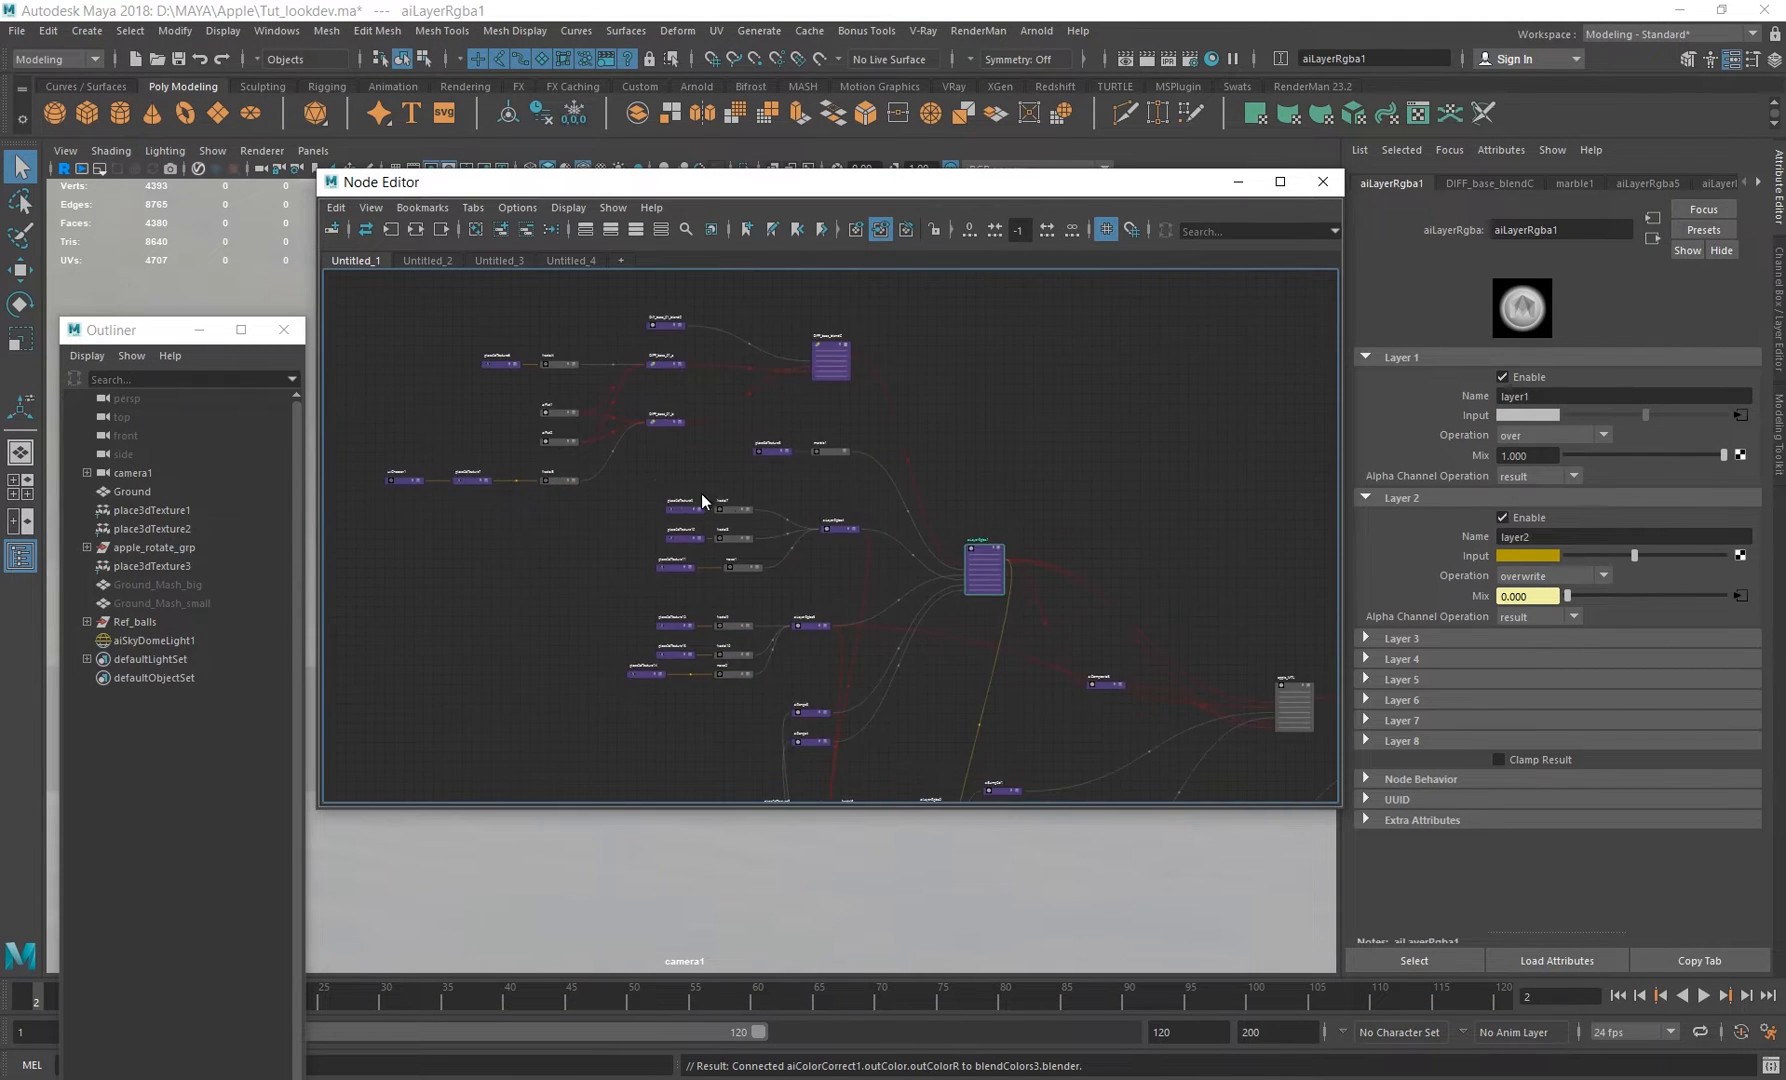
{"action": "right_click_drag", "start_coordinate": [702, 495], "coordinate": [968, 599], "text": "alt"}
{"action": "middle_click_drag", "start_coordinate": [968, 599], "coordinate": [780, 599], "text": "alt"}
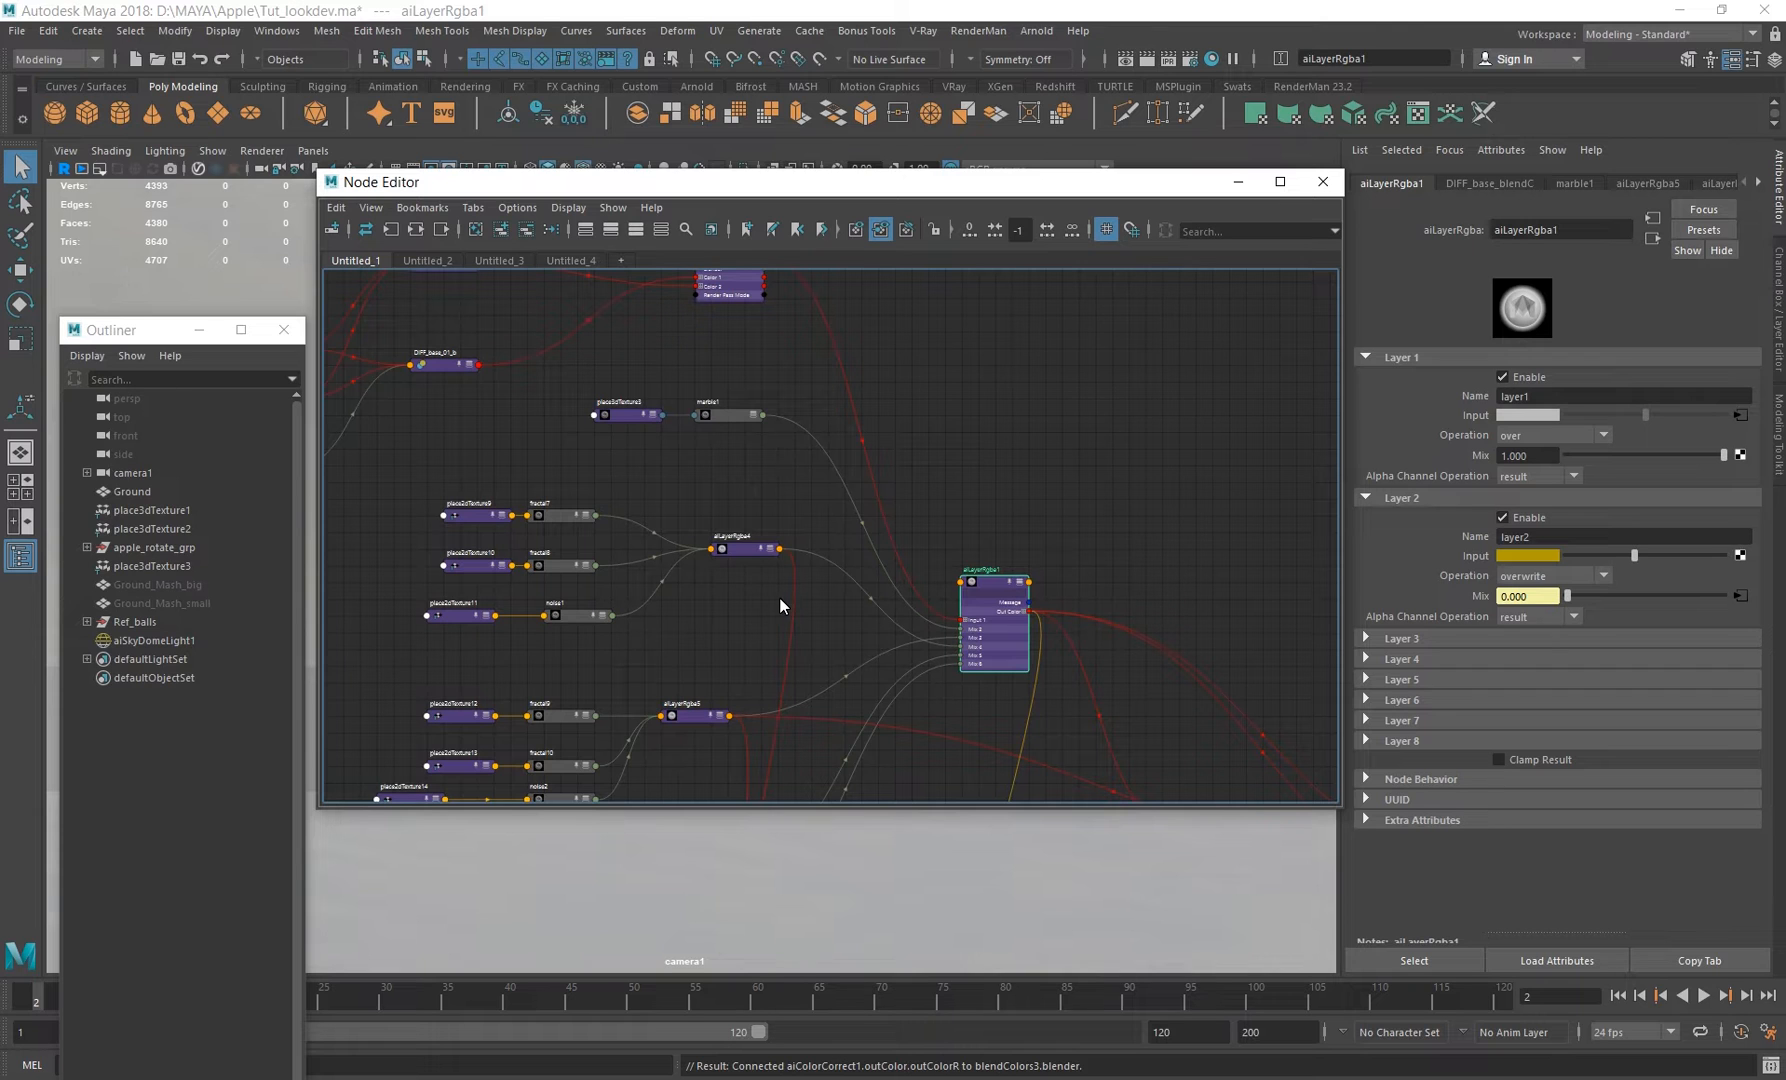
{"action": "middle_click_drag", "start_coordinate": [813, 468], "coordinate": [908, 742], "text": "alt"}
{"action": "right_click_drag", "start_coordinate": [908, 742], "coordinate": [693, 553], "text": "alt"}
{"action": "middle_click_drag", "start_coordinate": [913, 590], "coordinate": [738, 375], "text": "alt"}
{"action": "right_click_drag", "start_coordinate": [738, 375], "coordinate": [1000, 630], "text": "alt"}
{"action": "middle_click_drag", "start_coordinate": [911, 630], "coordinate": [910, 560], "text": "alt"}
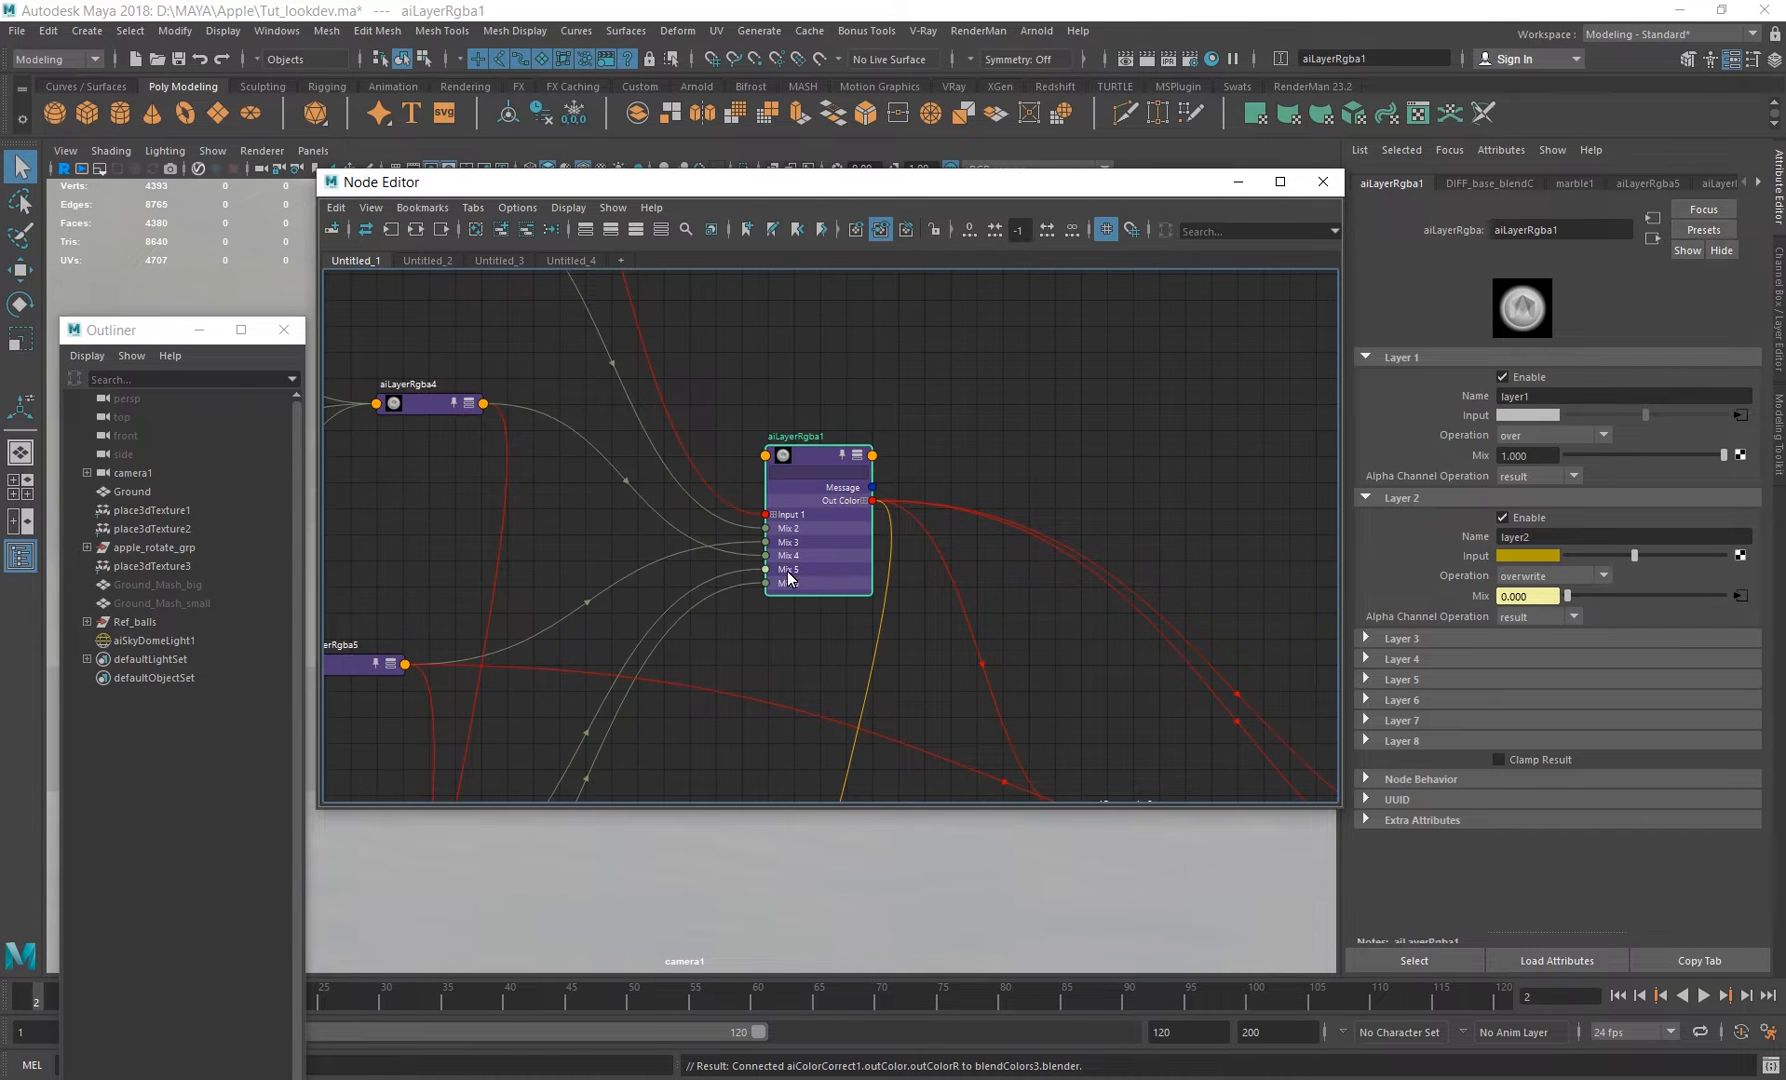
{"action": "right_click_drag", "start_coordinate": [832, 566], "coordinate": [712, 599], "text": "alt"}
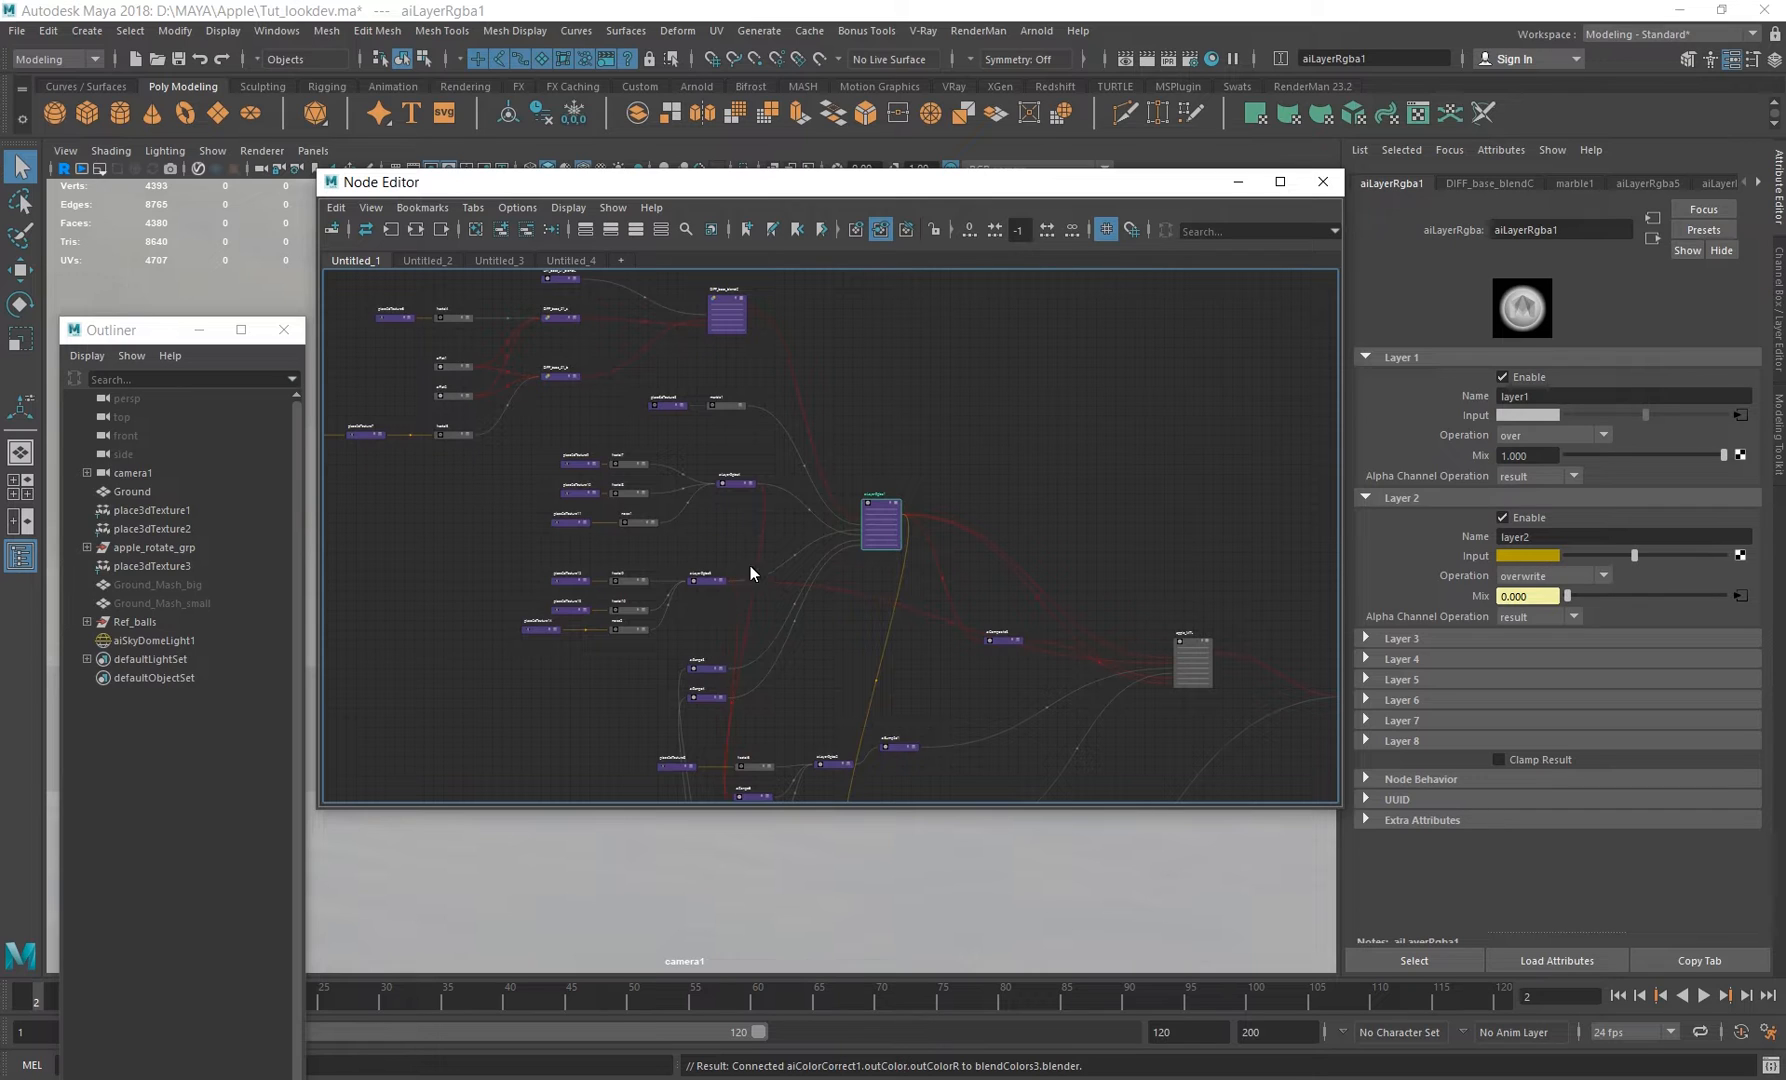
{"action": "right_click_drag", "start_coordinate": [898, 484], "coordinate": [1019, 653], "text": "alt"}
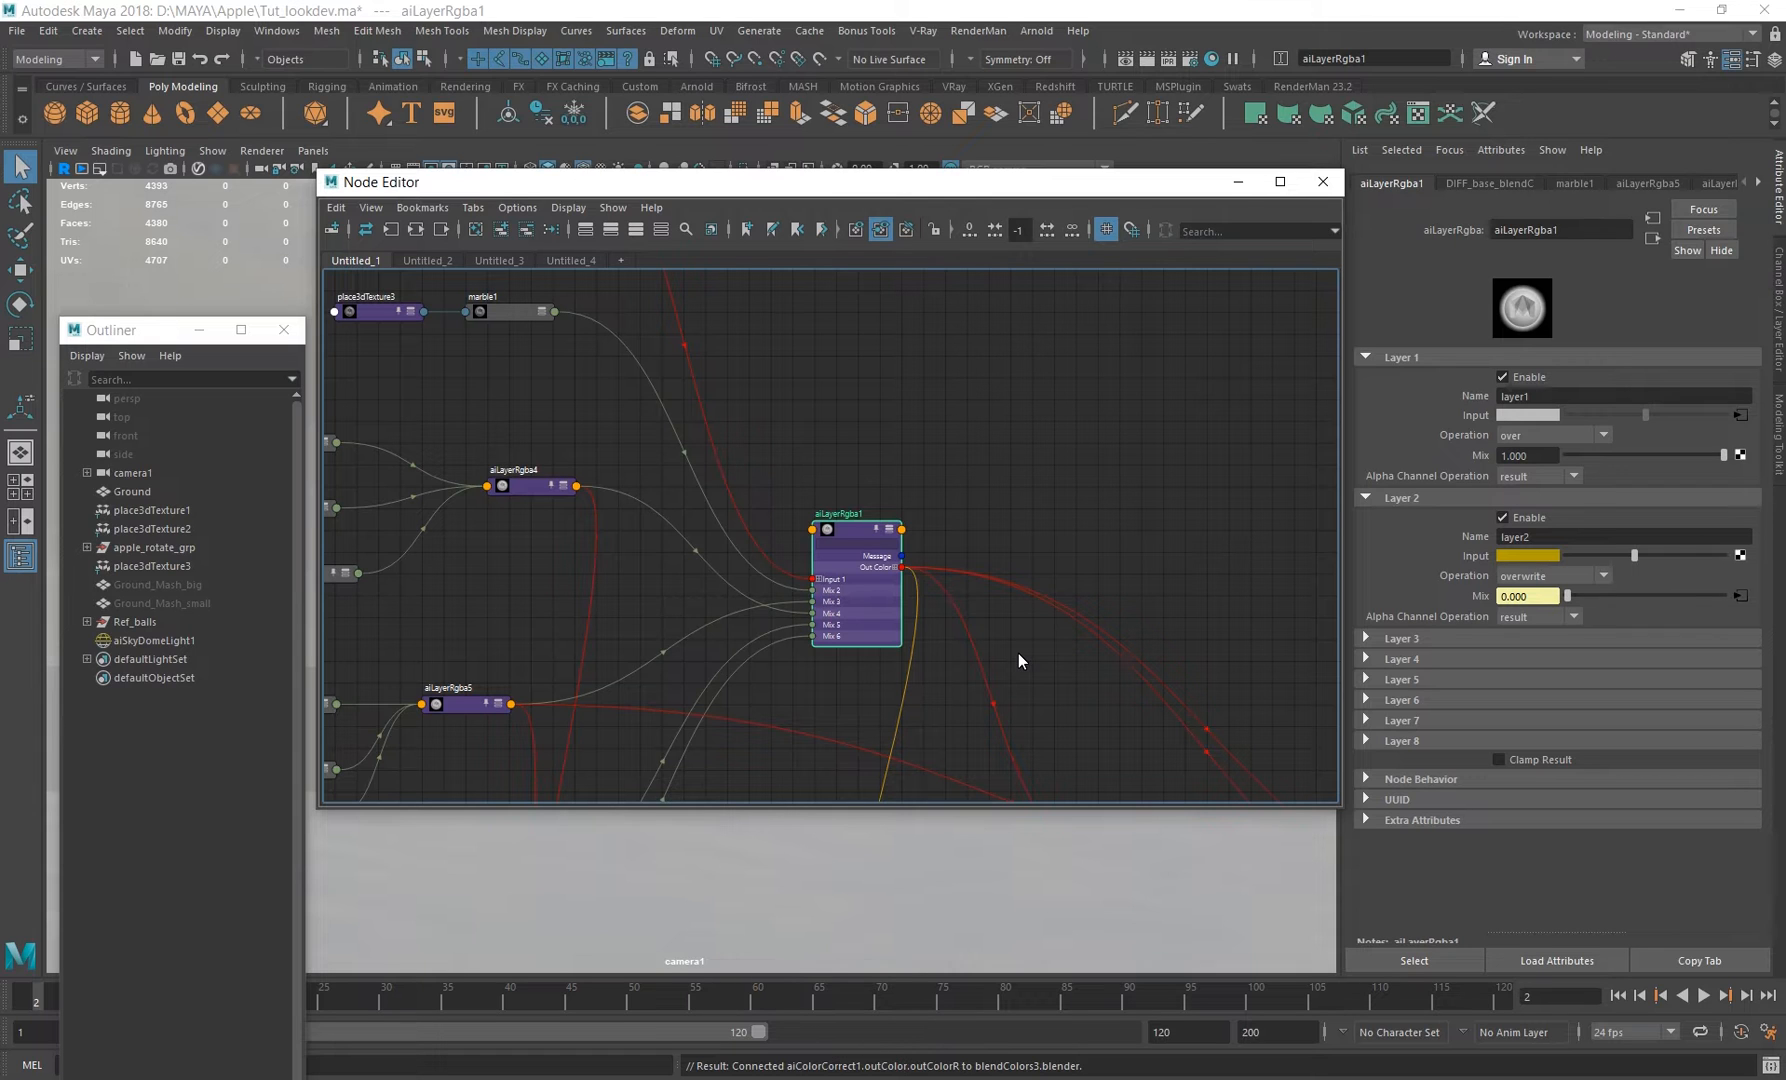
Trace the diffuse branches back to aiLayerRgba1 and change the attribute display mode of that node.
{"action": "scroll", "coordinate": [753, 472], "scroll_direction": "down", "scroll_amount": 4}
{"action": "middle_click_drag", "start_coordinate": [608, 464], "coordinate": [646, 548], "text": "alt"}
{"action": "scroll", "coordinate": [650, 540], "scroll_direction": "down", "scroll_amount": 2}
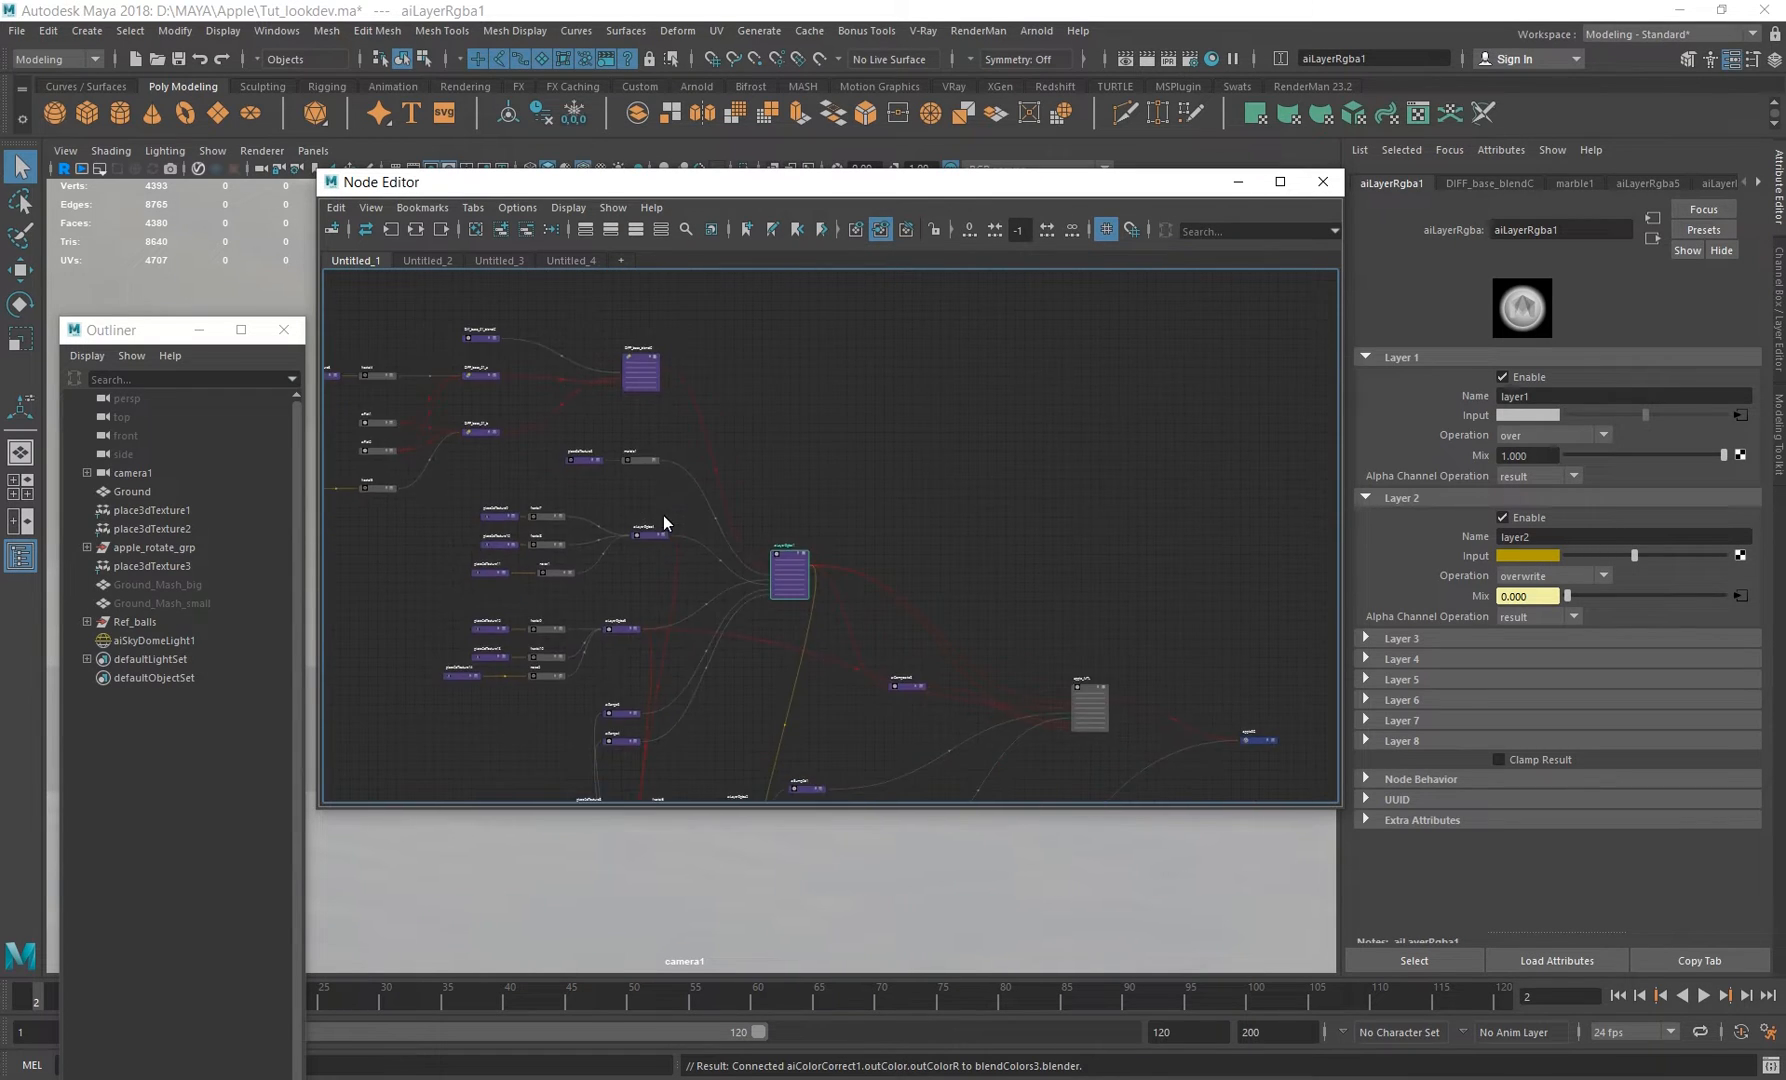
{"action": "right_click_drag", "start_coordinate": [745, 551], "coordinate": [1290, 770], "text": "alt"}
{"action": "middle_click_drag", "start_coordinate": [1035, 661], "coordinate": [976, 701], "text": "alt"}
{"action": "middle_click_drag", "start_coordinate": [685, 430], "coordinate": [1025, 750], "text": "alt"}
{"action": "middle_click_drag", "start_coordinate": [730, 412], "coordinate": [700, 444], "text": "alt"}
{"action": "right_click_drag", "start_coordinate": [845, 538], "coordinate": [629, 385], "text": "alt"}
{"action": "middle_click_drag", "start_coordinate": [873, 620], "coordinate": [712, 504], "text": "alt"}
{"action": "right_click_drag", "start_coordinate": [712, 504], "coordinate": [940, 630], "text": "alt"}
{"action": "right_click_drag", "start_coordinate": [846, 575], "coordinate": [860, 620], "text": "alt"}
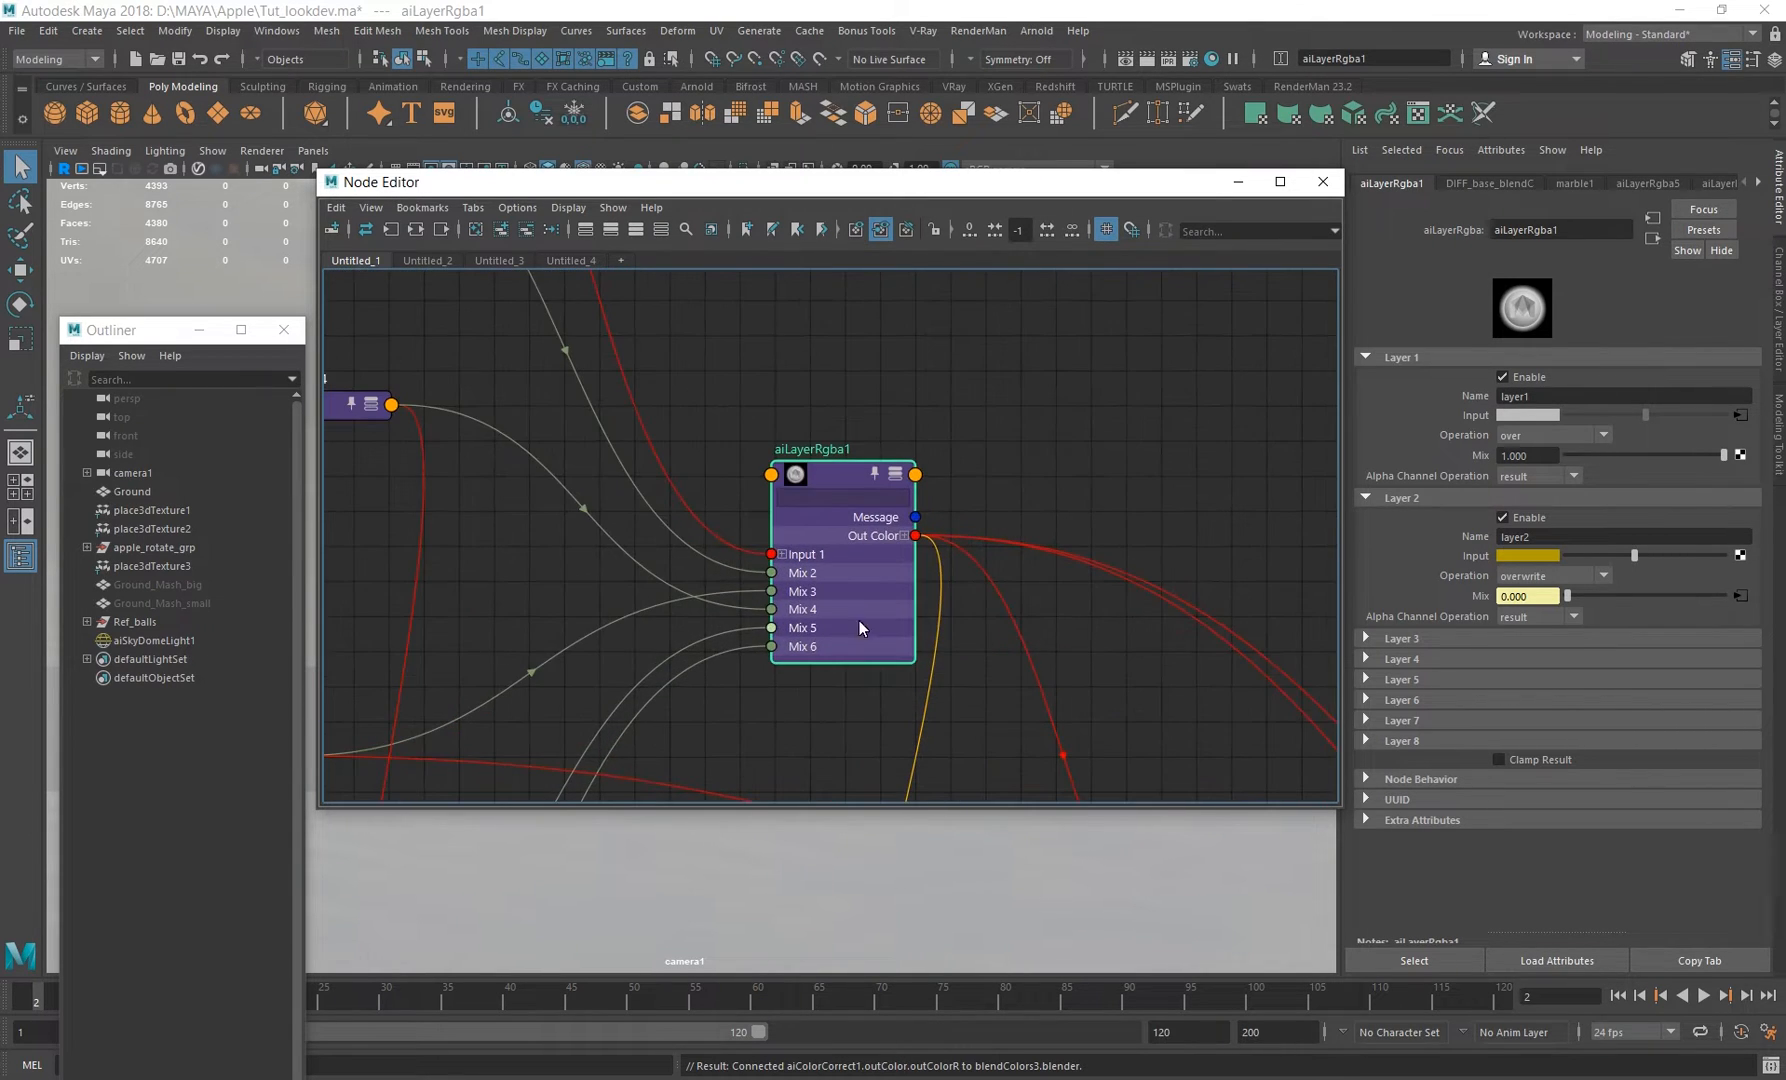
{"action": "left_click", "coordinate": [895, 475]}
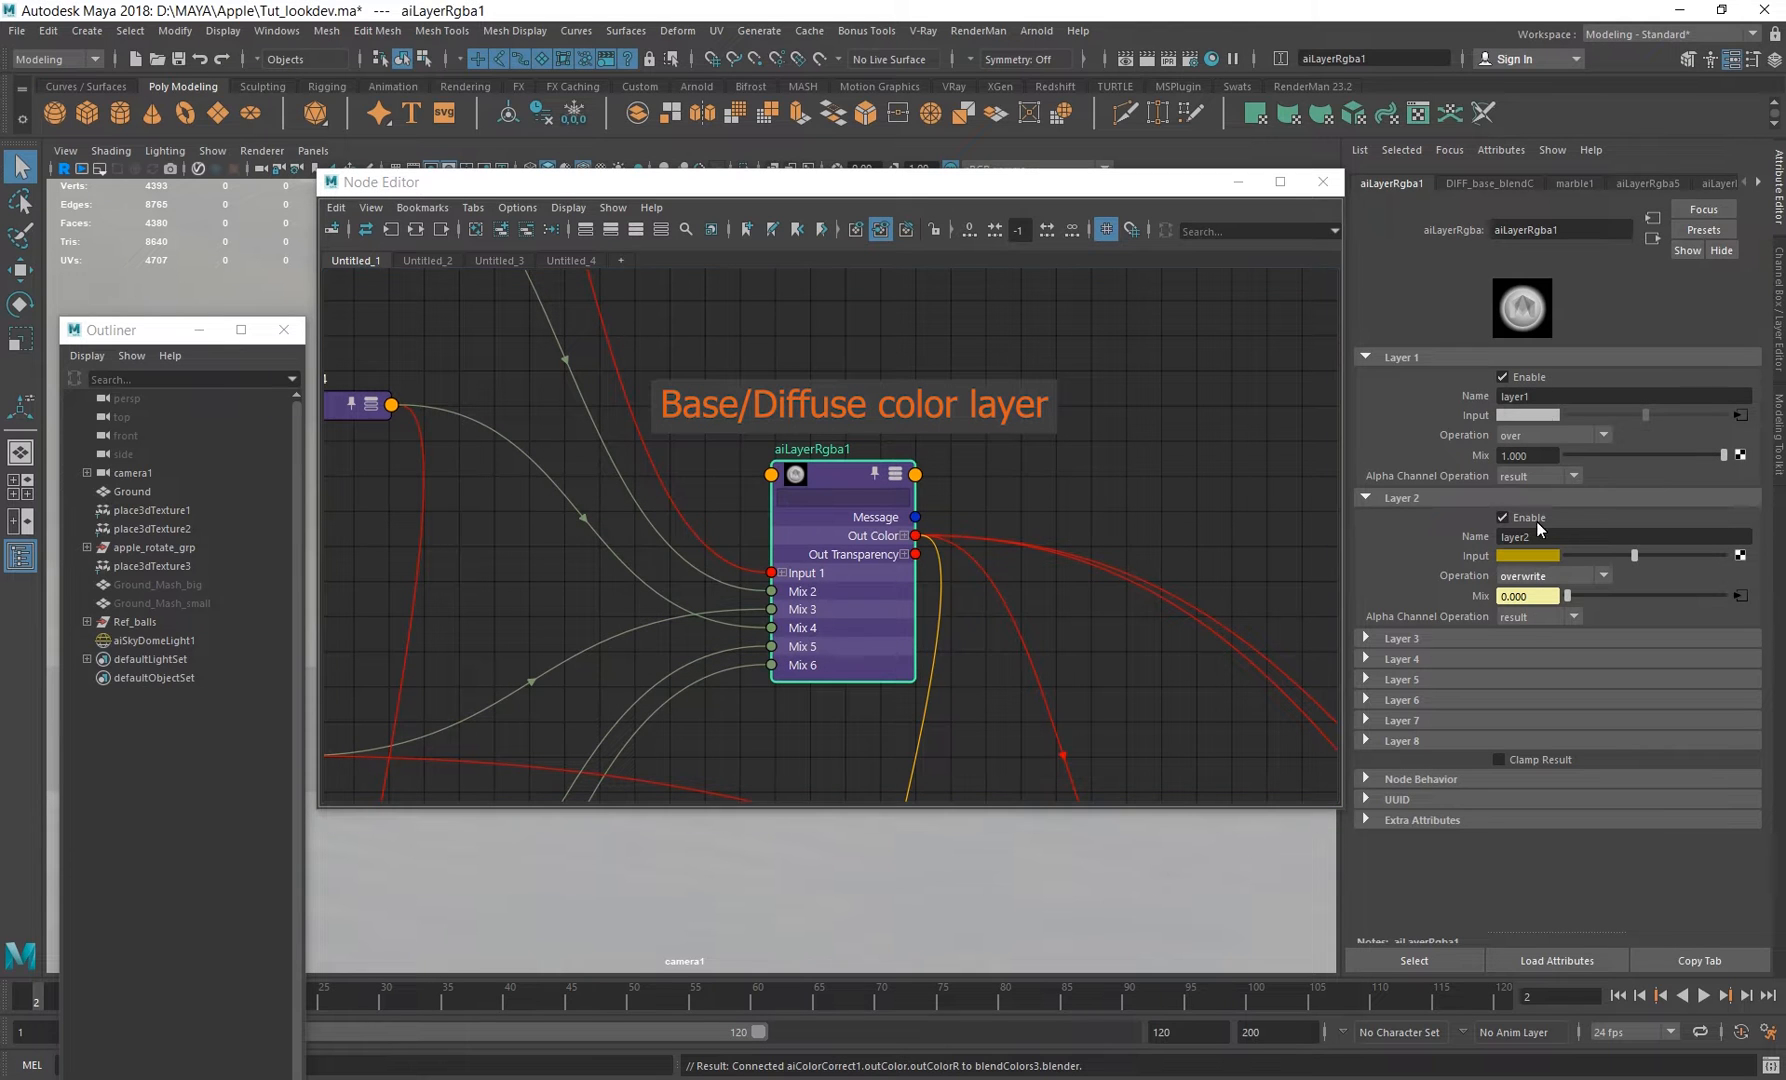
Examine the inputs of apple_MTL, including the aiComposite, aiBump2d1 and aiLayerRgba6 branches, and return to aiLayerRgba1.
{"action": "middle_click_drag", "start_coordinate": [1012, 650], "coordinate": [999, 525], "text": "alt"}
{"action": "scroll", "coordinate": [999, 527], "scroll_direction": "down", "scroll_amount": 4}
{"action": "middle_click_drag", "start_coordinate": [982, 615], "coordinate": [899, 433], "text": "alt"}
{"action": "scroll", "coordinate": [921, 613], "scroll_direction": "up", "scroll_amount": 1}
{"action": "middle_click_drag", "start_coordinate": [926, 560], "coordinate": [560, 745], "text": "alt"}
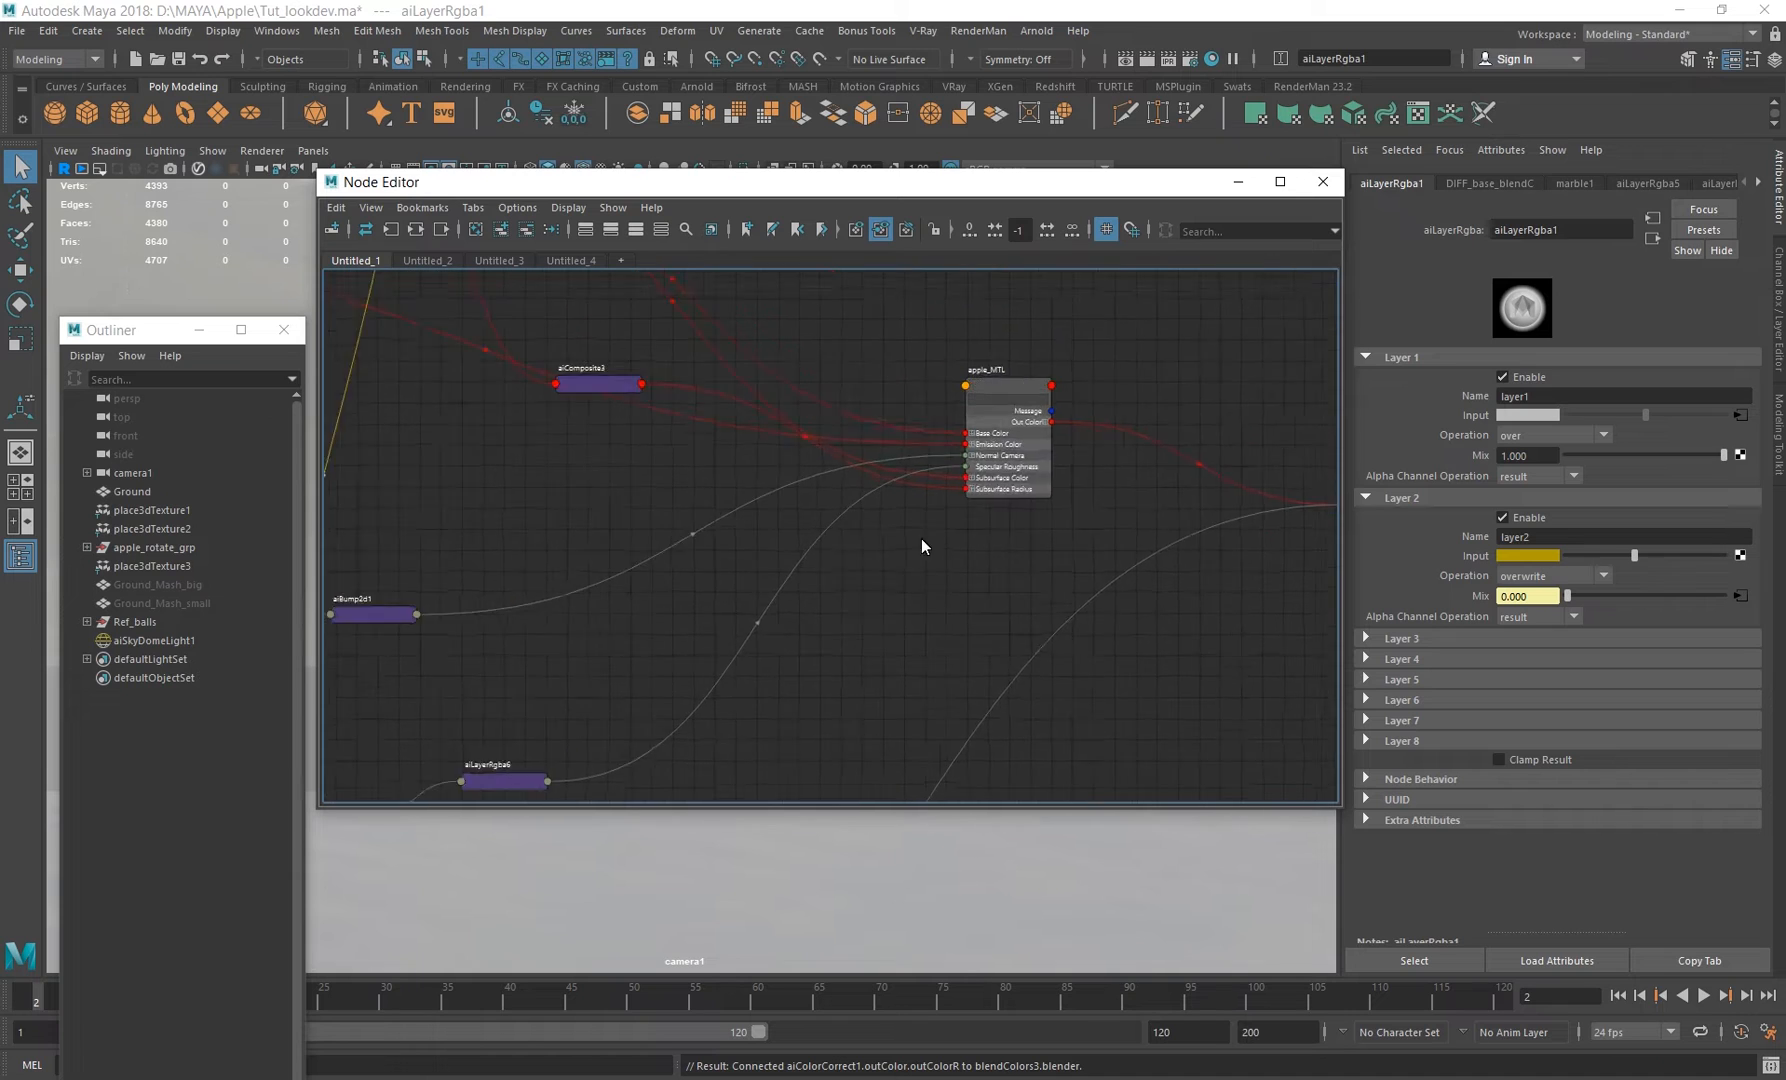
{"action": "scroll", "coordinate": [840, 525], "scroll_direction": "up", "scroll_amount": 2}
{"action": "scroll", "coordinate": [820, 647], "scroll_direction": "down", "scroll_amount": 2}
{"action": "scroll", "coordinate": [820, 647], "scroll_direction": "down", "scroll_amount": 4}
{"action": "middle_click_drag", "start_coordinate": [677, 760], "coordinate": [796, 674], "text": "alt"}
{"action": "scroll", "coordinate": [784, 673], "scroll_direction": "up", "scroll_amount": 5}
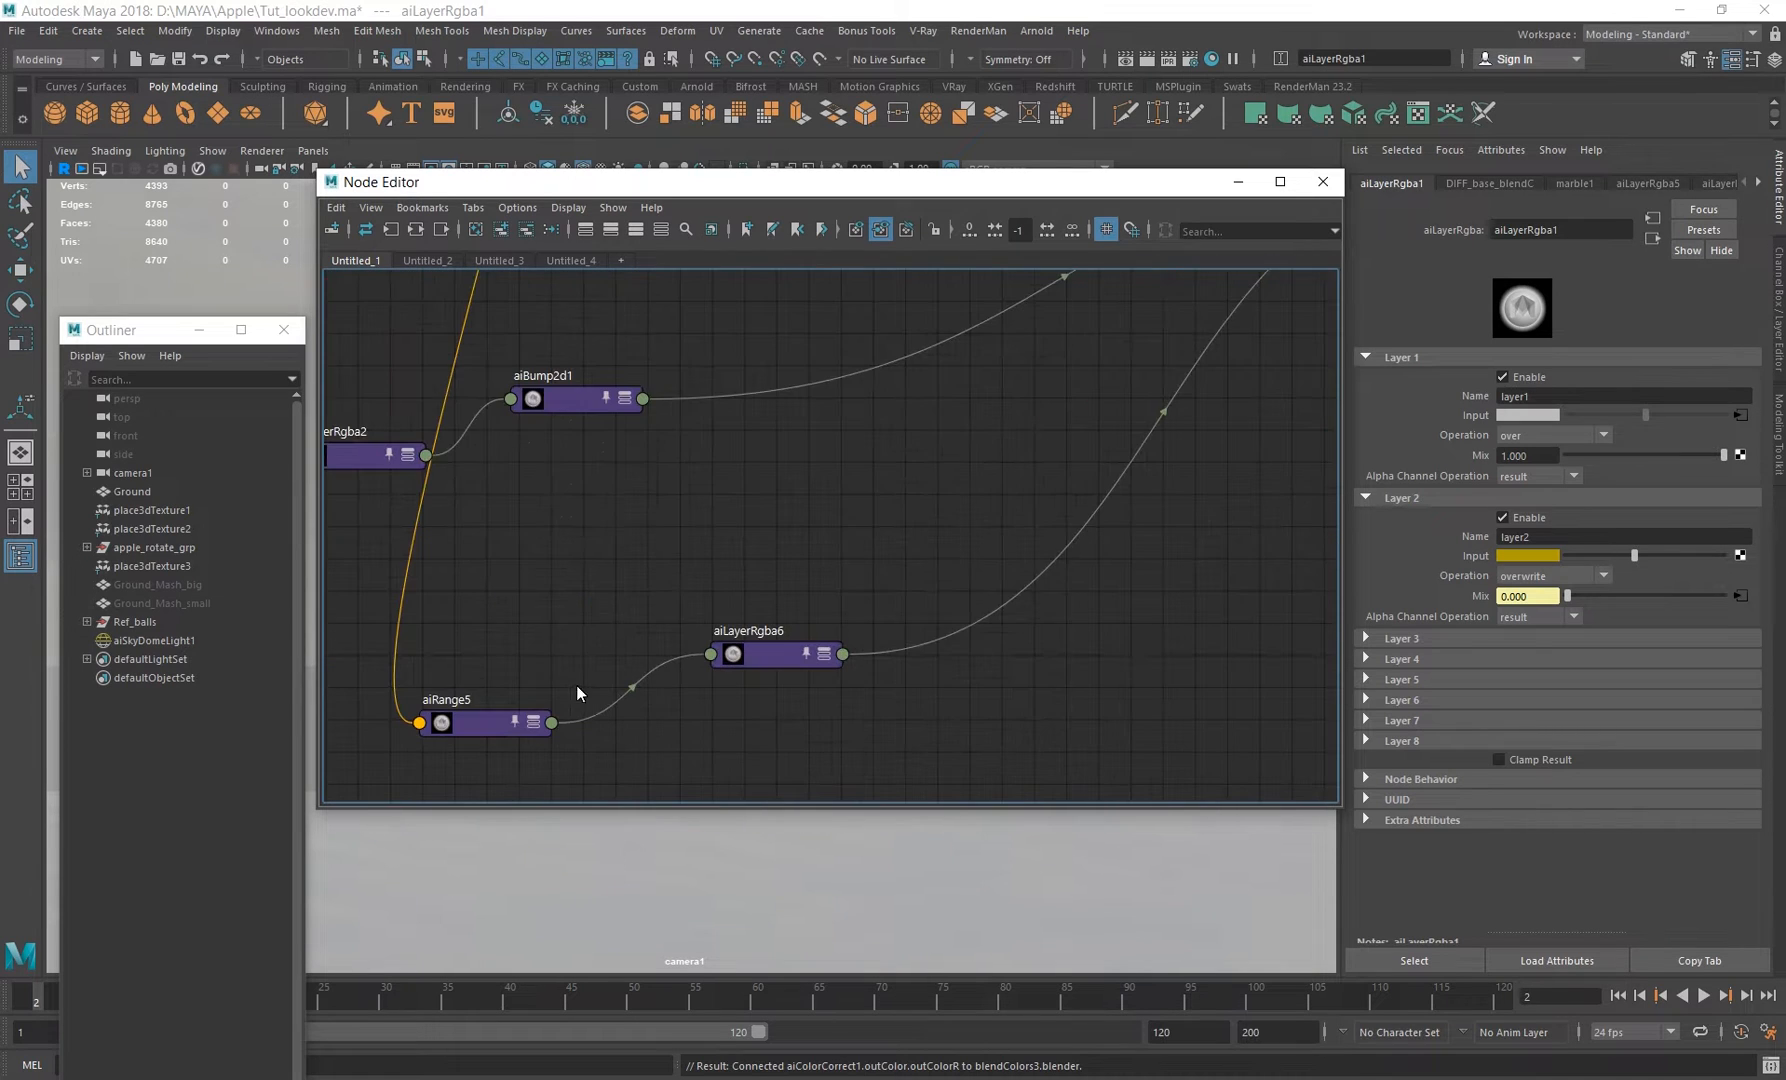
{"action": "scroll", "coordinate": [800, 660], "scroll_direction": "down", "scroll_amount": 5}
{"action": "scroll", "coordinate": [699, 546], "scroll_direction": "down", "scroll_amount": 2}
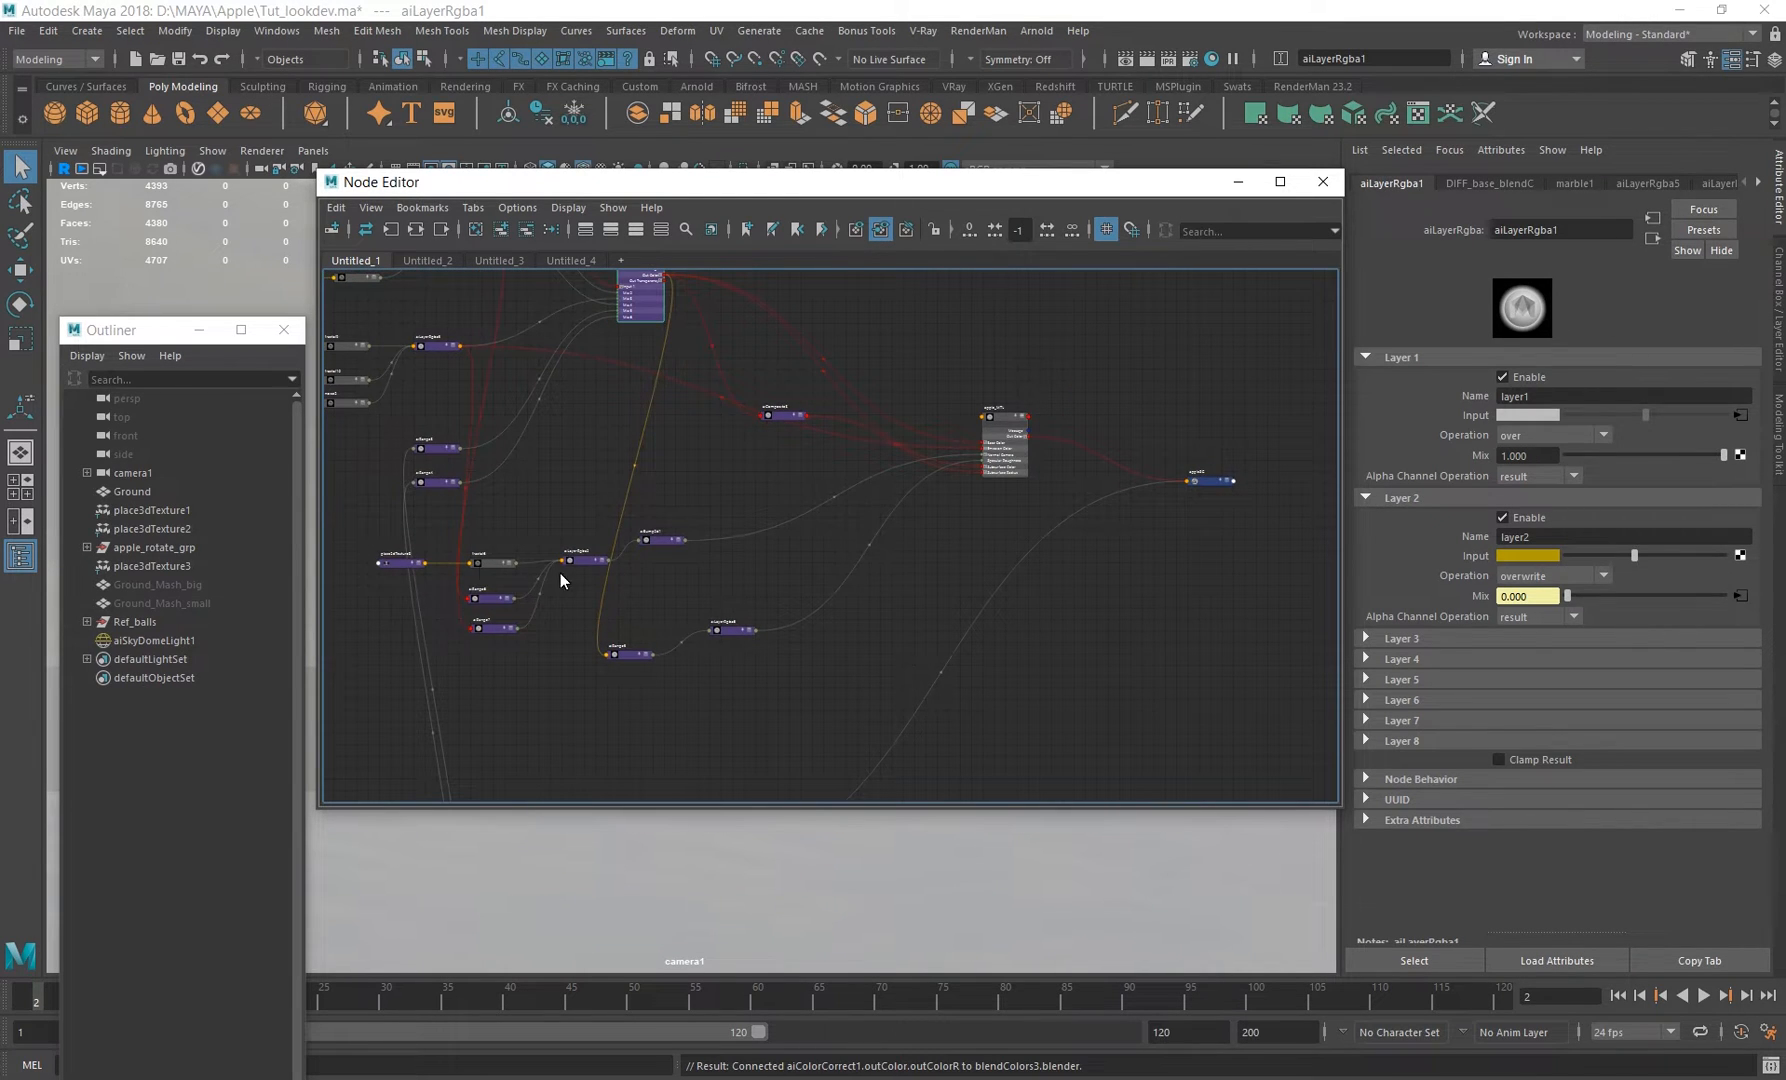
{"action": "middle_click_drag", "start_coordinate": [608, 483], "coordinate": [710, 573], "text": "alt"}
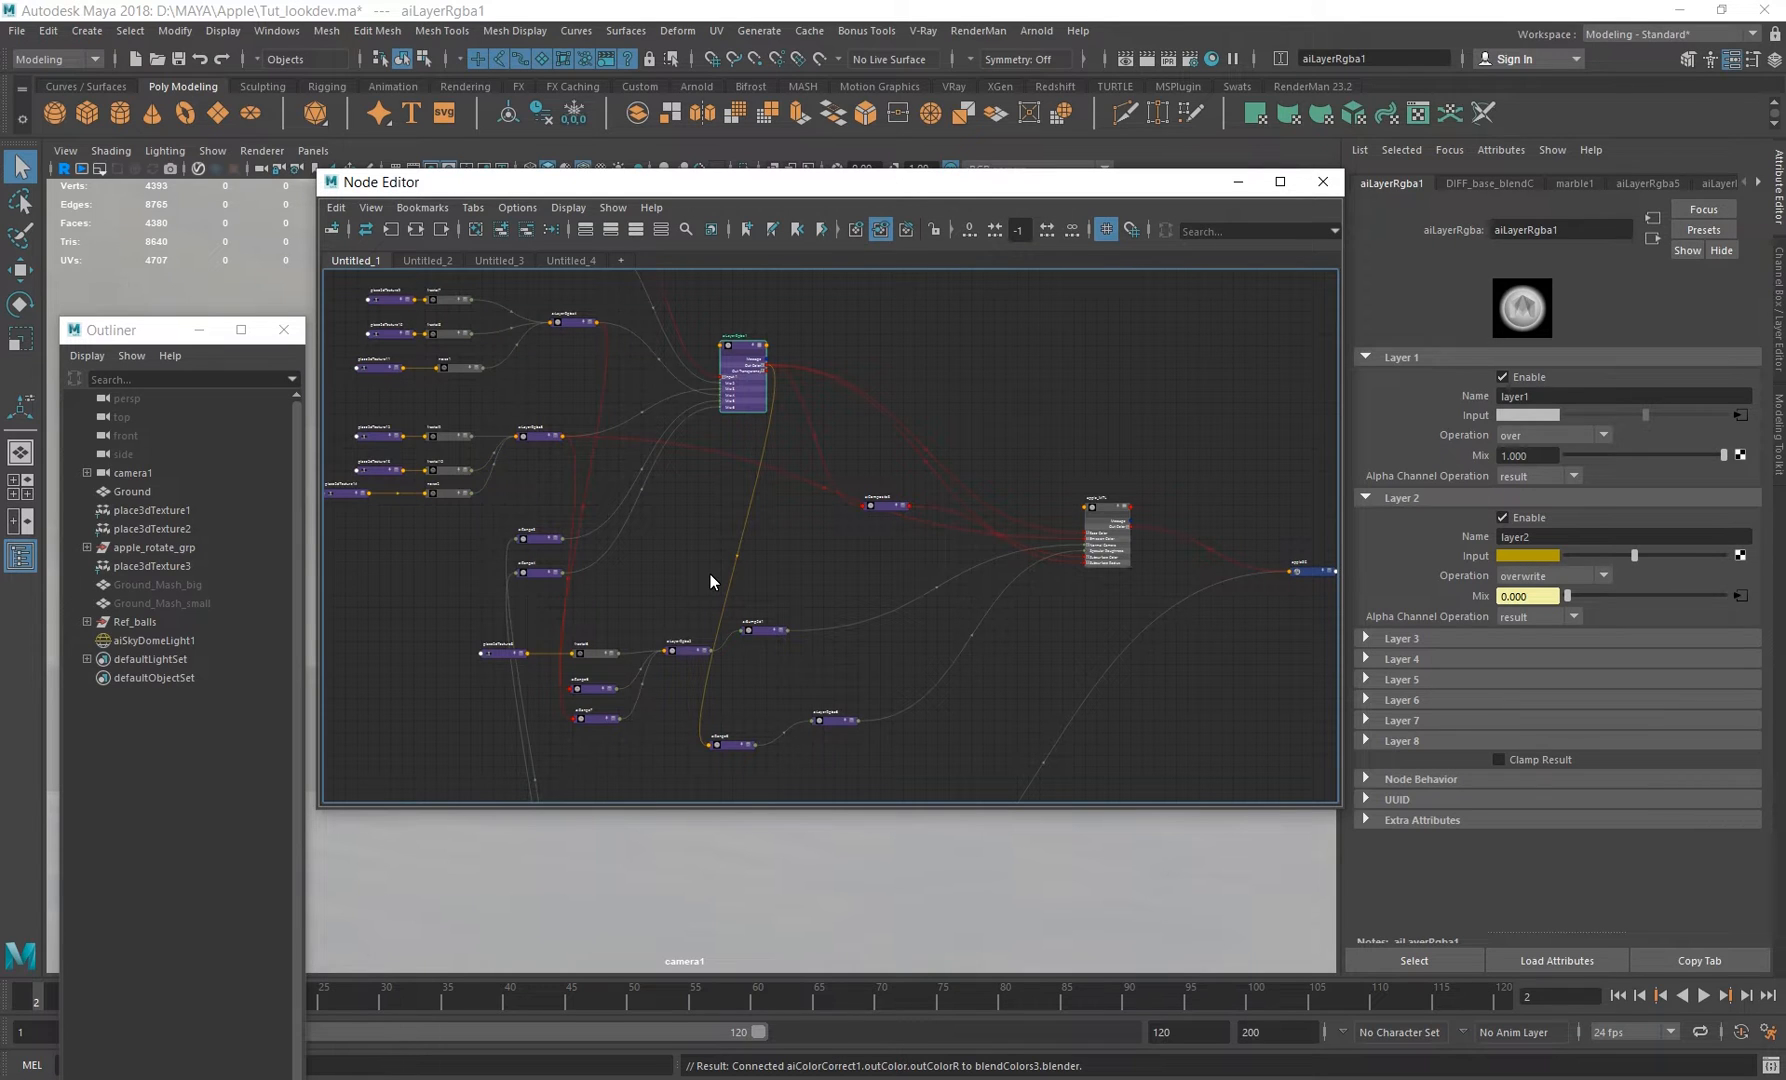
{"action": "middle_click_drag", "start_coordinate": [742, 485], "coordinate": [662, 596], "text": "alt"}
{"action": "scroll", "coordinate": [1051, 680], "scroll_direction": "up", "scroll_amount": 3}
{"action": "scroll", "coordinate": [1051, 680], "scroll_direction": "up", "scroll_amount": 1}
{"action": "middle_click_drag", "start_coordinate": [651, 508], "coordinate": [1017, 688], "text": "alt"}
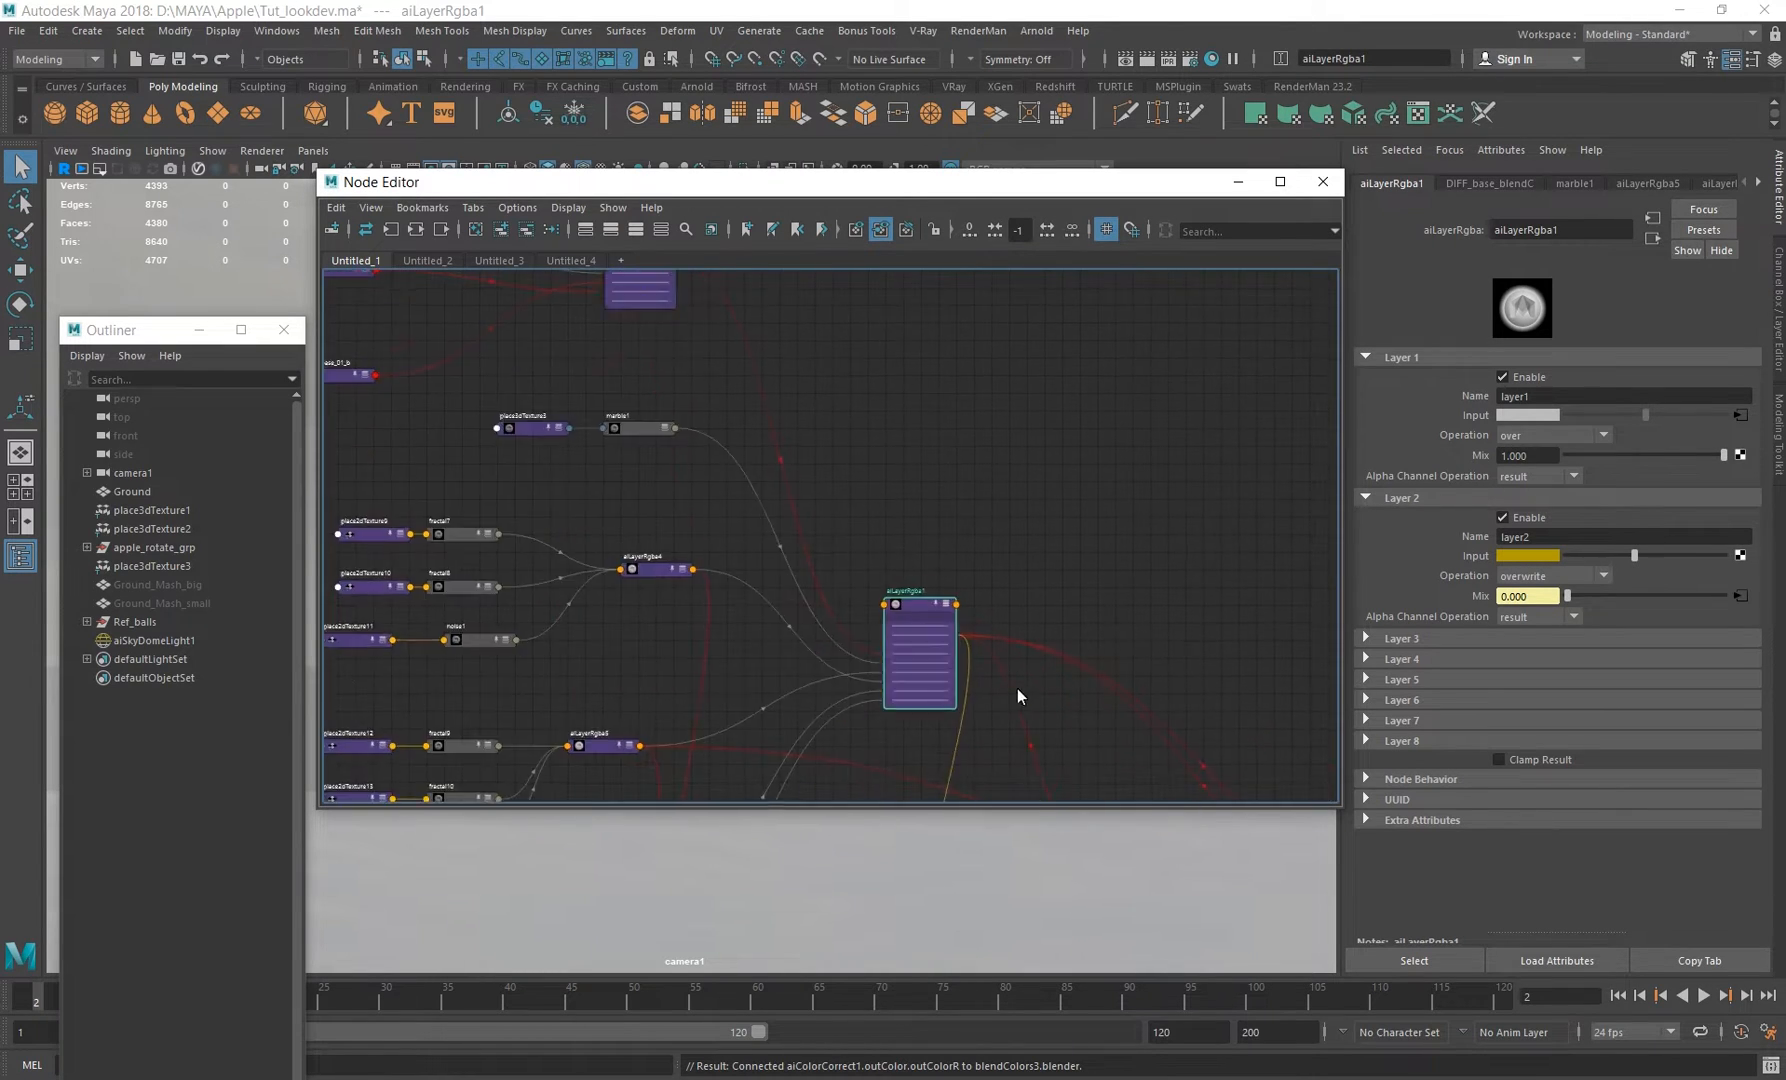
{"action": "scroll", "coordinate": [834, 564], "scroll_direction": "up", "scroll_amount": 3}
{"action": "middle_click_drag", "start_coordinate": [725, 362], "coordinate": [646, 236], "text": "alt"}
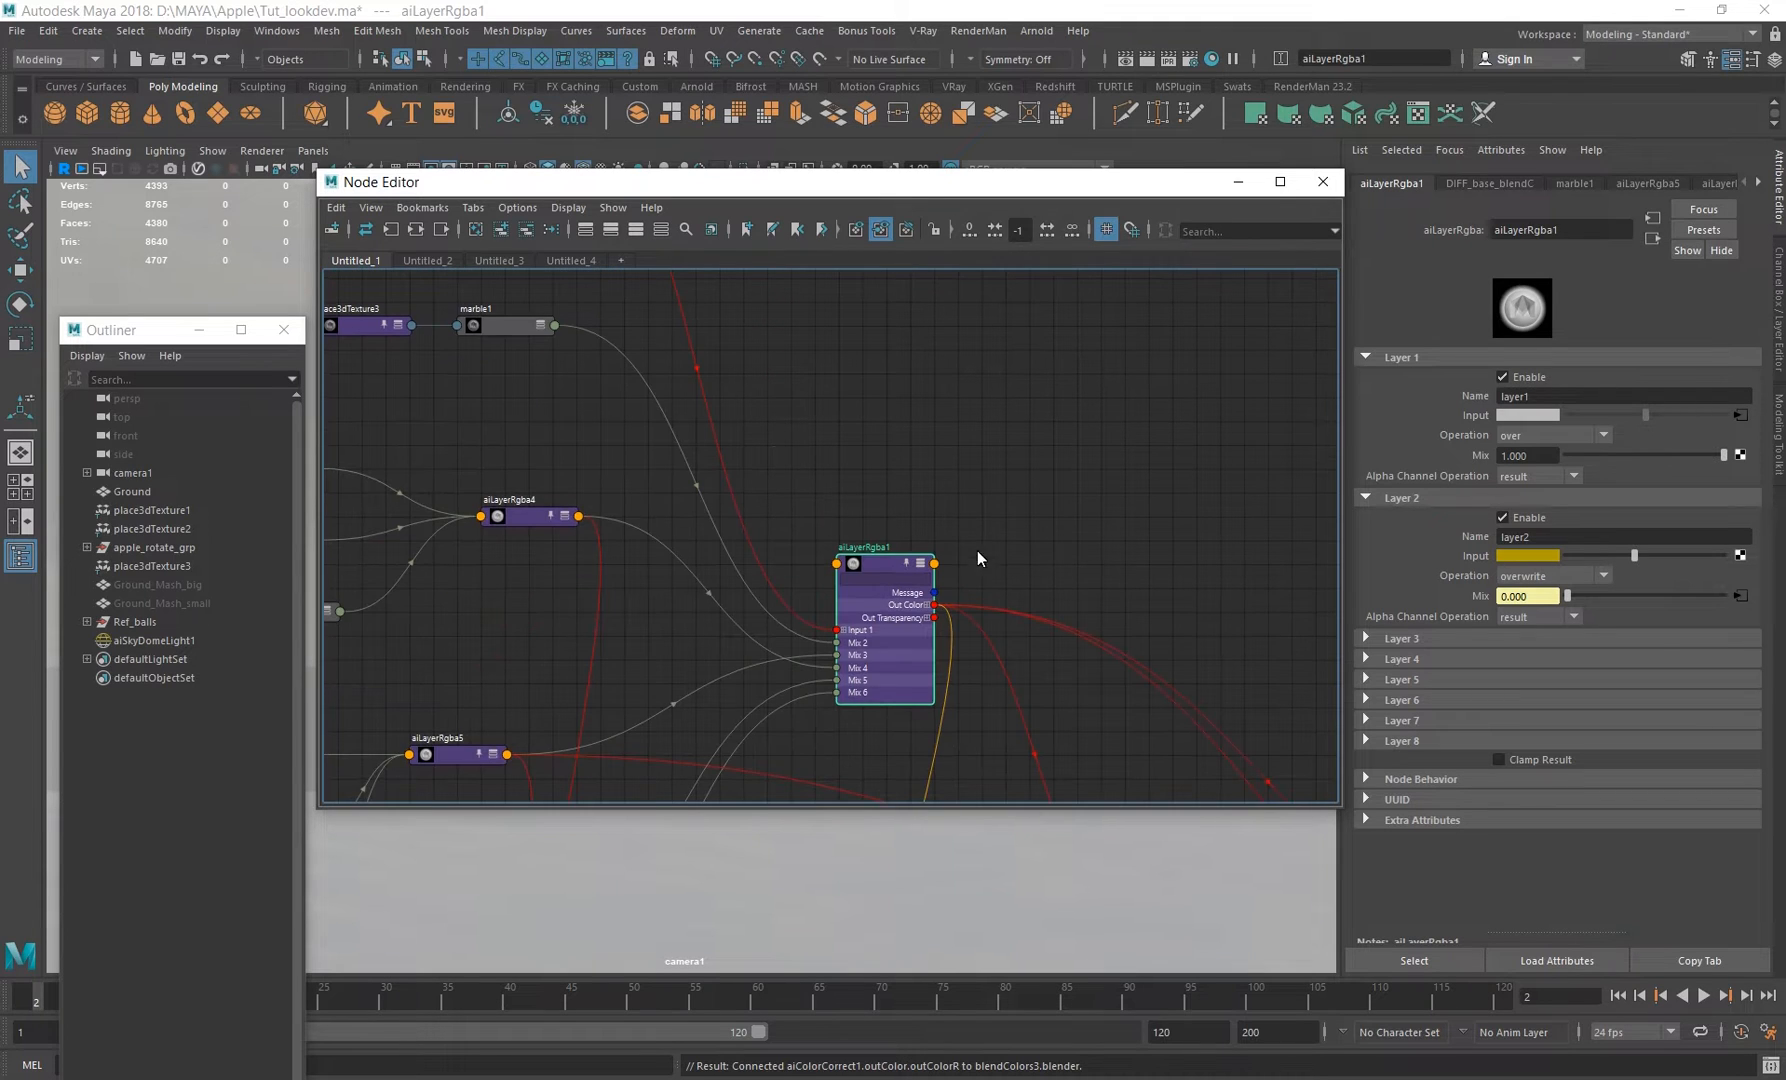
Start an Arnold render of the apple and move the RenderView window clear of the aiLayerRgba1 attributes.
{"action": "left_click", "coordinate": [1033, 33]}
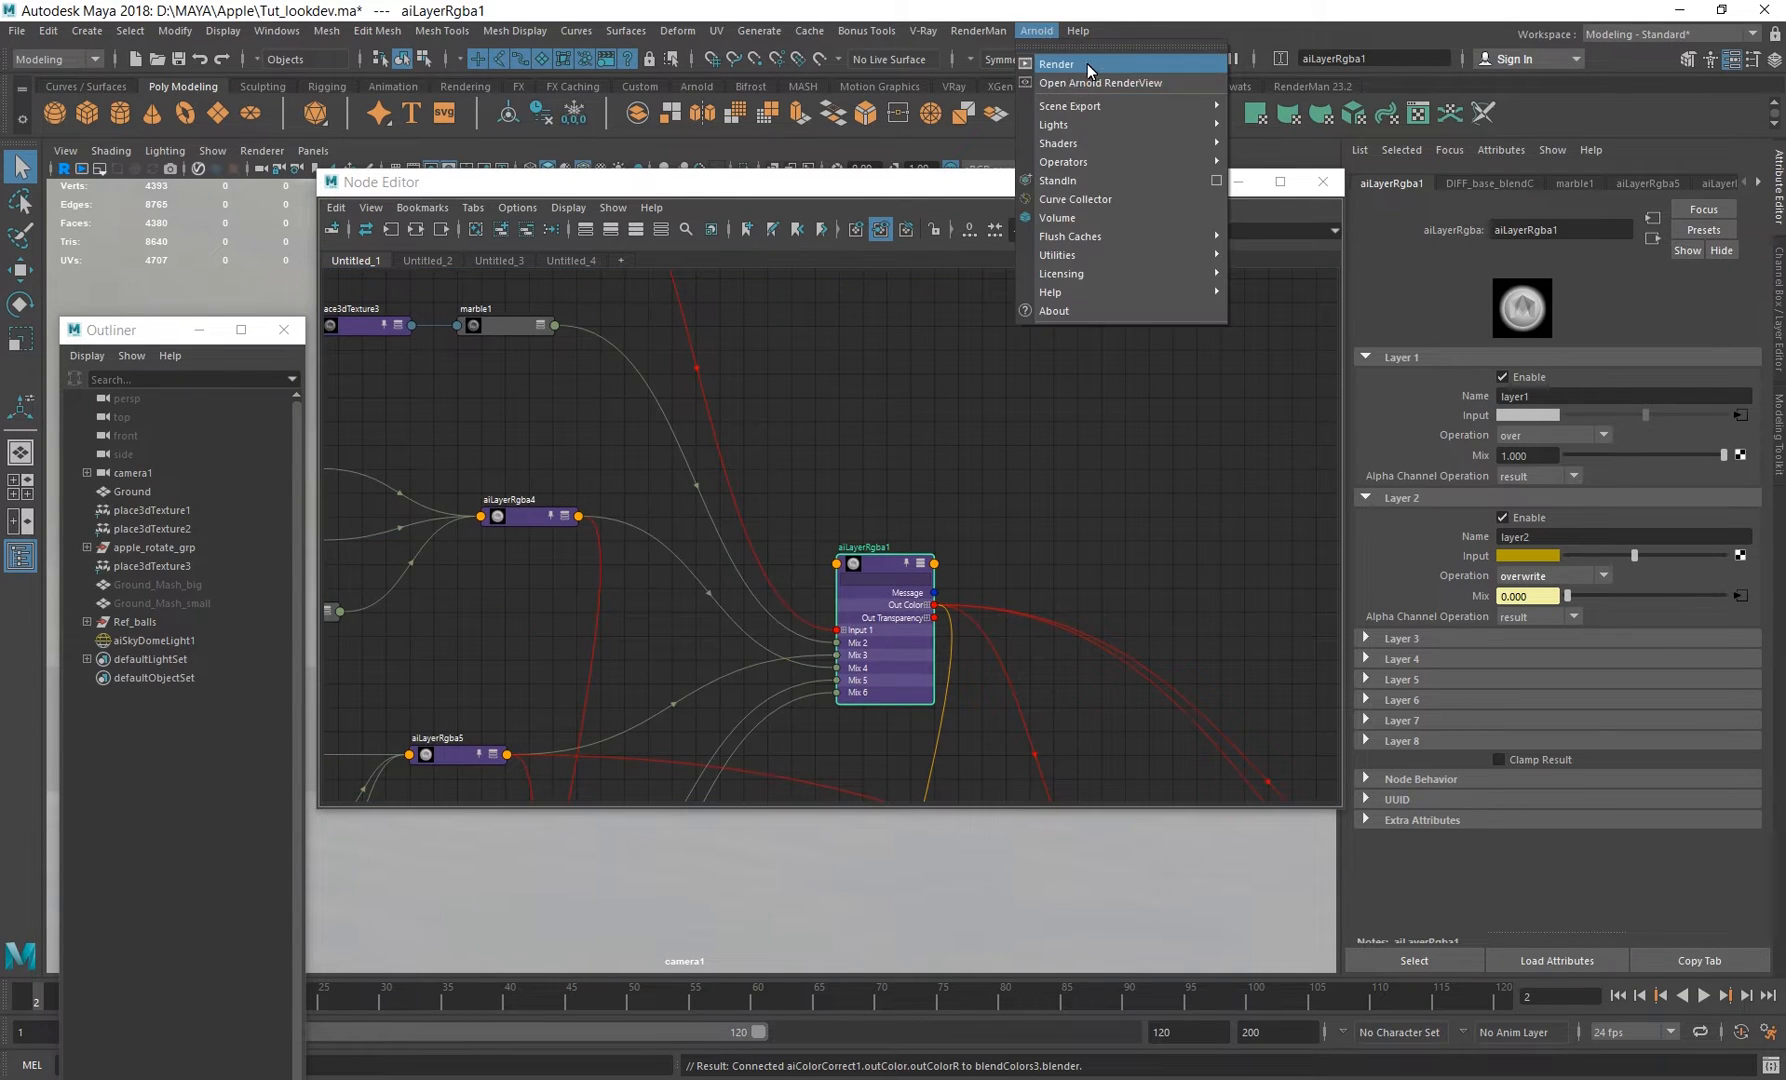
{"action": "left_click", "coordinate": [1087, 63]}
{"action": "left_click_drag", "start_coordinate": [1260, 657], "coordinate": [464, 300]}
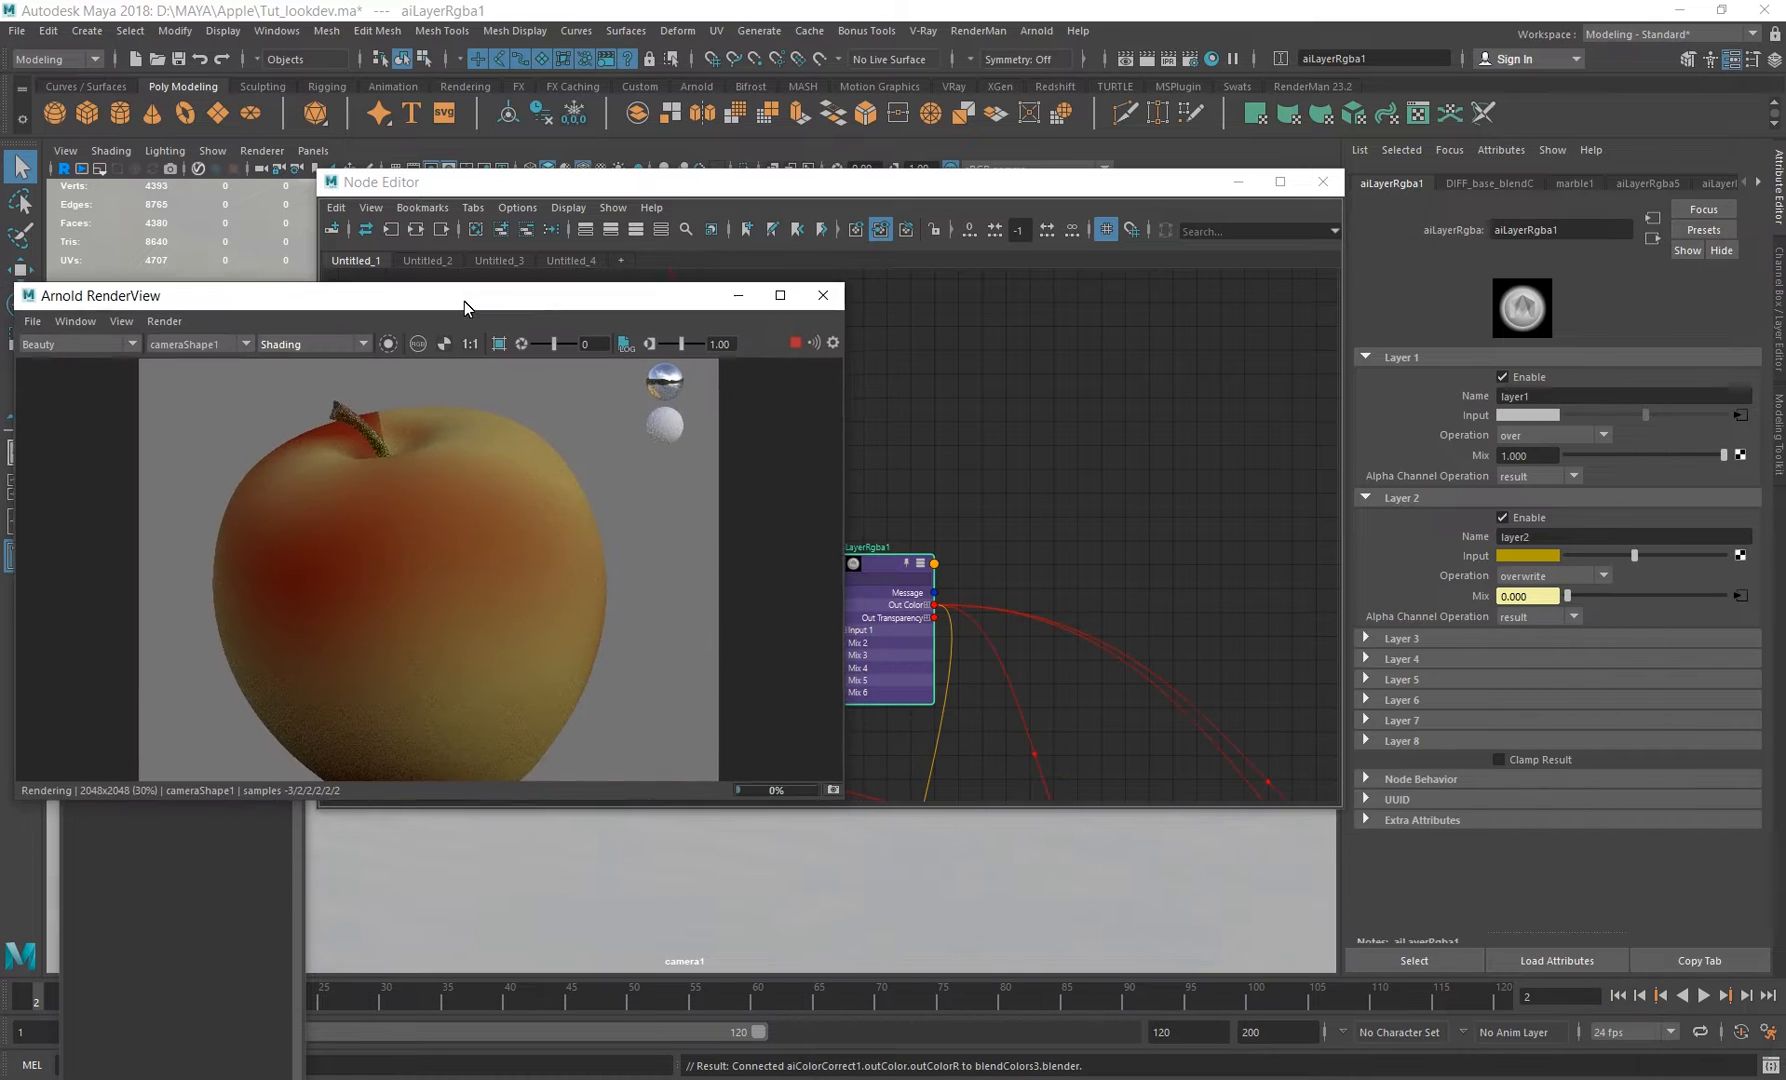
Preview the apple render in Basic debug shading and restore the Shading mode.
{"action": "left_click", "coordinate": [278, 343]}
{"action": "left_click", "coordinate": [285, 366]}
{"action": "left_click", "coordinate": [300, 343]}
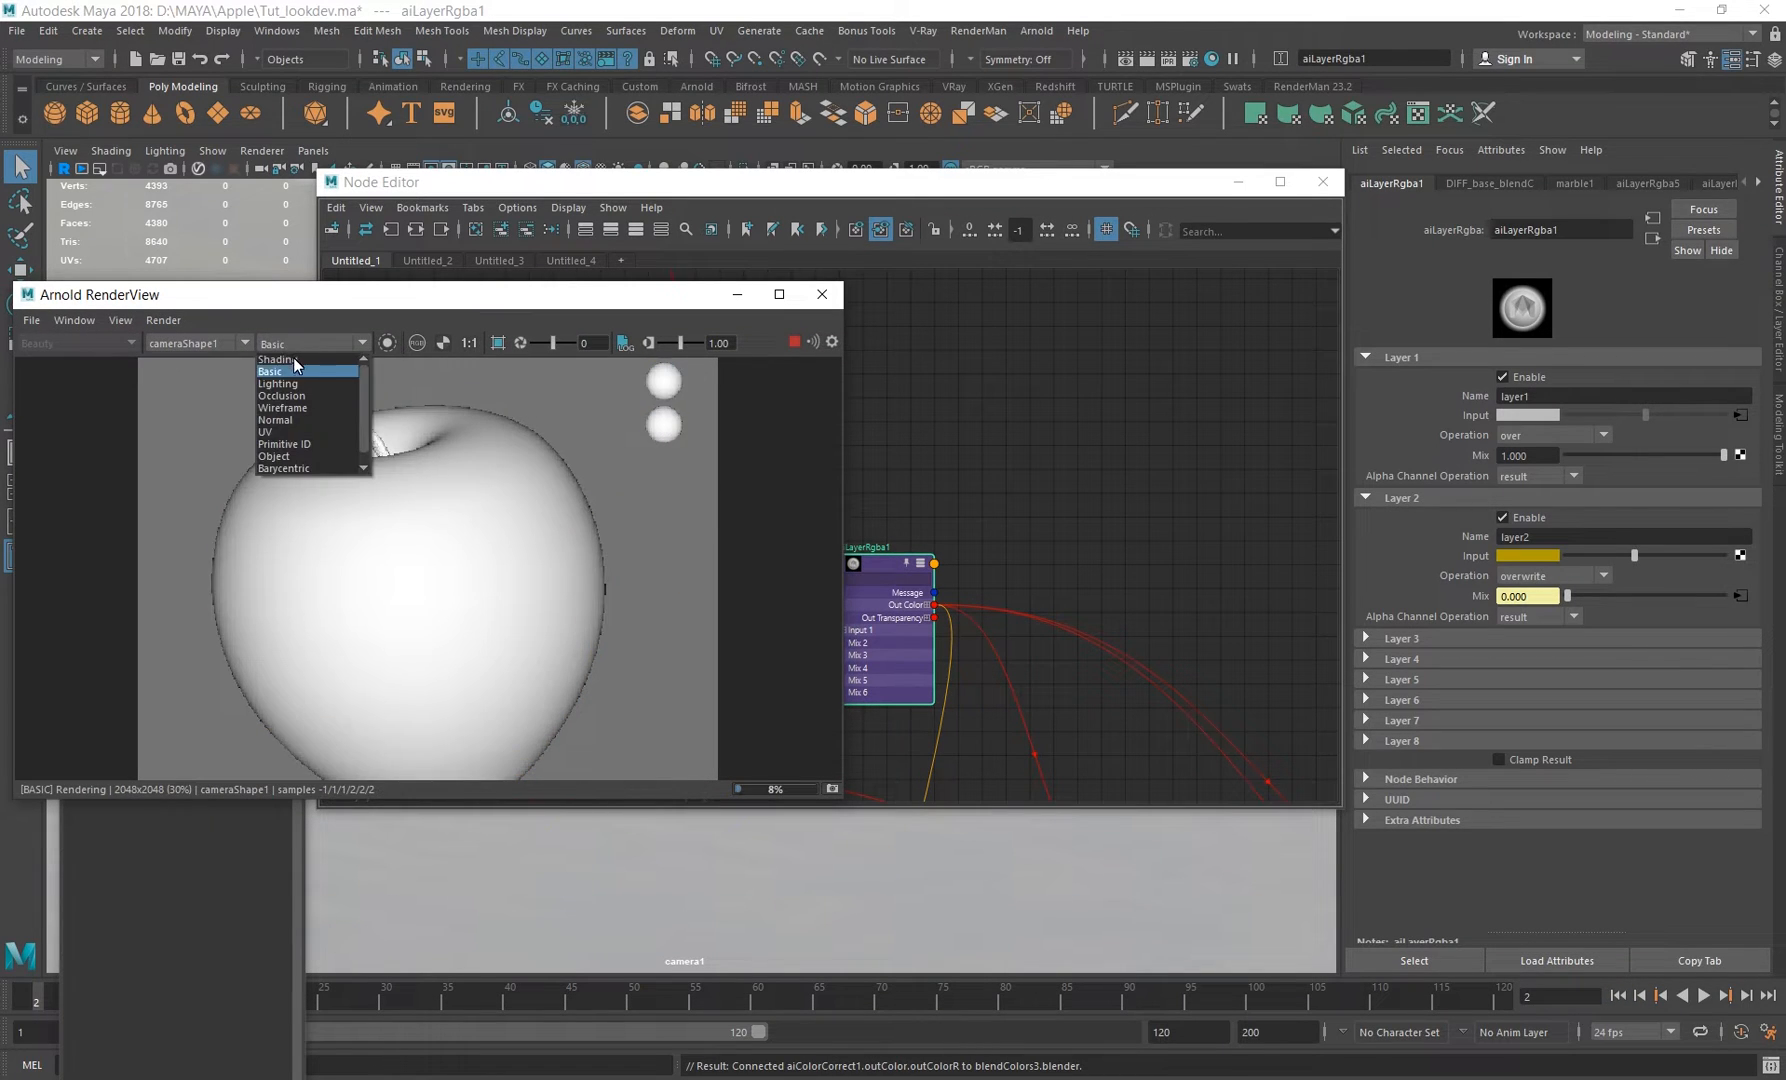
{"action": "left_click", "coordinate": [295, 362]}
Bring the Node Editor forward and expand Layers 3 to 6 of aiLayerRgba1 to review their colours, operations and mix inputs.
{"action": "mouse_move", "coordinate": [873, 183]}
{"action": "left_mouse_down"}
{"action": "mouse_move", "coordinate": [1145, 197]}
{"action": "mouse_move", "coordinate": [813, 166]}
{"action": "left_mouse_up"}
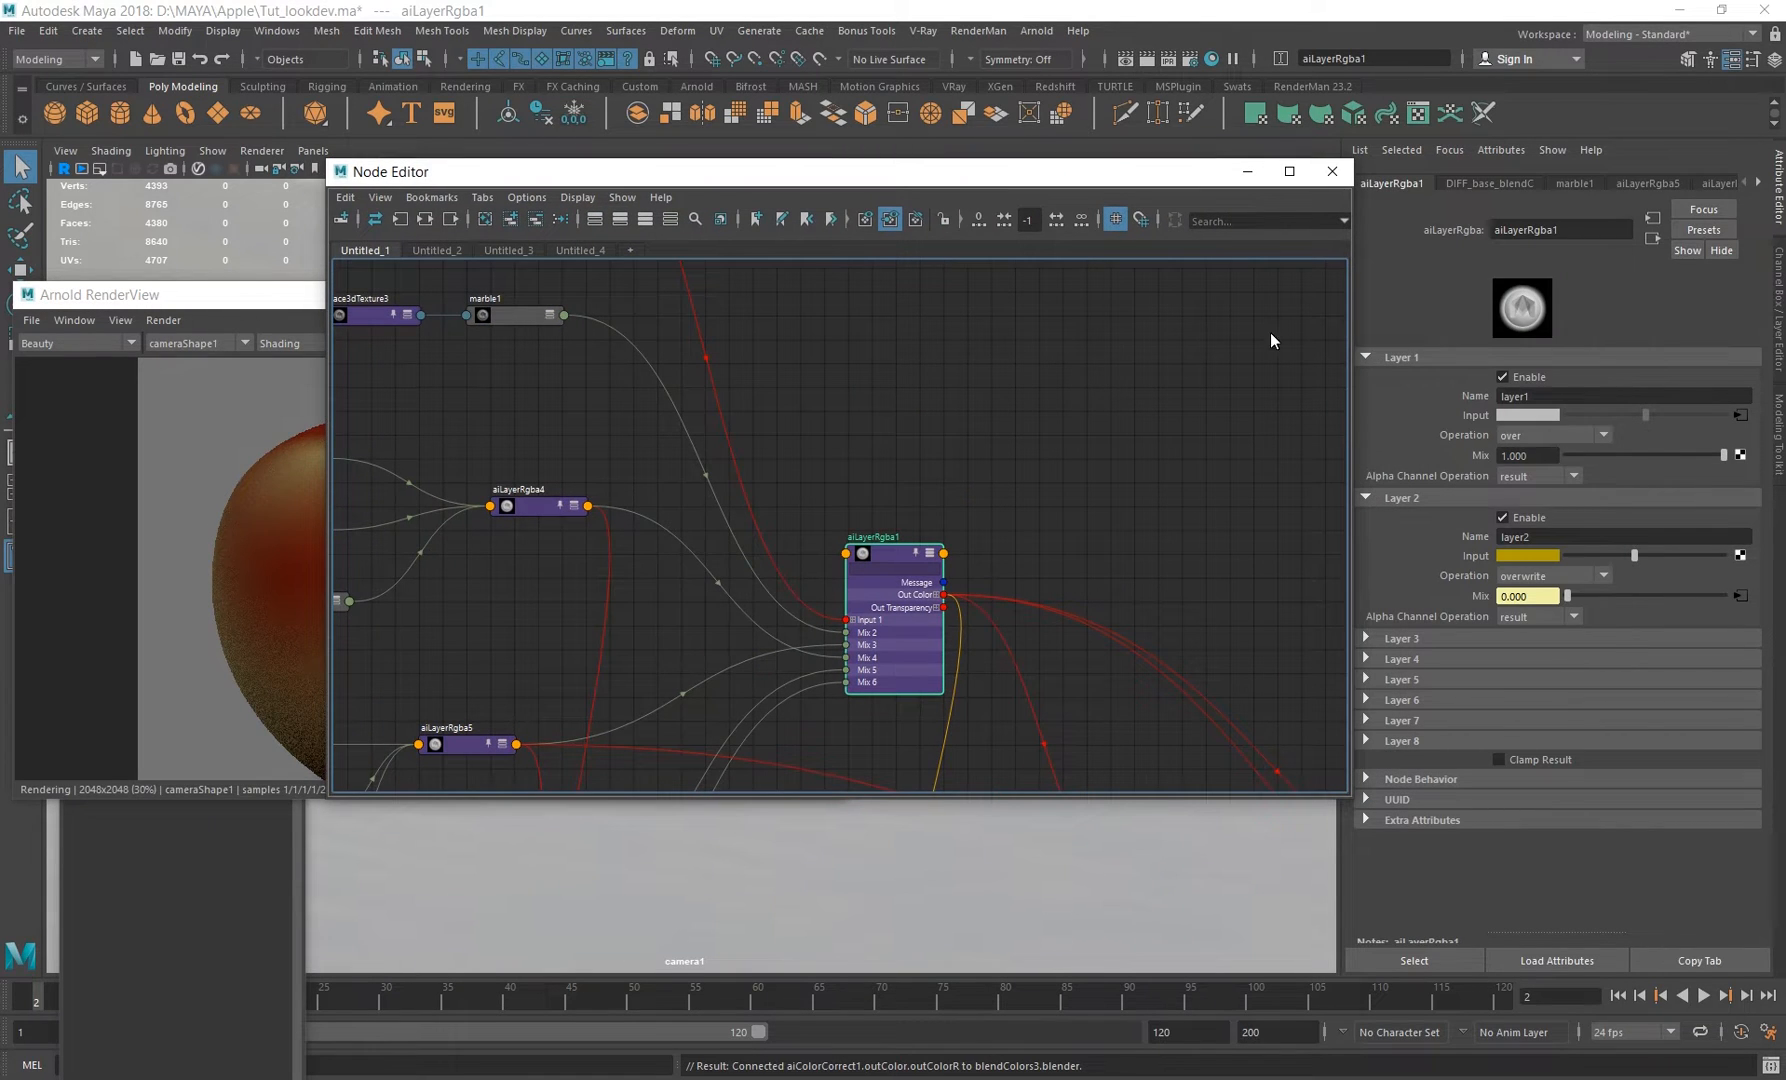
{"action": "left_click", "coordinate": [1493, 642]}
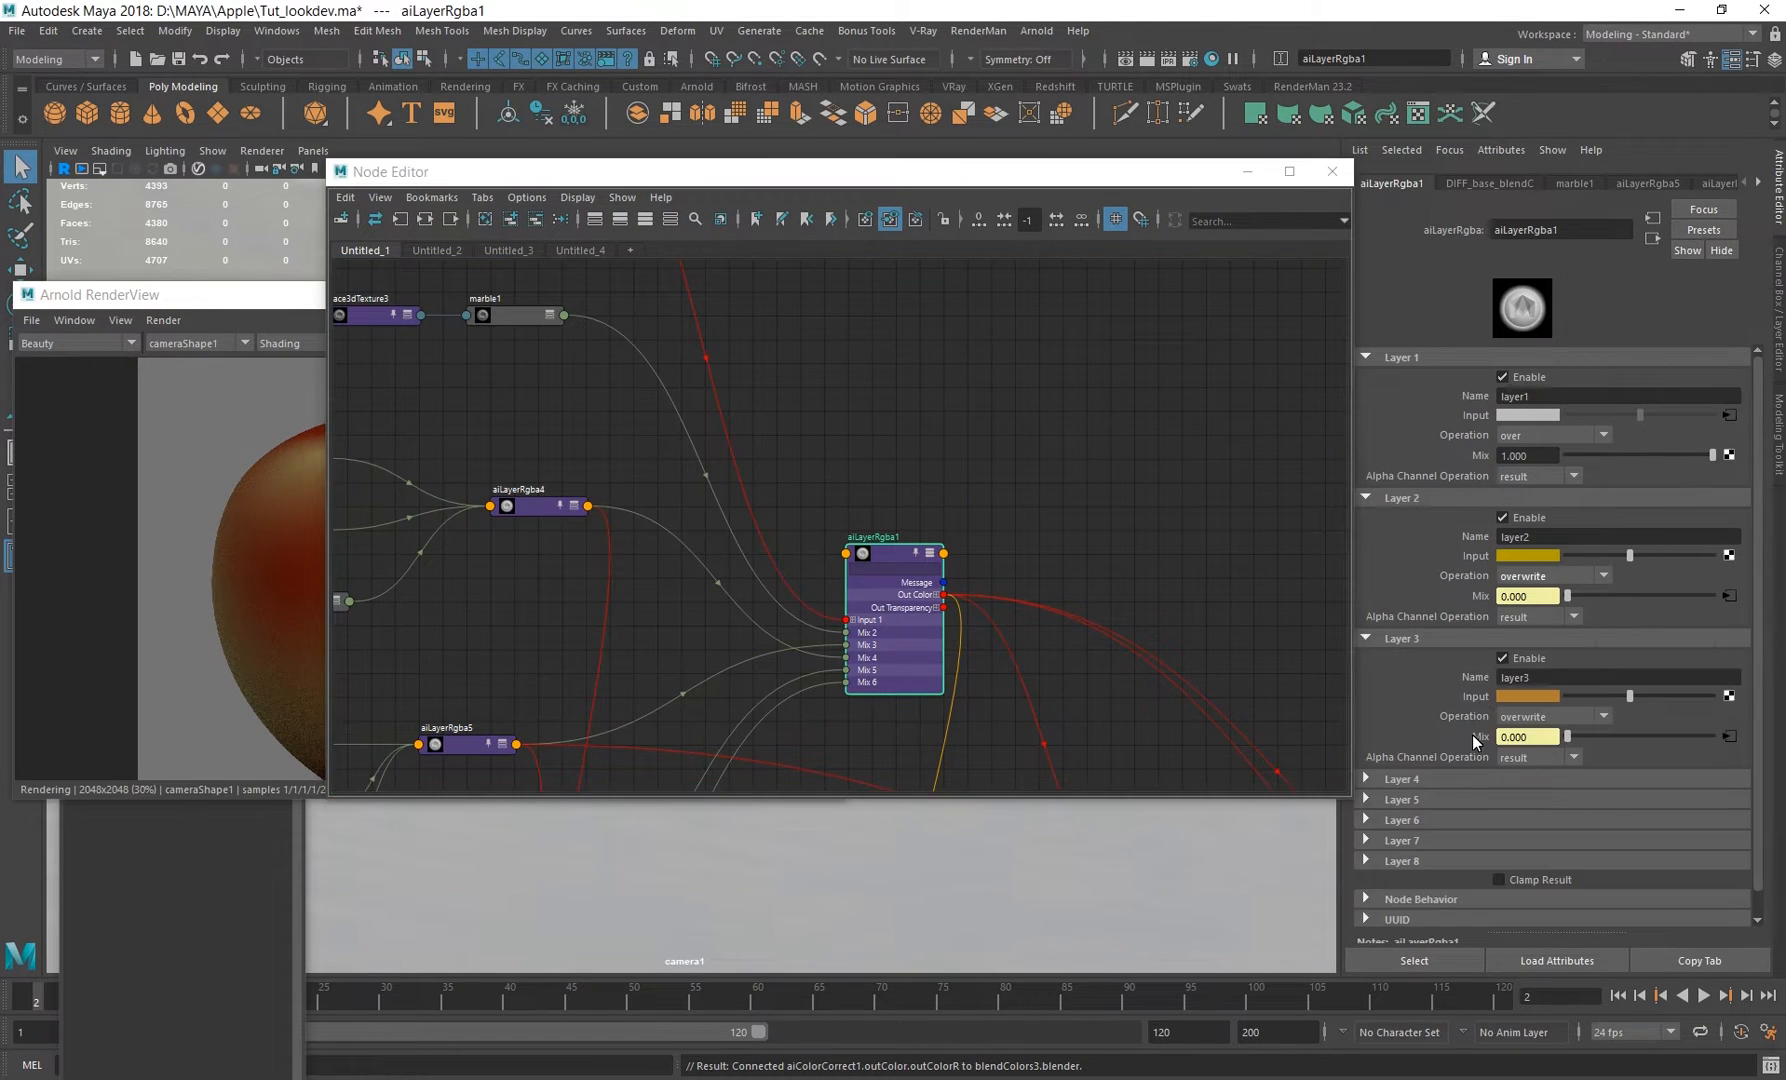
{"action": "left_click", "coordinate": [1418, 777]}
{"action": "scroll", "coordinate": [1450, 700], "scroll_direction": "down", "scroll_amount": 3}
{"action": "left_click", "coordinate": [1406, 774]}
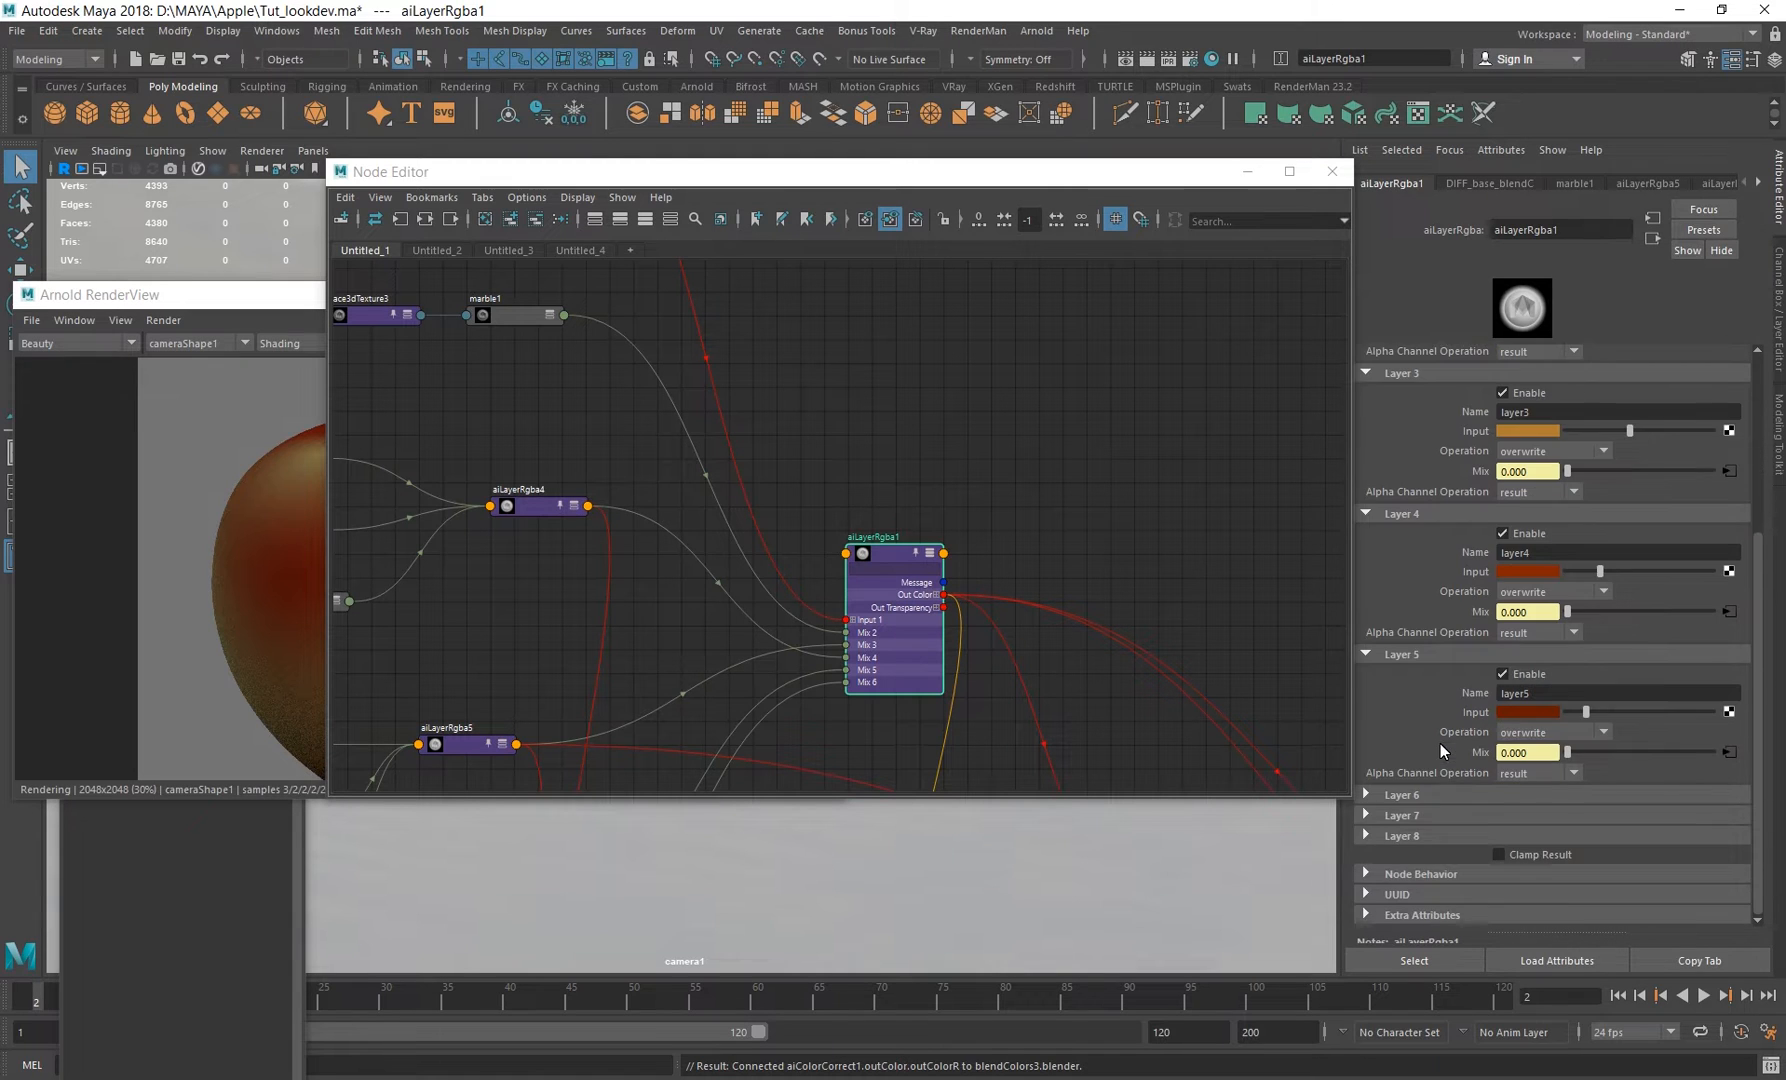
{"action": "left_click", "coordinate": [1420, 794]}
{"action": "left_click", "coordinate": [1427, 815]}
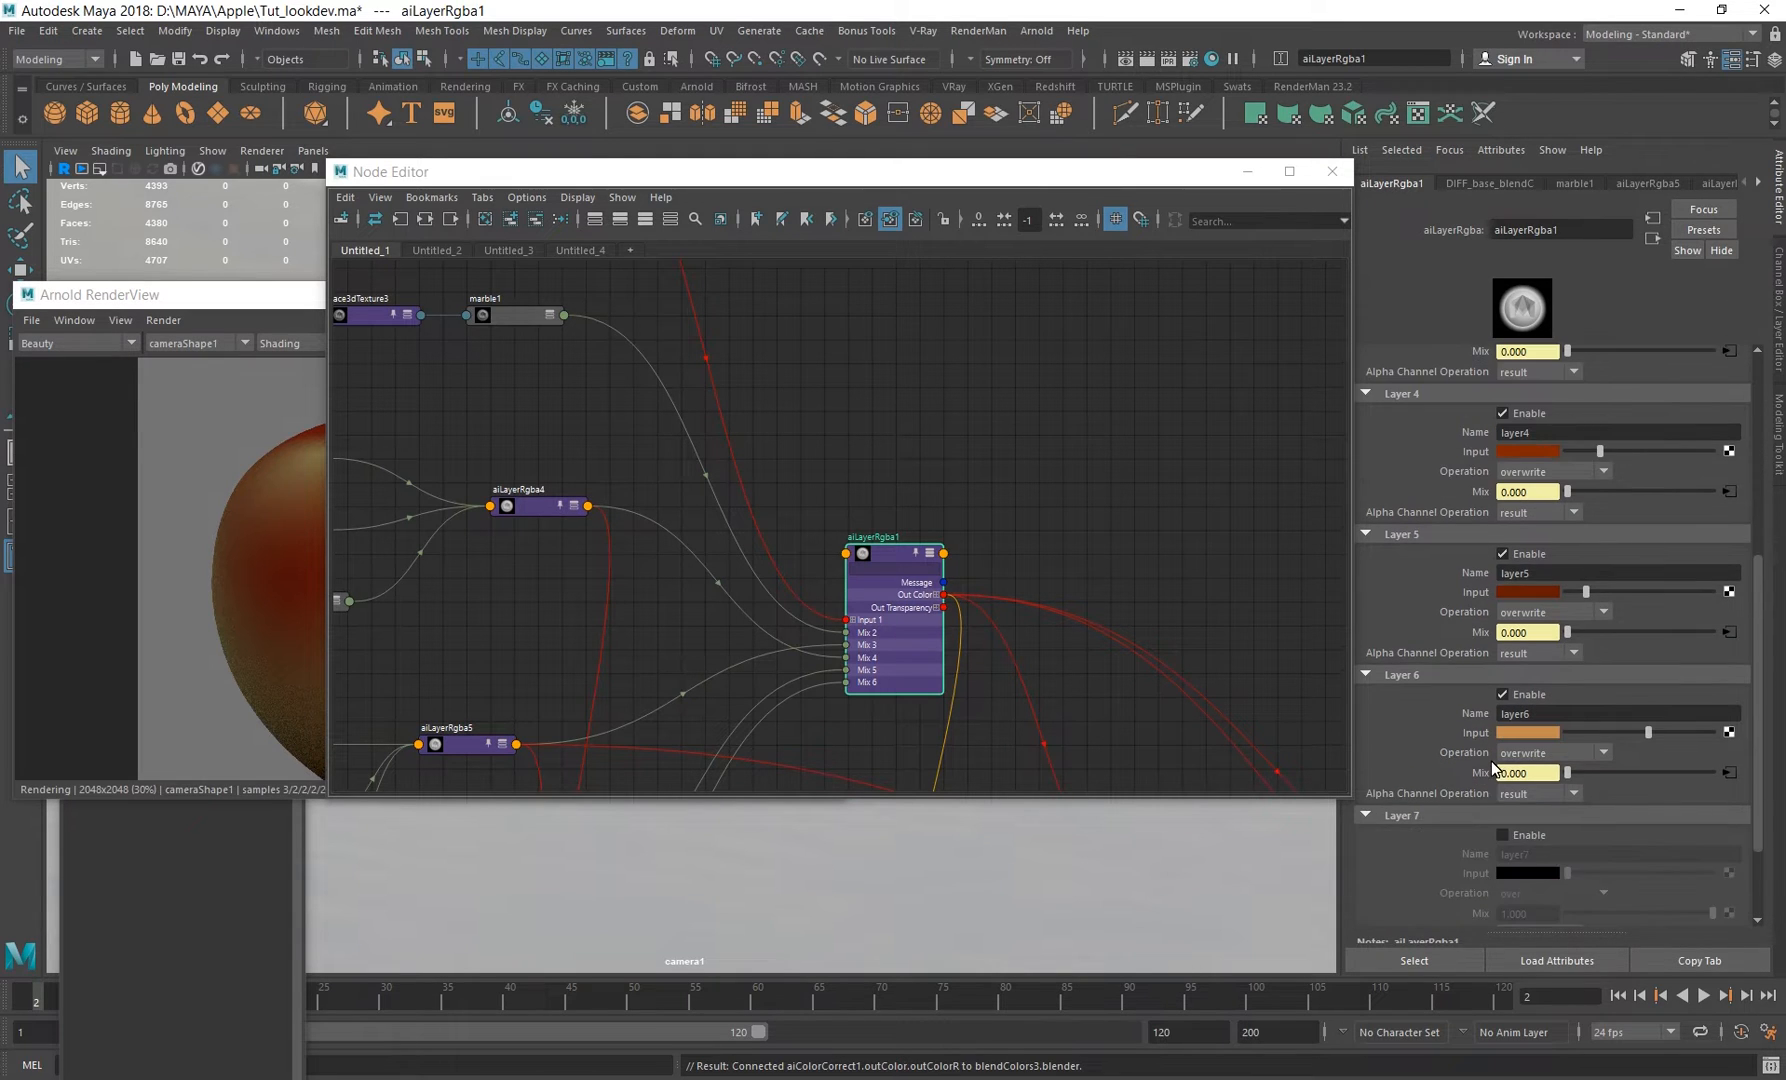
{"action": "left_click", "coordinate": [1429, 772]}
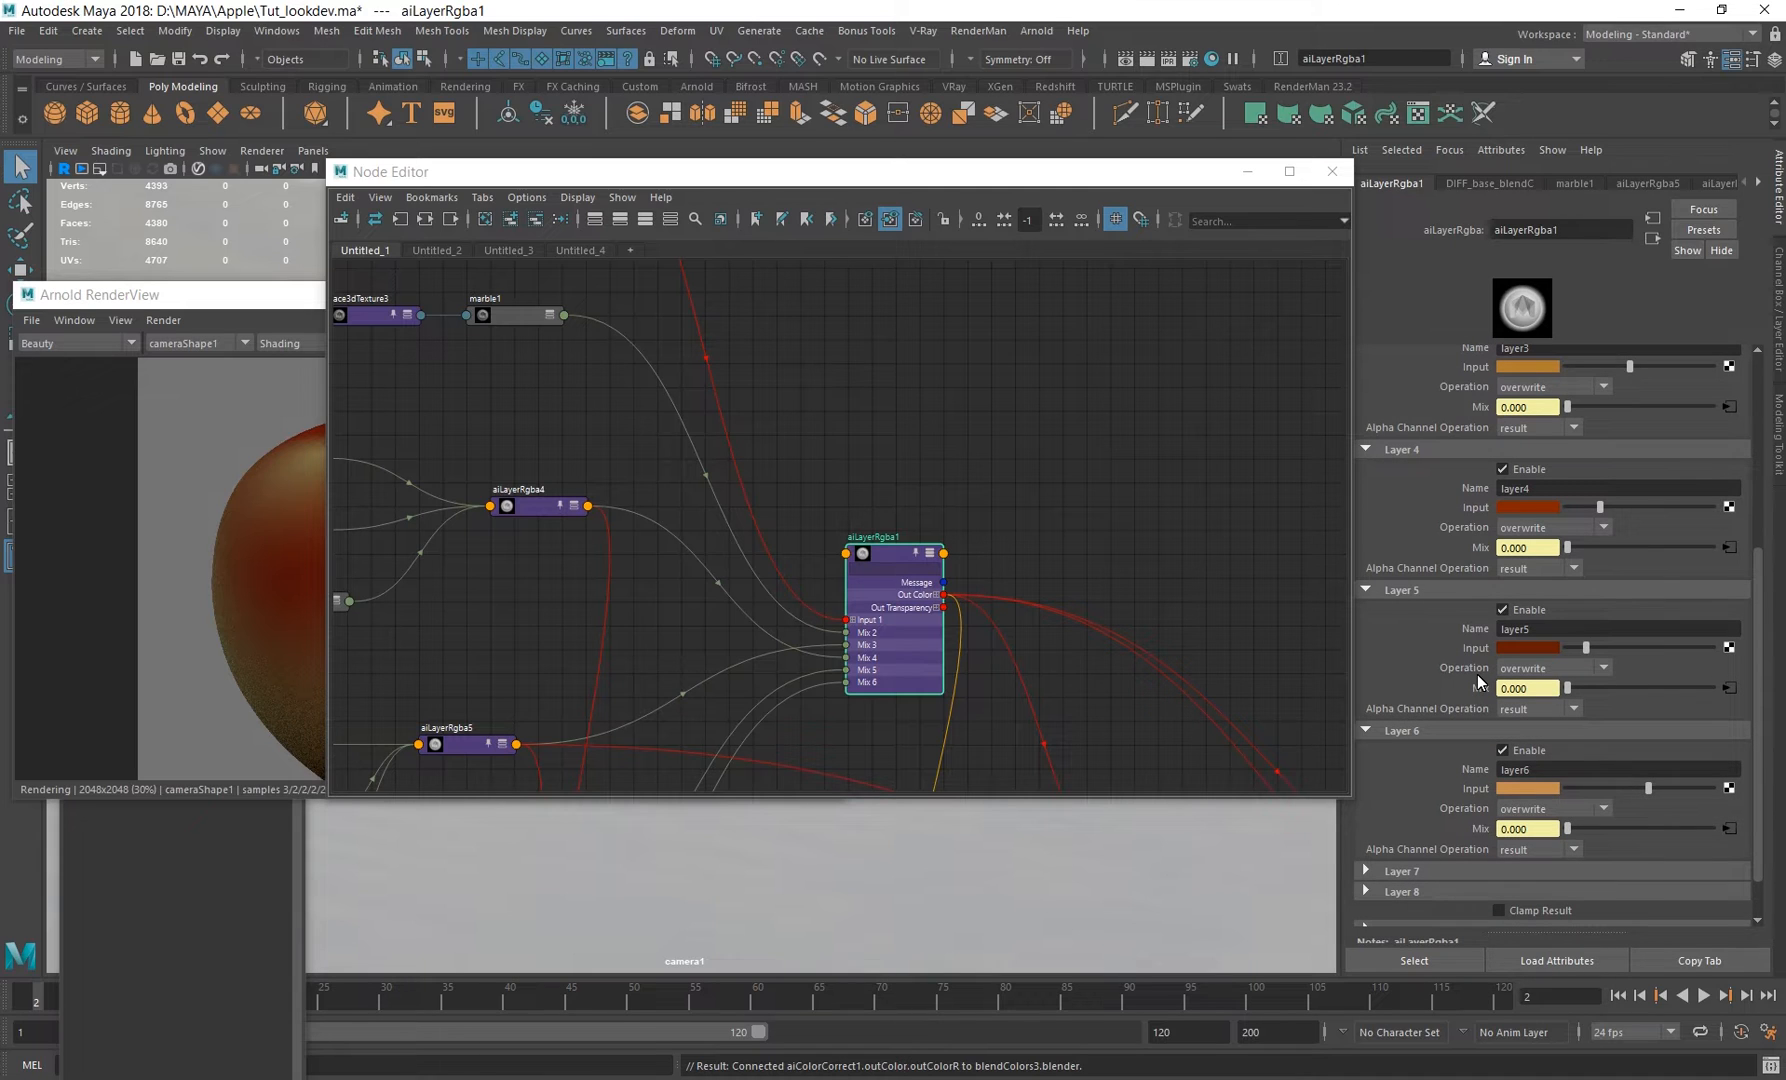
{"action": "scroll", "coordinate": [1480, 682], "scroll_direction": "up", "scroll_amount": 3}
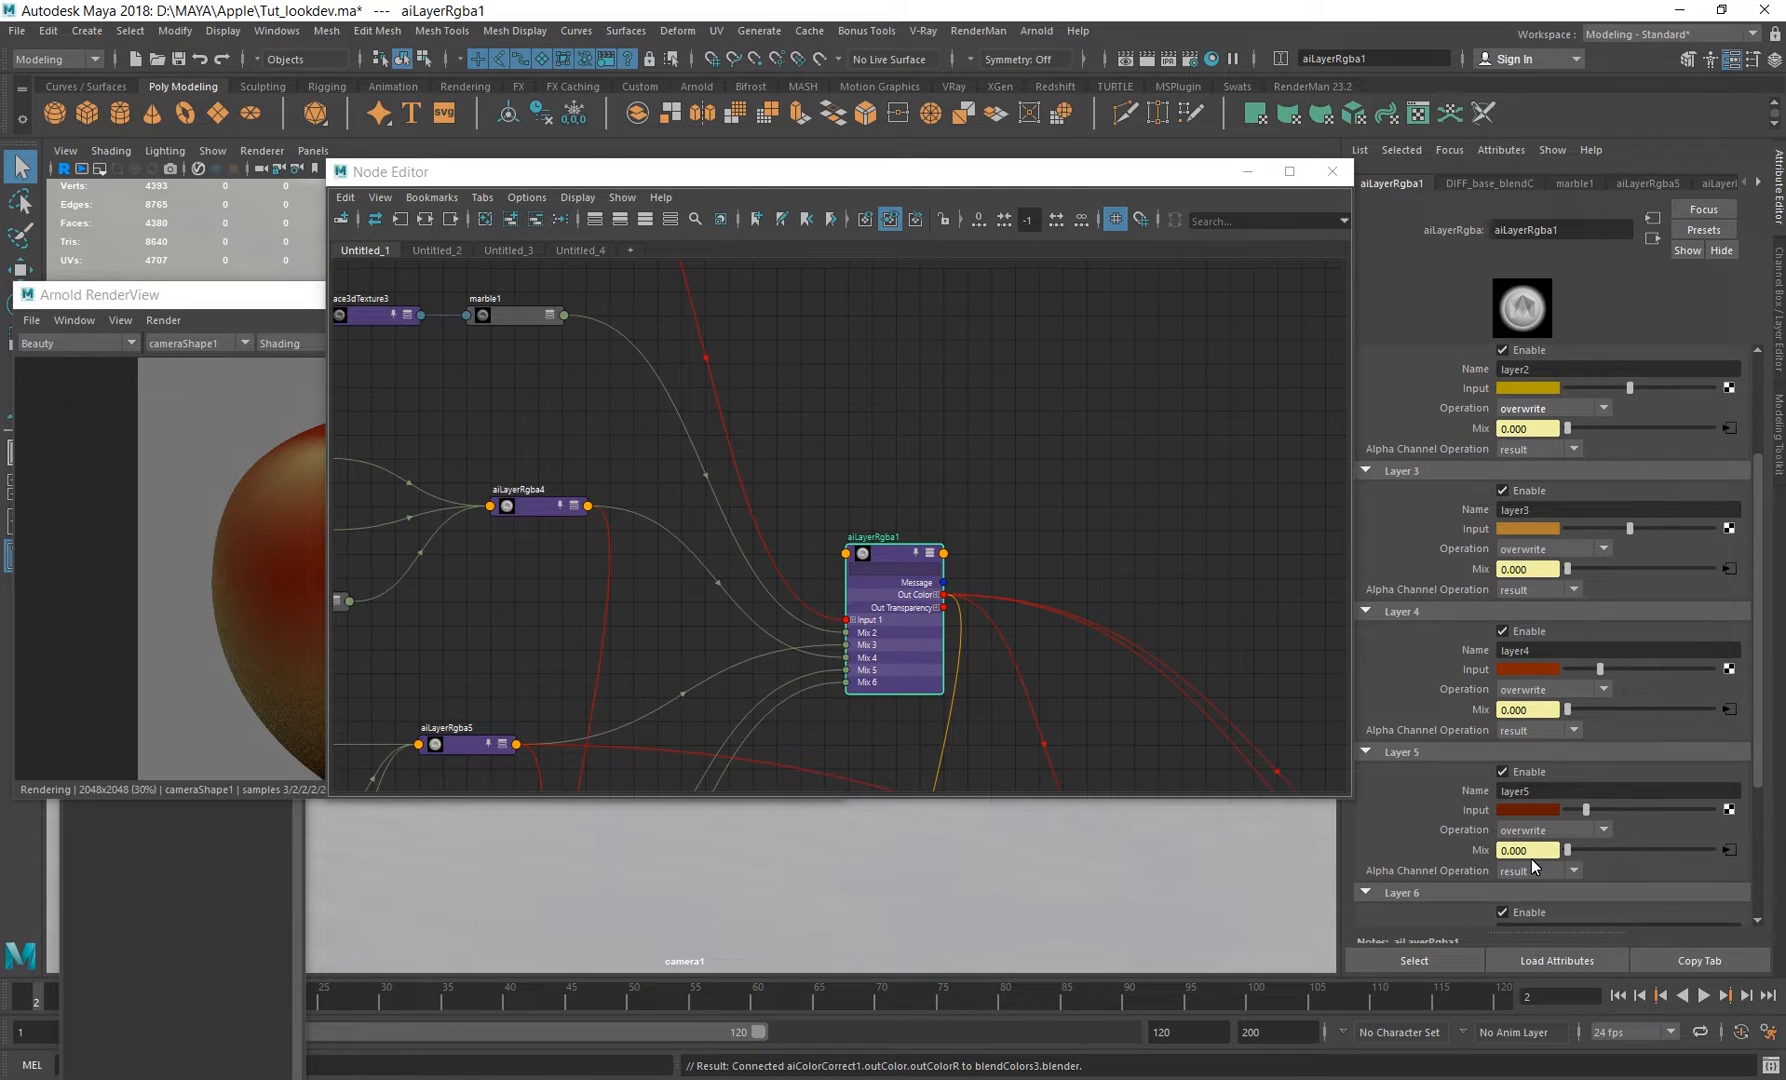
Reposition the RenderView beside the Node Editor and examine the DIFF_base_blendC branch feeding aiLayerRgba1.
{"action": "scroll", "coordinate": [1531, 858], "scroll_direction": "down", "scroll_amount": 3}
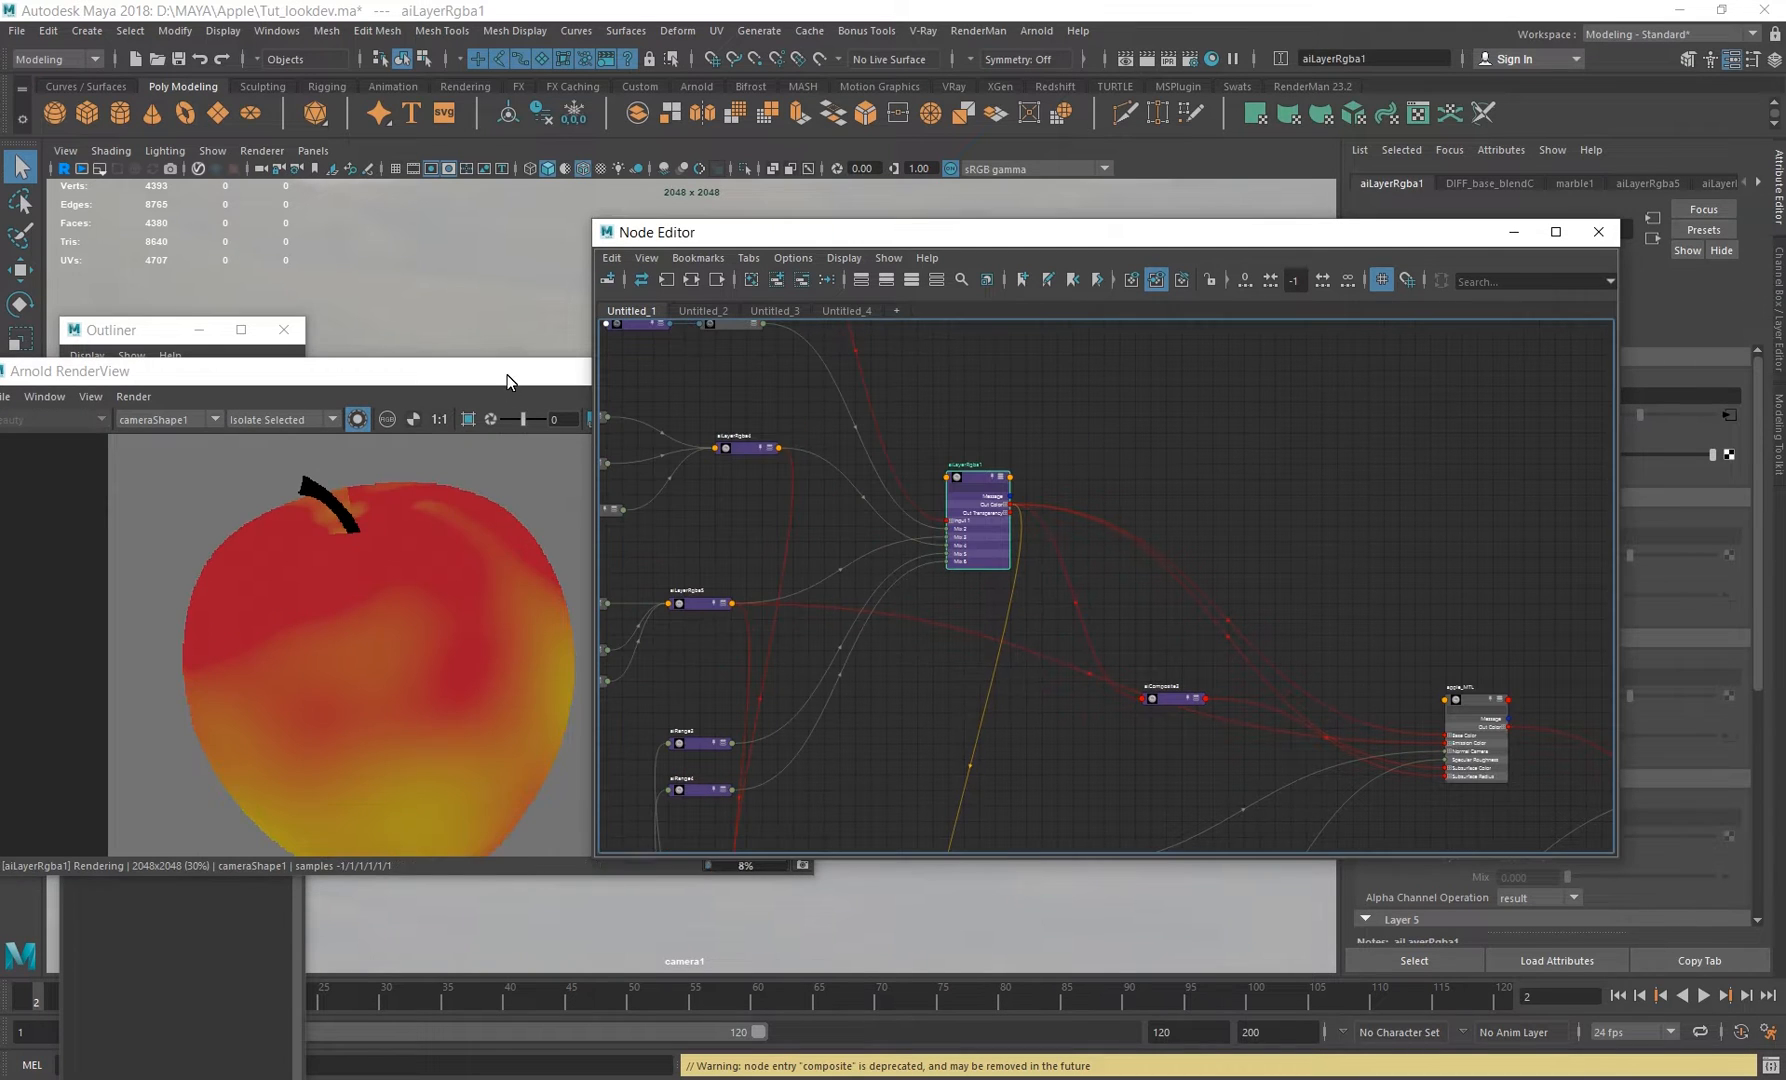
{"action": "left_click_drag", "start_coordinate": [507, 376], "coordinate": [441, 221]}
{"action": "middle_click_drag", "start_coordinate": [938, 412], "coordinate": [1190, 640], "text": "alt"}
{"action": "scroll", "coordinate": [1048, 572], "scroll_direction": "up", "scroll_amount": 2}
{"action": "middle_click_drag", "start_coordinate": [953, 531], "coordinate": [1190, 684], "text": "alt"}
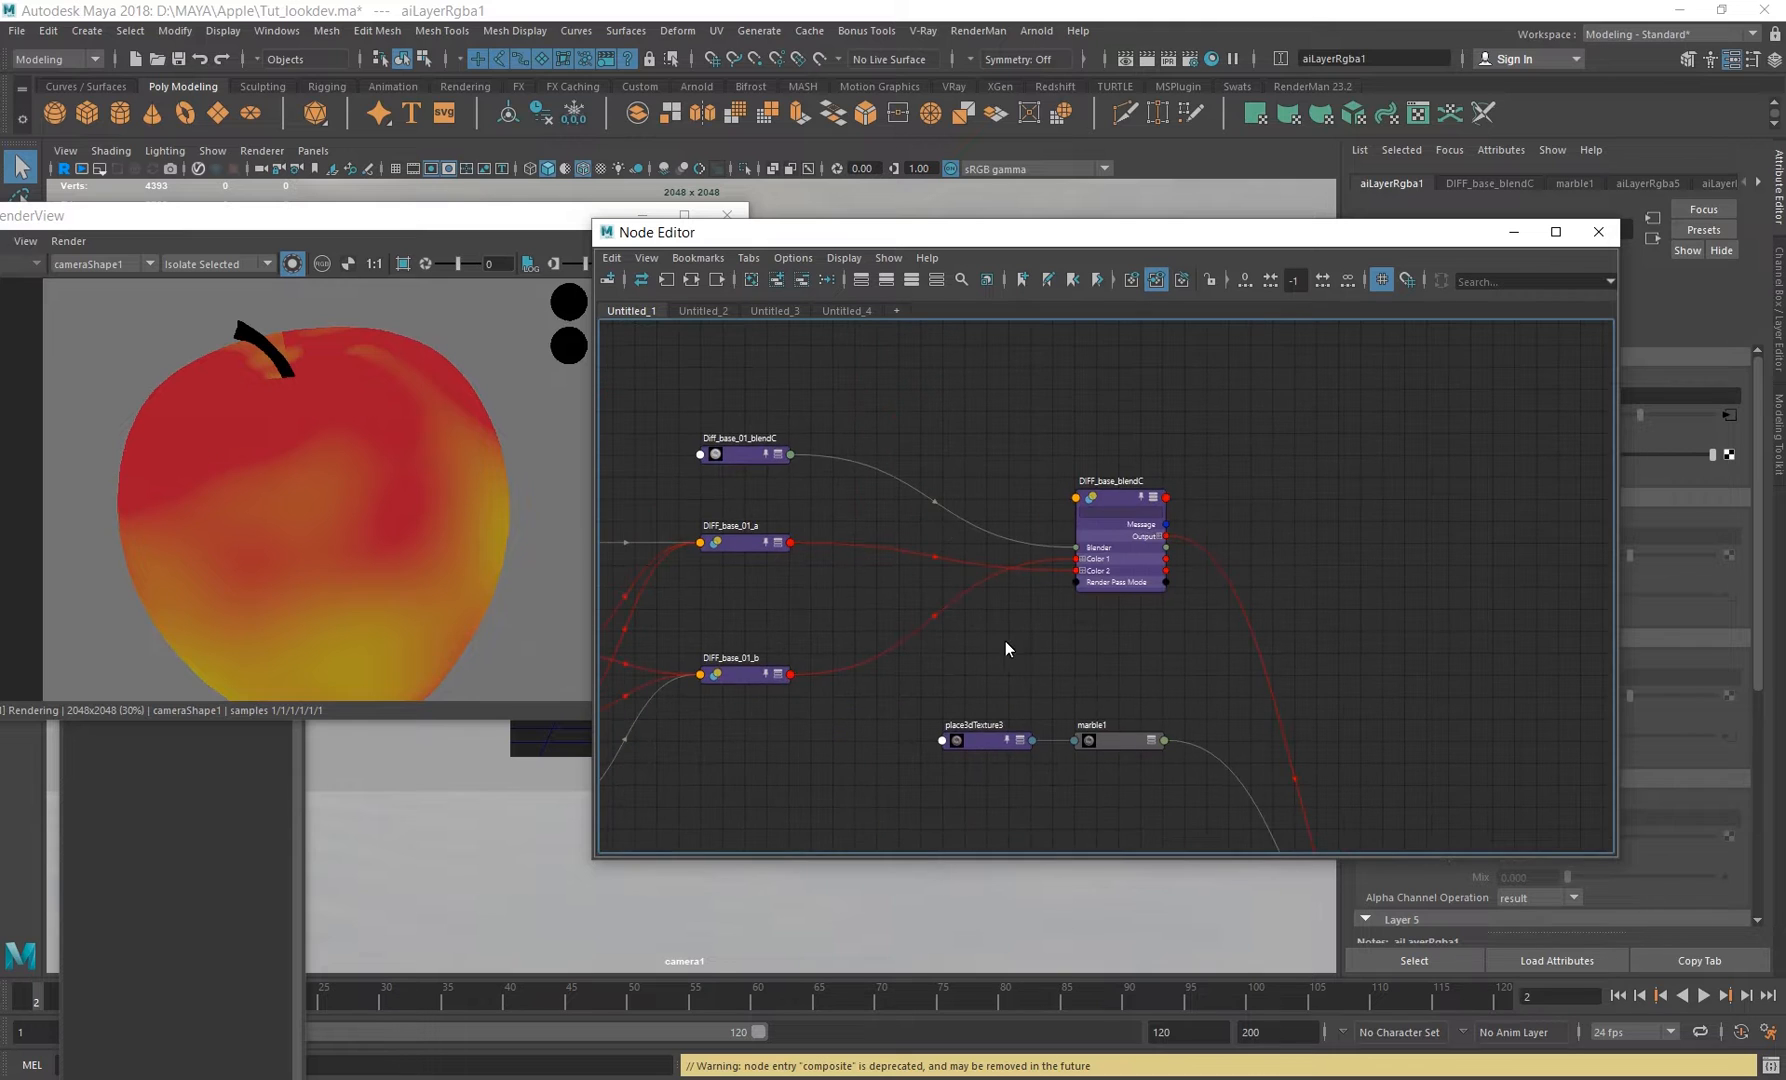
{"action": "scroll", "coordinate": [1003, 650], "scroll_direction": "down", "scroll_amount": 2}
{"action": "scroll", "coordinate": [392, 487], "scroll_direction": "down", "scroll_amount": 2}
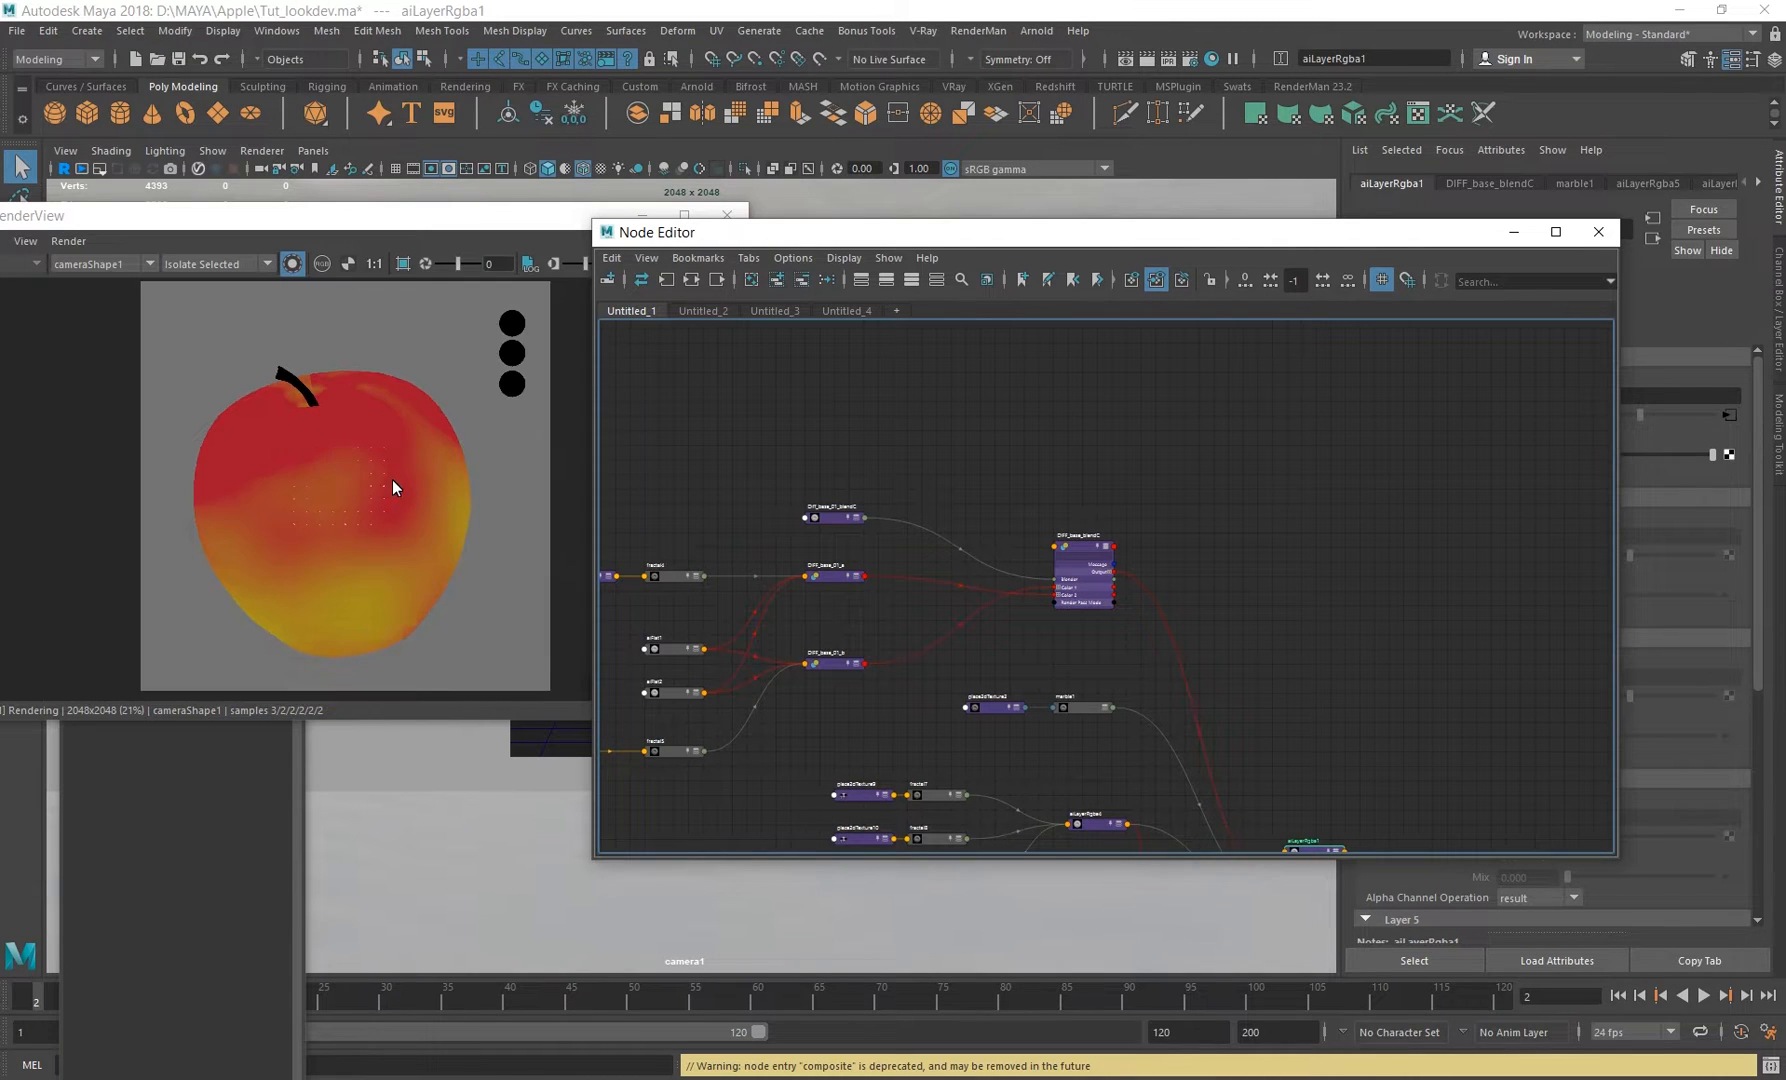
Compare the isolated aiLayerRgba1 render with the reference photo apple-wallpaper-4k-14.jpg and return to the node network.
{"action": "left_click", "coordinate": [392, 487]}
{"action": "key", "text": "alt+Tab"}
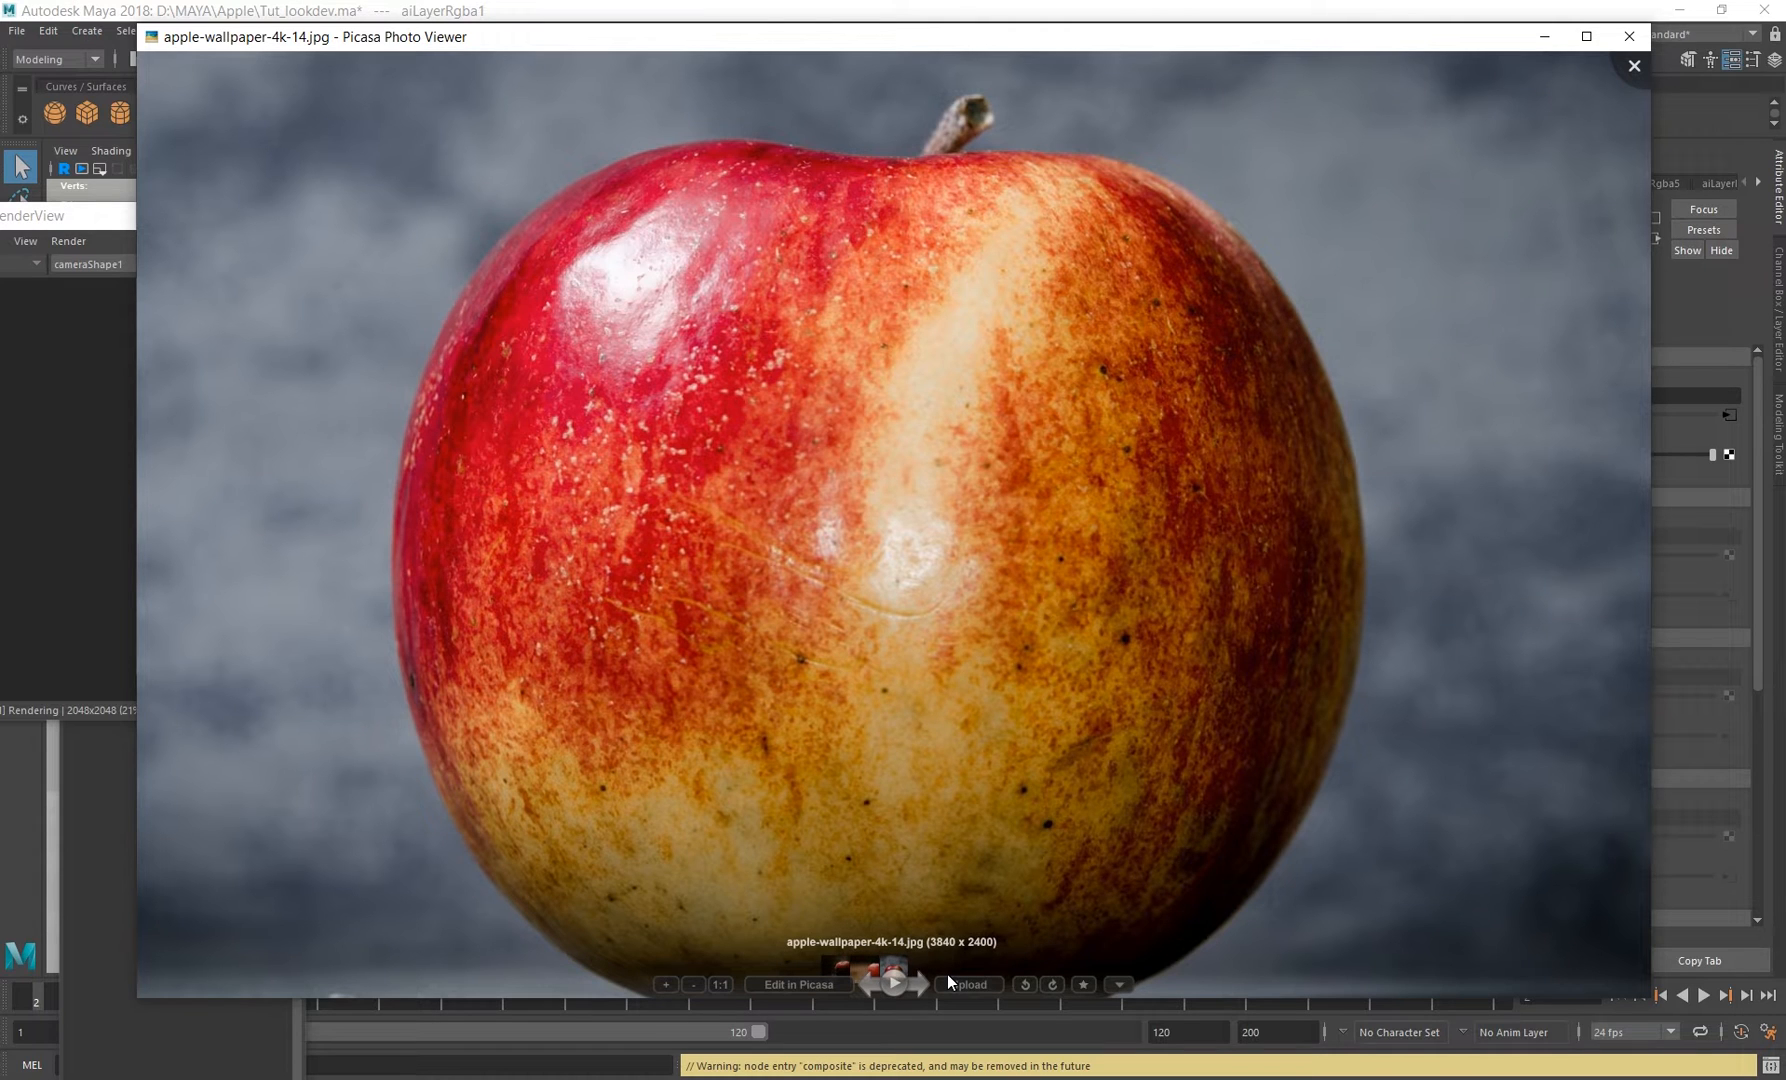
{"action": "left_click", "coordinate": [1652, 9]}
{"action": "left_click", "coordinate": [978, 546]}
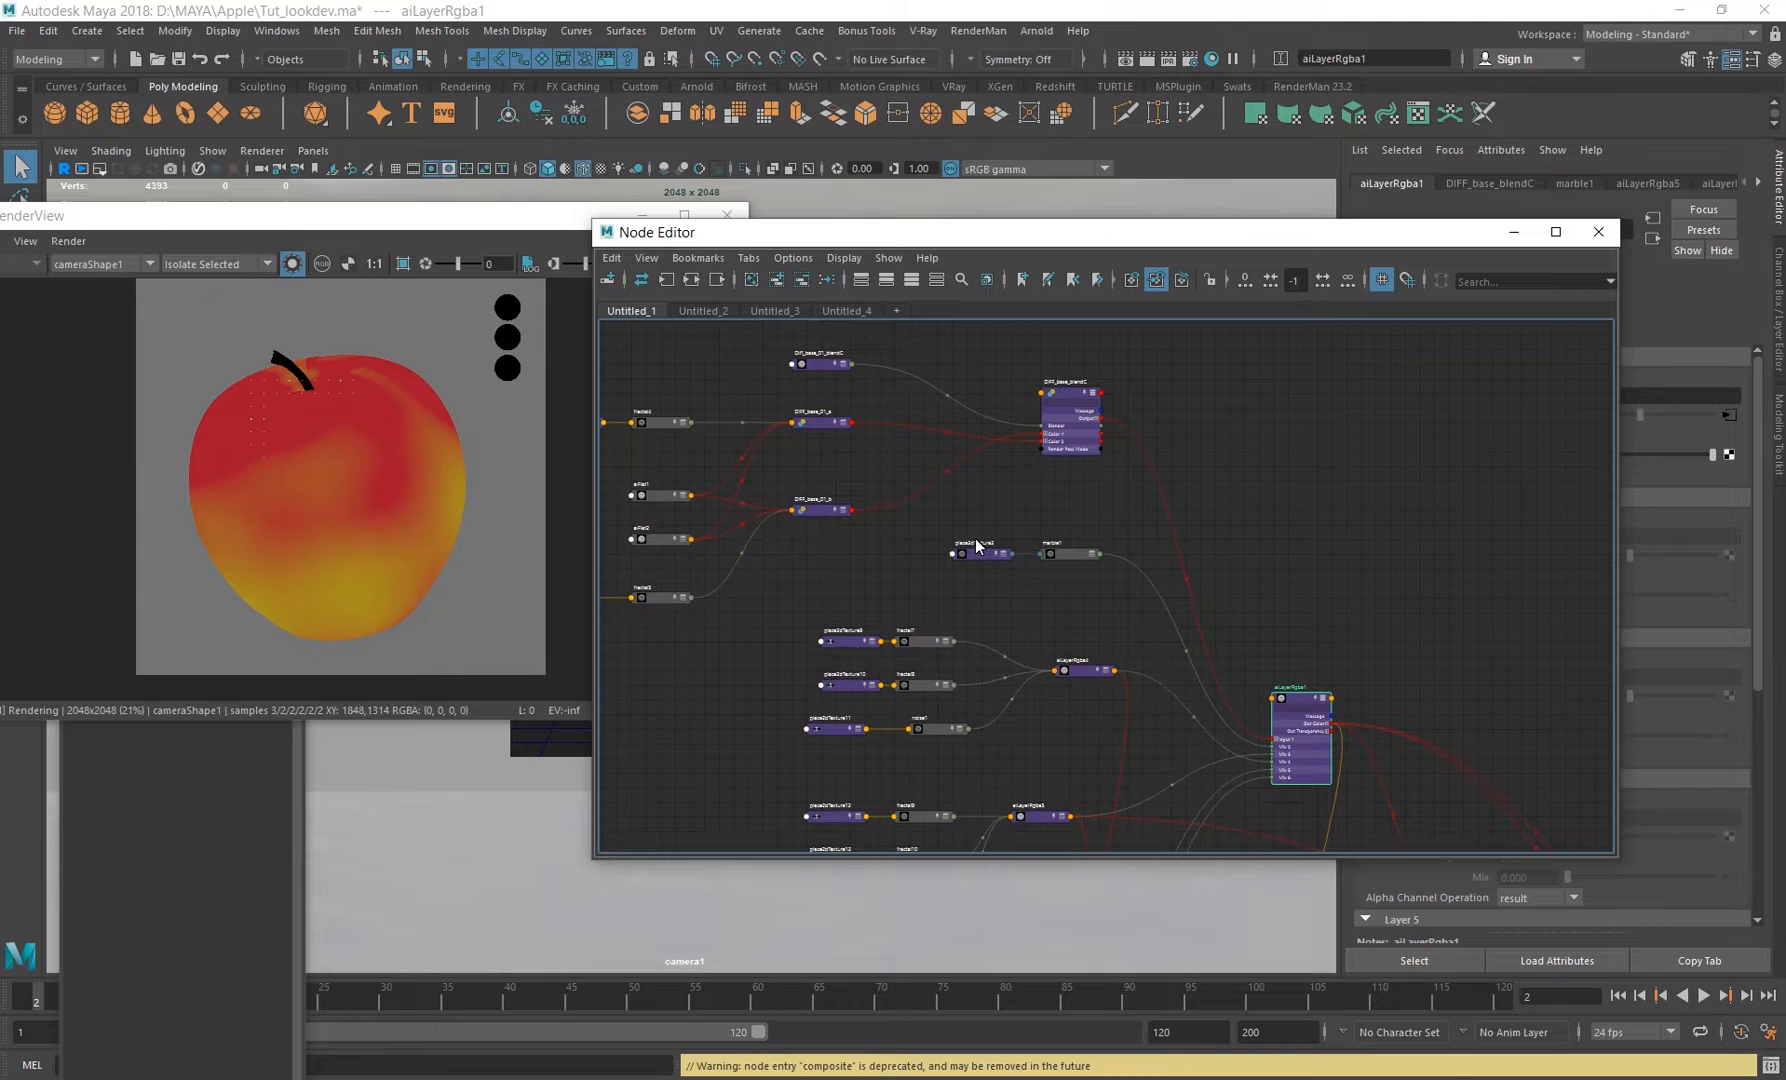
Trace the inputs of DIFF_base_blendC and preview the DIFF_base_01_b blend in the isolated render.
{"action": "middle_click_drag", "start_coordinate": [876, 348], "coordinate": [1058, 437], "text": "alt"}
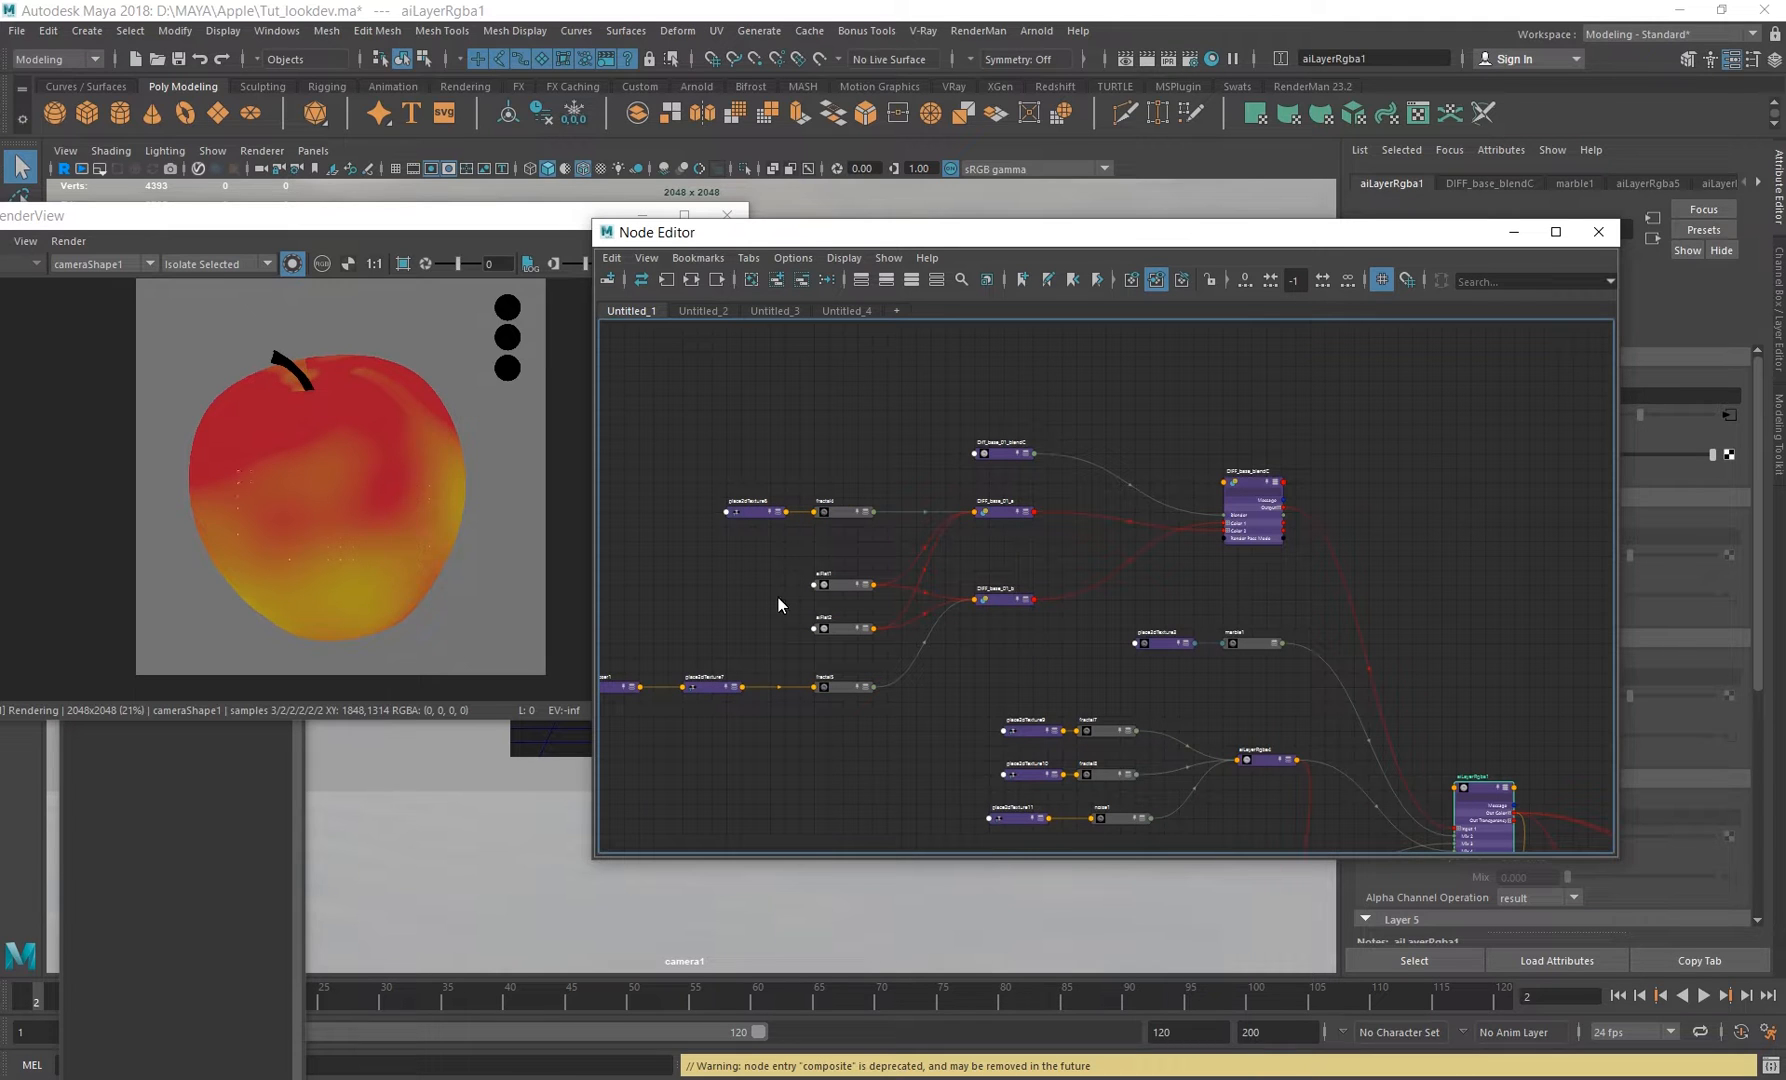
{"action": "right_click_drag", "start_coordinate": [723, 719], "coordinate": [908, 759], "text": "alt"}
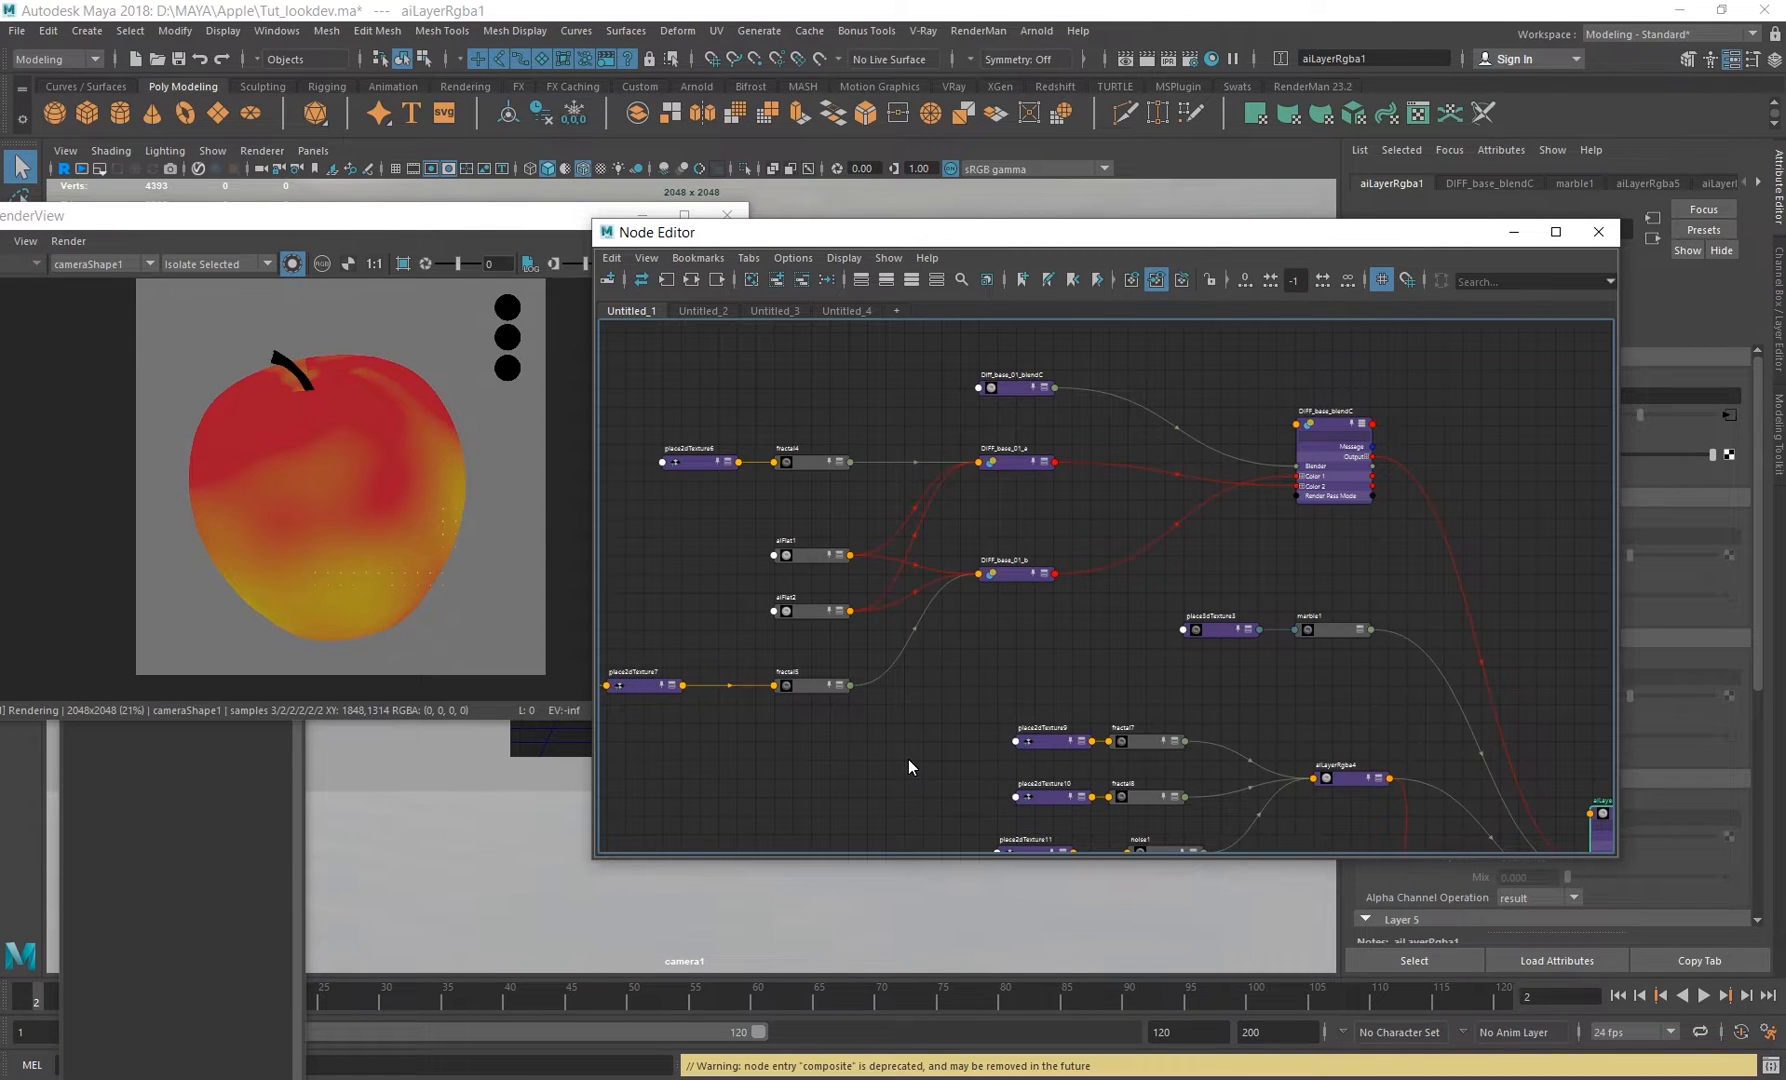
{"action": "left_click", "coordinate": [1012, 573]}
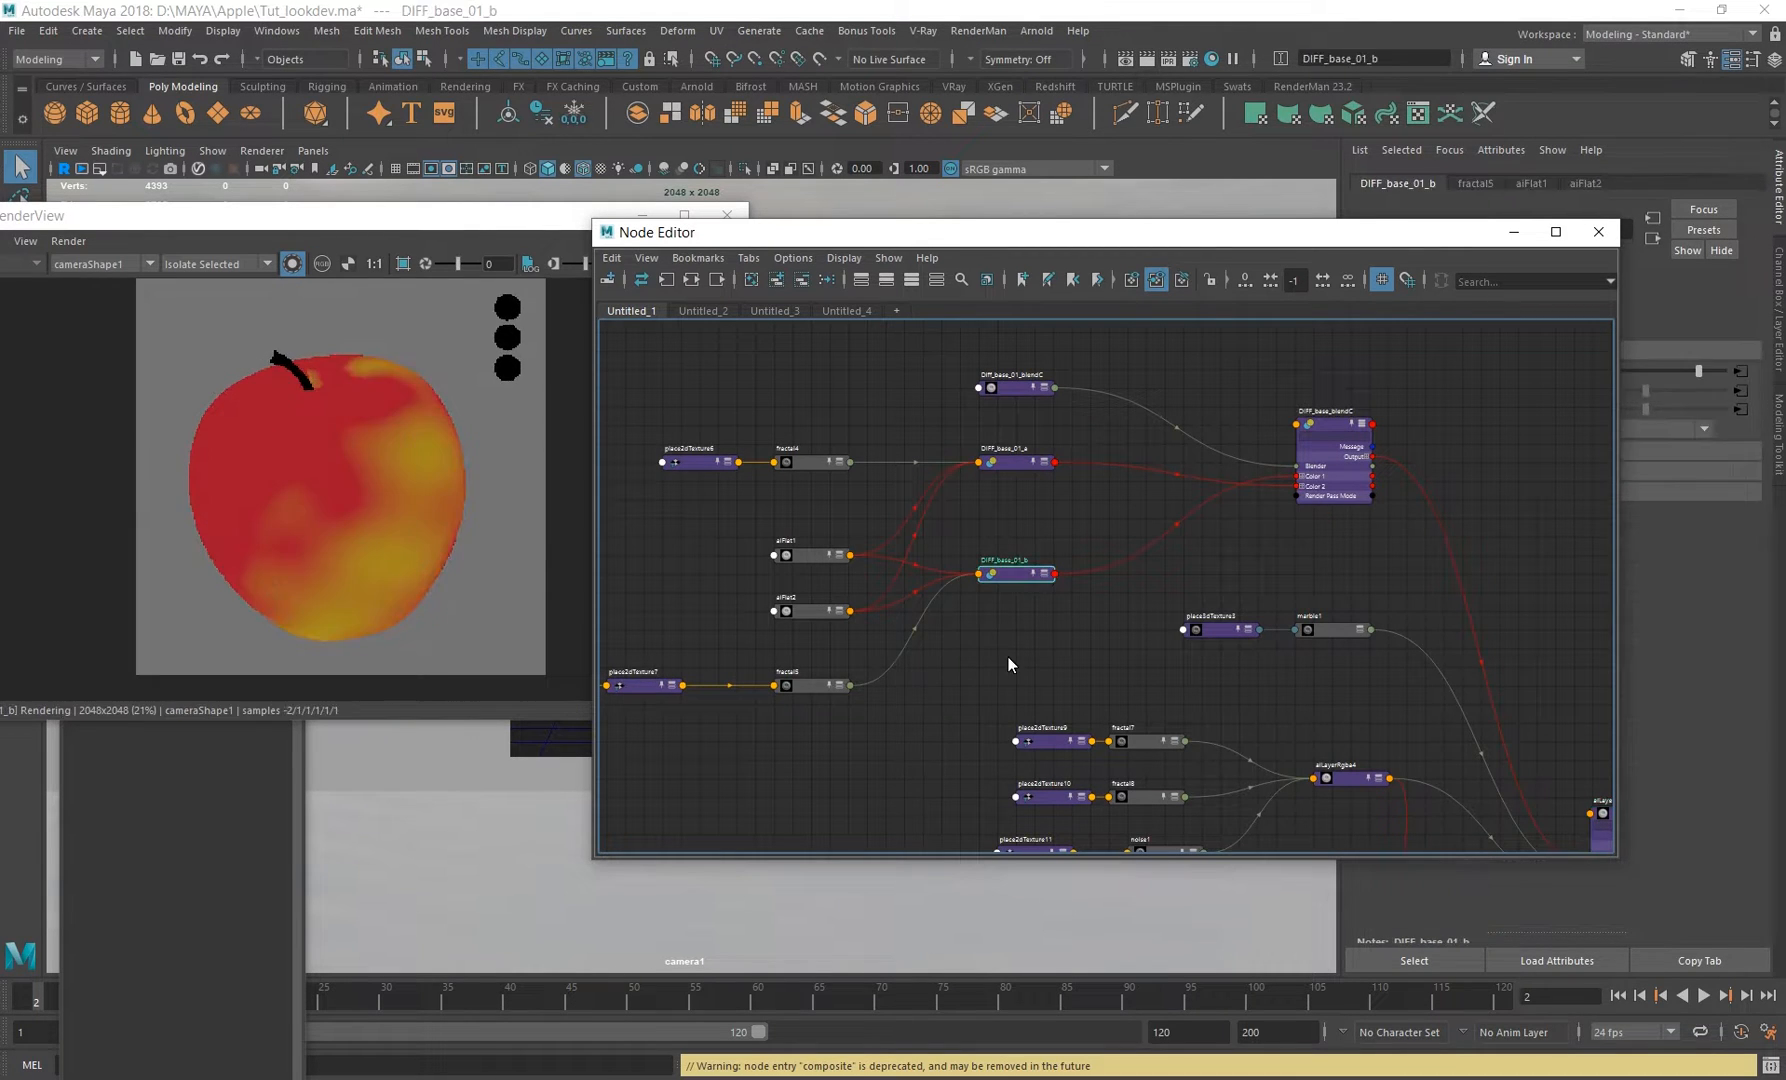
{"action": "right_click_drag", "start_coordinate": [967, 615], "coordinate": [924, 493], "text": "alt"}
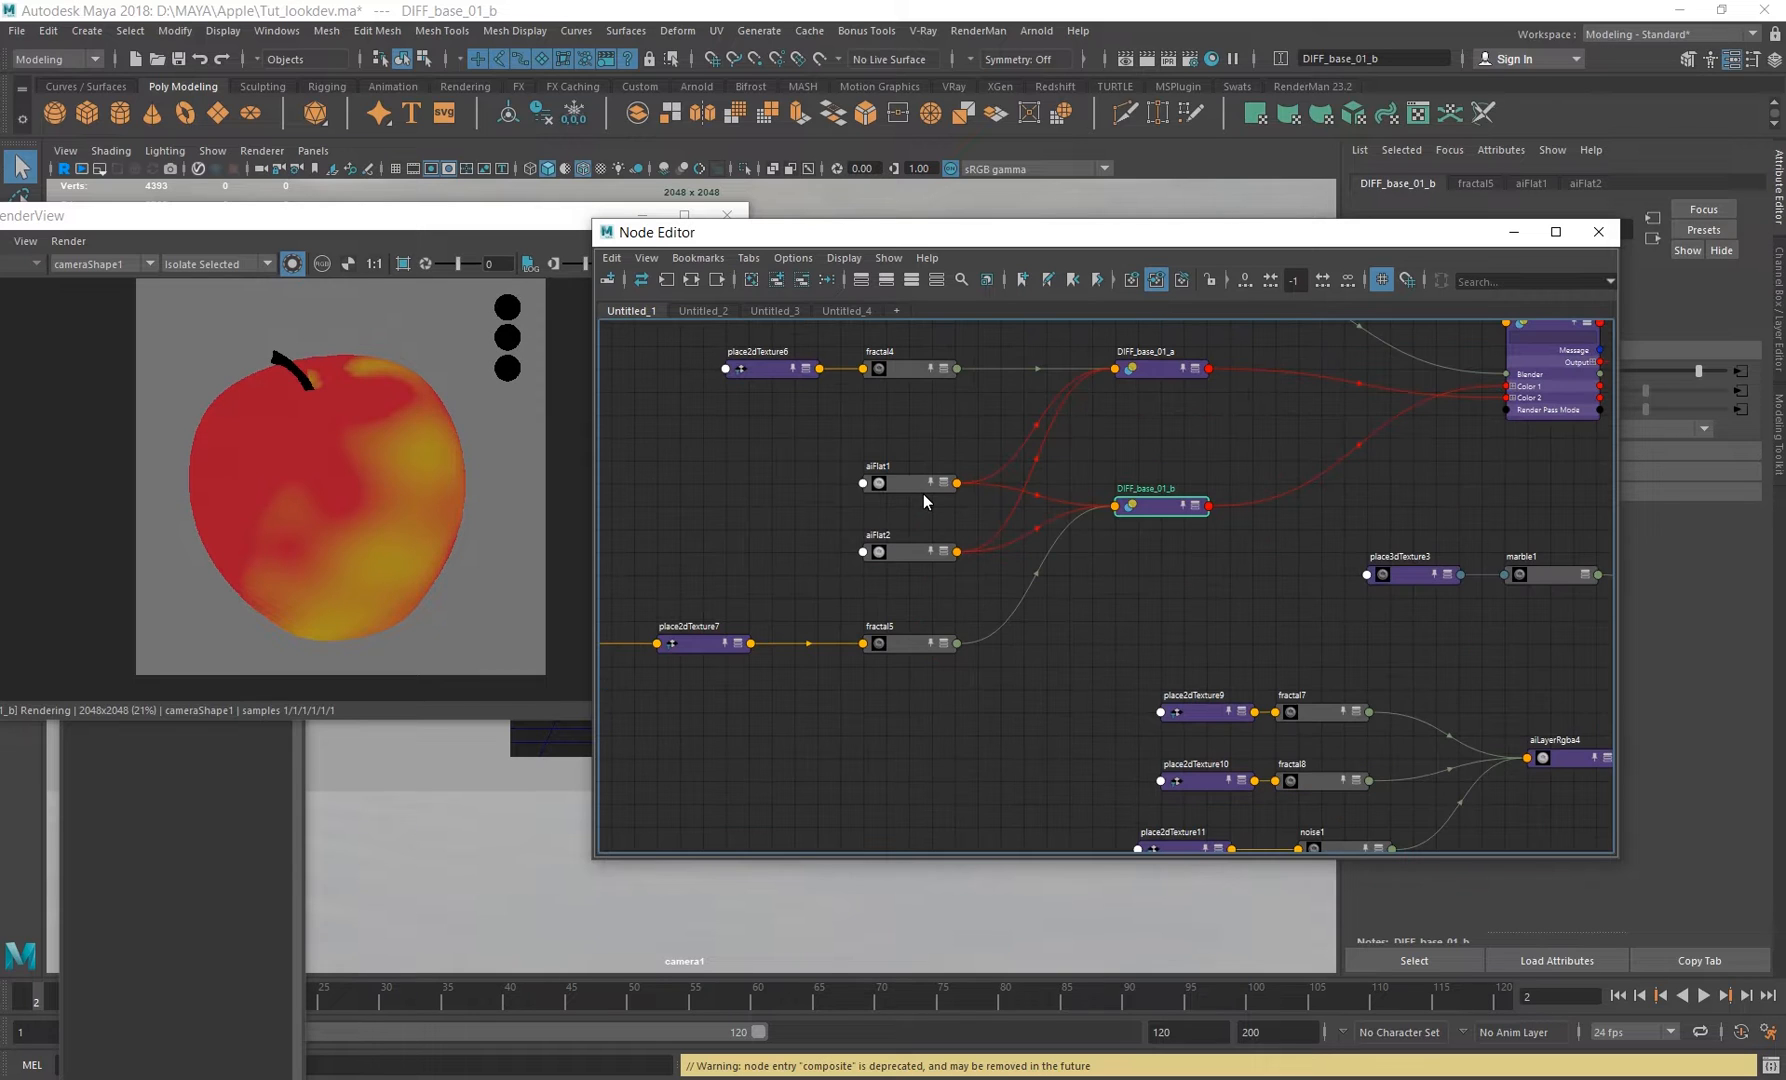
Preview the flat colours of aiFlat1 and aiFlat2 separately in the isolated render, moving the Node Editor as needed.
{"action": "left_click", "coordinate": [924, 489]}
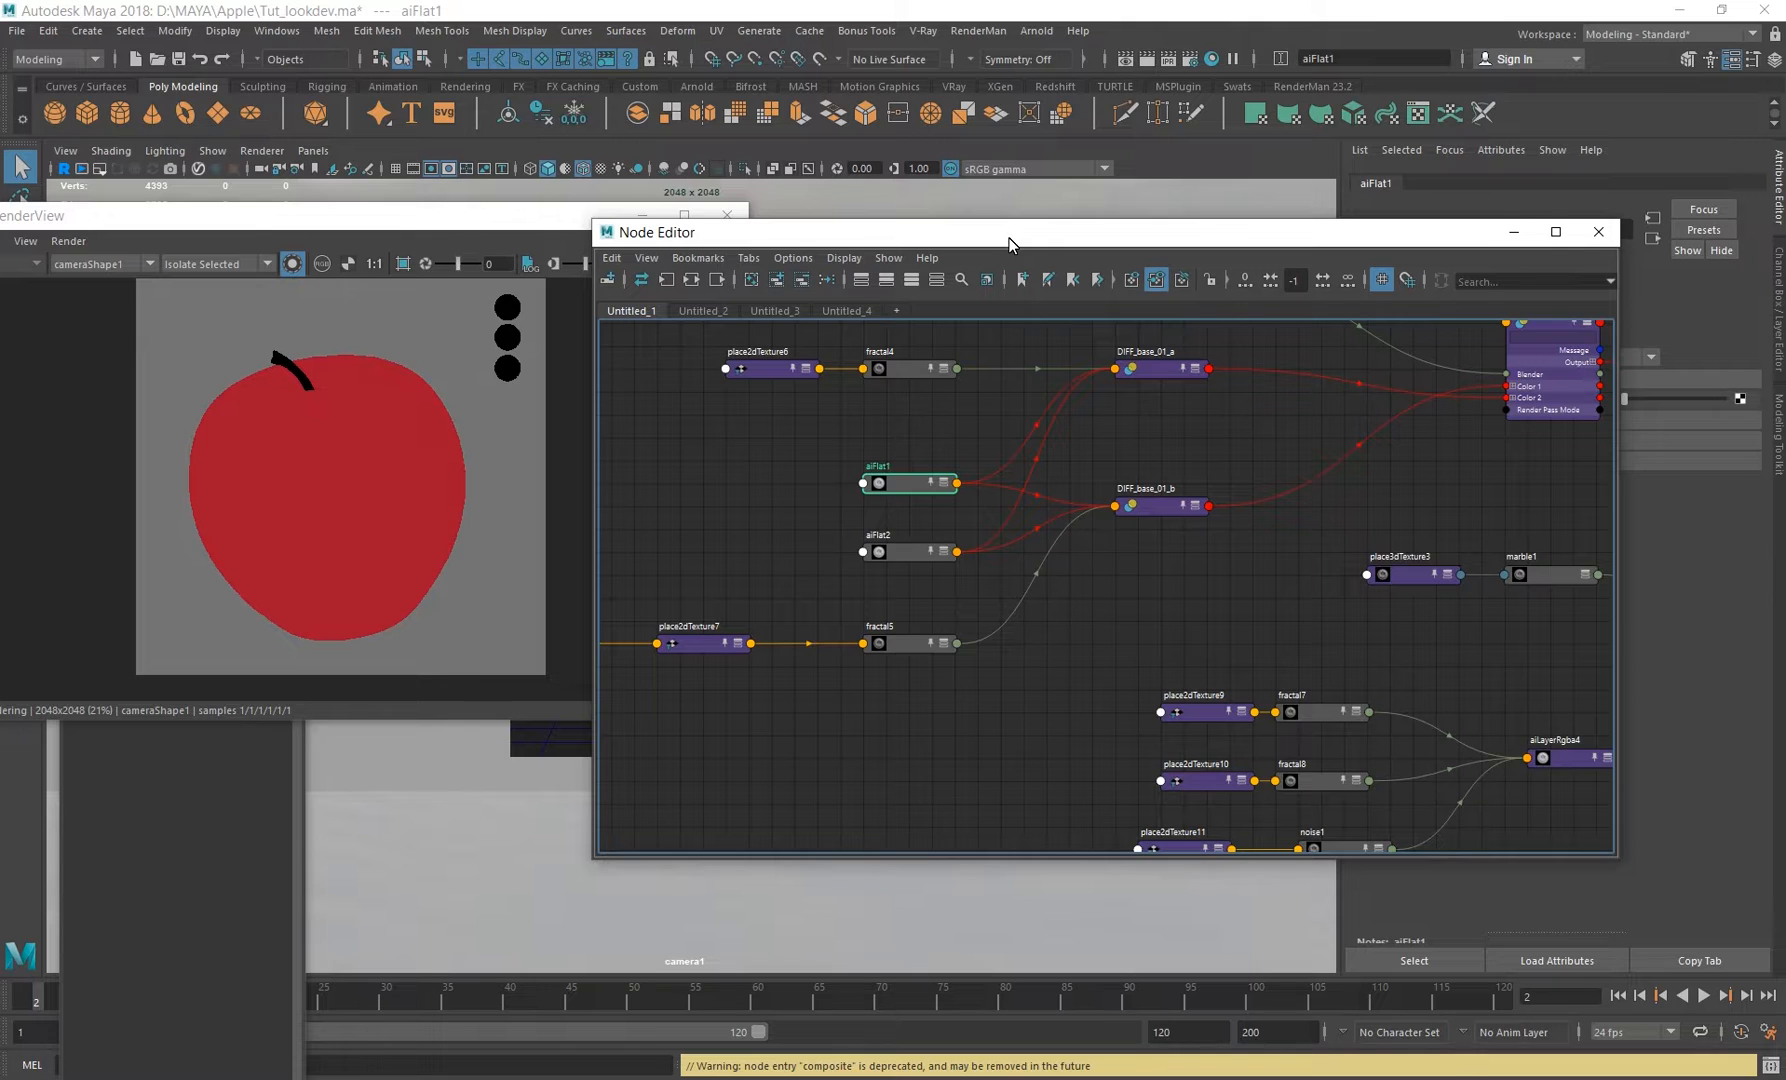
{"action": "left_click_drag", "start_coordinate": [1010, 243], "coordinate": [946, 266]}
{"action": "left_click", "coordinate": [846, 578]}
{"action": "left_click", "coordinate": [846, 507]}
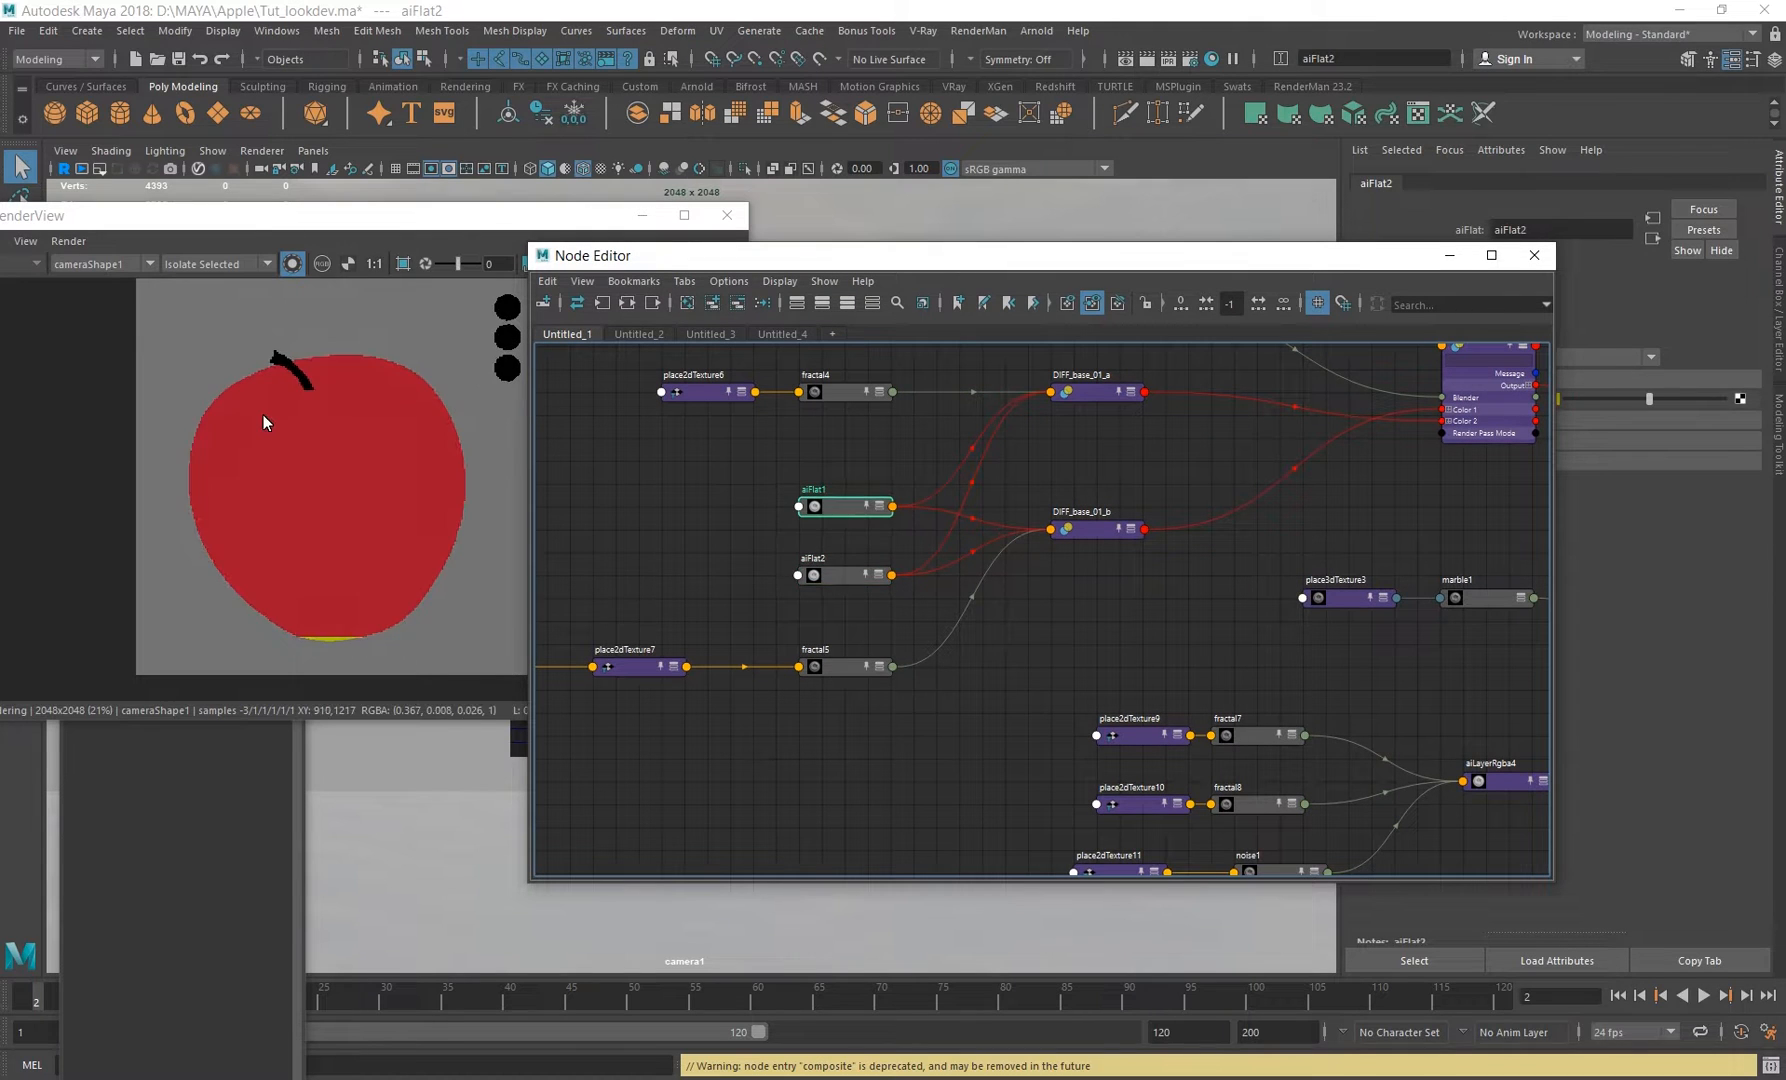
{"action": "left_click", "coordinate": [847, 577]}
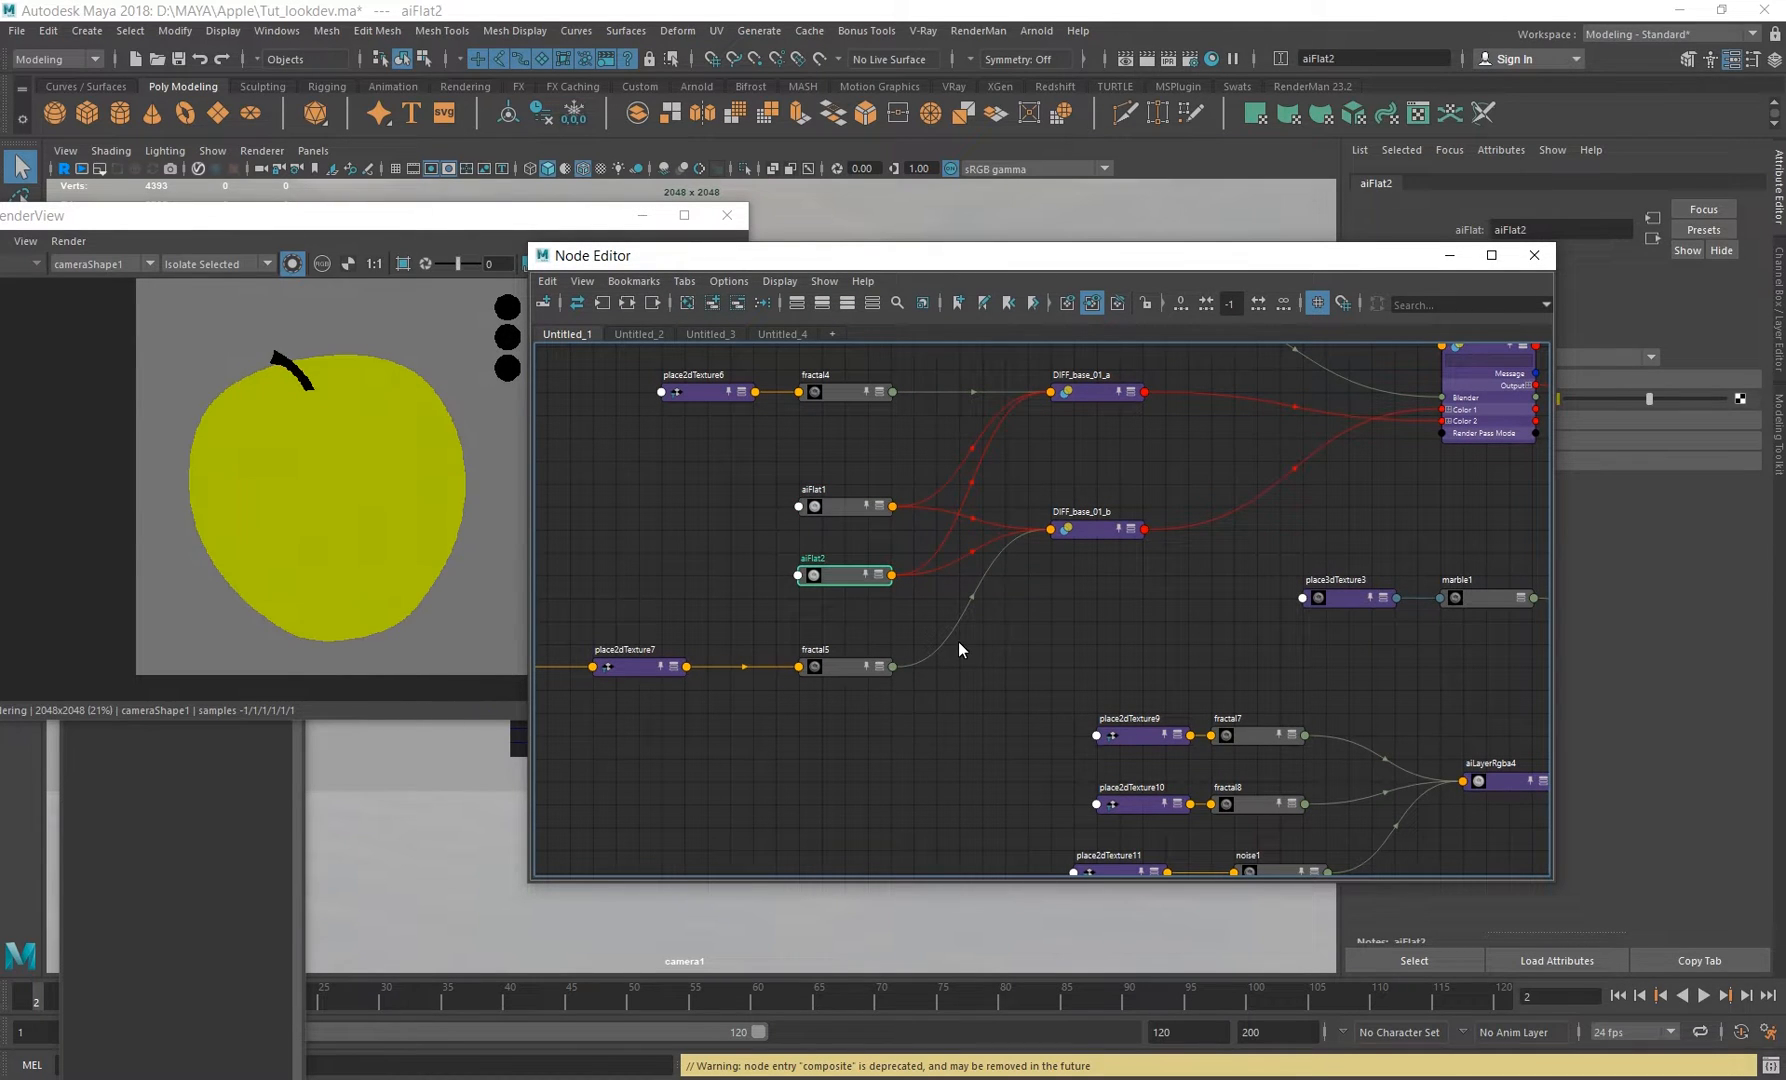
Preview the fractal5 mask in an enlarged RenderView and reset the display exposure to 0.
{"action": "left_click", "coordinate": [818, 676]}
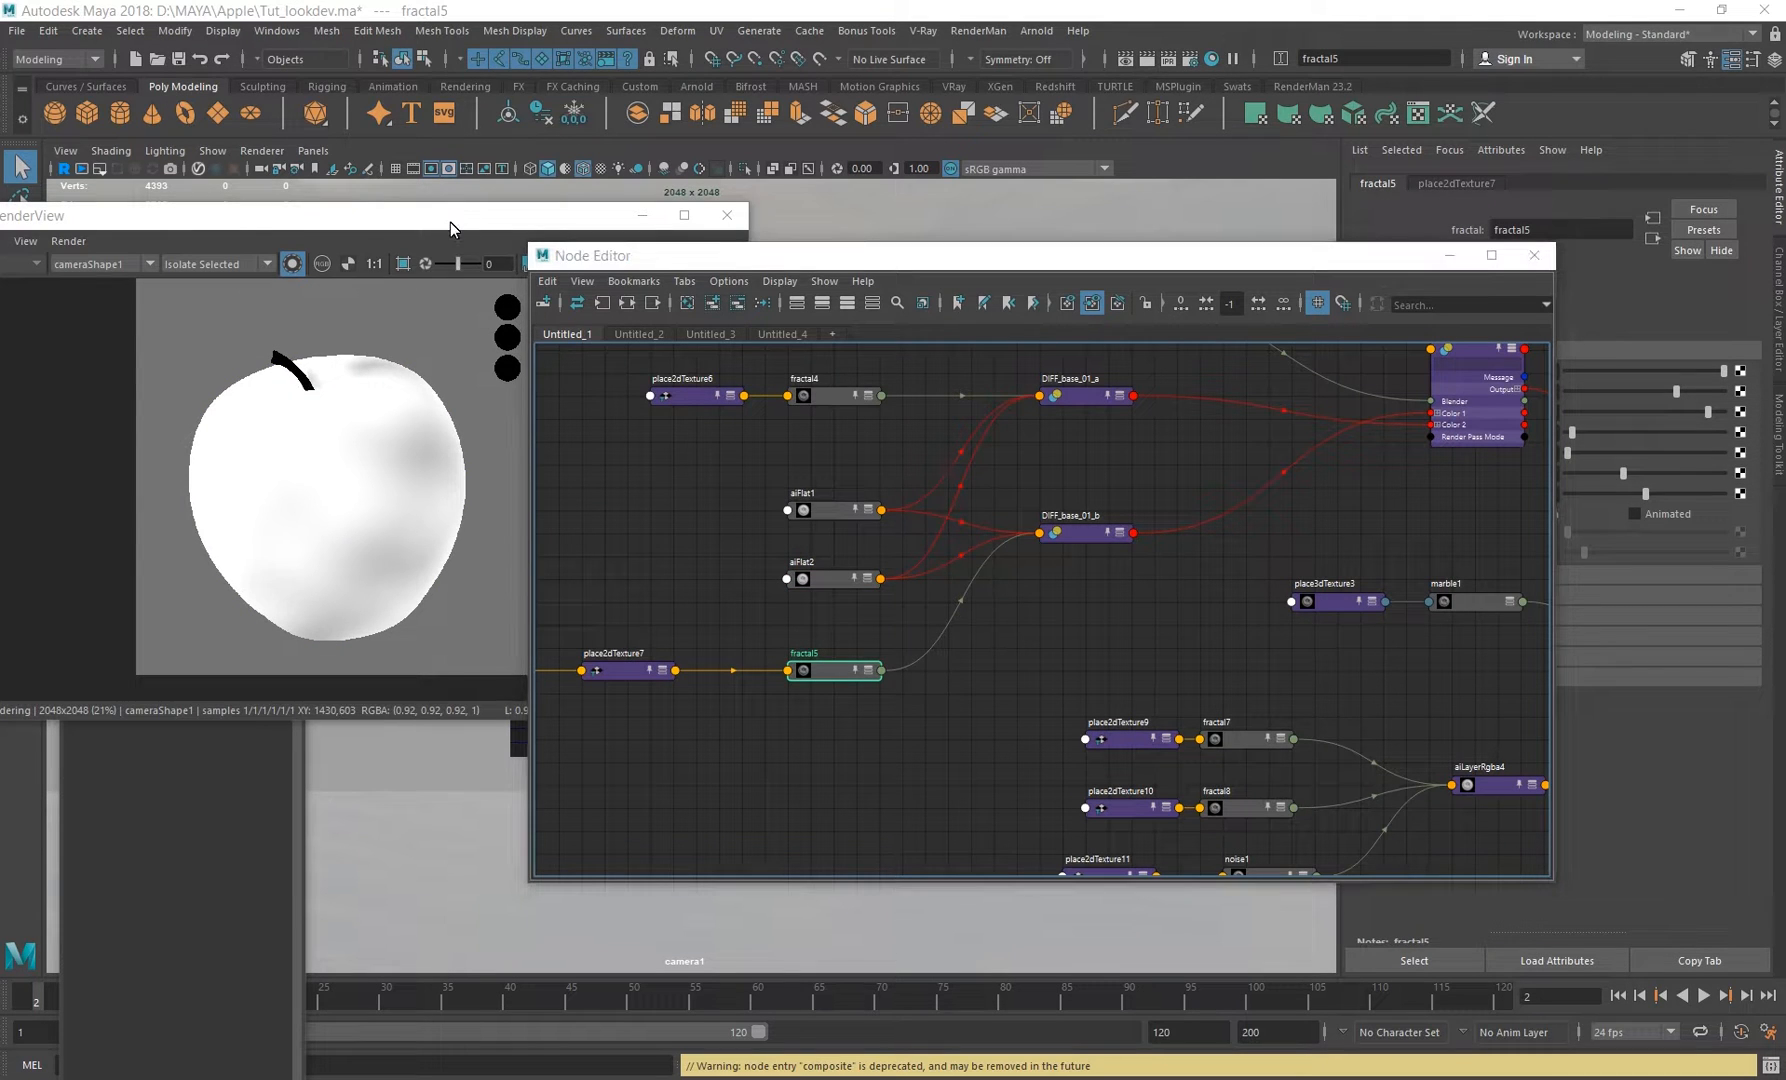
{"action": "left_click_drag", "start_coordinate": [458, 263], "coordinate": [455, 262]}
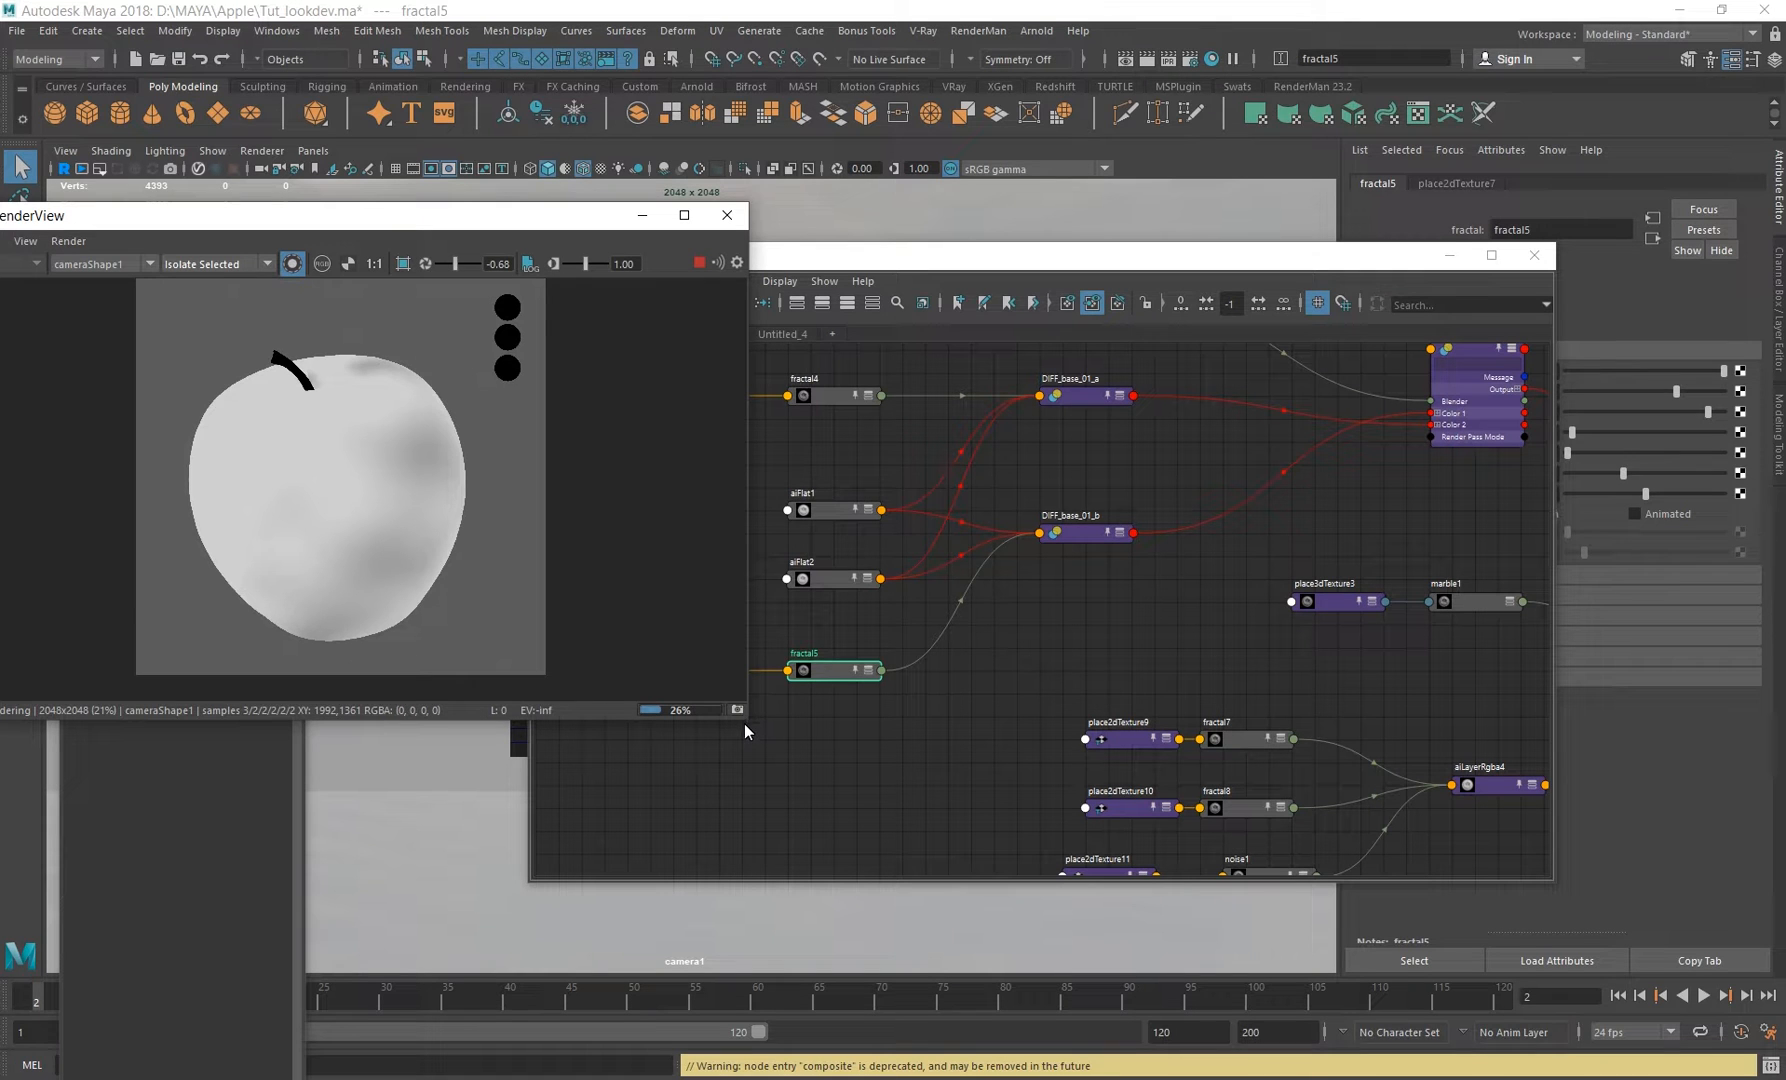
{"action": "left_click_drag", "start_coordinate": [744, 730], "coordinate": [721, 906]}
{"action": "scroll", "coordinate": [336, 601], "scroll_direction": "up", "scroll_amount": 3}
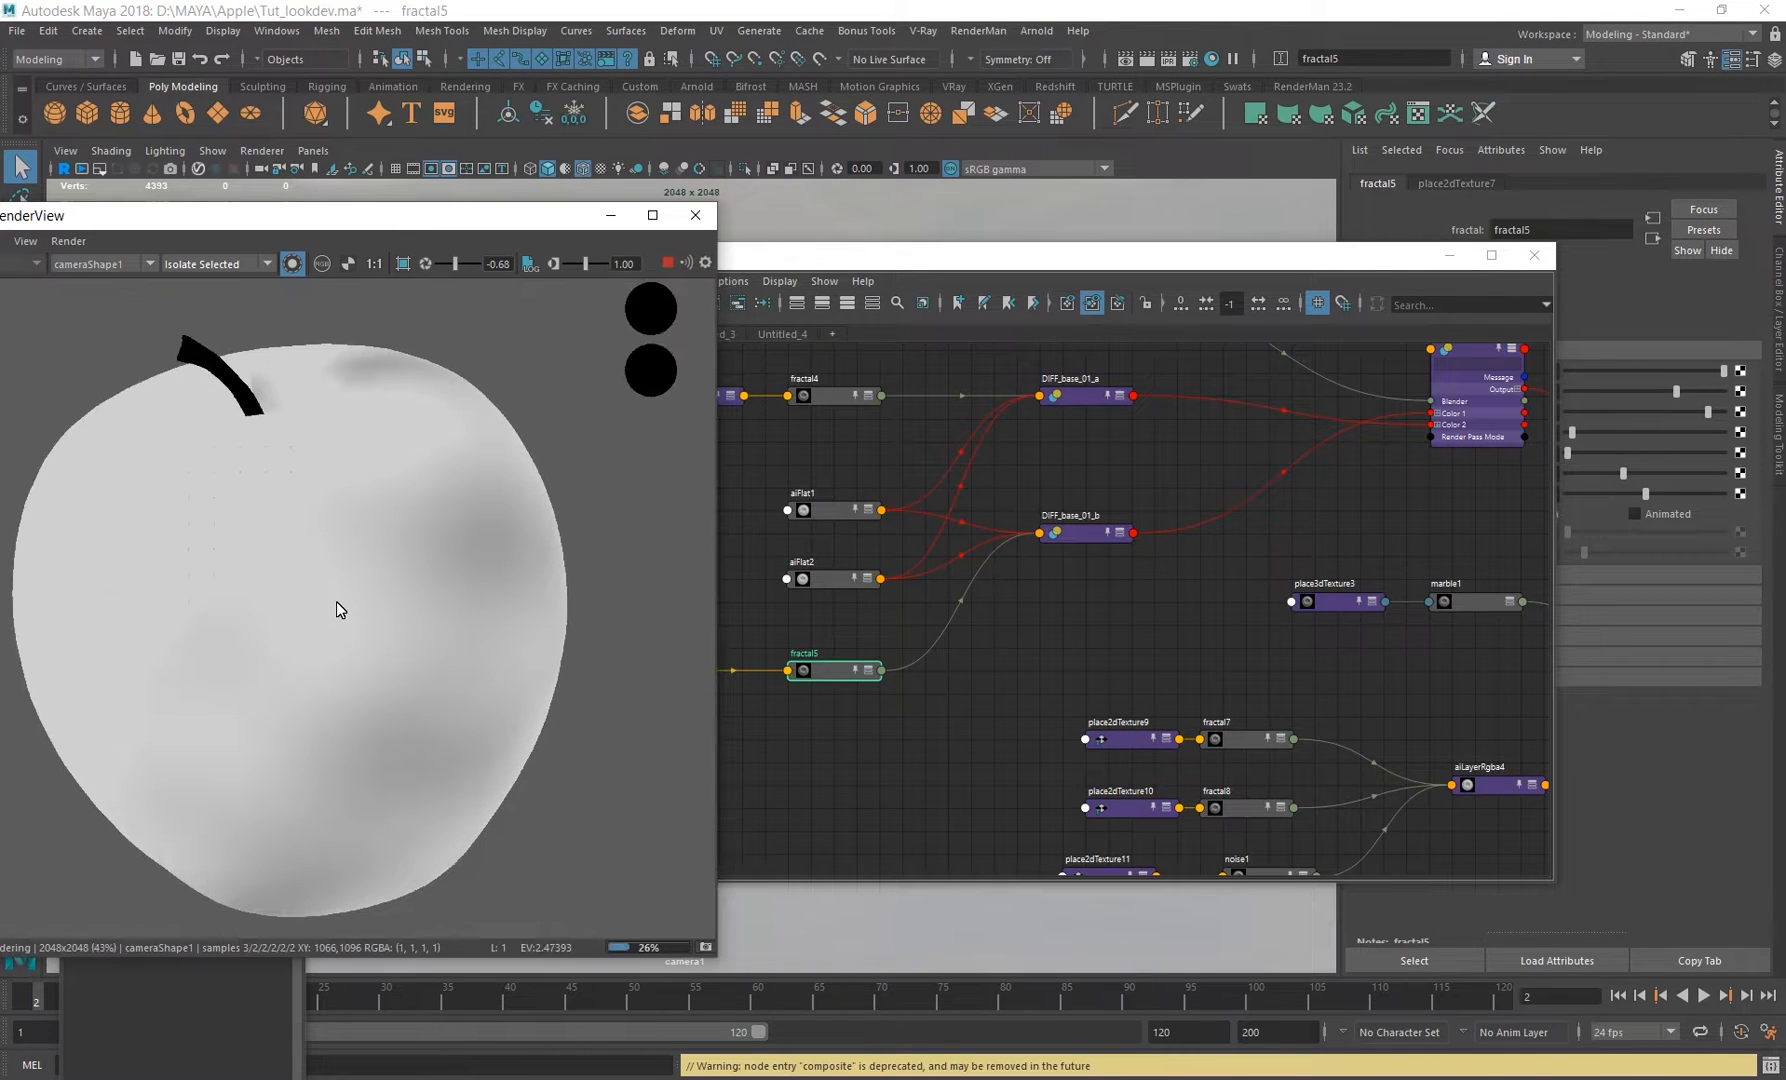
{"action": "middle_click_drag", "start_coordinate": [336, 601], "coordinate": [369, 574]}
{"action": "left_click", "coordinate": [426, 264]}
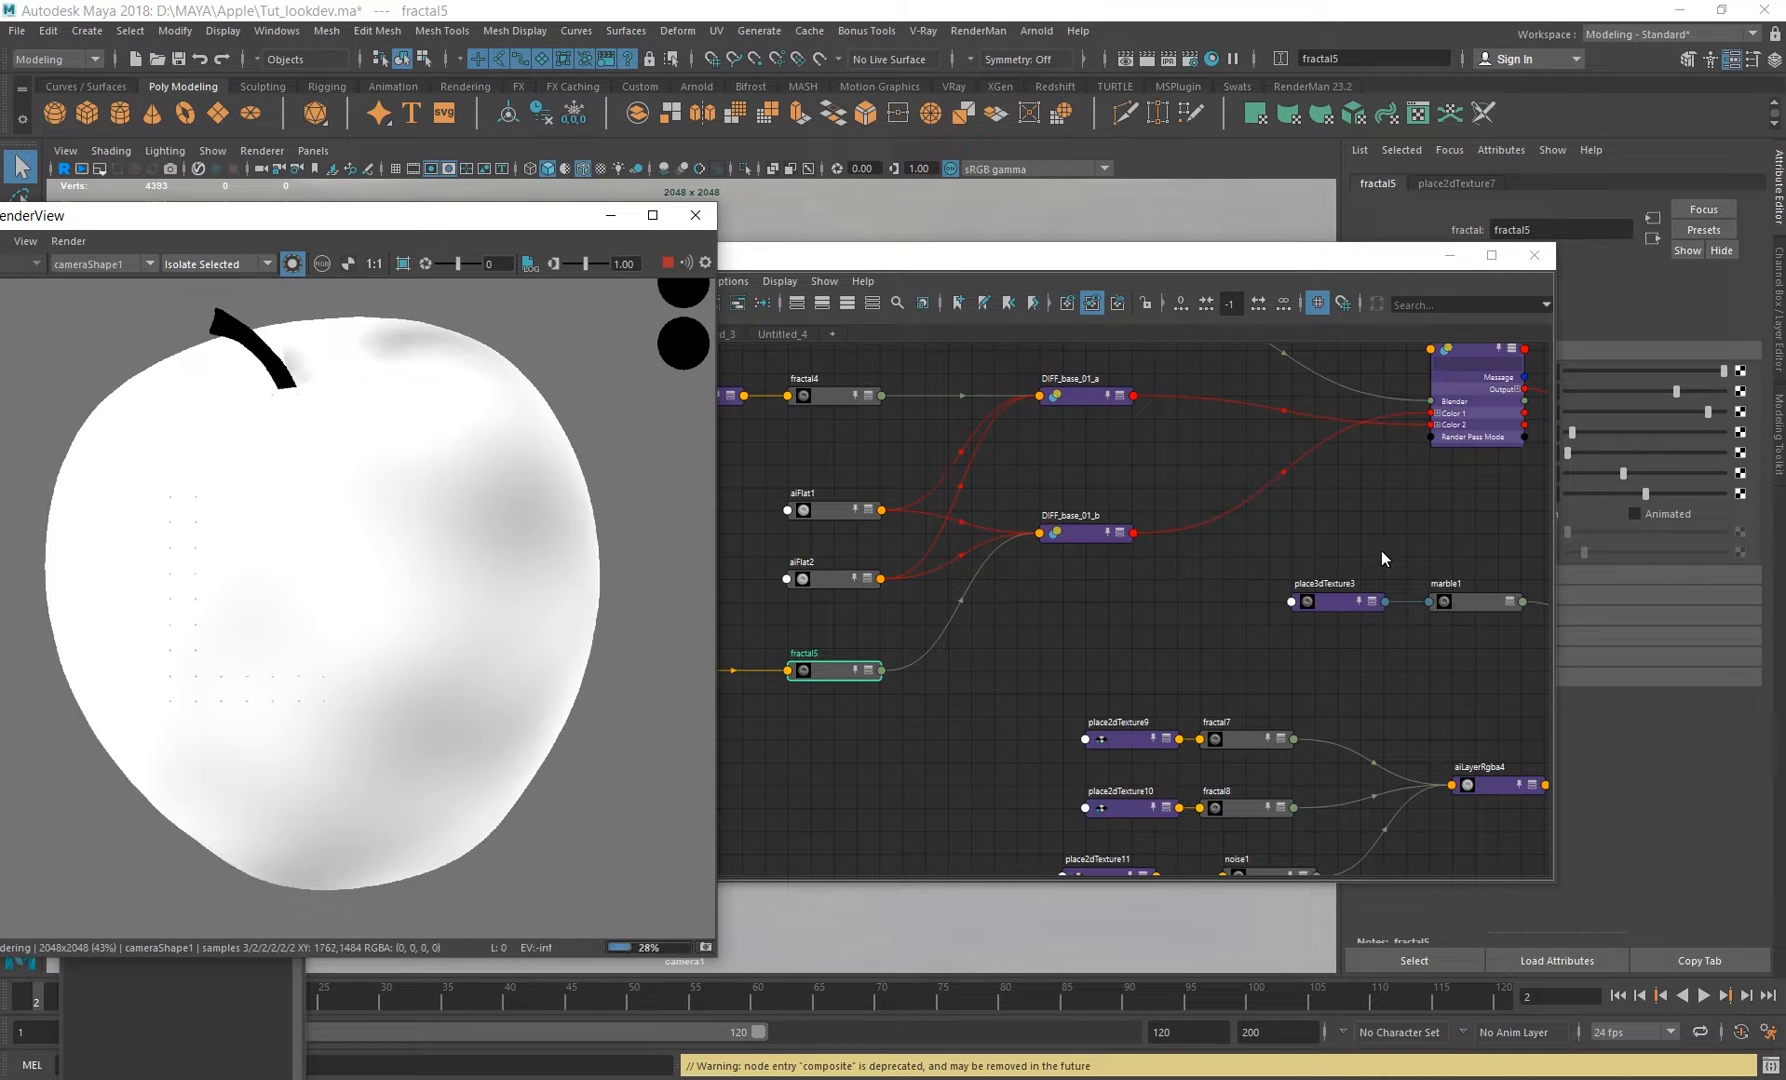
Compare DIFF_base_01_b with its fractal5 blender mask and trace the mask back to place2dTexture7 and uvChooser1.
{"action": "left_click", "coordinate": [1106, 548]}
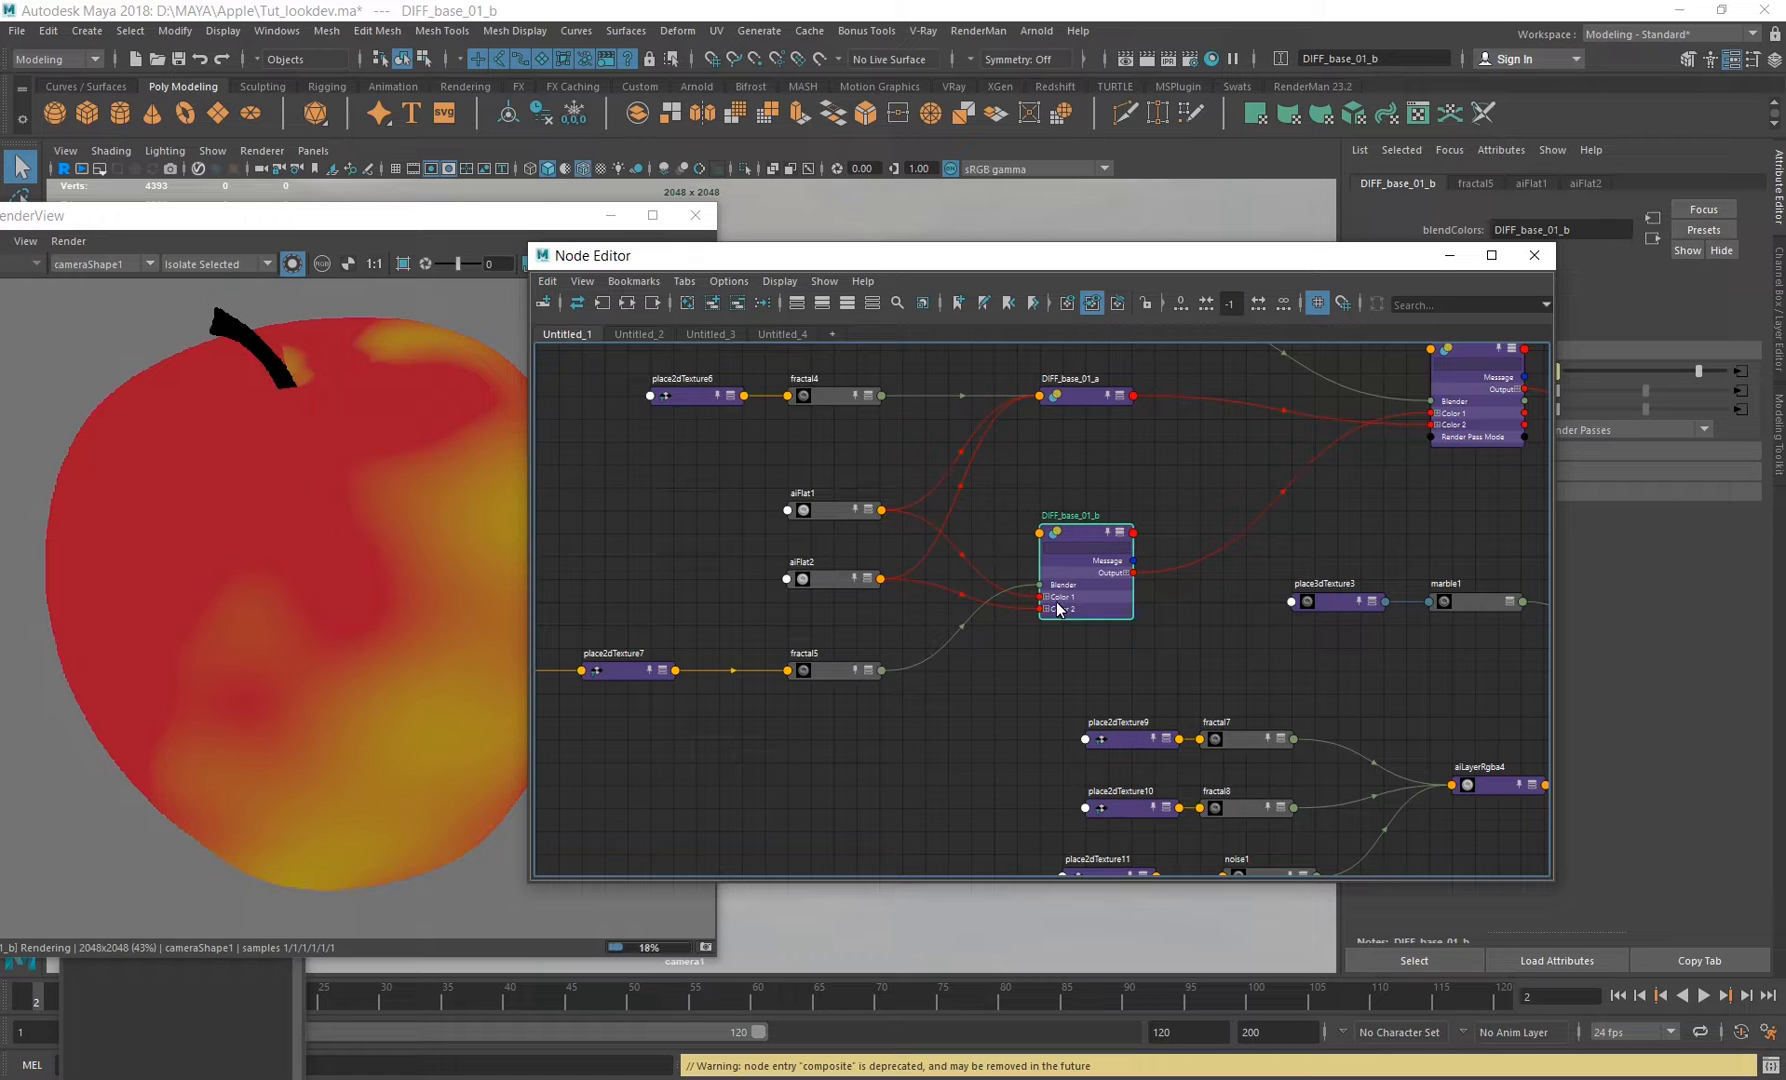
{"action": "left_click", "coordinate": [825, 667]}
{"action": "middle_click_drag", "start_coordinate": [732, 558], "coordinate": [962, 471]}
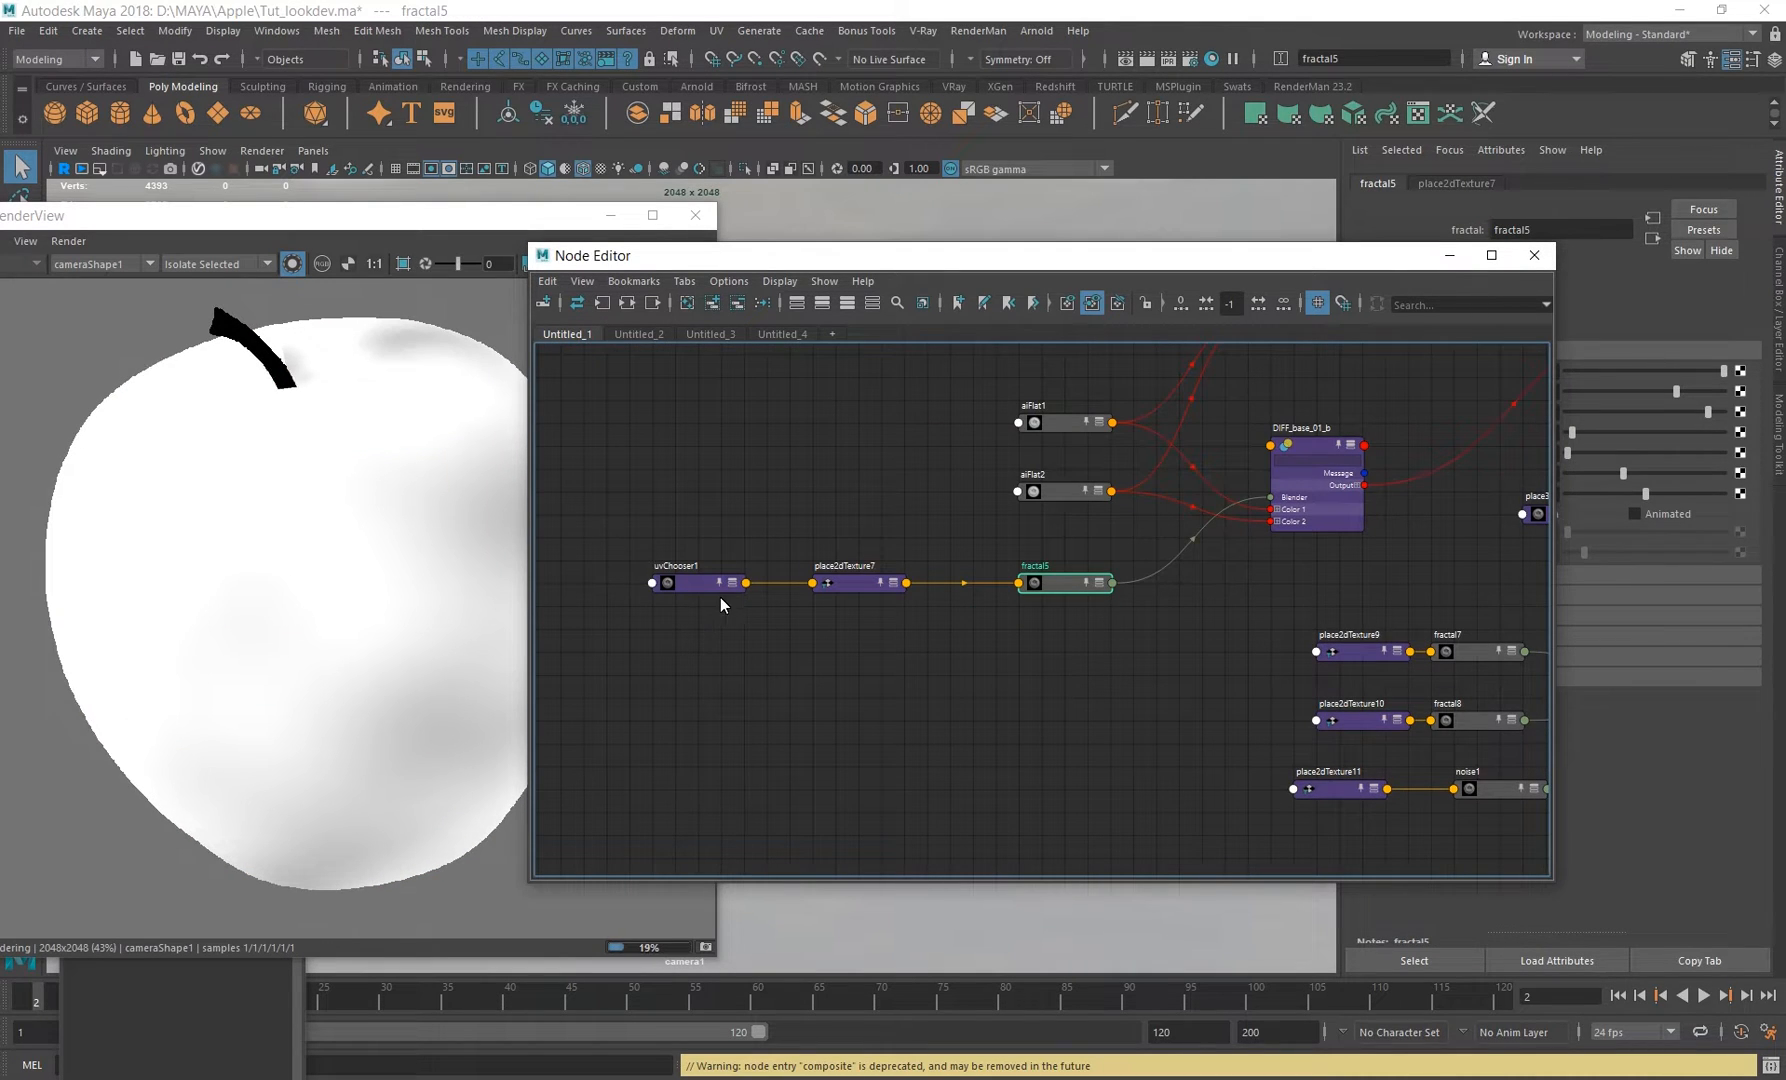
Minimize the RenderView and inspect uvChooser1's Node Behavior and UUID attributes.
{"action": "left_click", "coordinate": [480, 220]}
{"action": "left_click", "coordinate": [611, 217]}
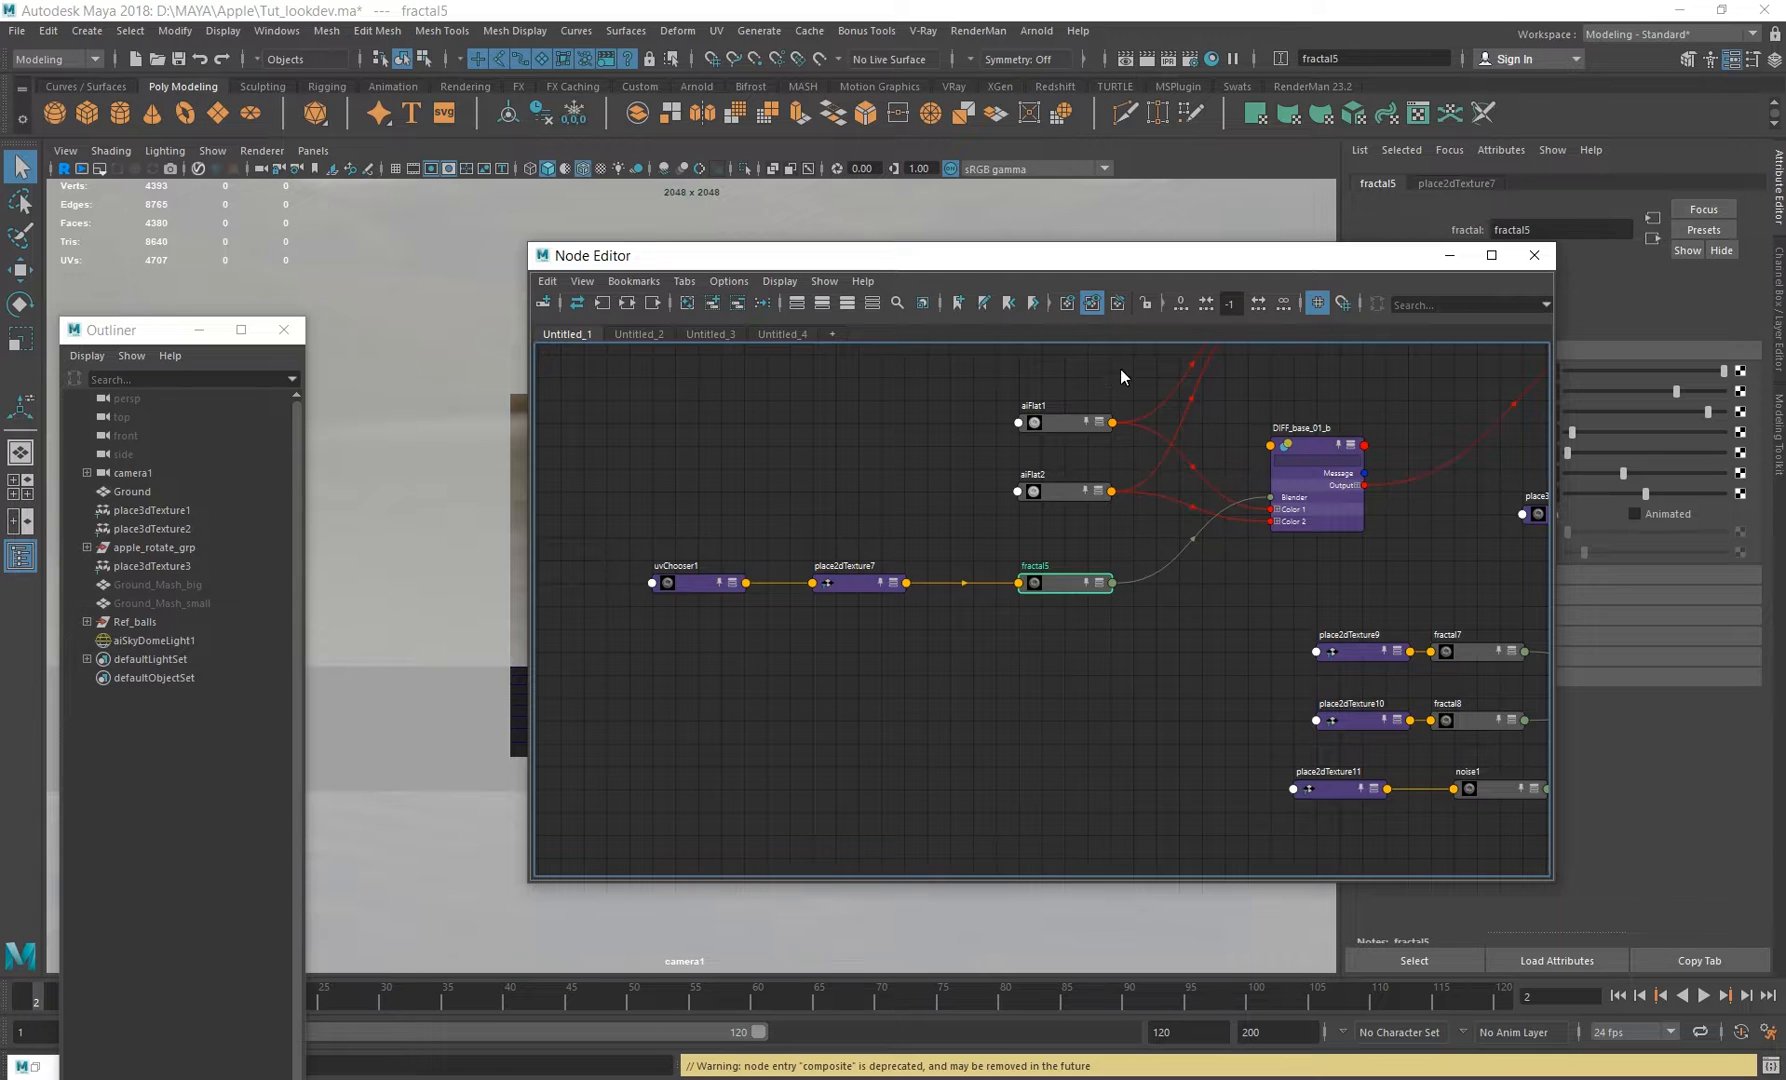
{"action": "left_click_drag", "start_coordinate": [1076, 261], "coordinate": [1128, 373]}
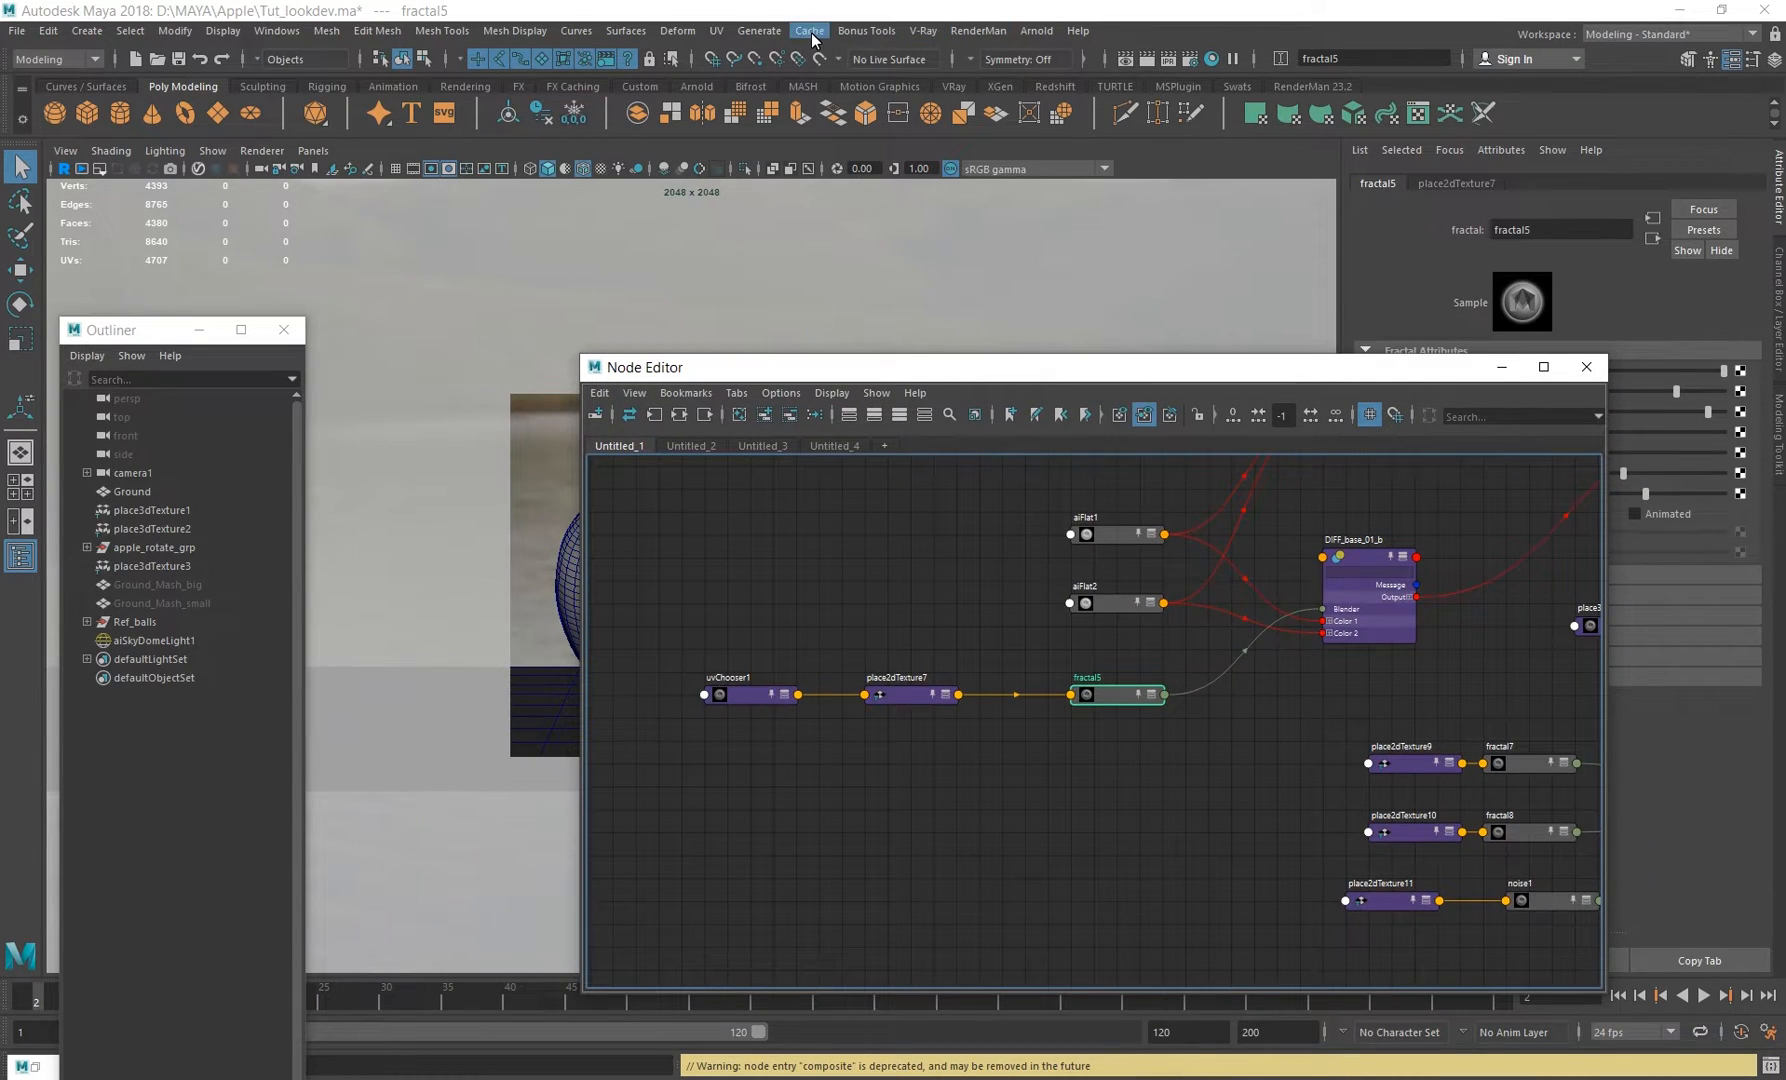
{"action": "left_click", "coordinate": [726, 692]}
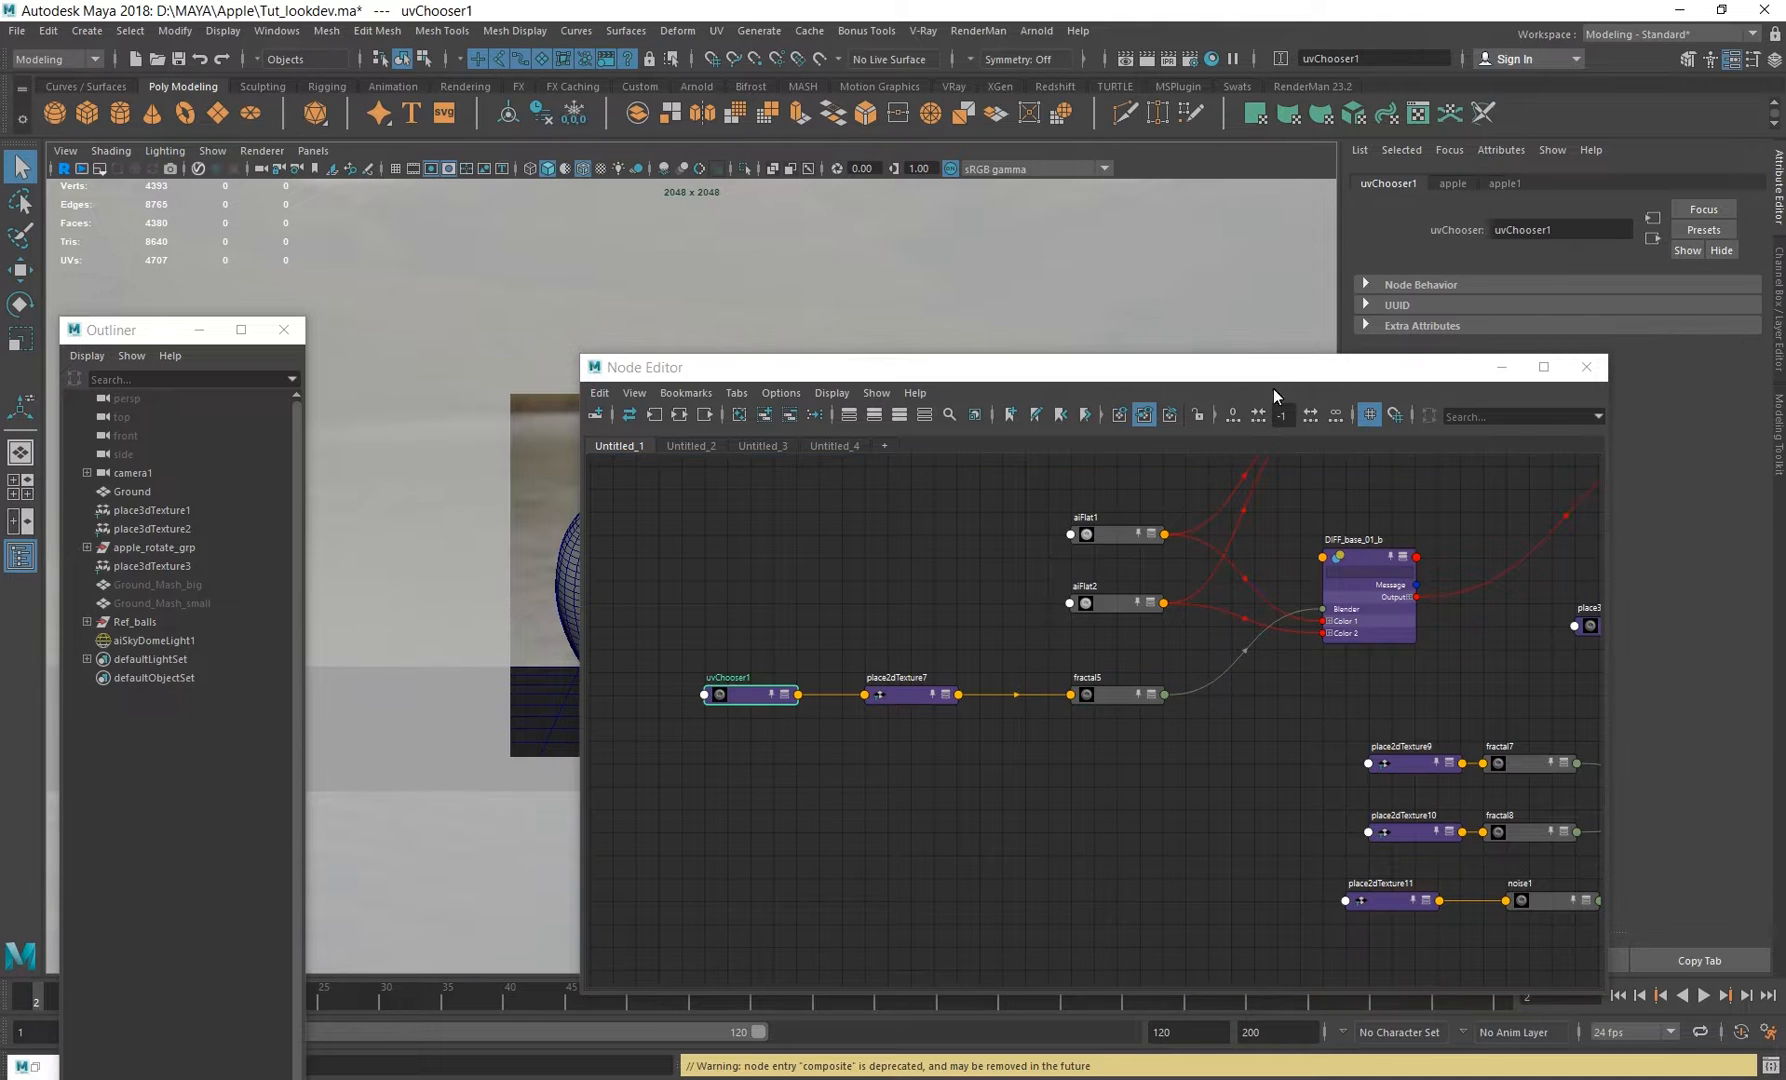
{"action": "left_click_drag", "start_coordinate": [1288, 367], "coordinate": [835, 361]}
{"action": "left_click", "coordinate": [1425, 285]}
{"action": "left_click", "coordinate": [1386, 348]}
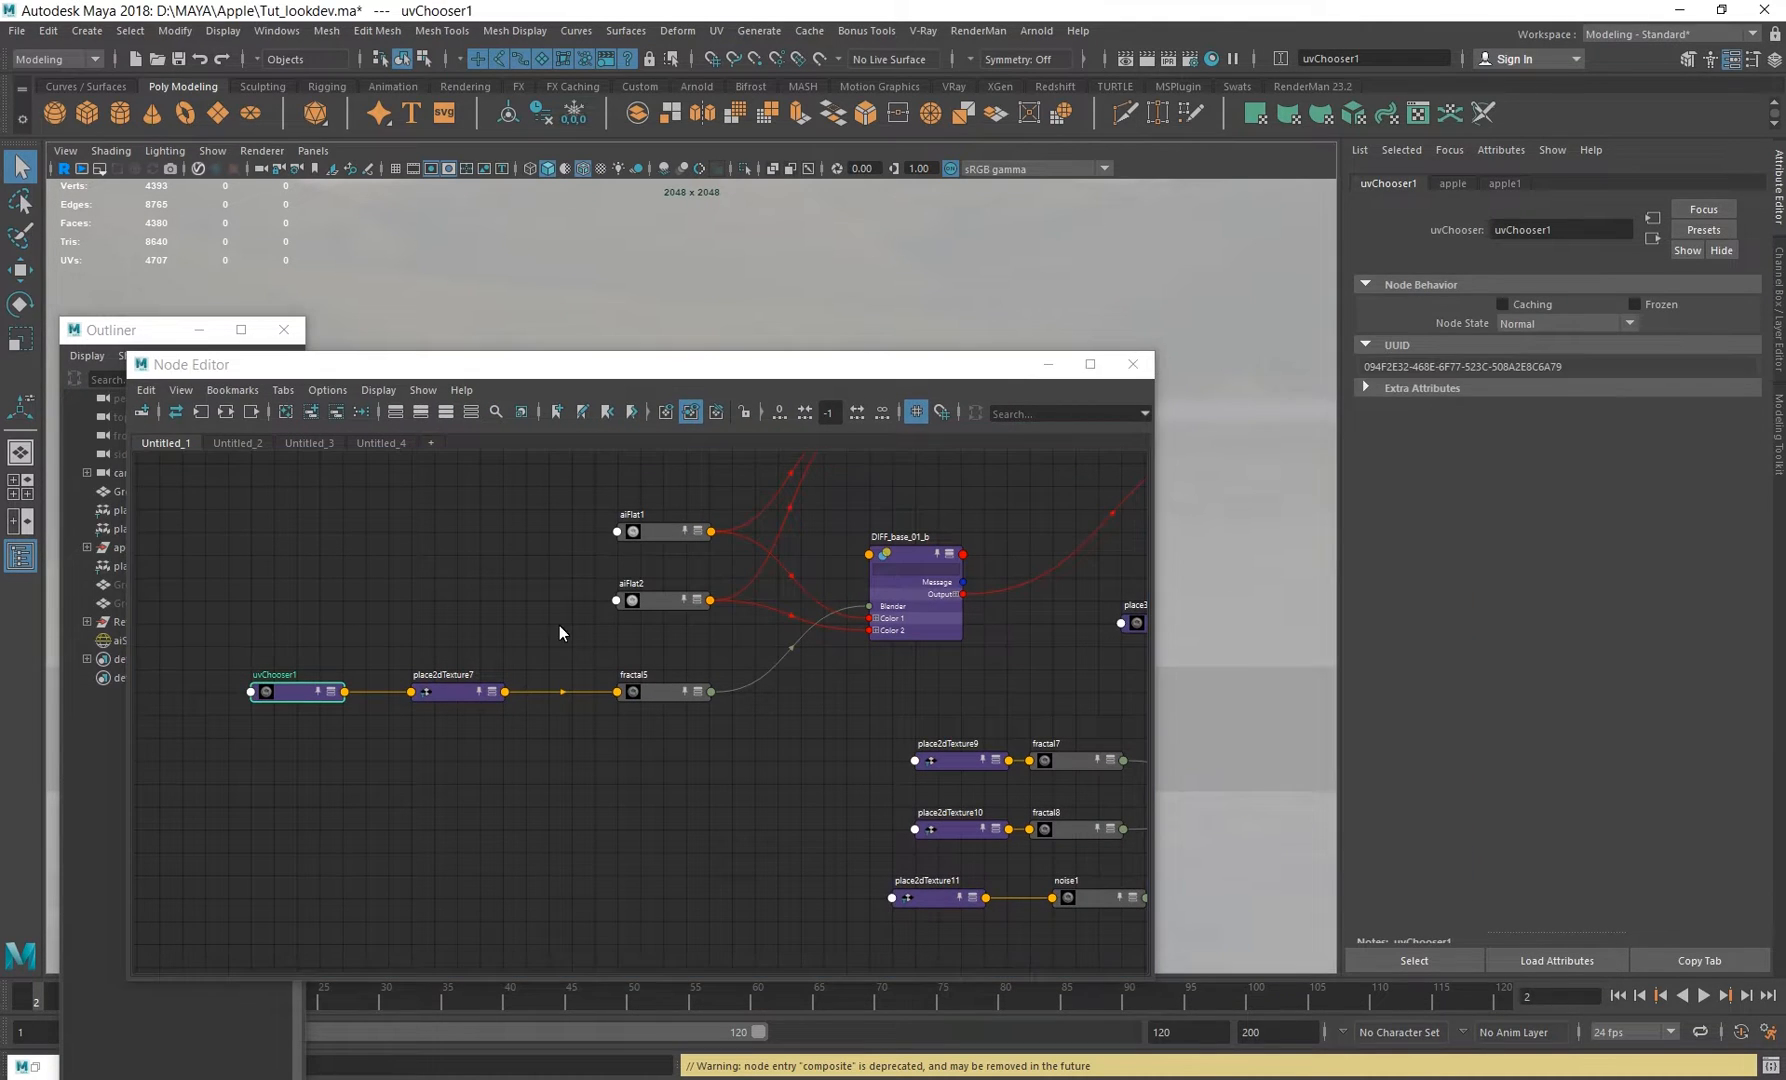
Clear the view of the apple, select its mesh and open the UV Linking relationship editor.
{"action": "left_click_drag", "start_coordinate": [549, 373], "coordinate": [569, 568]}
{"action": "left_click", "coordinate": [719, 511]}
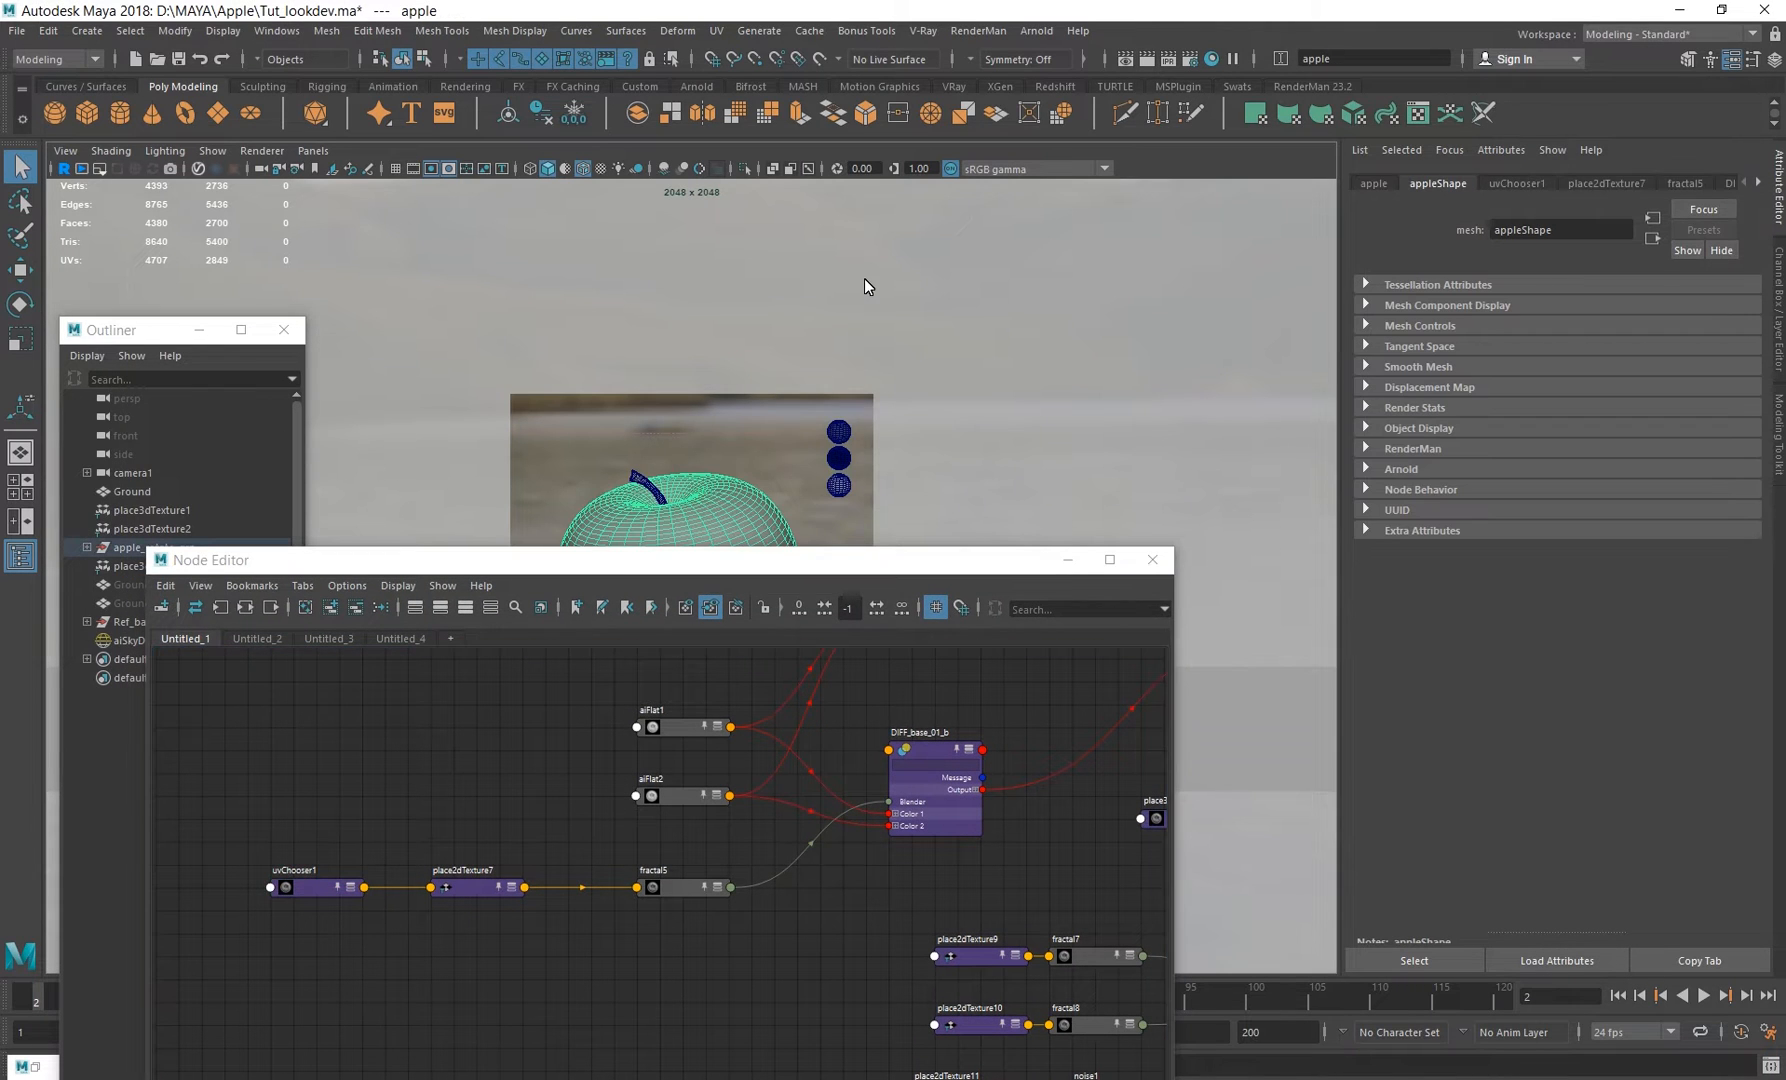
{"action": "right_click", "coordinate": [864, 278]}
{"action": "mouse_move", "coordinate": [871, 650]}
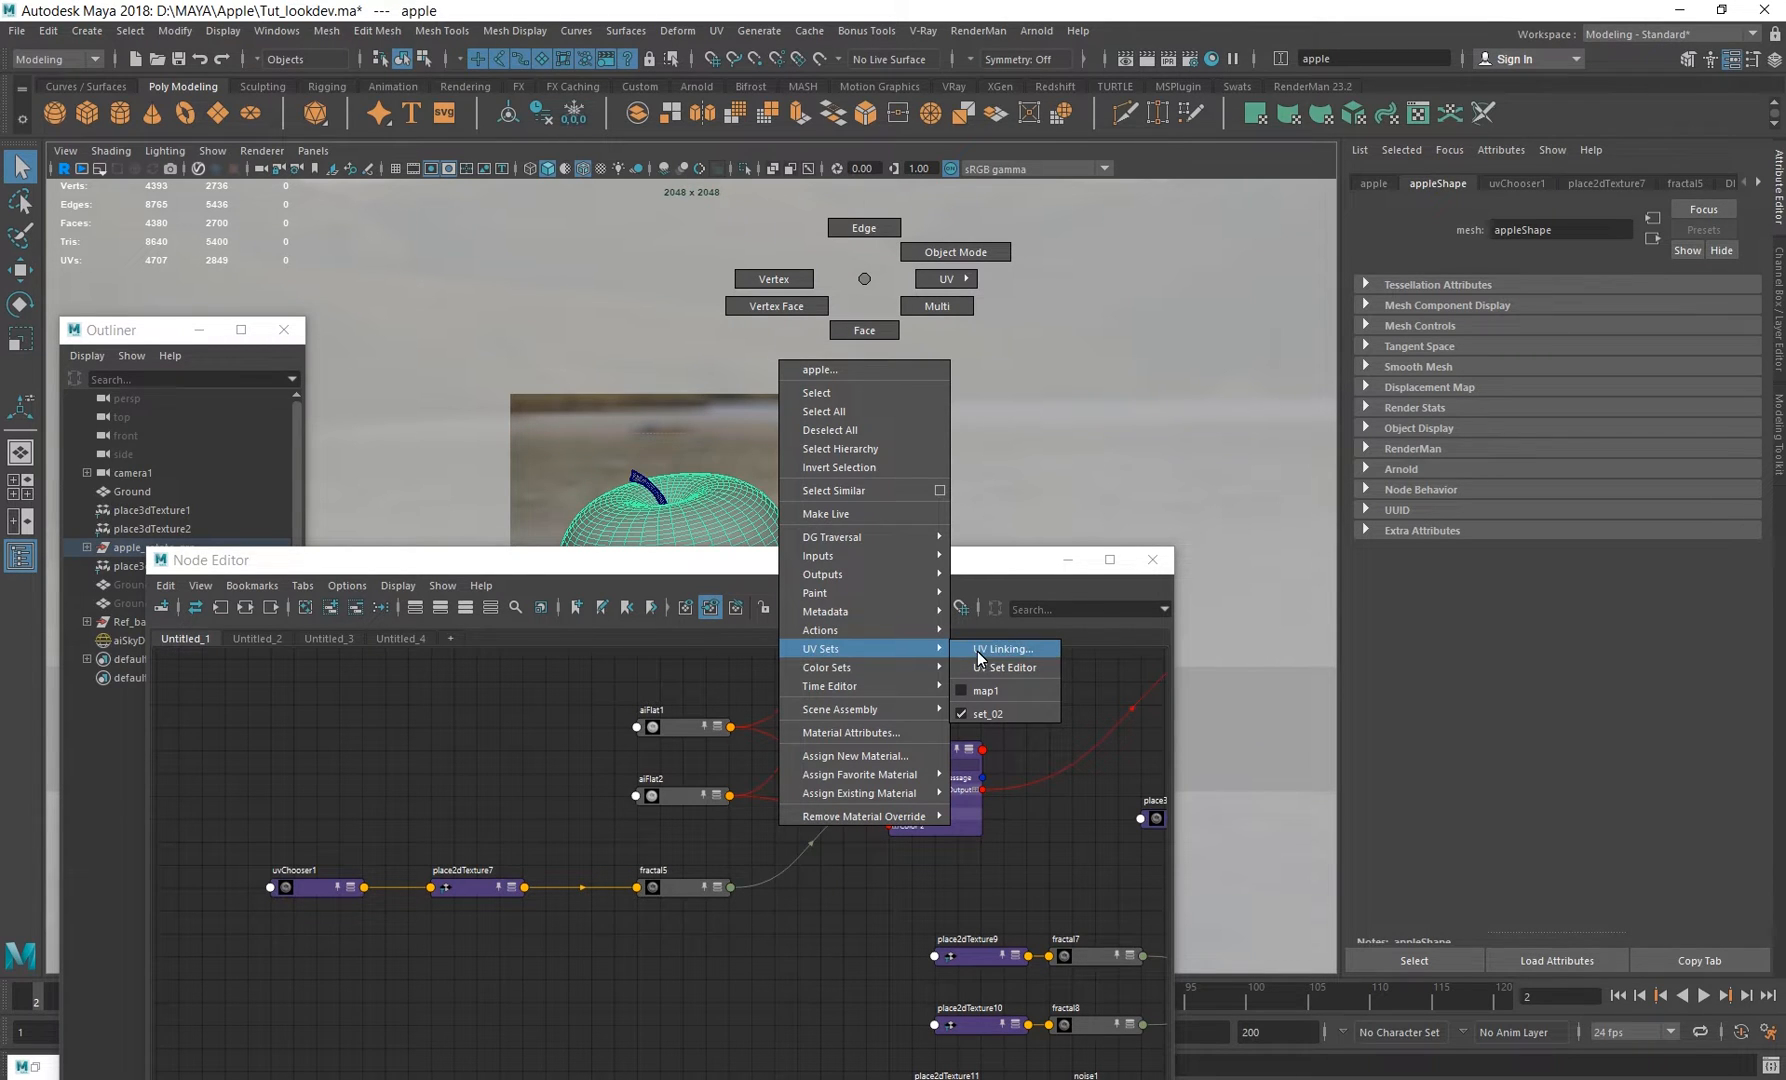
{"action": "left_click", "coordinate": [1004, 649]}
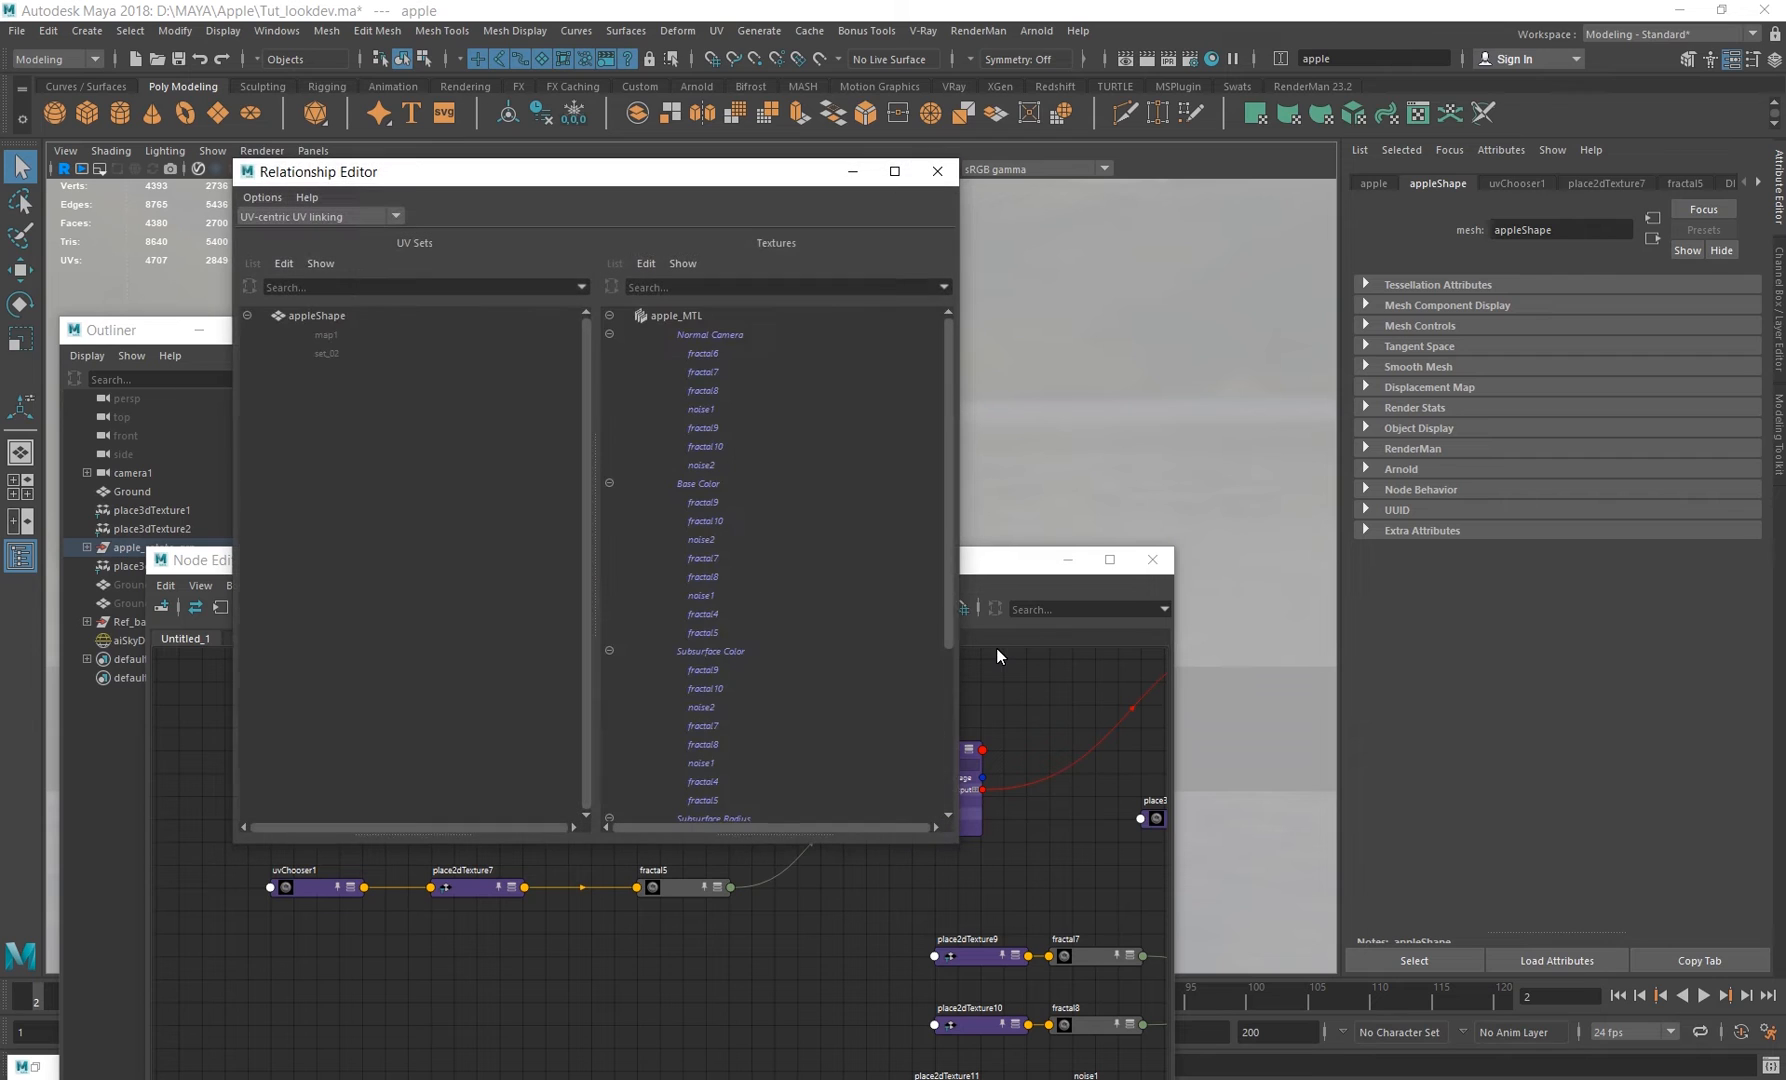
Review which apple_MTL textures are linked to the map1 and set_02 UV sets, and close the Relationship Editor.
{"action": "left_click", "coordinate": [327, 334]}
{"action": "scroll", "coordinate": [734, 380], "scroll_direction": "down", "scroll_amount": 5}
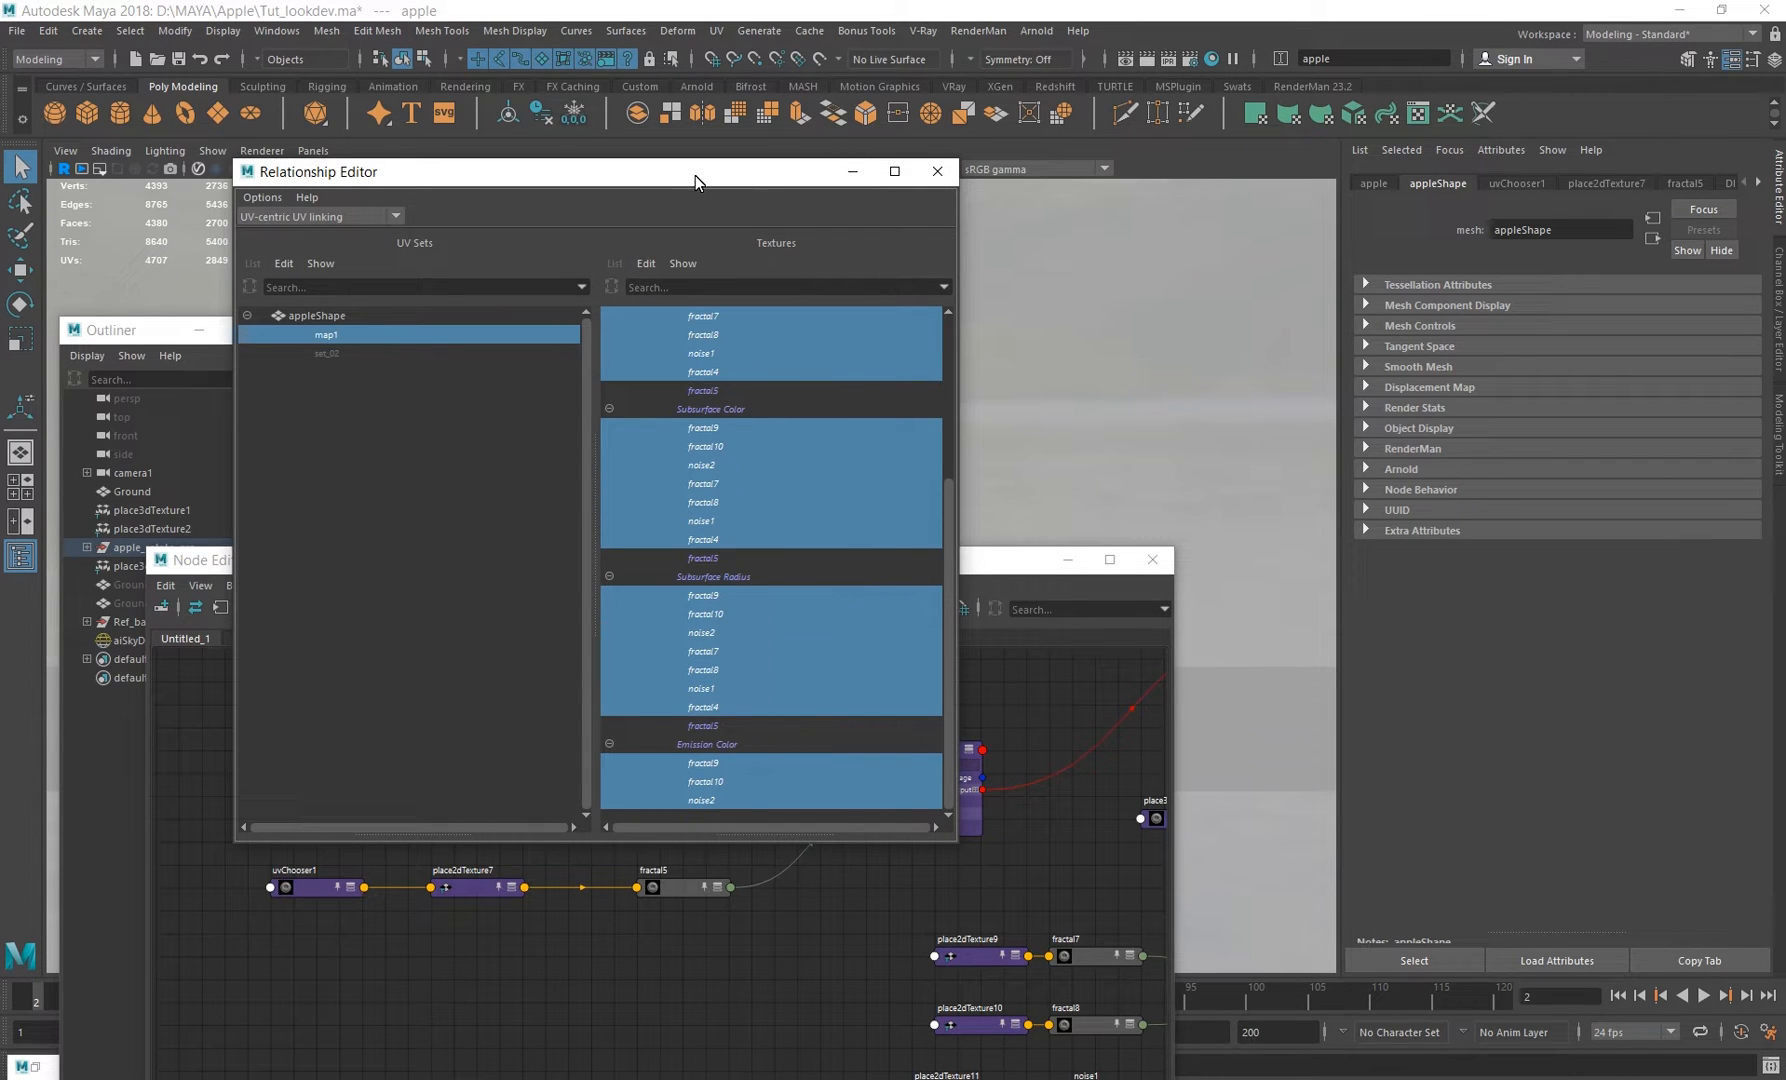
{"action": "left_click_drag", "start_coordinate": [695, 174], "coordinate": [1034, 165]}
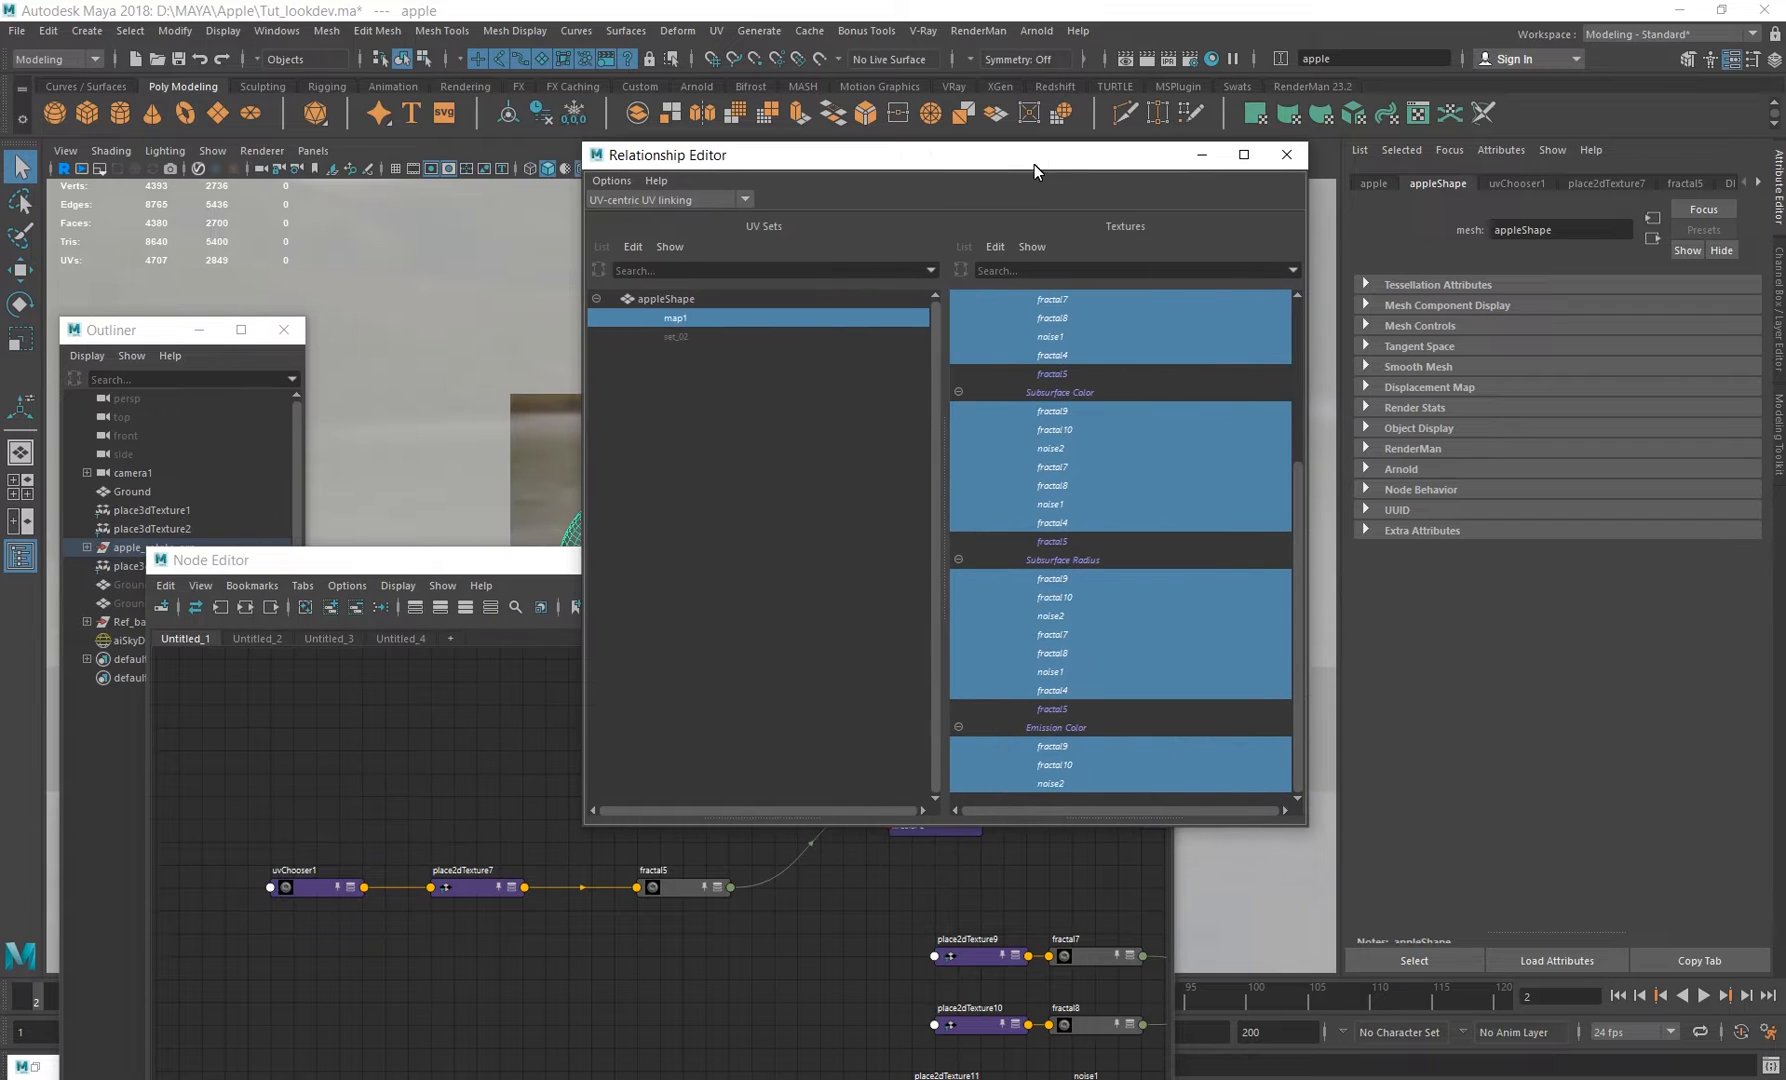
{"action": "left_click", "coordinate": [690, 337]}
{"action": "scroll", "coordinate": [1132, 400], "scroll_direction": "up", "scroll_amount": 5}
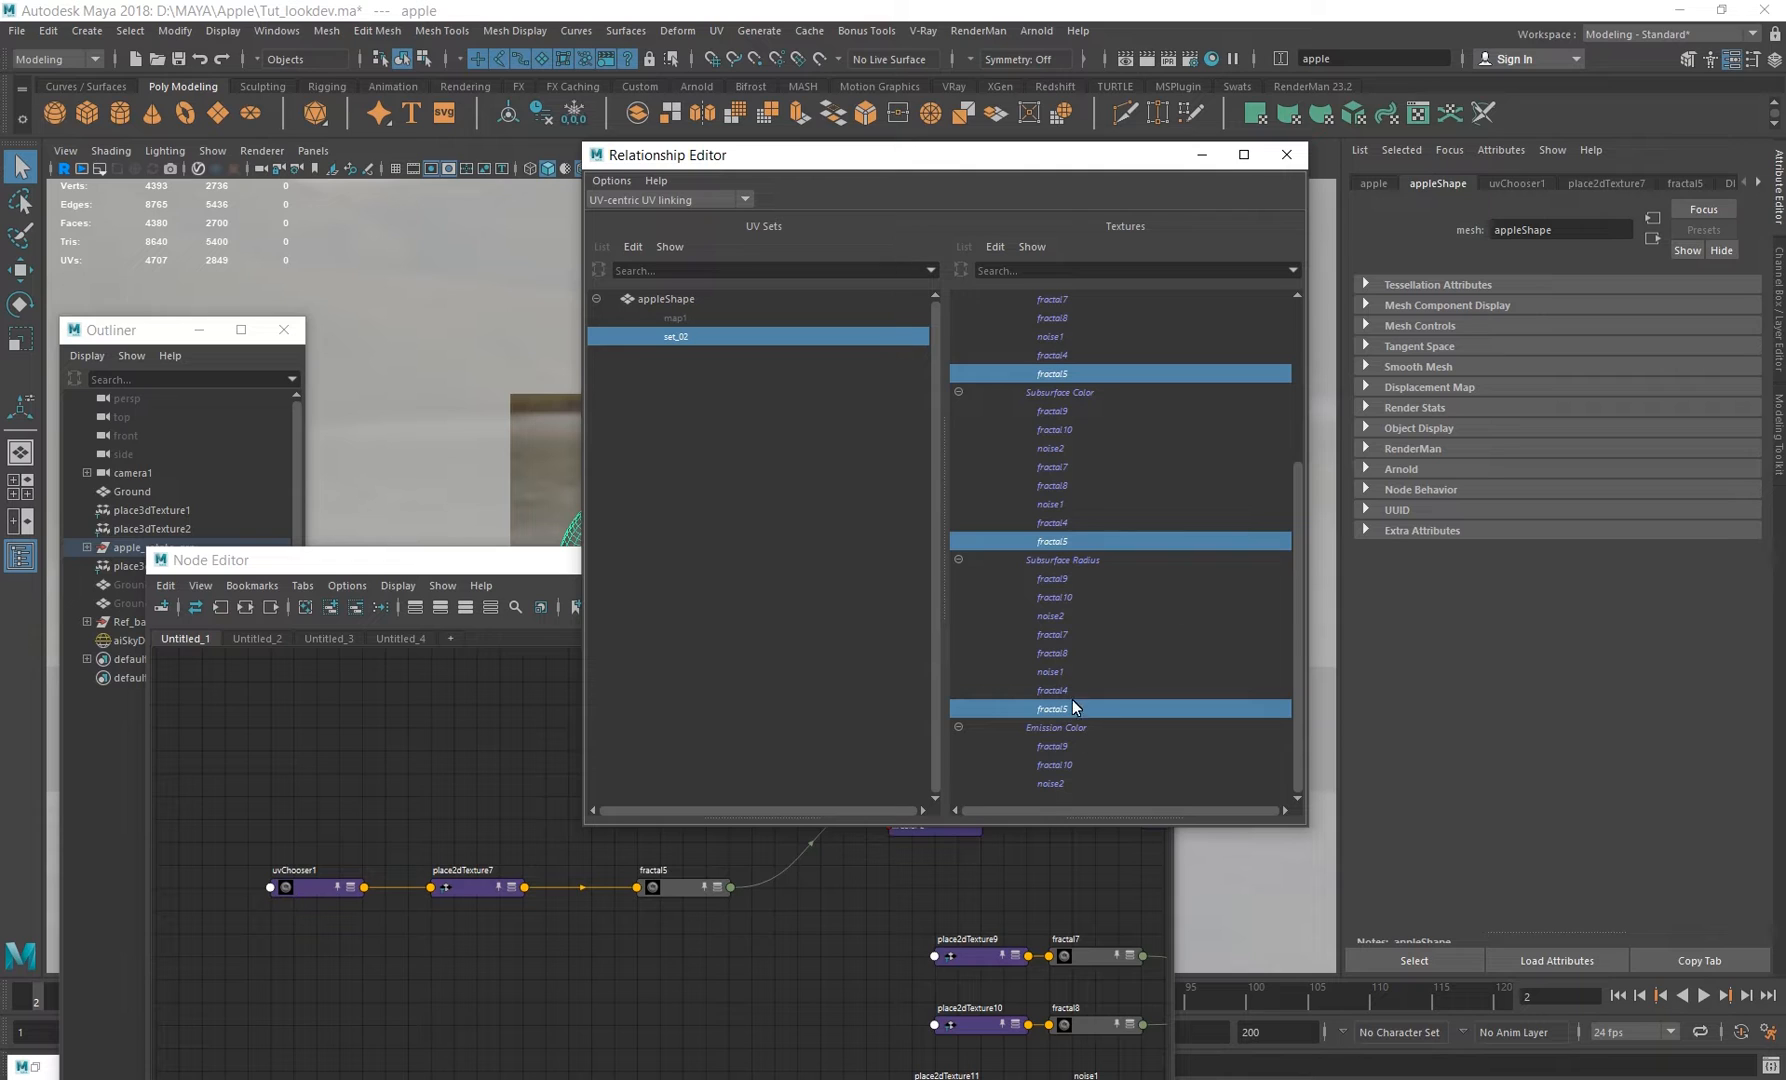
{"action": "scroll", "coordinate": [1147, 513], "scroll_direction": "up", "scroll_amount": 4}
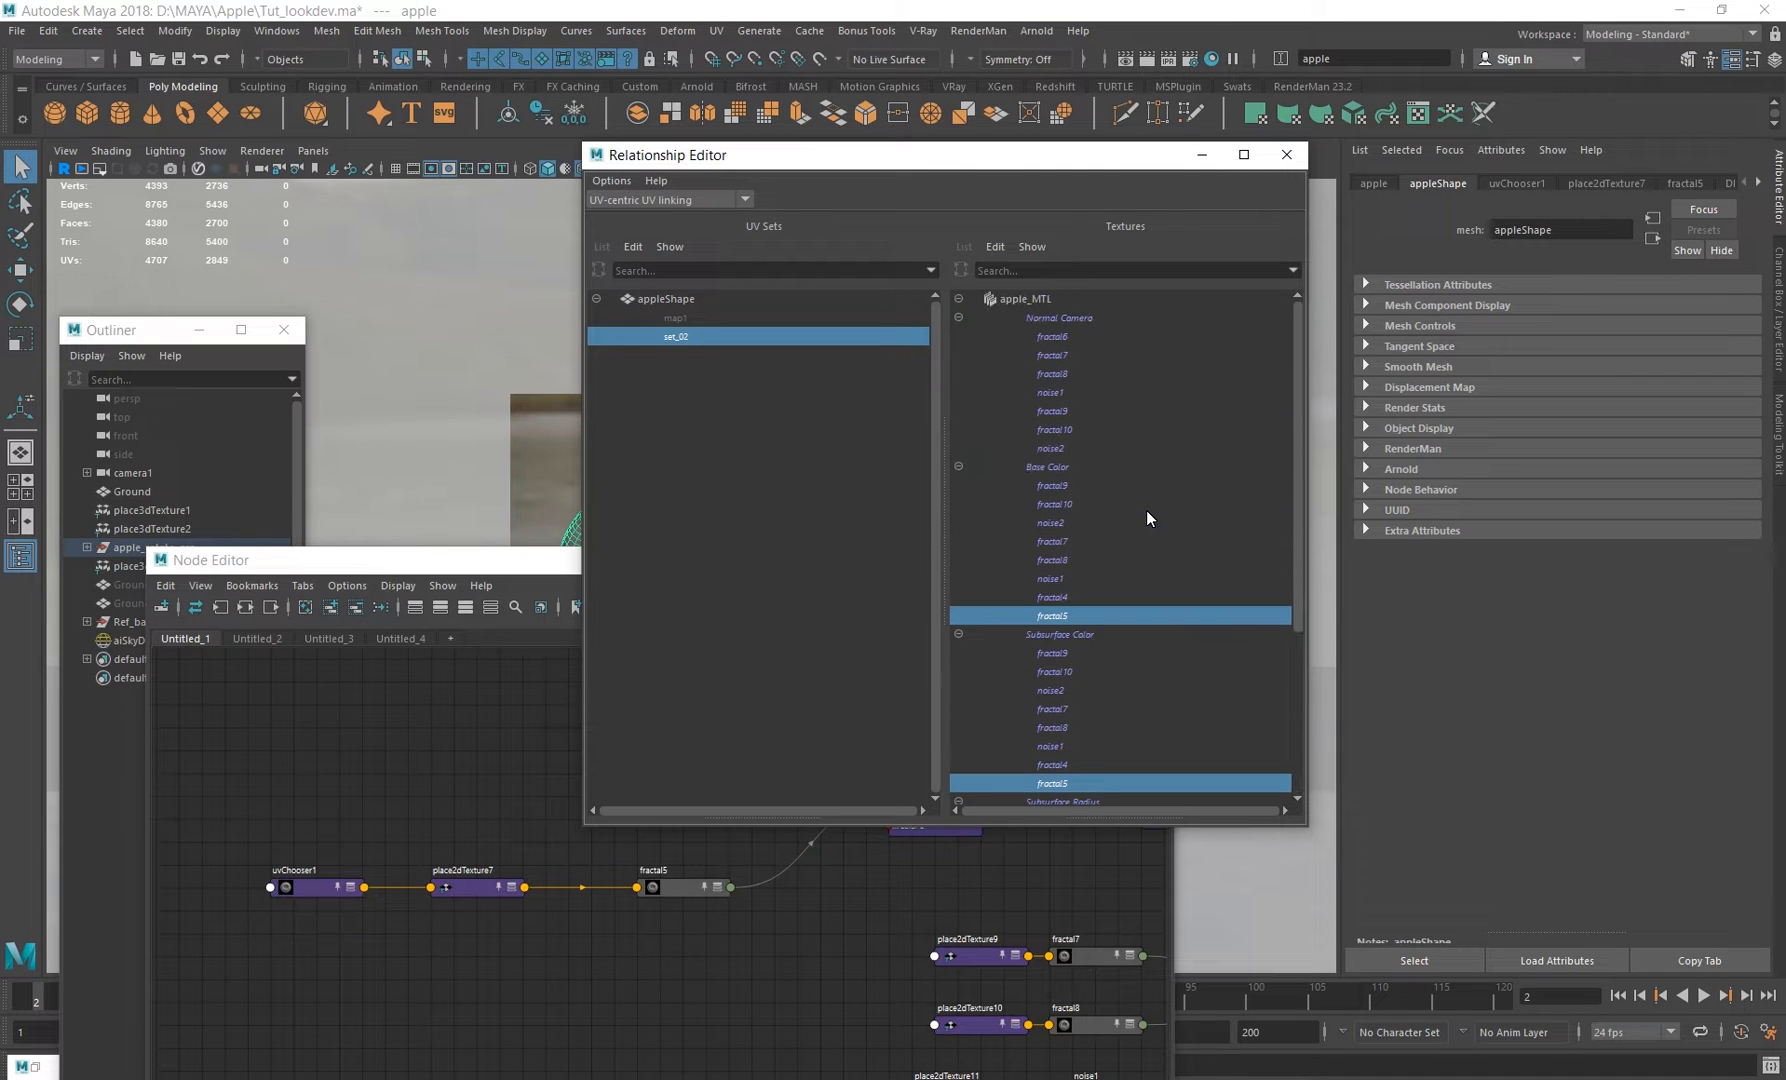
{"action": "scroll", "coordinate": [1143, 513], "scroll_direction": "down", "scroll_amount": 3}
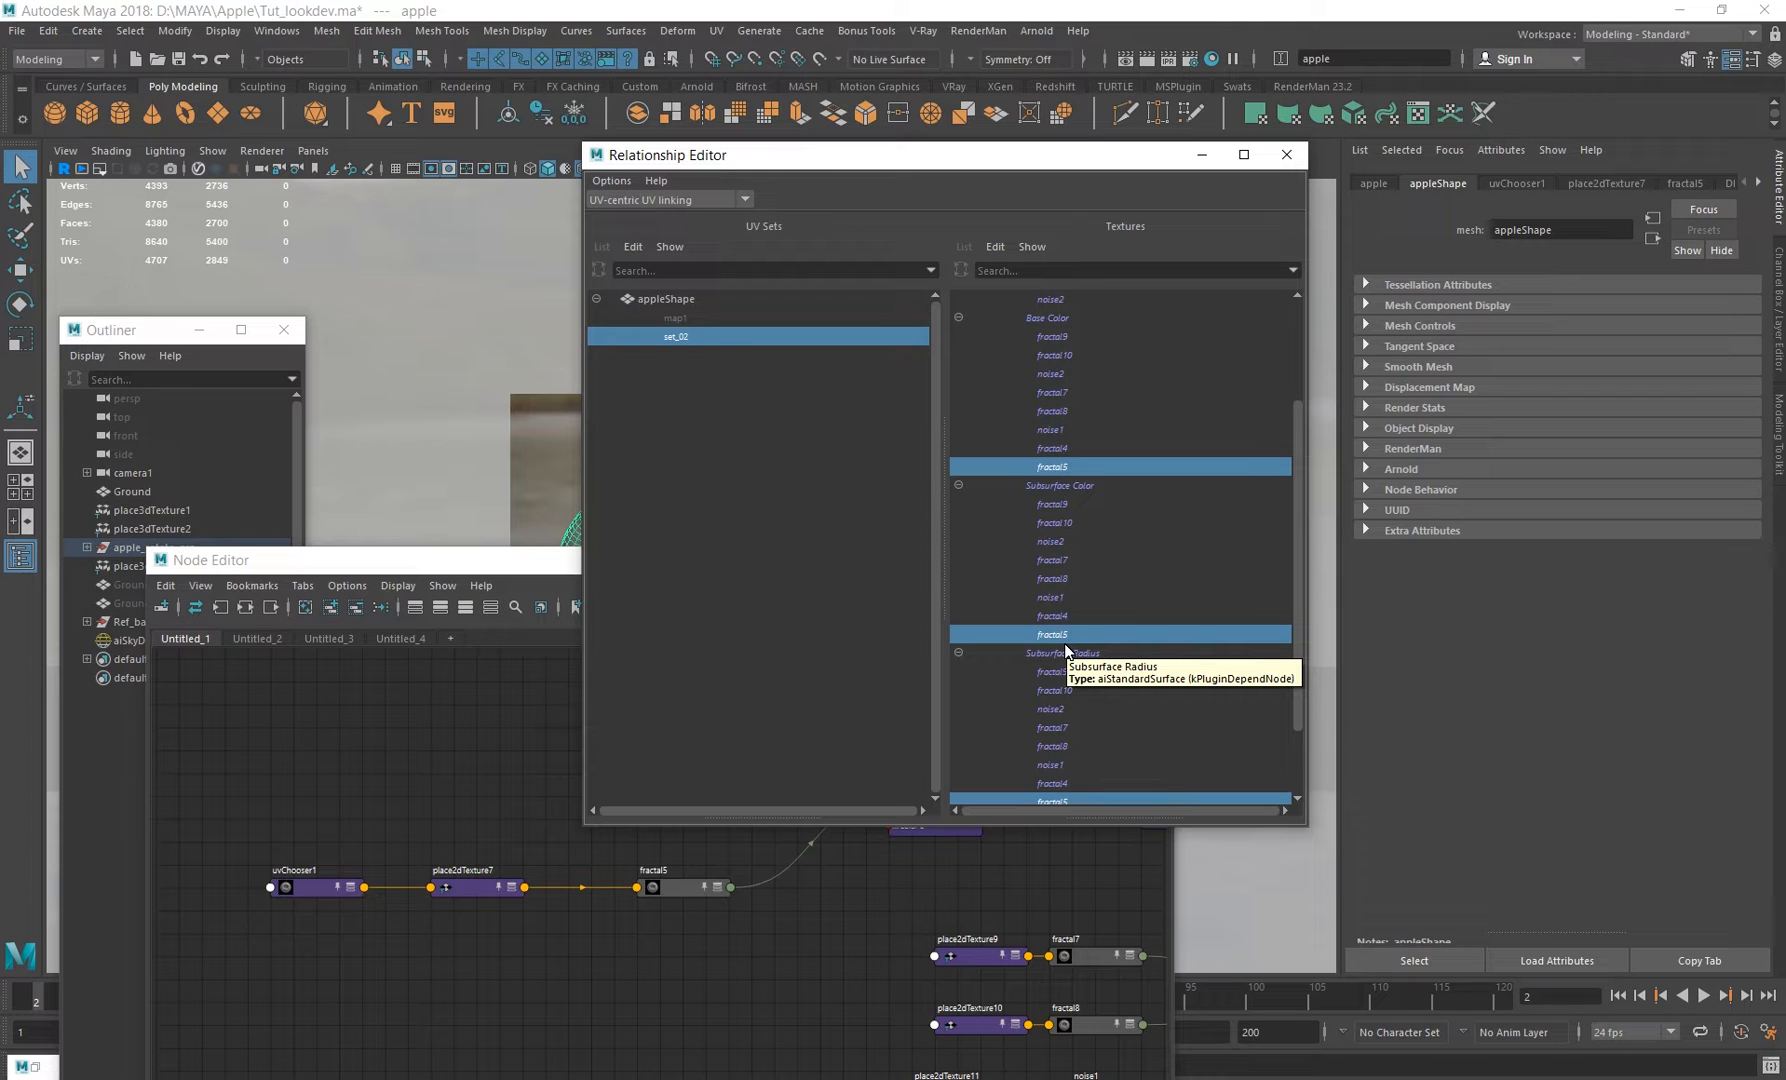
{"action": "scroll", "coordinate": [1067, 626], "scroll_direction": "up", "scroll_amount": 3}
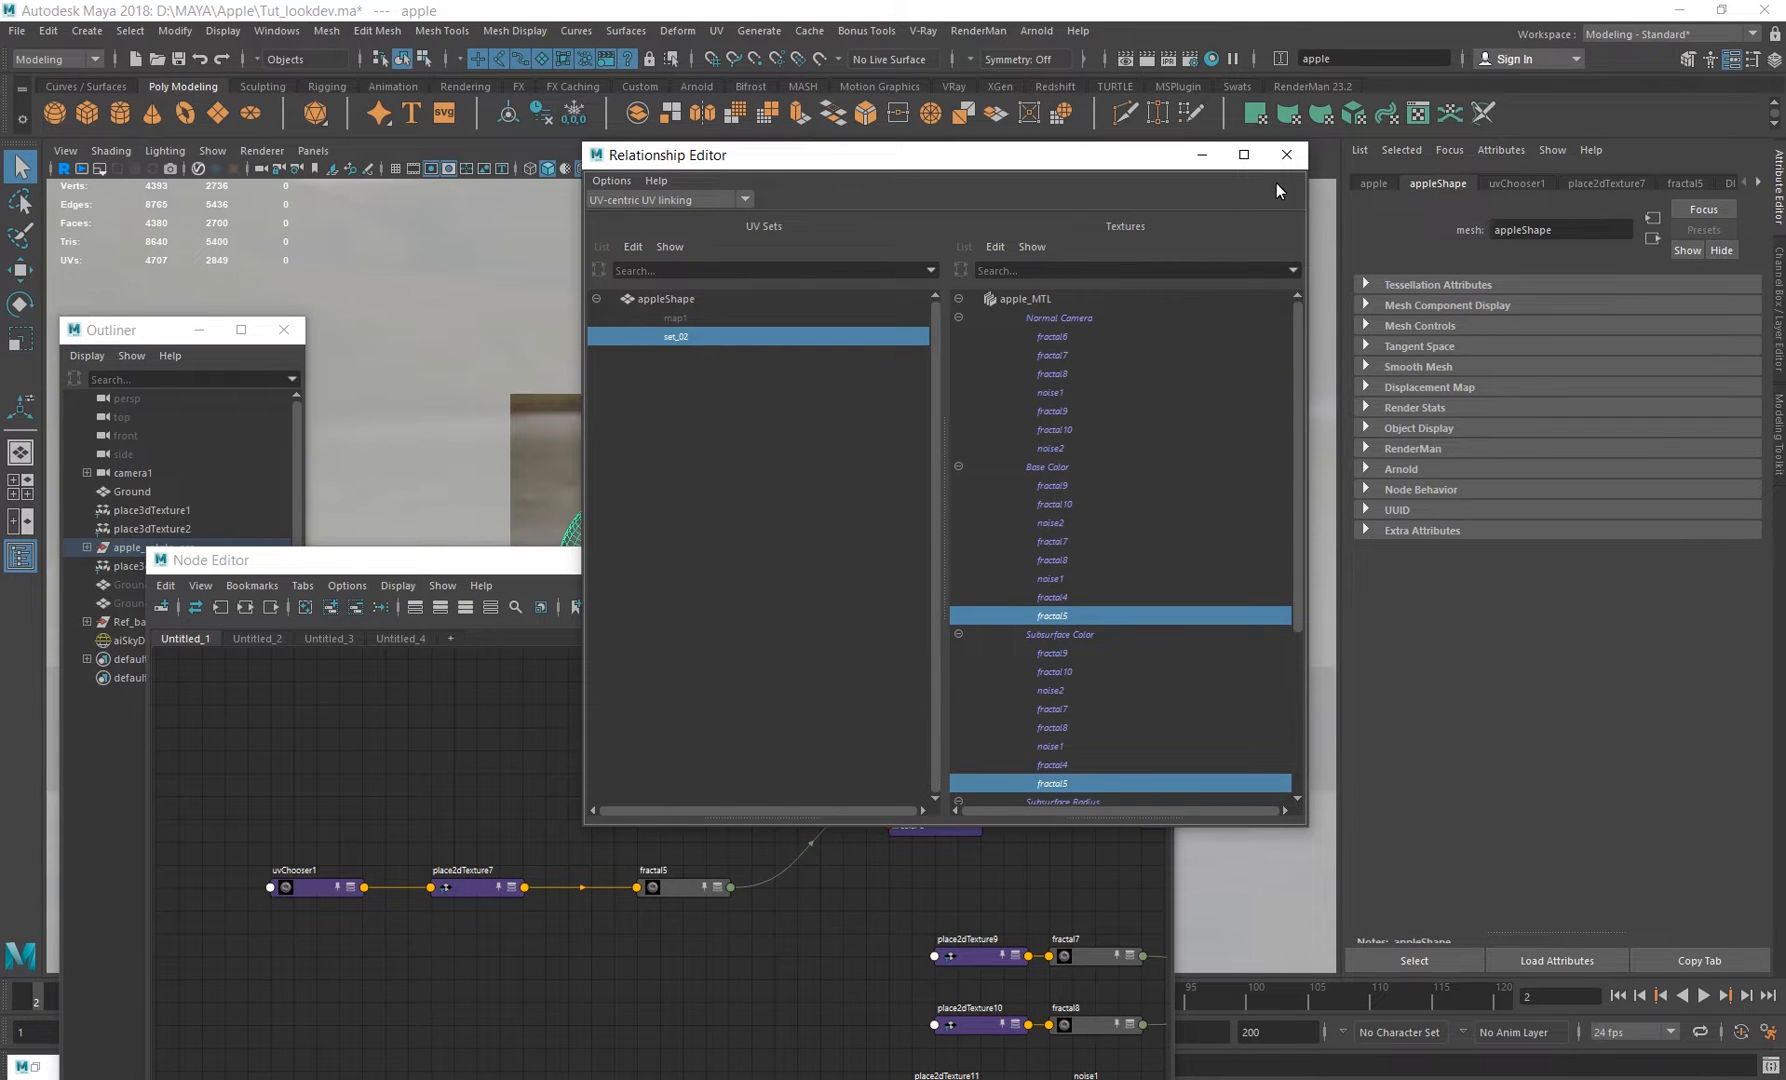
{"action": "left_click", "coordinate": [1285, 155]}
Move the Node Editor clear of the apple, reselect fractal5 and restore the RenderView to show its render.
{"action": "left_click_drag", "start_coordinate": [686, 564], "coordinate": [1271, 606]}
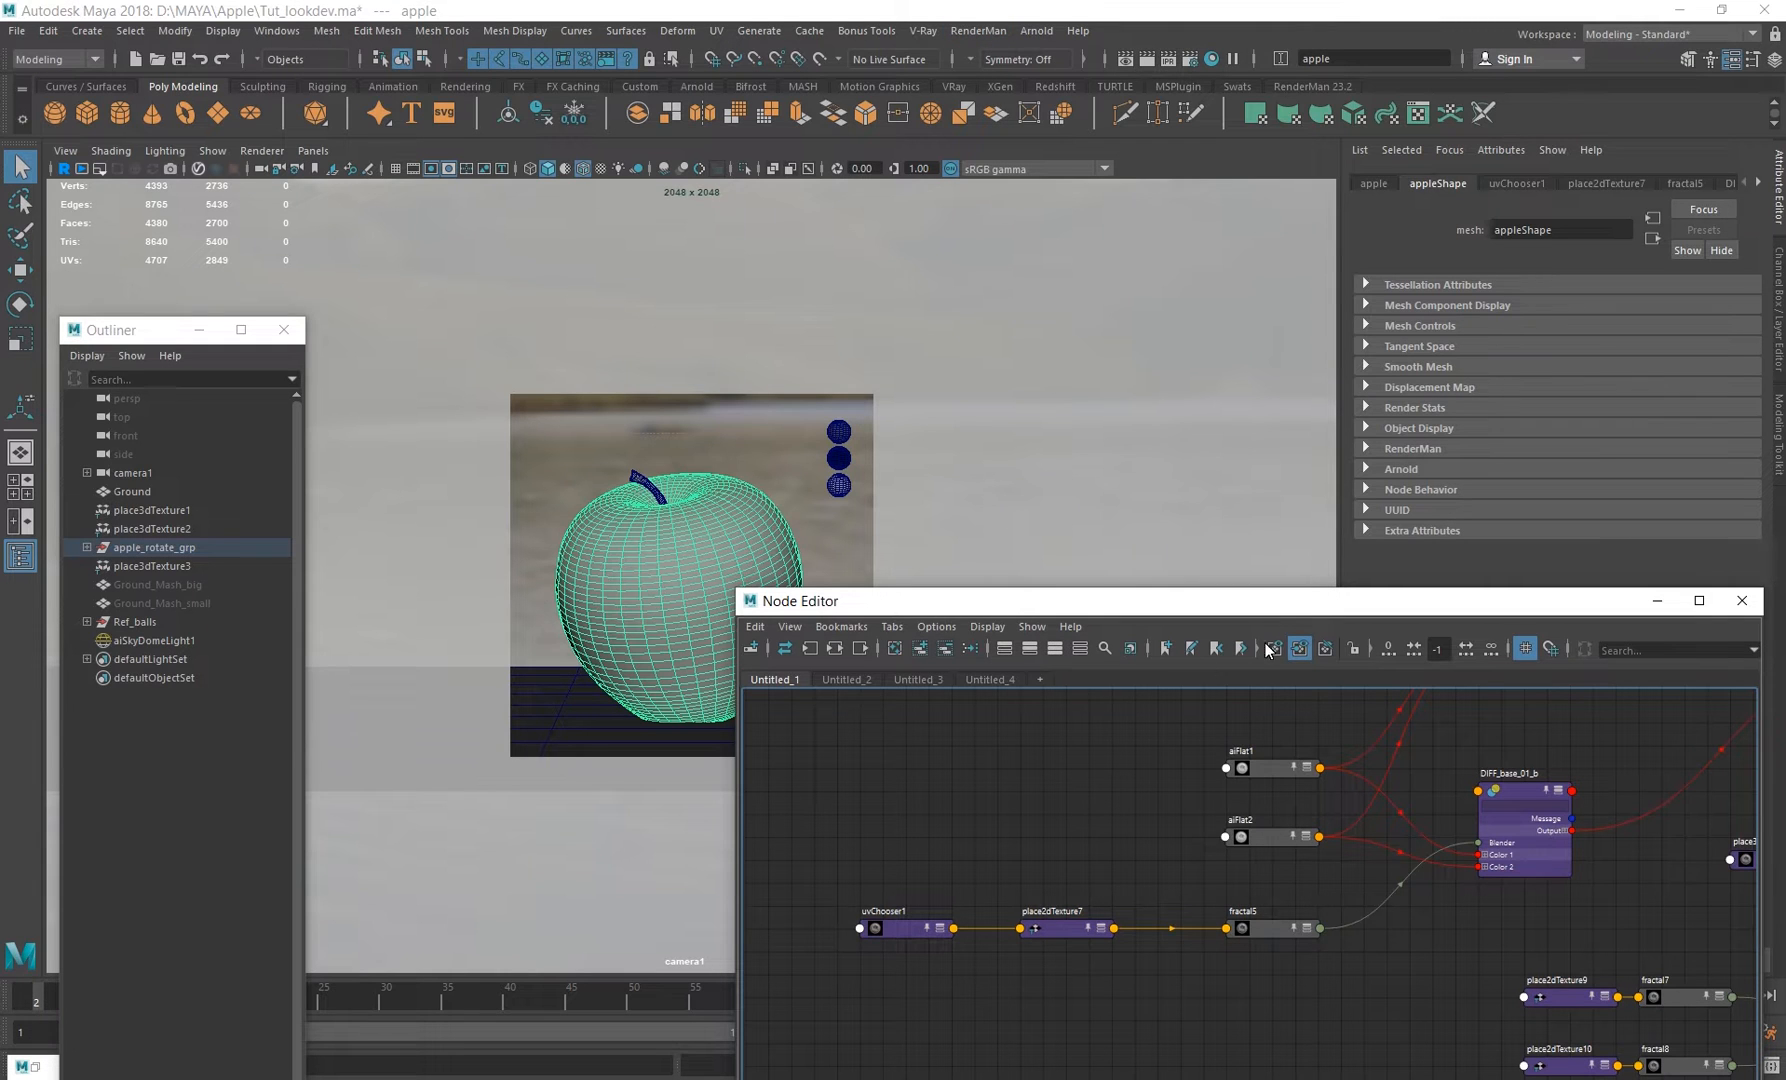
{"action": "left_click_drag", "start_coordinate": [1268, 610], "coordinate": [1161, 452]}
{"action": "left_click", "coordinate": [1168, 770]}
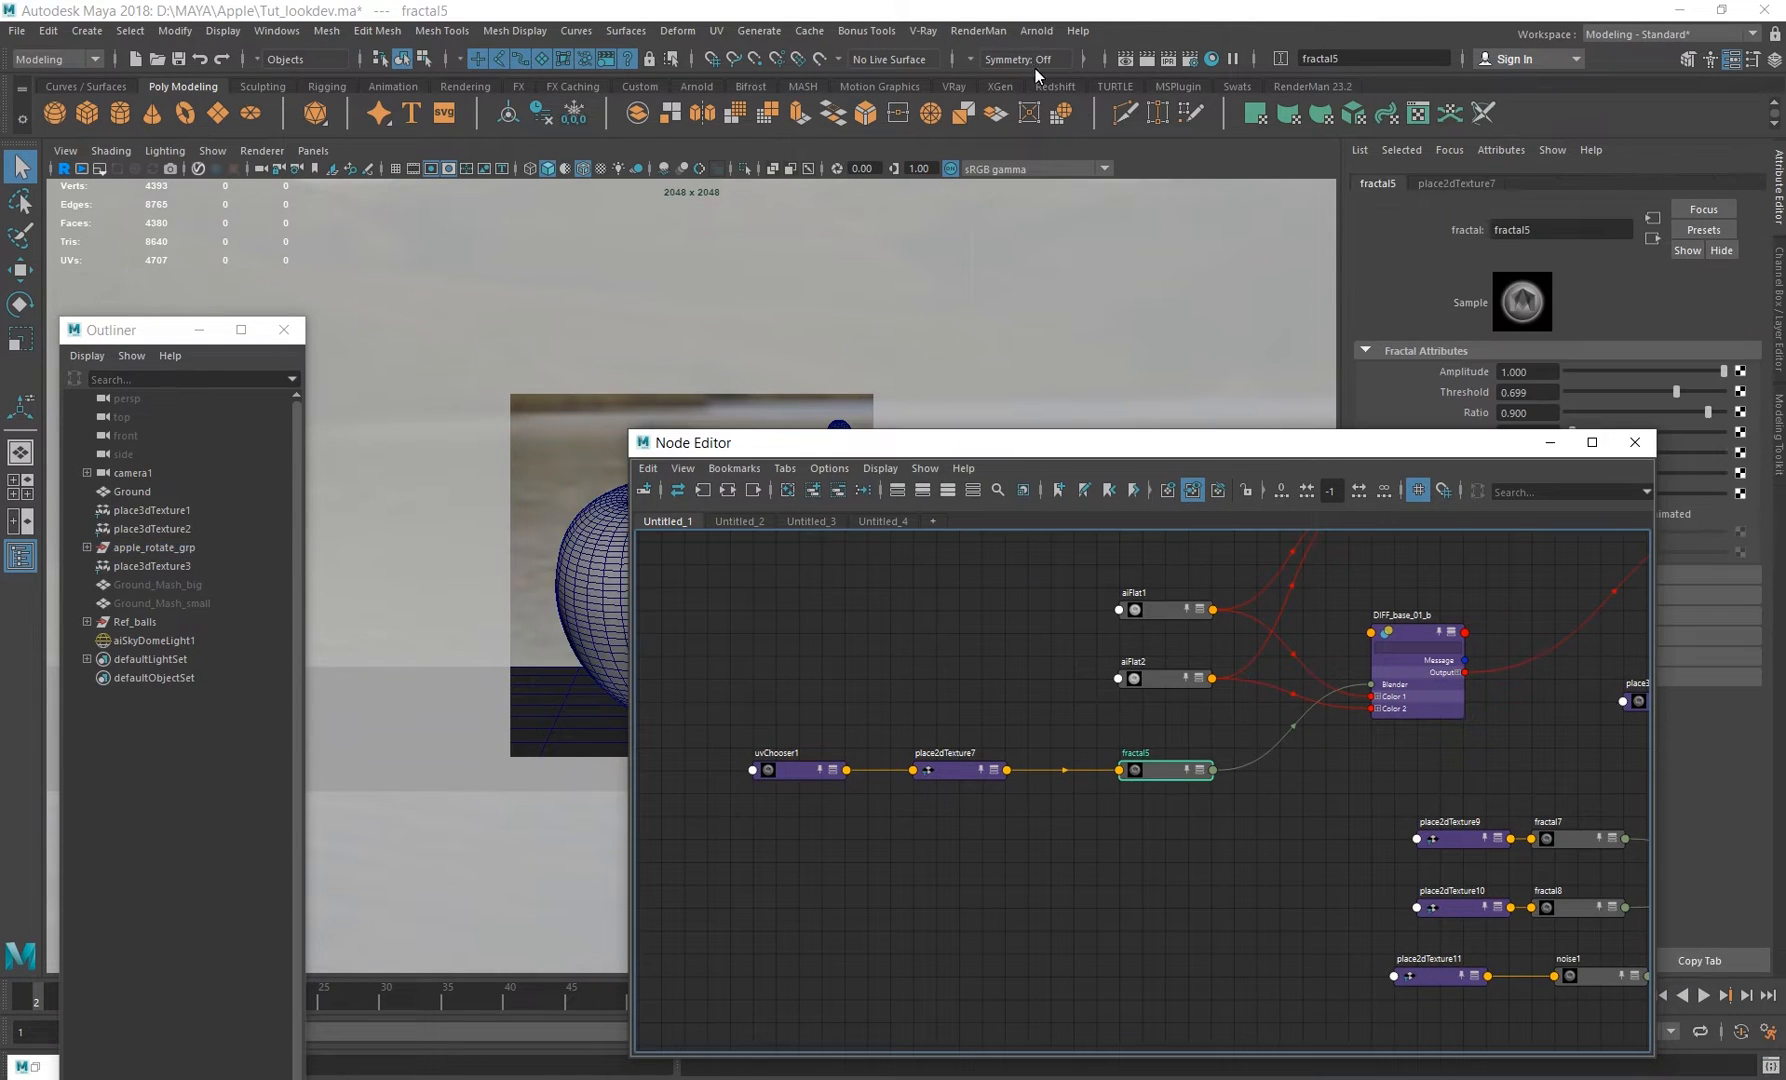
{"action": "left_click", "coordinate": [1046, 36]}
{"action": "key", "text": "Escape"}
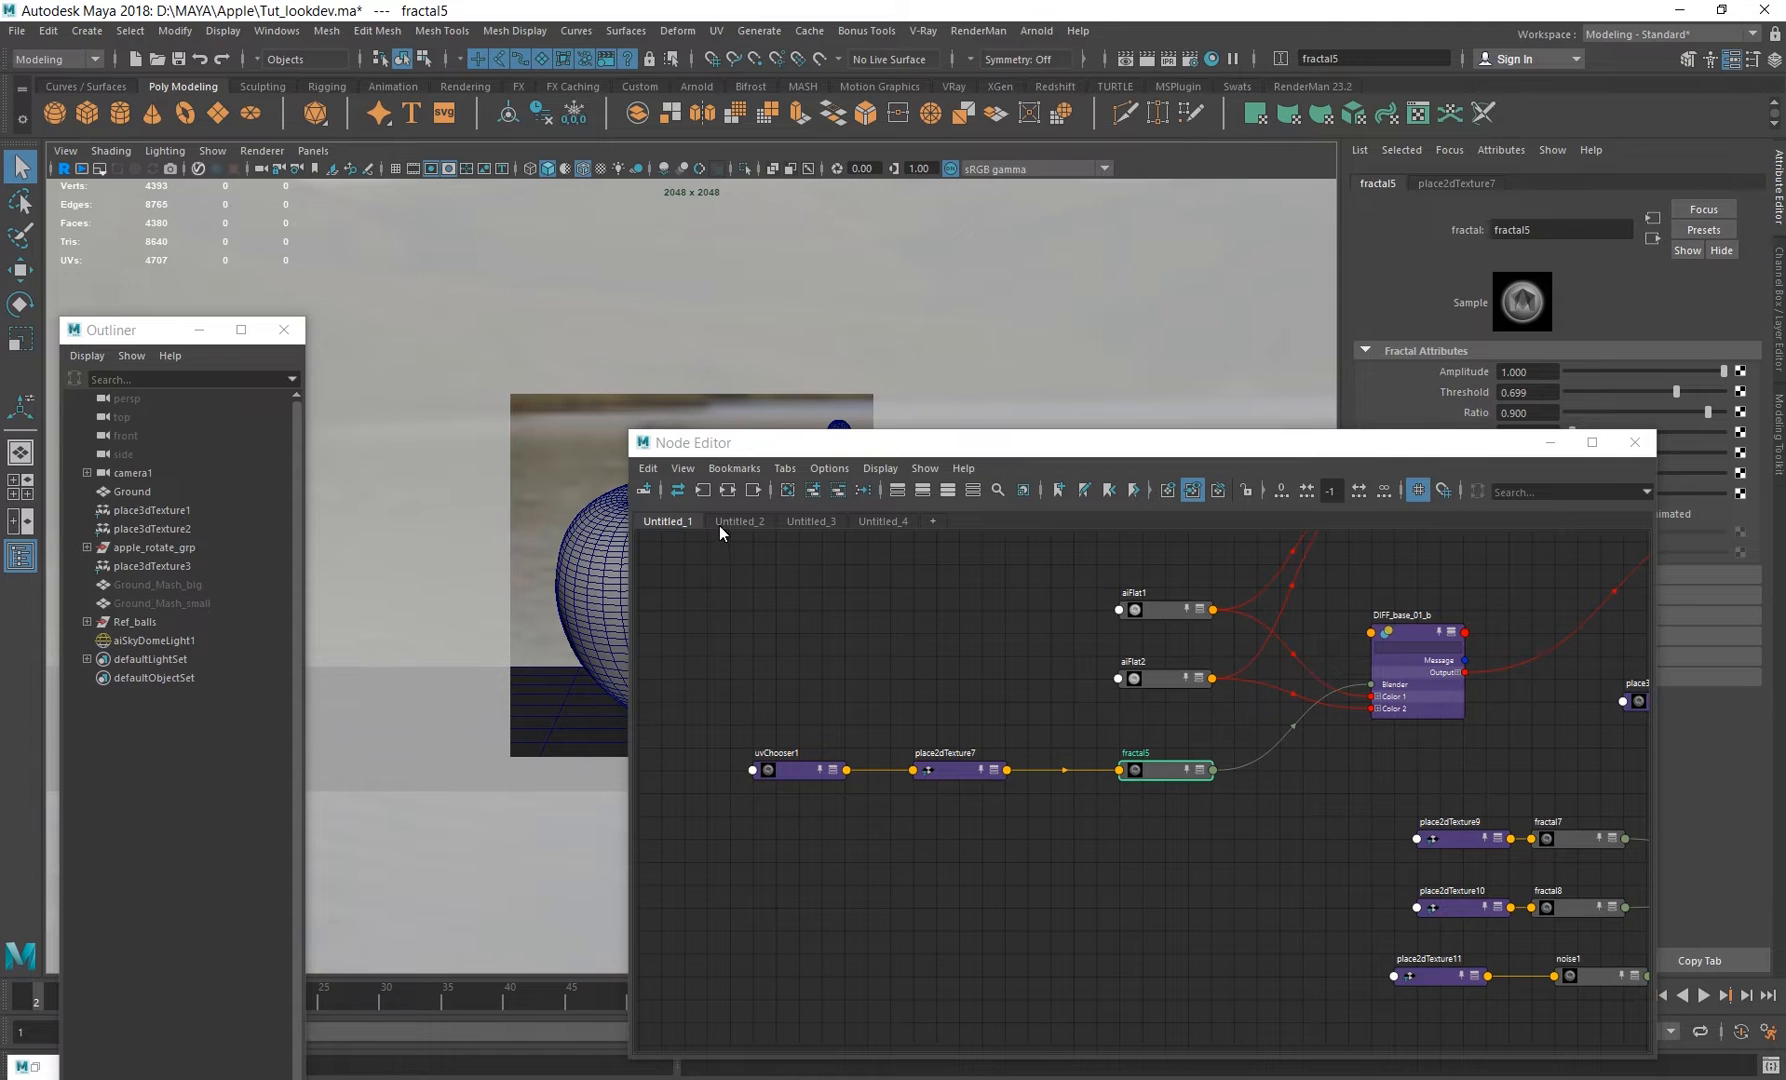
{"action": "left_click", "coordinate": [22, 1066]}
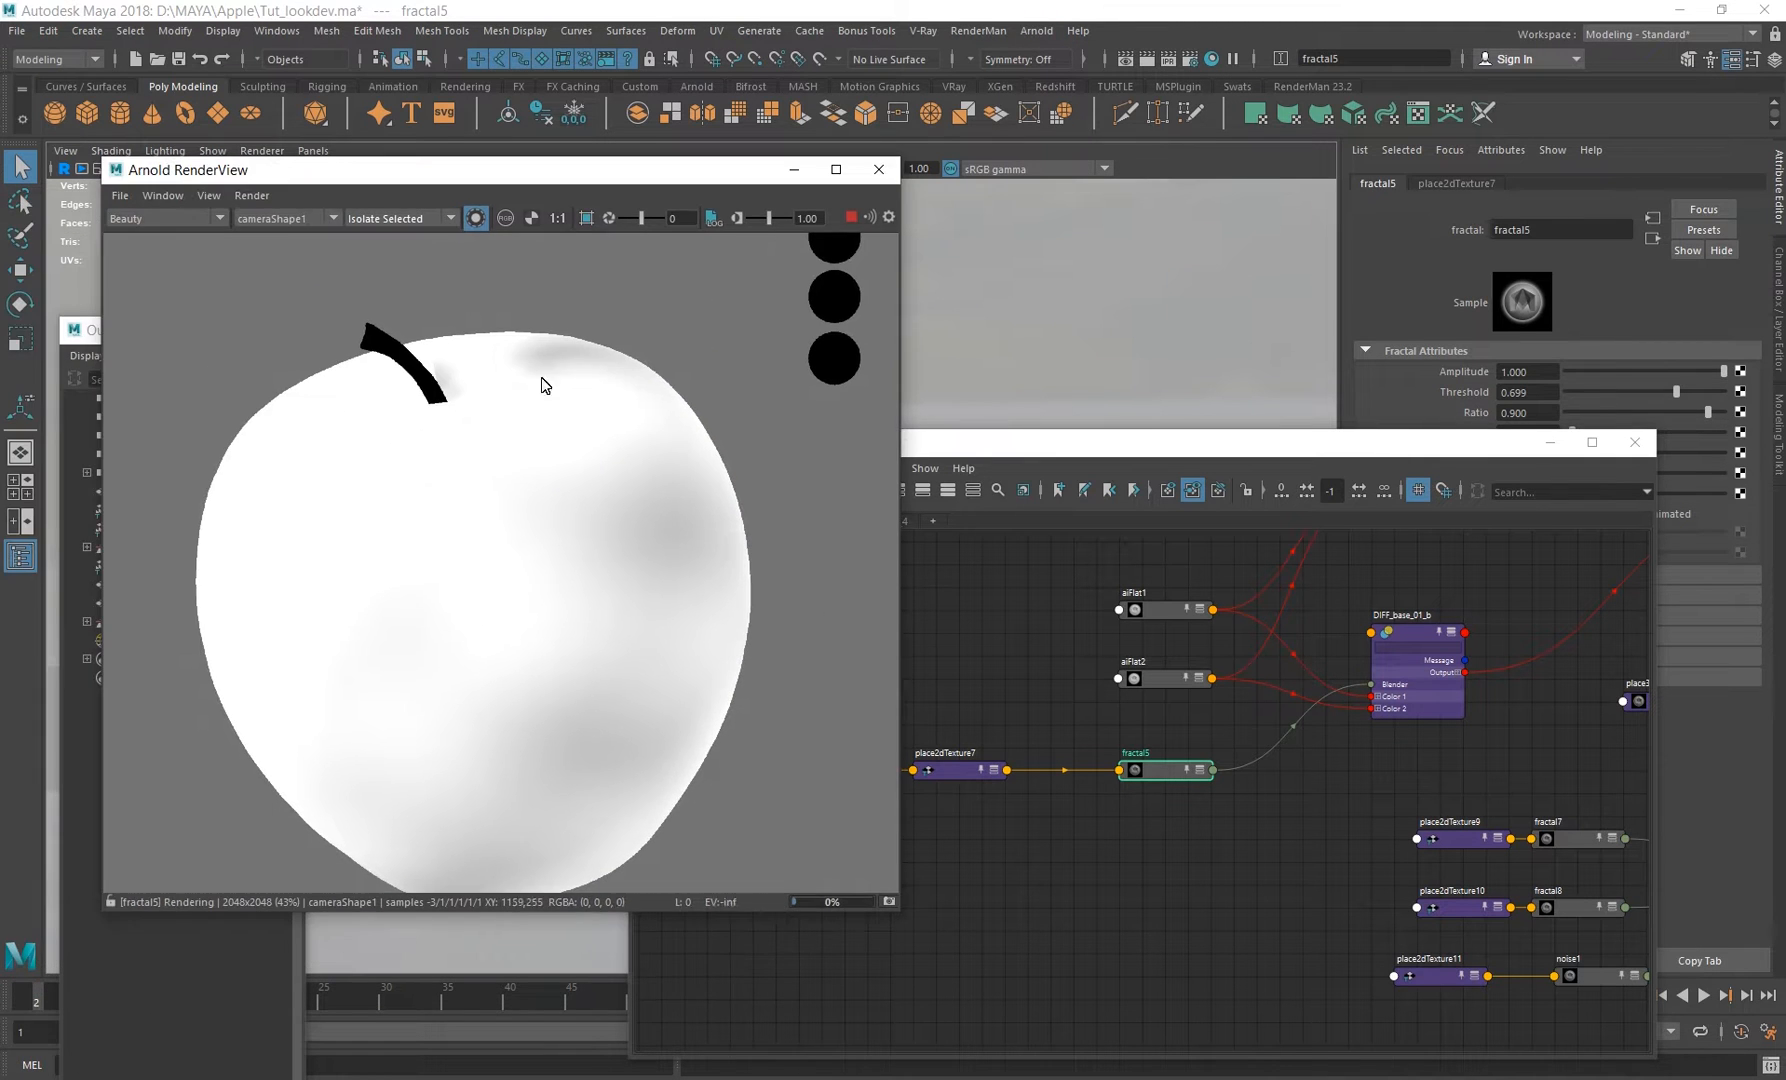
Isolate fractal4 in the Arnold render, fit the whole apple in view and lower the RenderView exposure to -0.68.
{"action": "middle_click_drag", "start_coordinate": [1235, 818], "coordinate": [998, 969], "text": "alt"}
{"action": "left_click", "coordinate": [931, 653]}
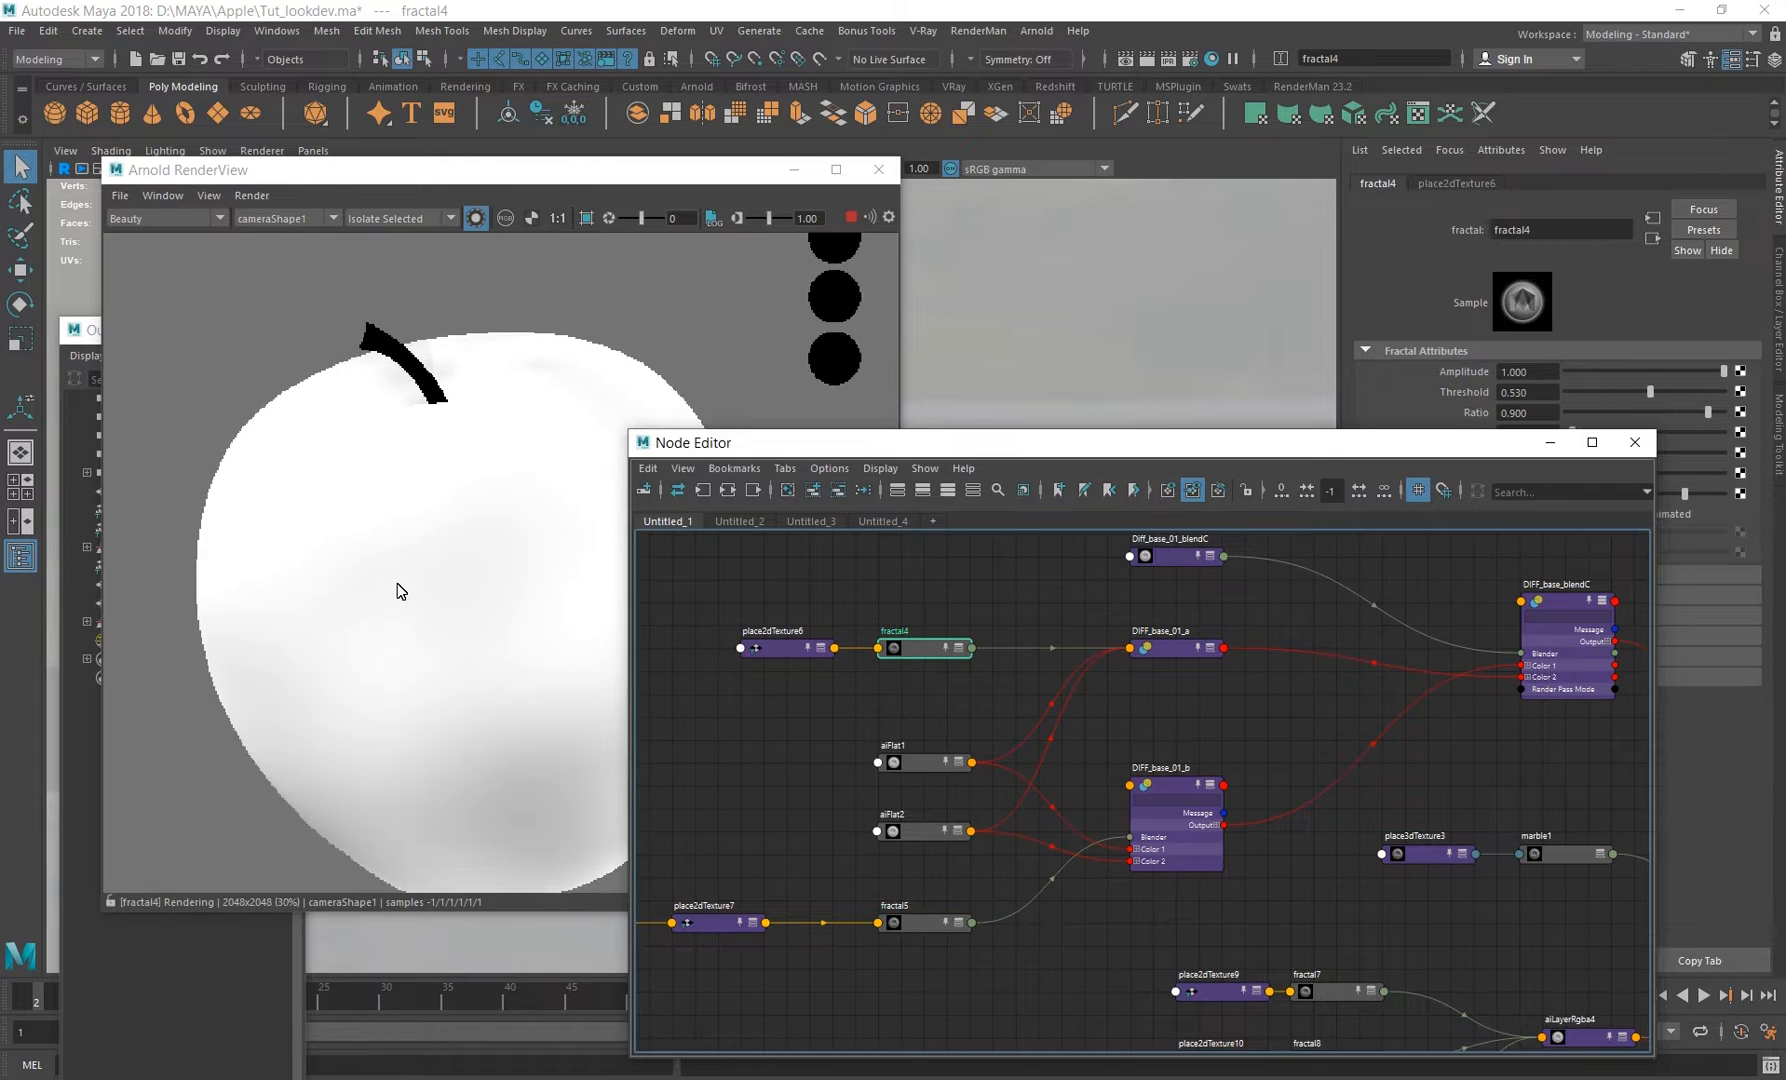
{"action": "left_click", "coordinate": [399, 590]}
{"action": "scroll", "coordinate": [363, 570], "scroll_direction": "down", "scroll_amount": 2}
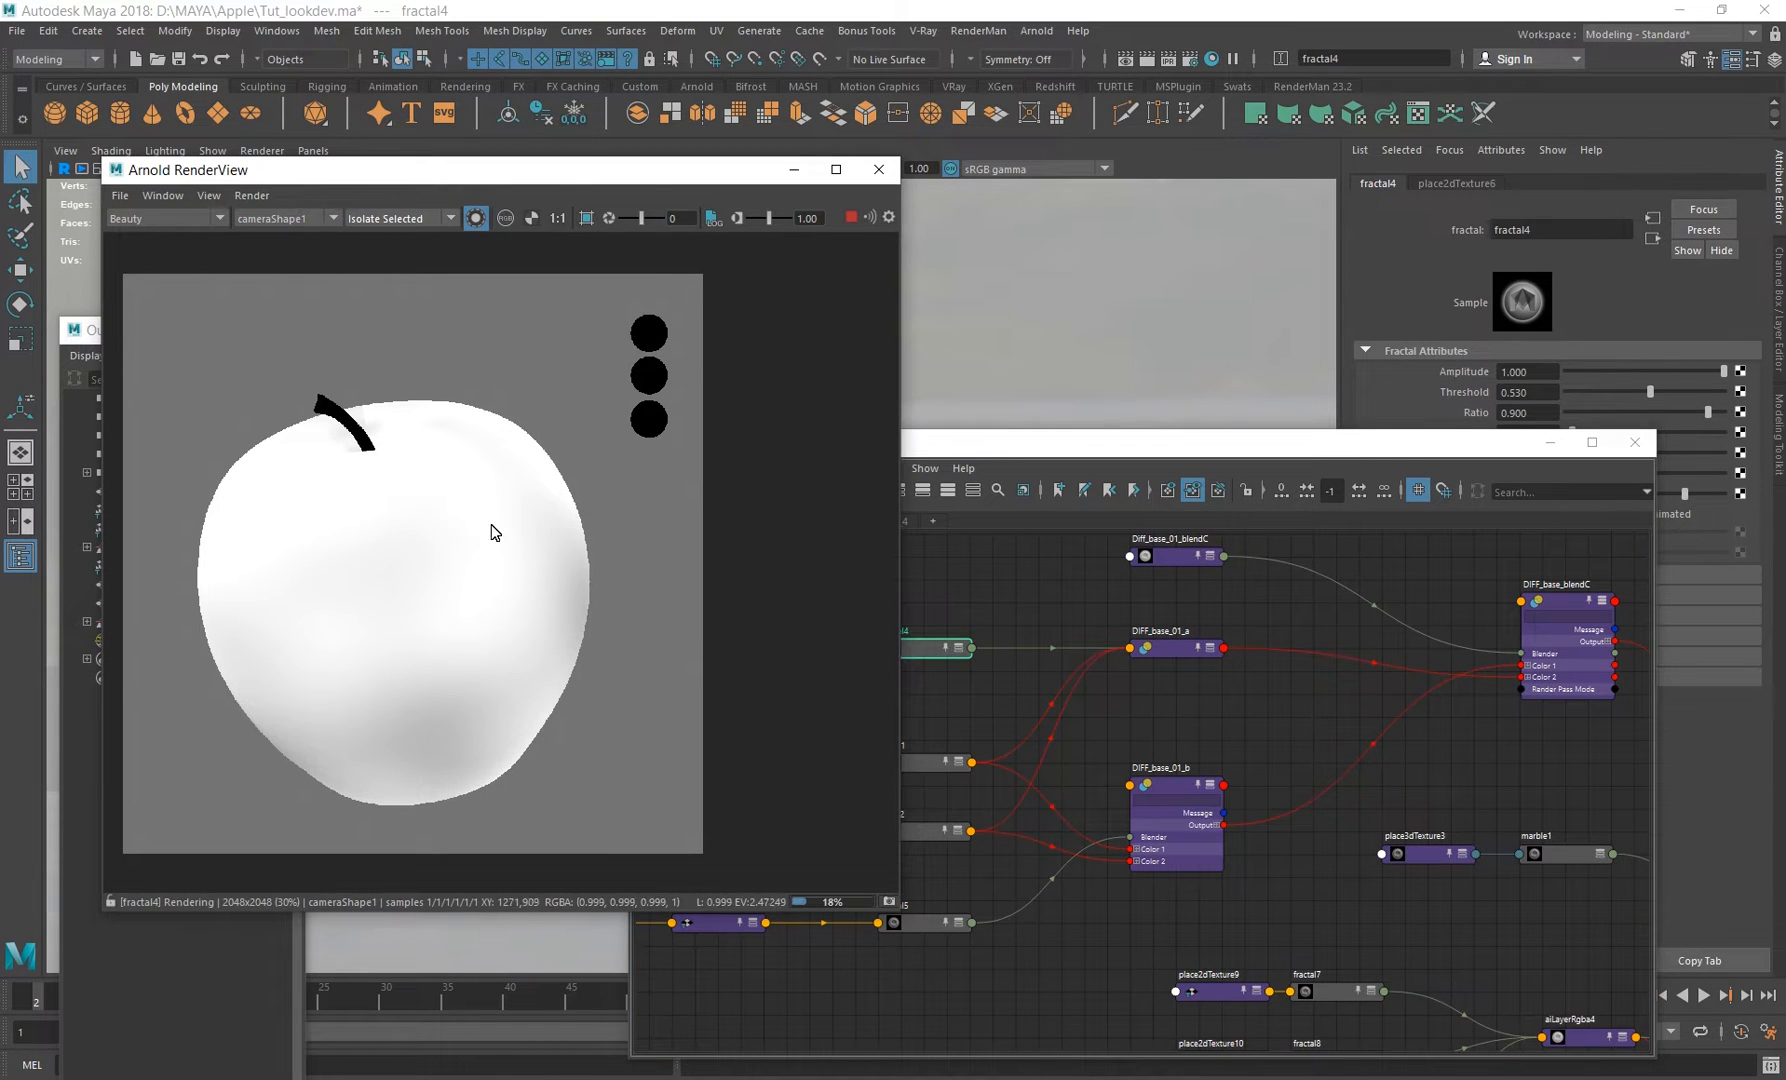
{"action": "left_click_drag", "start_coordinate": [641, 218], "coordinate": [638, 219]}
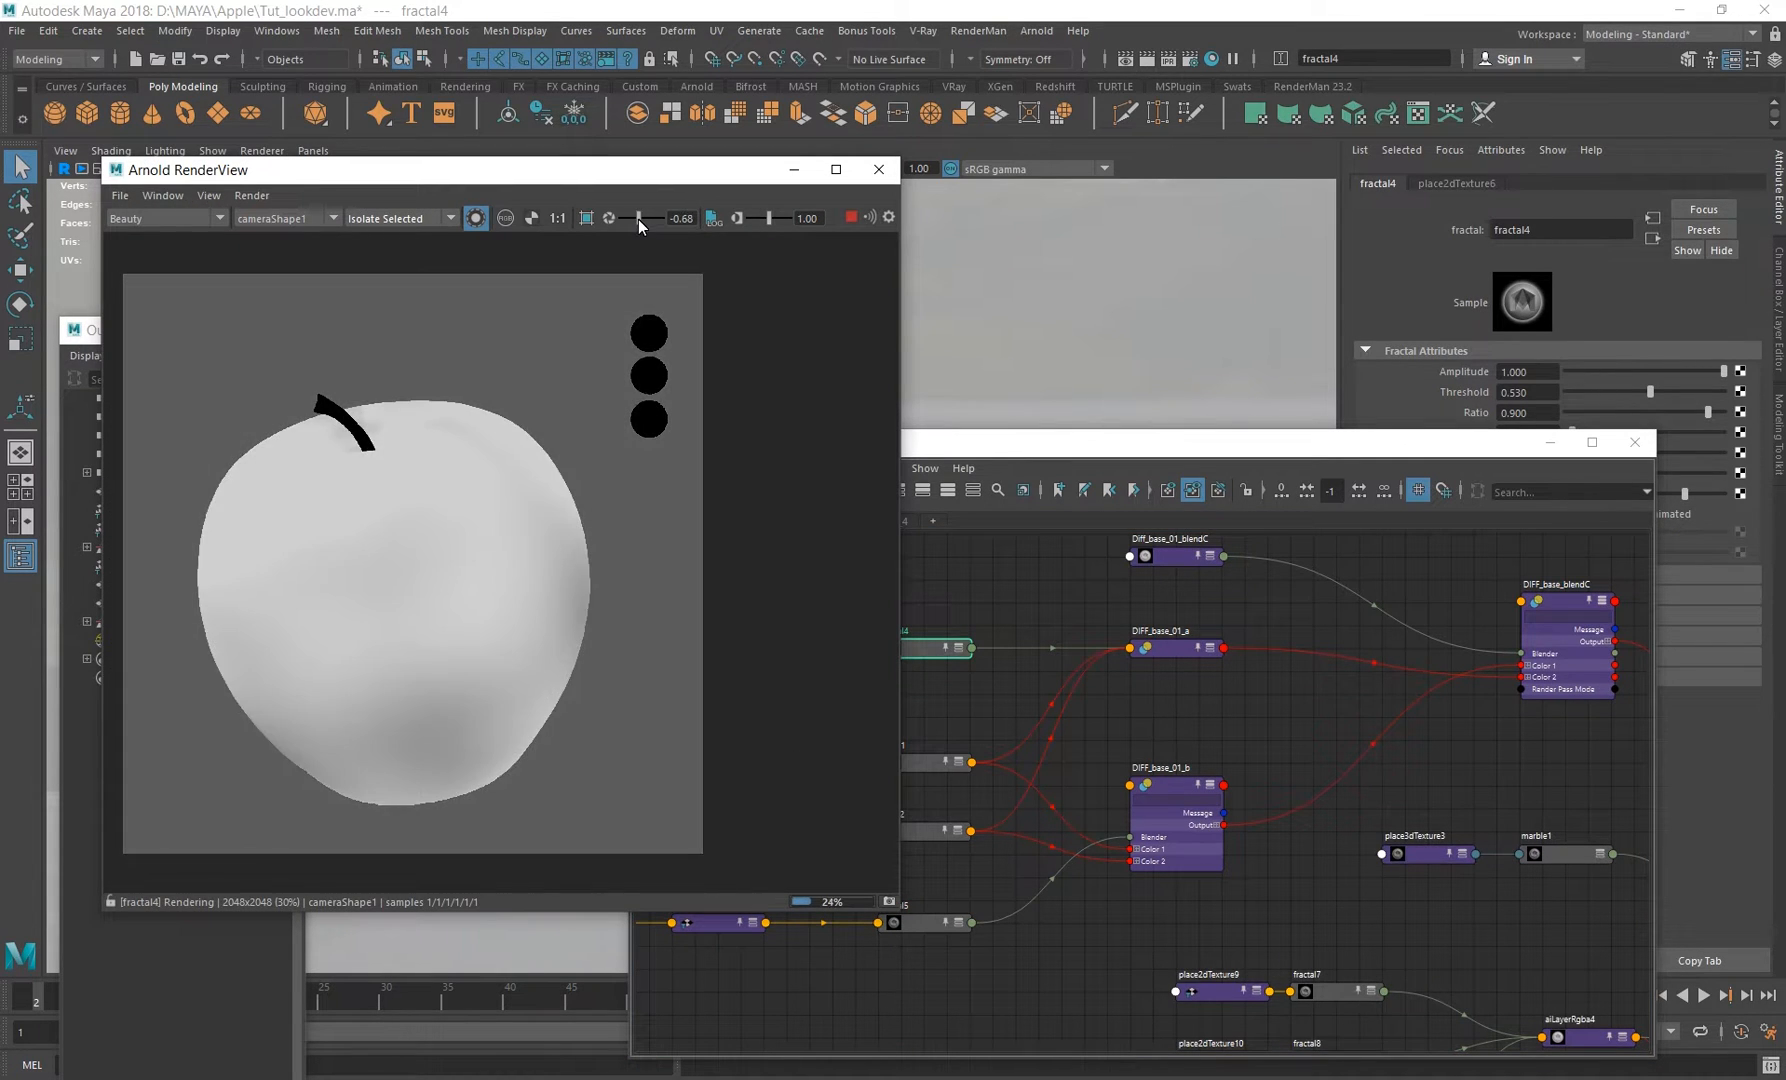
Select the aiFlat1 and aiFlat2 colours, and preview DIFF_base_01_a against its fractal4 mask.
{"action": "middle_click_drag", "start_coordinate": [1146, 686], "coordinate": [1153, 734], "text": "alt"}
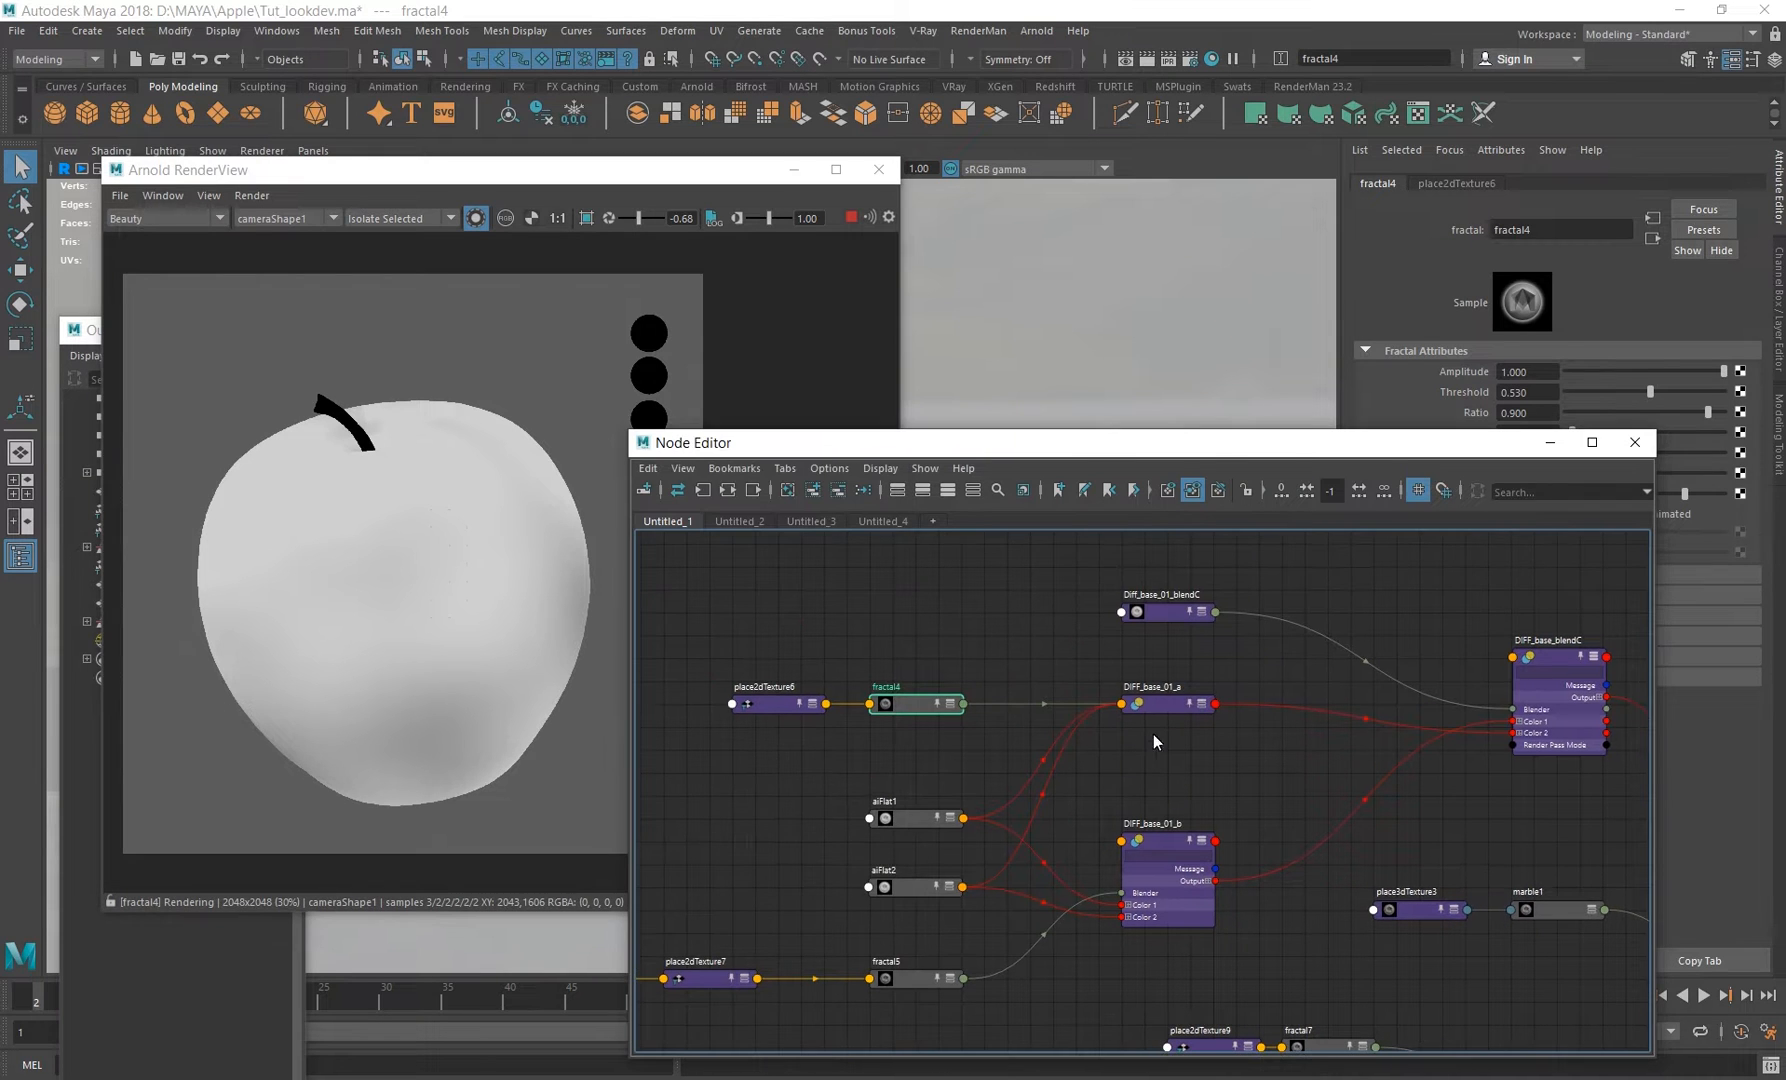
{"action": "left_click_drag", "start_coordinate": [915, 885], "coordinate": [917, 908]}
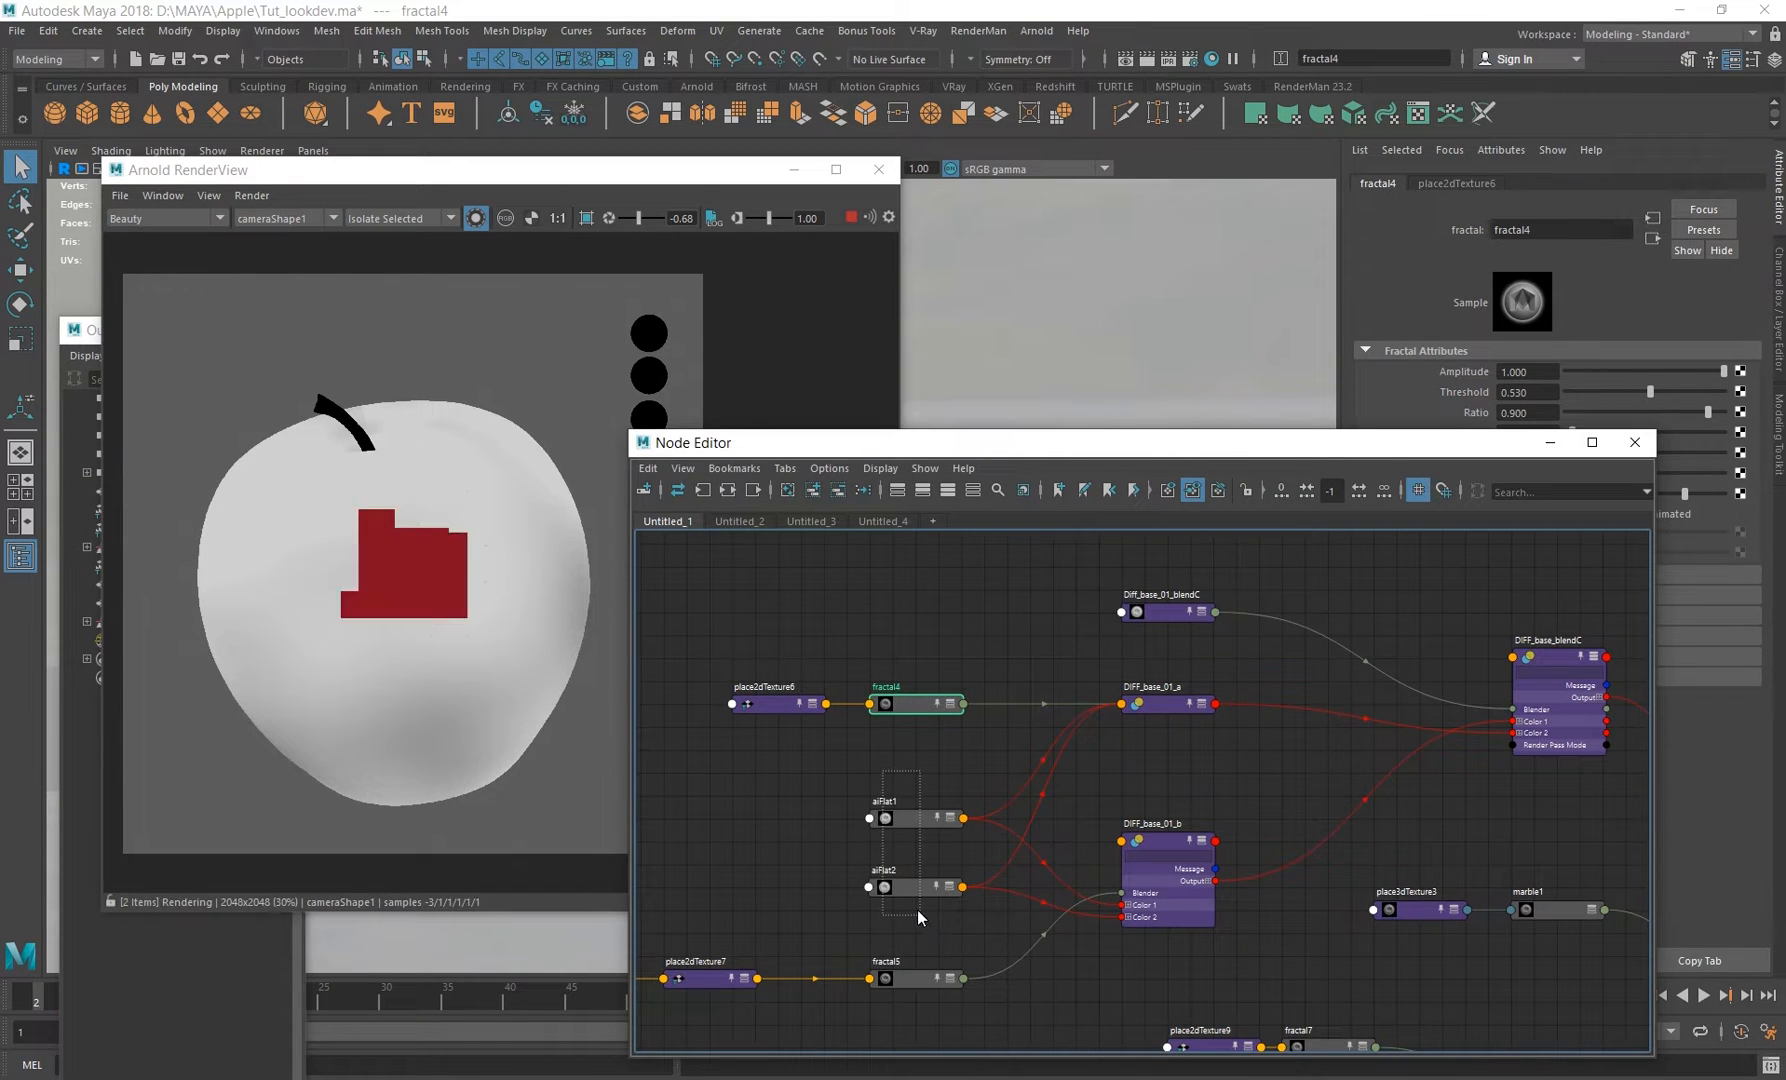
{"action": "left_click", "coordinate": [1171, 705]}
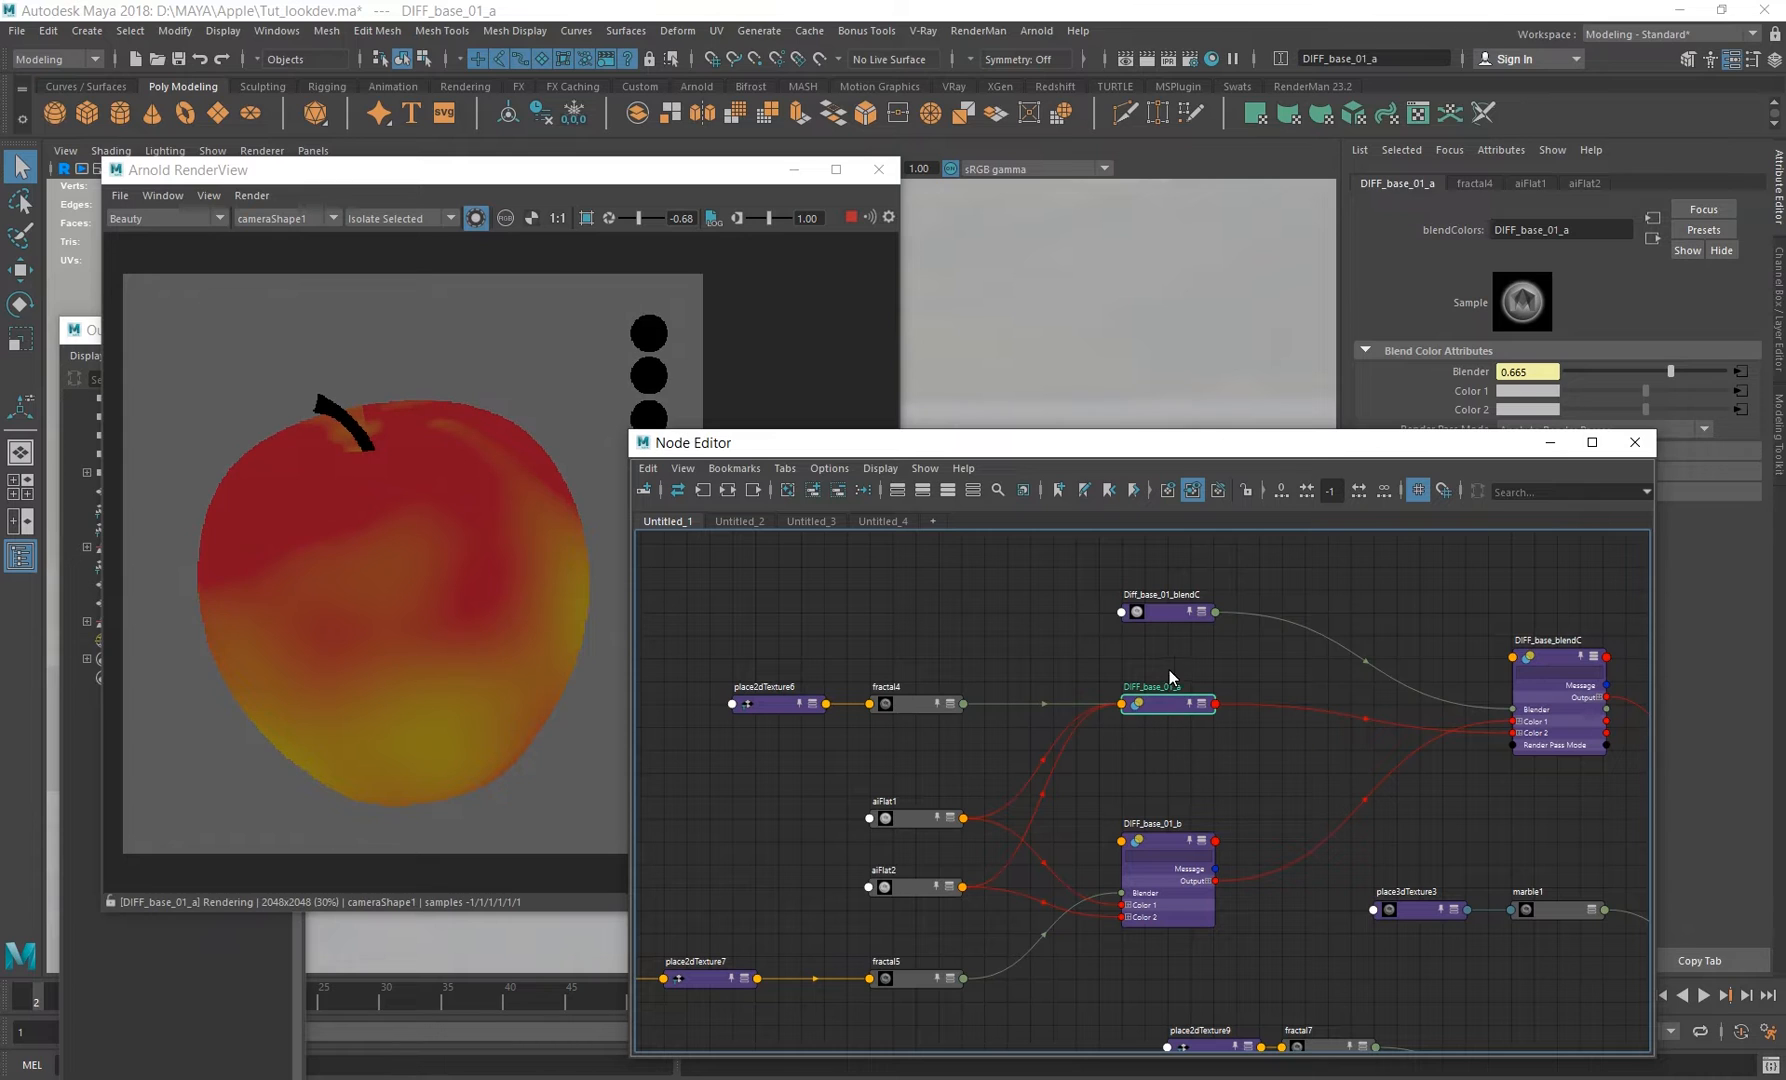
{"action": "left_click", "coordinate": [906, 703]}
{"action": "left_click", "coordinate": [1161, 707]}
{"action": "middle_click_drag", "start_coordinate": [1207, 753], "coordinate": [991, 746], "text": "alt"}
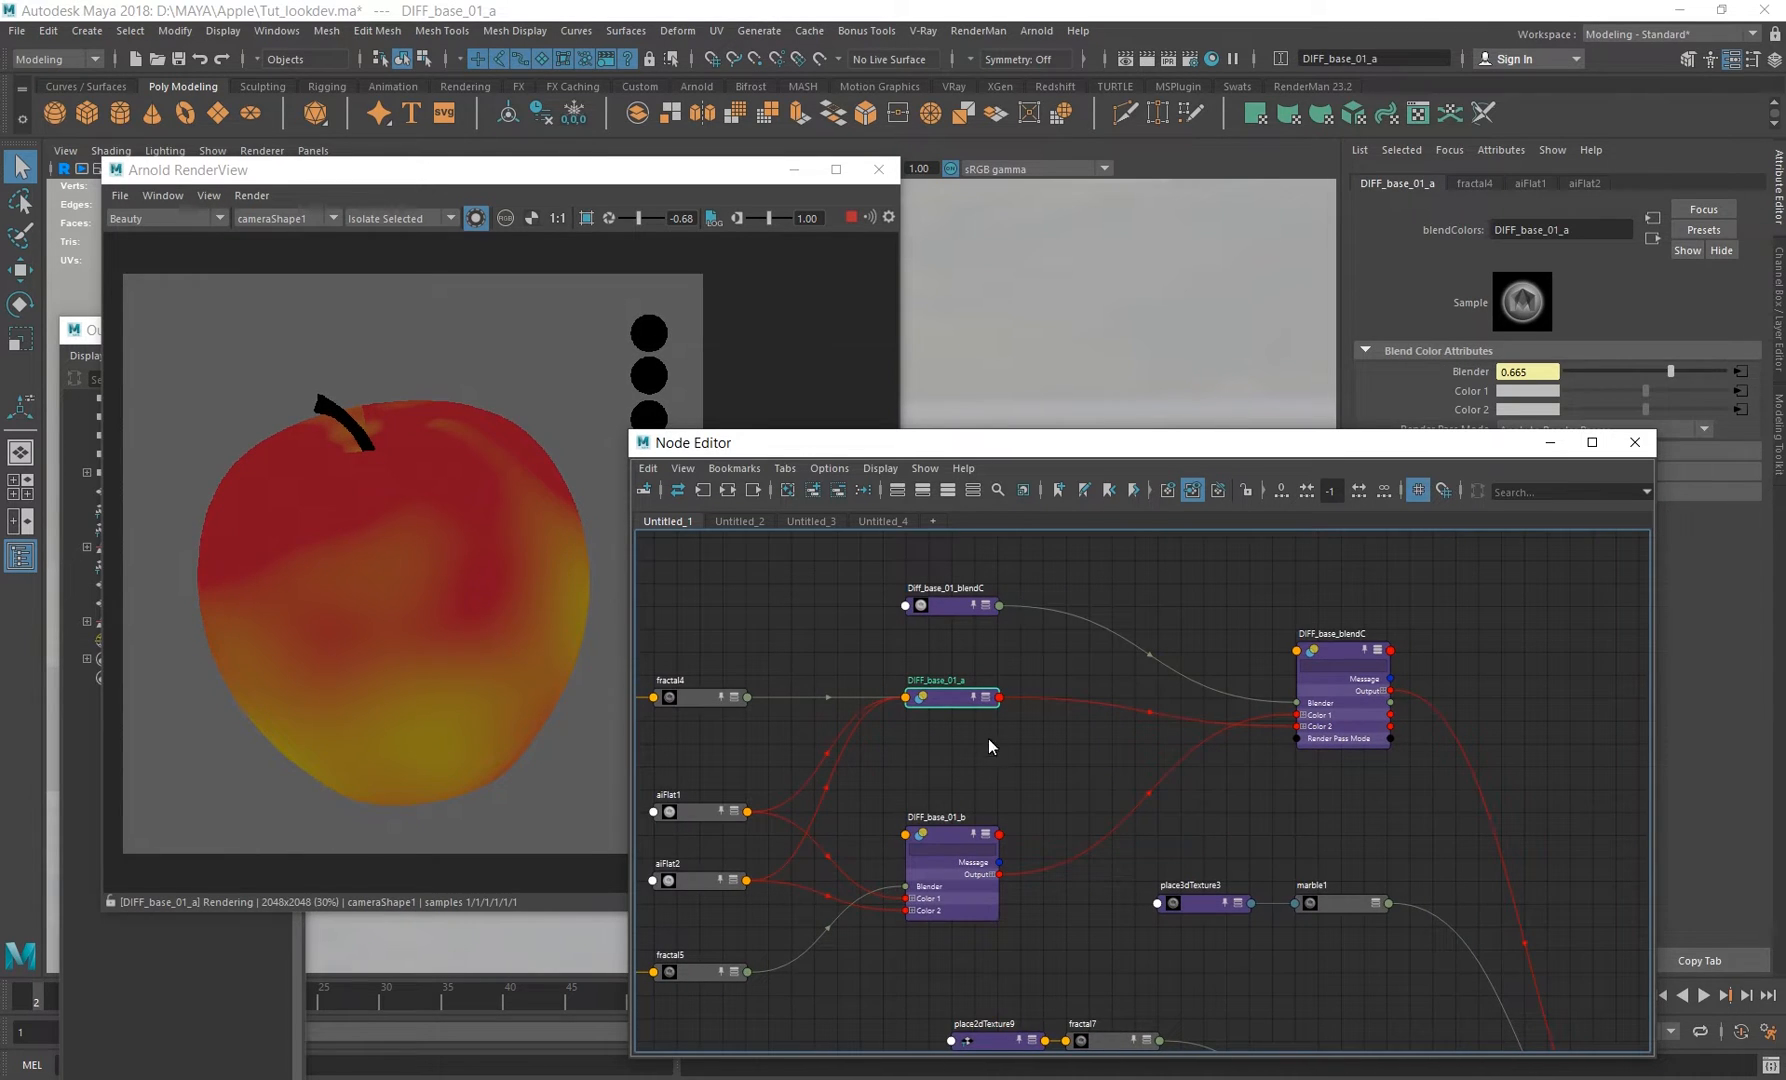
Preview the Diff_base_01_blendC vertex colour mask, followed by the DIFF_base_01_a and DIFF_base_01_b colour blends.
{"action": "left_click", "coordinate": [947, 615]}
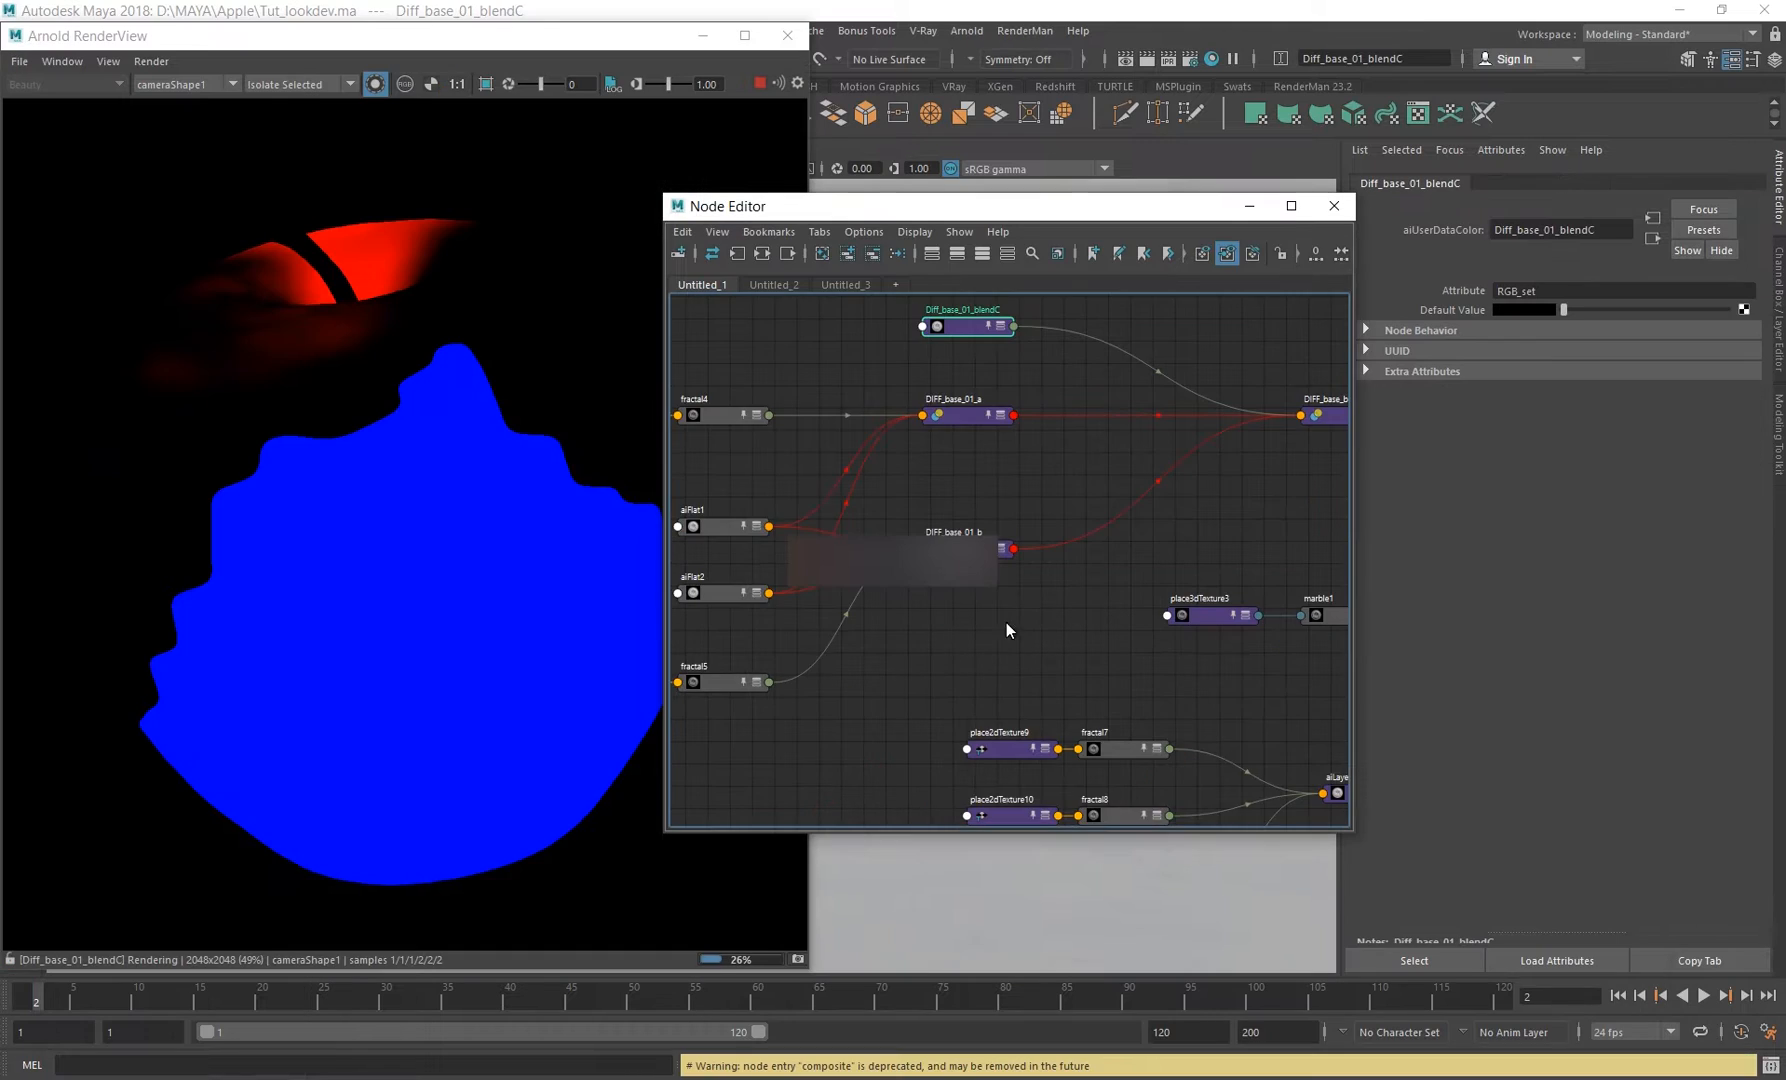
{"action": "middle_click_drag", "start_coordinate": [1006, 630], "coordinate": [920, 661], "text": "alt"}
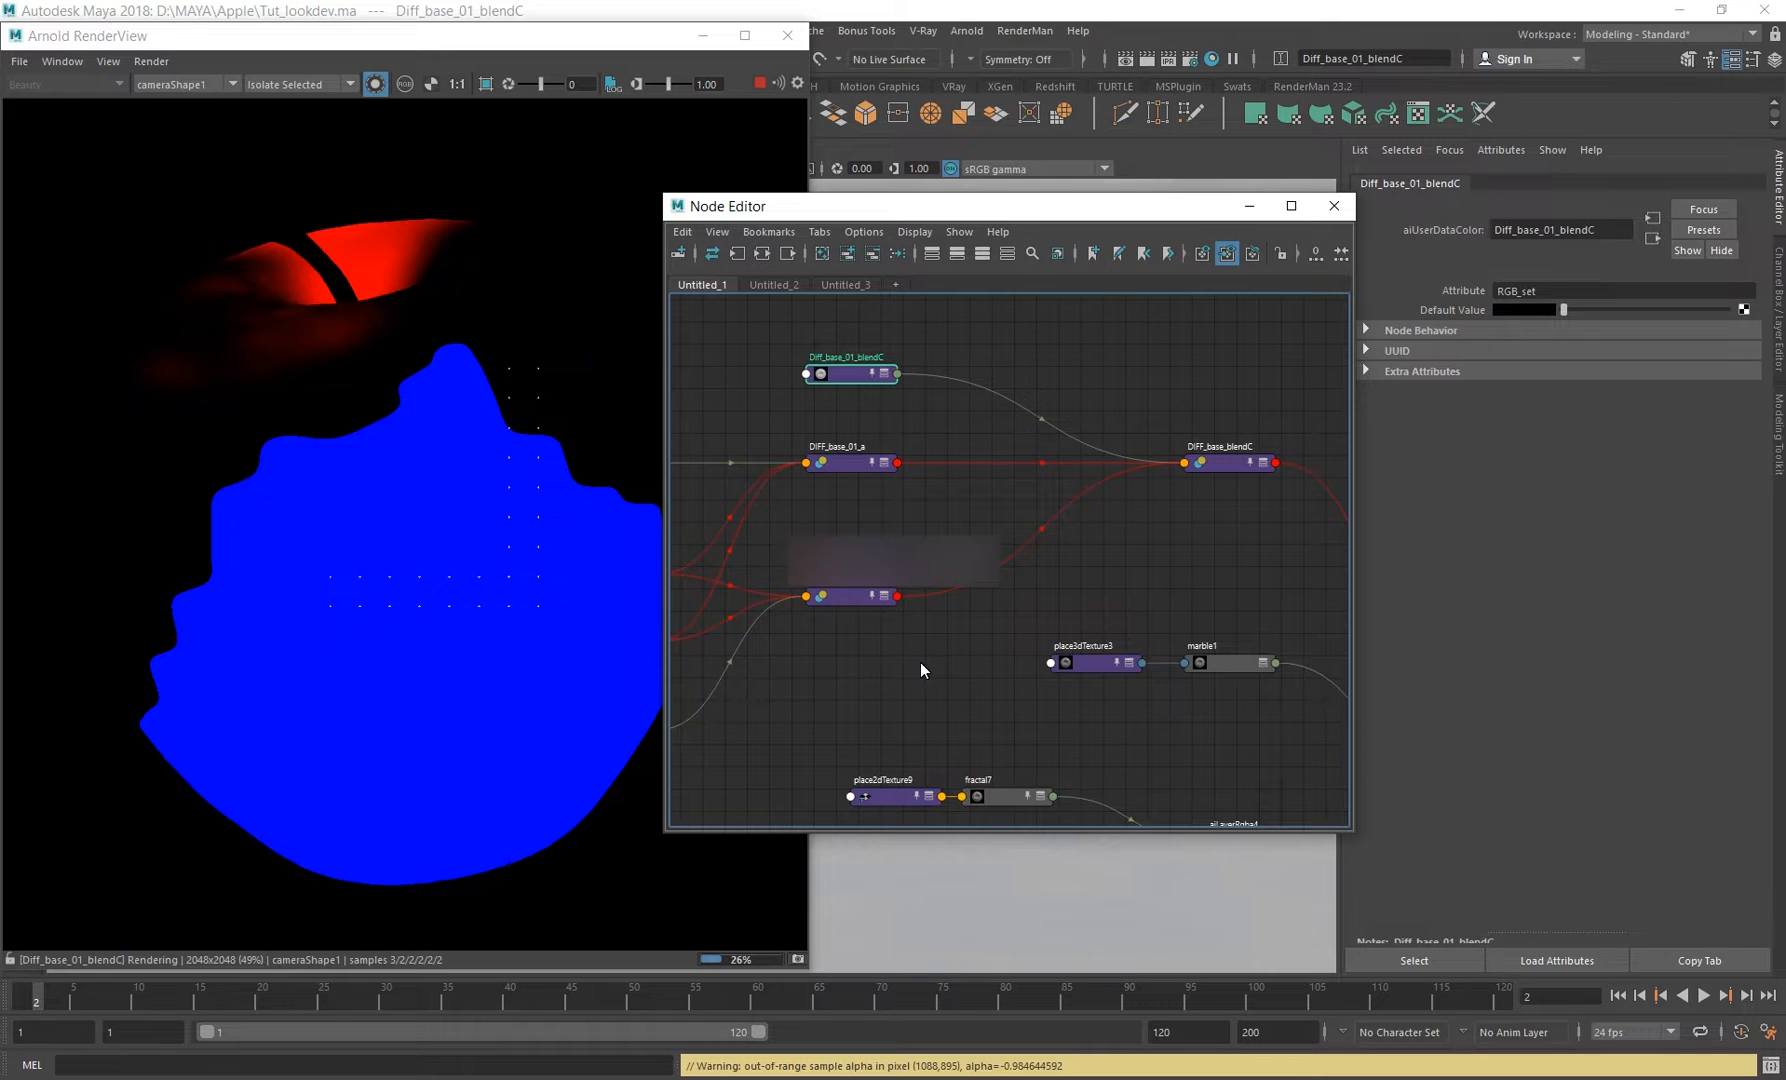
{"action": "left_click", "coordinate": [850, 463]}
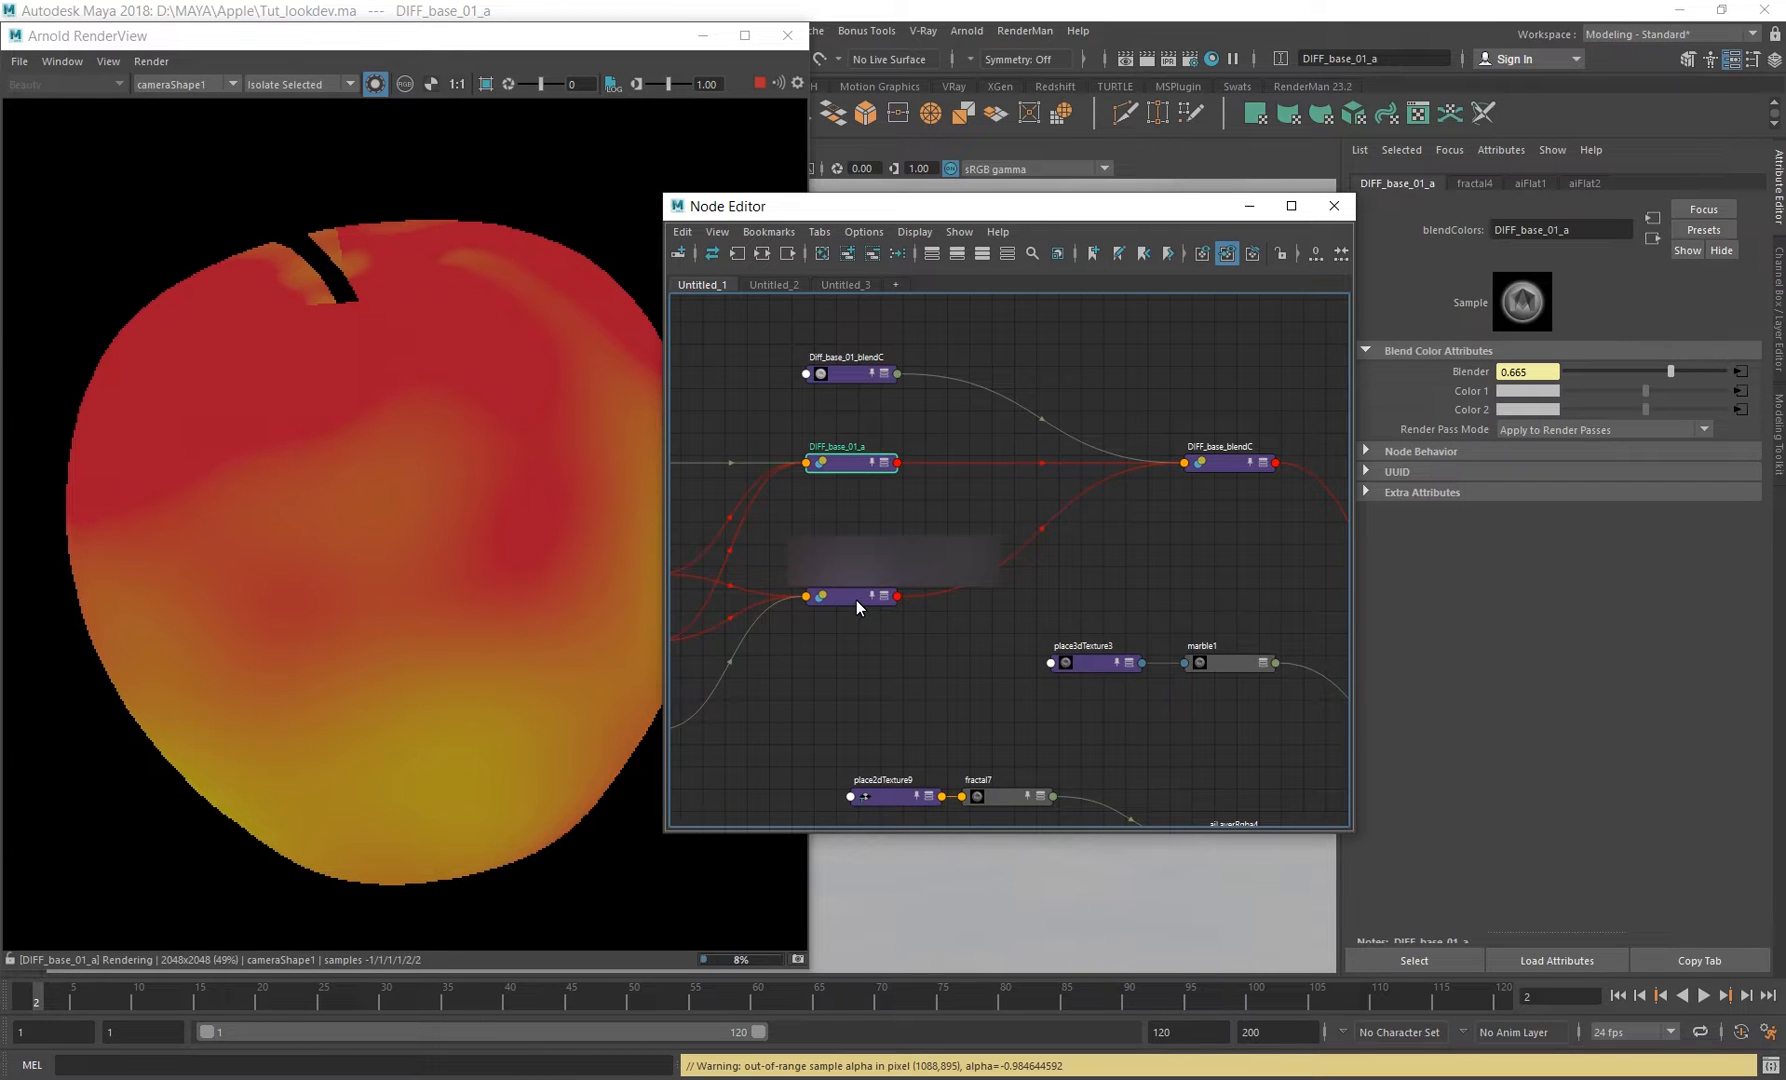
{"action": "left_click", "coordinate": [856, 601]}
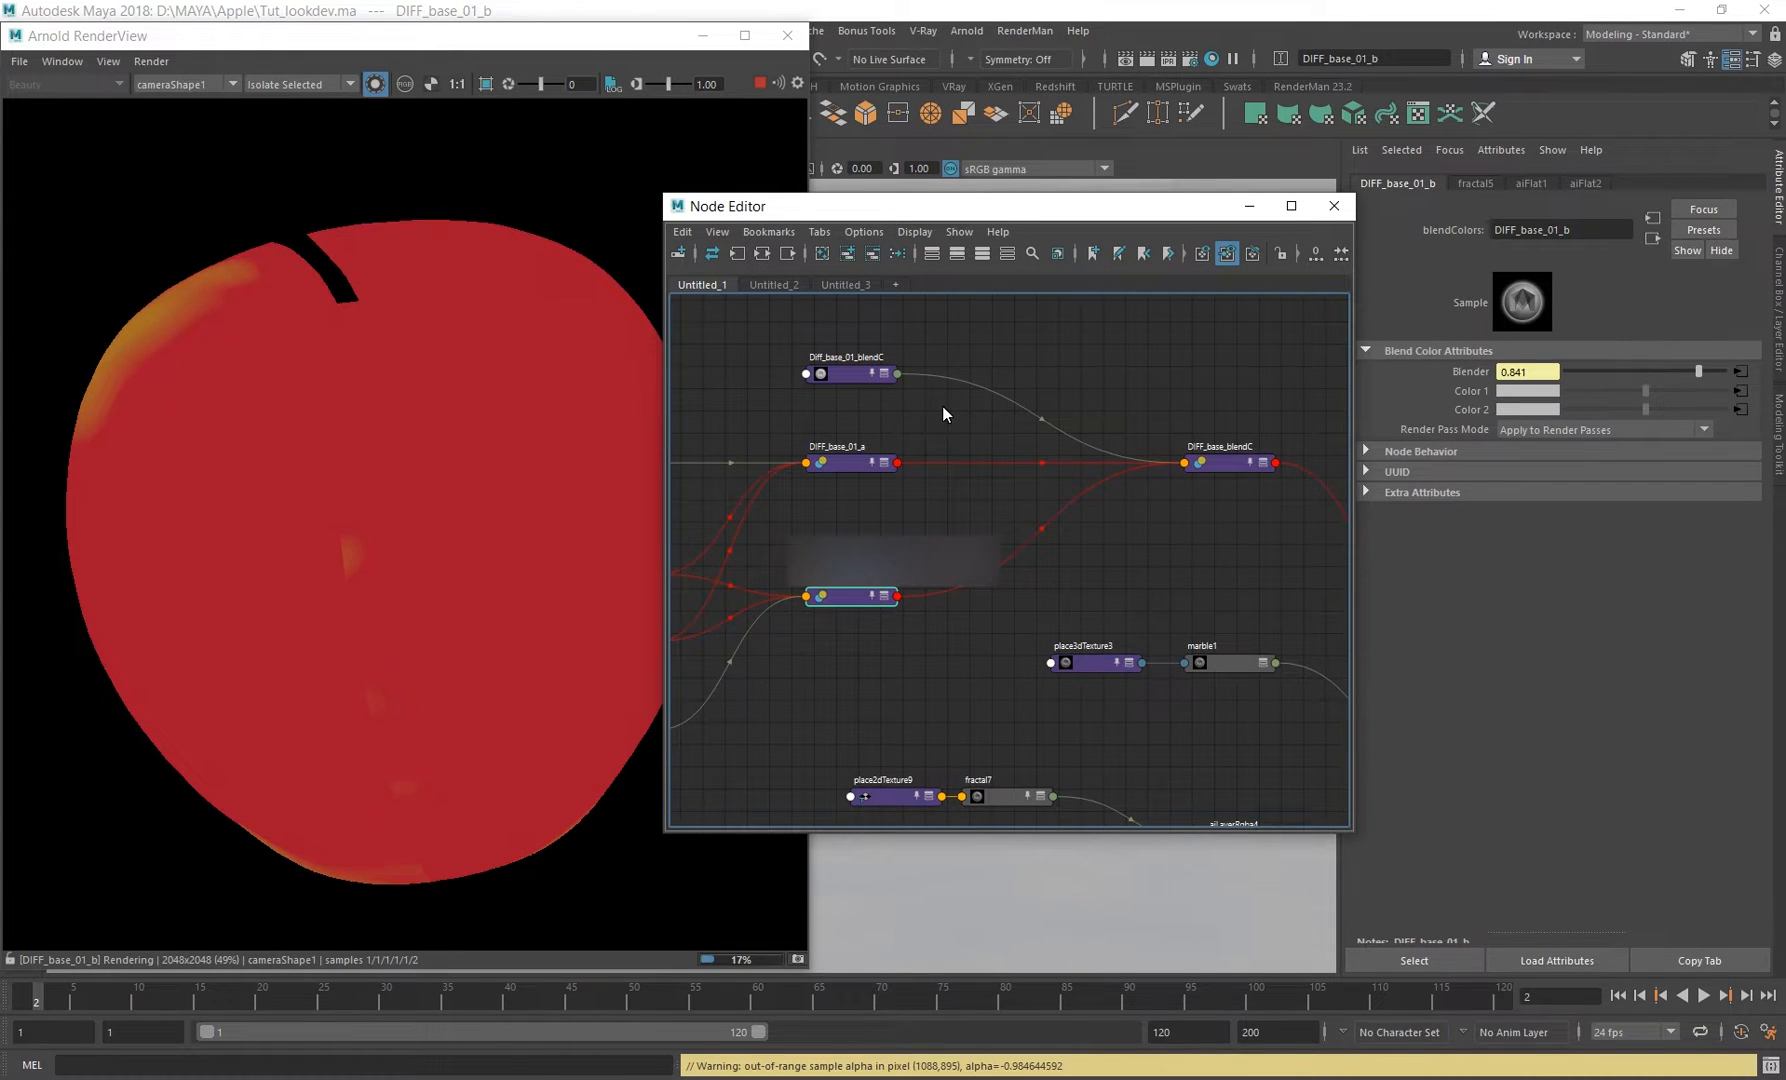
{"action": "middle_click_drag", "start_coordinate": [1143, 529], "coordinate": [1071, 544], "text": "alt"}
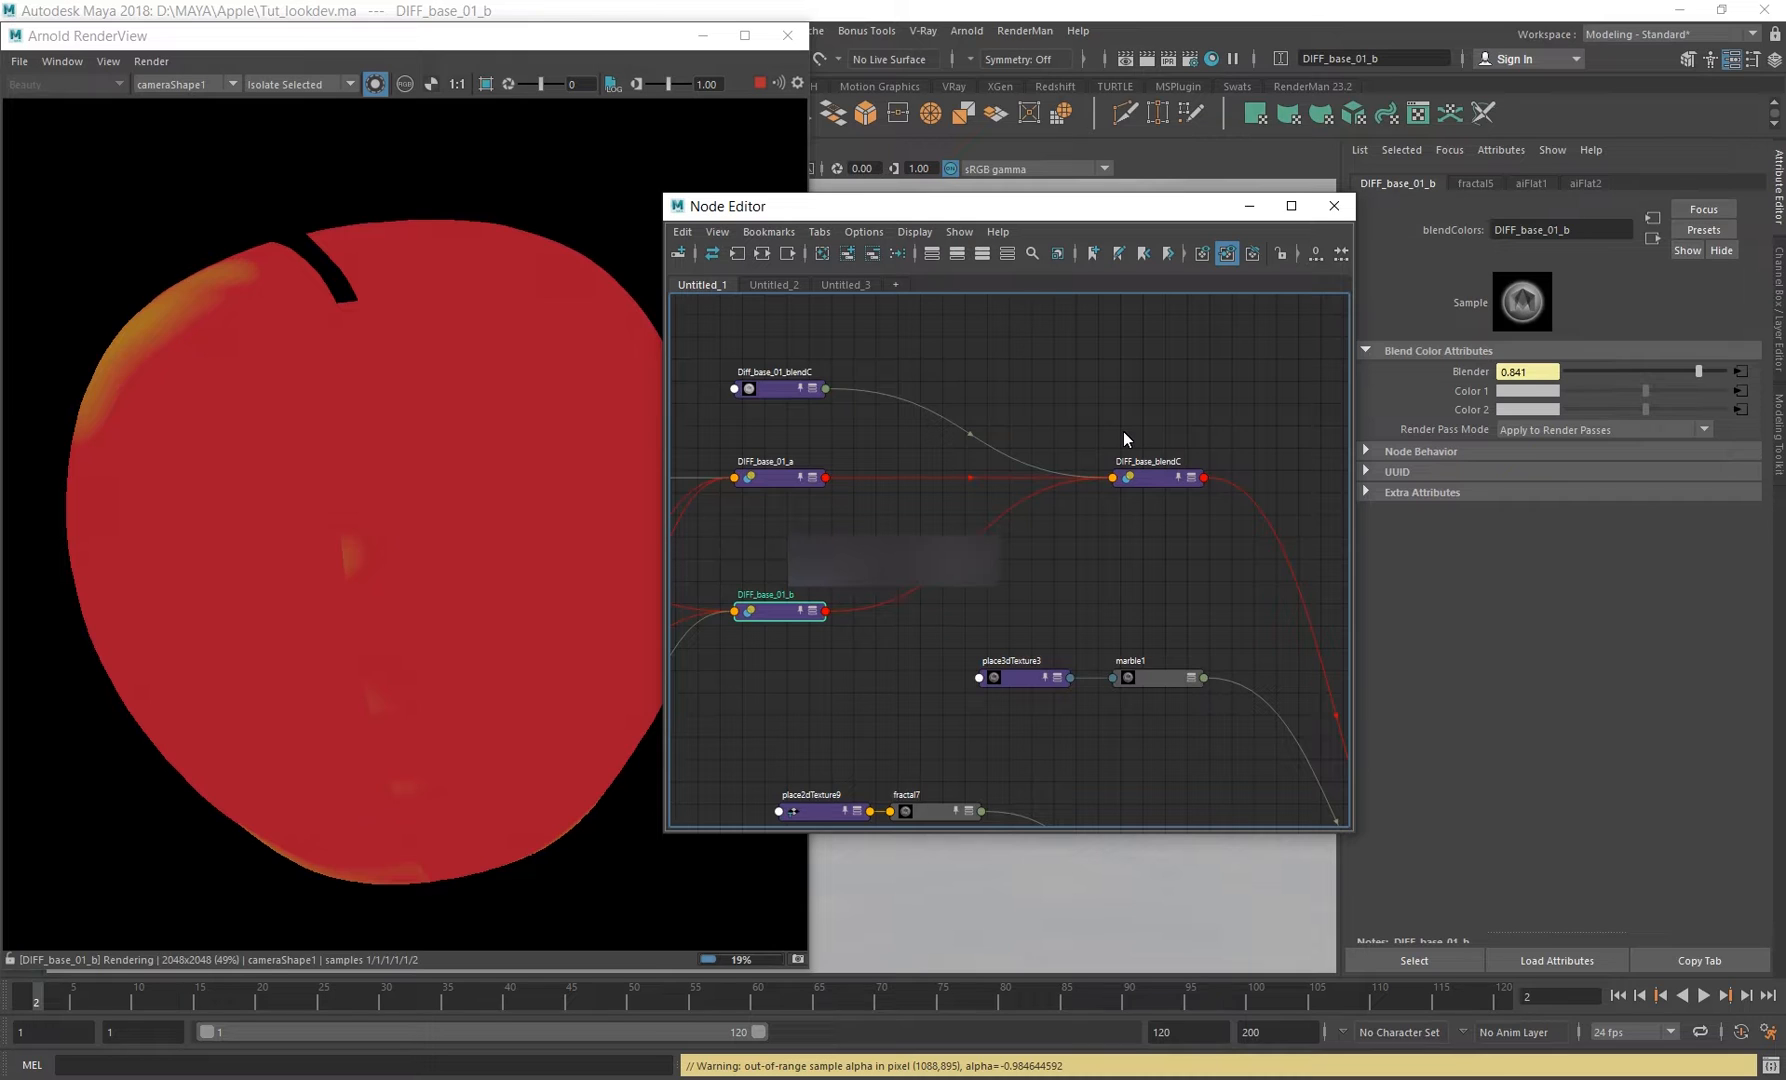
Compare the Diff_base_01_blendC mask with both base blends again and trace the nodes feeding DIFF_base_01_b.
{"action": "left_click", "coordinate": [785, 388]}
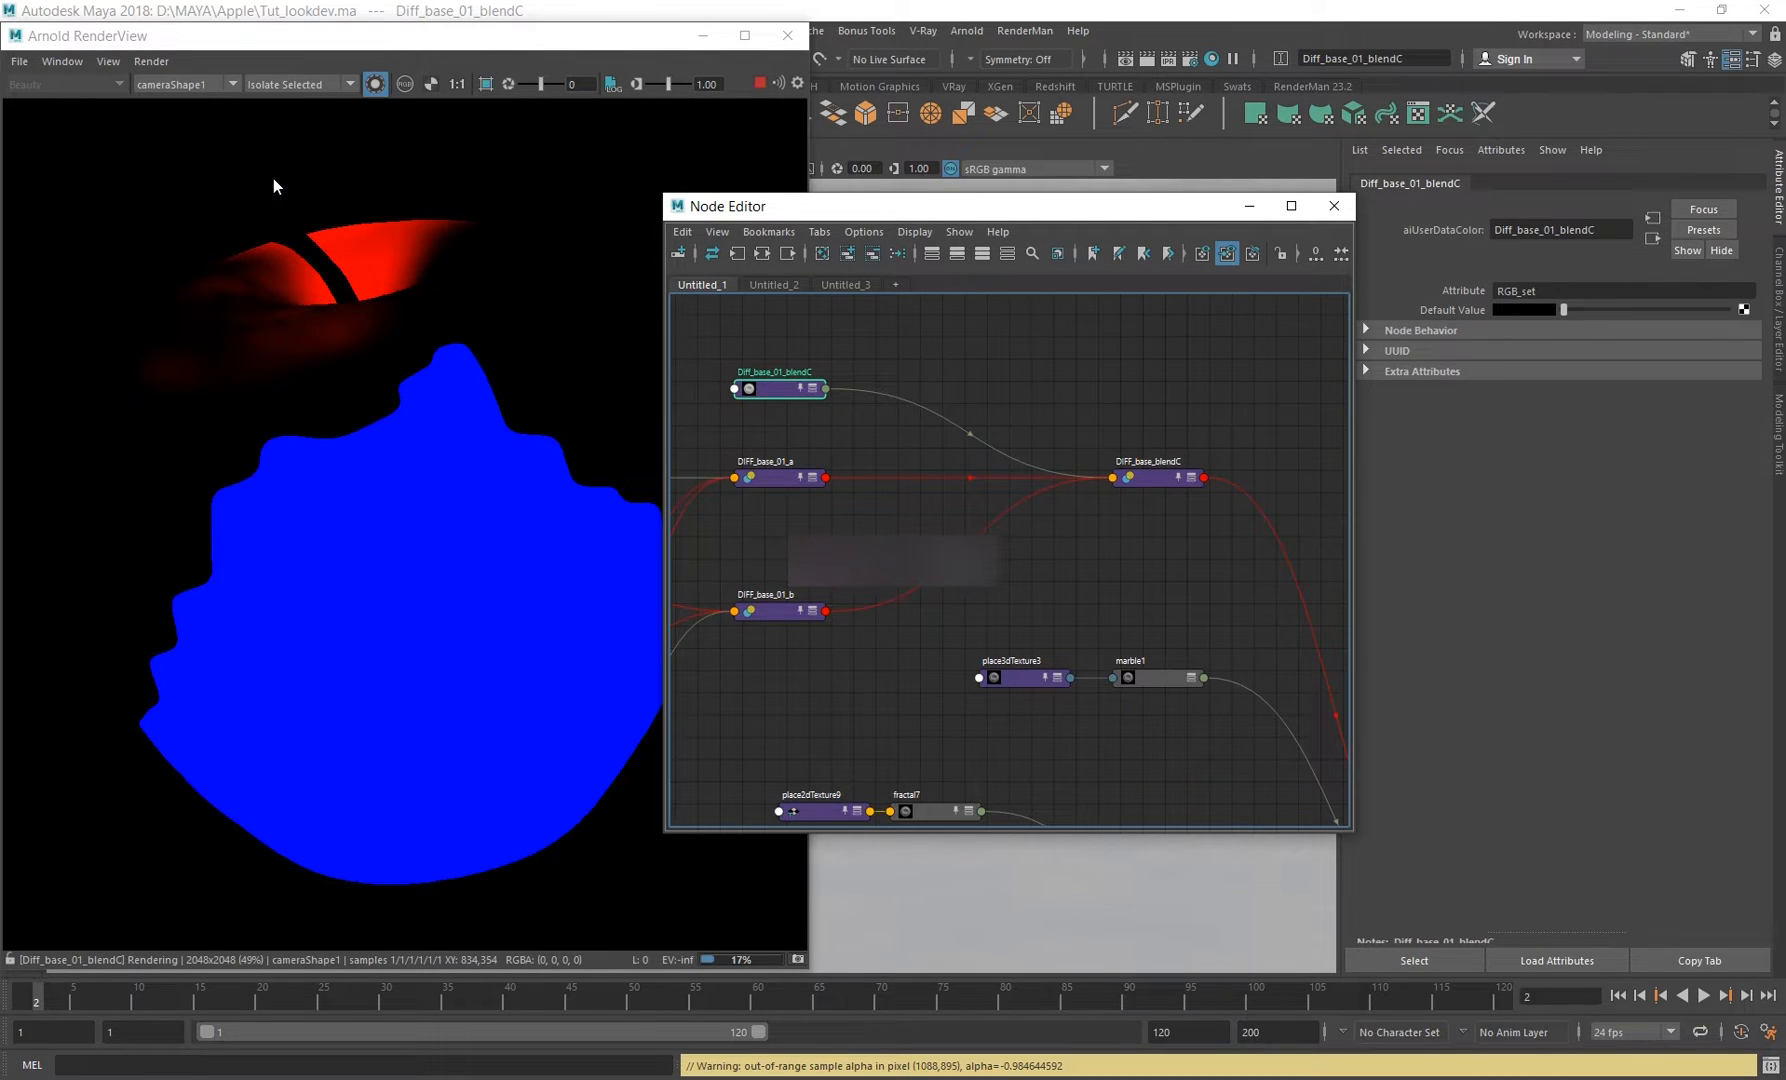
{"action": "middle_click_drag", "start_coordinate": [874, 431], "coordinate": [1007, 404], "text": "alt"}
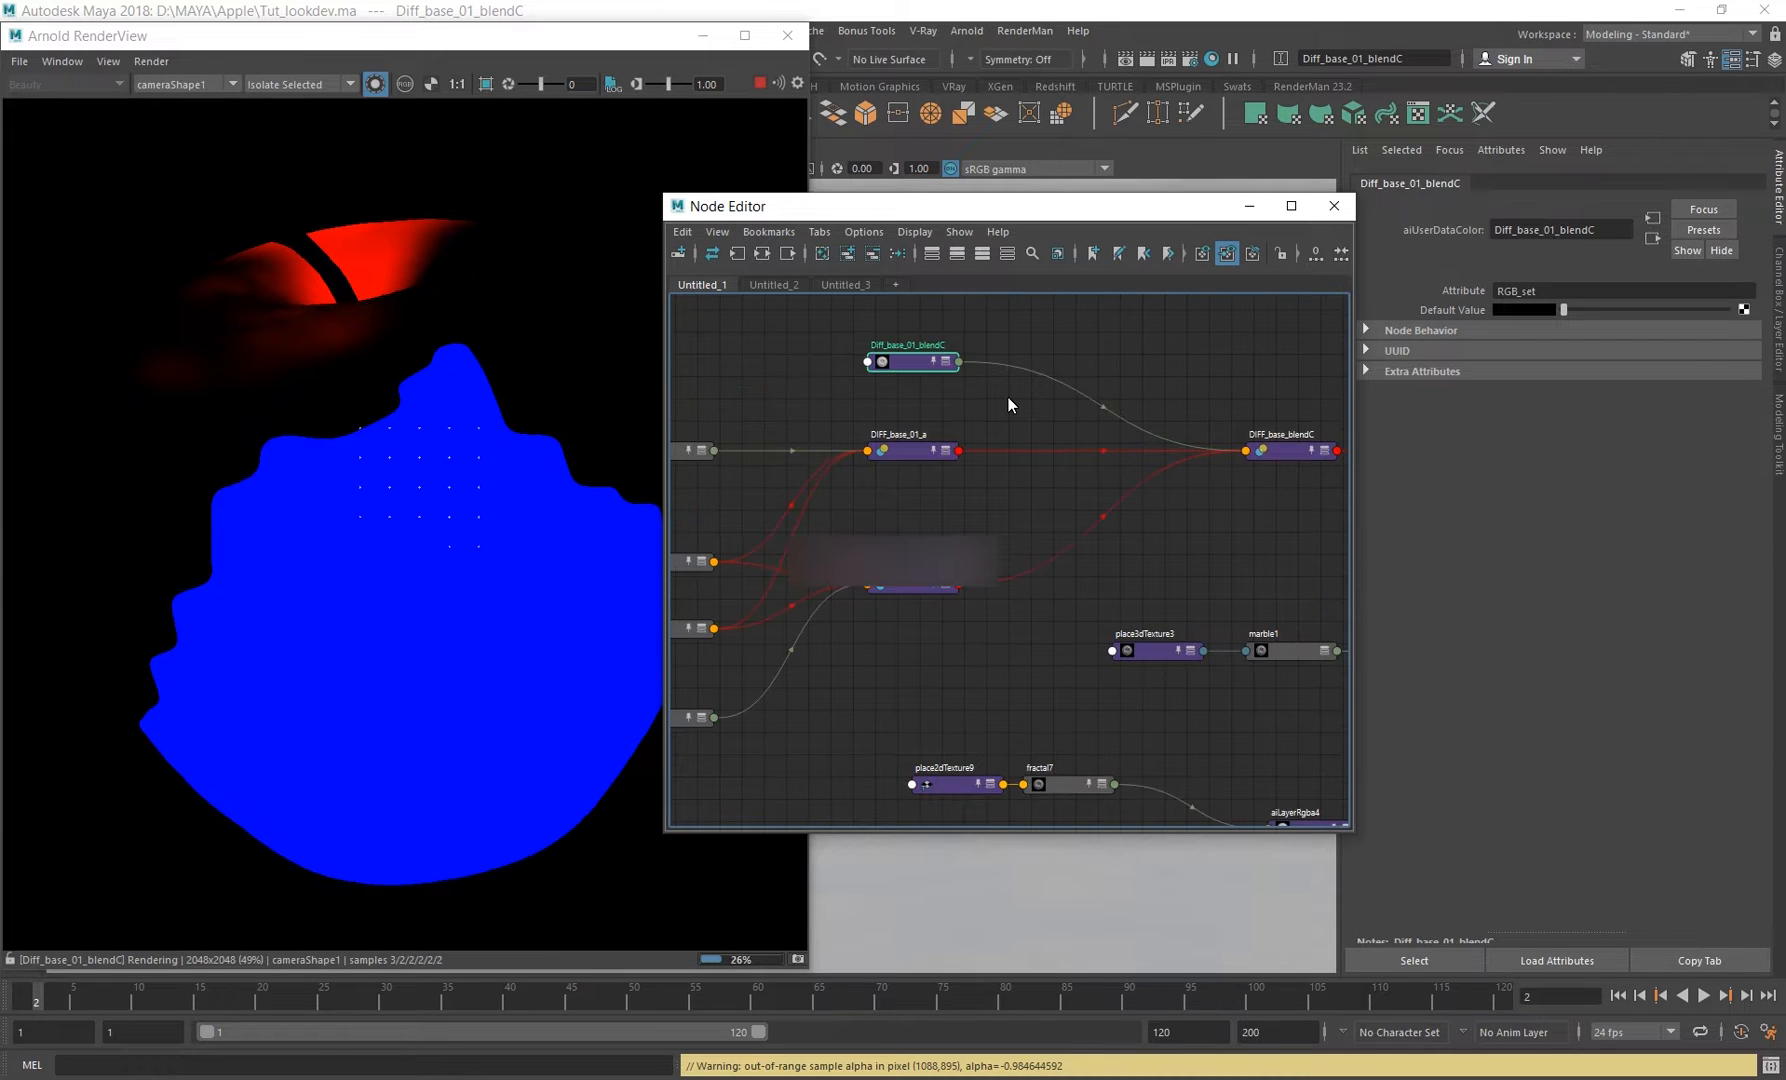
{"action": "left_click", "coordinate": [894, 446]}
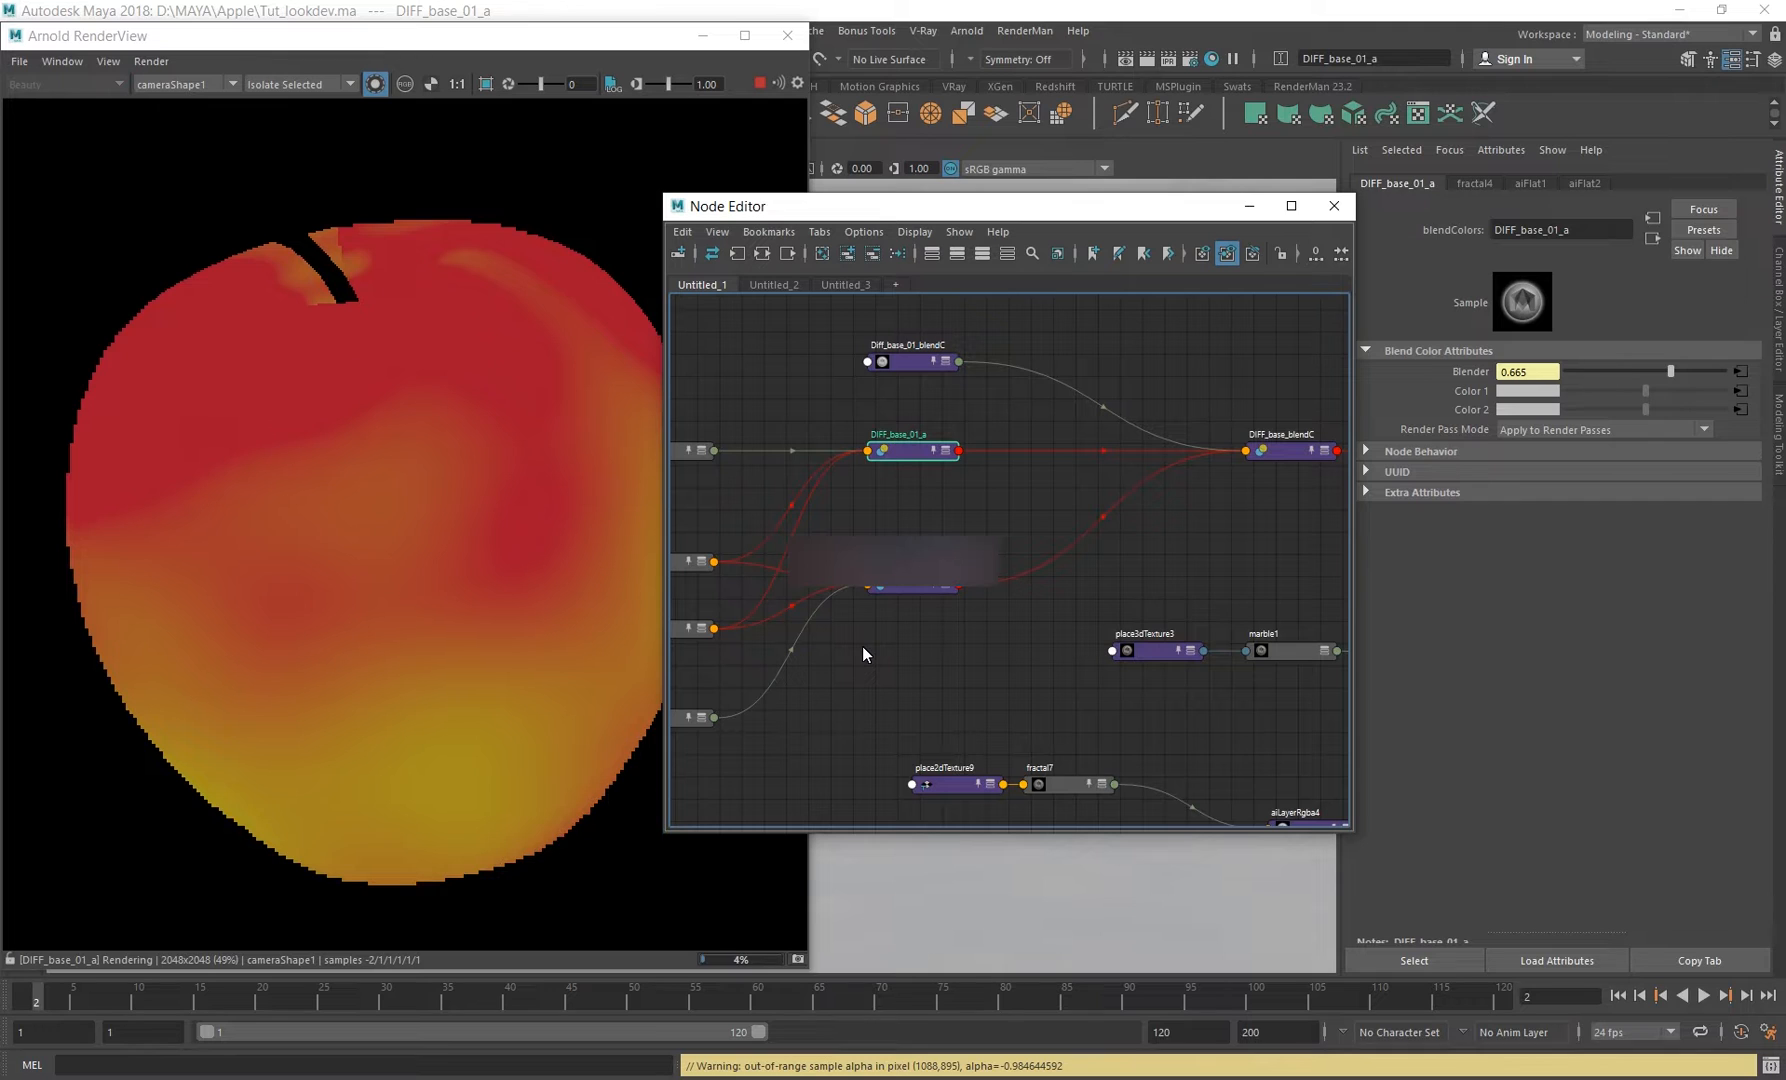
{"action": "left_click", "coordinate": [889, 590]}
{"action": "middle_click_drag", "start_coordinate": [824, 673], "coordinate": [957, 592], "text": "alt"}
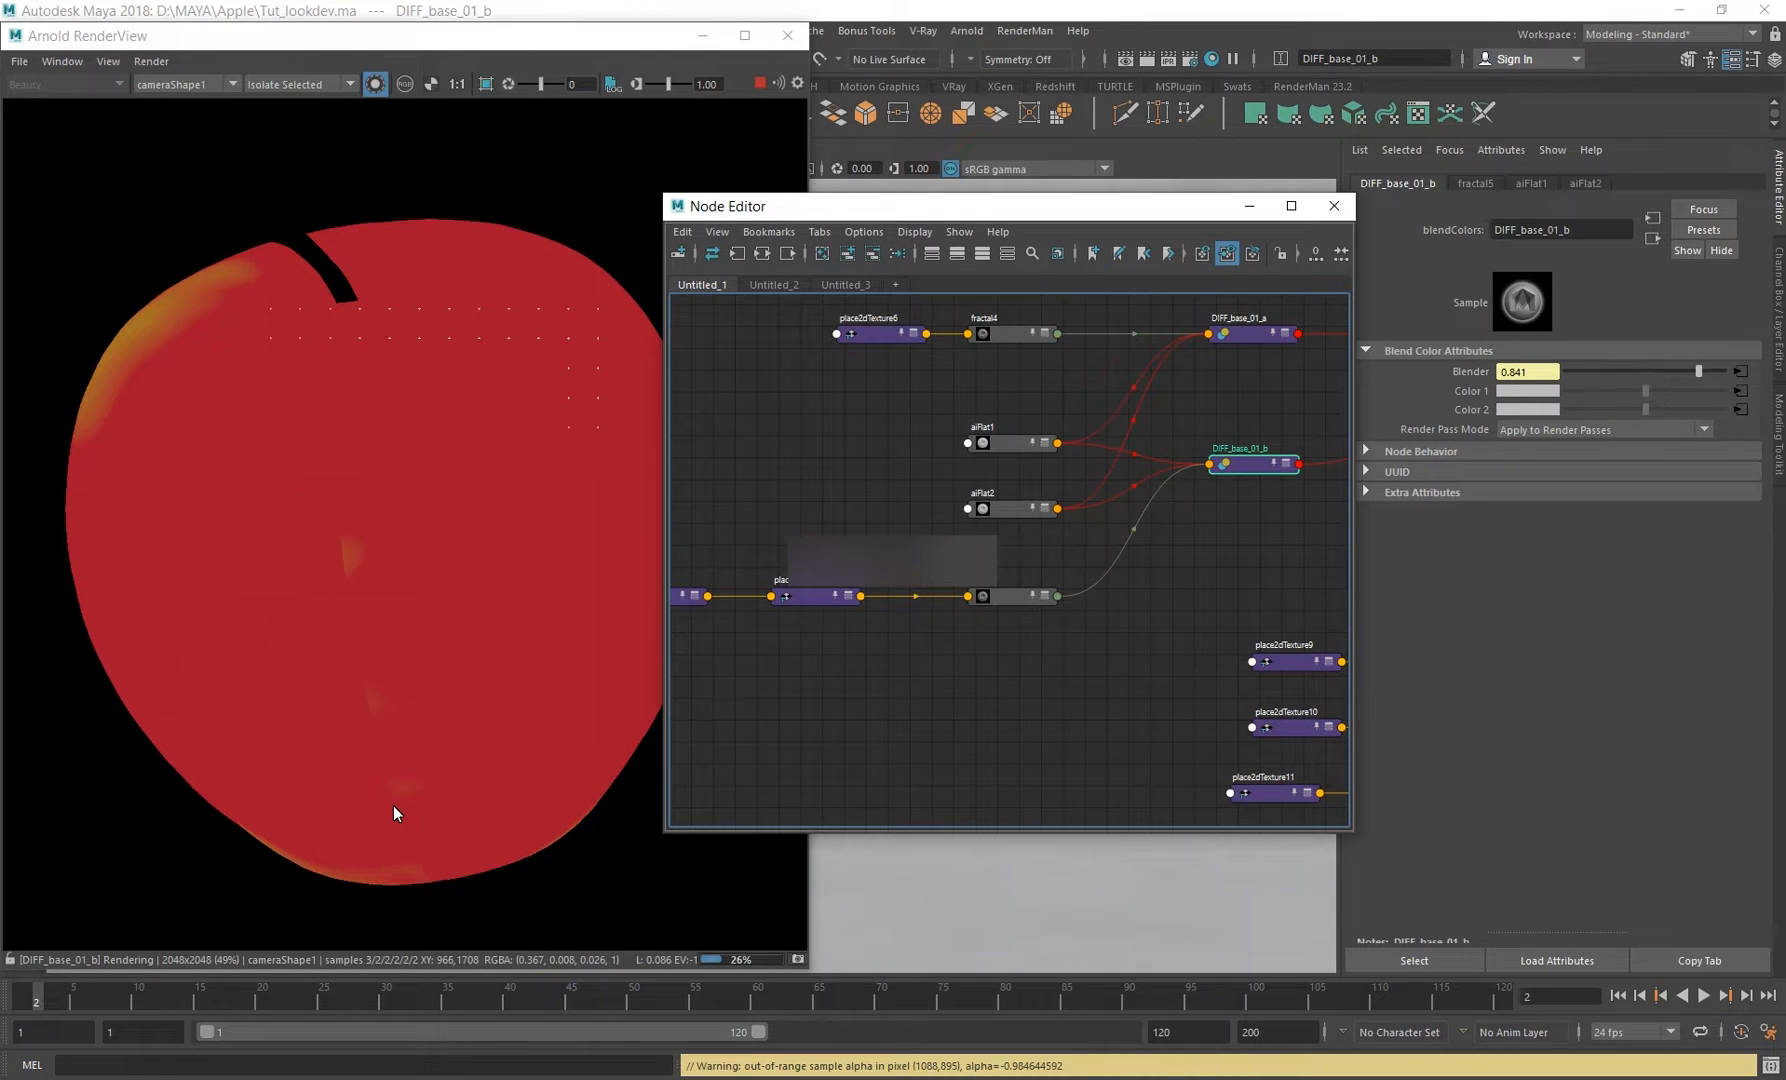
{"action": "middle_click_drag", "start_coordinate": [882, 688], "coordinate": [885, 735], "text": "alt"}
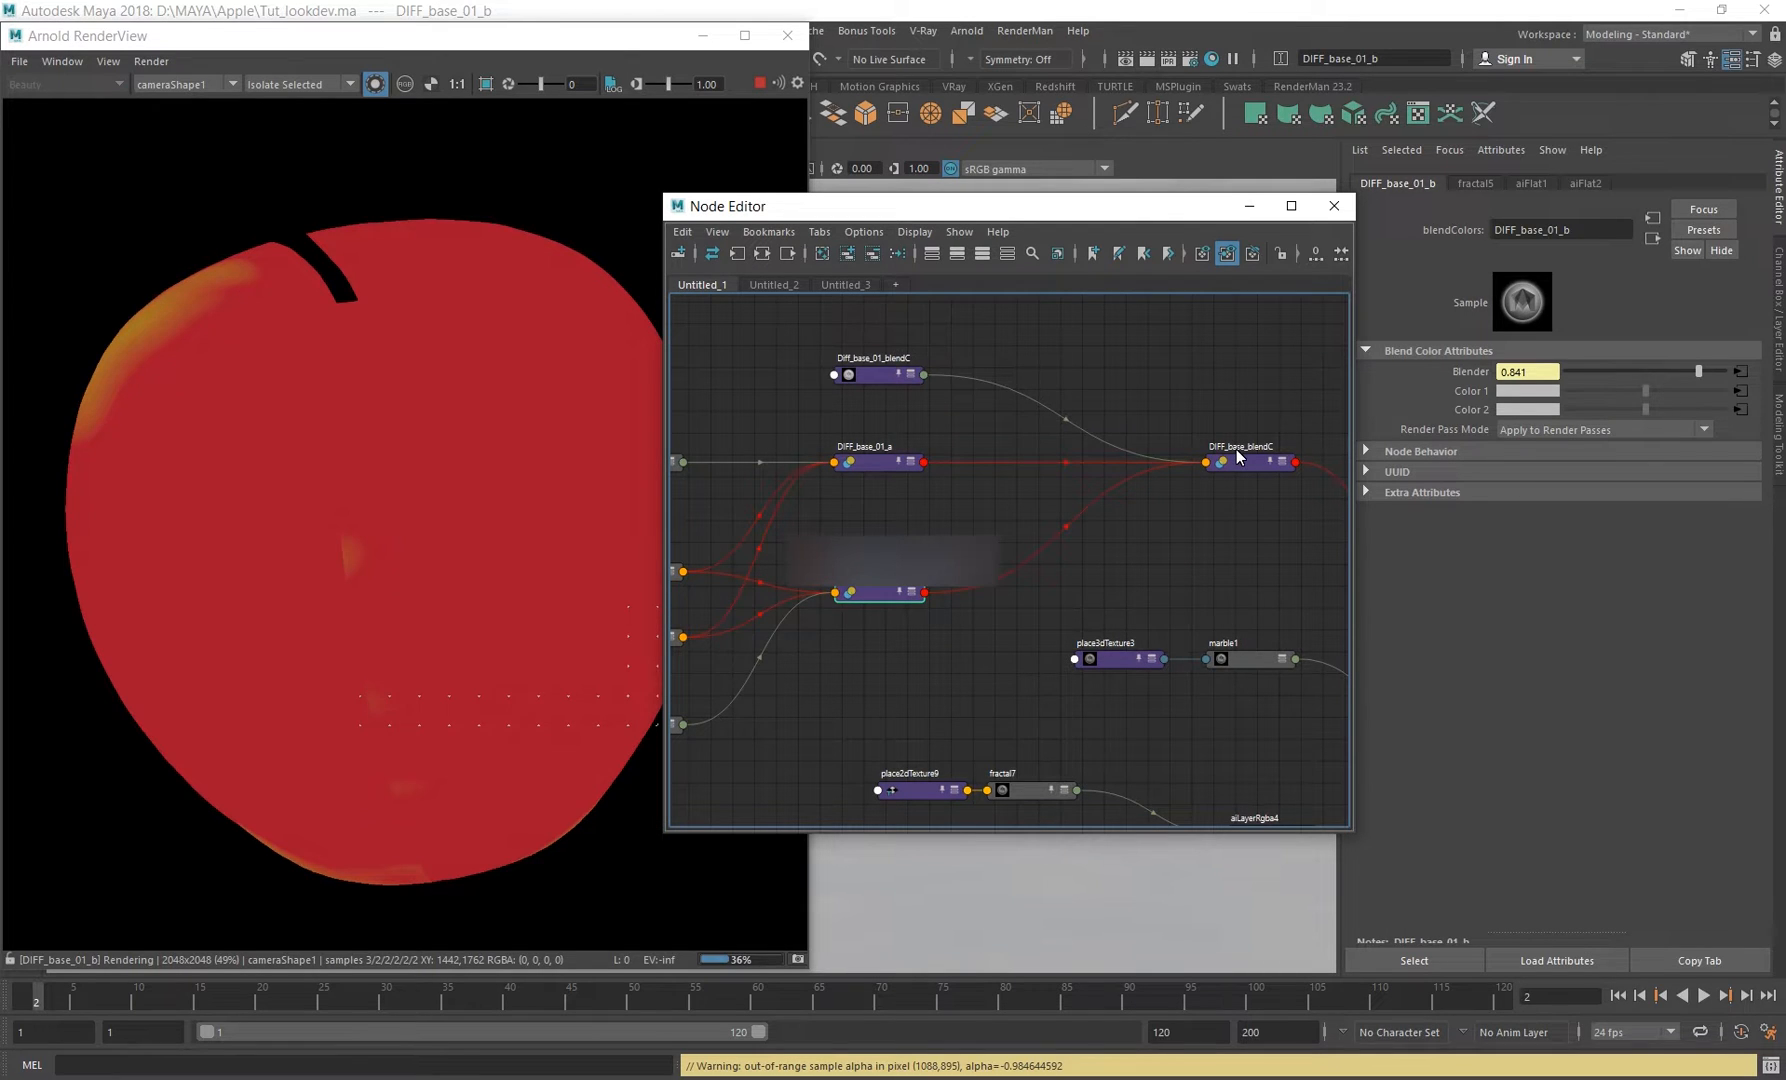
Preview the combined DIFF_base_blendC result and examine the colour transition around the apple's stem.
{"action": "left_click", "coordinate": [1238, 460]}
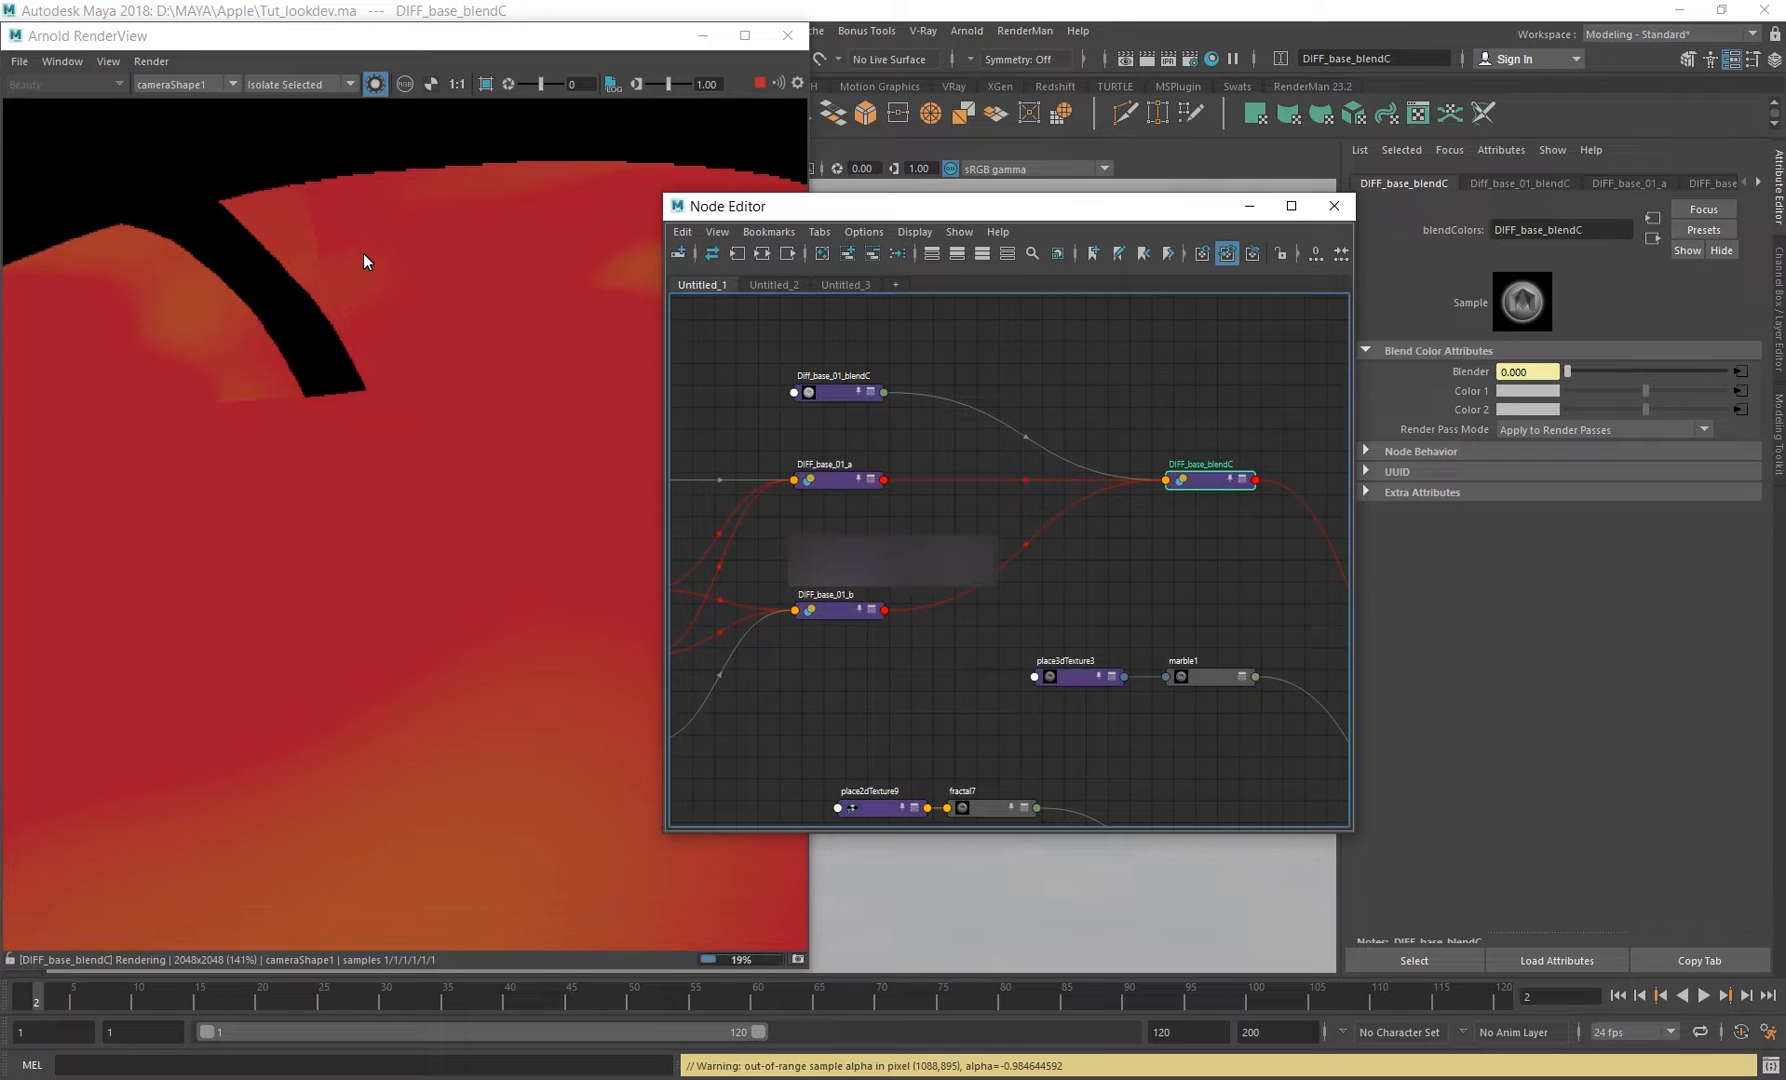
{"action": "scroll", "coordinate": [363, 253], "scroll_direction": "up", "scroll_amount": 2}
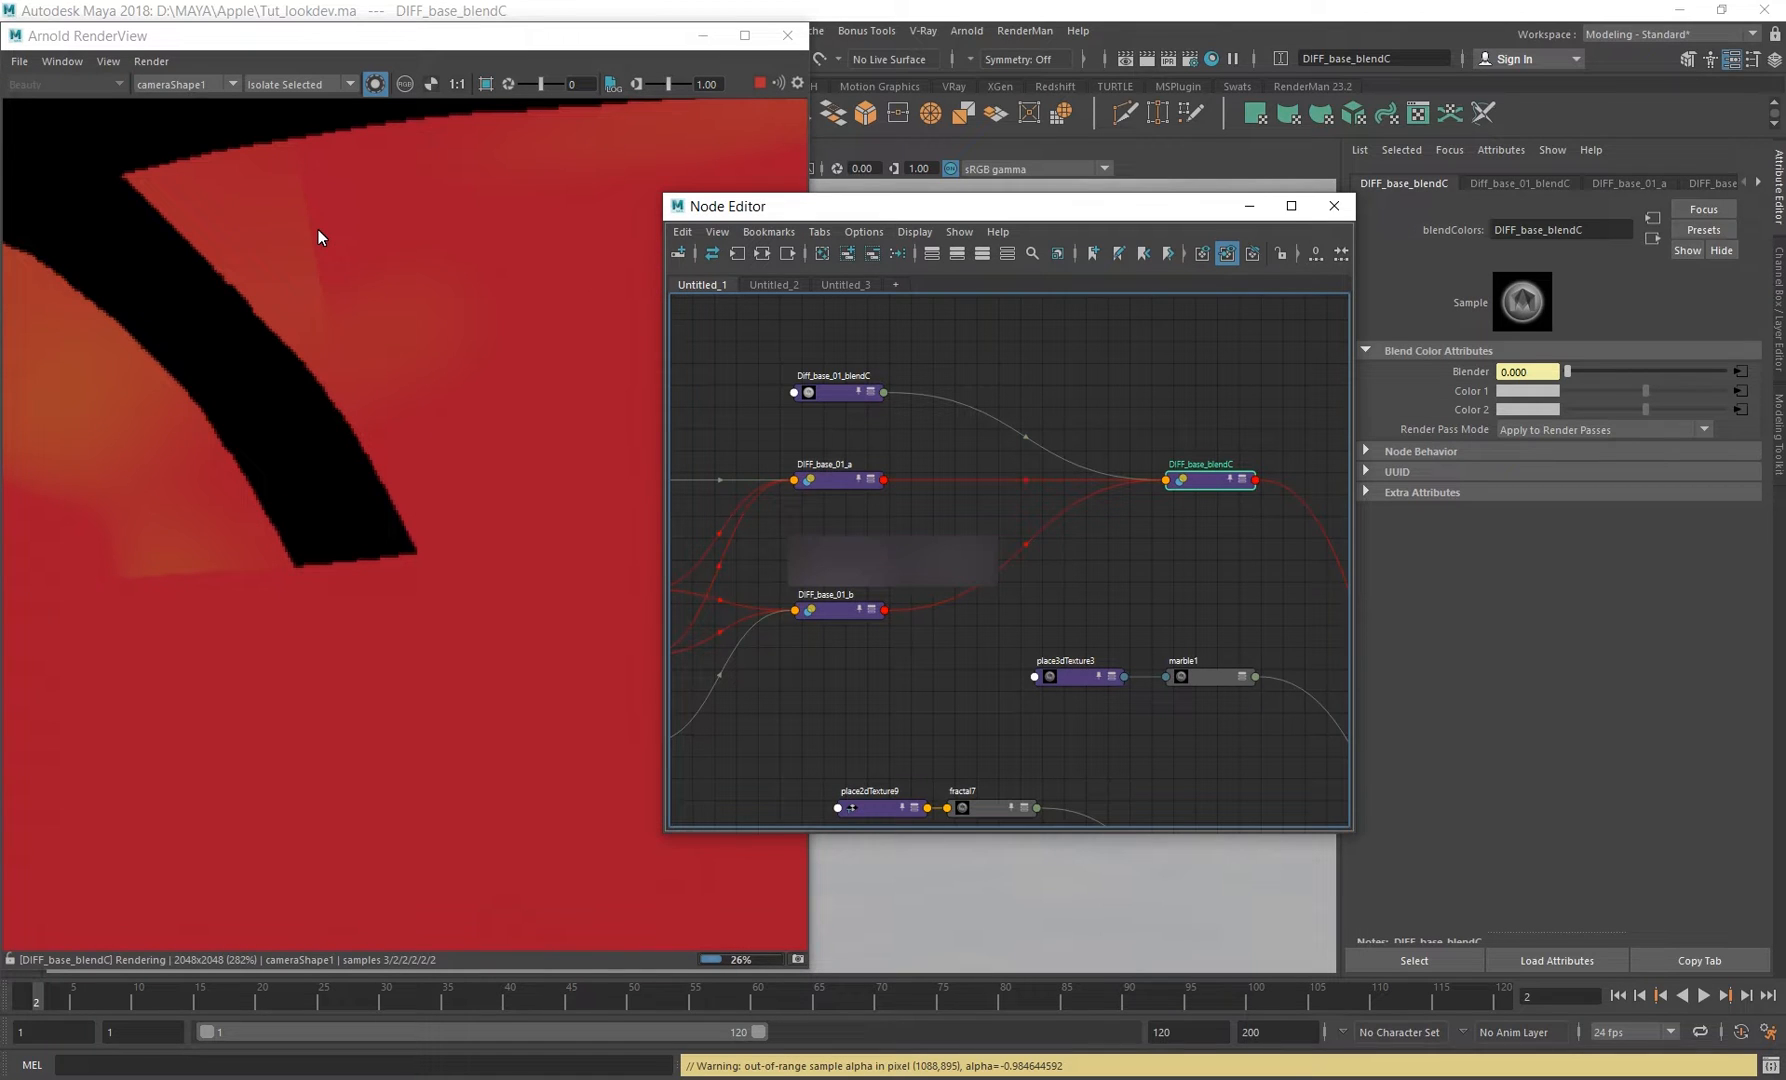
{"action": "left_click", "coordinate": [1213, 487]}
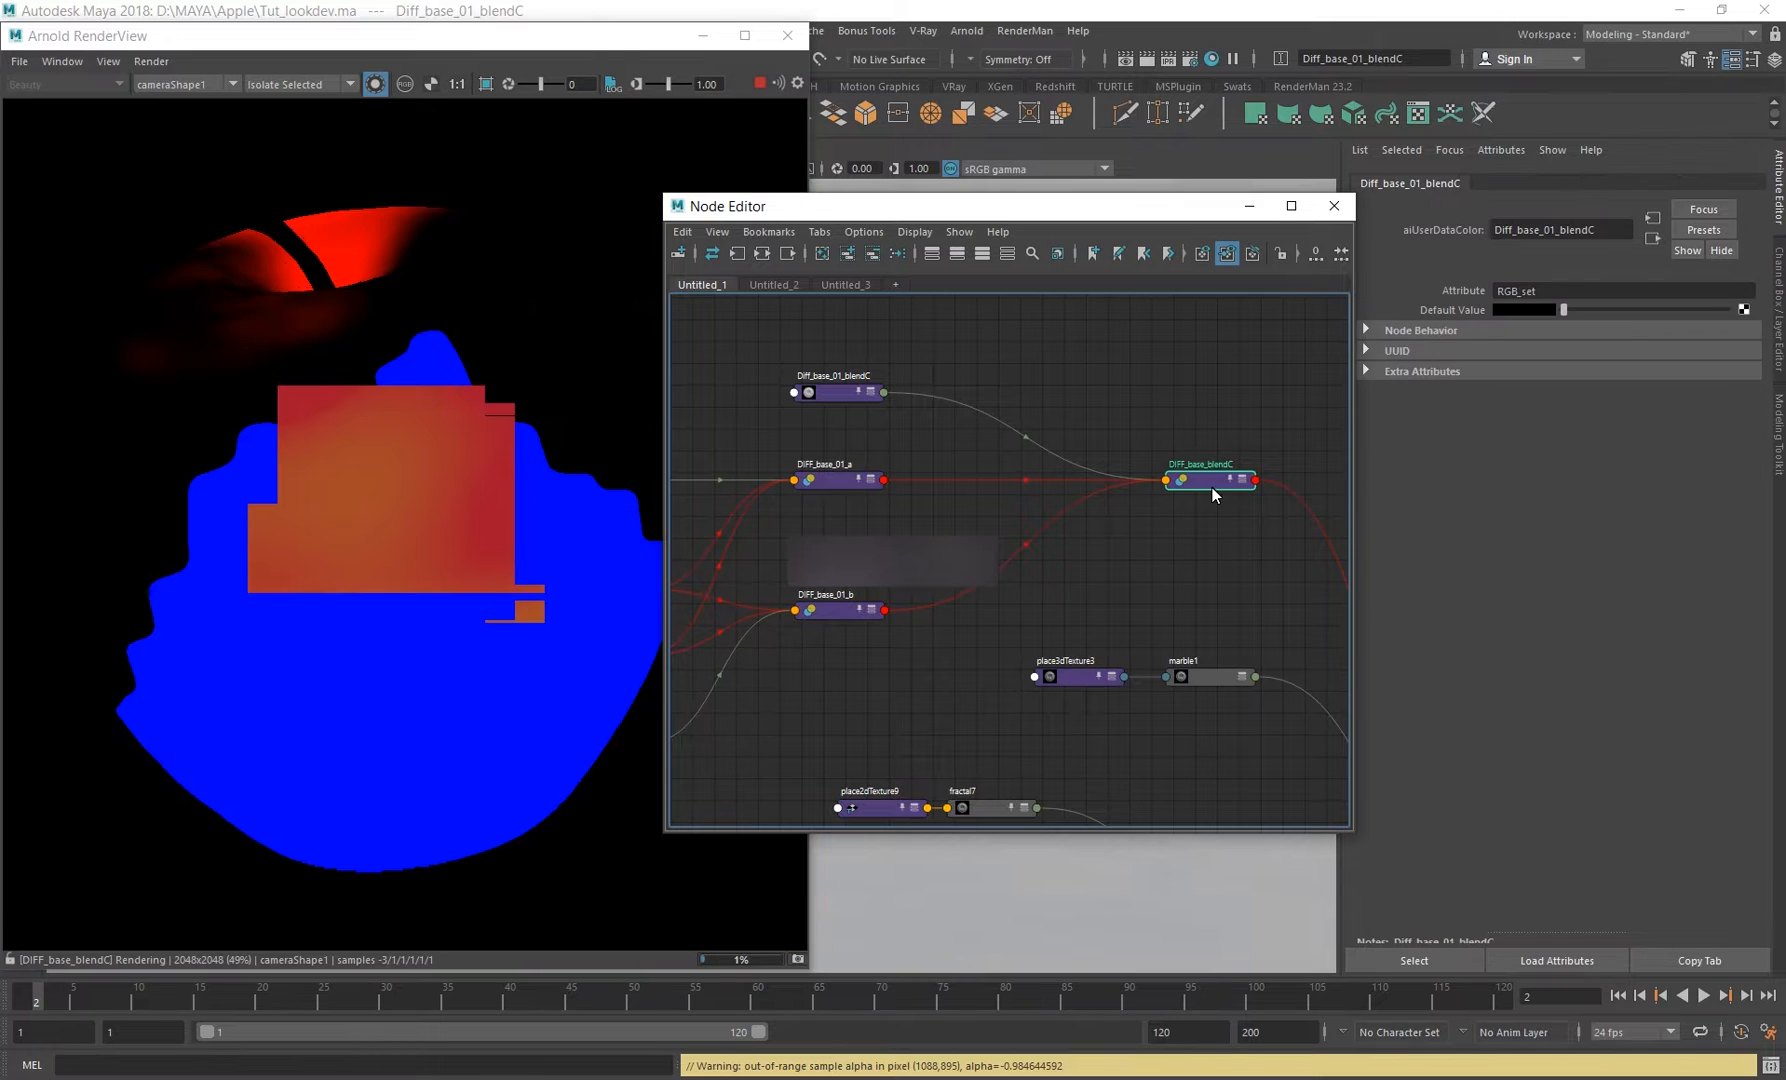
{"action": "left_click", "coordinate": [470, 520]}
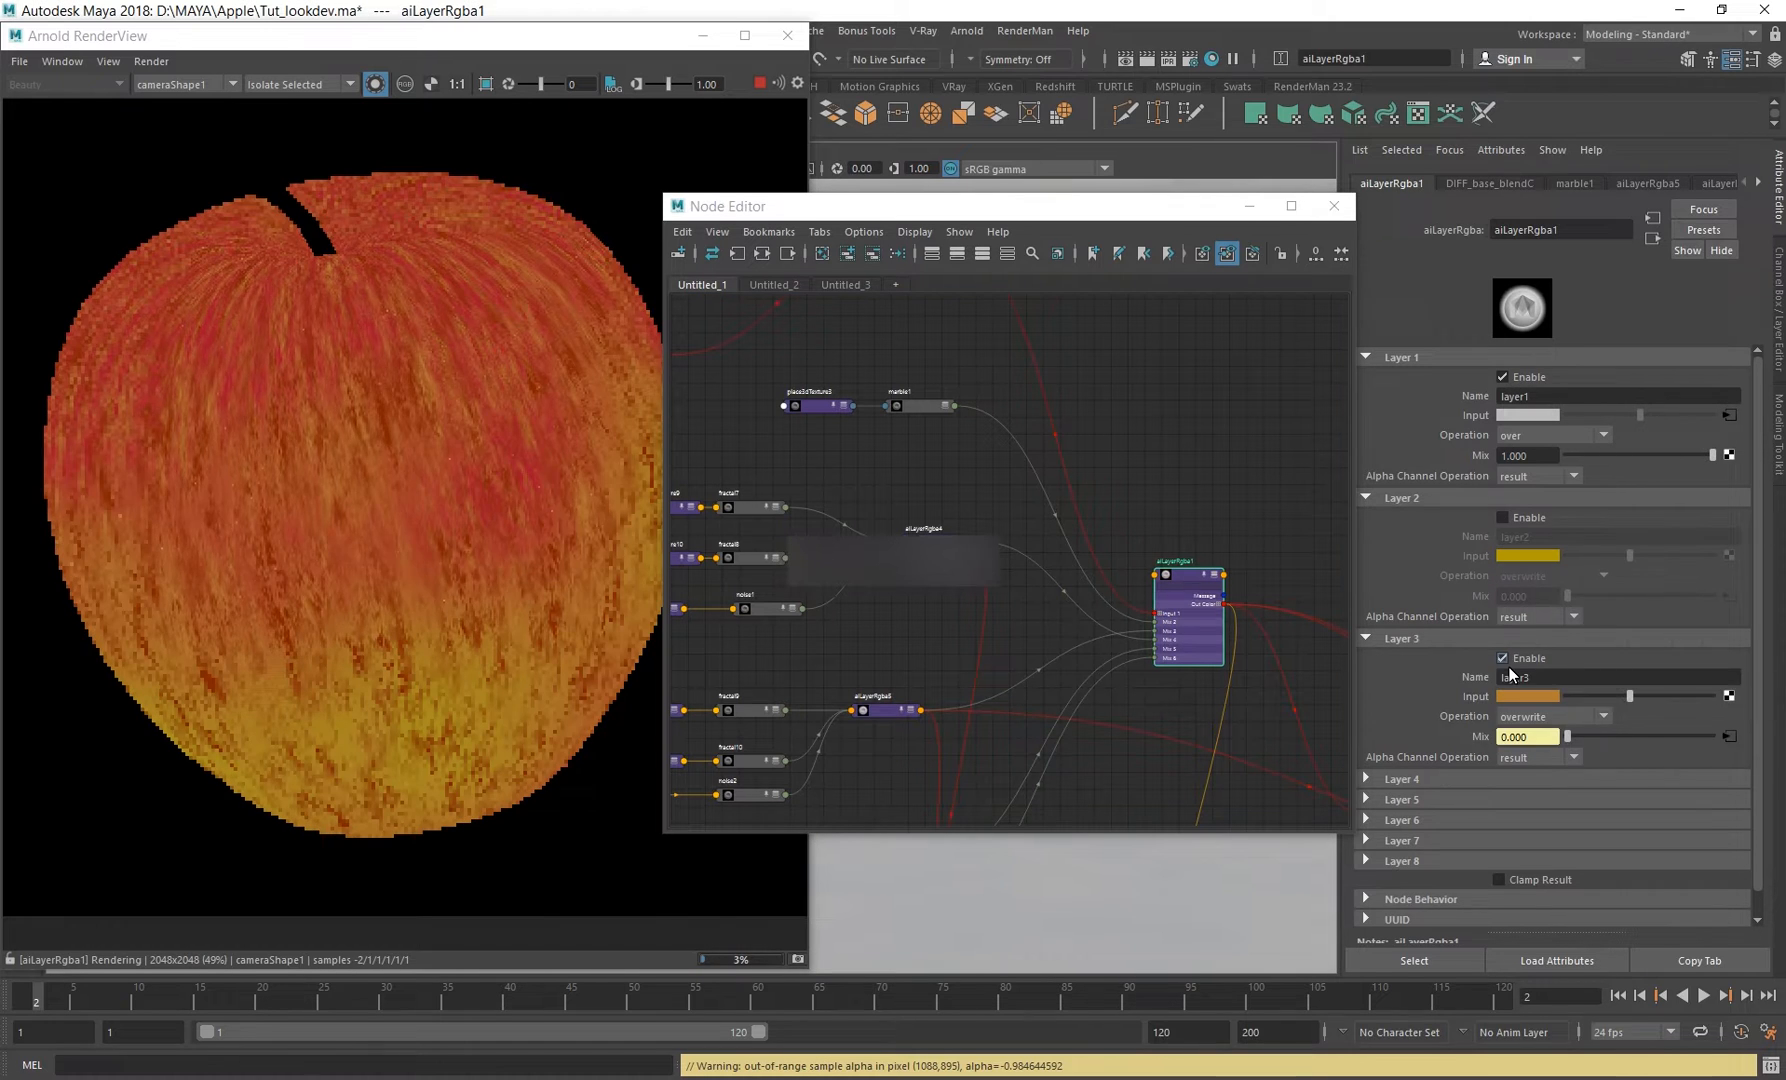
Disable layer 3 of aiLayerRgba1, expand its Layer 4 settings and enable layer 2.
{"action": "left_click", "coordinate": [1503, 659]}
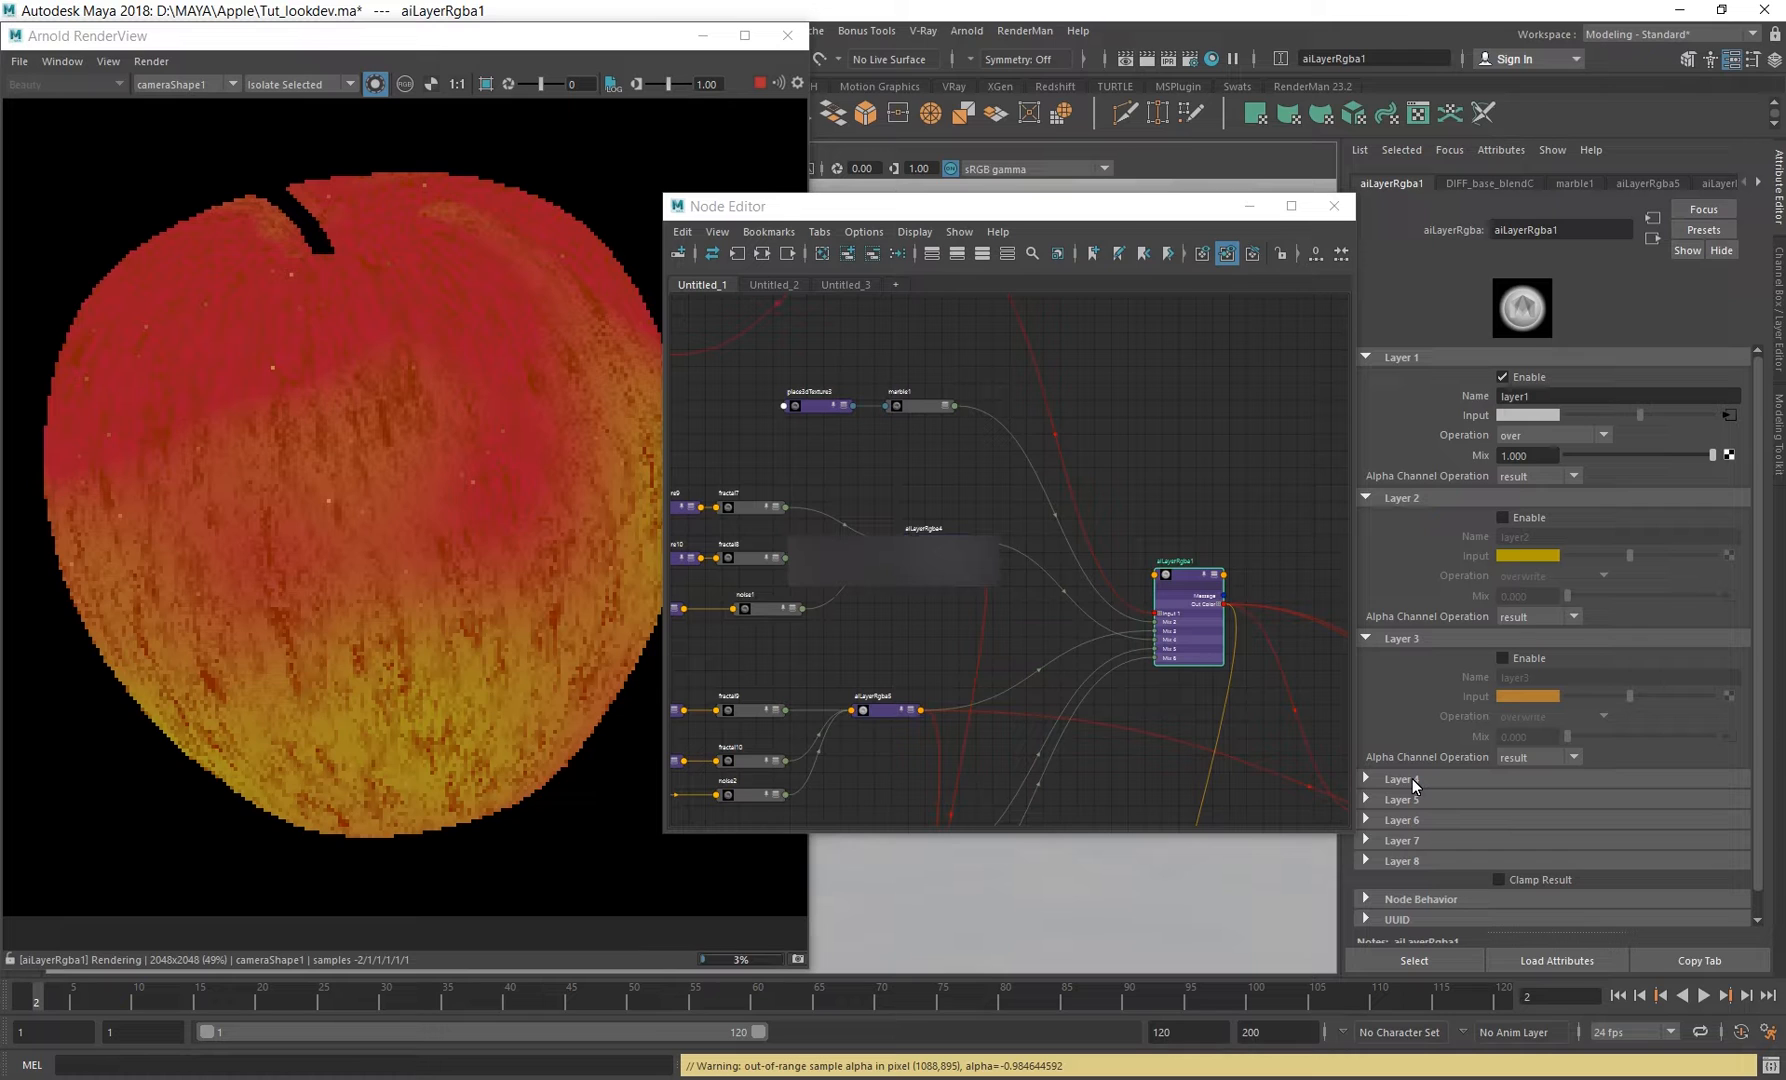
{"action": "left_click", "coordinate": [1412, 779]}
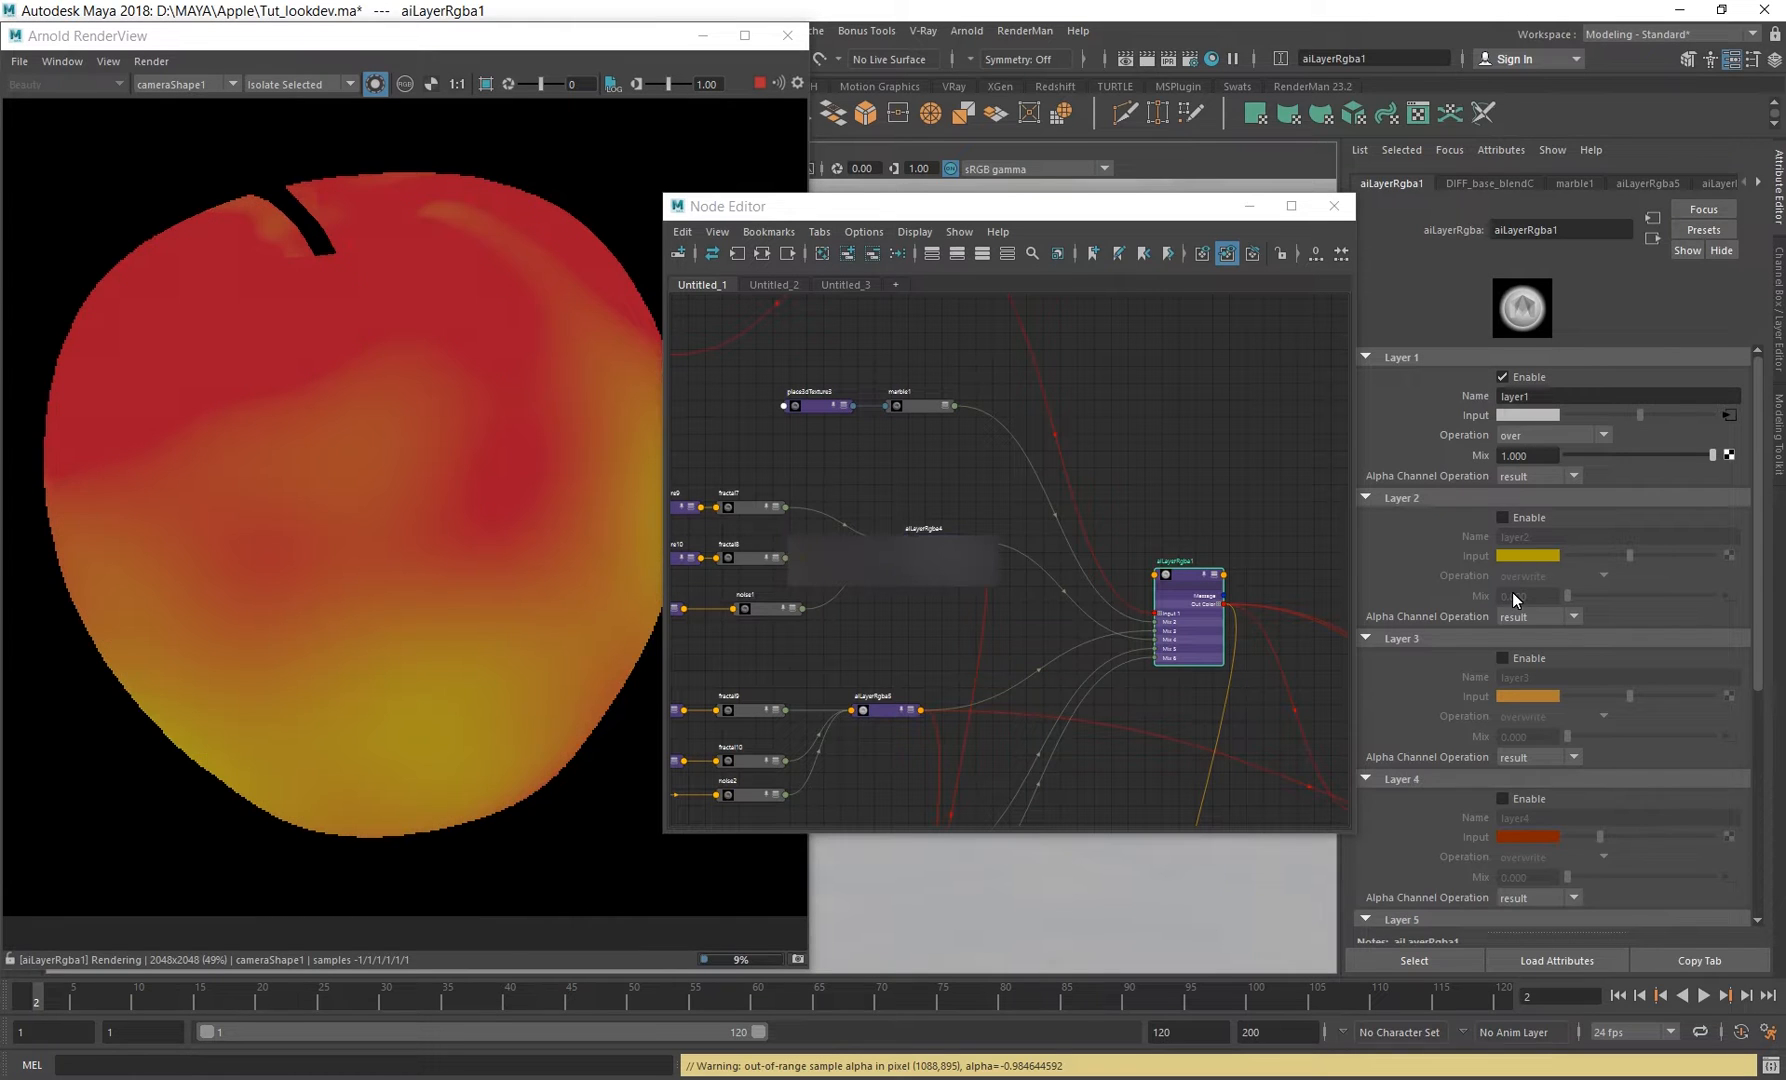
{"action": "left_click", "coordinate": [1502, 517]}
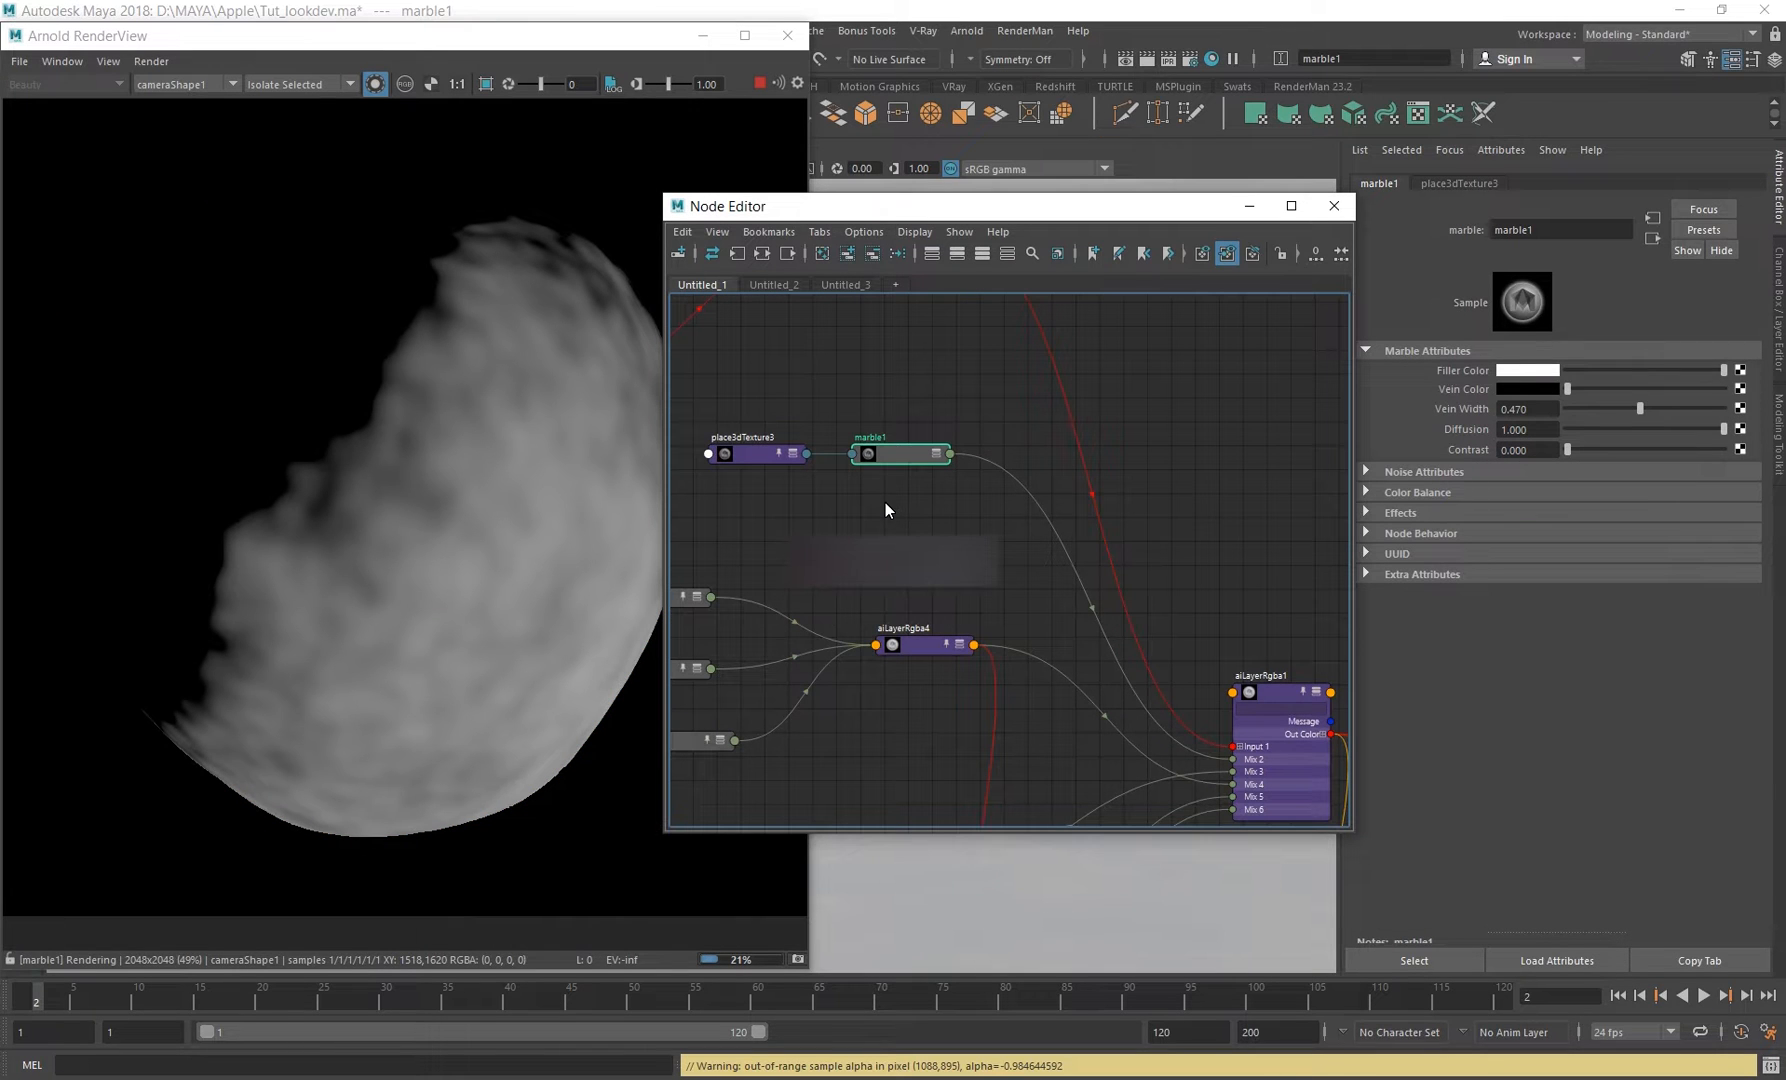
Examine the marble1 mask's connection and the effect of layer 2 across the apple in the aiLayerRgba1 render.
{"action": "middle_click_drag", "start_coordinate": [885, 502], "coordinate": [803, 412], "text": "alt"}
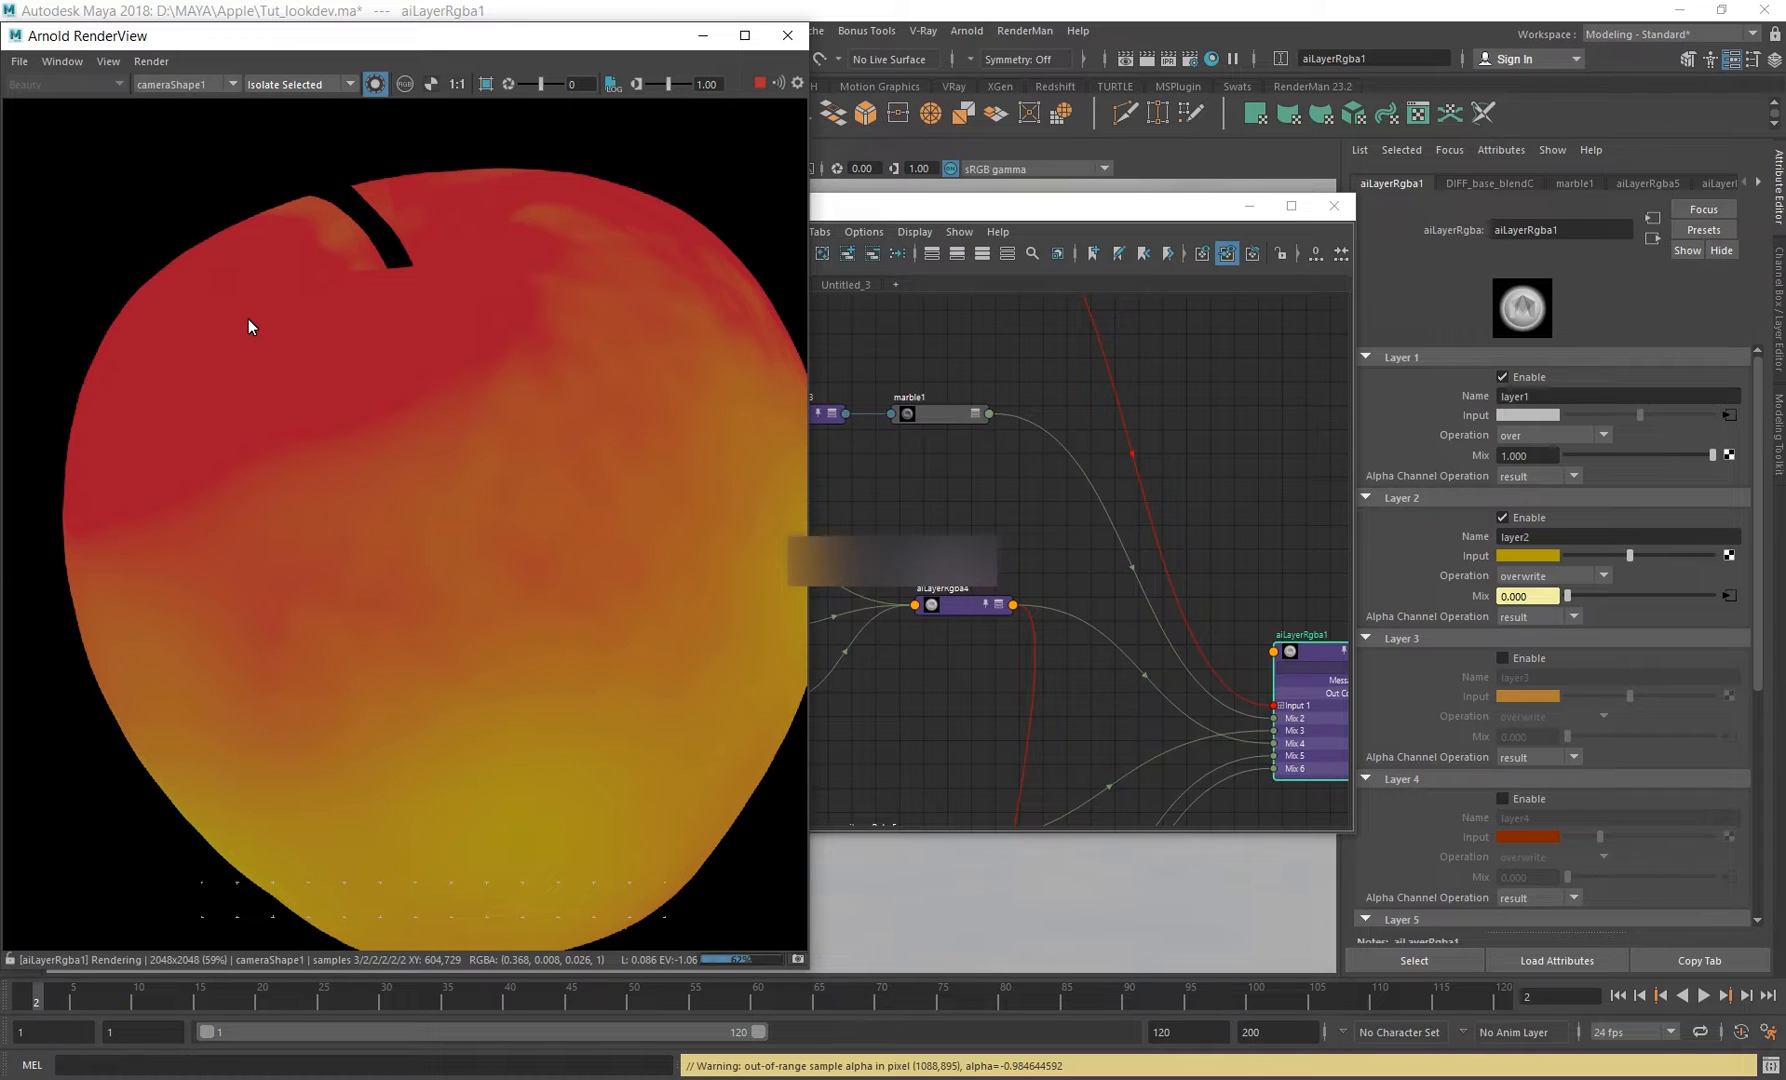
{"action": "middle_click_drag", "start_coordinate": [924, 552], "coordinate": [904, 483], "text": "alt"}
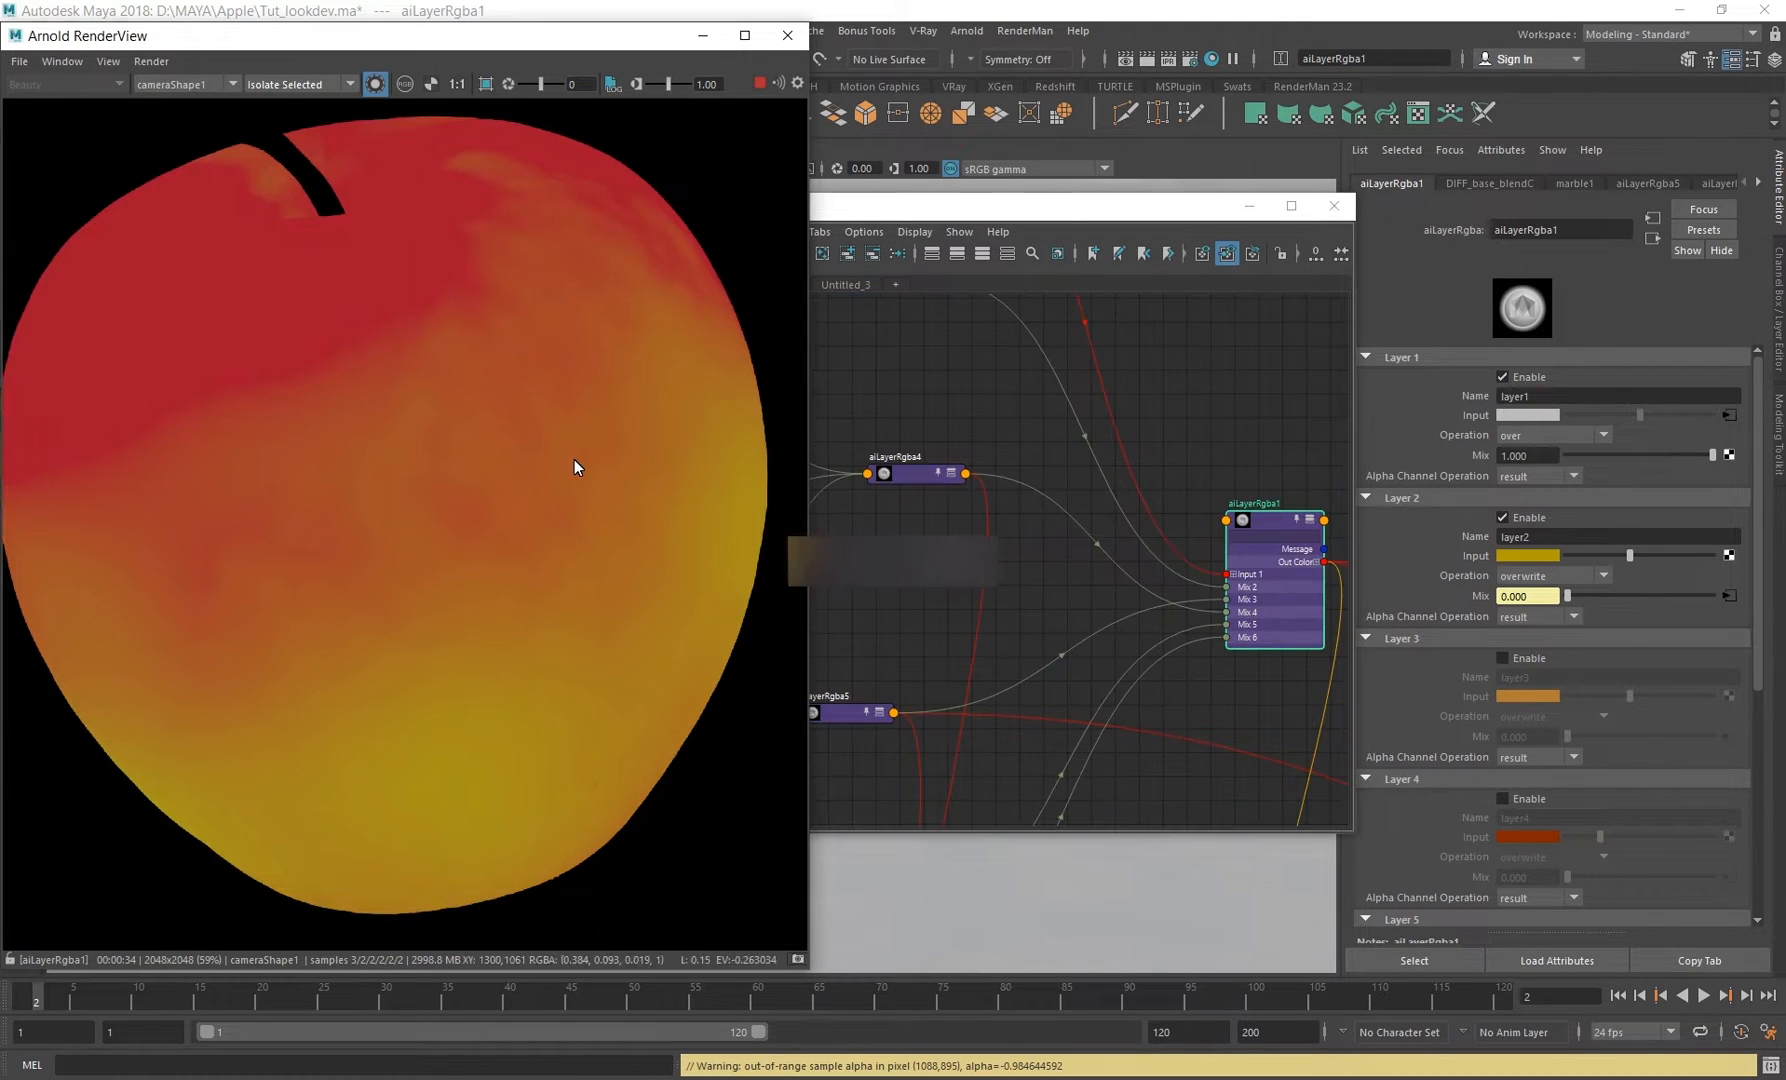
{"action": "right_click_drag", "start_coordinate": [573, 459], "coordinate": [493, 477], "text": "alt"}
{"action": "left_click", "coordinate": [396, 592]}
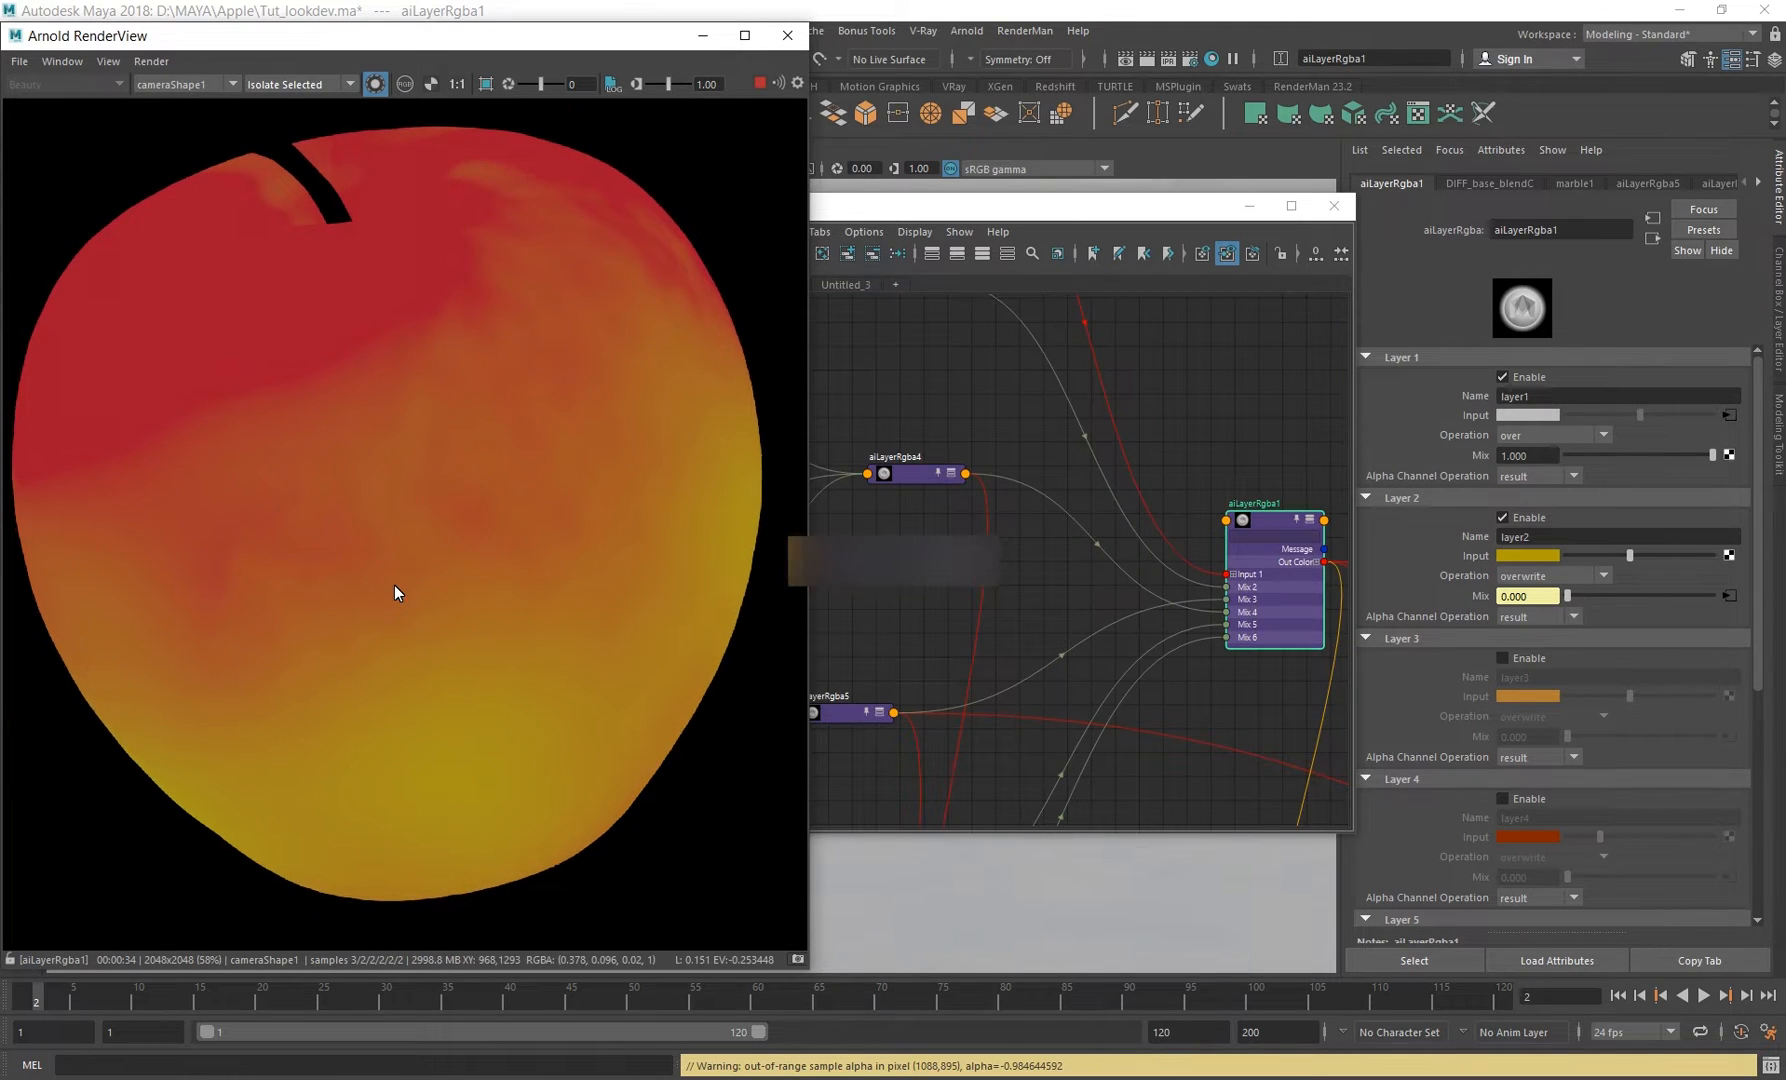
Enable layer 3 of aiLayerRgba1 and compare the streaks with the apple reference photos in Picasa Photo Viewer.
{"action": "left_click", "coordinate": [1531, 660]}
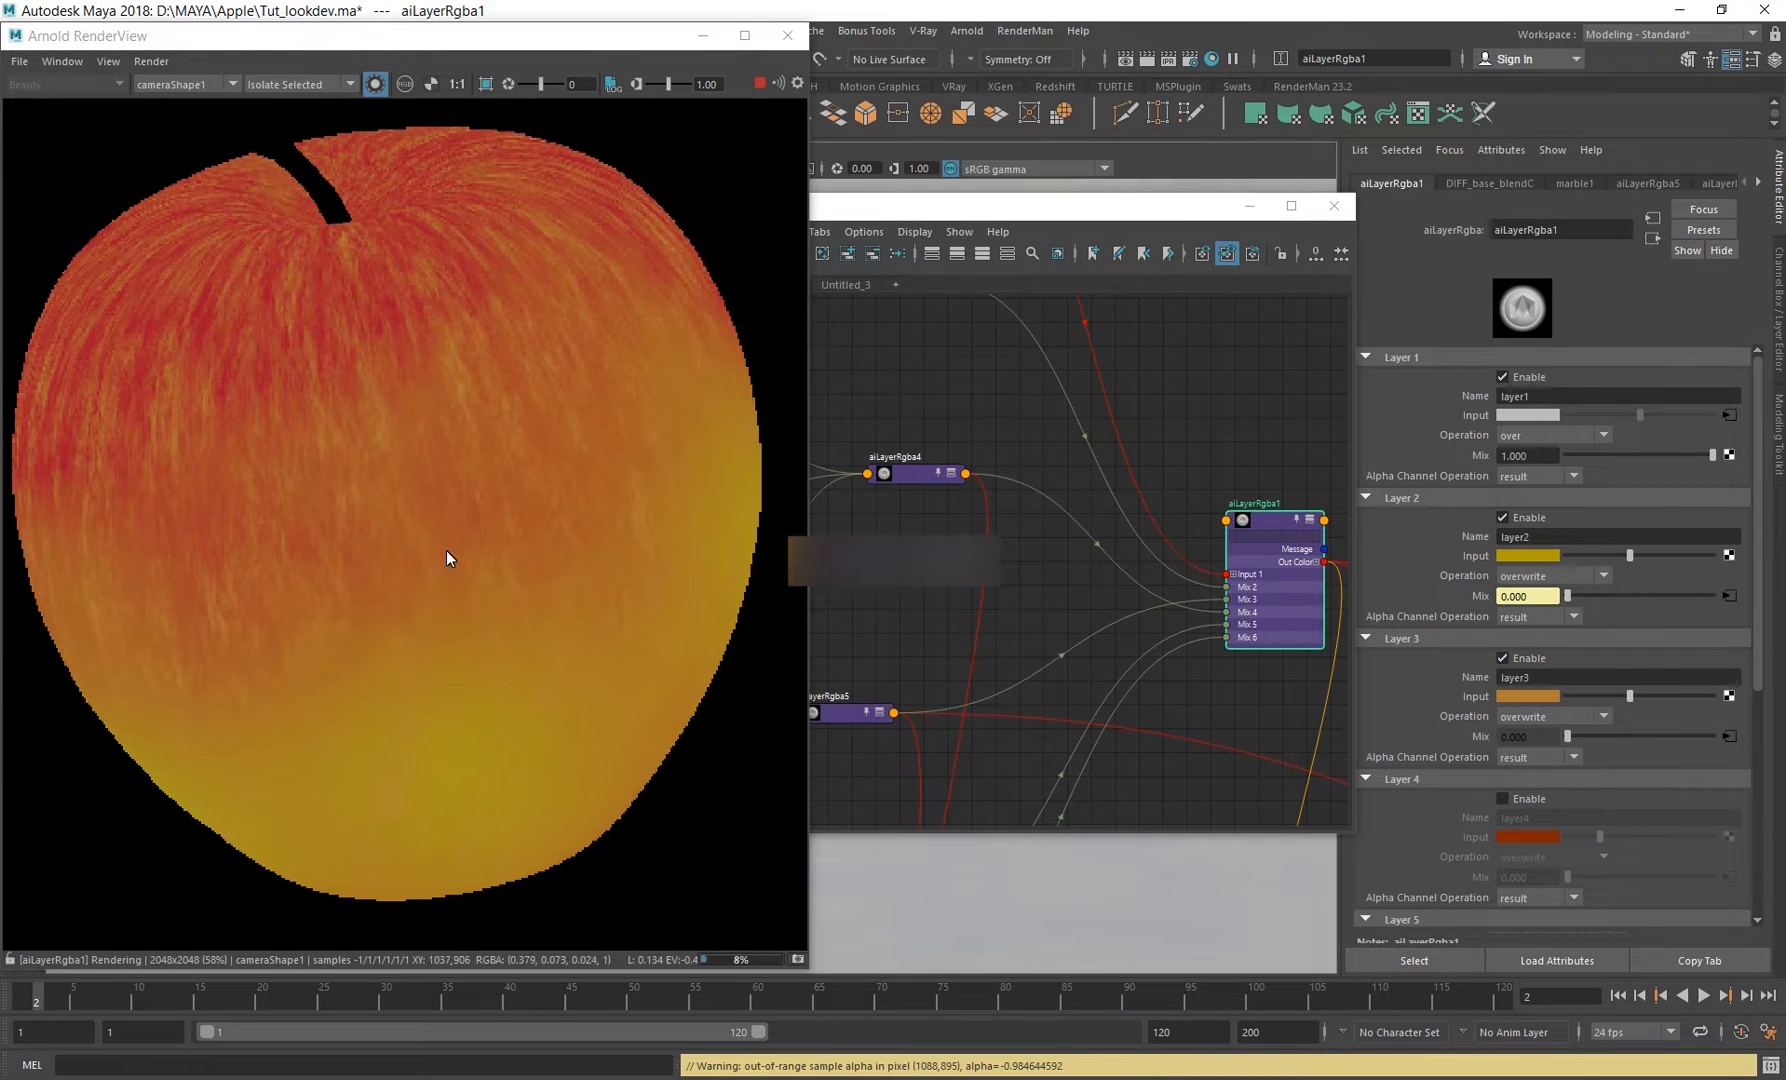
{"action": "key", "text": "alt+Tab"}
{"action": "scroll", "coordinate": [684, 472], "scroll_direction": "down", "scroll_amount": 2}
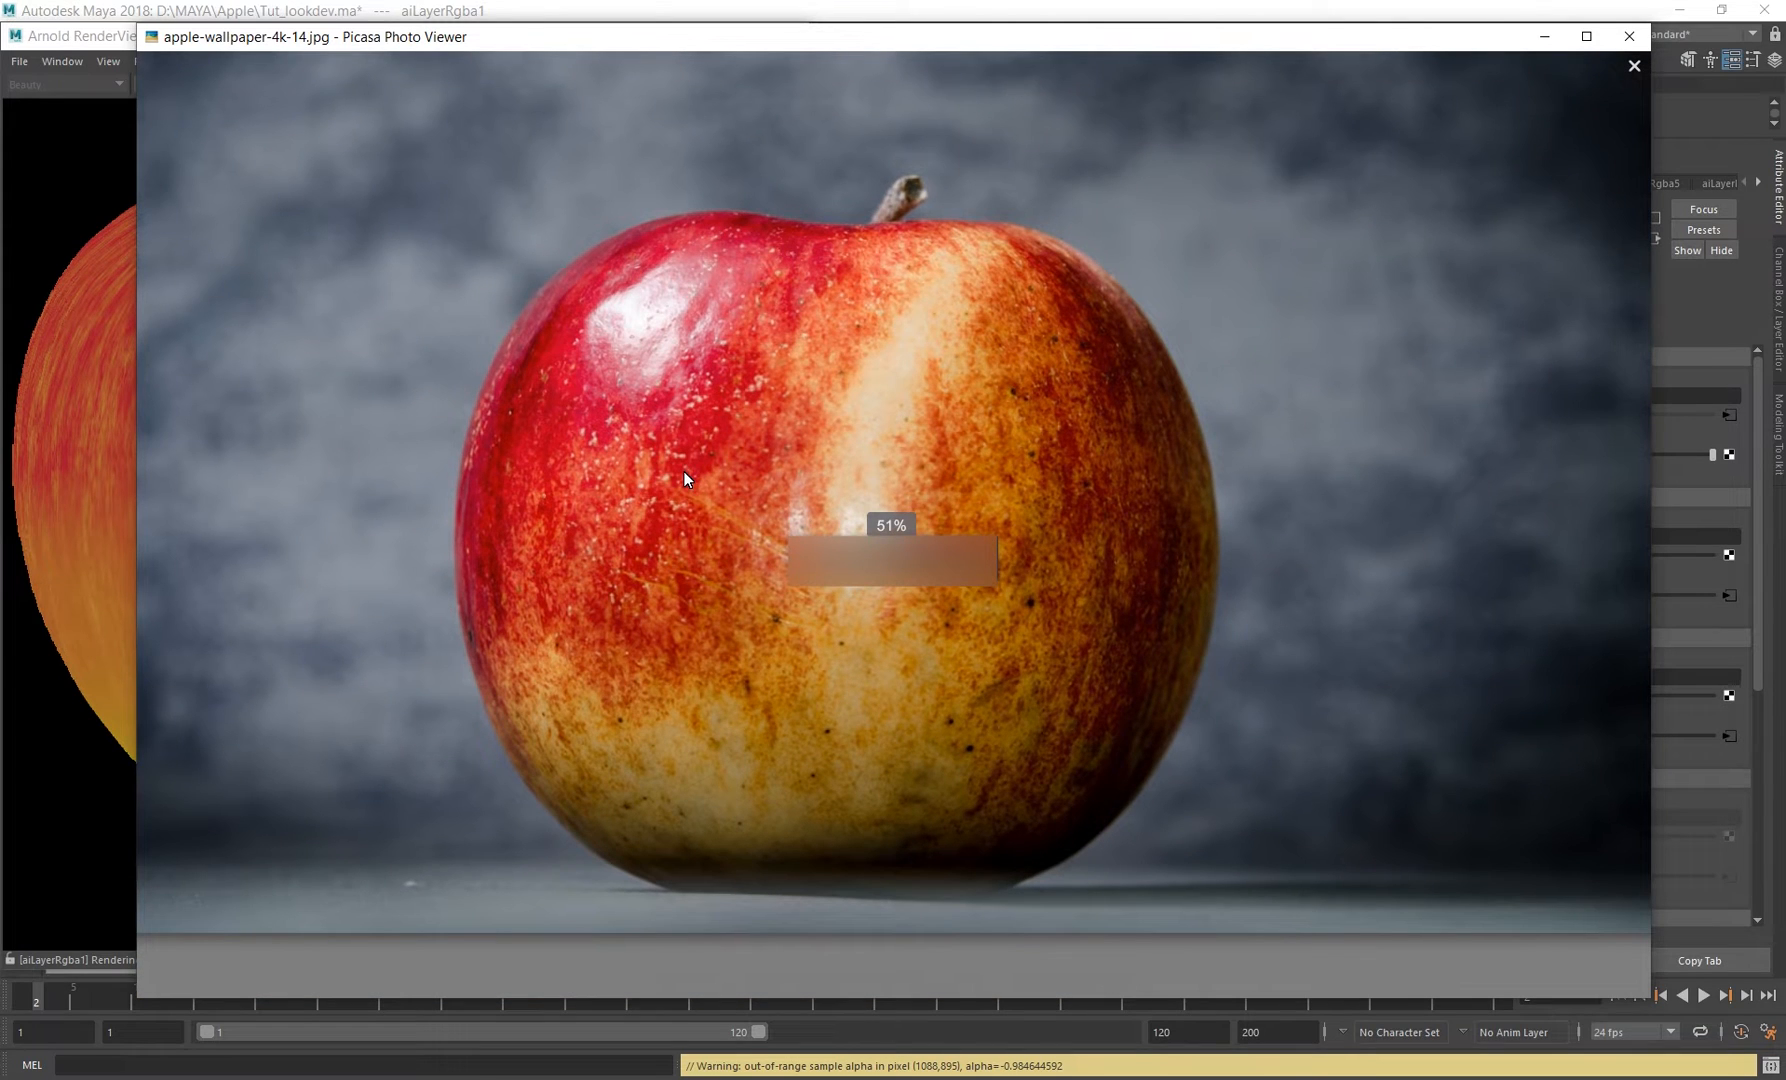
{"action": "key", "text": "Right"}
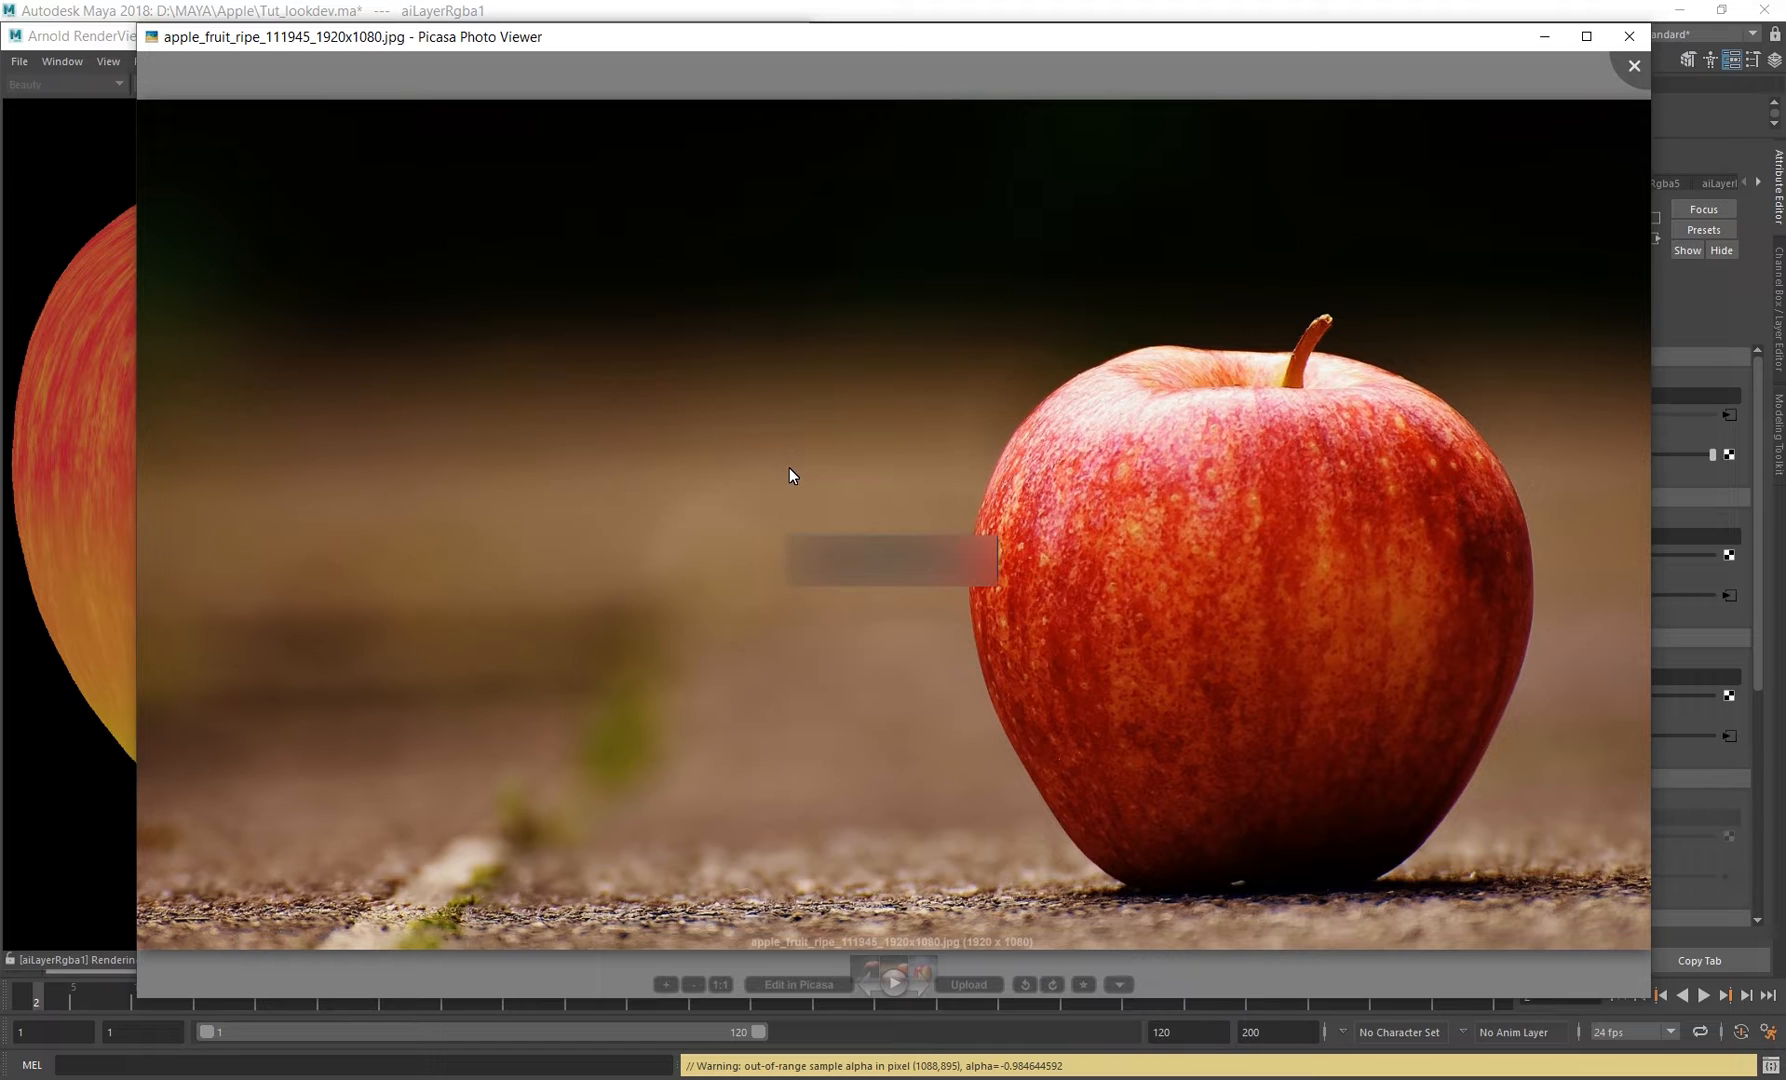
{"action": "key", "text": "Escape"}
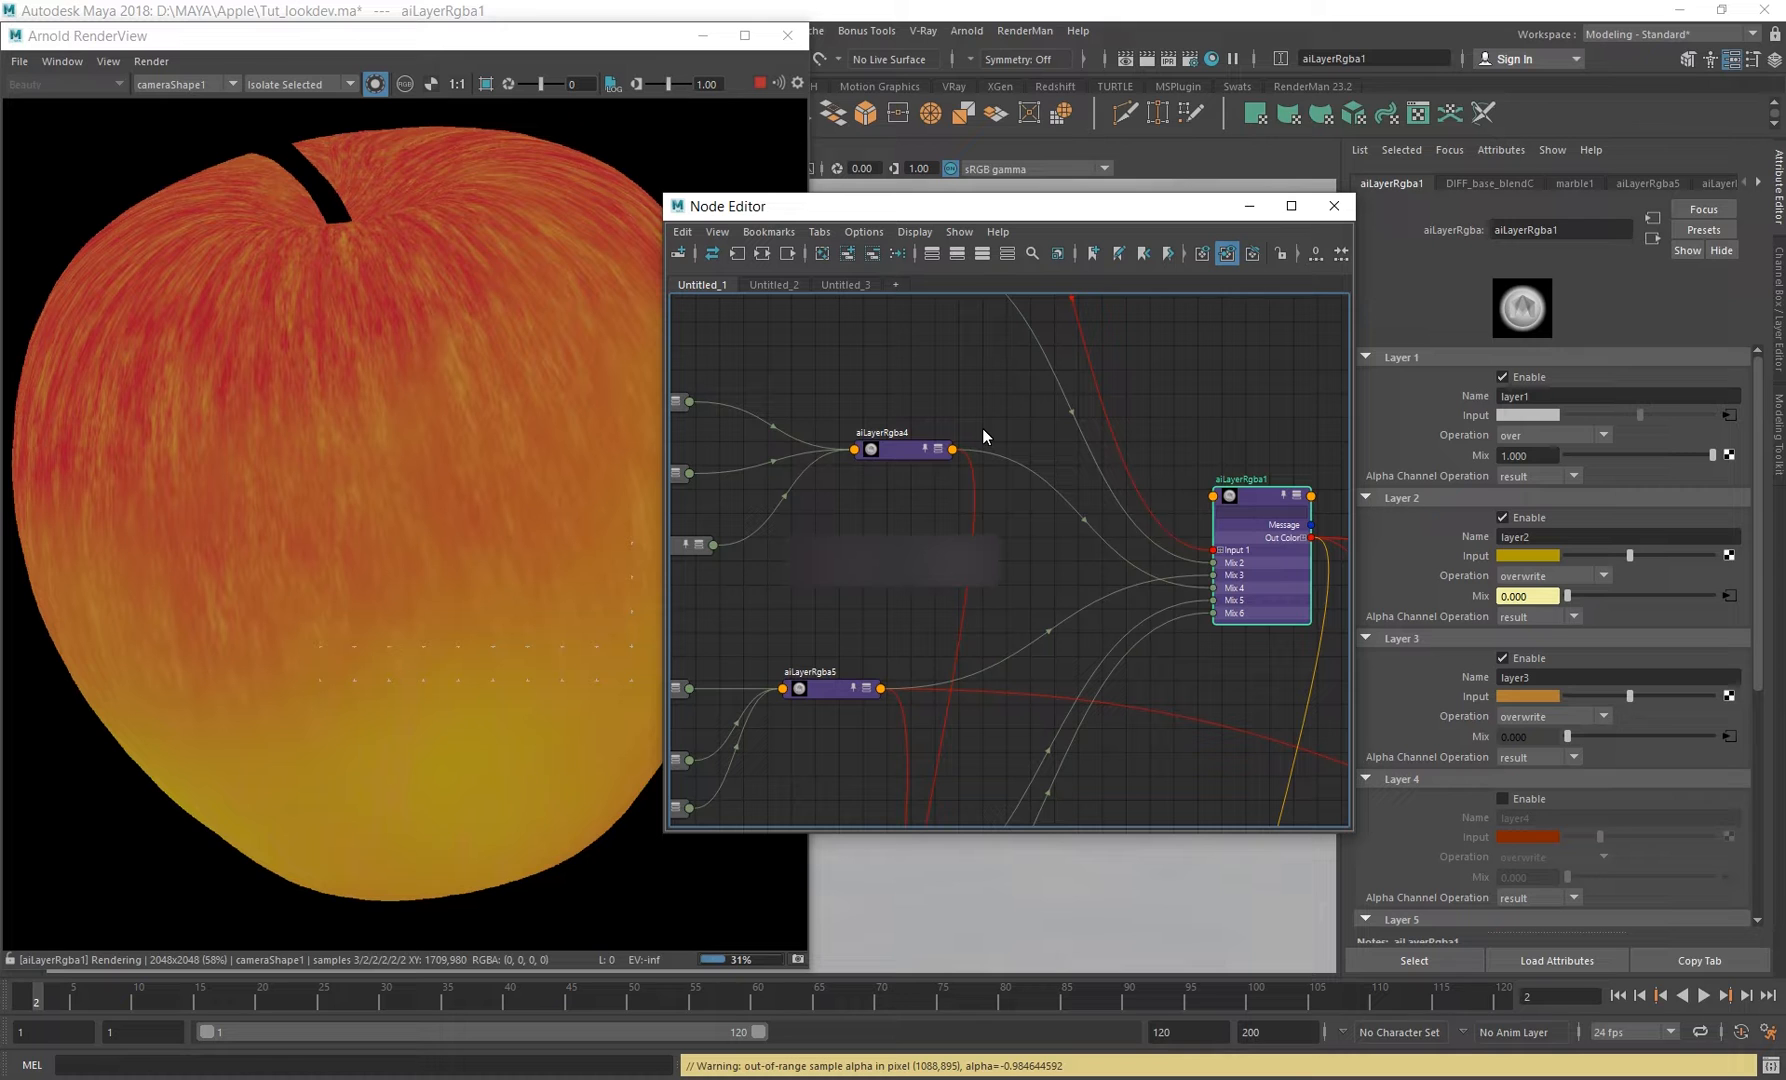
Preview the aiLayerRgba4 streak mask, expand its inputs and isolate noise1, fractal7 and fractal8 in turn.
{"action": "left_click", "coordinate": [940, 452]}
{"action": "middle_click_drag", "start_coordinate": [940, 452], "coordinate": [1240, 387], "text": "alt"}
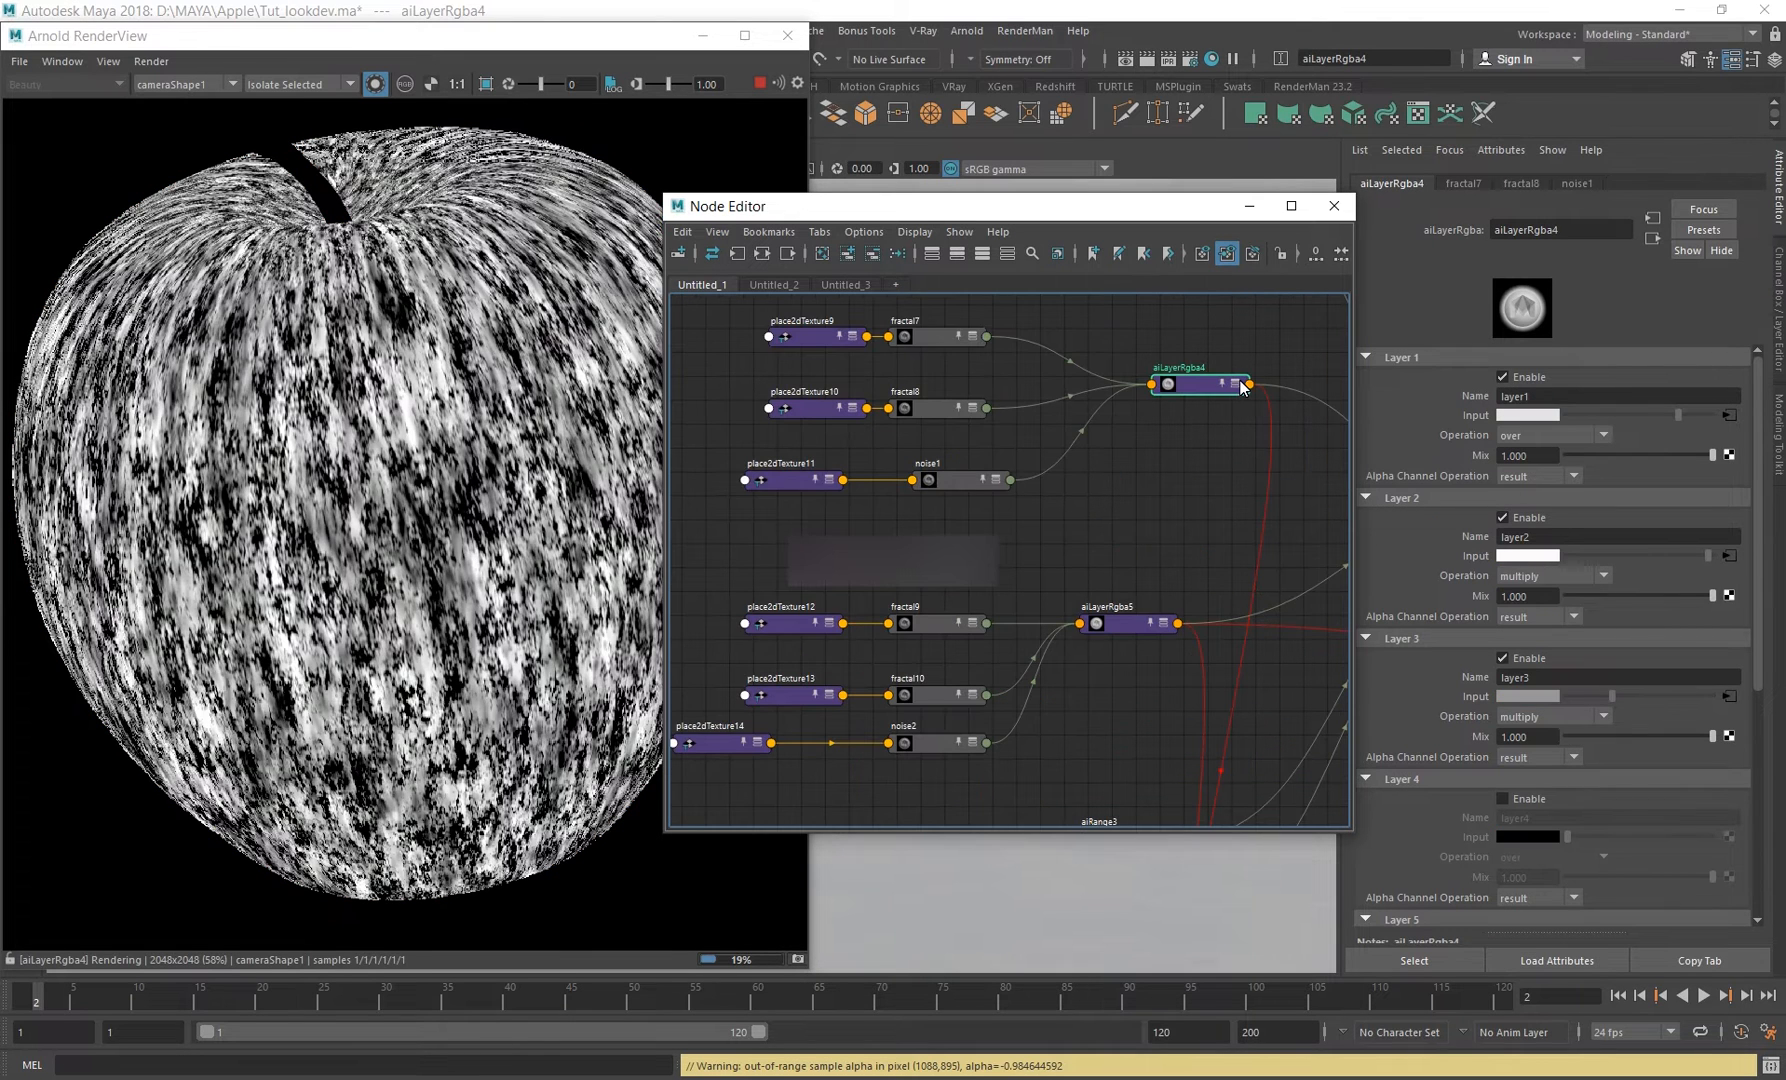
{"action": "left_click", "coordinate": [1236, 385]}
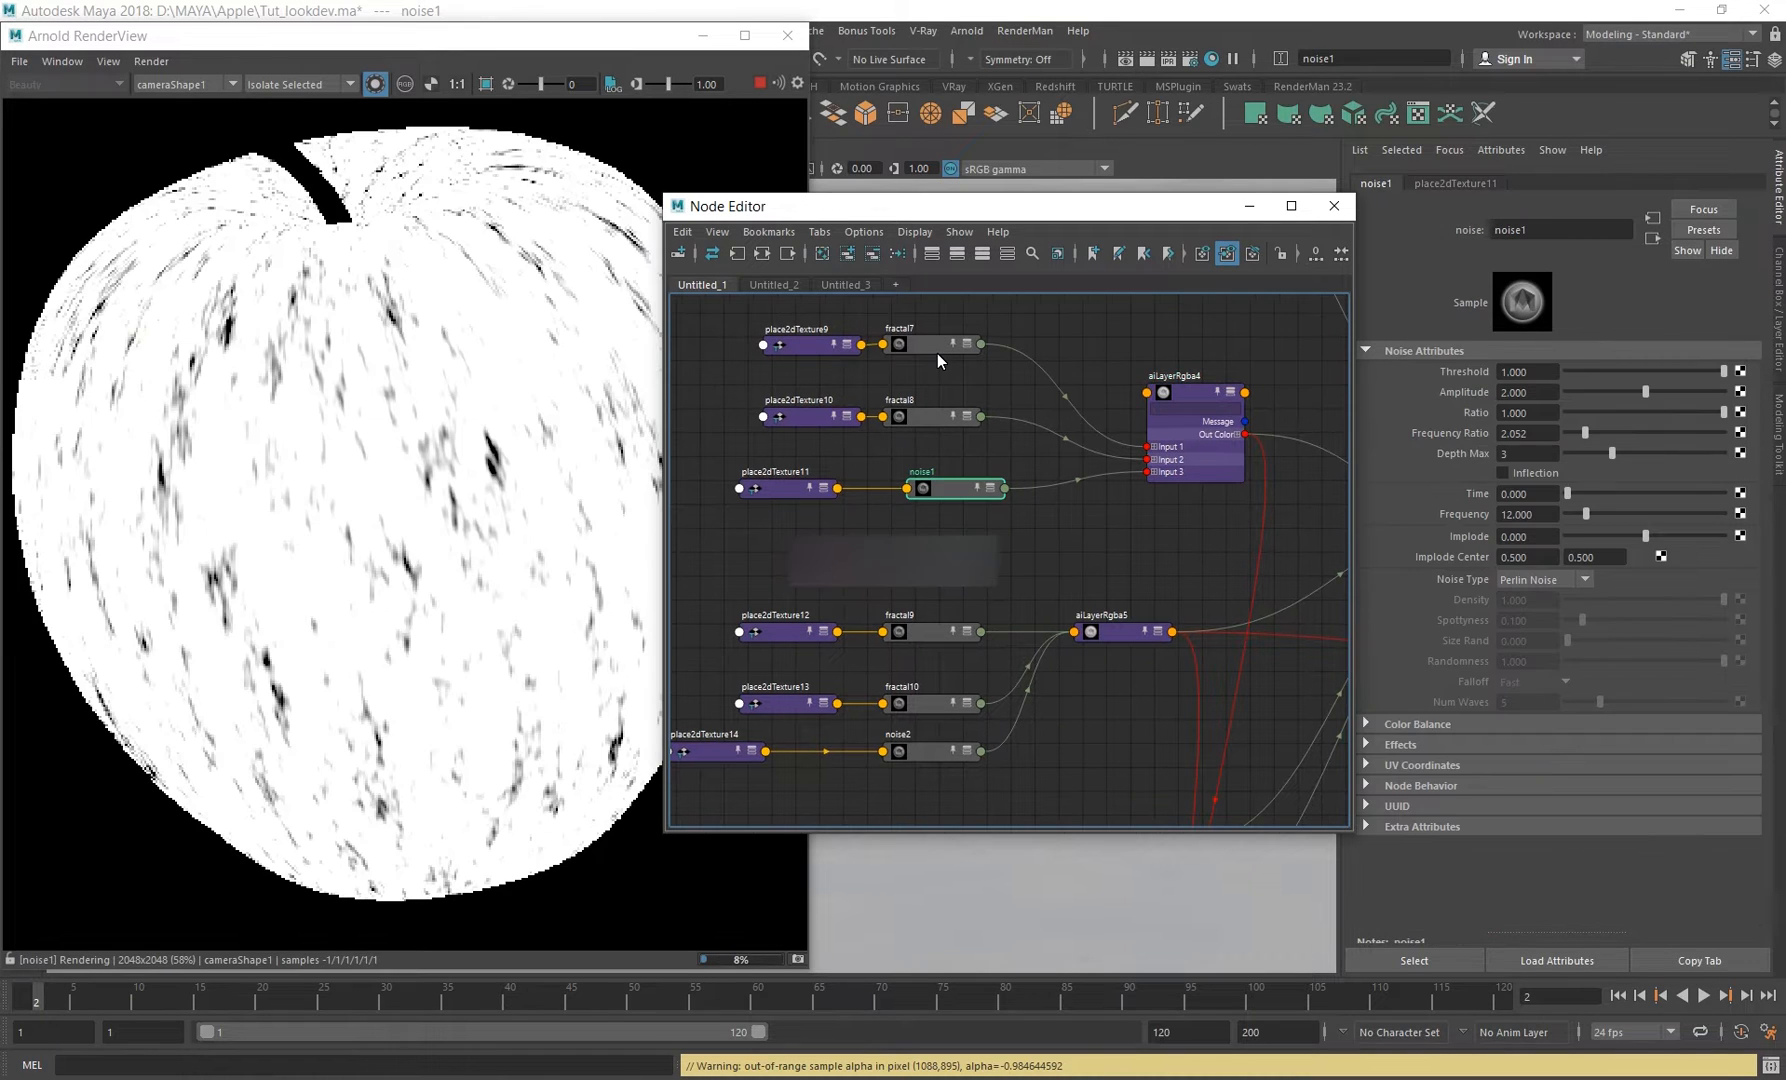
{"action": "scroll", "coordinate": [942, 484], "scroll_direction": "up", "scroll_amount": 2}
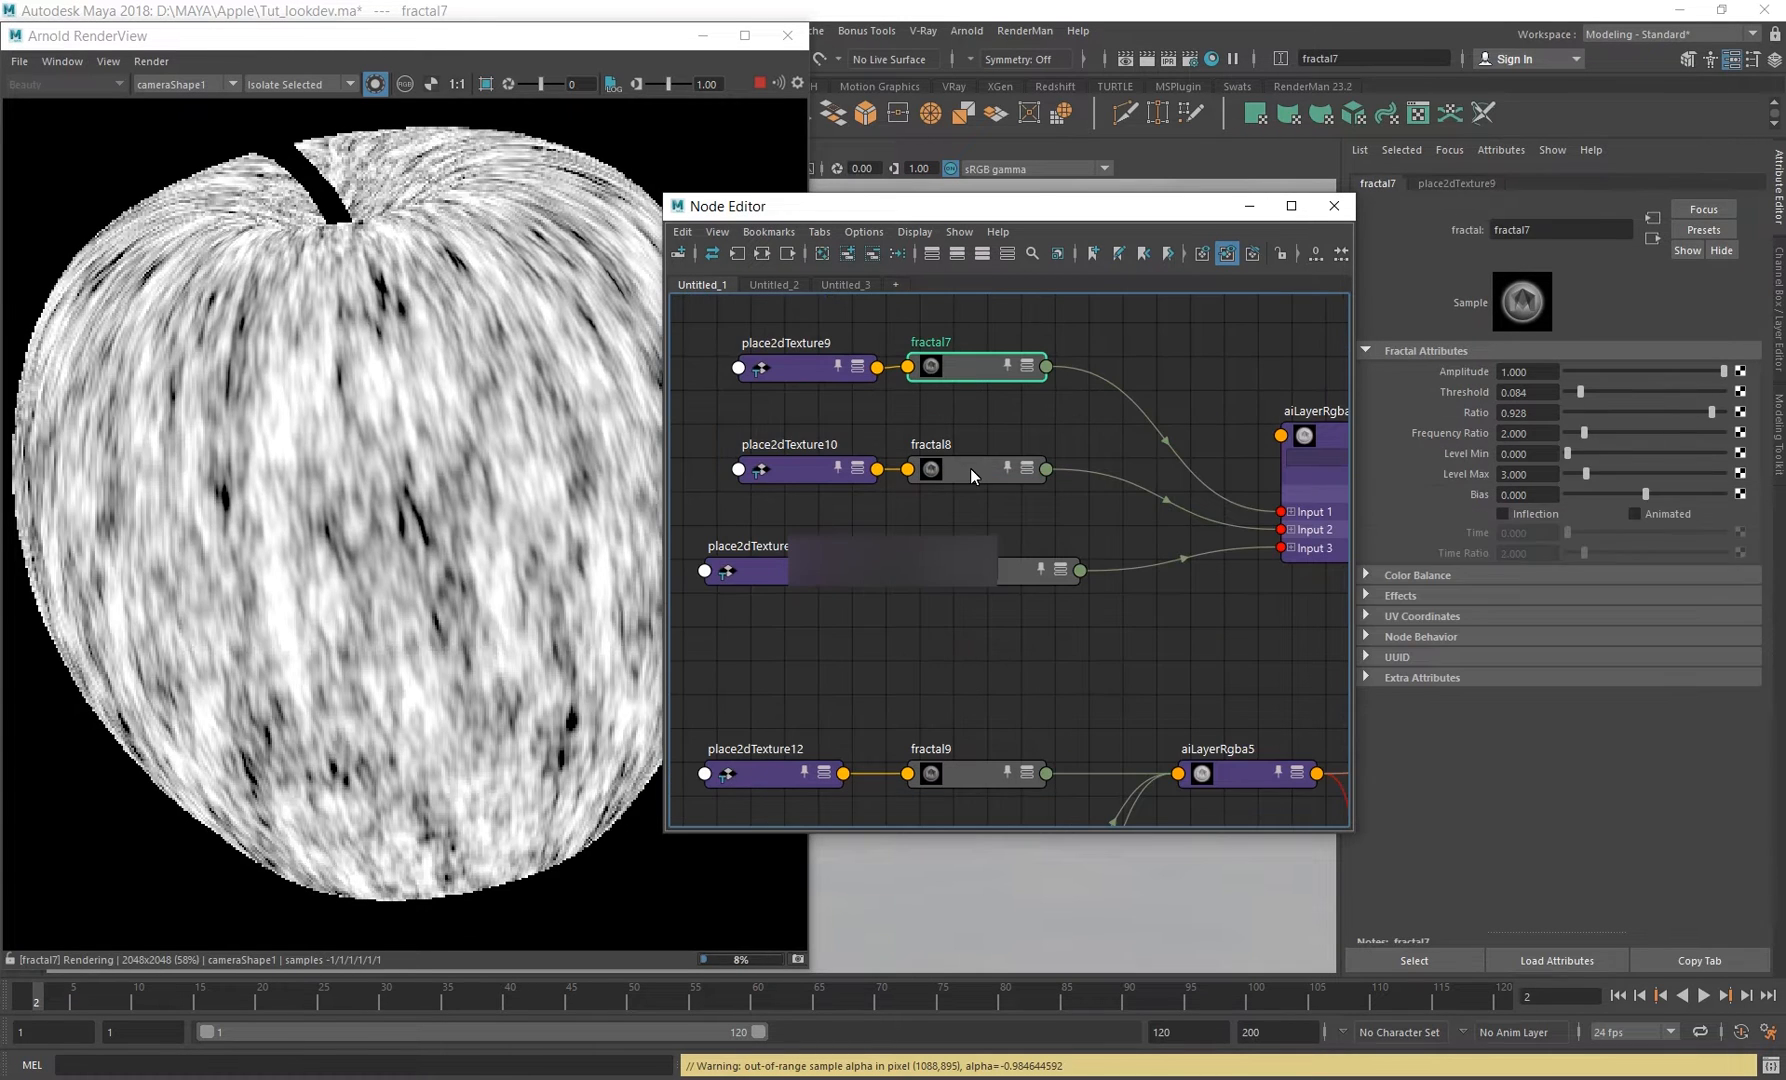
{"action": "left_click", "coordinate": [970, 467]}
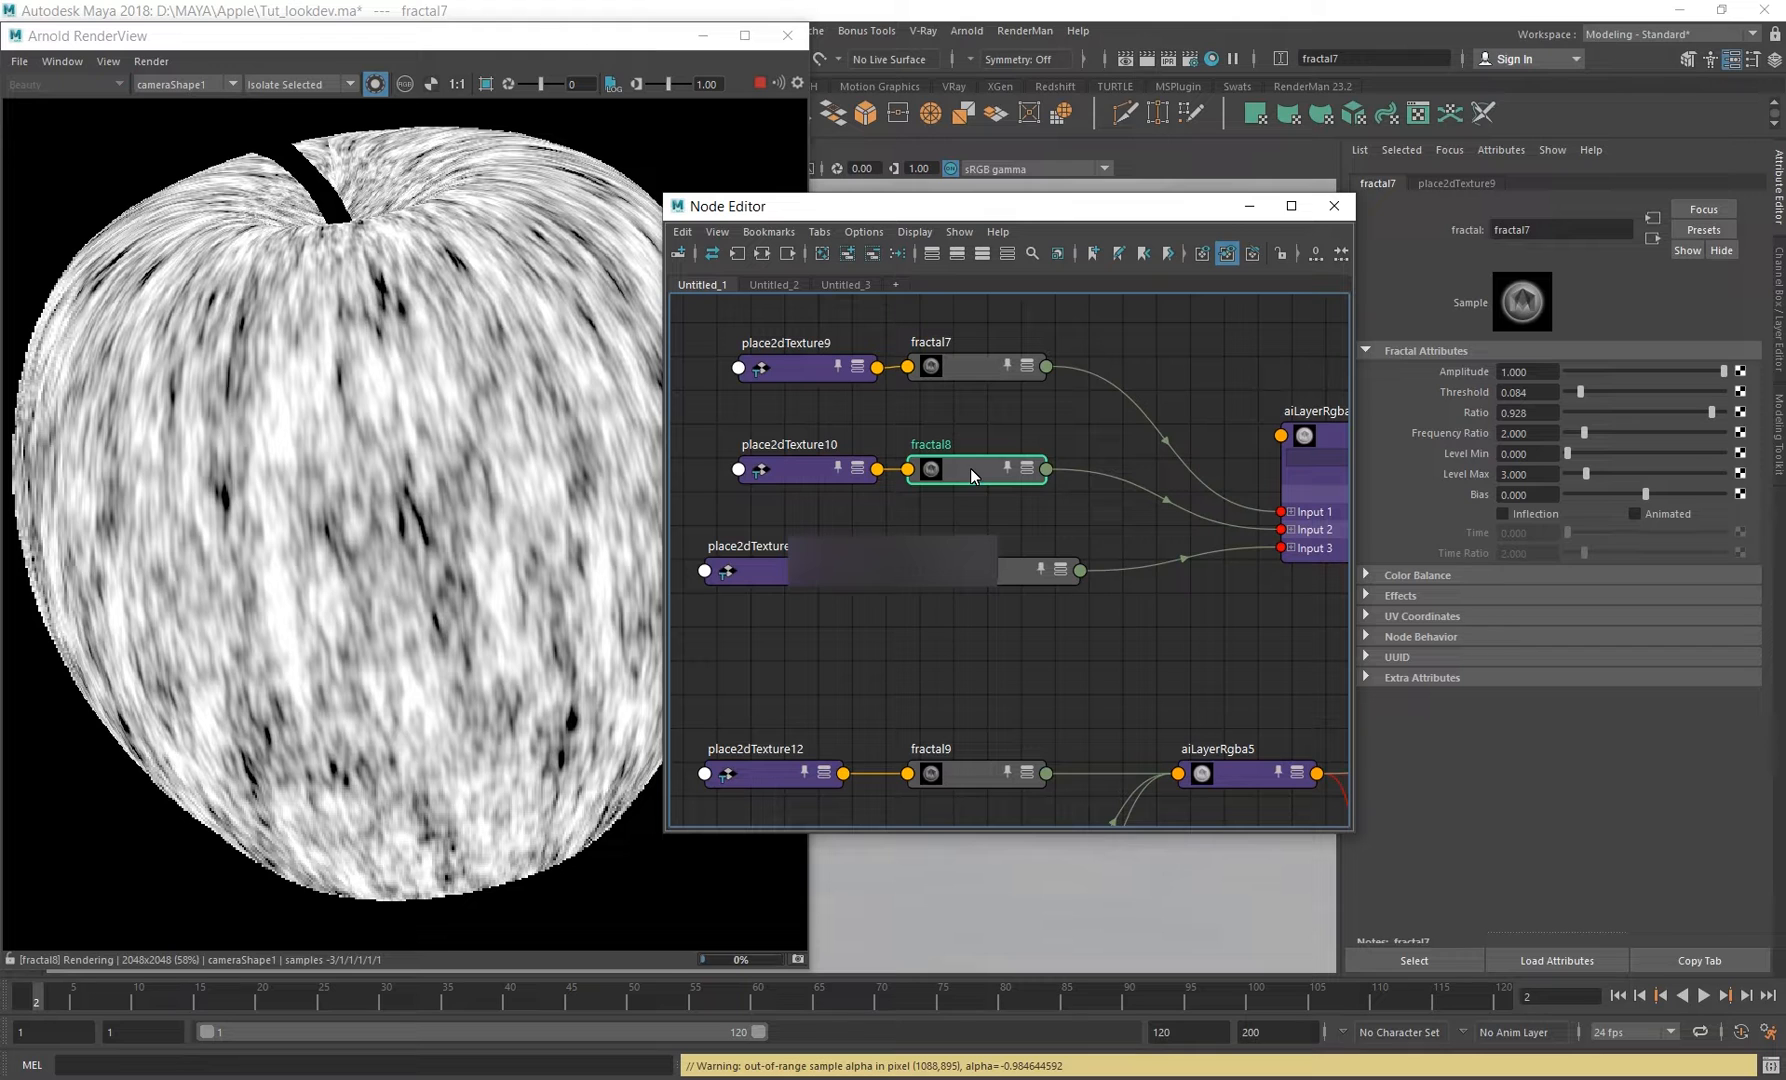
Isolate fractal7, fractal8 and noise1 one after another to compare the textures that feed aiLayerRgba4.
{"action": "left_click", "coordinate": [975, 366]}
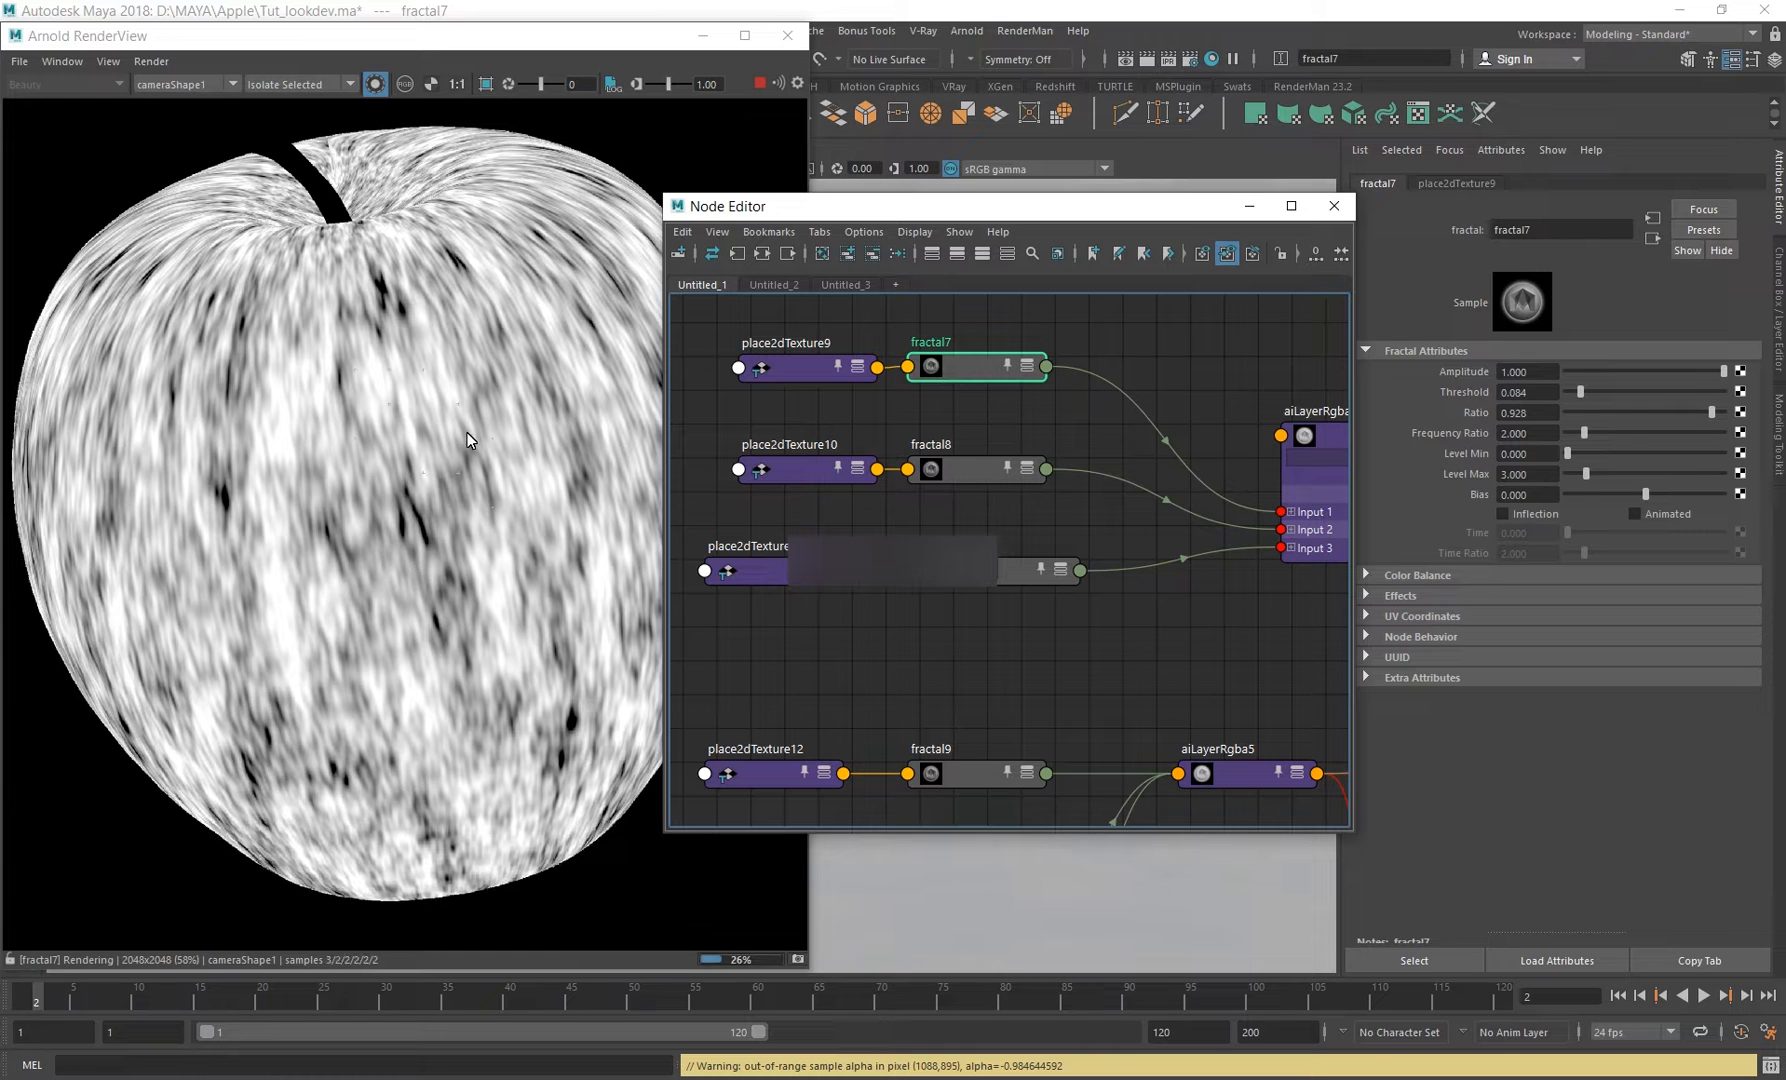
{"action": "left_click", "coordinate": [975, 468]}
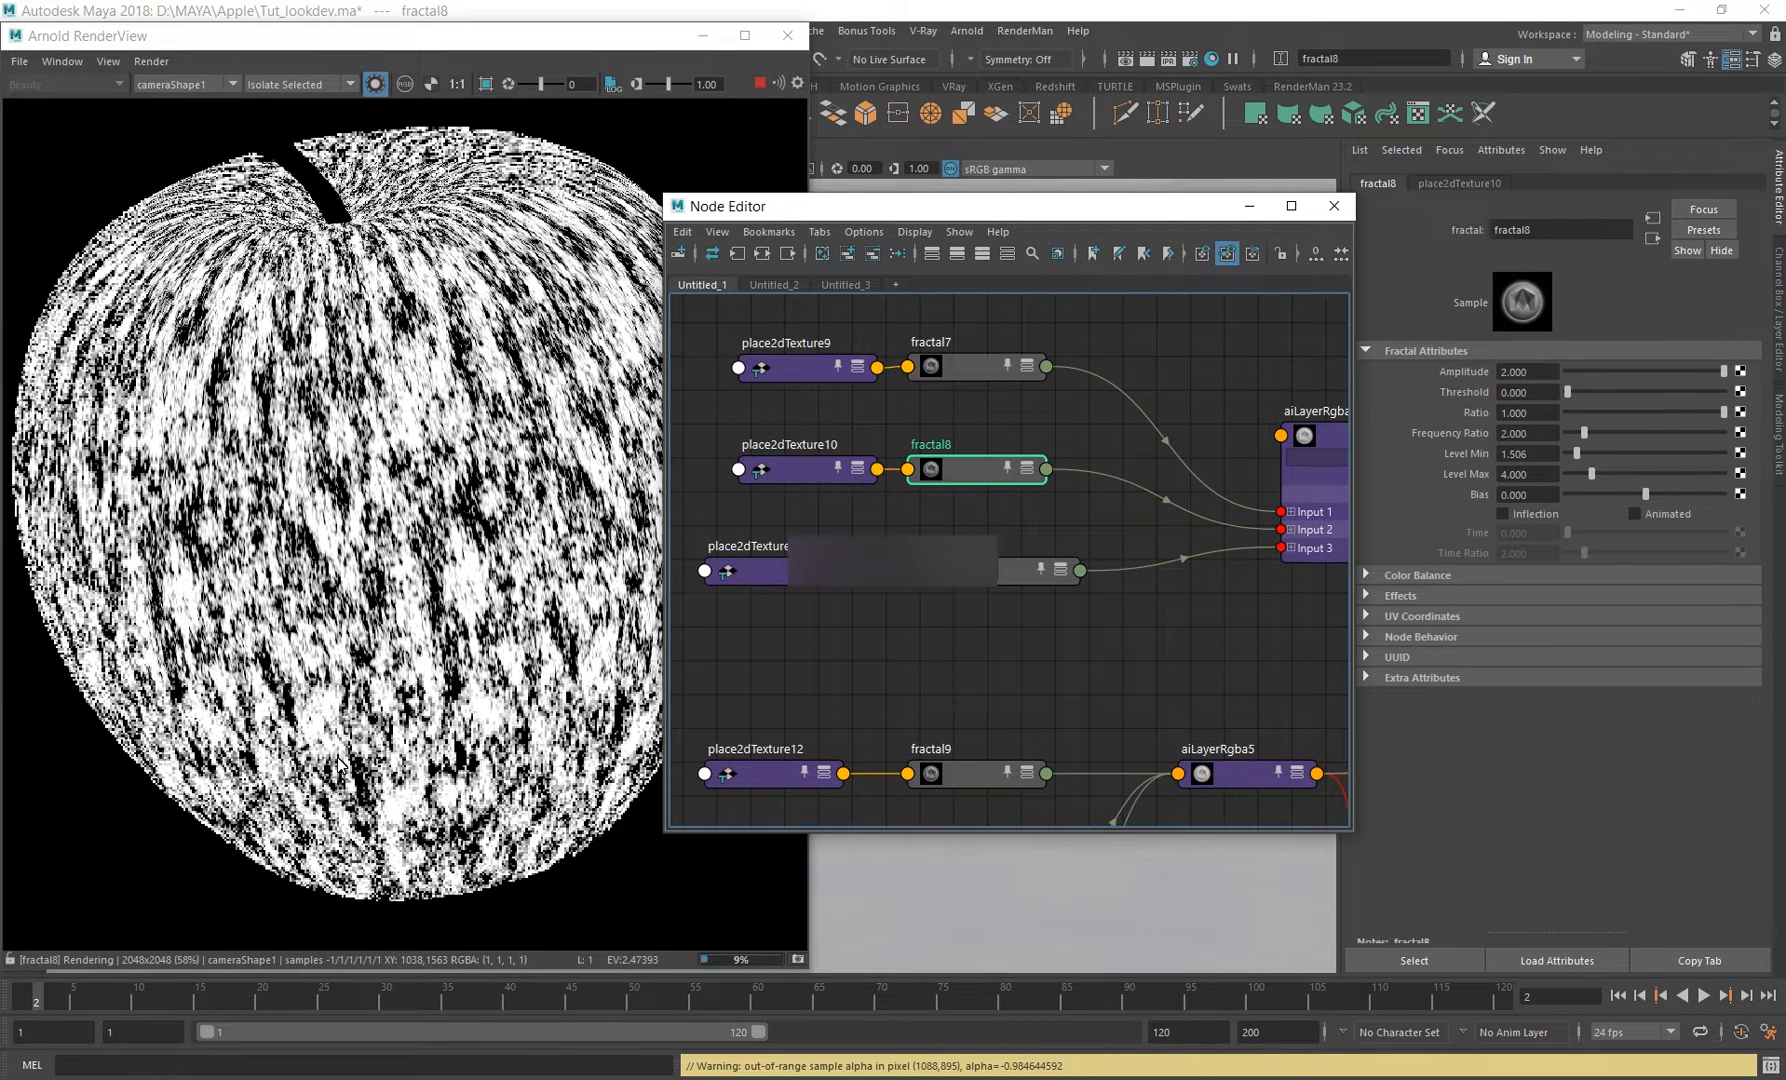
{"action": "left_click", "coordinate": [1012, 571]}
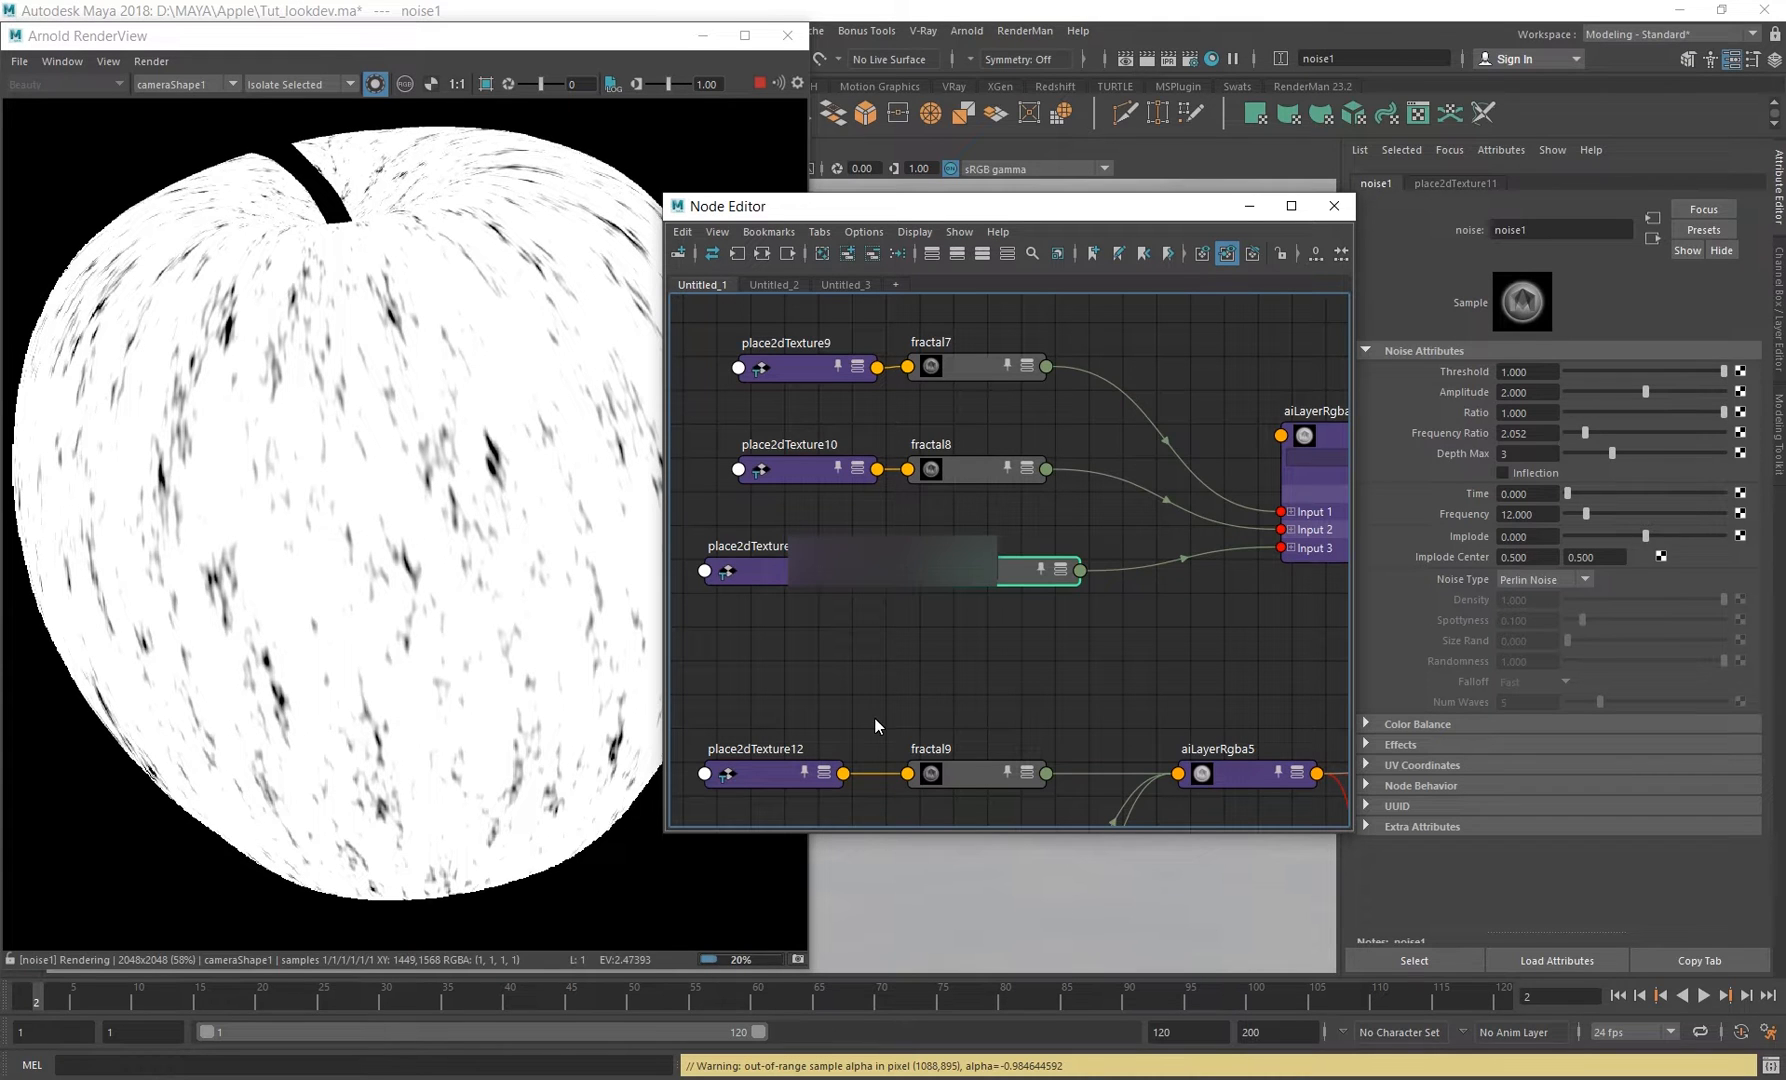
Preview the combined aiLayerRgba4 mask and inspect the operation and mix of its layer 2.
{"action": "middle_click_drag", "start_coordinate": [1280, 569], "coordinate": [1074, 581], "text": "alt"}
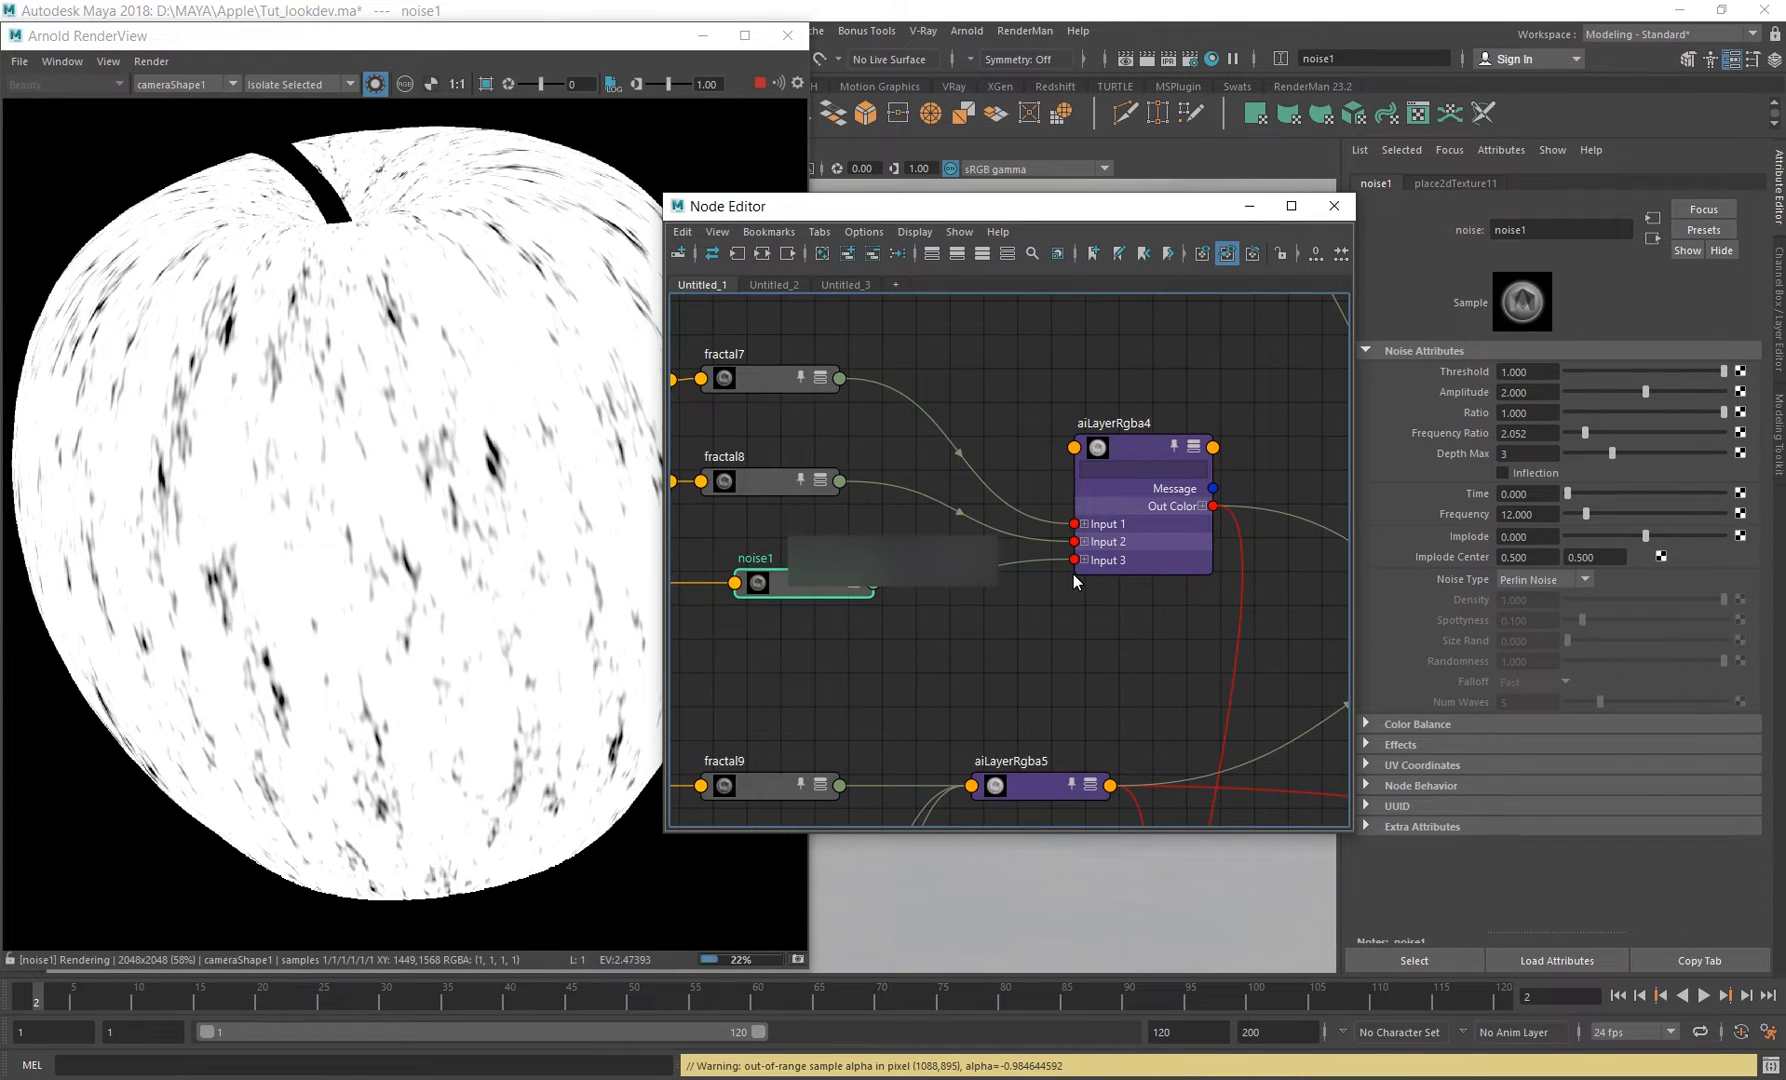
{"action": "left_click", "coordinate": [1076, 571]}
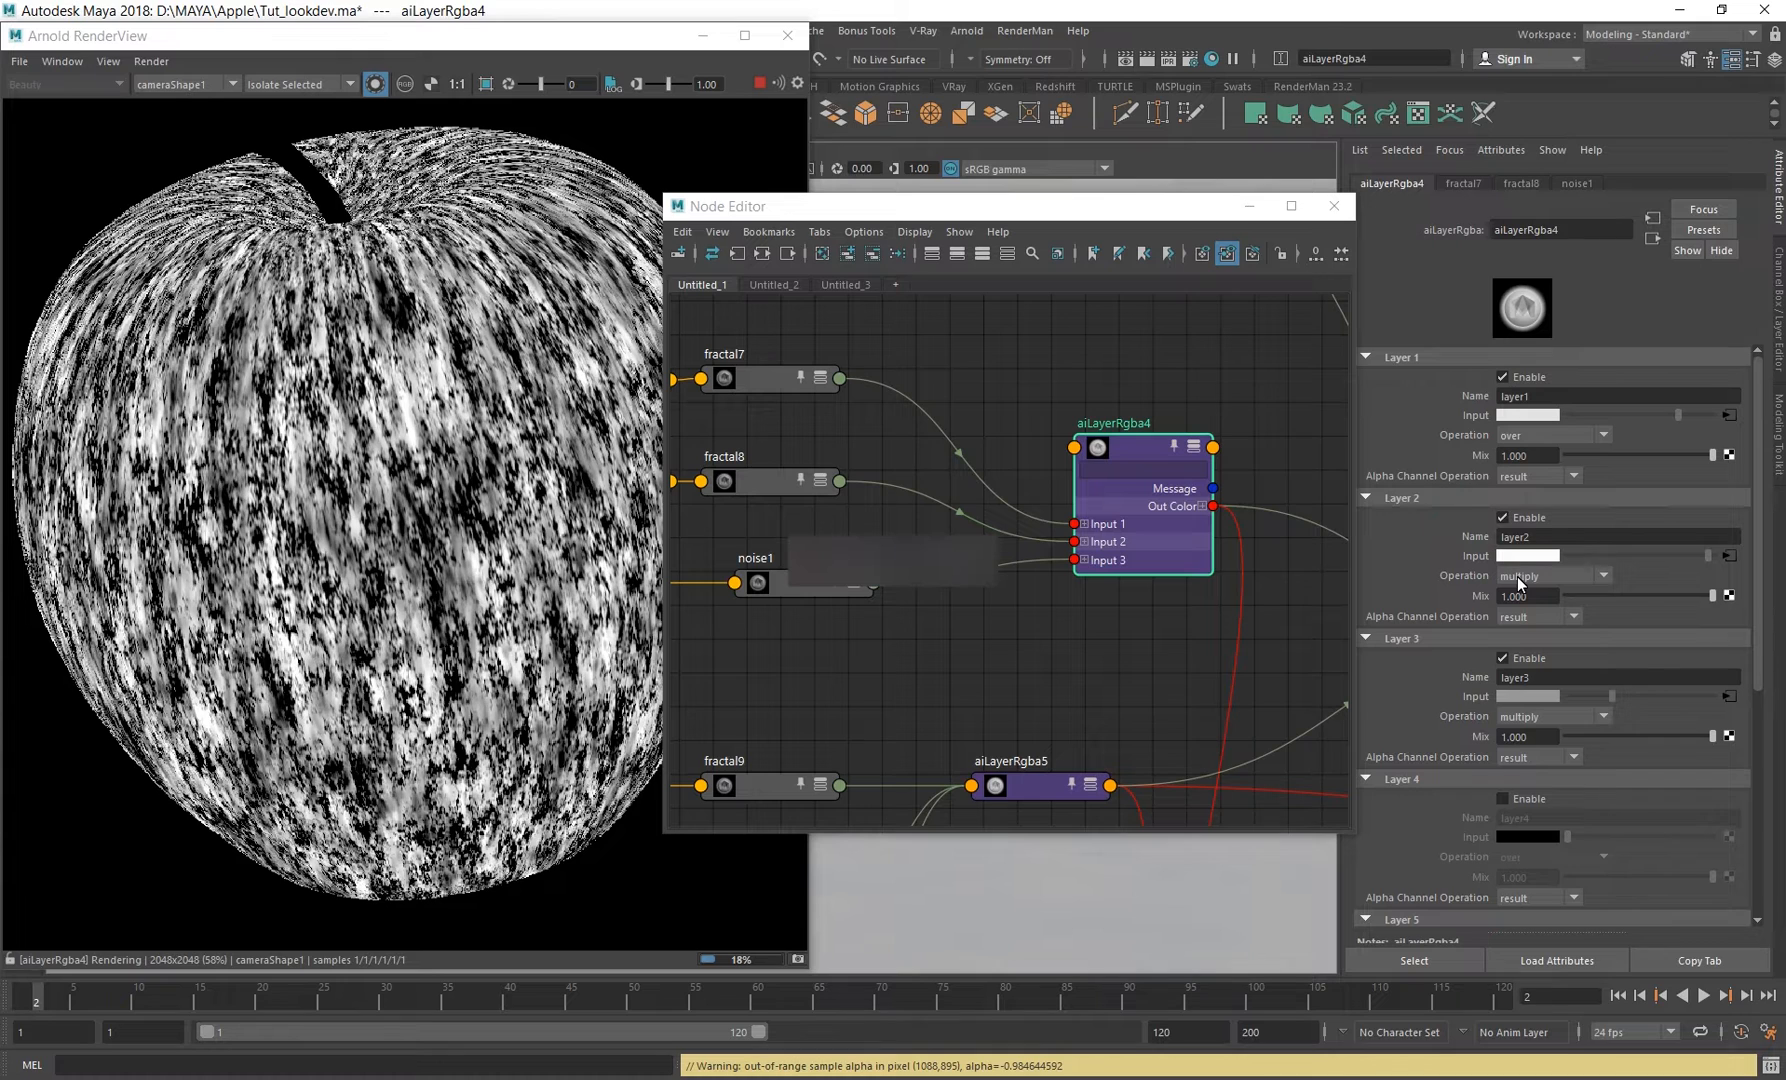
{"action": "left_click", "coordinate": [1530, 596]}
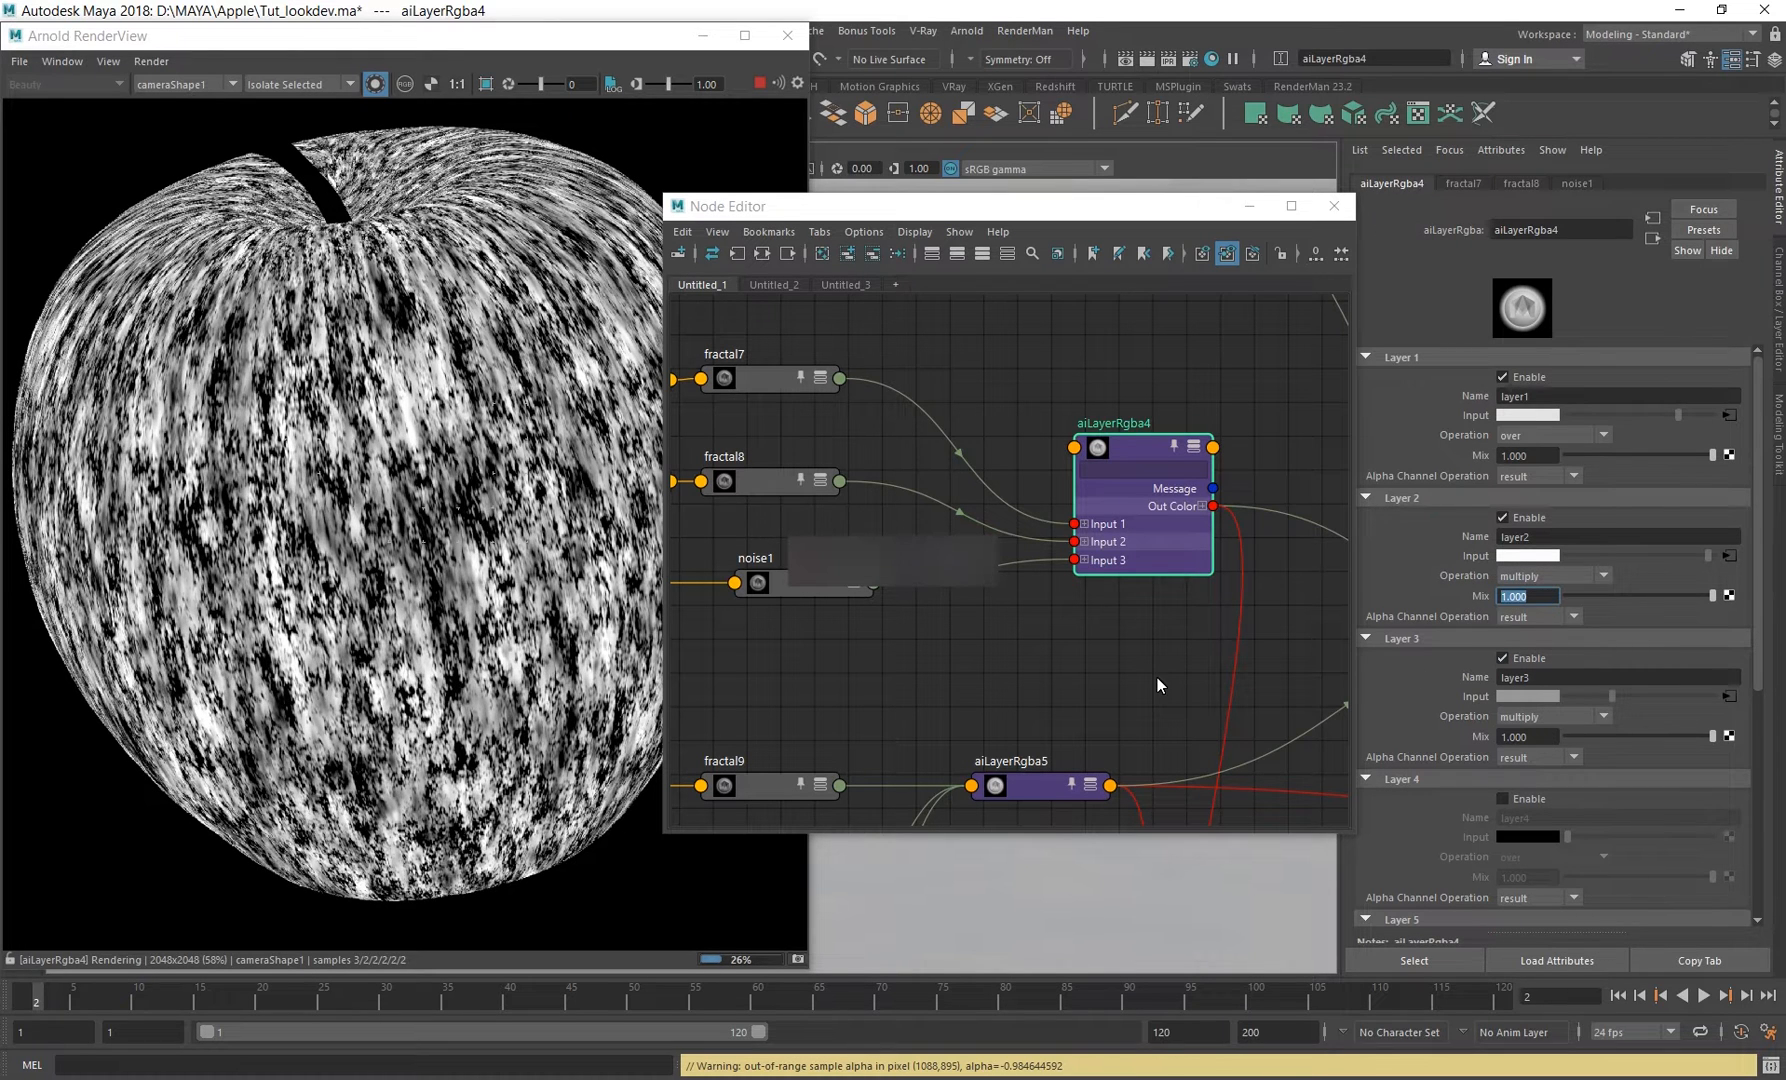
{"action": "middle_click_drag", "start_coordinate": [1157, 685], "coordinate": [1063, 663], "text": "alt"}
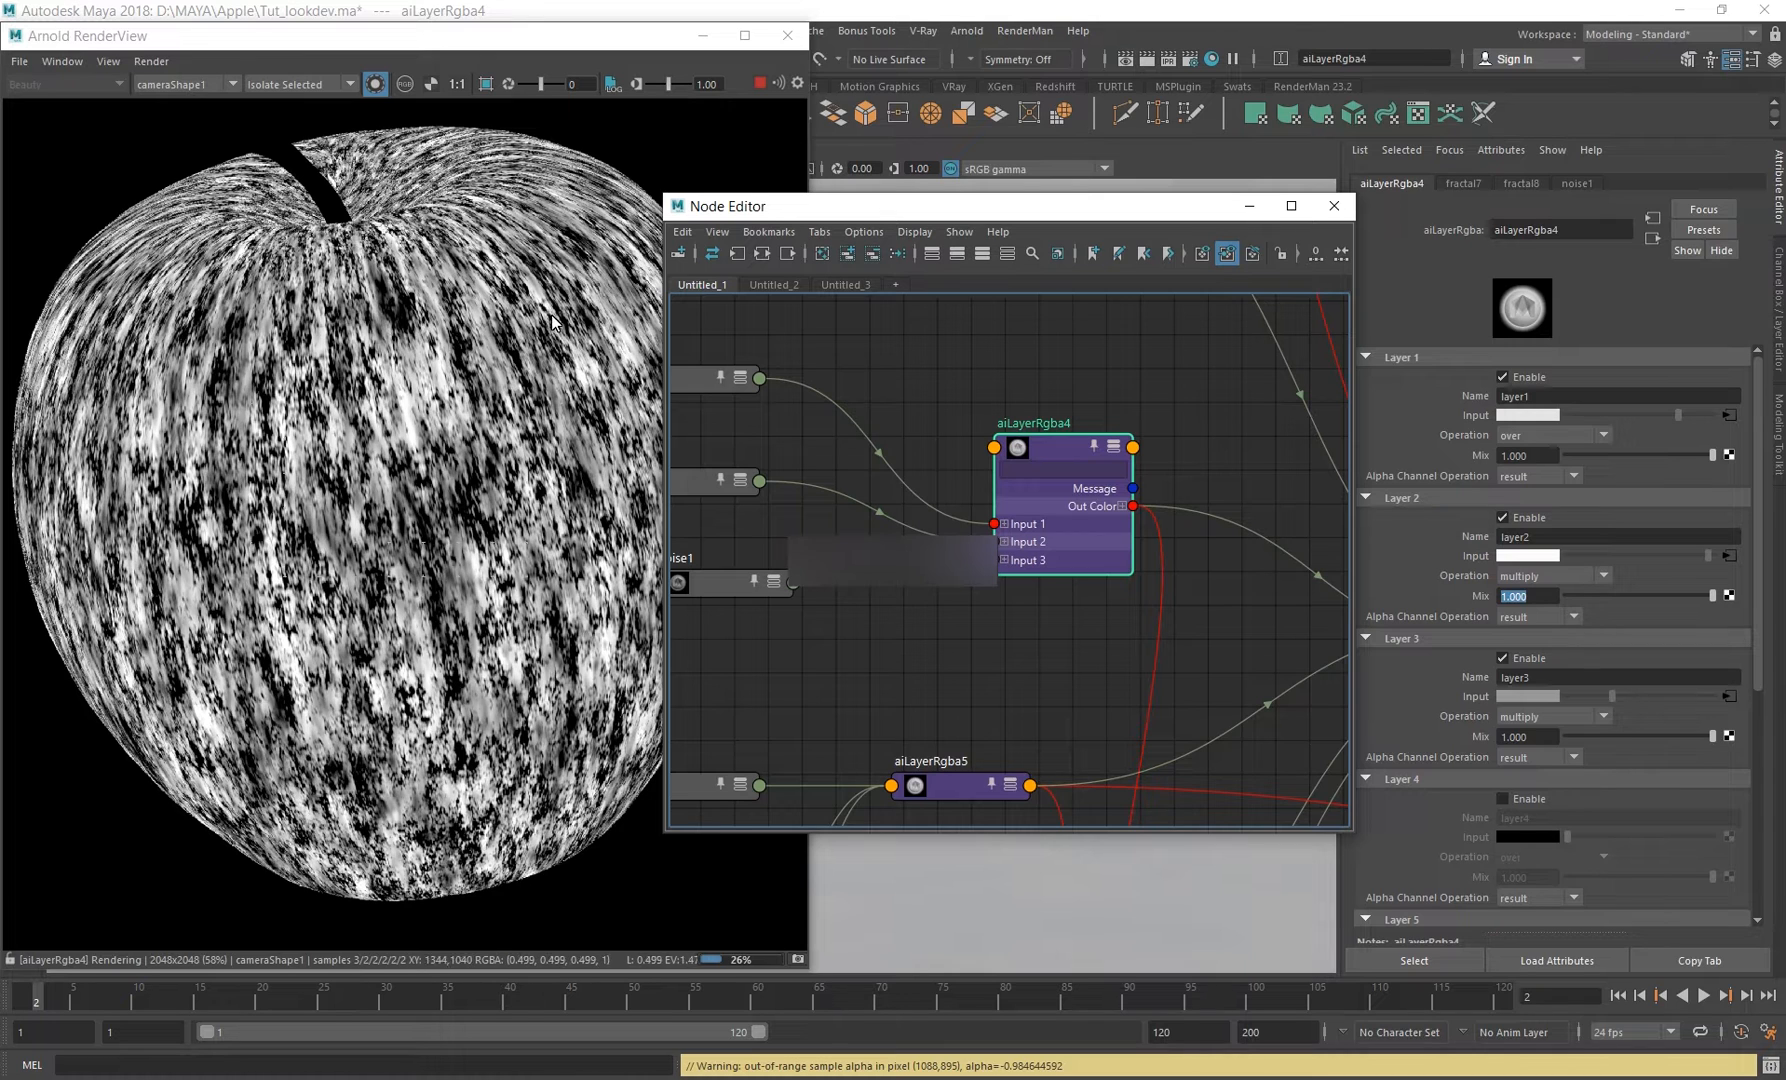
Isolate aiLayerRgba1, switch layer 3 off and on again, and examine its streaks across the apple.
{"action": "middle_click_drag", "start_coordinate": [1020, 657], "coordinate": [748, 617], "text": "alt"}
{"action": "scroll", "coordinate": [748, 617], "scroll_direction": "down", "scroll_amount": 1}
{"action": "left_click", "coordinate": [1268, 623]}
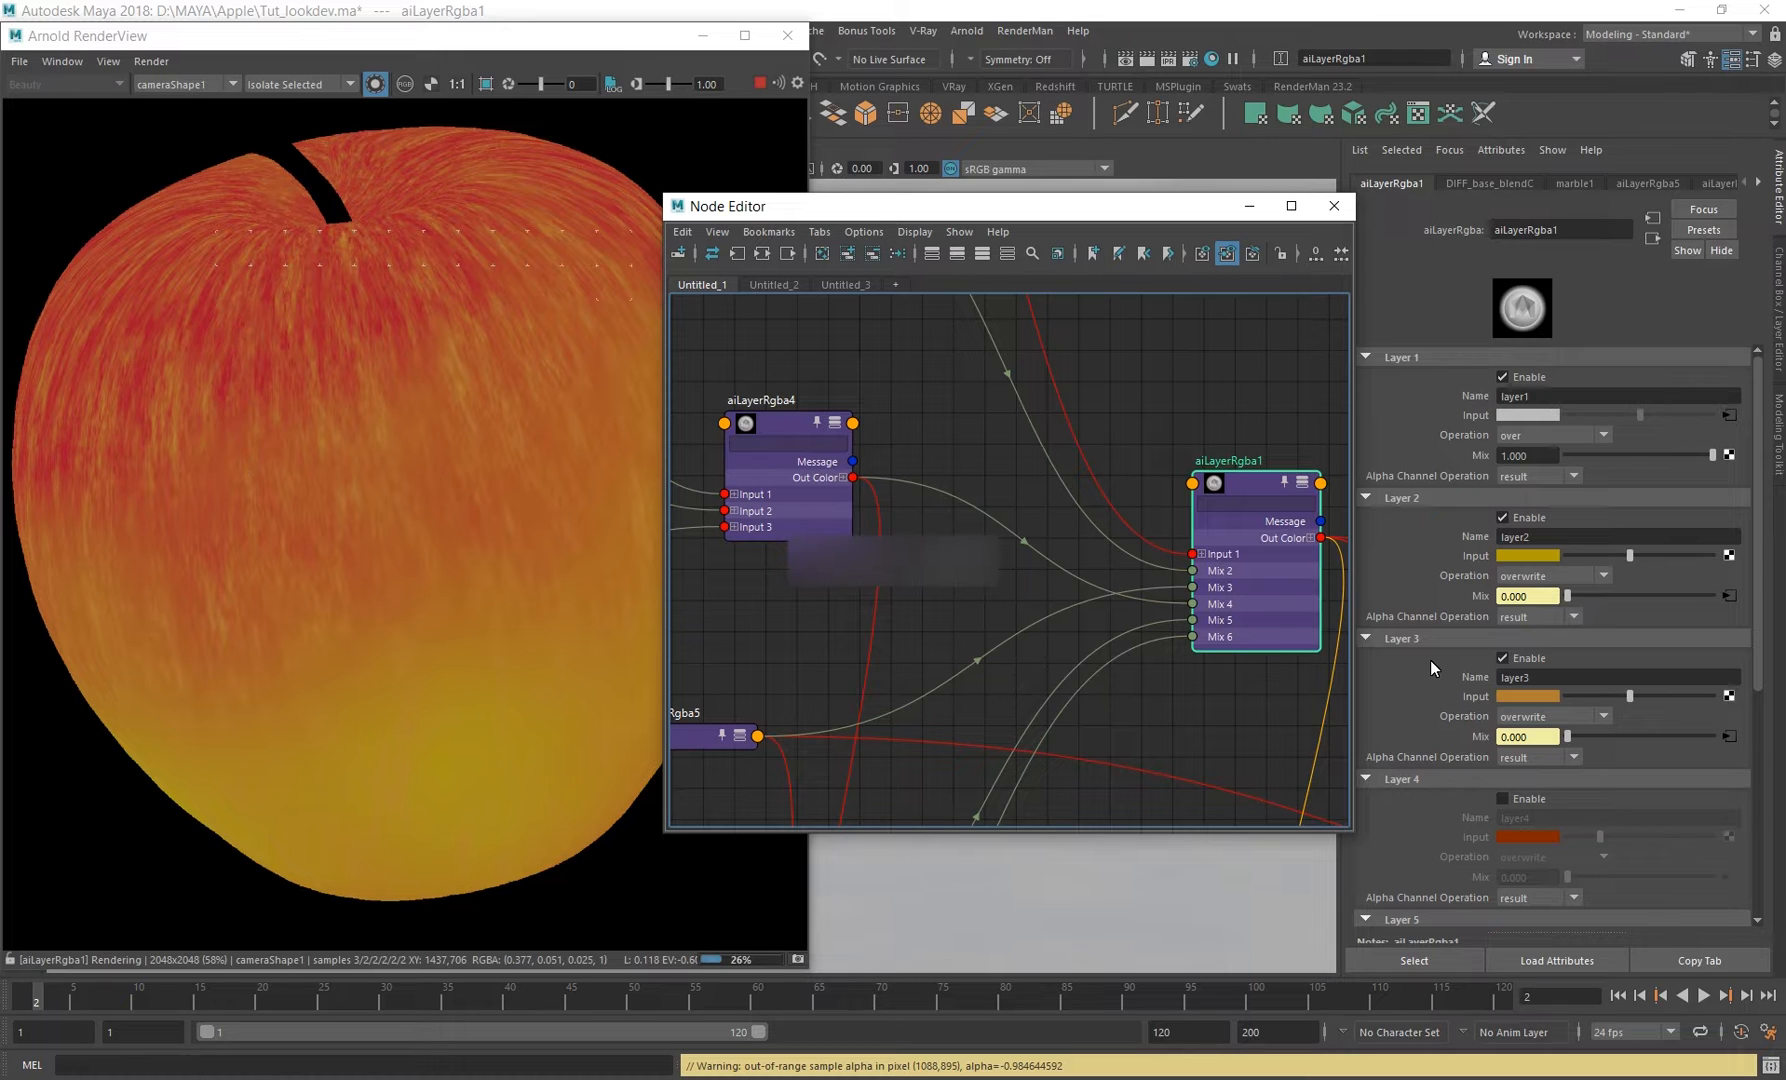
{"action": "left_click", "coordinate": [1502, 658]}
{"action": "left_click", "coordinate": [1502, 658]}
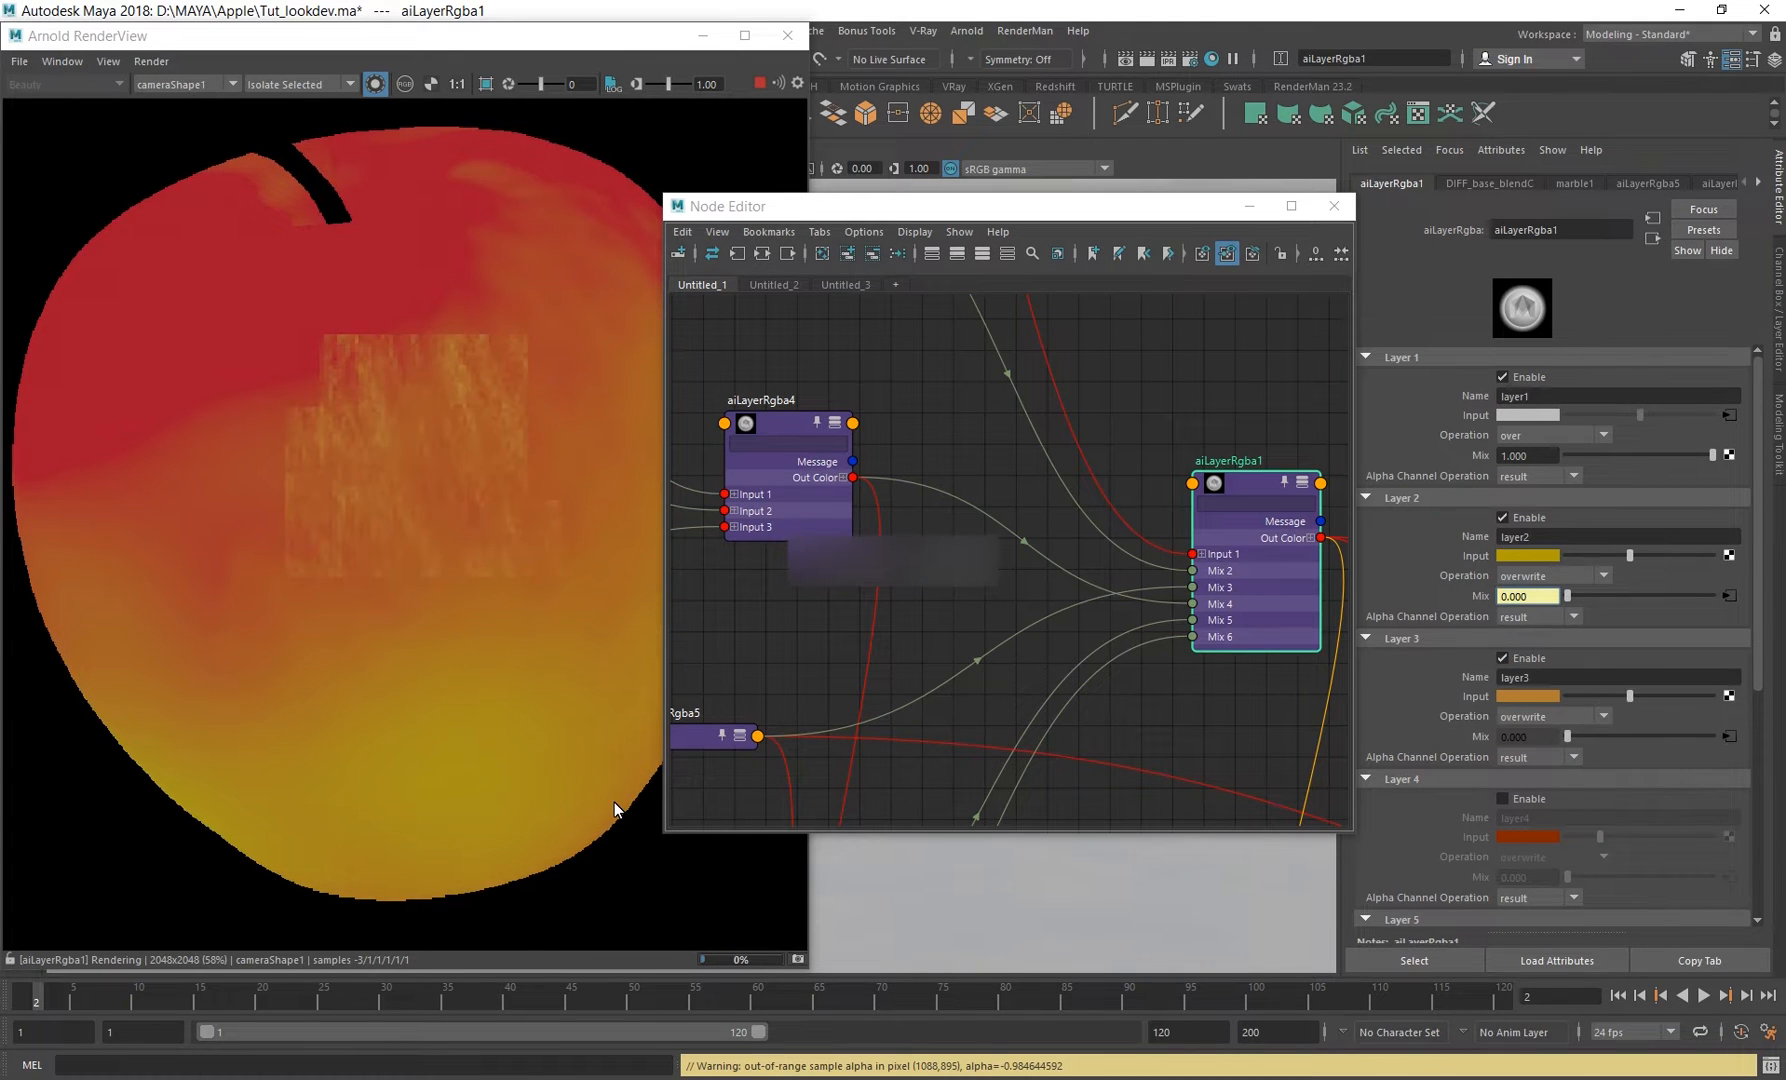
{"action": "left_click", "coordinate": [338, 502]}
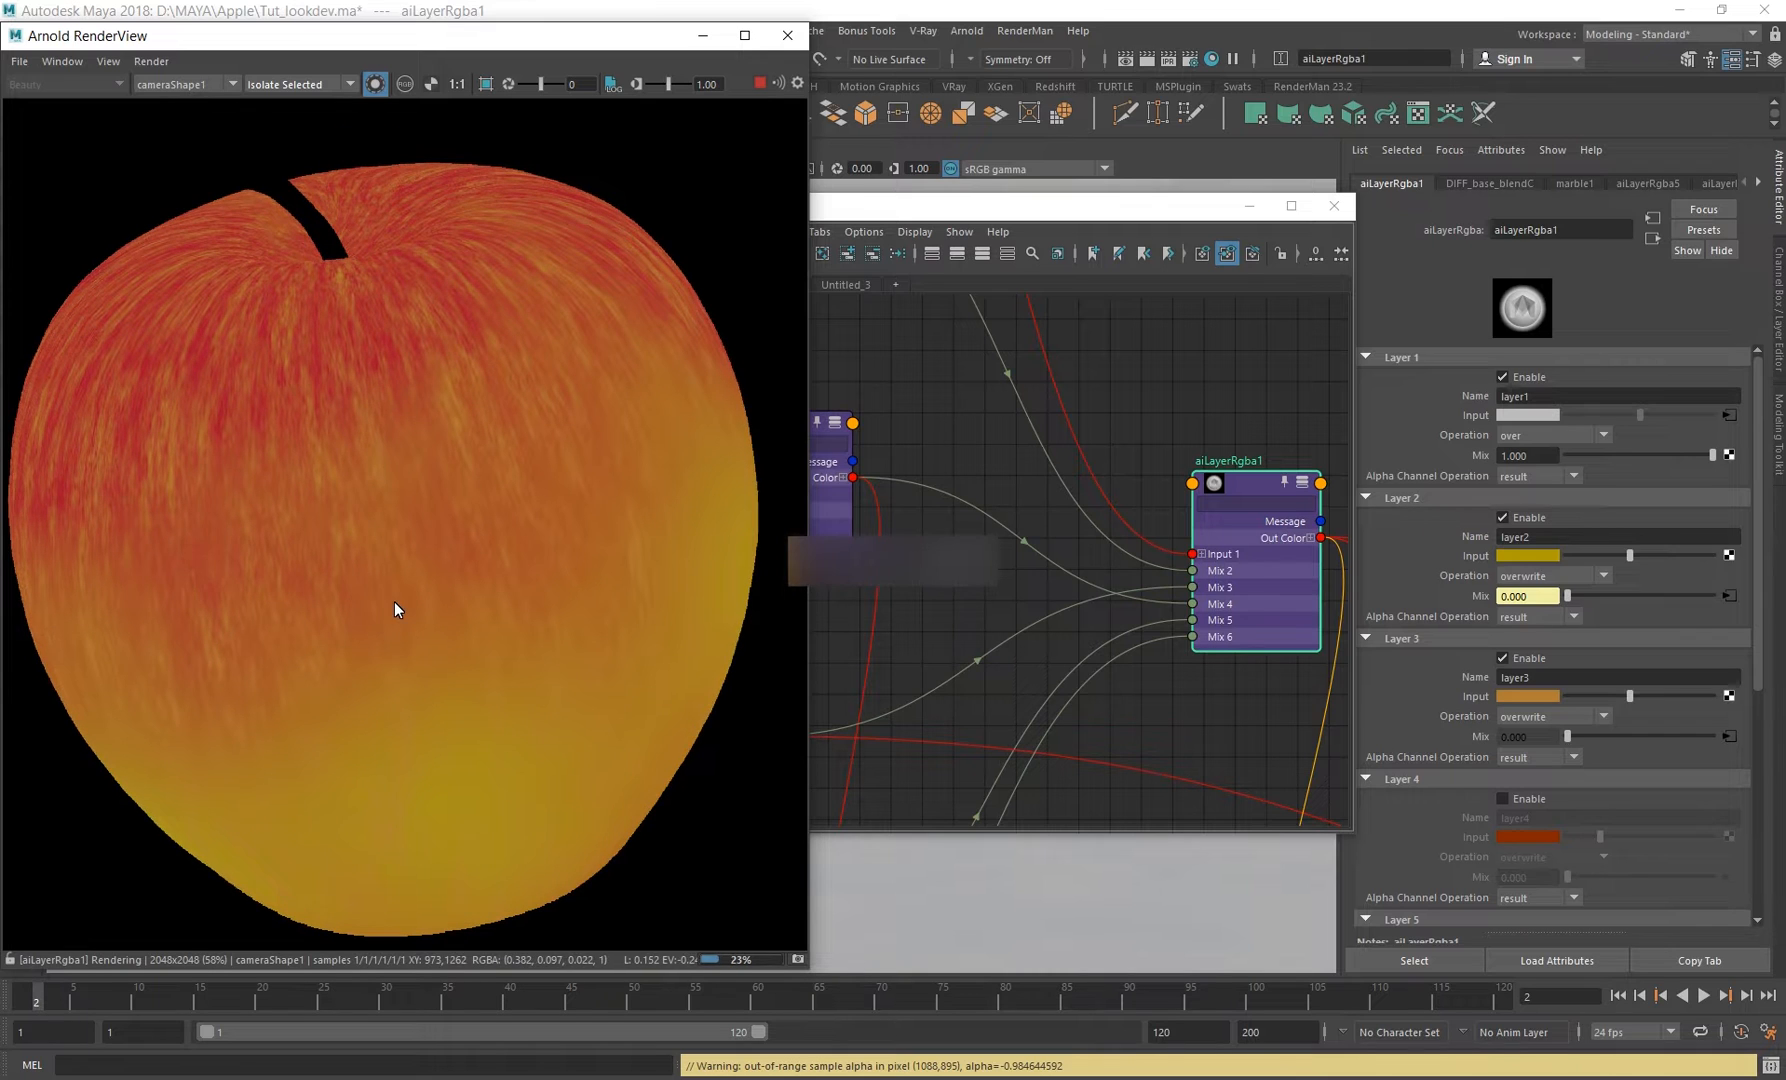
{"action": "middle_click_drag", "start_coordinate": [393, 601], "coordinate": [421, 539]}
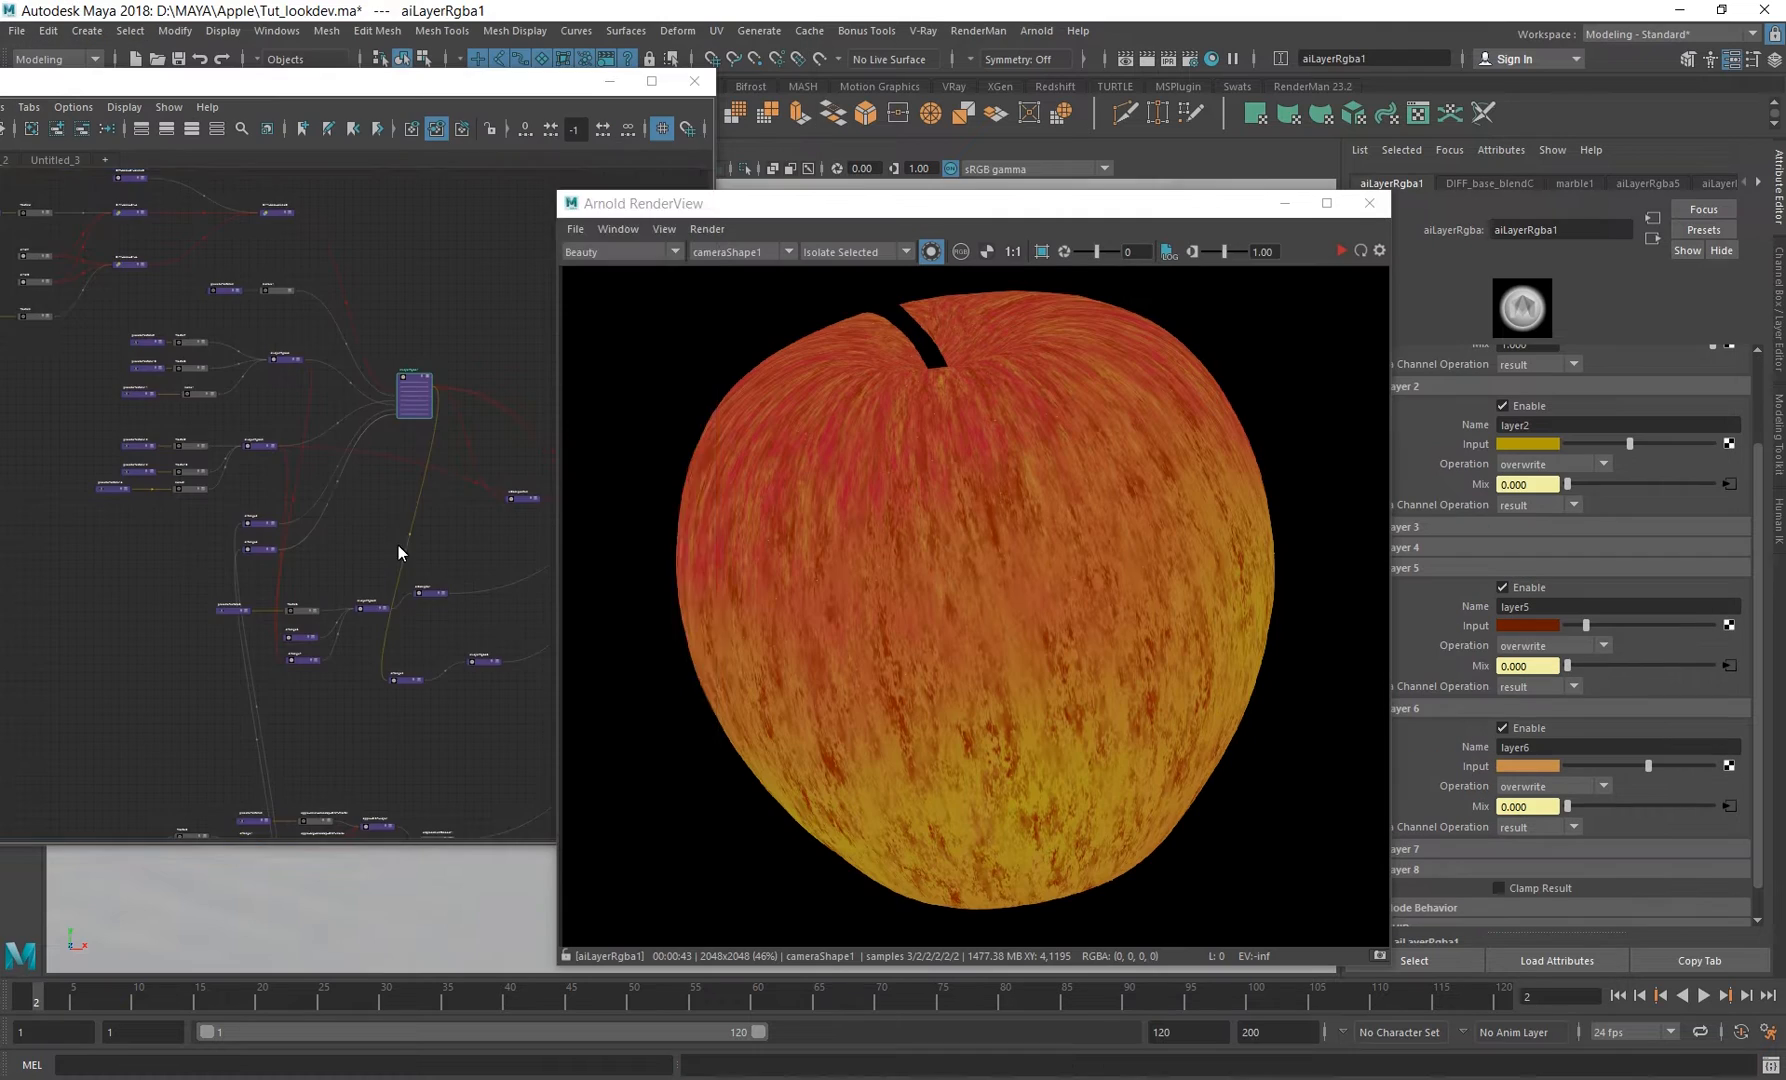
Start the Arnold render and isolate the aiLayerRgba5 inputs fractal9, fractal10 and noise2, returning to fractal9.
{"action": "left_click", "coordinate": [375, 515]}
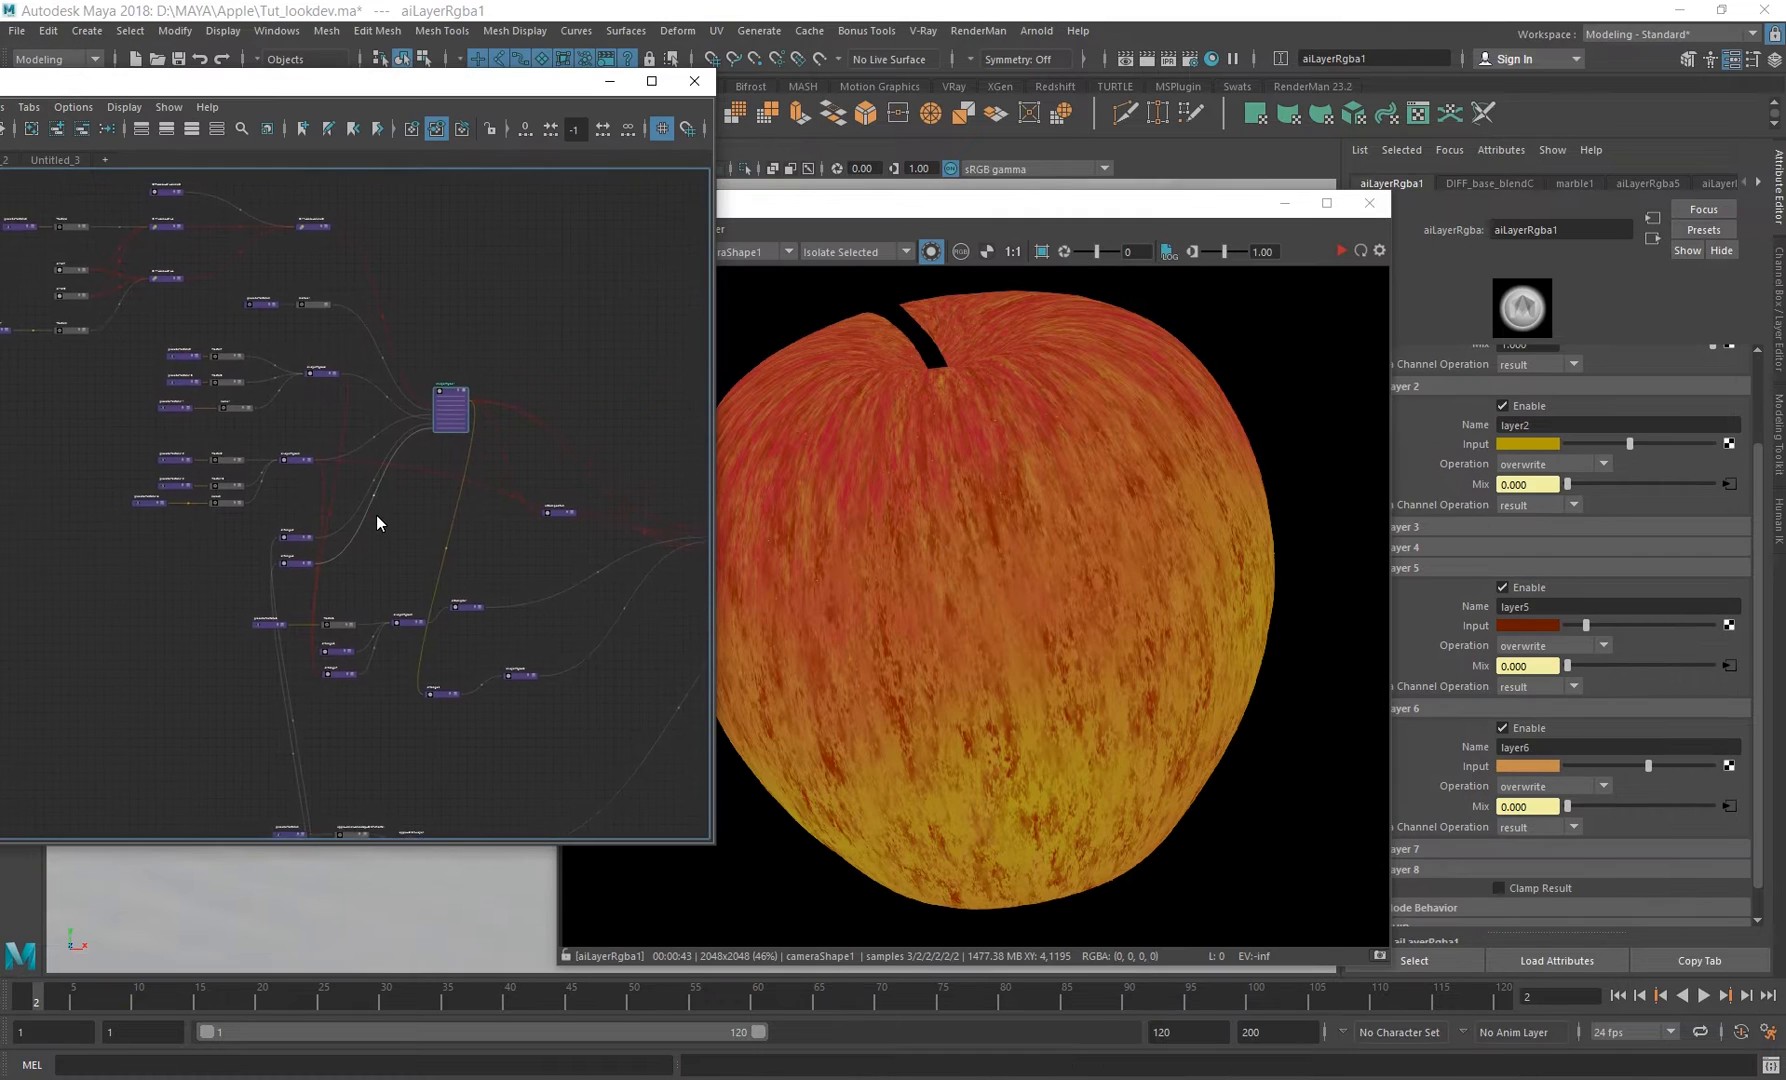
{"action": "scroll", "coordinate": [359, 525], "scroll_direction": "up", "scroll_amount": 5}
{"action": "middle_click_drag", "start_coordinate": [334, 507], "coordinate": [348, 560], "text": "alt"}
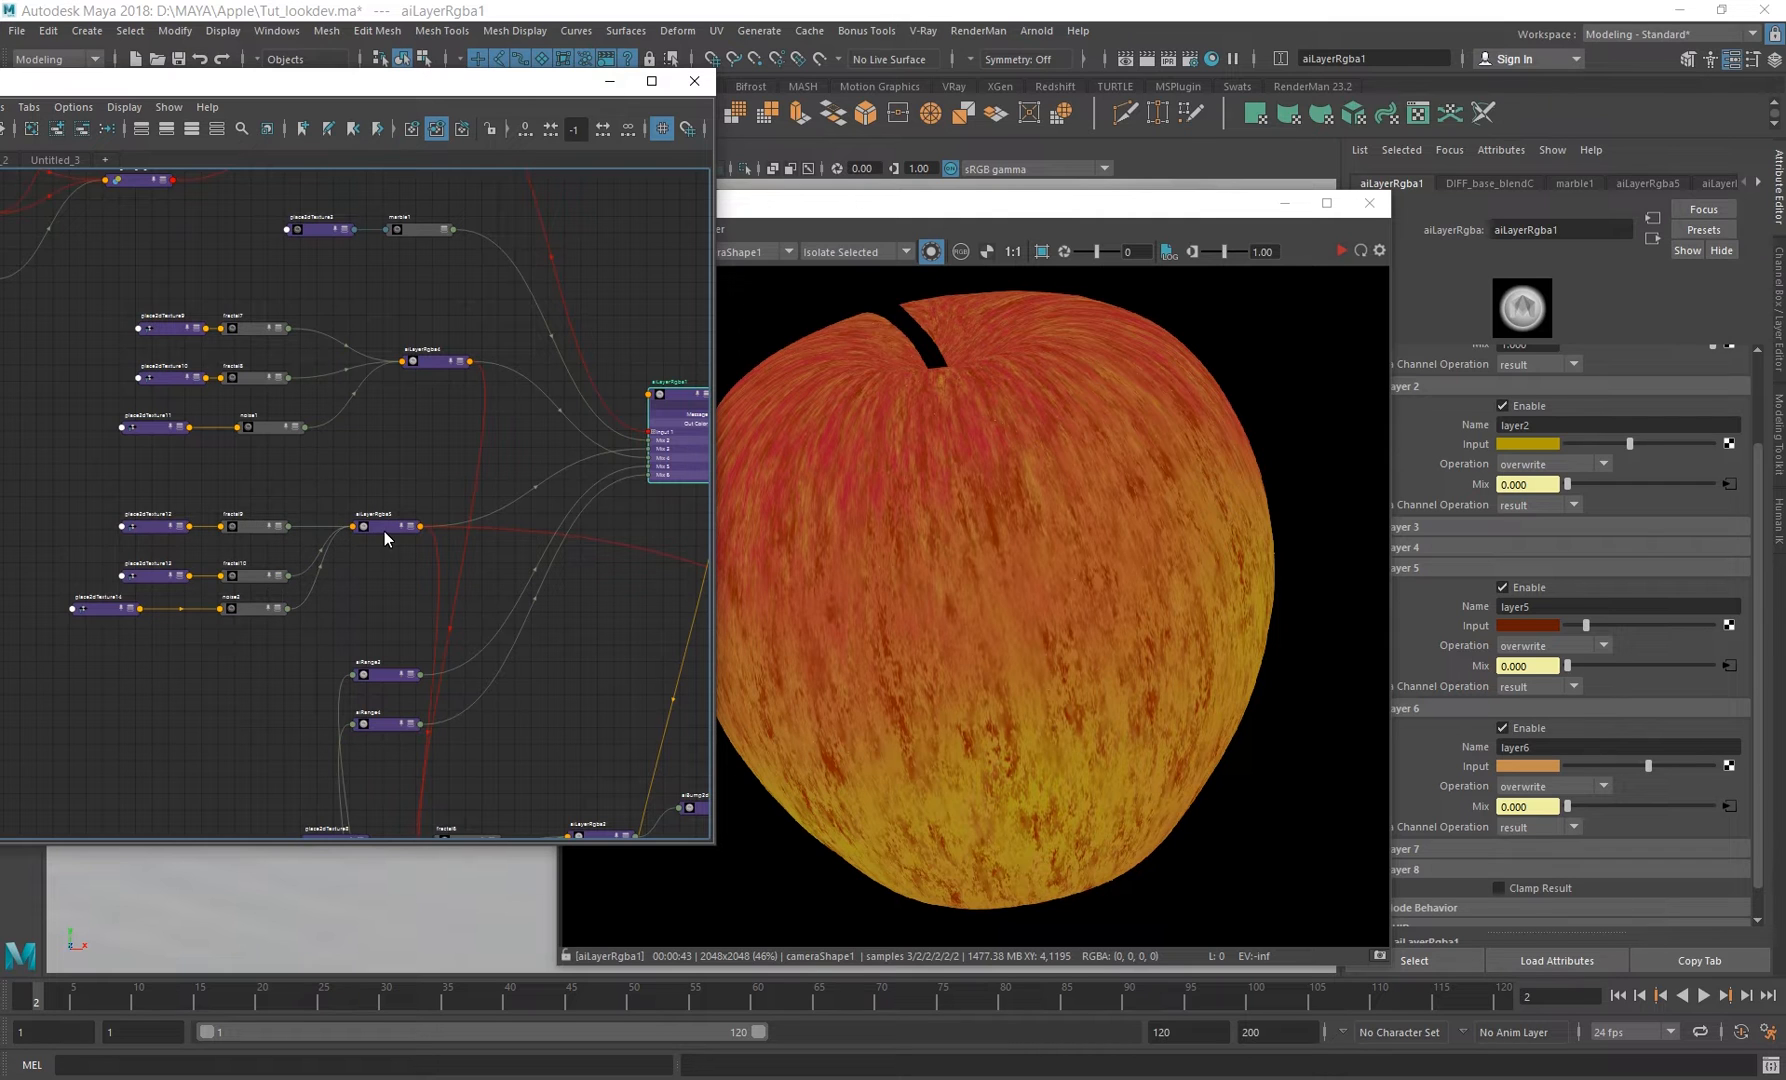
{"action": "left_click", "coordinate": [258, 530]}
{"action": "left_click", "coordinate": [1344, 251]}
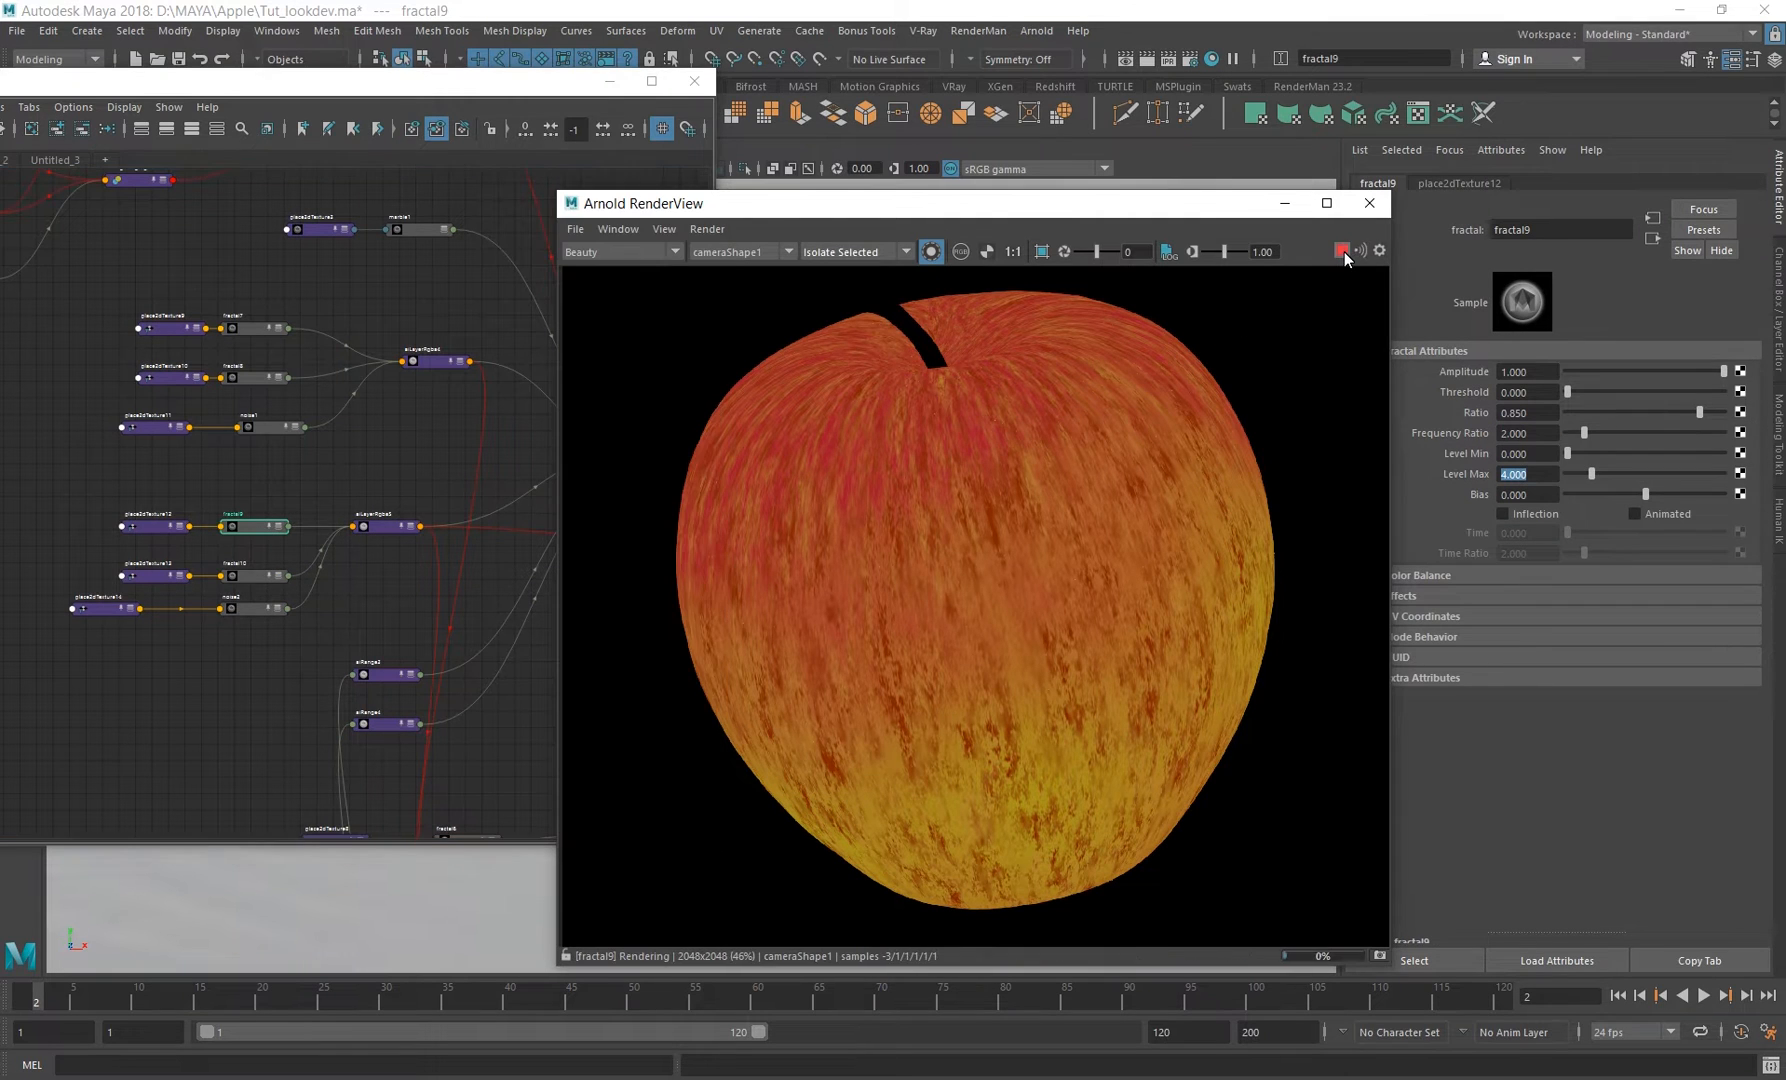
{"action": "left_click", "coordinate": [250, 577]}
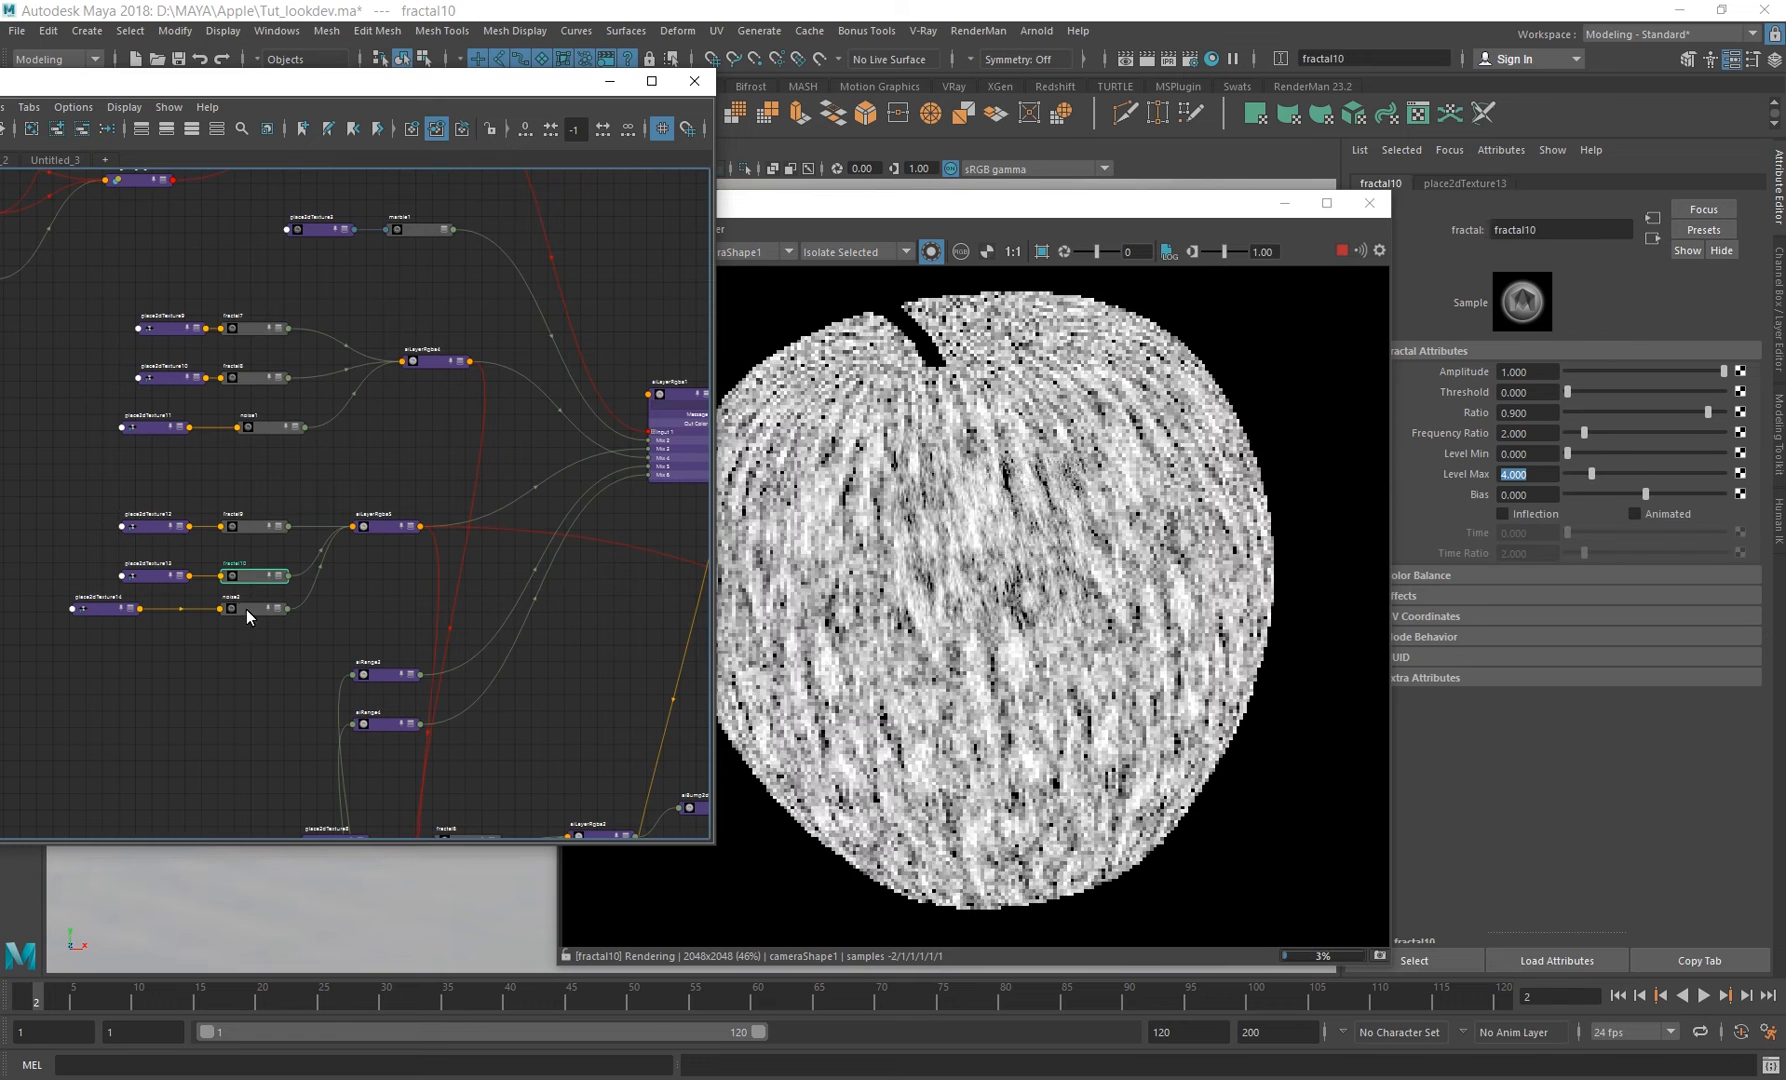
{"action": "left_click", "coordinate": [246, 607]}
{"action": "left_click", "coordinate": [253, 532]}
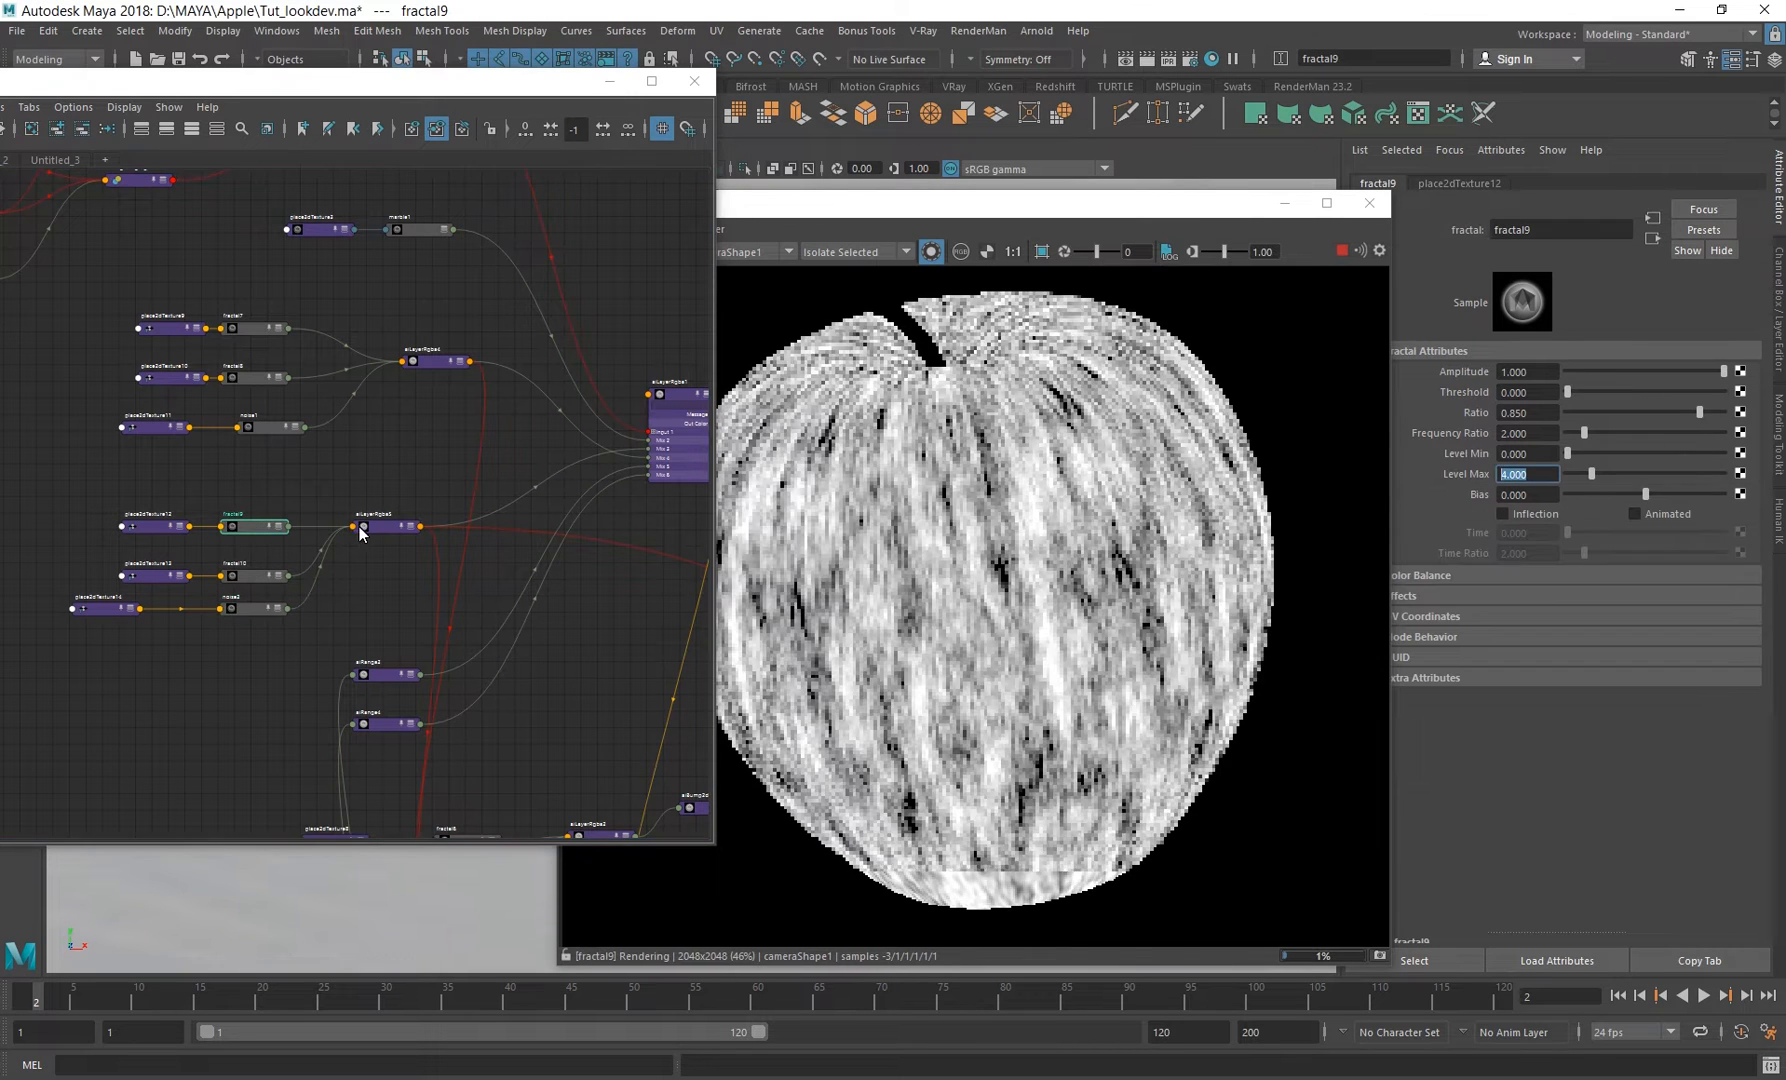
Inspect the UV repeat settings in place2dTexture12 and place2dTexture13, and preview fractal10 and noise2.
{"action": "left_click", "coordinate": [1460, 183]}
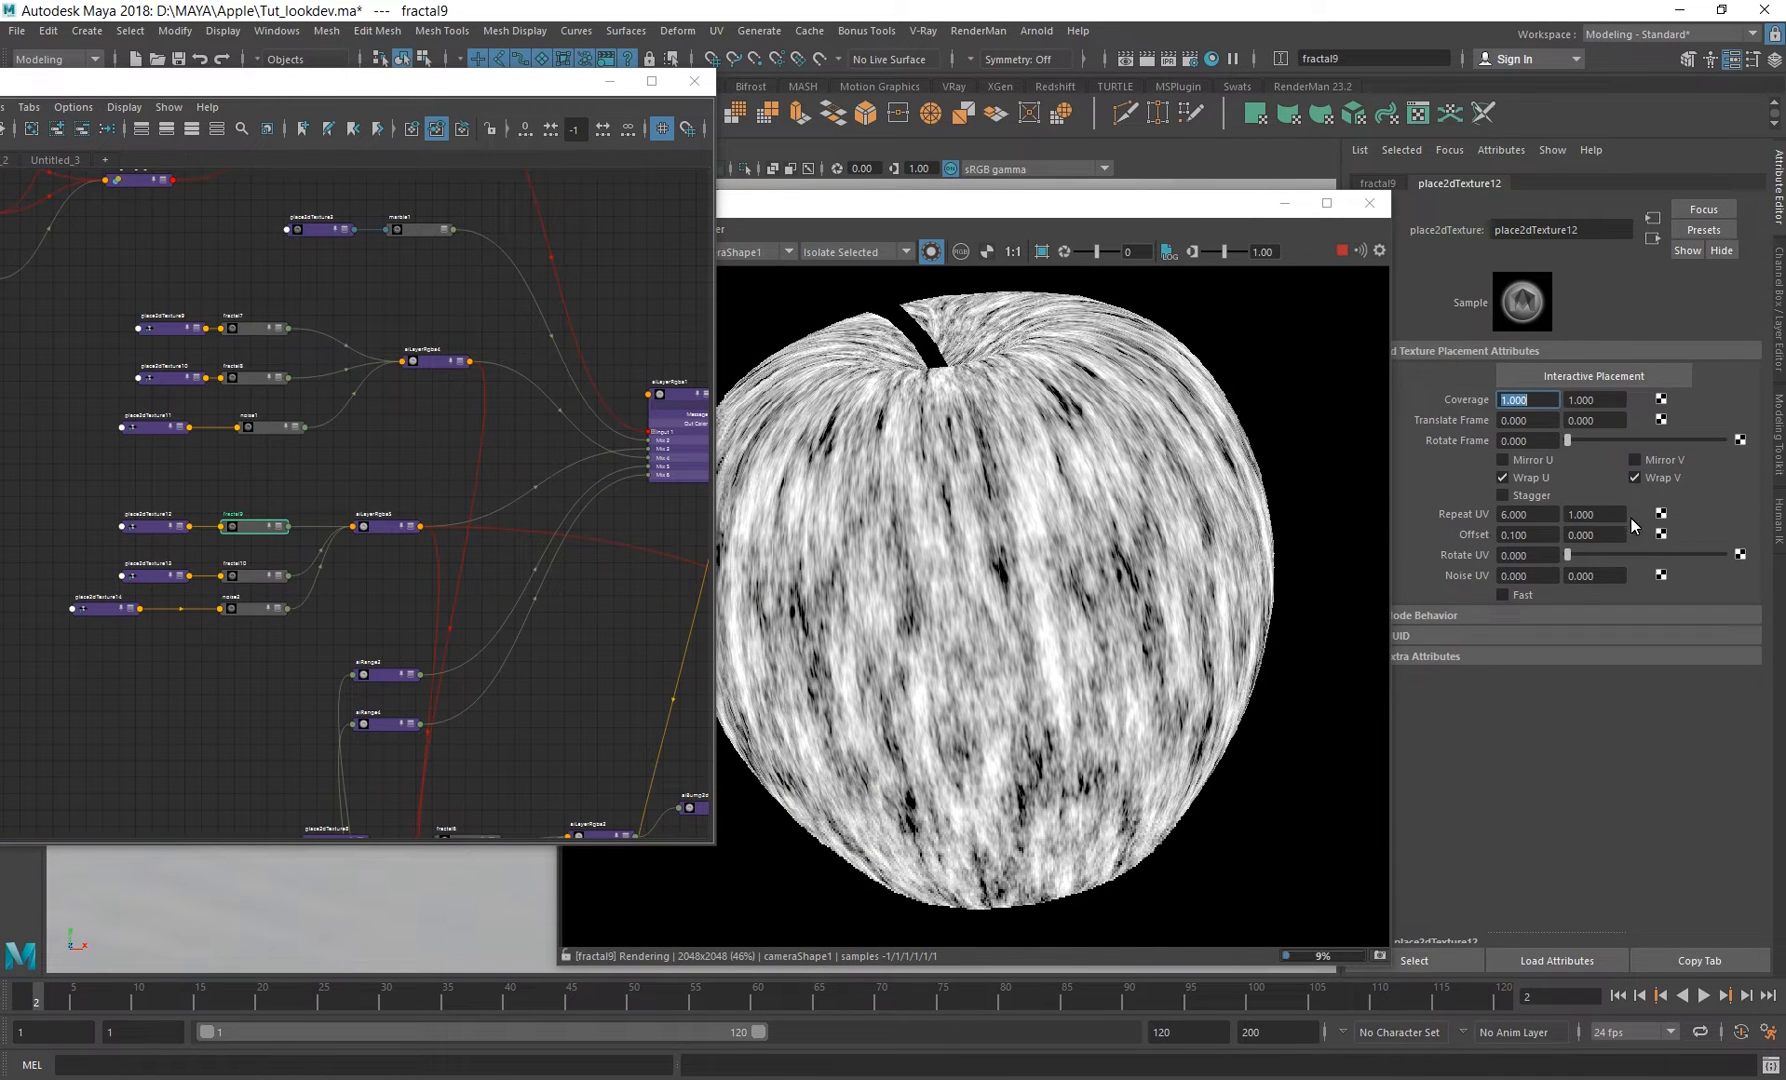
{"action": "left_click", "coordinate": [248, 578]}
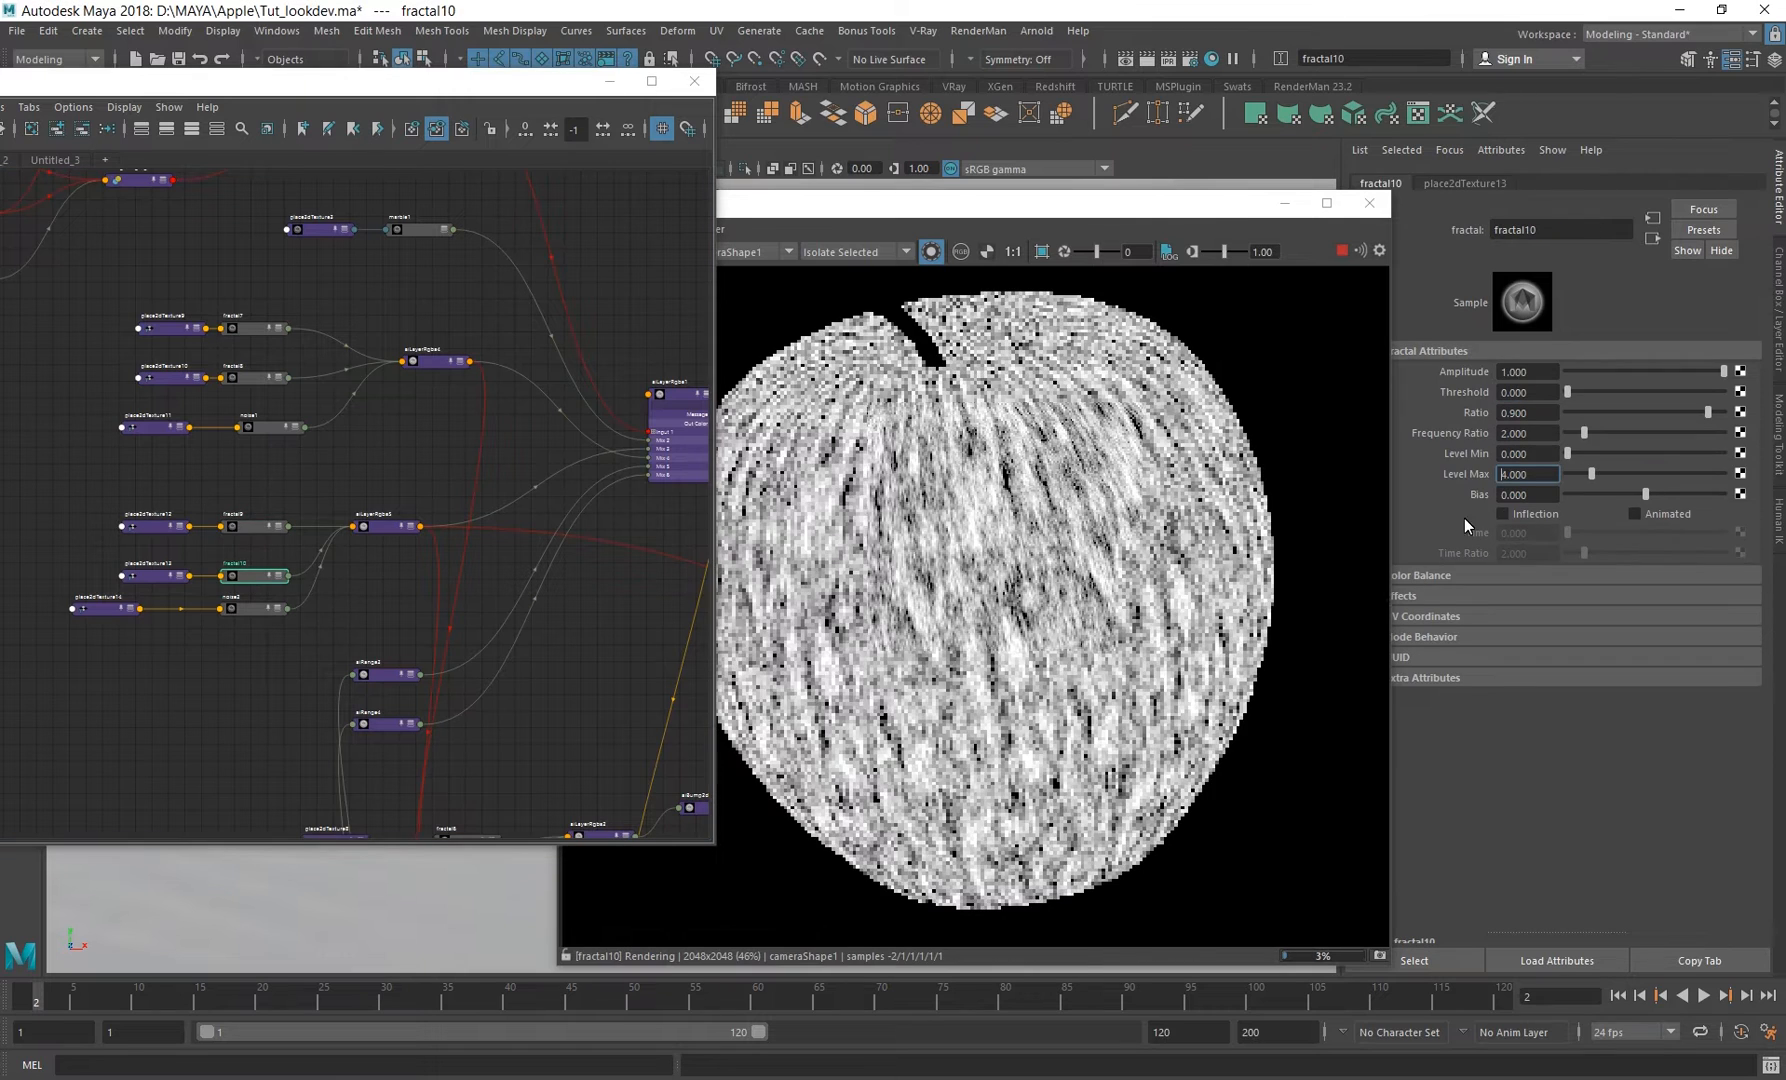
{"action": "left_click", "coordinate": [1464, 183]}
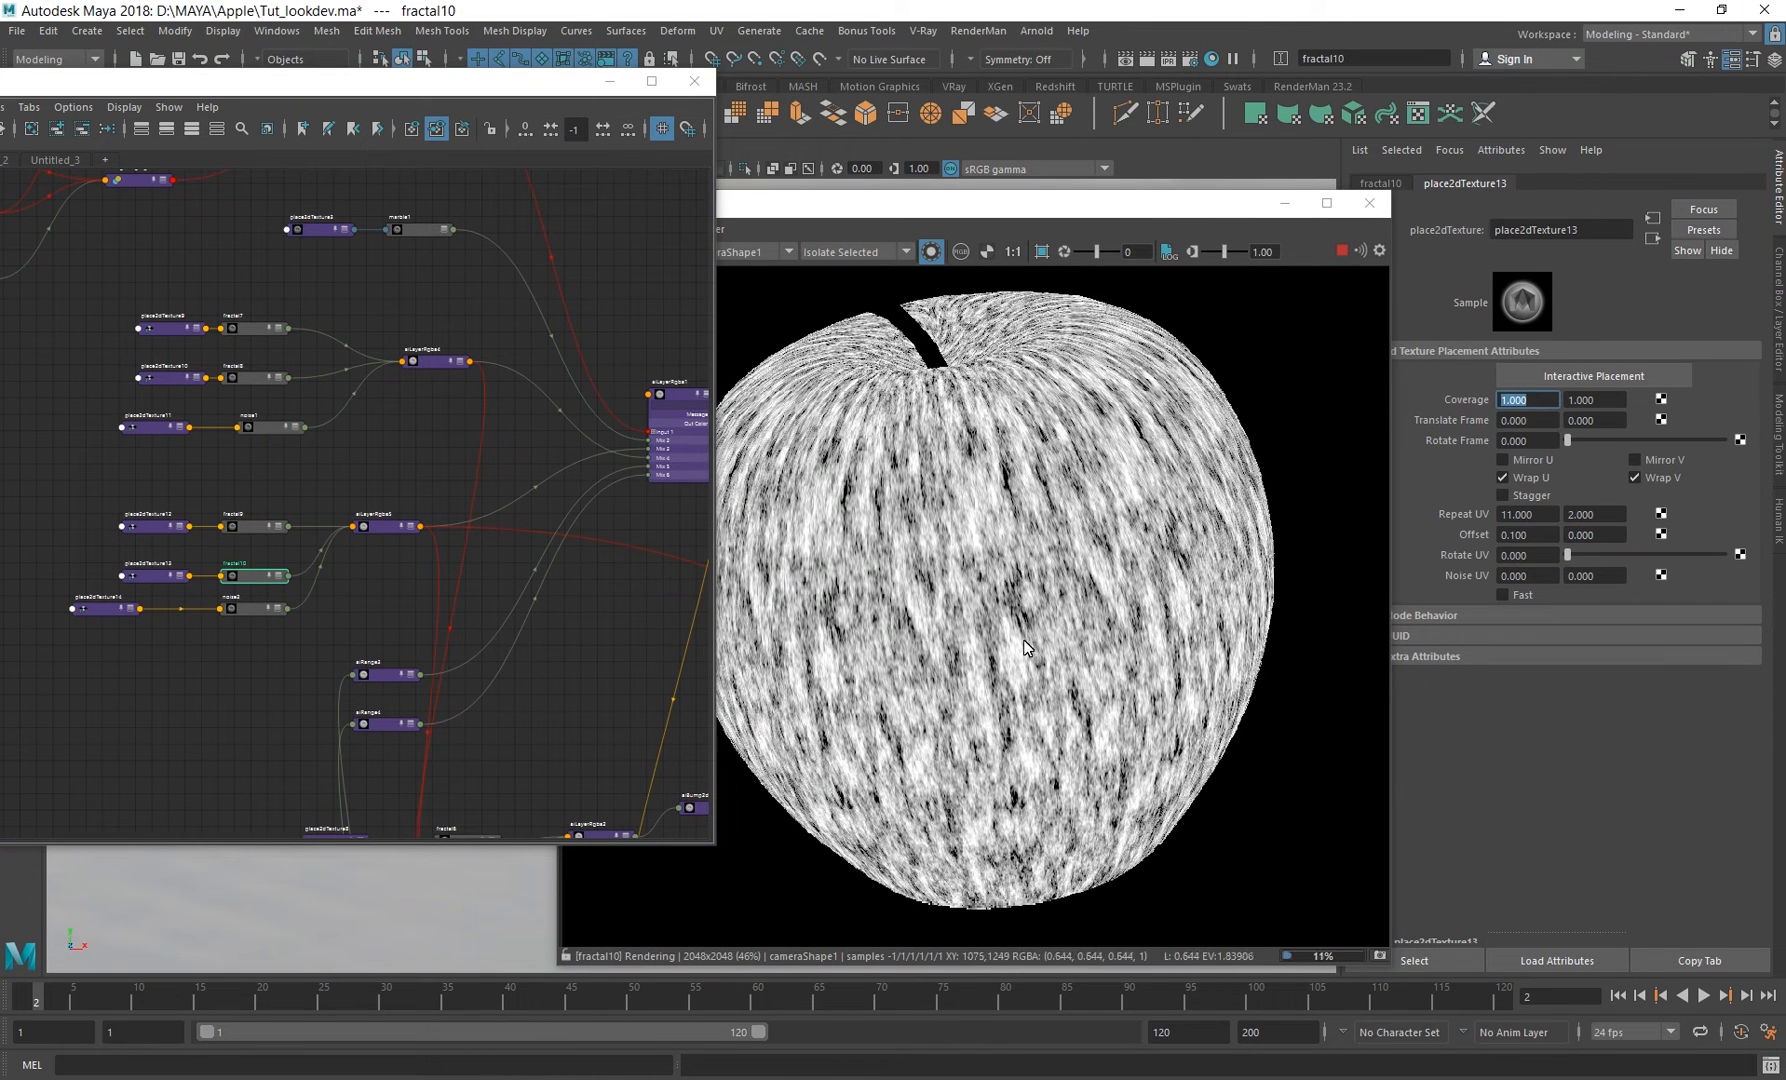
{"action": "left_click", "coordinate": [260, 613]}
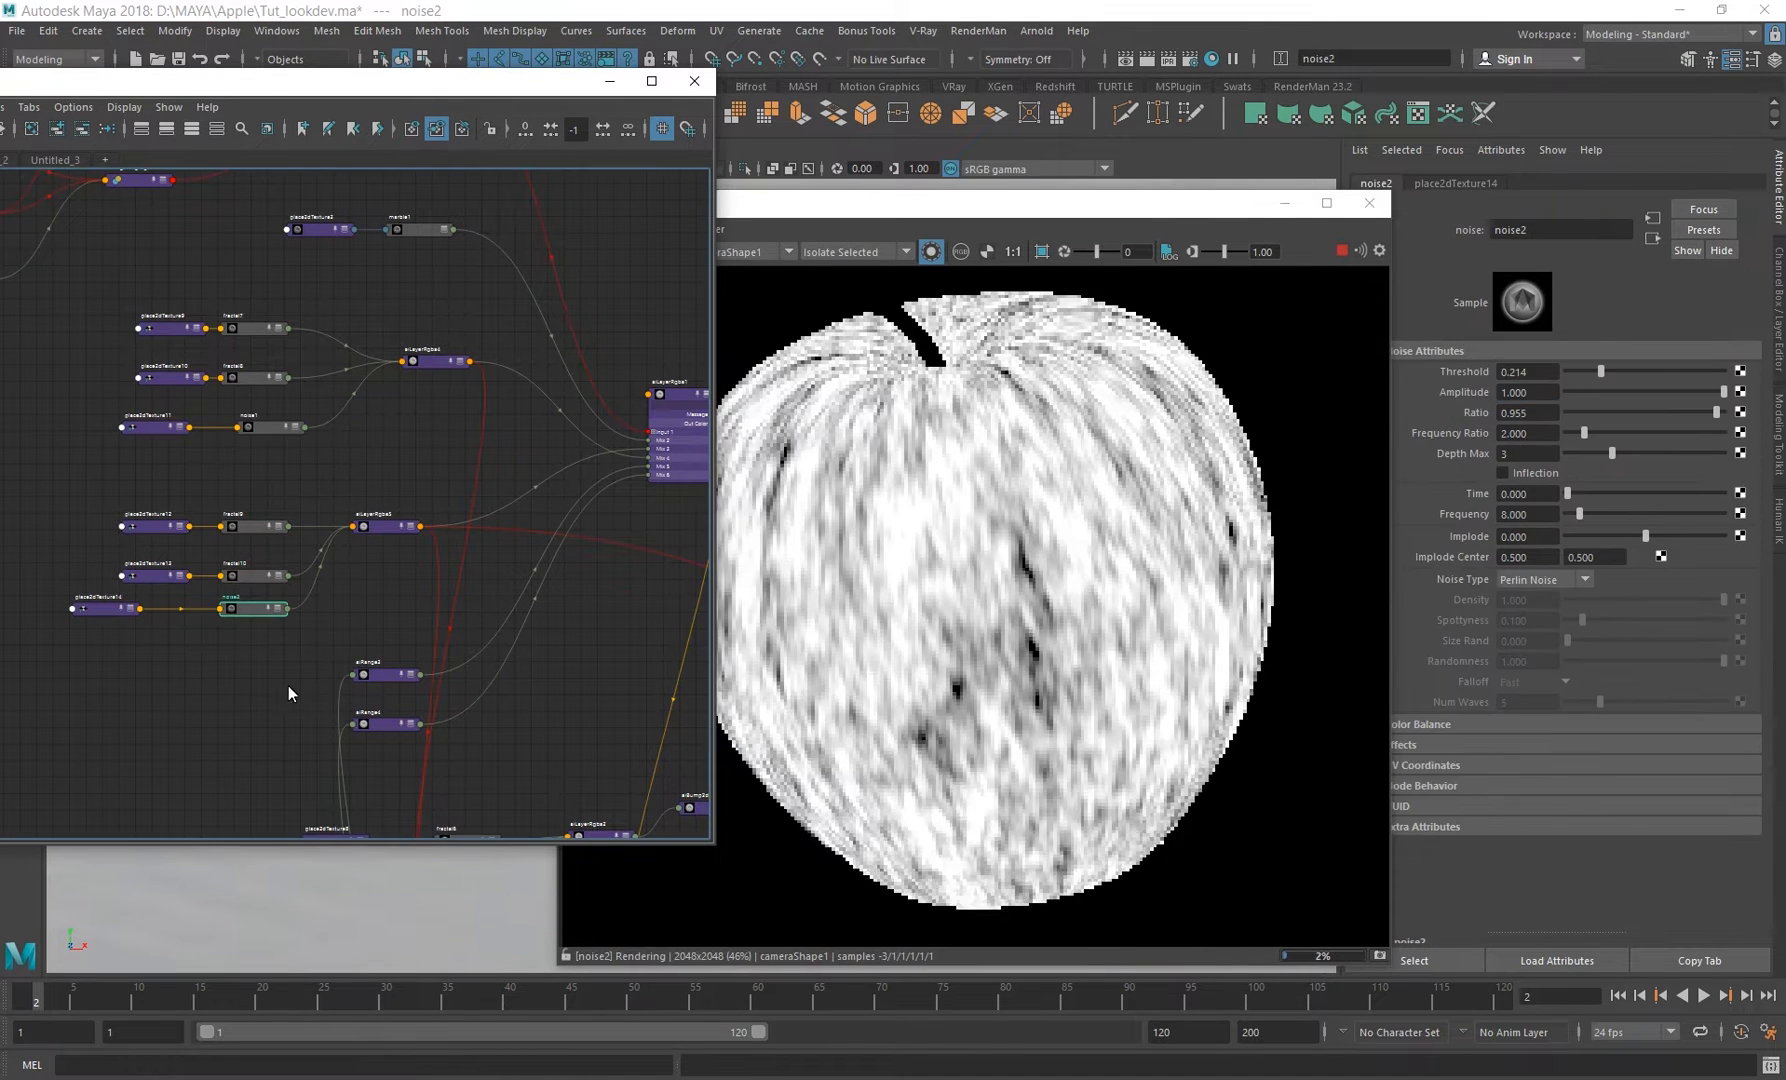
{"action": "middle_click_drag", "start_coordinate": [361, 574], "coordinate": [378, 579], "text": "alt"}
Review the Ratio and Level Max values of fractal9 and fractal10, and inspect the noise2 attributes.
{"action": "left_click", "coordinate": [280, 531]}
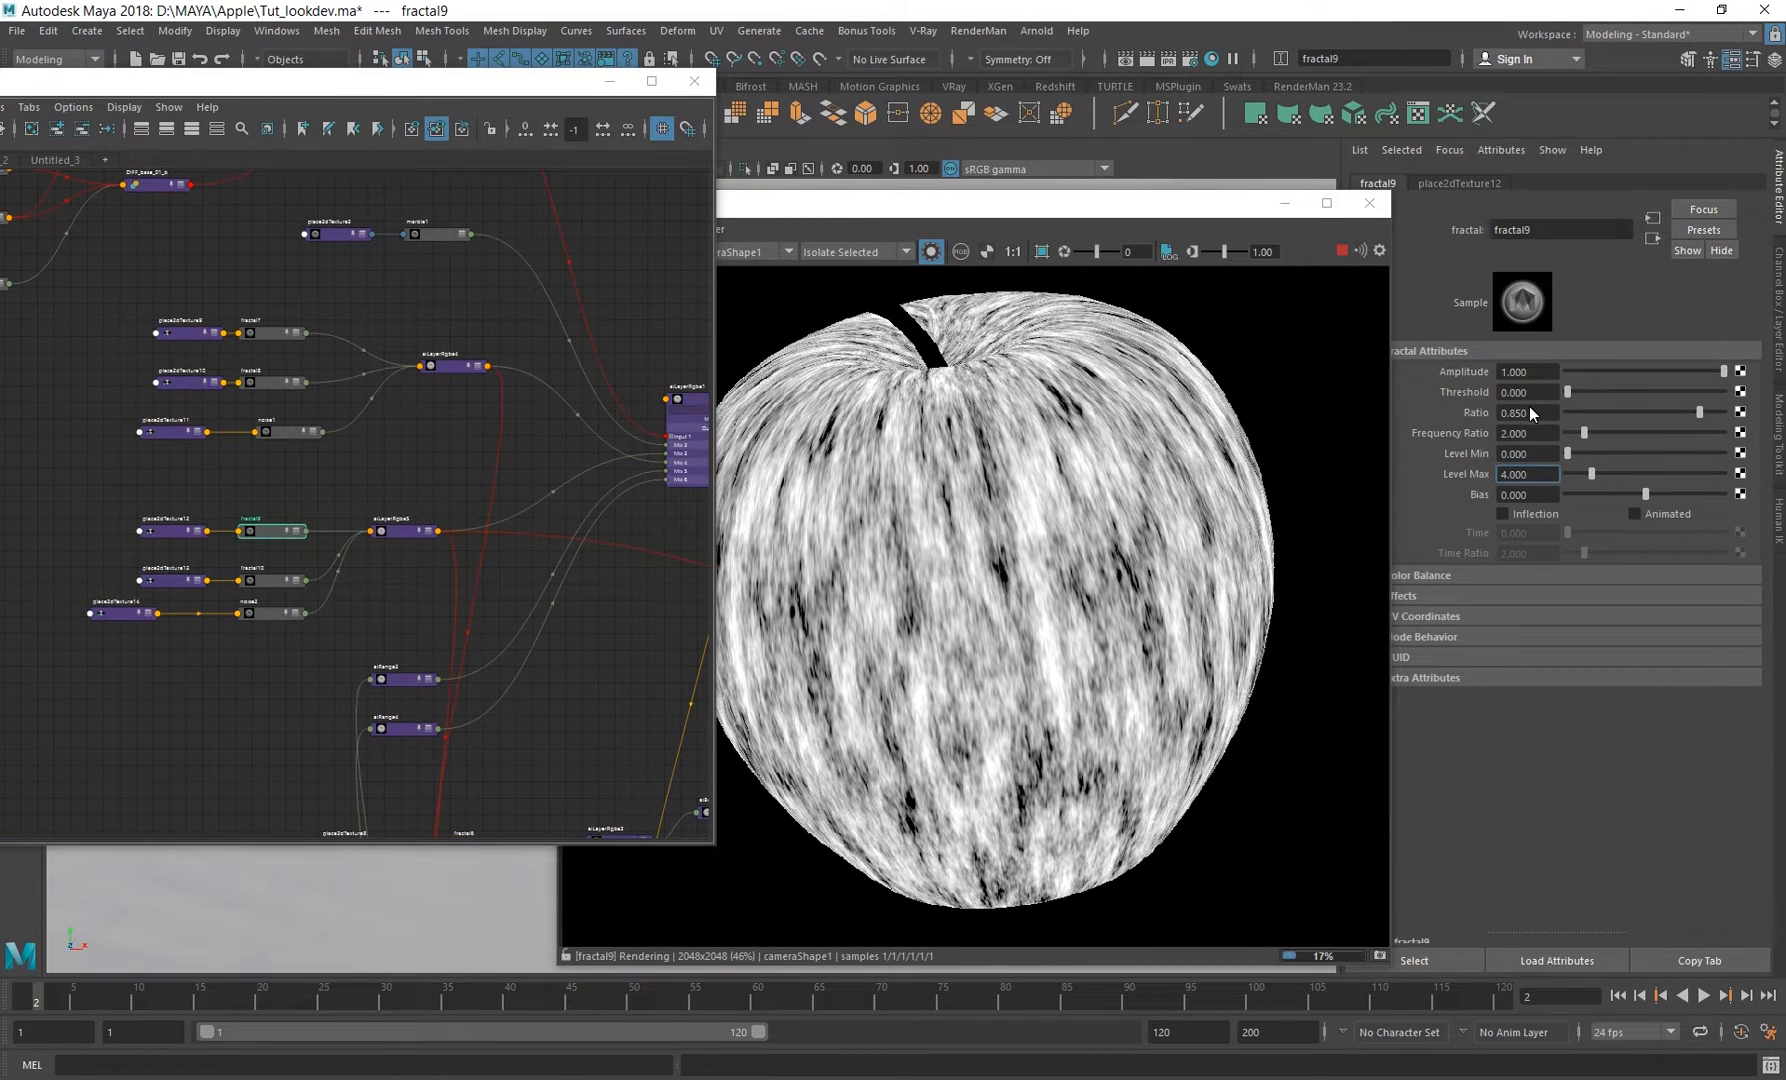
{"action": "left_click_drag", "start_coordinate": [1529, 409], "coordinate": [1433, 434]}
{"action": "left_click_drag", "start_coordinate": [1531, 473], "coordinate": [1435, 484]}
{"action": "left_click", "coordinate": [280, 580]}
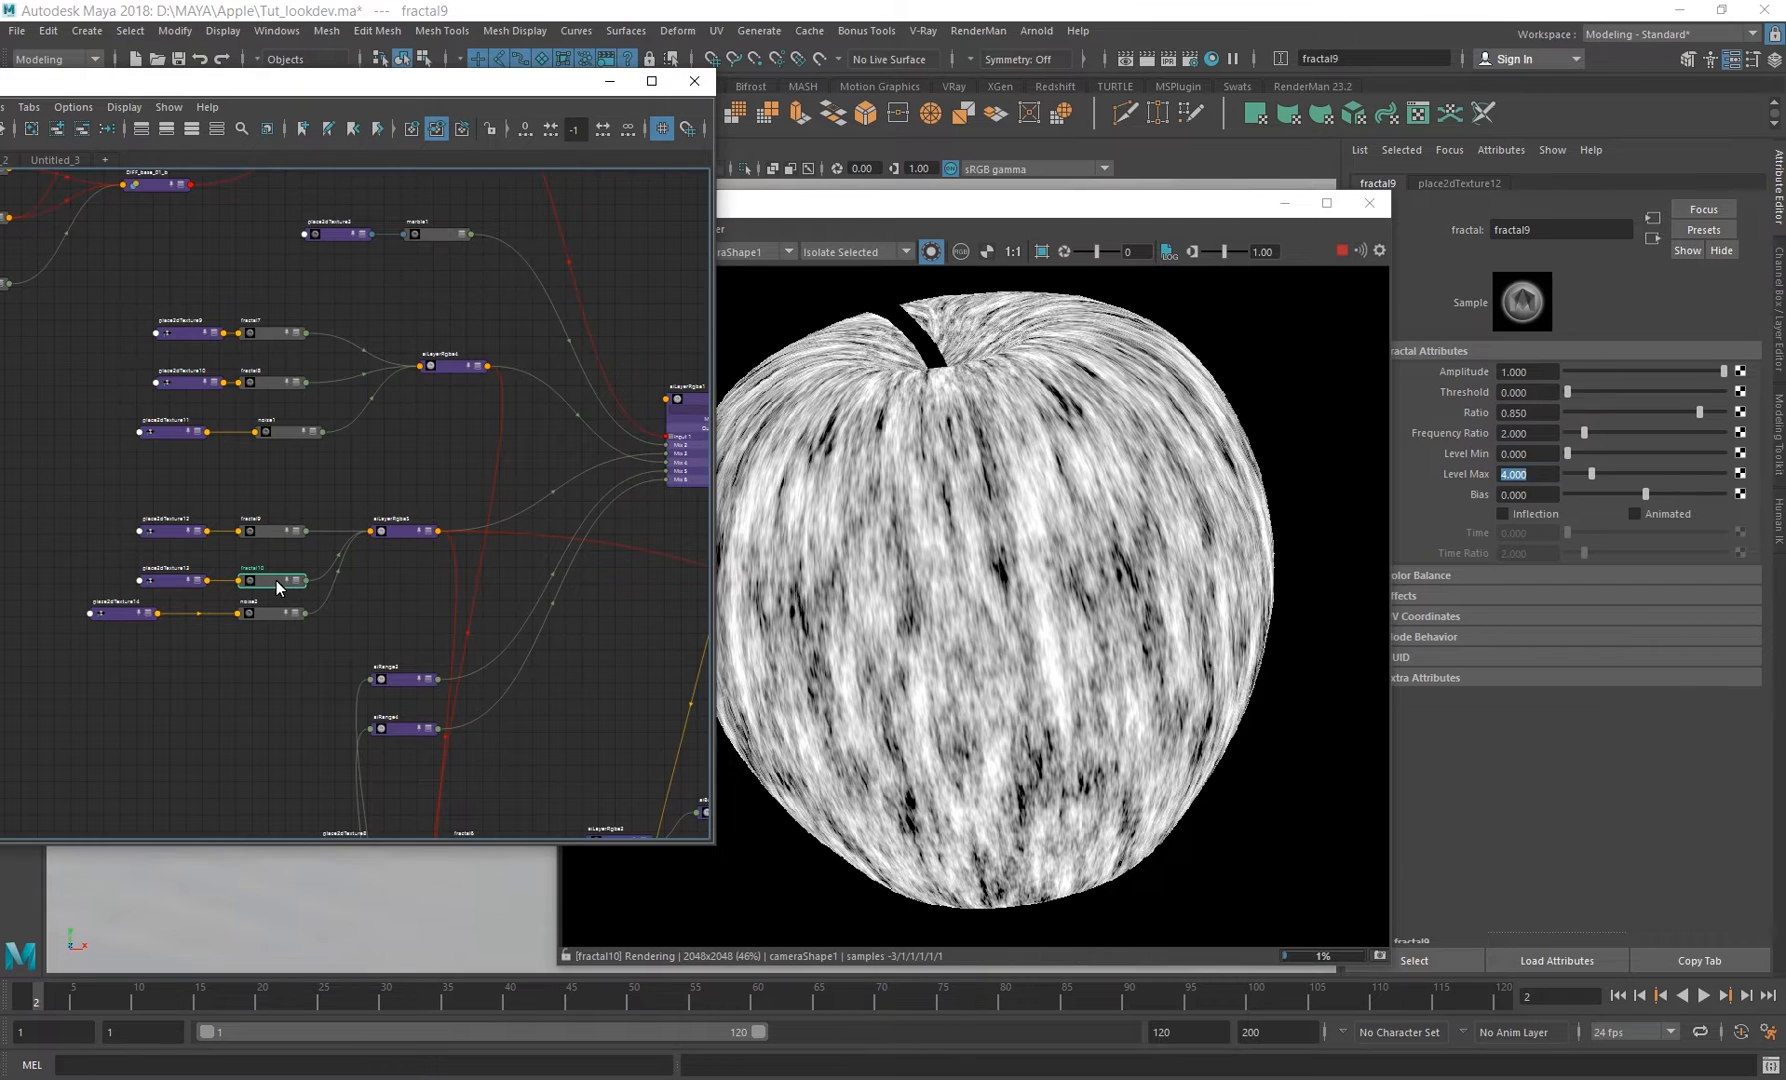
{"action": "left_click_drag", "start_coordinate": [1533, 413], "coordinate": [1440, 428]}
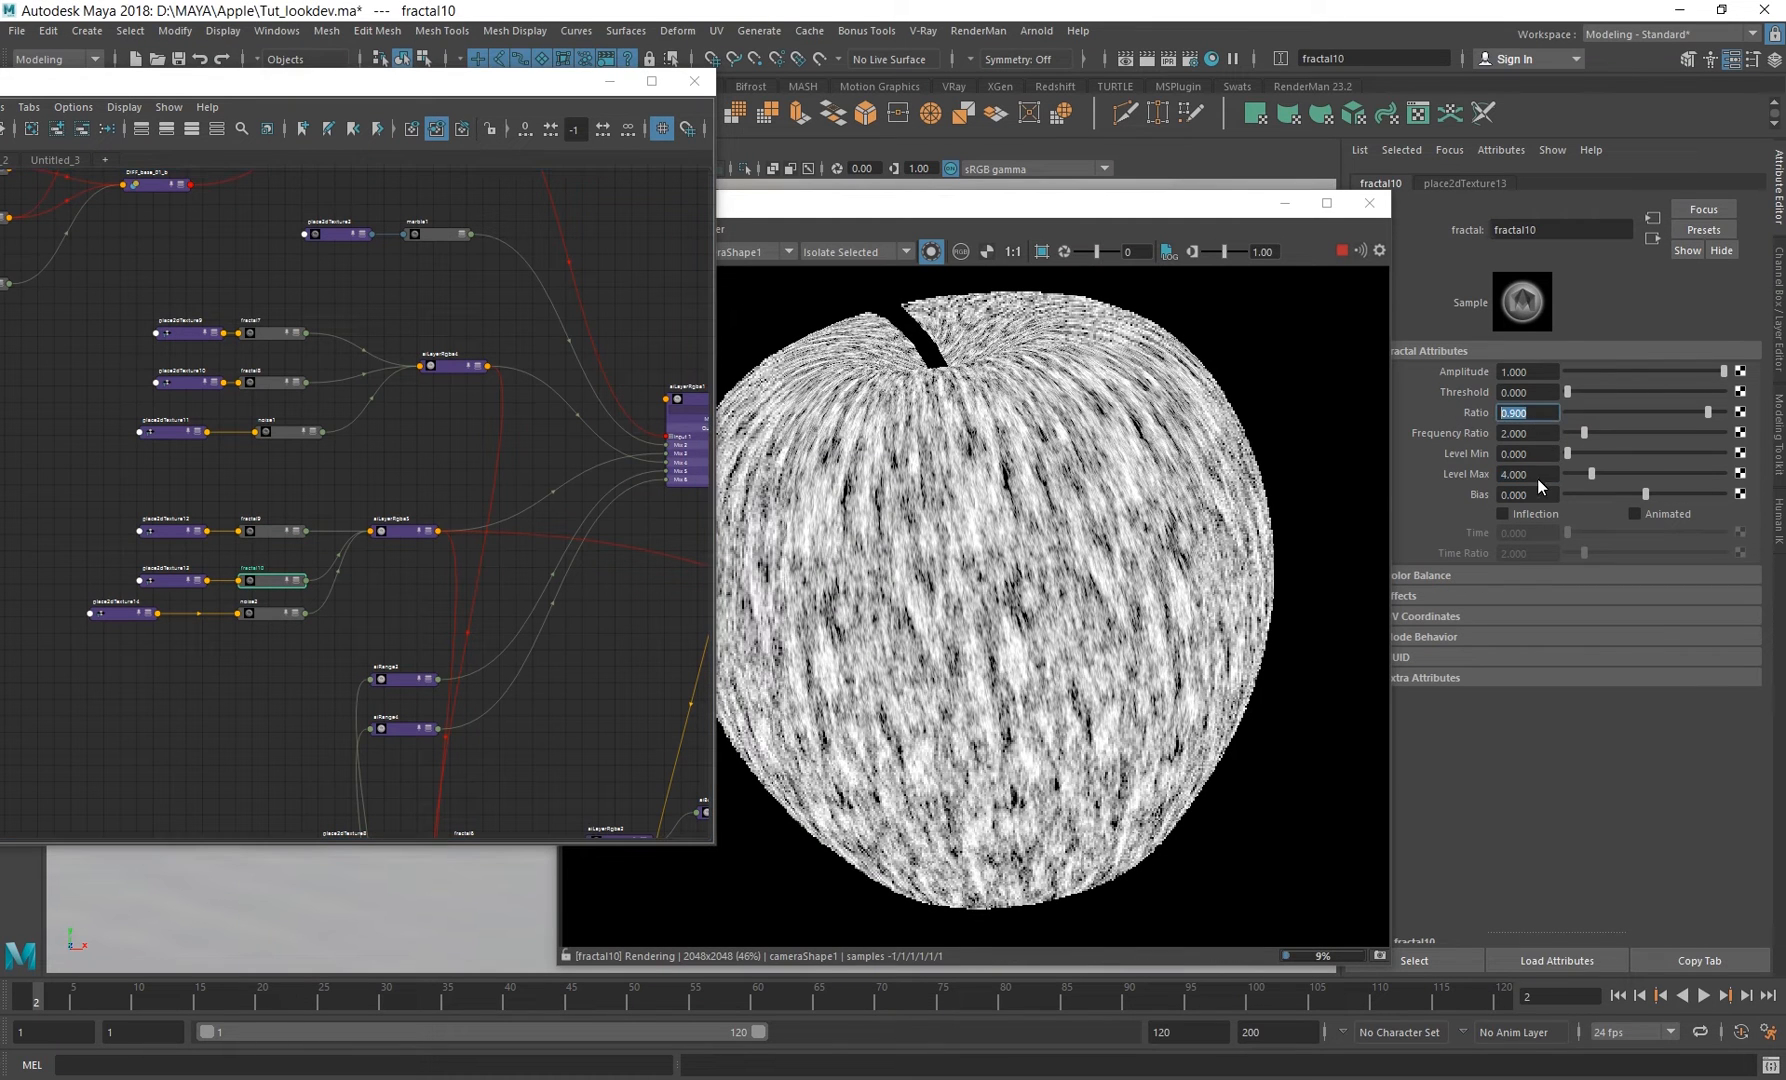
{"action": "left_click_drag", "start_coordinate": [1539, 474], "coordinate": [1440, 482]}
{"action": "left_click", "coordinate": [271, 615]}
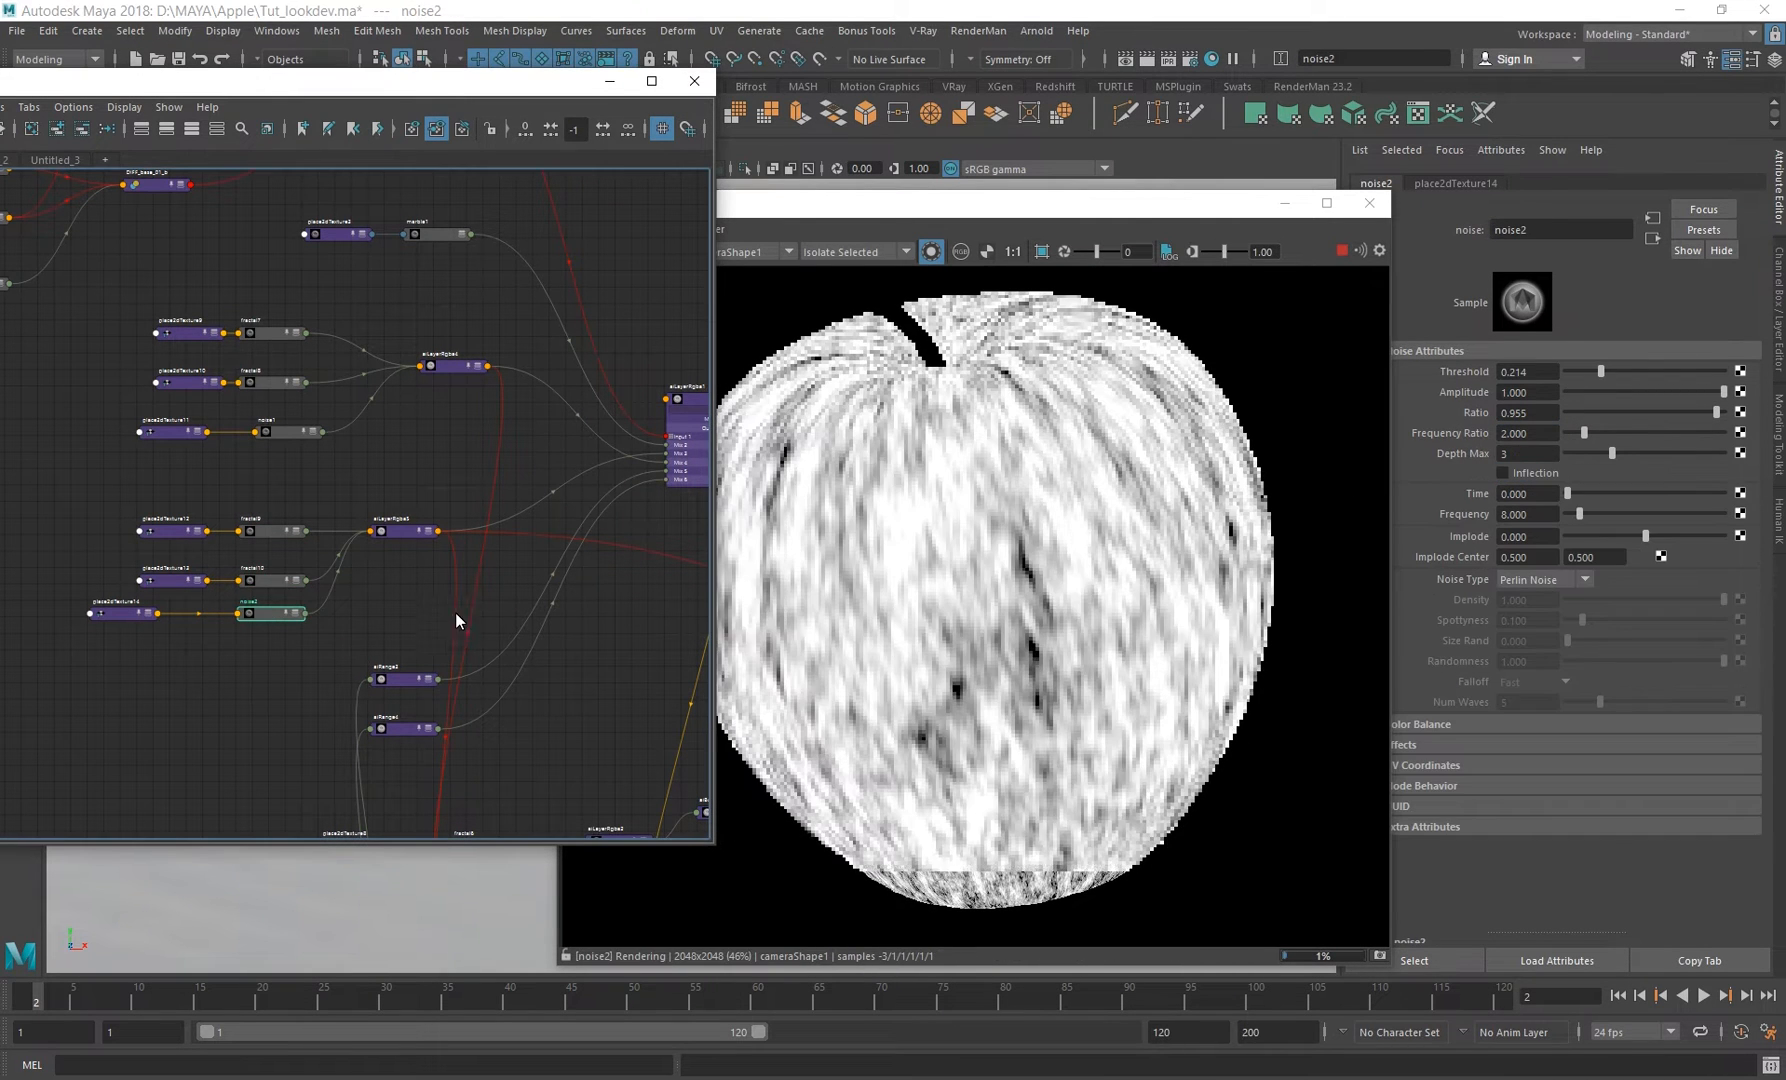
Compare the isolated renders of fractal10, noise2 and fractal9 once more.
{"action": "middle_click_drag", "start_coordinate": [455, 613], "coordinate": [489, 586], "text": "alt"}
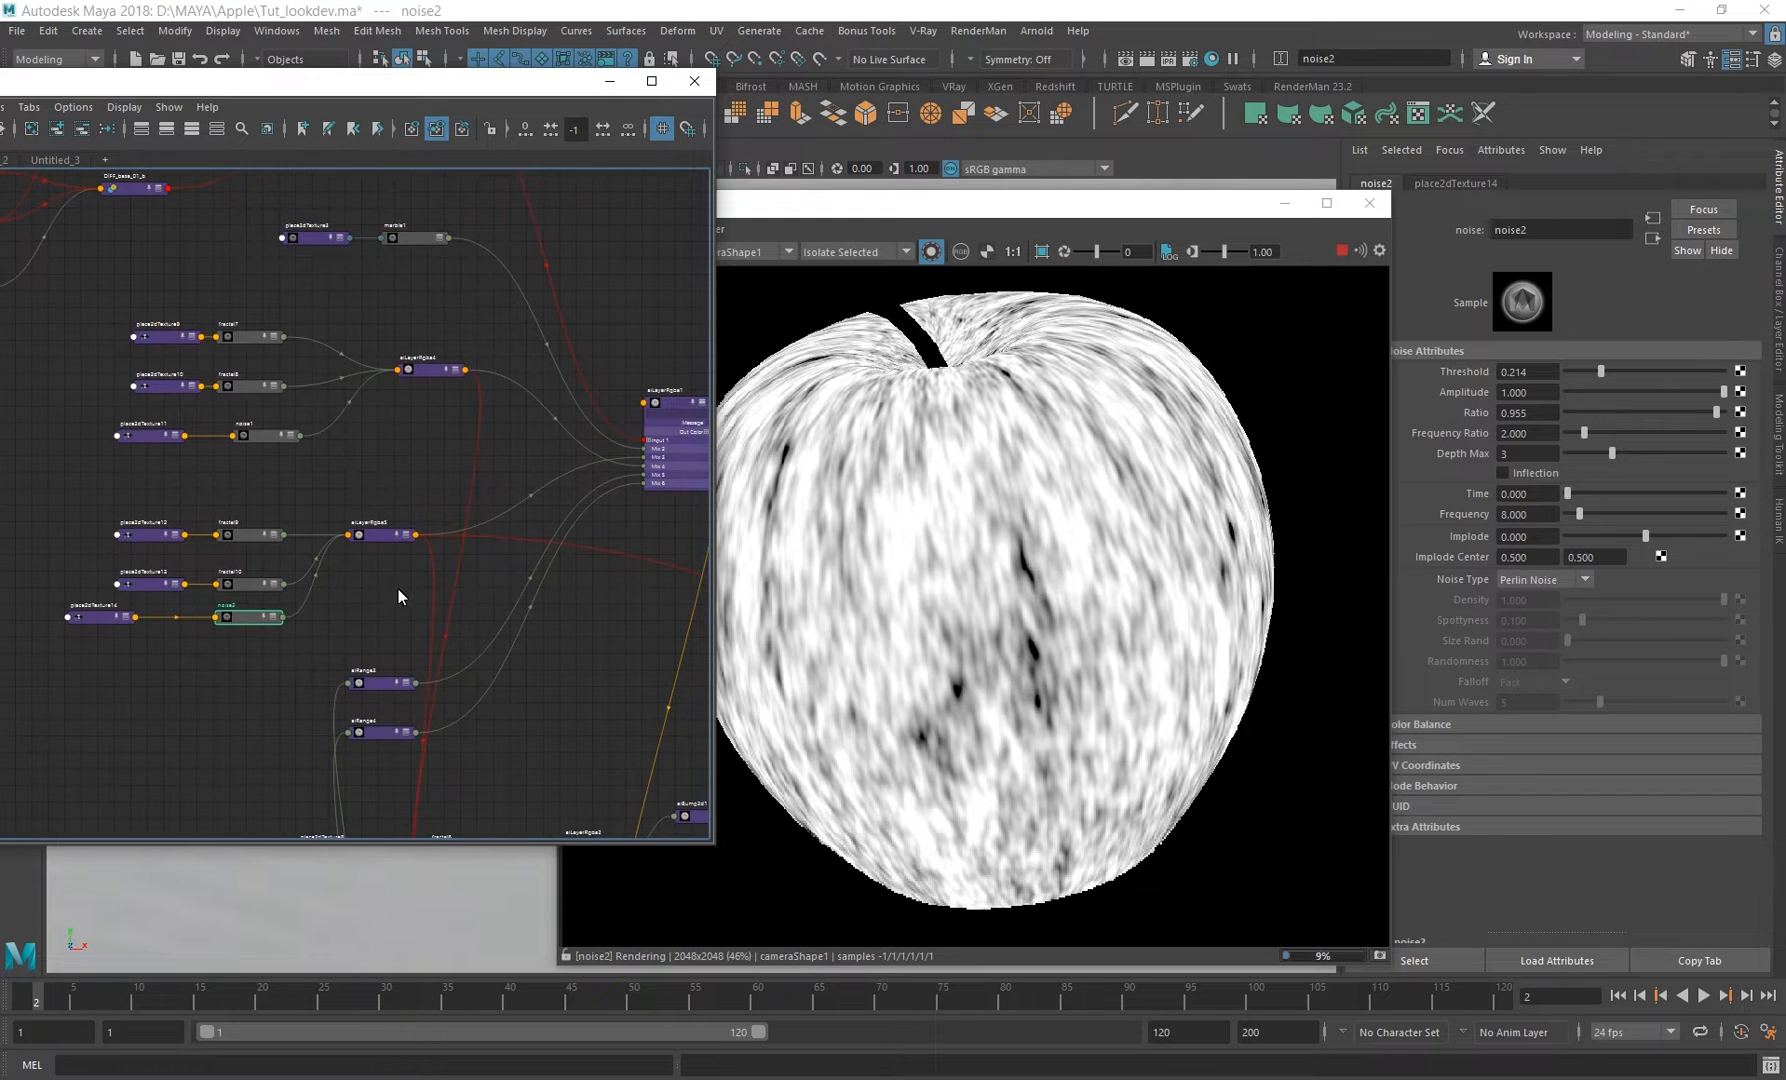
{"action": "left_click", "coordinate": [243, 585]}
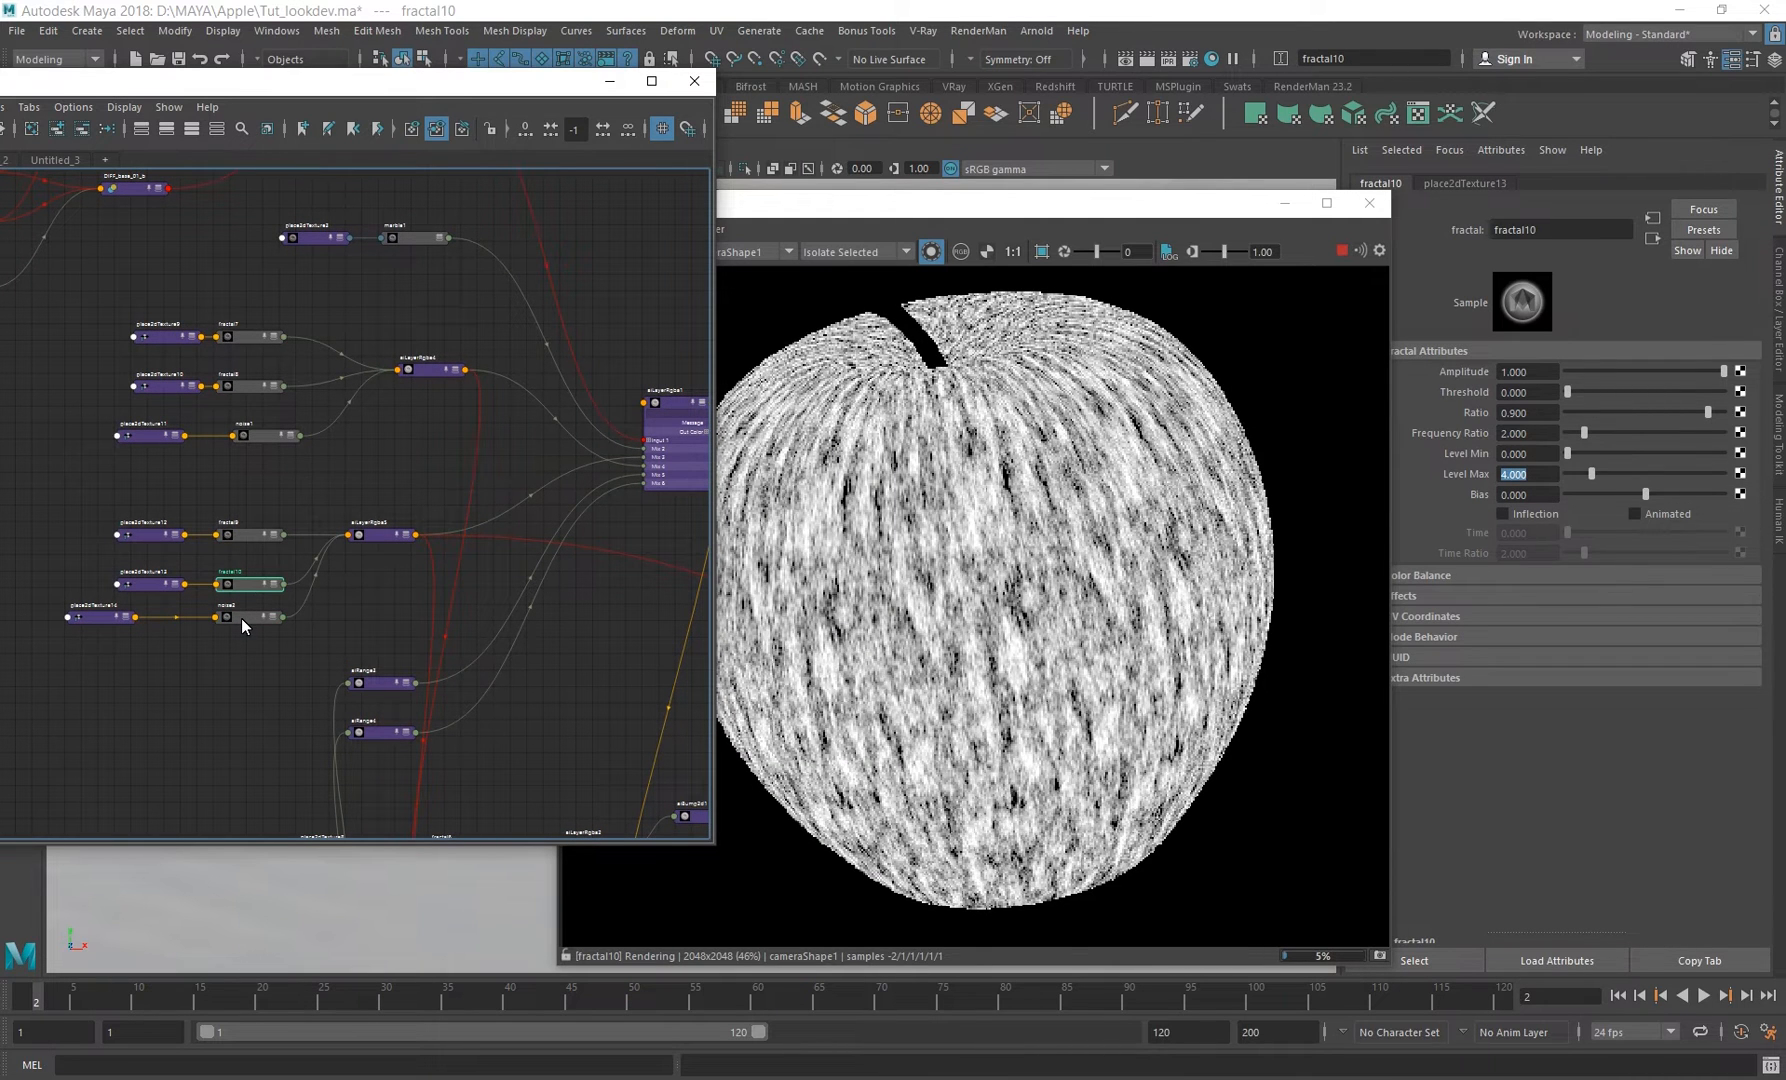
{"action": "left_click", "coordinate": [241, 618]}
{"action": "left_click", "coordinate": [248, 535]}
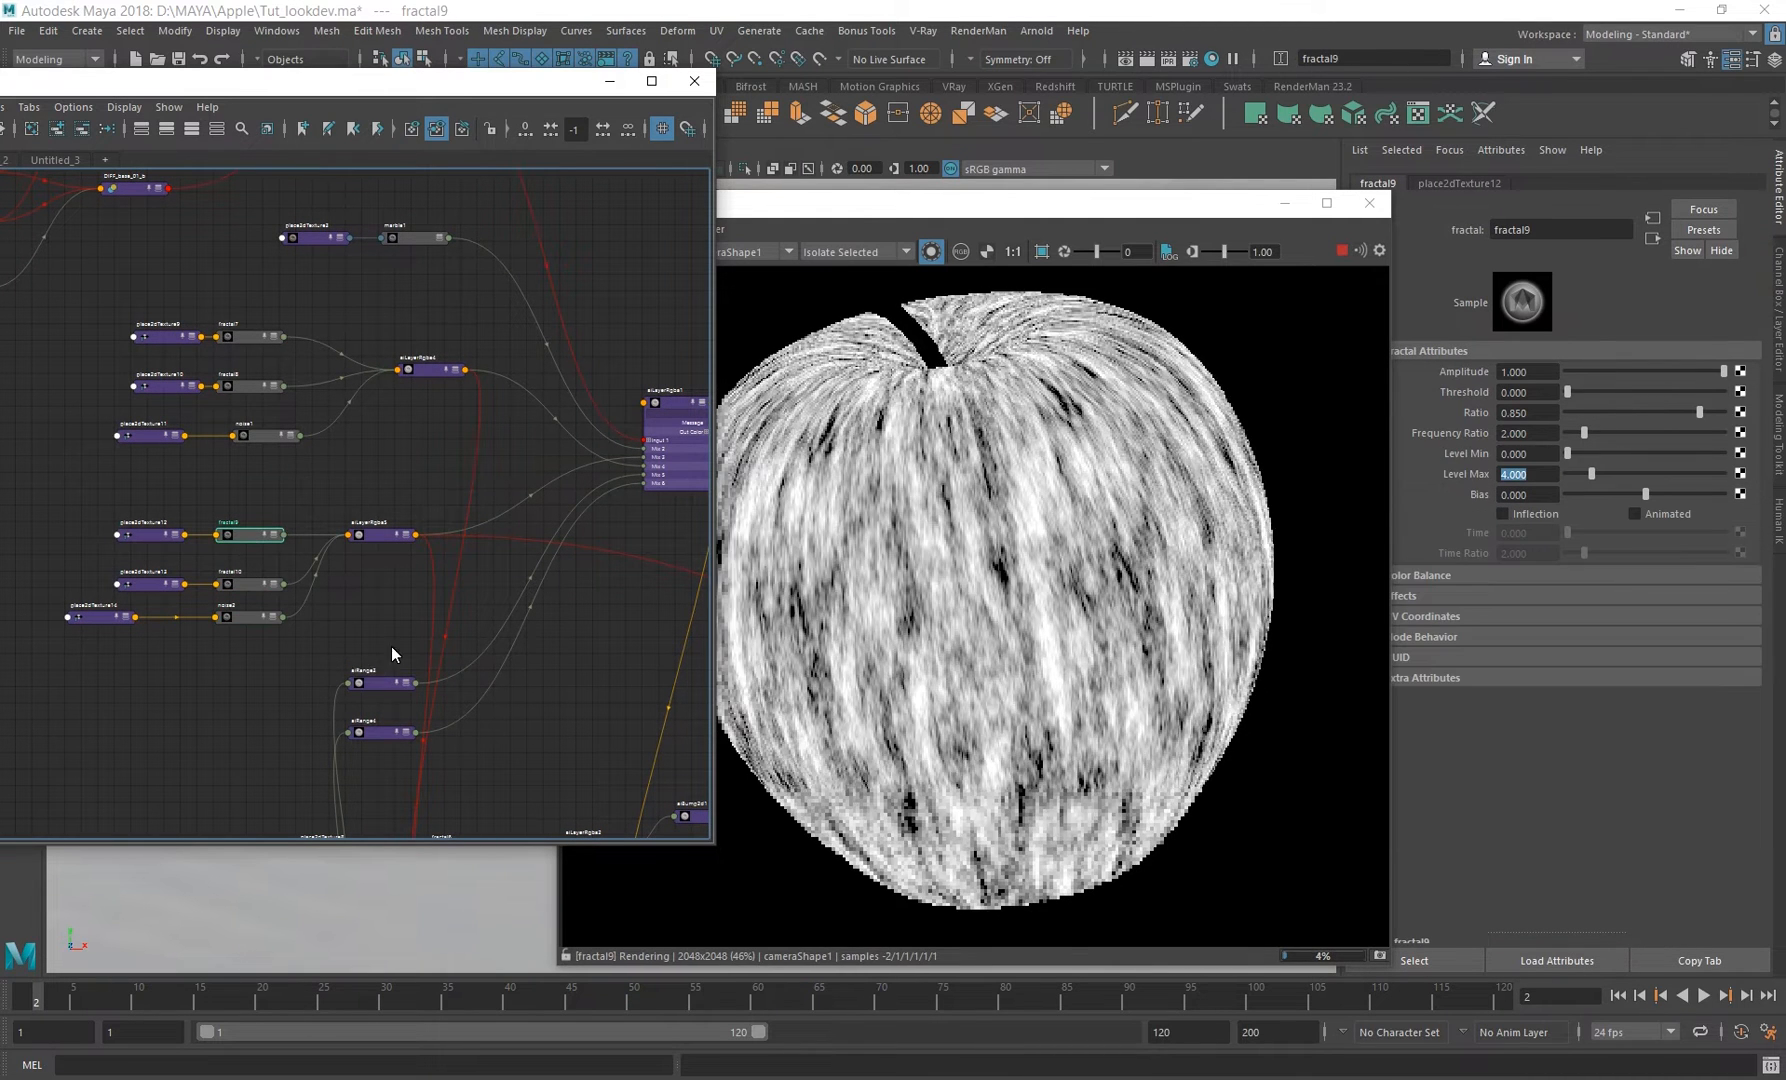
{"action": "middle_click_drag", "start_coordinate": [391, 646], "coordinate": [371, 580], "text": "alt"}
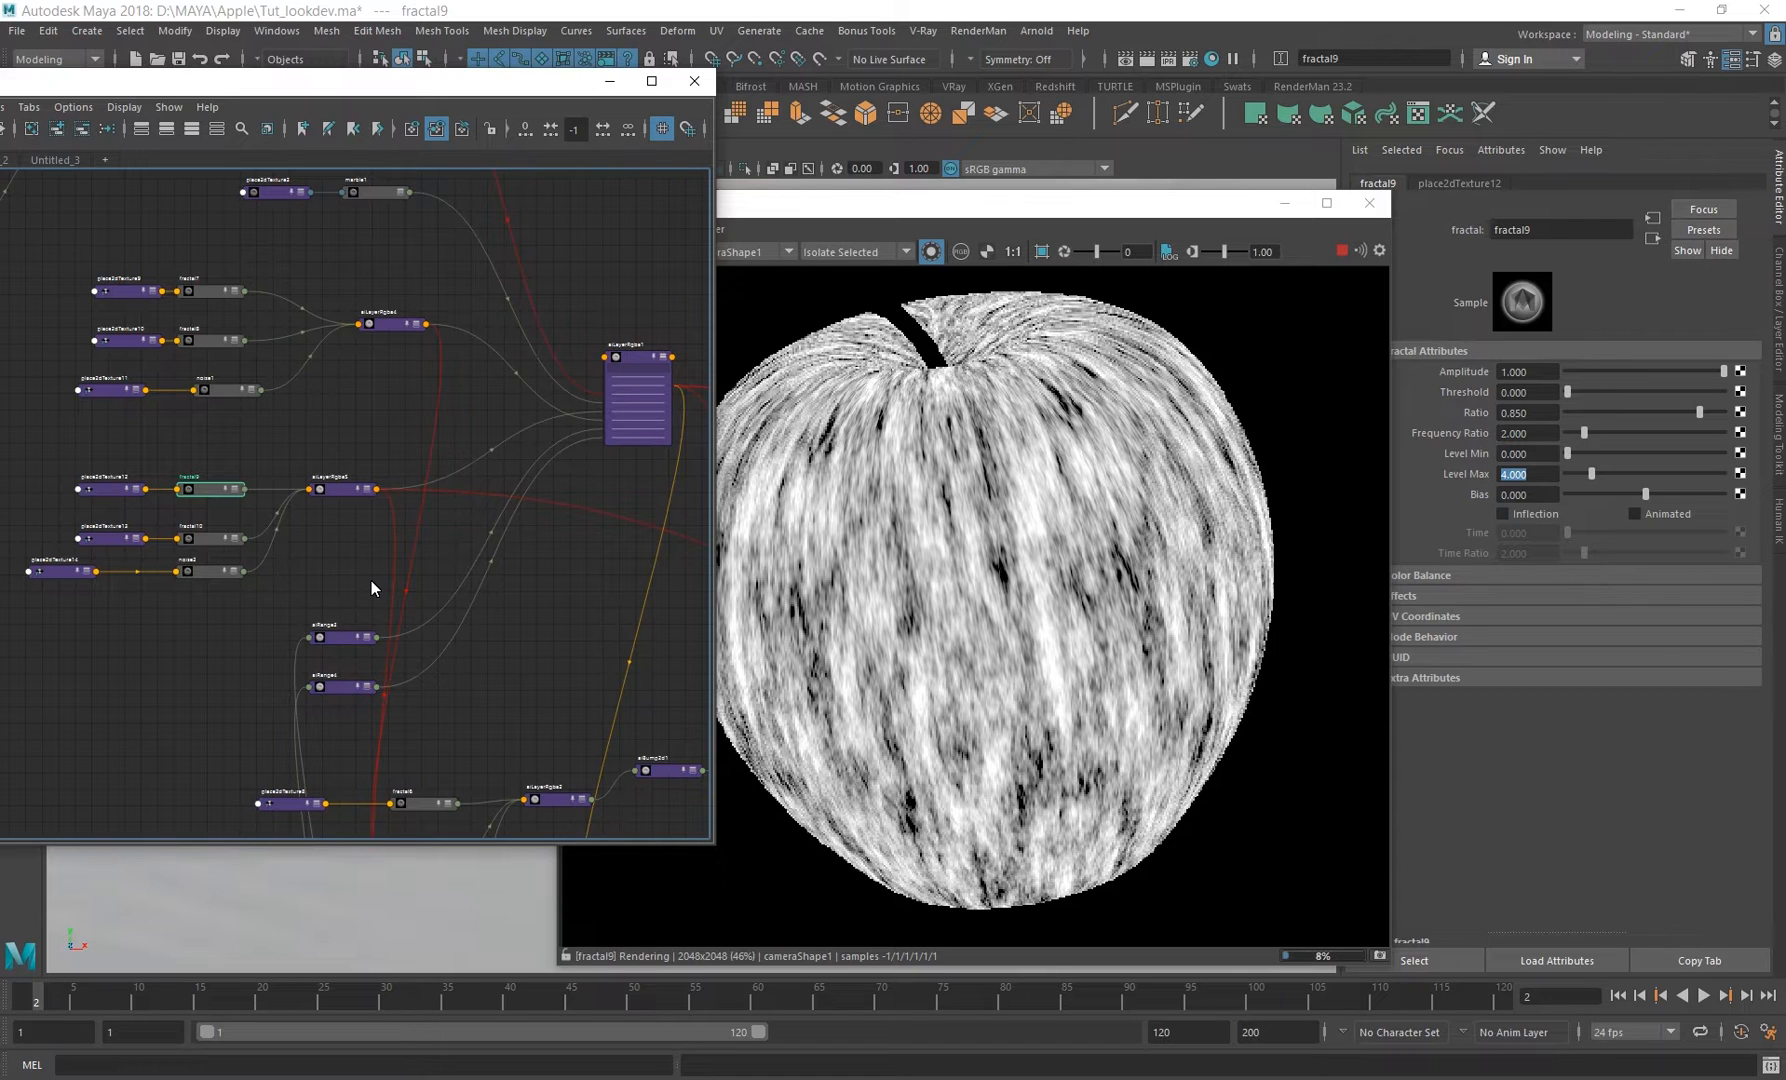
{"action": "middle_click_drag", "start_coordinate": [371, 580], "coordinate": [312, 588], "text": "alt"}
Isolate aiLayerRgba1, disable its layers 6 and 5, and draw a render region over the middle of the apple.
{"action": "left_click", "coordinate": [545, 405]}
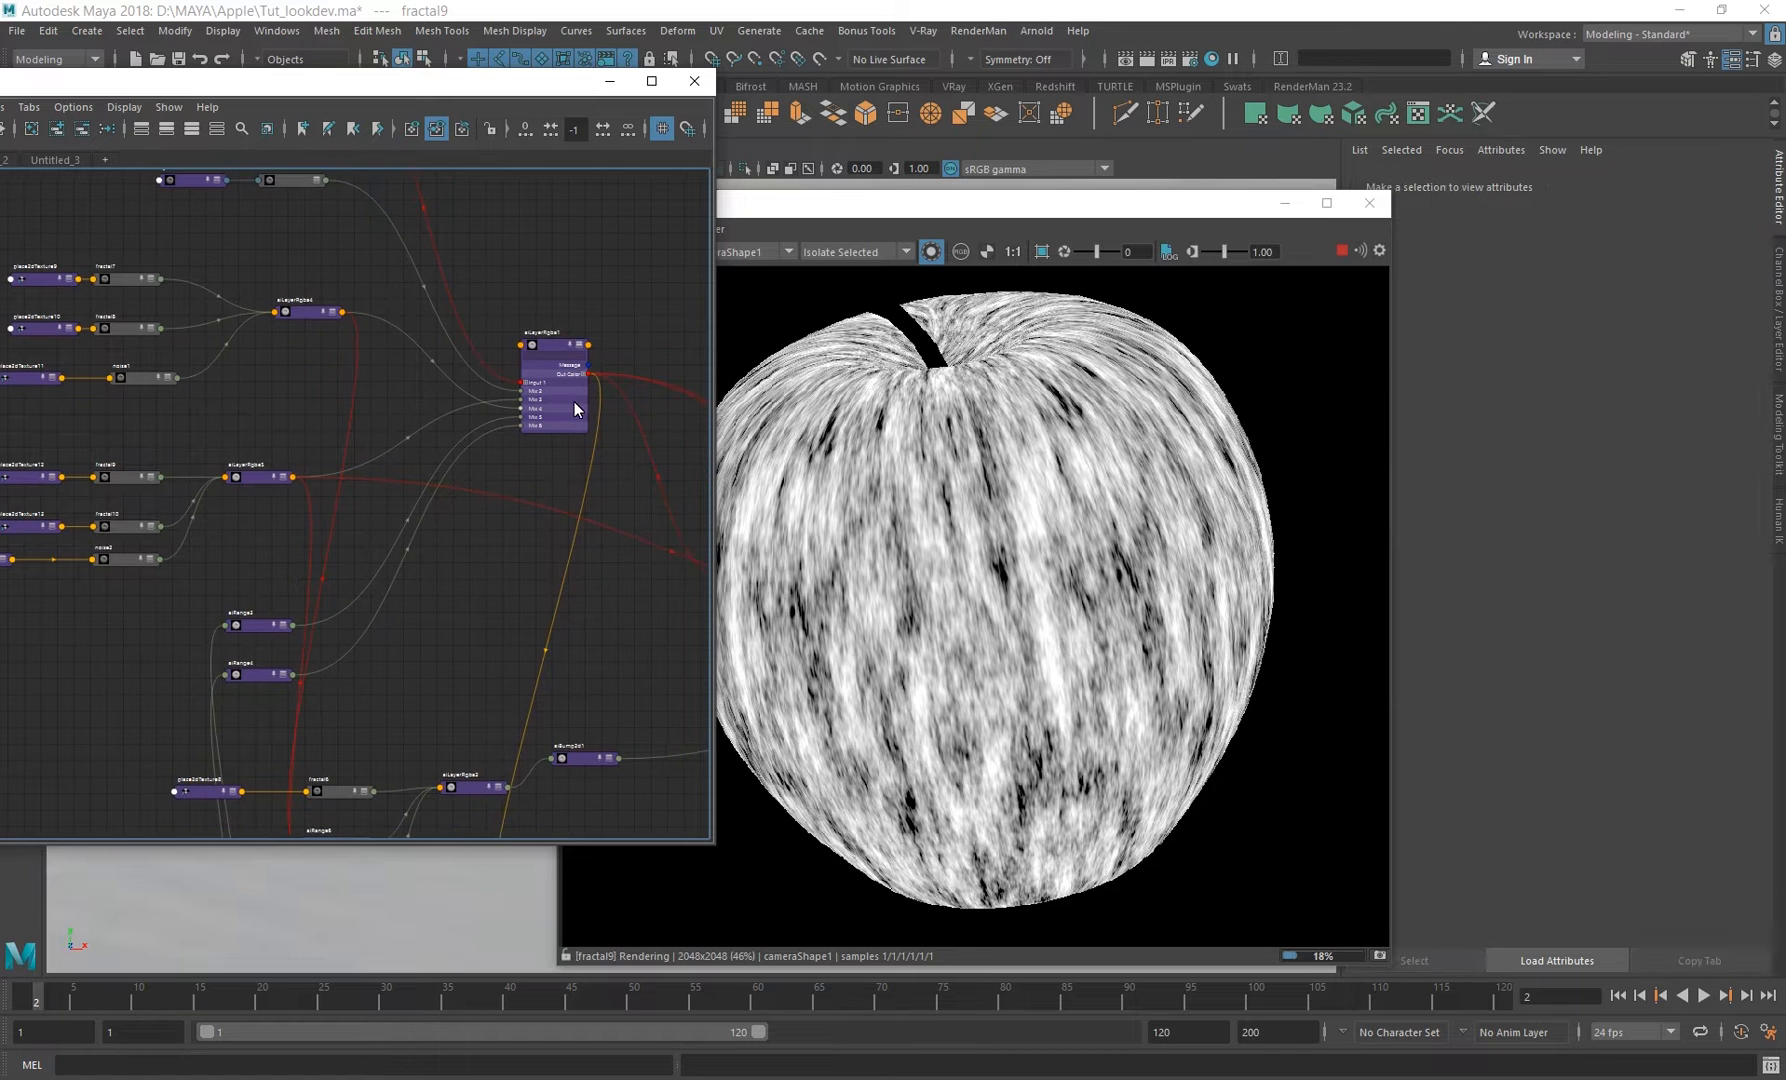
{"action": "double_click", "coordinate": [1516, 607]}
{"action": "left_click", "coordinate": [1502, 728]}
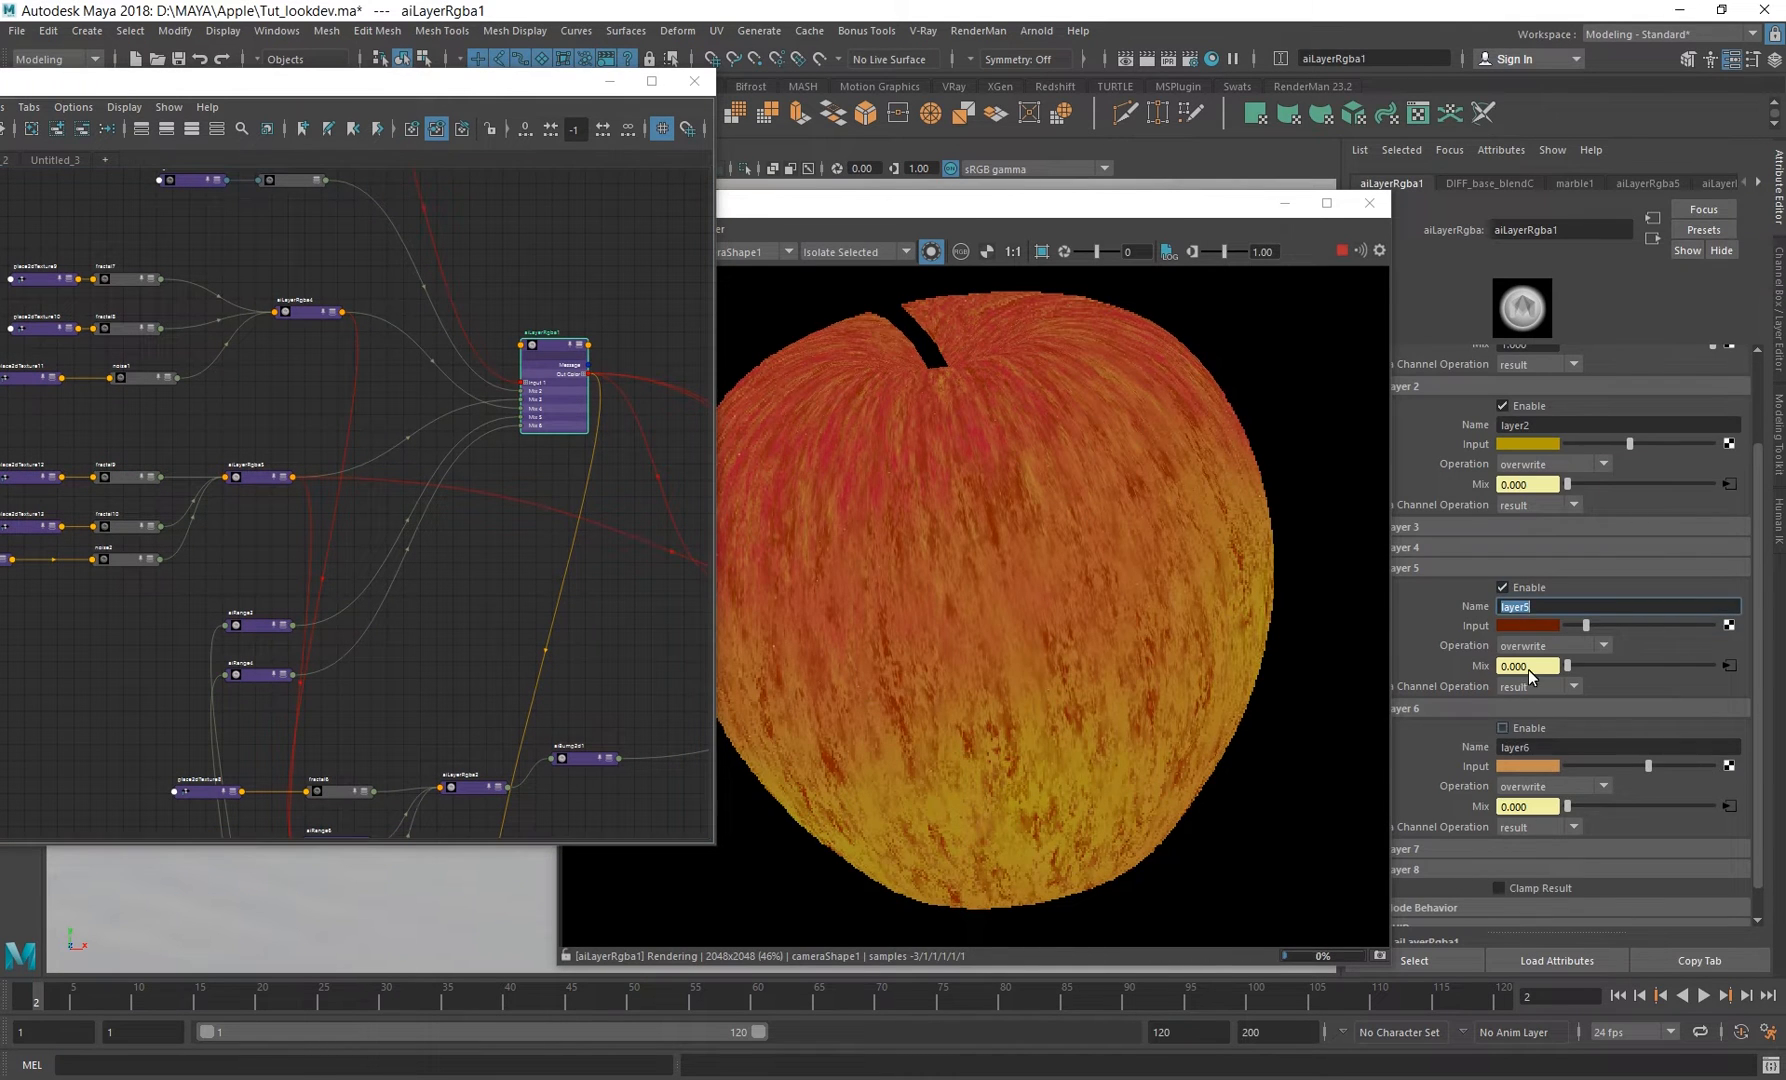
{"action": "left_click", "coordinate": [1525, 592]}
{"action": "scroll", "coordinate": [929, 502], "scroll_direction": "up", "scroll_amount": 4}
{"action": "left_click_drag", "start_coordinate": [808, 385], "coordinate": [1213, 812]}
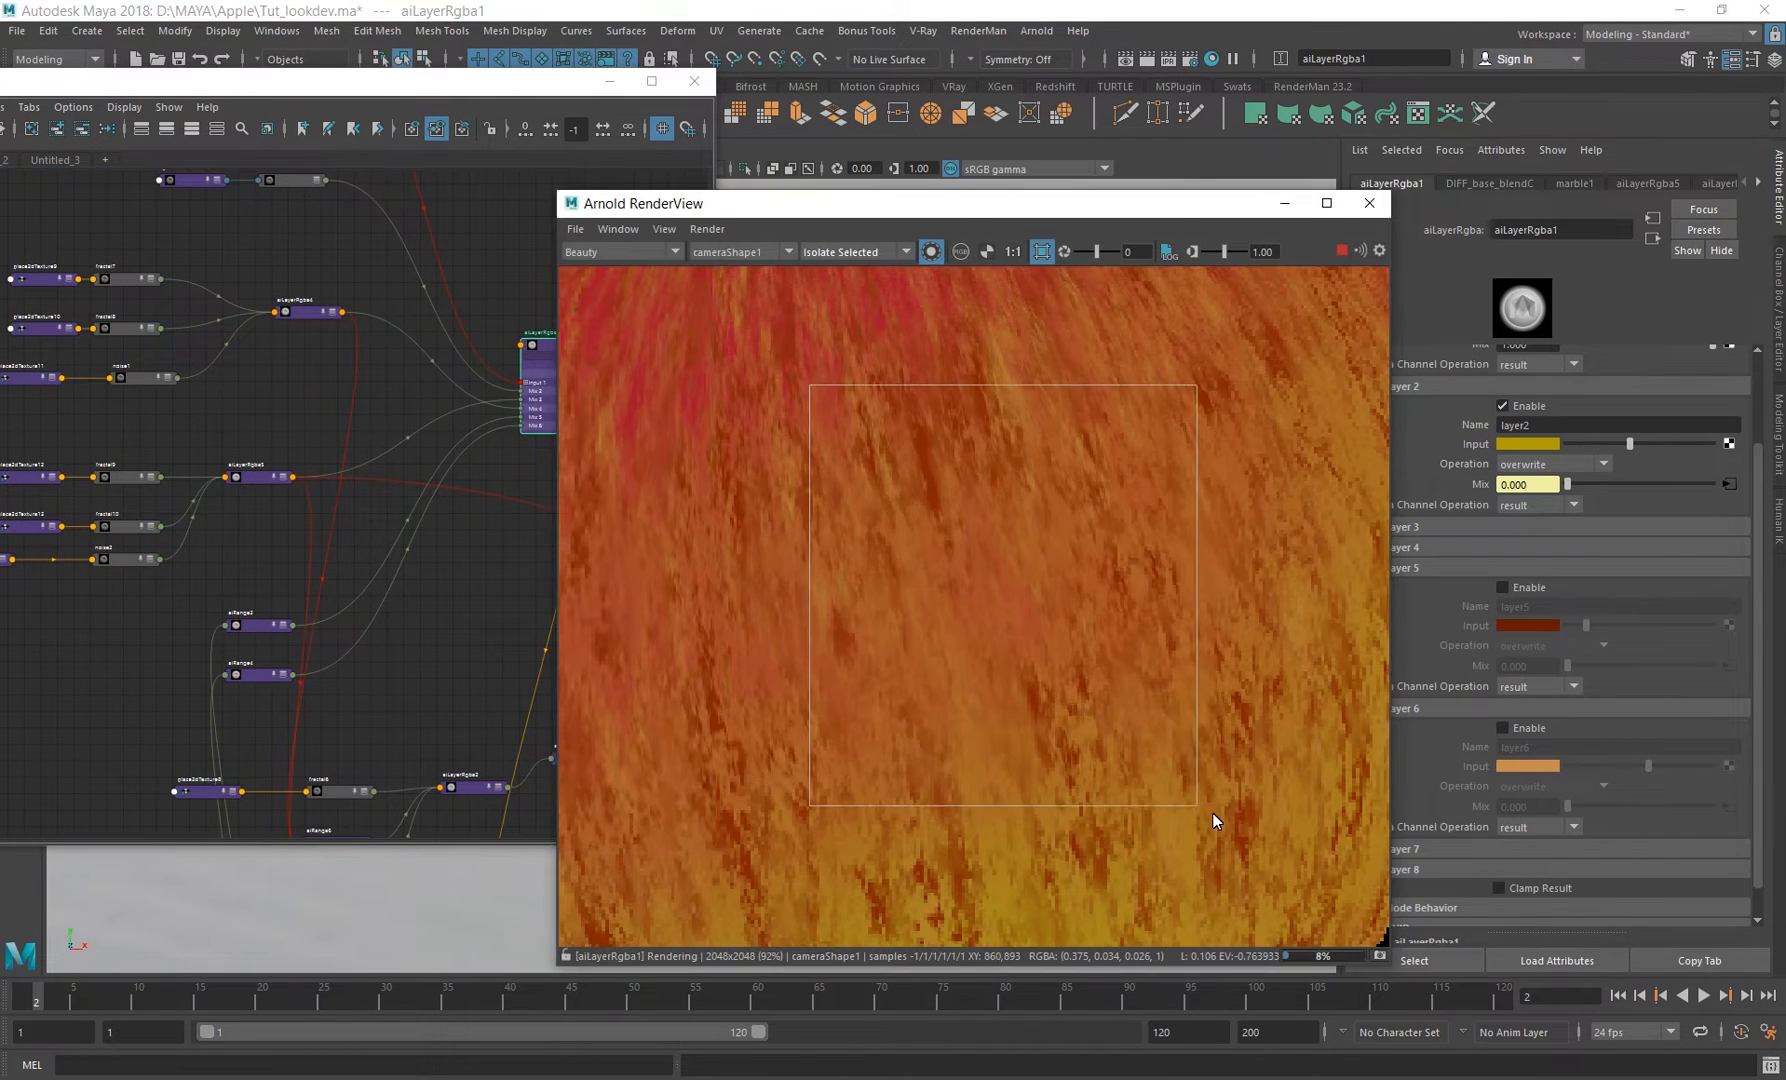
Re-enable layers 5 and 6 of aiLayerRgba1 one at a time, examining the fine speckles up close in the render.
{"action": "left_click", "coordinate": [1502, 588]}
{"action": "scroll", "coordinate": [1007, 613], "scroll_direction": "up", "scroll_amount": 2}
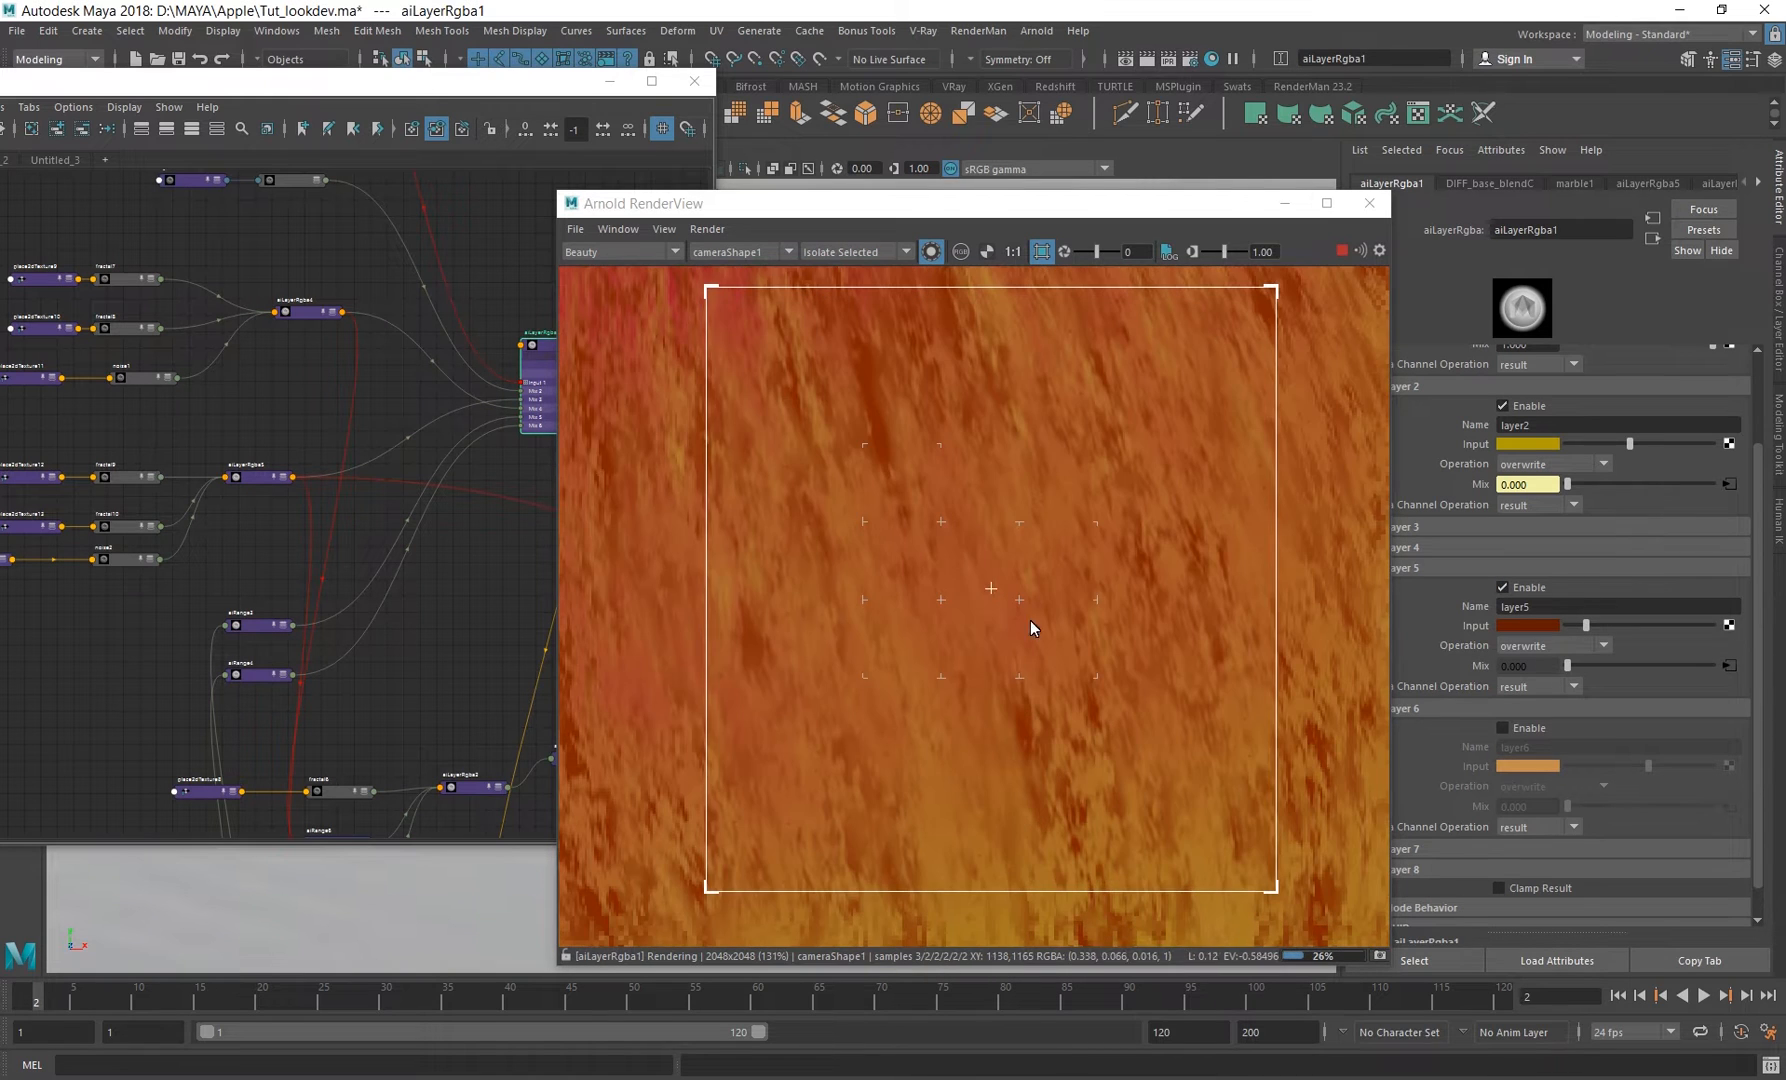
{"action": "left_click", "coordinate": [1502, 728]}
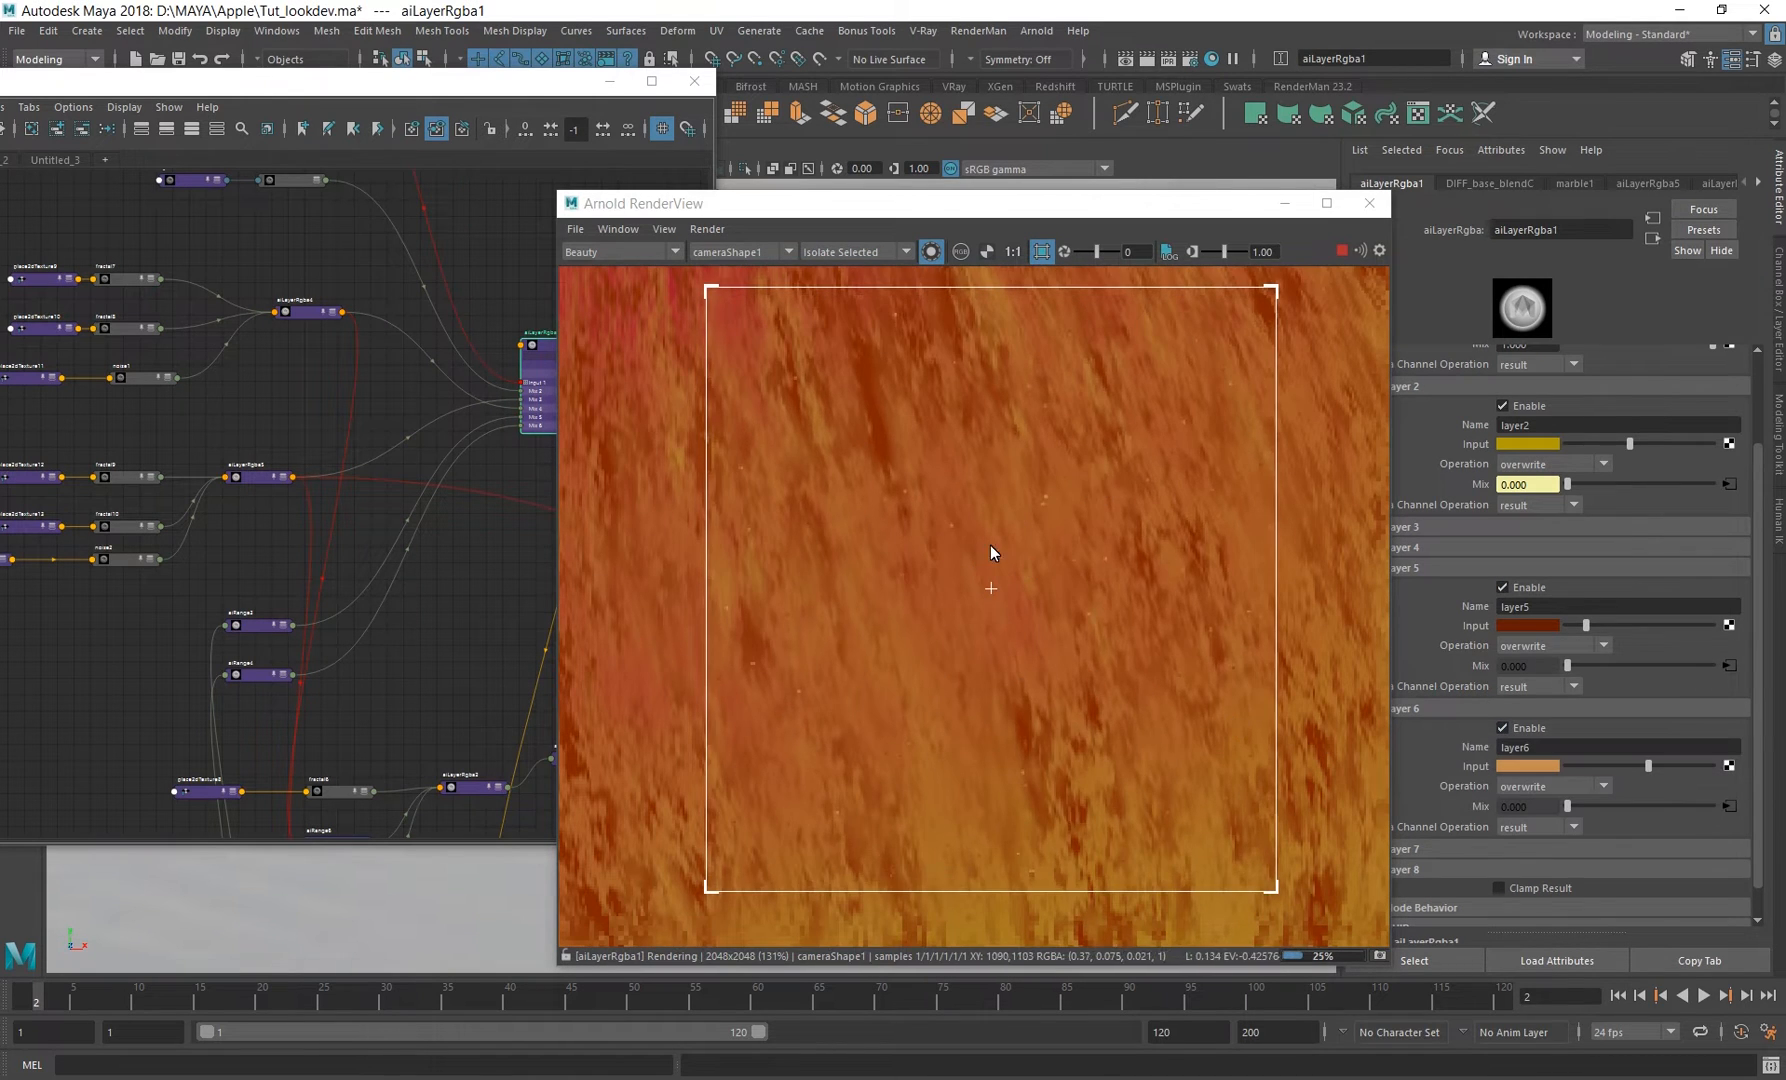
{"action": "scroll", "coordinate": [960, 536], "scroll_direction": "up", "scroll_amount": 2}
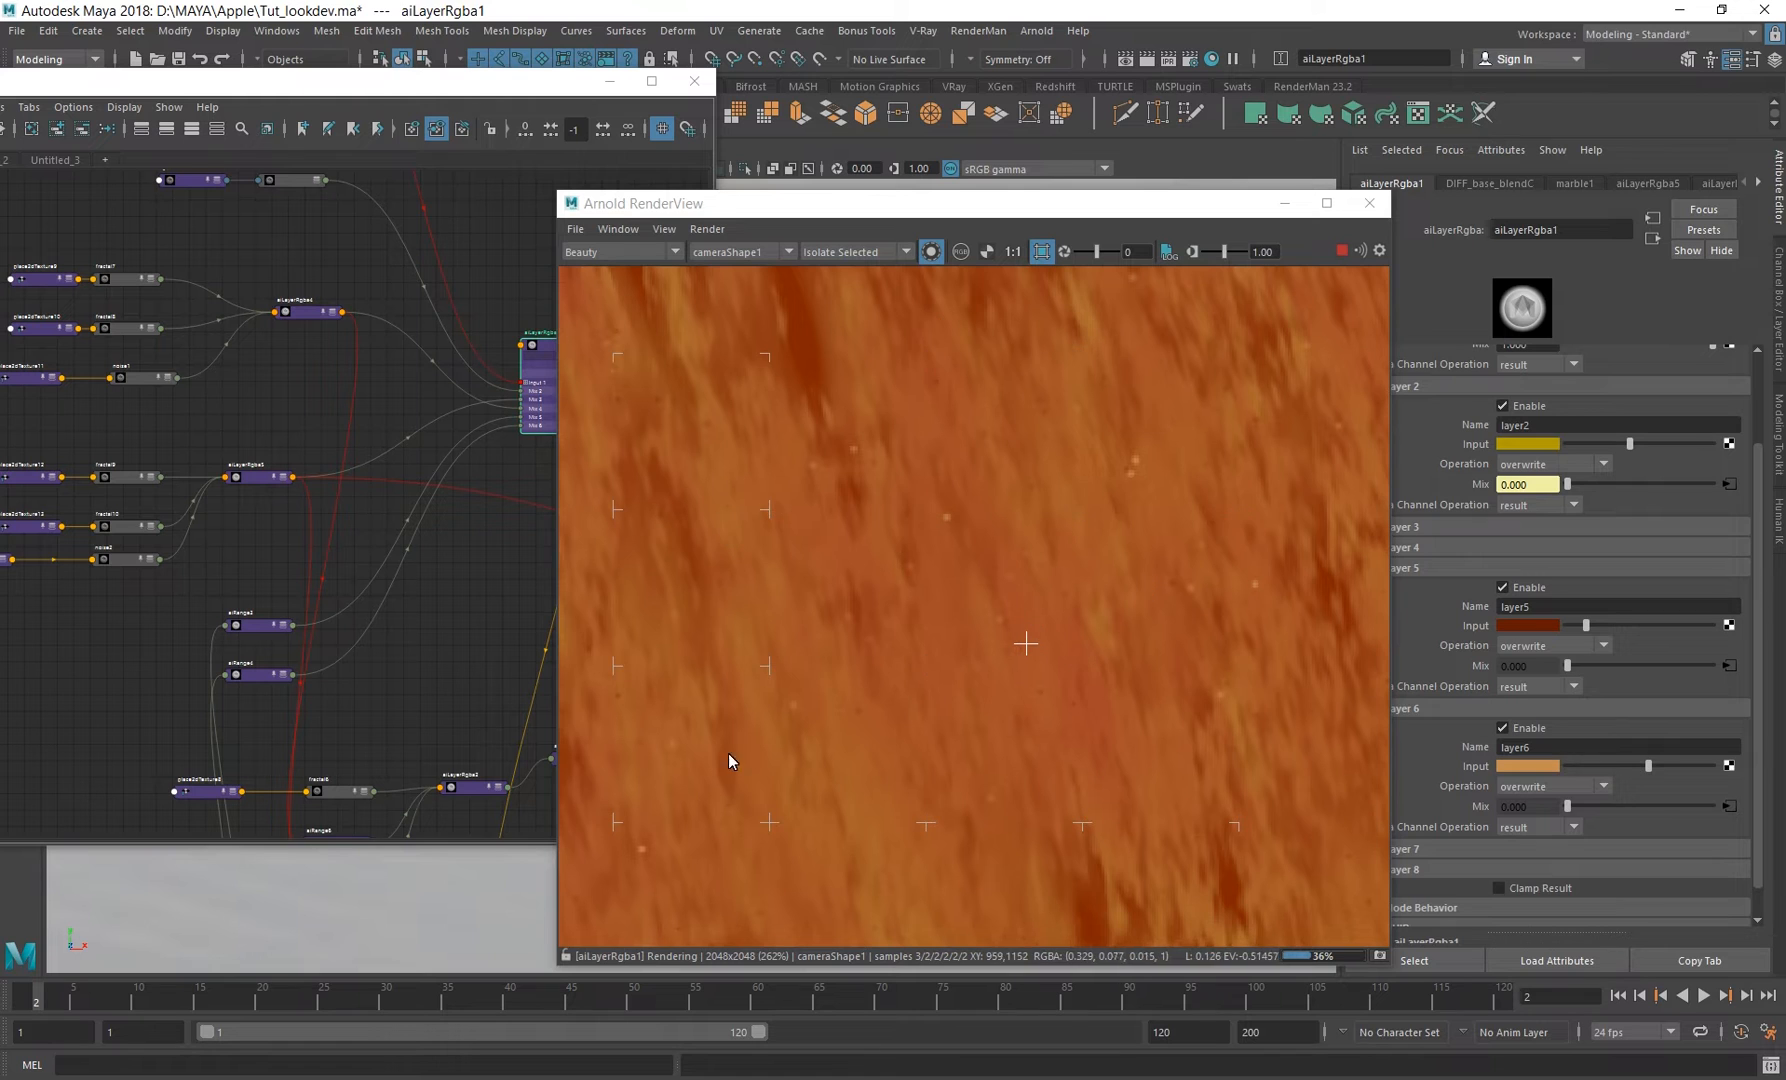
{"action": "middle_click_drag", "start_coordinate": [237, 535], "coordinate": [256, 482], "text": "alt"}
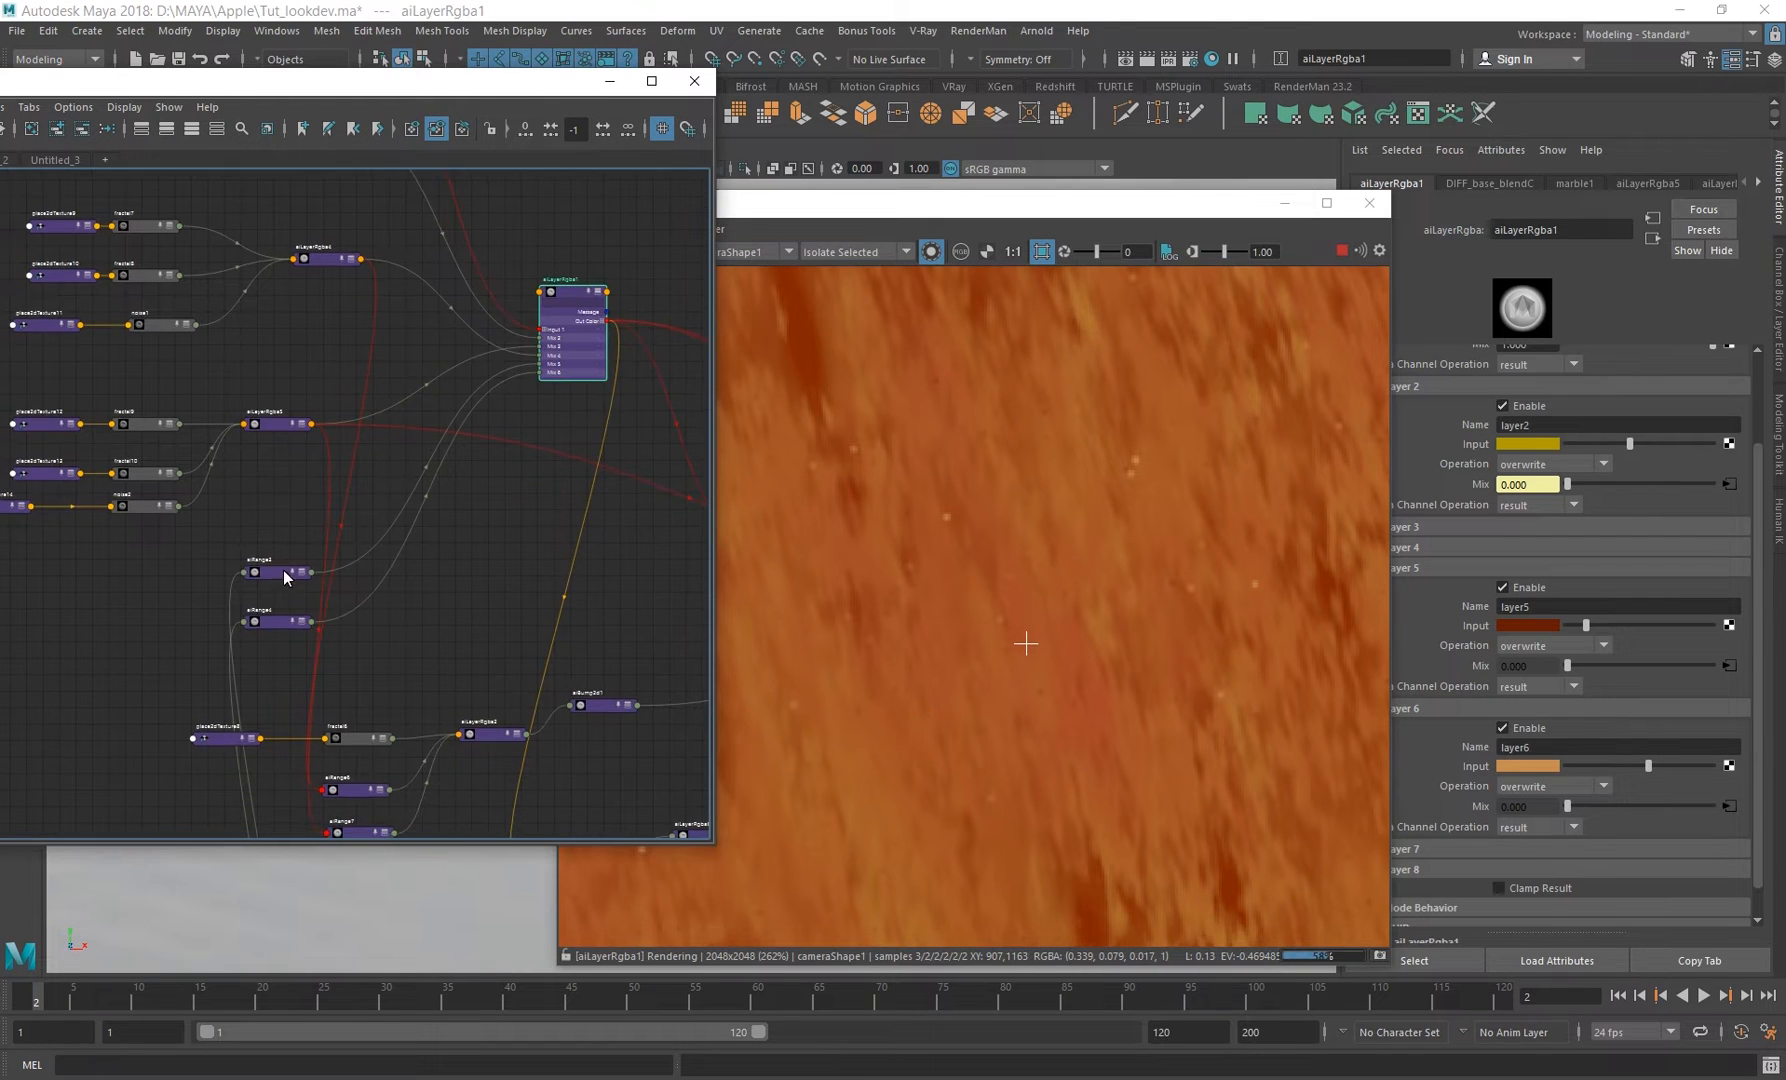
Preview the isolated renders of the aiRange3 and aiRange4 speckle masks.
{"action": "left_click_drag", "start_coordinate": [254, 541], "coordinate": [315, 642]}
{"action": "left_click", "coordinate": [271, 573]}
{"action": "left_click", "coordinate": [278, 620]}
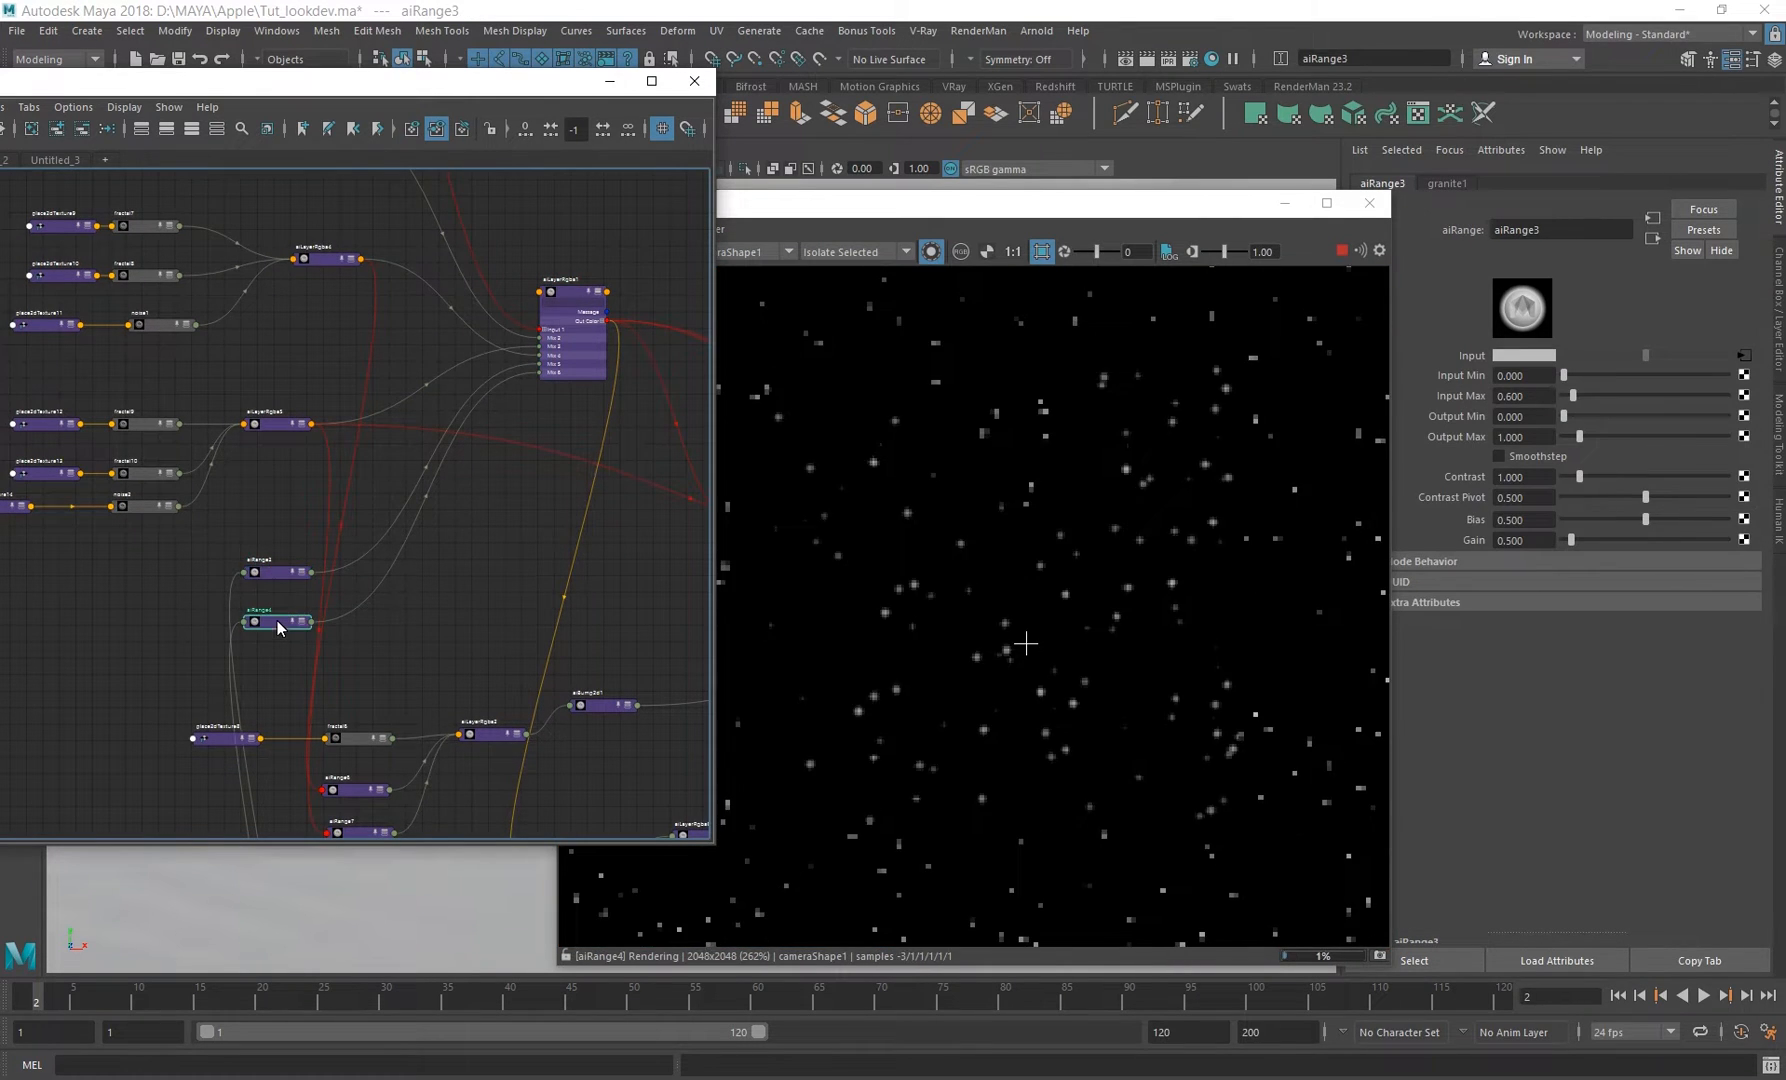
Trace the input connections of aiRange3 and aiRange4 through the network to the two granite textures.
{"action": "scroll", "coordinate": [342, 633], "scroll_direction": "down", "scroll_amount": 5}
{"action": "right_click_drag", "start_coordinate": [331, 737], "coordinate": [314, 806], "text": "alt"}
{"action": "middle_click_drag", "start_coordinate": [314, 806], "coordinate": [345, 633], "text": "alt"}
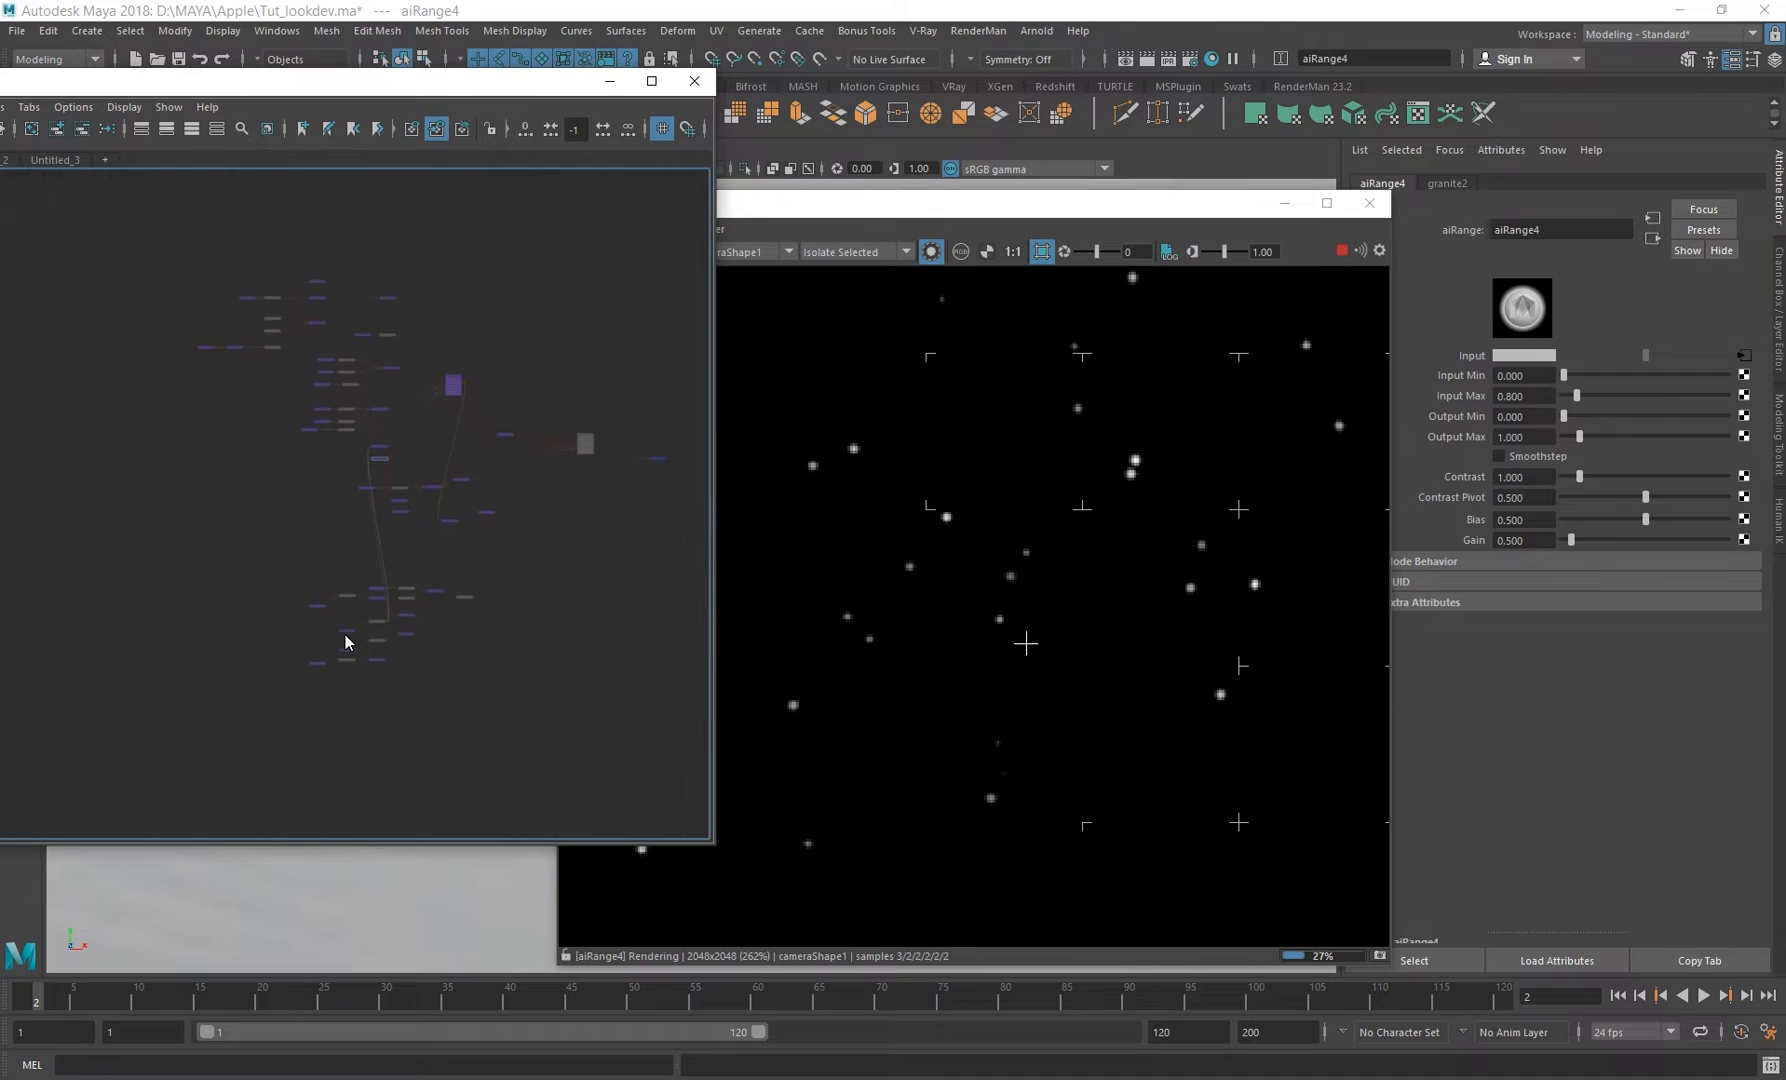
{"action": "right_click_drag", "start_coordinate": [345, 633], "coordinate": [715, 742], "text": "alt"}
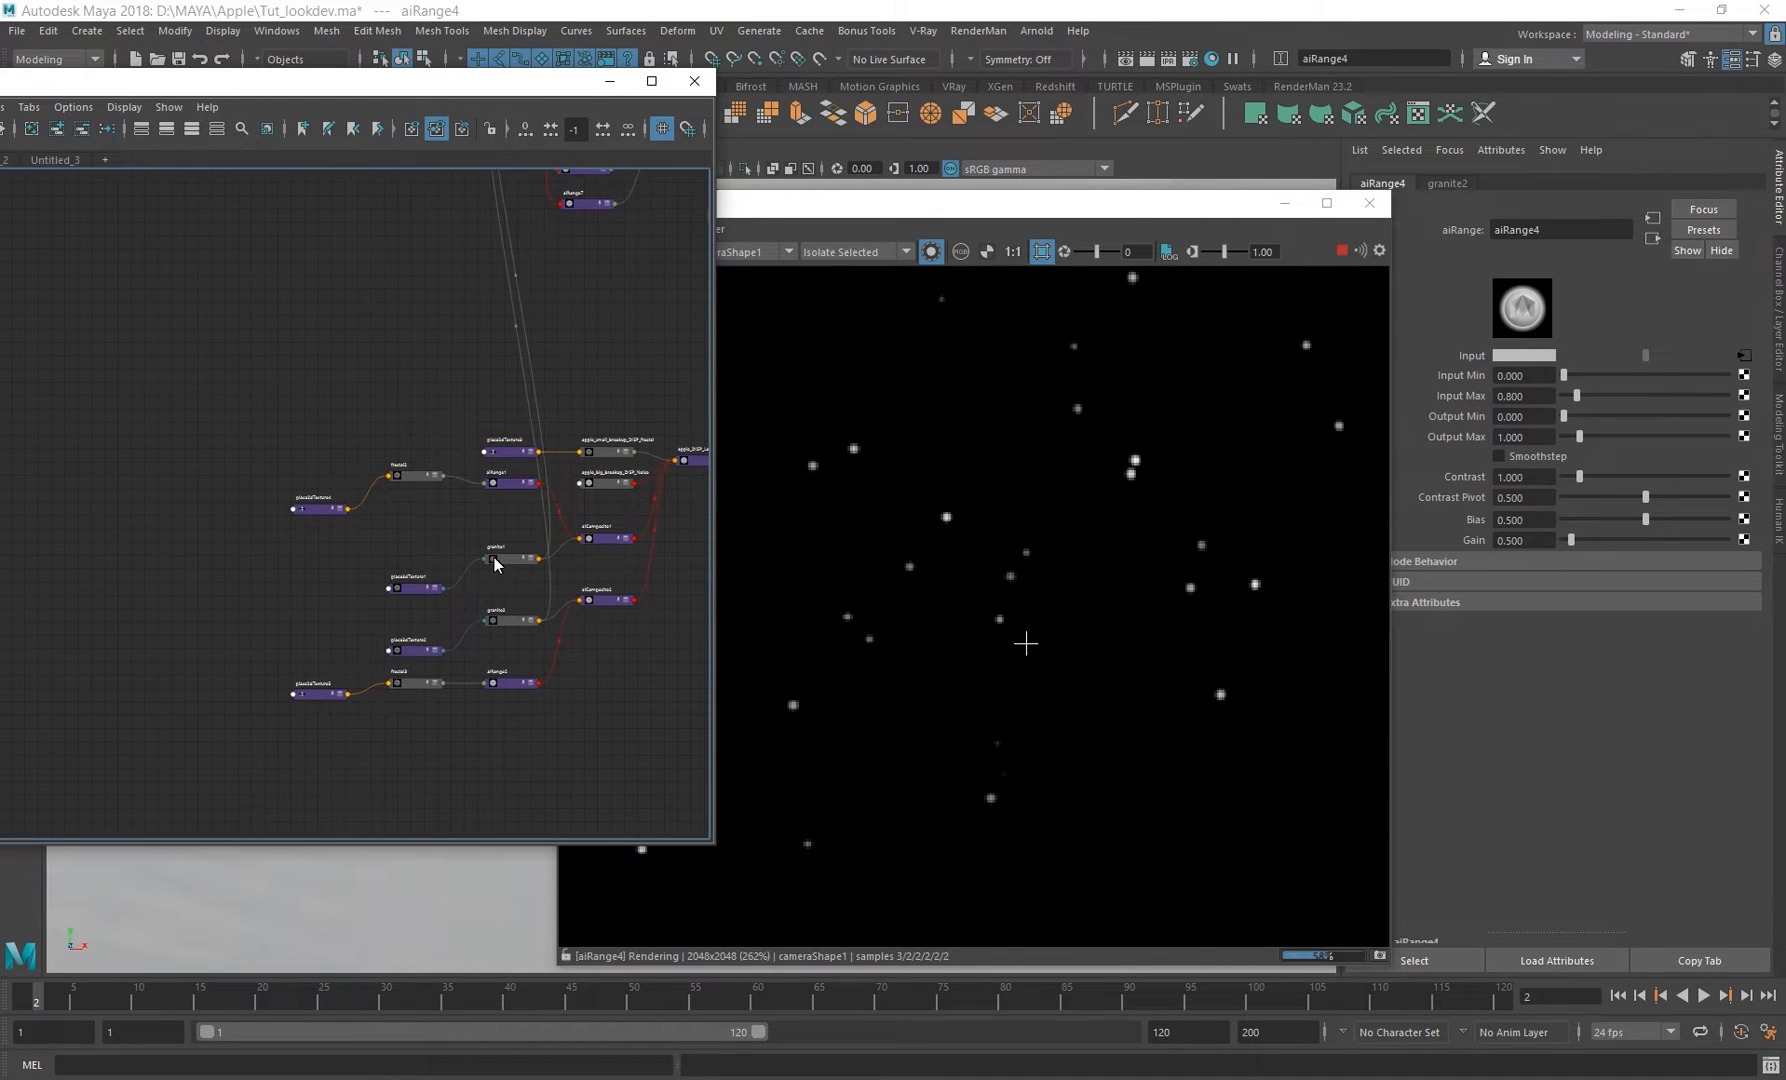
{"action": "scroll", "coordinate": [514, 575], "scroll_direction": "up", "scroll_amount": 5}
{"action": "scroll", "coordinate": [502, 605], "scroll_direction": "down", "scroll_amount": 7}
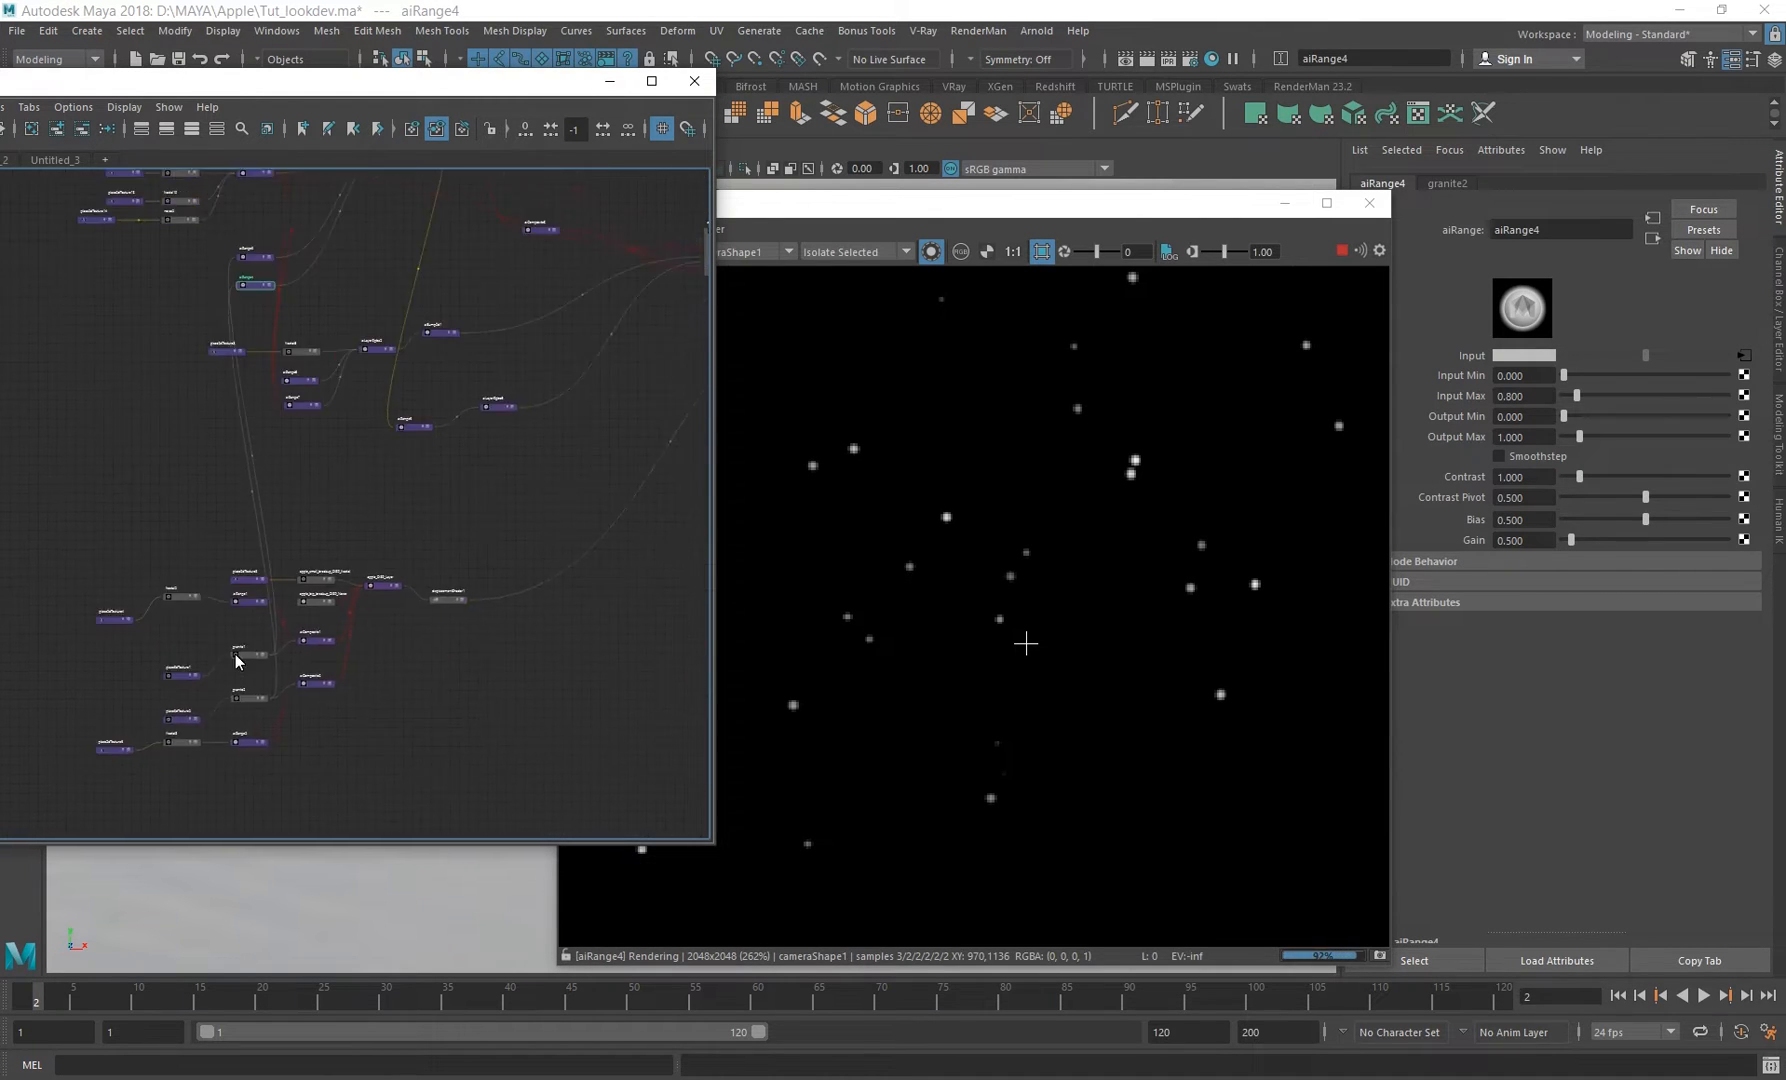
{"action": "scroll", "coordinate": [431, 600], "scroll_direction": "up", "scroll_amount": 5}
{"action": "middle_click_drag", "start_coordinate": [390, 282], "coordinate": [387, 497], "text": "alt"}
{"action": "left_click_drag", "start_coordinate": [420, 650], "coordinate": [414, 455], "text": "alt"}
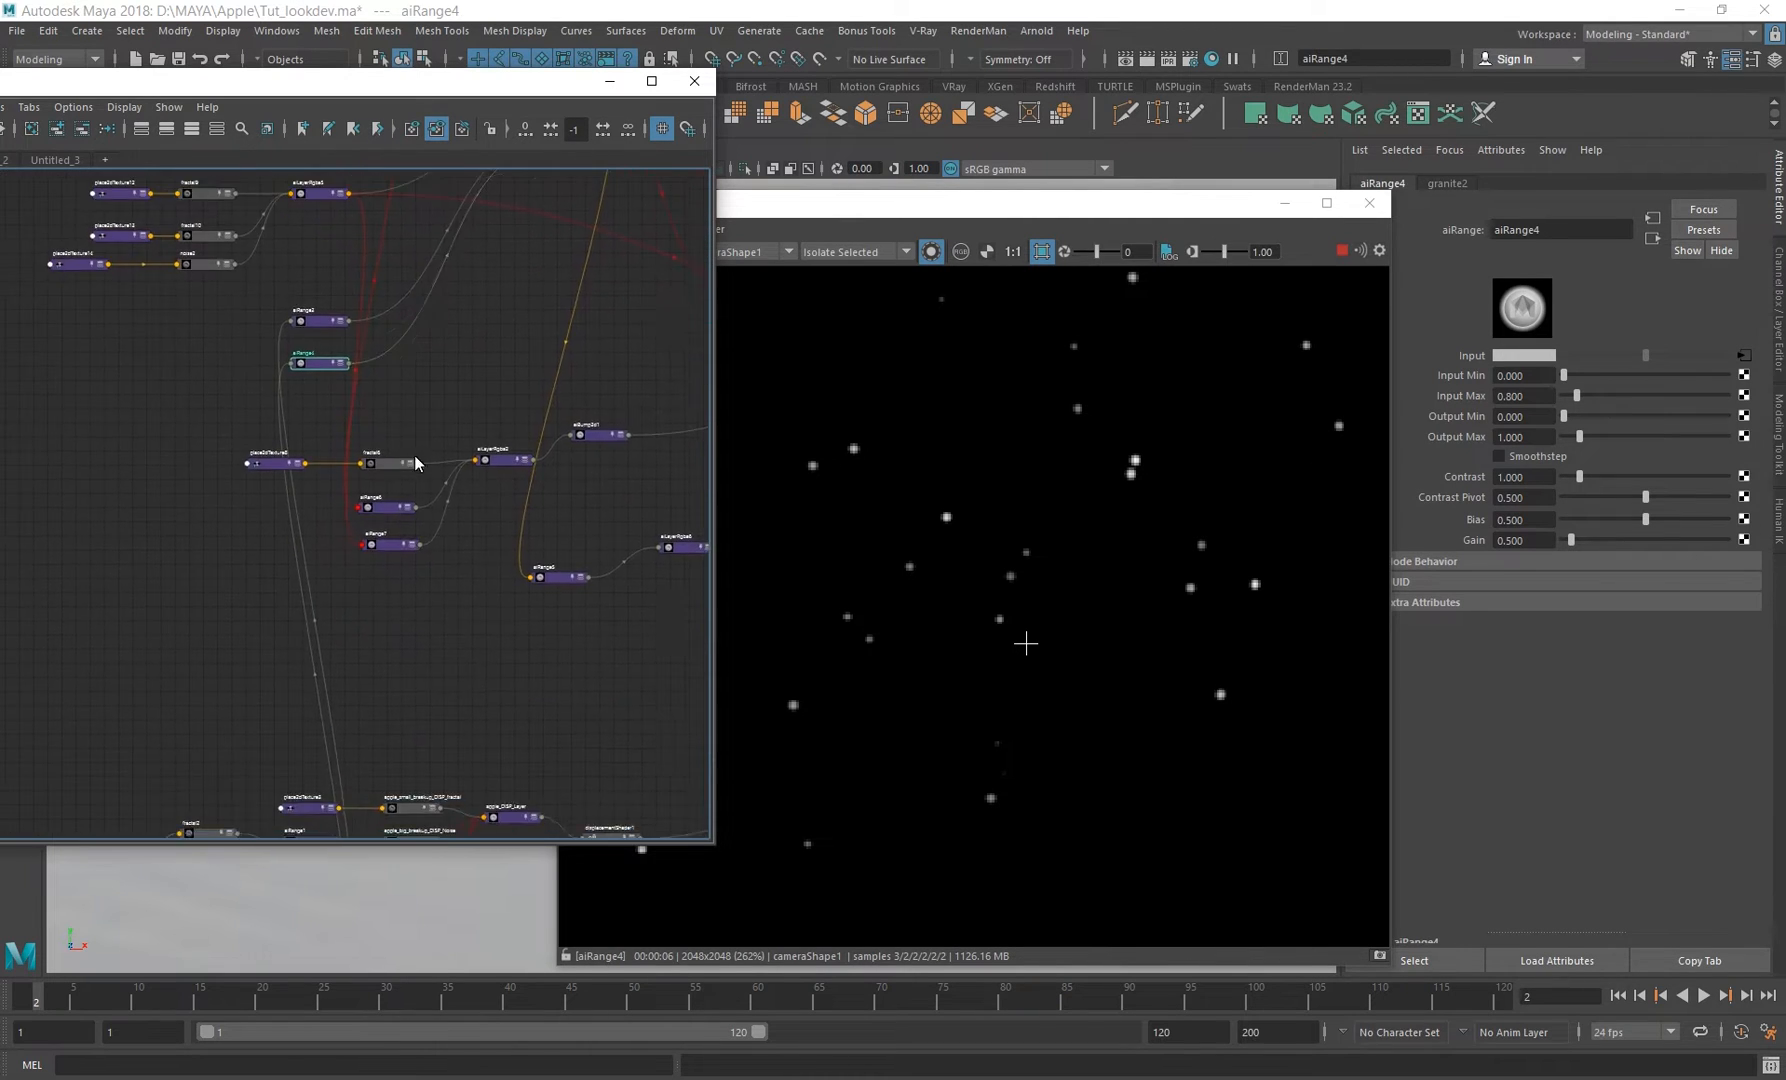
Examine the displacement branch and highlight the two connections running from its granite textures to aiRange3 and aiRange4.
{"action": "scroll", "coordinate": [414, 455], "scroll_direction": "down", "scroll_amount": 7}
{"action": "middle_click_drag", "start_coordinate": [438, 652], "coordinate": [440, 613], "text": "alt"}
{"action": "scroll", "coordinate": [440, 613], "scroll_direction": "up", "scroll_amount": 6}
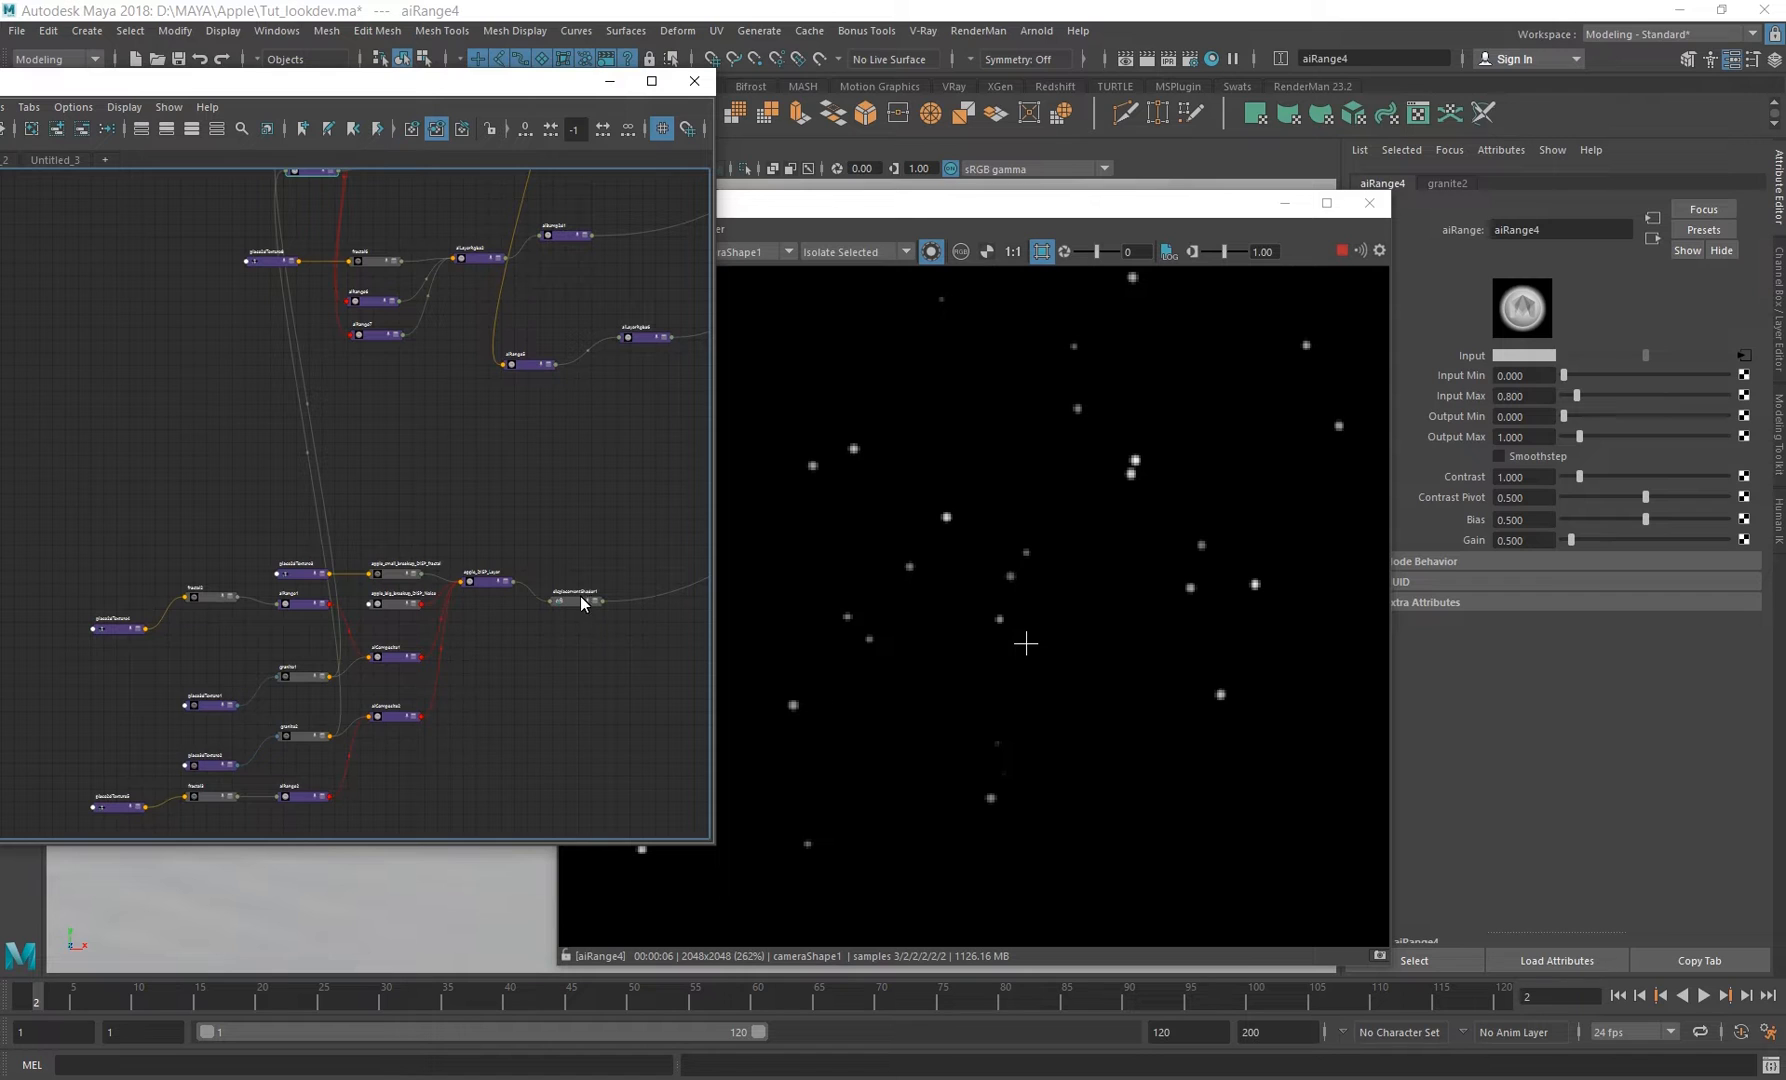
{"action": "middle_click_drag", "start_coordinate": [413, 296], "coordinate": [424, 411], "text": "alt"}
{"action": "middle_click_drag", "start_coordinate": [226, 554], "coordinate": [239, 459], "text": "alt"}
{"action": "left_click_drag", "start_coordinate": [238, 460], "coordinate": [392, 529]}
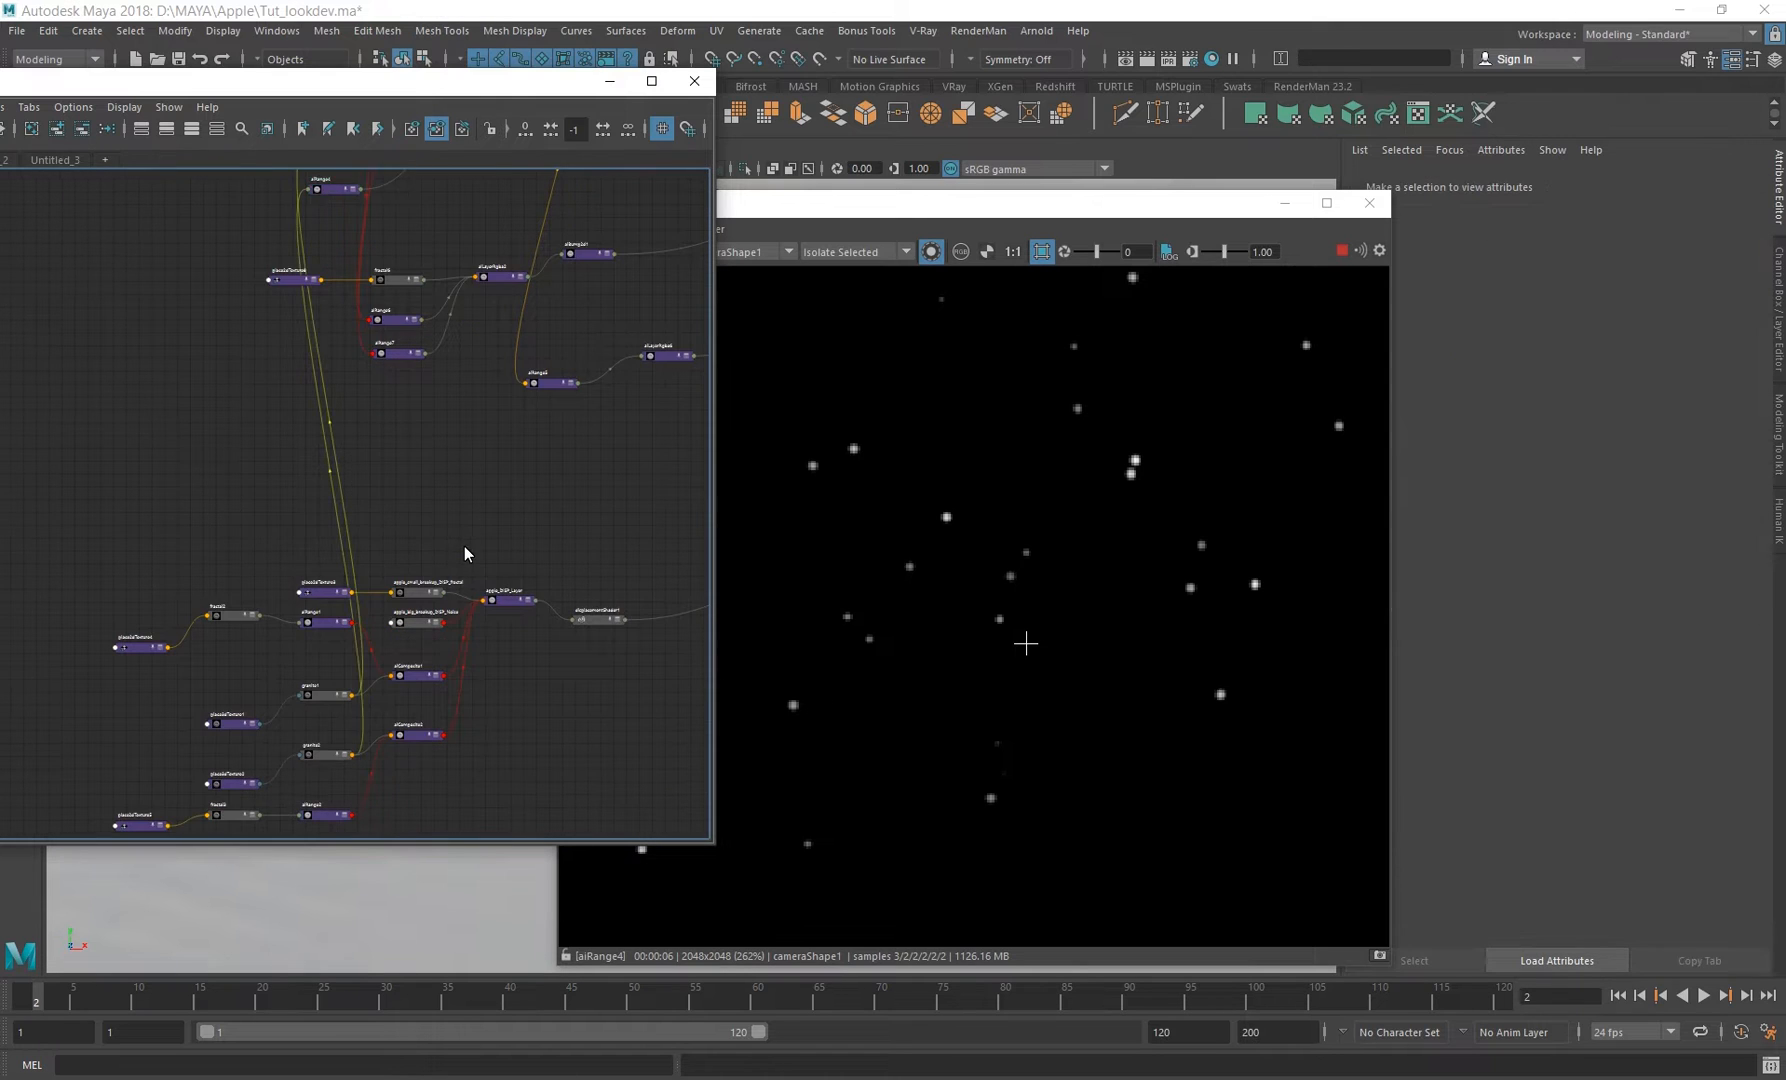
Isolate aiLayerRgba1 again and examine its speckles in the render at several magnifications.
{"action": "middle_click_drag", "start_coordinate": [355, 521], "coordinate": [369, 727], "text": "alt"}
{"action": "middle_click_drag", "start_coordinate": [412, 381], "coordinate": [383, 605], "text": "alt"}
{"action": "scroll", "coordinate": [383, 605], "scroll_direction": "up", "scroll_amount": 2}
{"action": "left_click", "coordinate": [612, 332]}
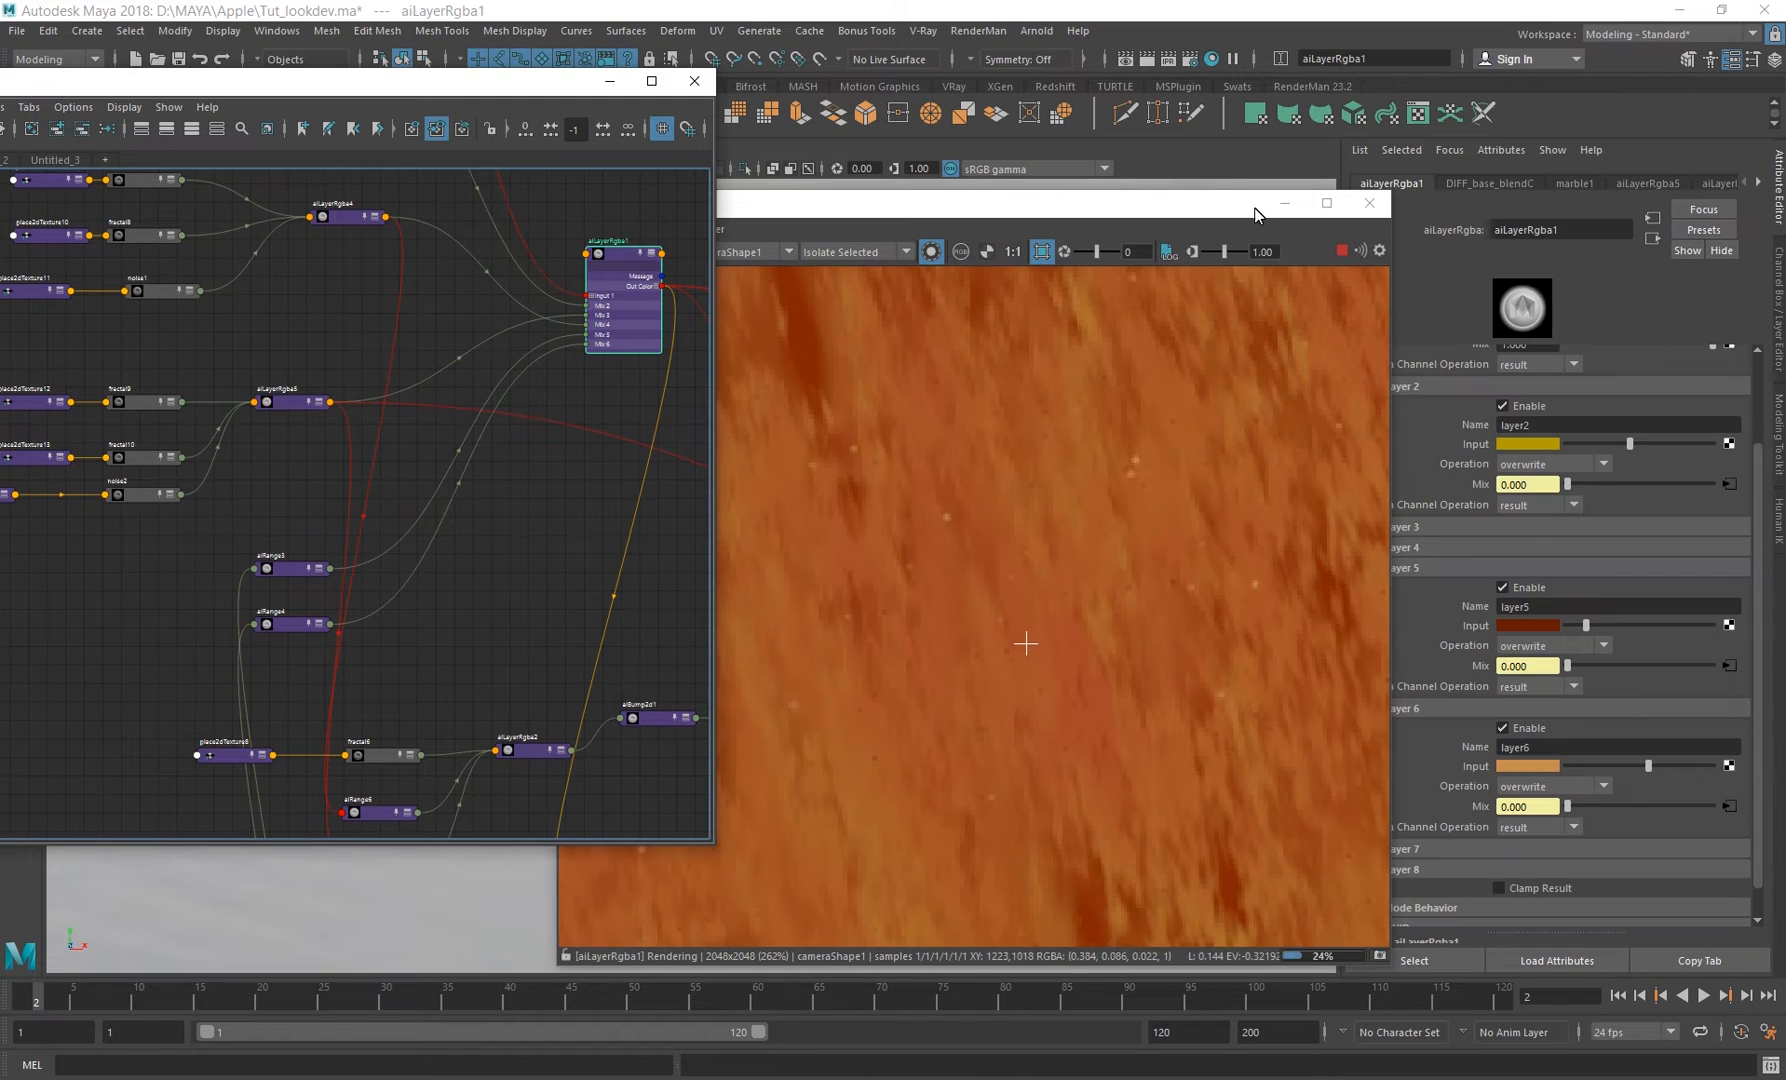
{"action": "left_click_drag", "start_coordinate": [1208, 207], "coordinate": [1173, 218]}
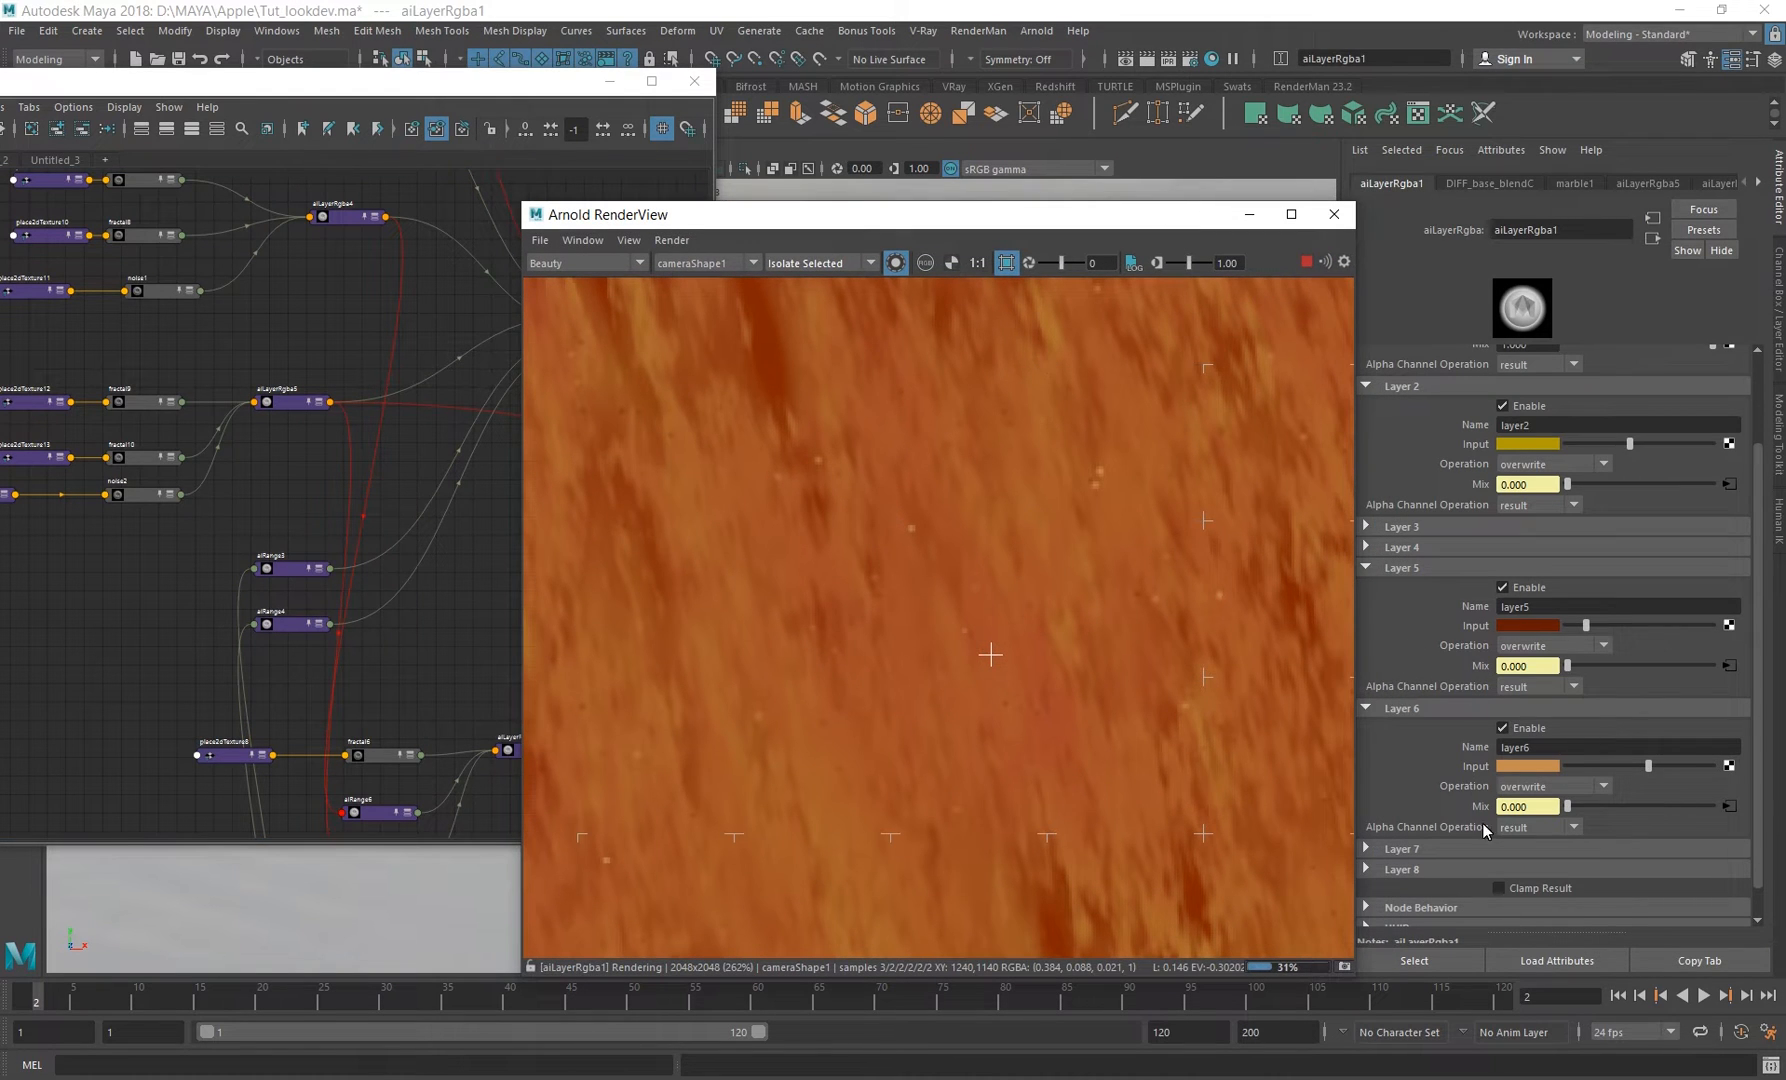
{"action": "scroll", "coordinate": [1171, 626], "scroll_direction": "down", "scroll_amount": 2}
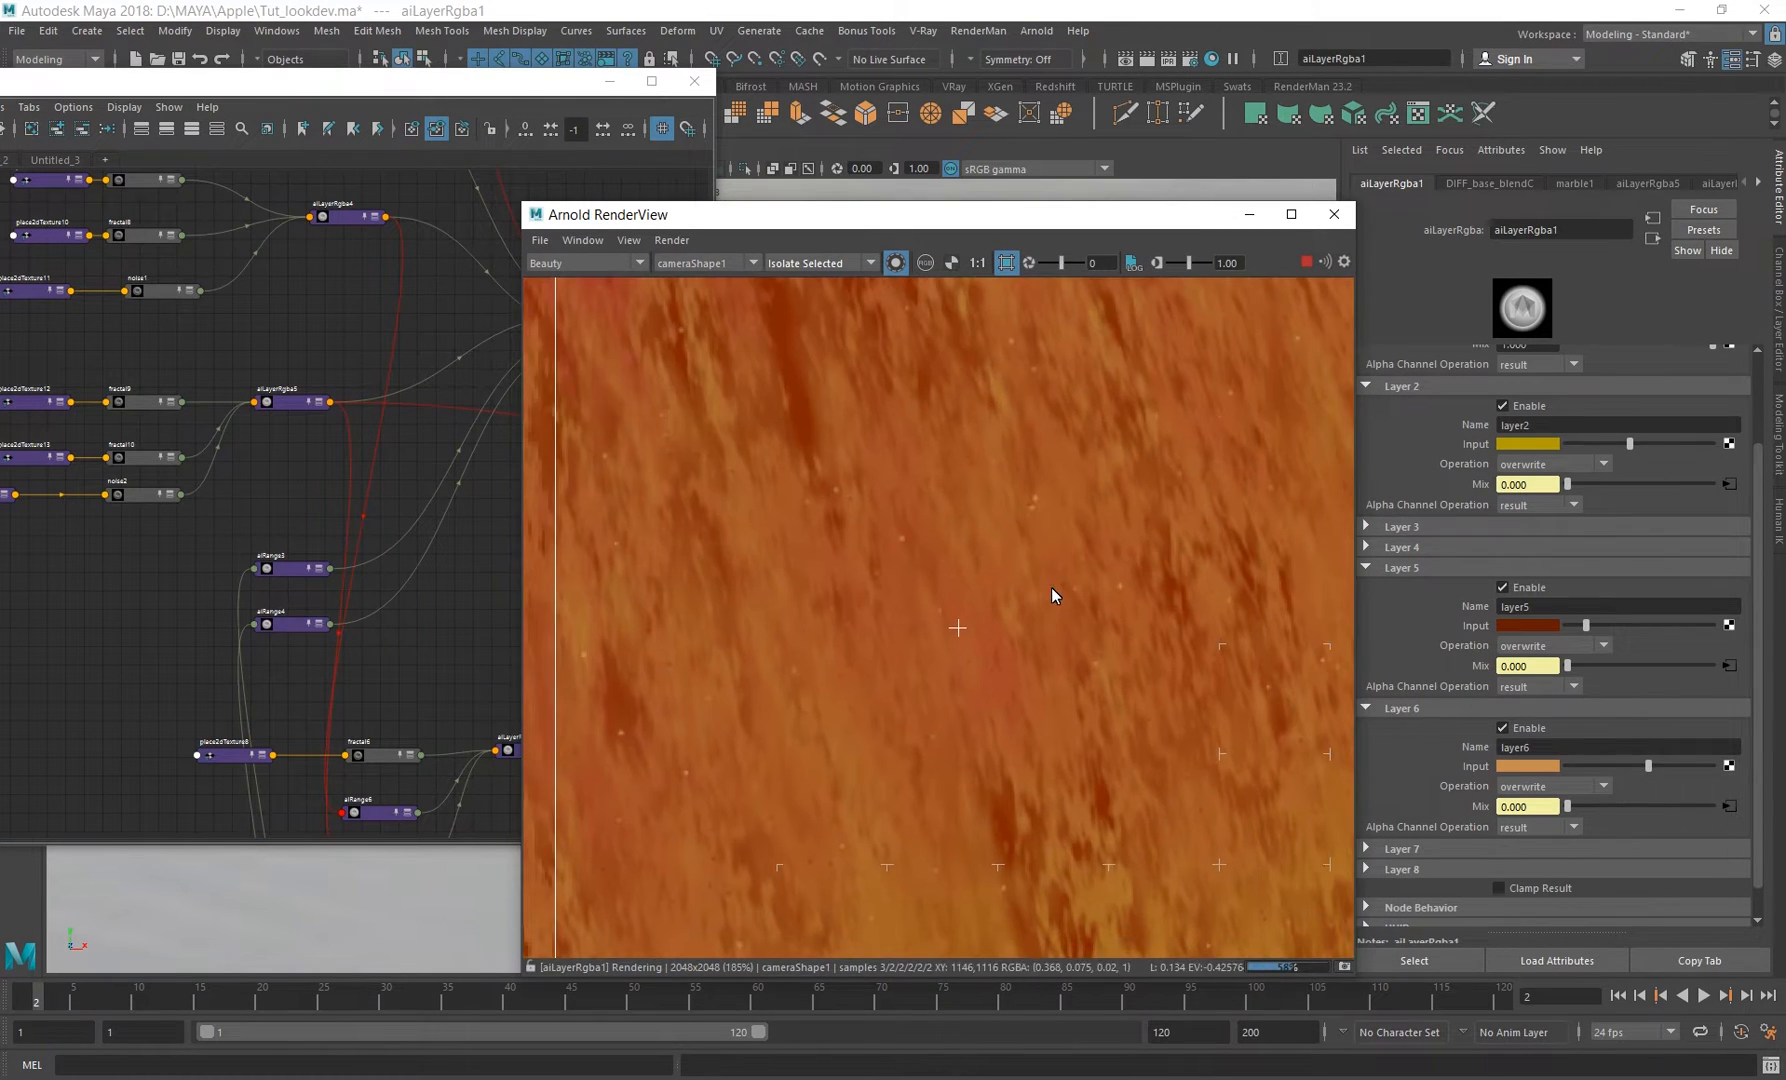
{"action": "scroll", "coordinate": [1051, 587], "scroll_direction": "down", "scroll_amount": 2}
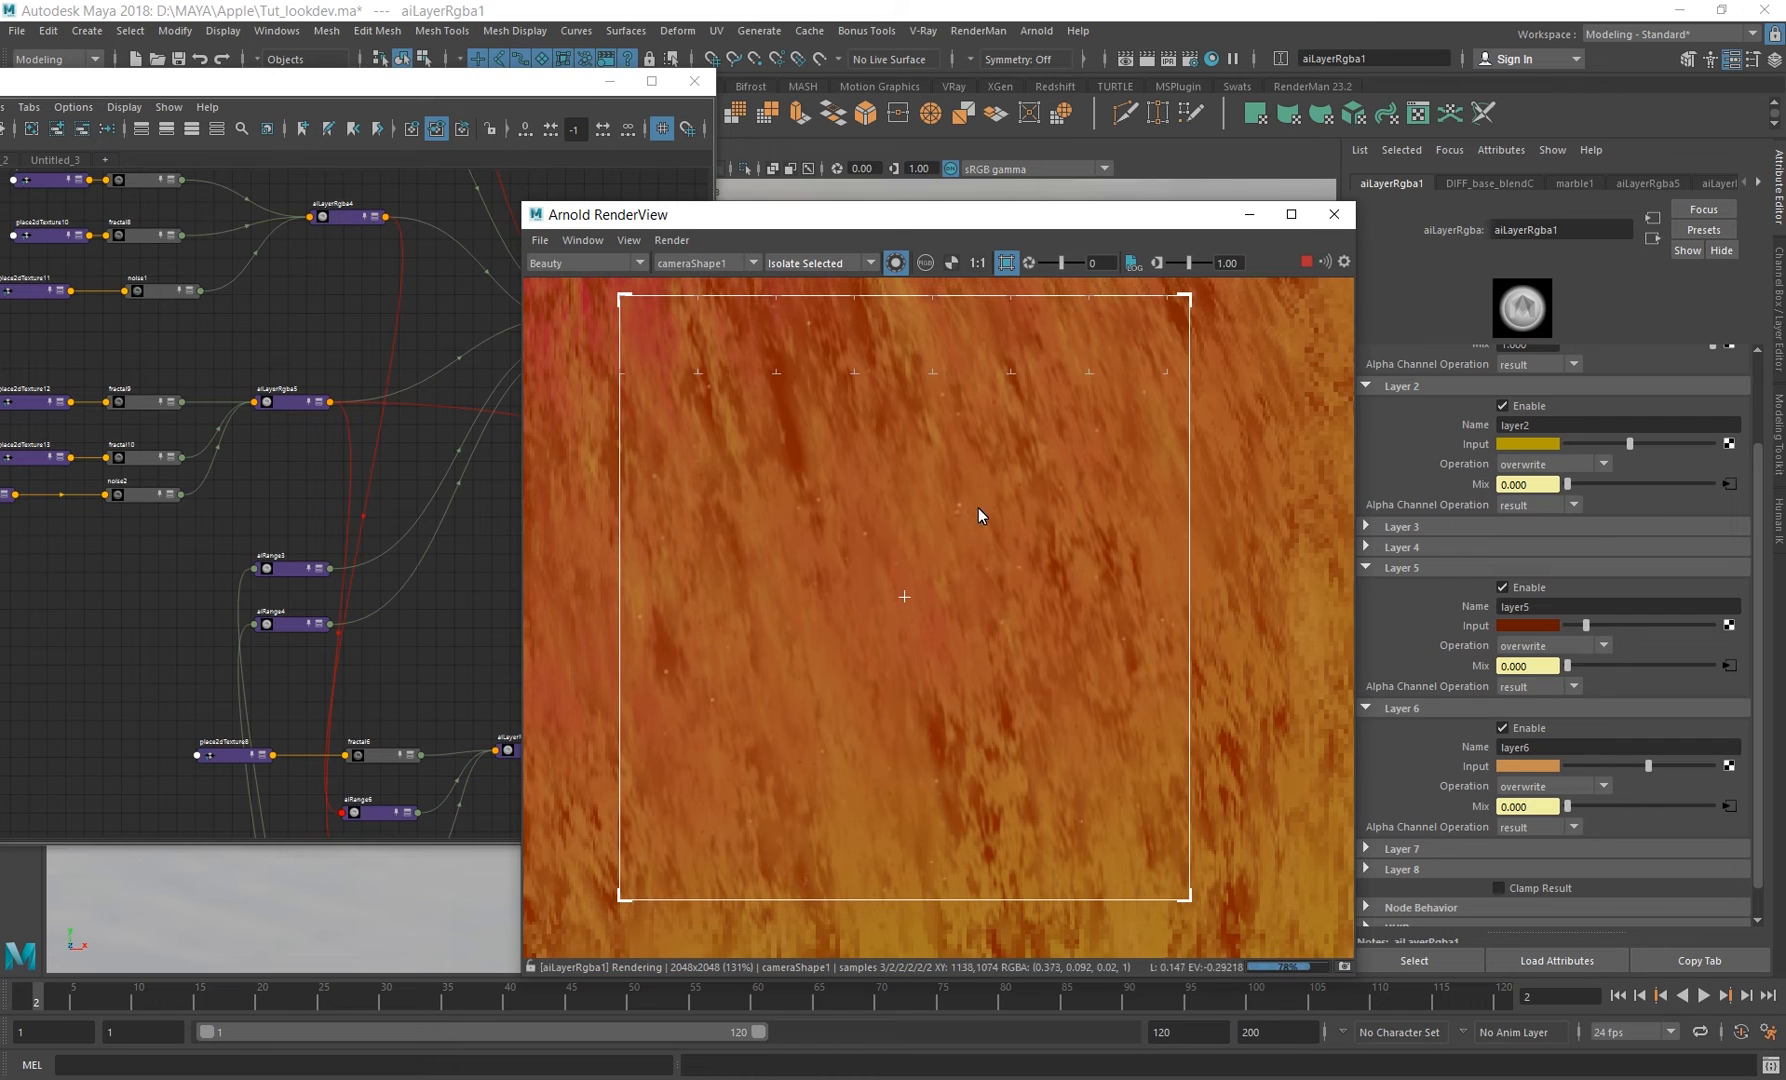
{"action": "scroll", "coordinate": [1028, 523], "scroll_direction": "up", "scroll_amount": 4}
{"action": "middle_click_drag", "start_coordinate": [880, 519], "coordinate": [998, 520]}
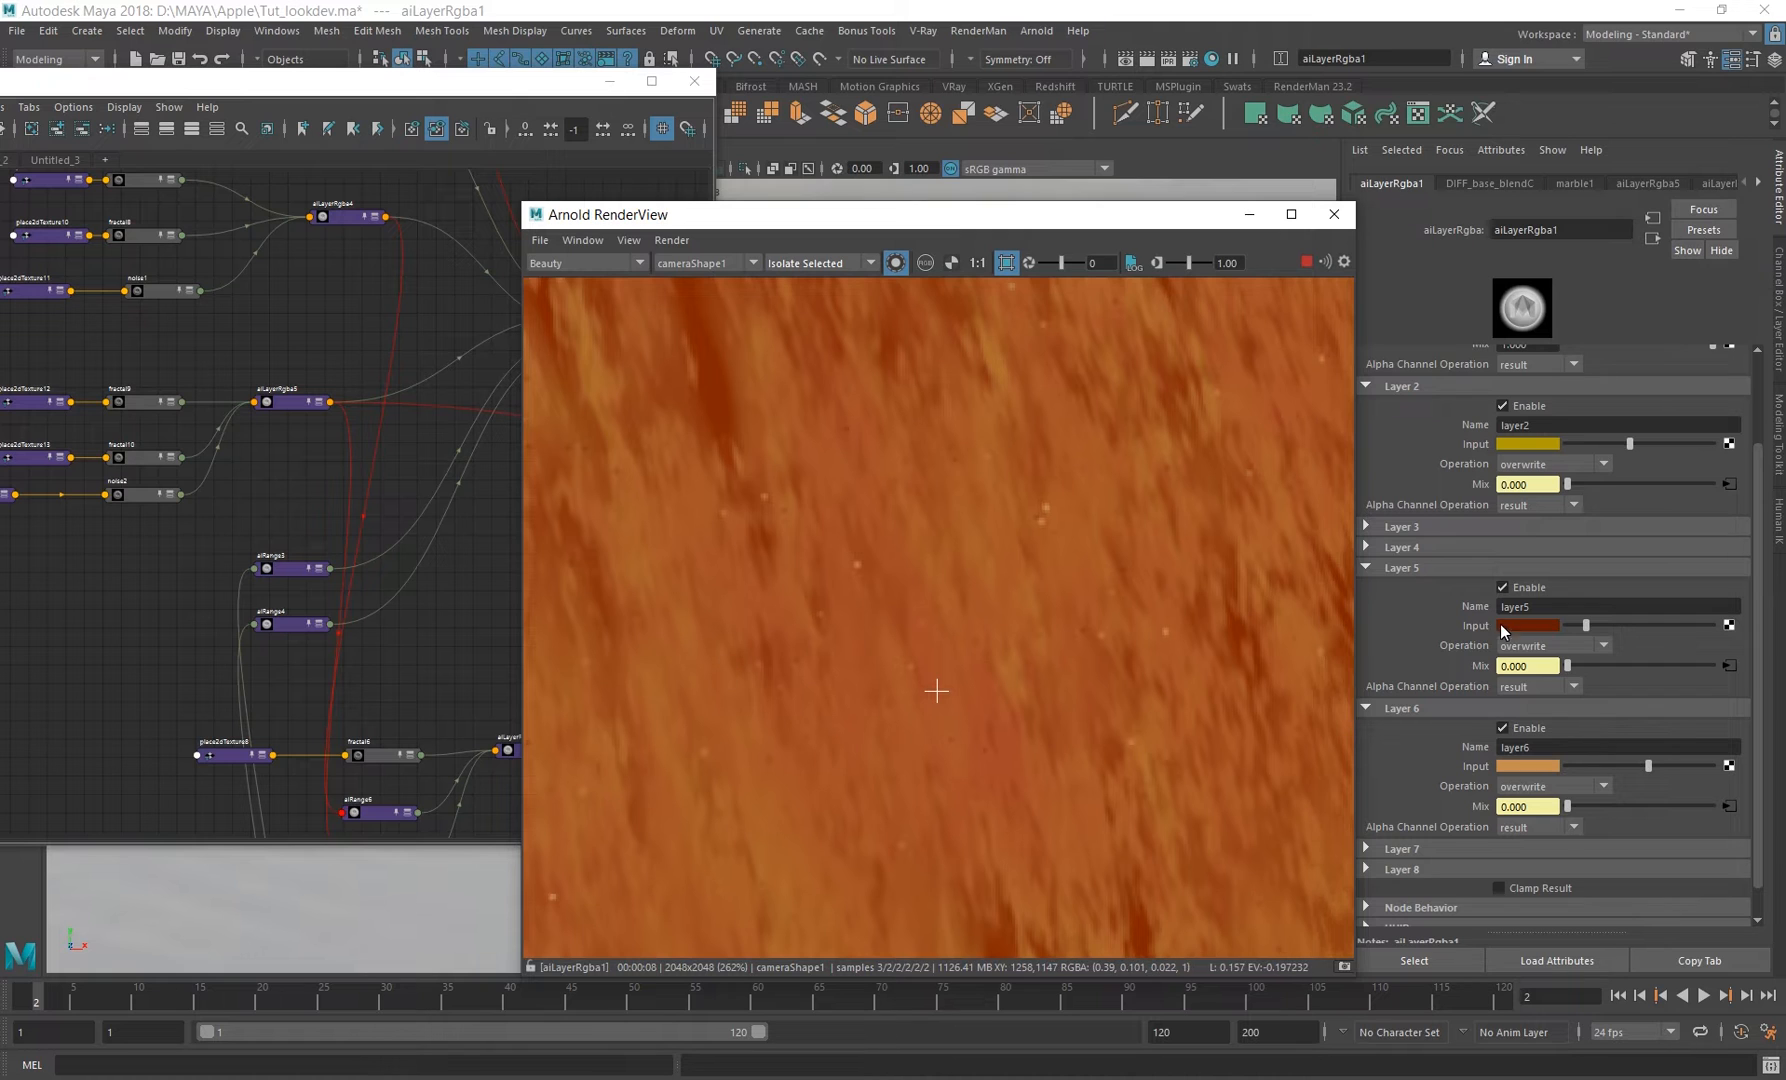
Toggle layers 5 and 6 of aiLayerRgba1 off and on to compare the dark and light speckles.
{"action": "left_click", "coordinate": [1524, 587]}
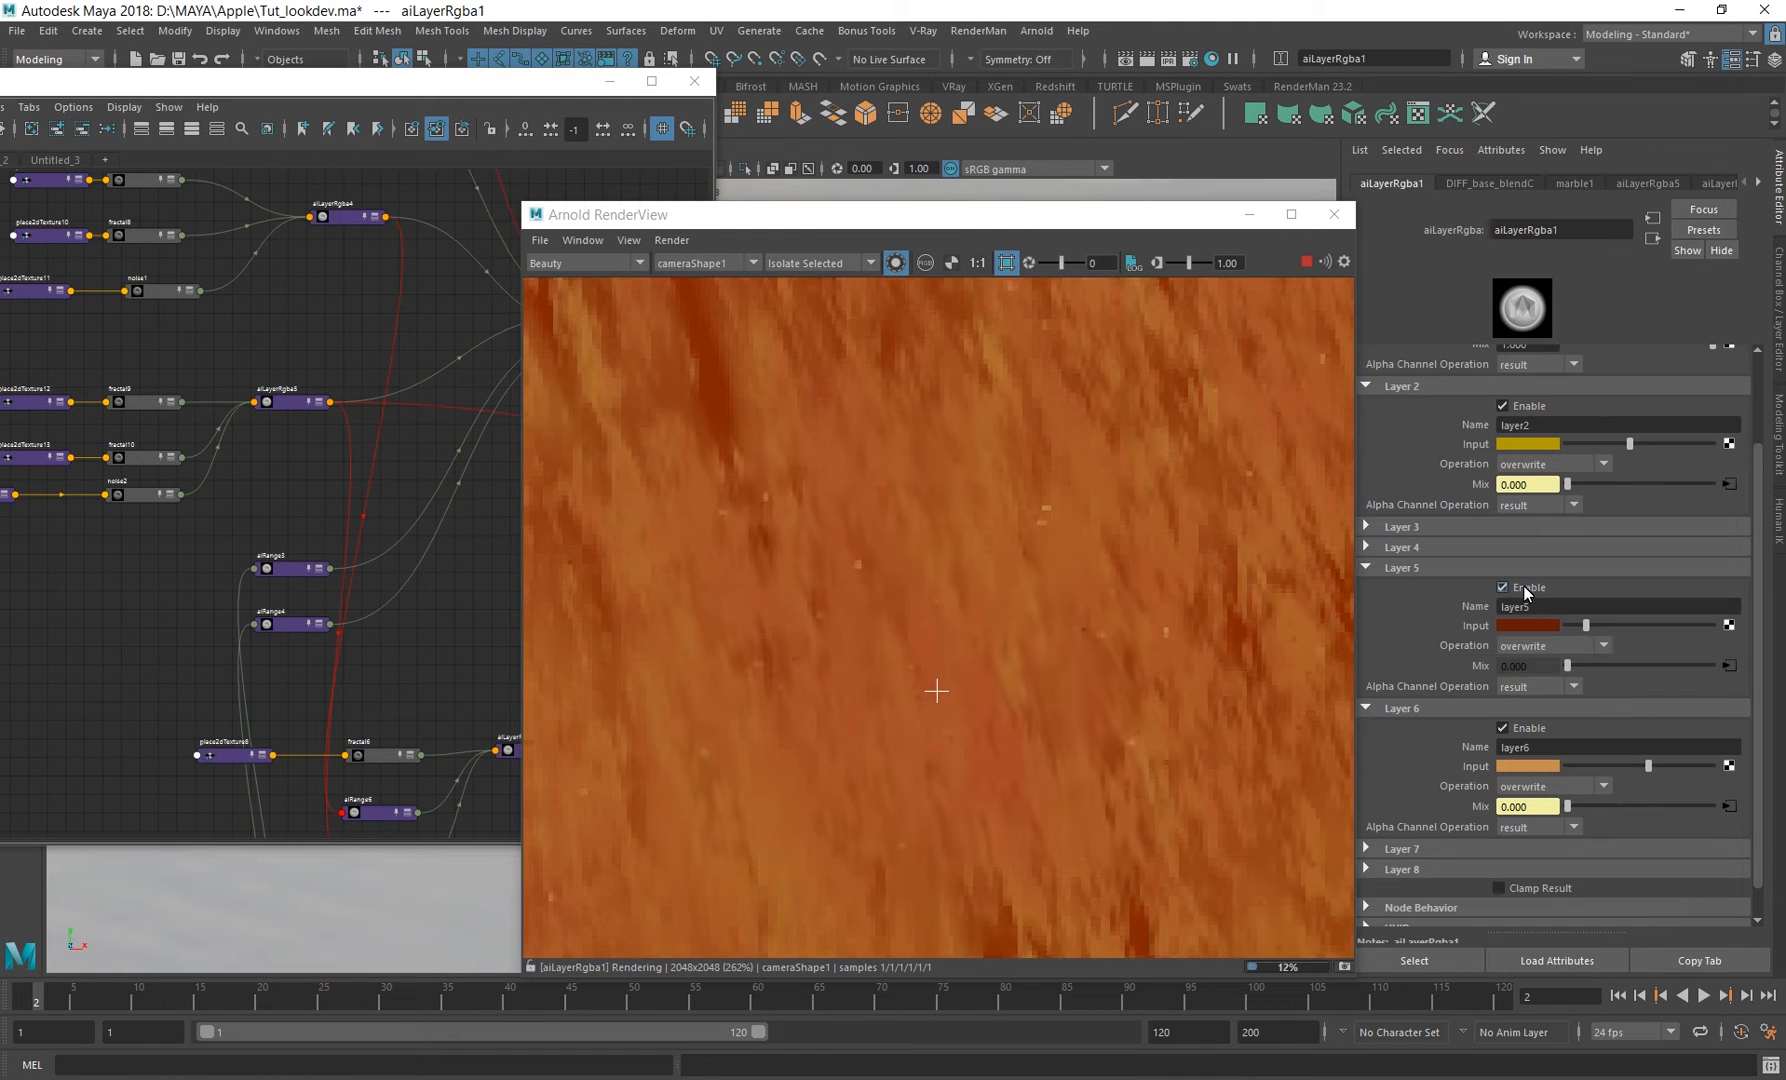
{"action": "left_click", "coordinate": [1517, 727]}
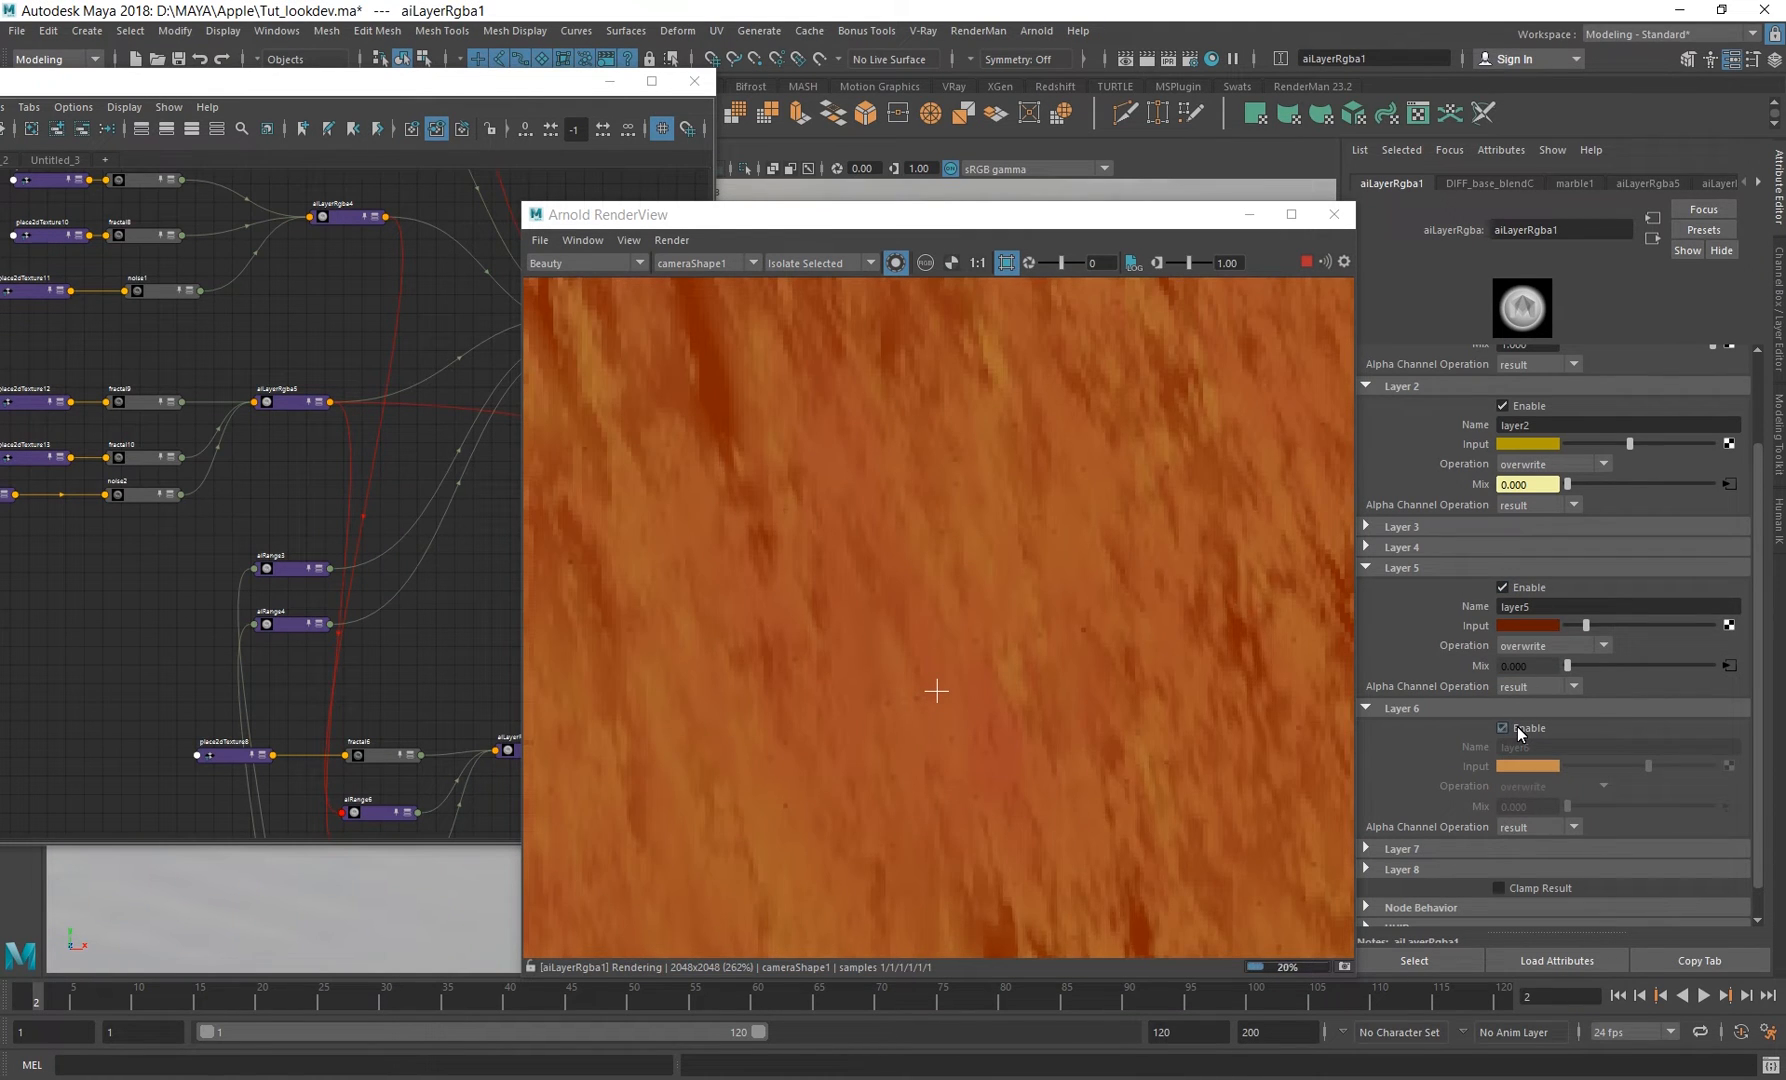
{"action": "left_click", "coordinate": [1517, 727]}
{"action": "scroll", "coordinate": [945, 540], "scroll_direction": "down", "scroll_amount": 4}
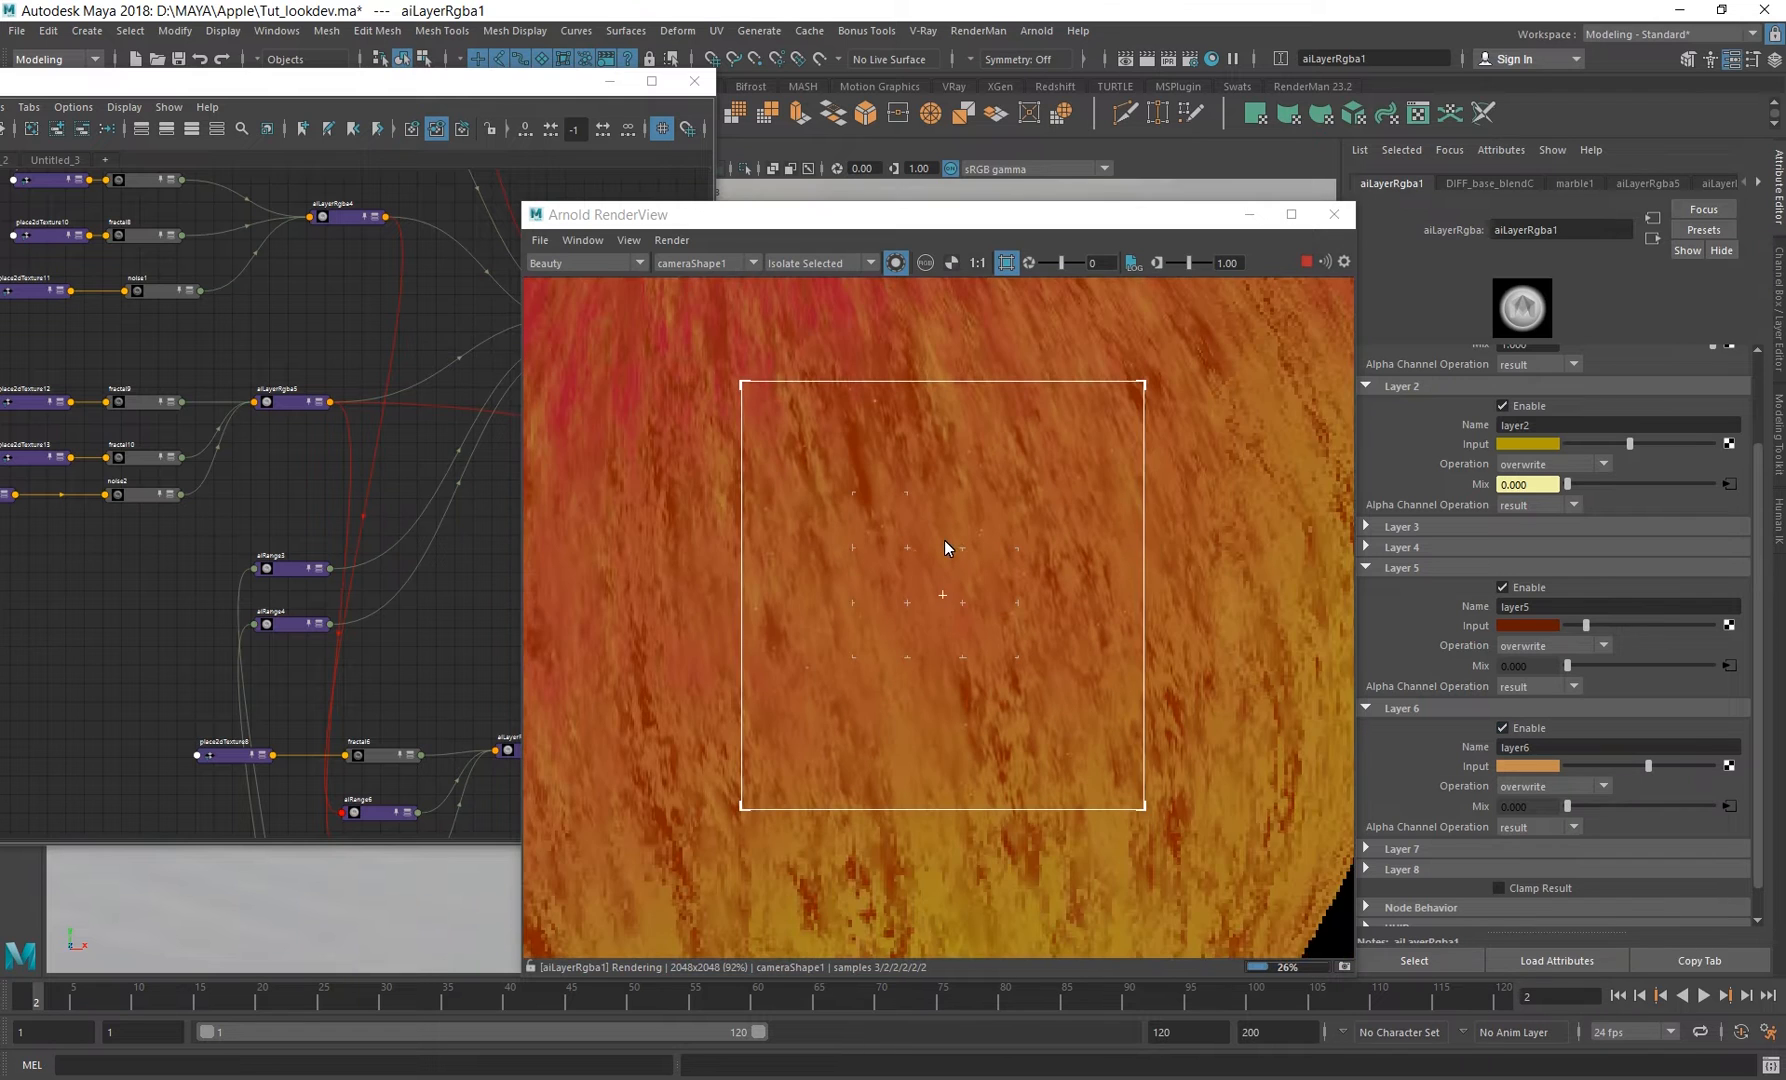
Move the render window off the node graph and examine an overview of the entire apple shader network.
{"action": "left_click_drag", "start_coordinate": [756, 219], "coordinate": [995, 180]}
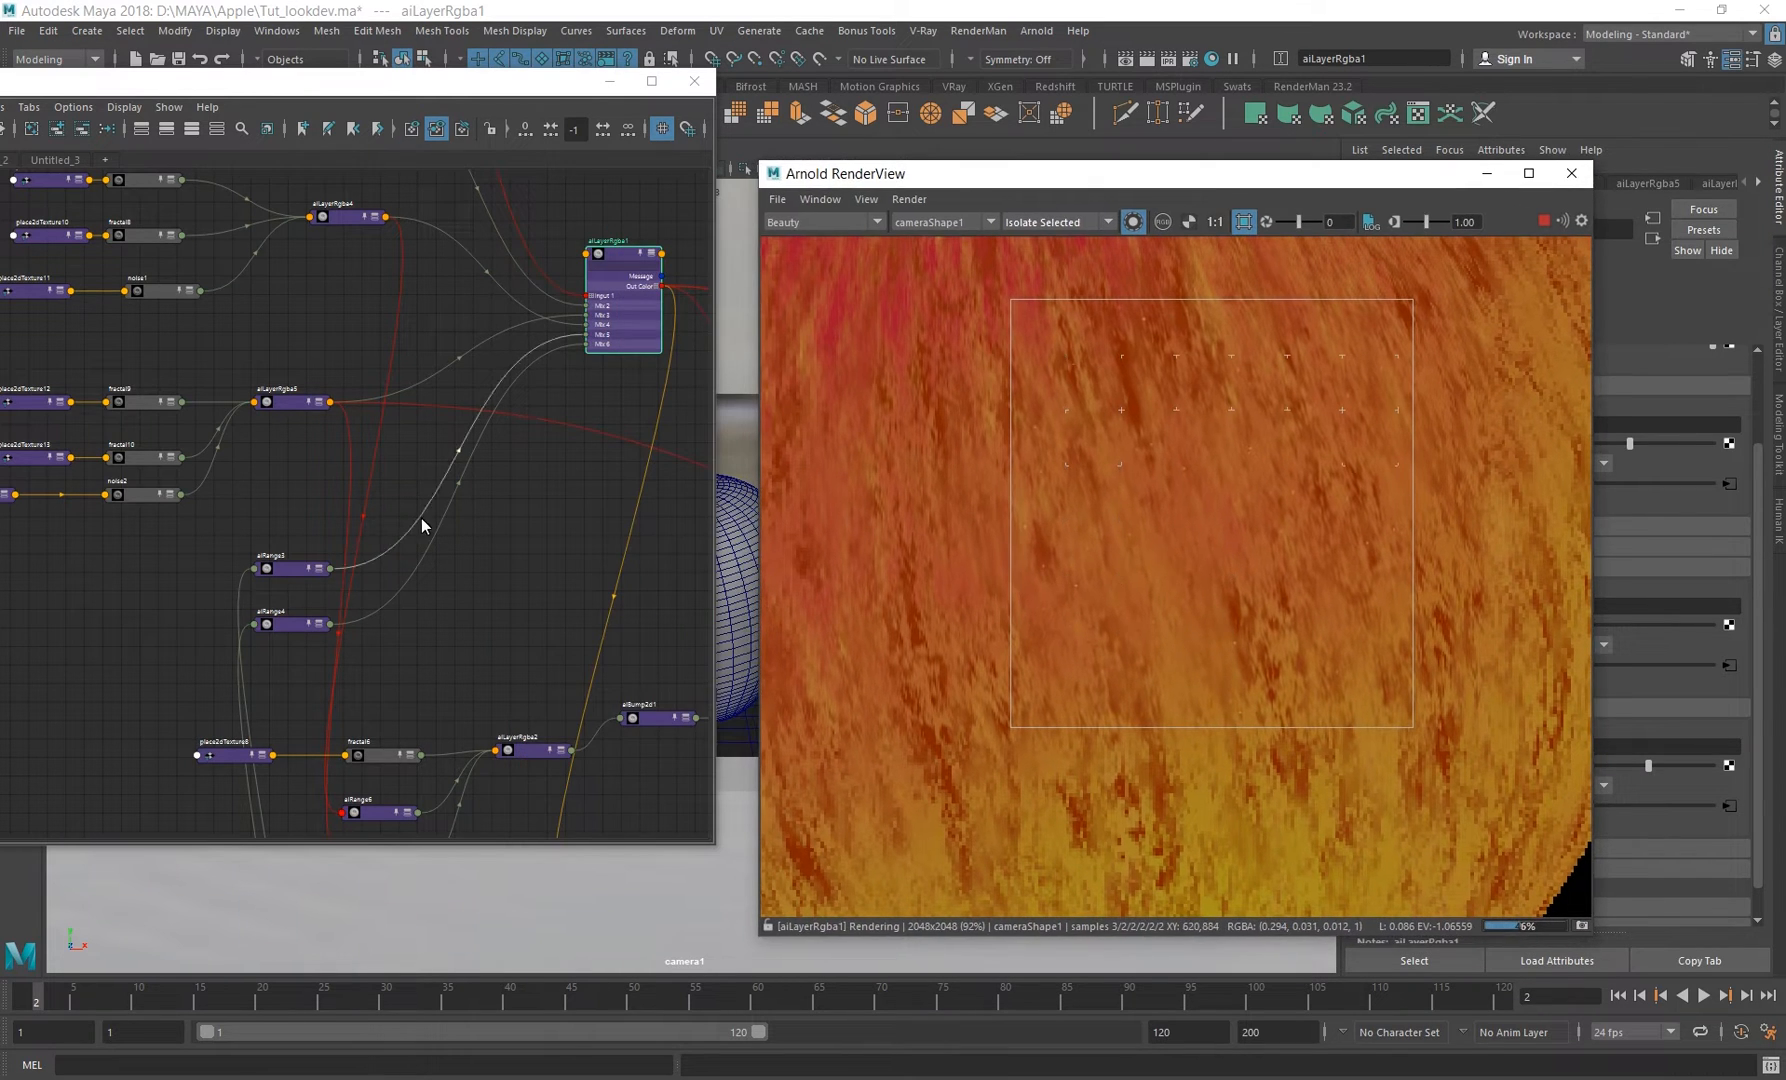
{"action": "scroll", "coordinate": [421, 518], "scroll_direction": "down", "scroll_amount": 3}
{"action": "scroll", "coordinate": [488, 535], "scroll_direction": "down", "scroll_amount": 2}
{"action": "middle_click_drag", "start_coordinate": [485, 525], "coordinate": [508, 614], "text": "alt"}
{"action": "scroll", "coordinate": [442, 585], "scroll_direction": "down", "scroll_amount": 3}
{"action": "middle_click_drag", "start_coordinate": [395, 540], "coordinate": [299, 435], "text": "alt"}
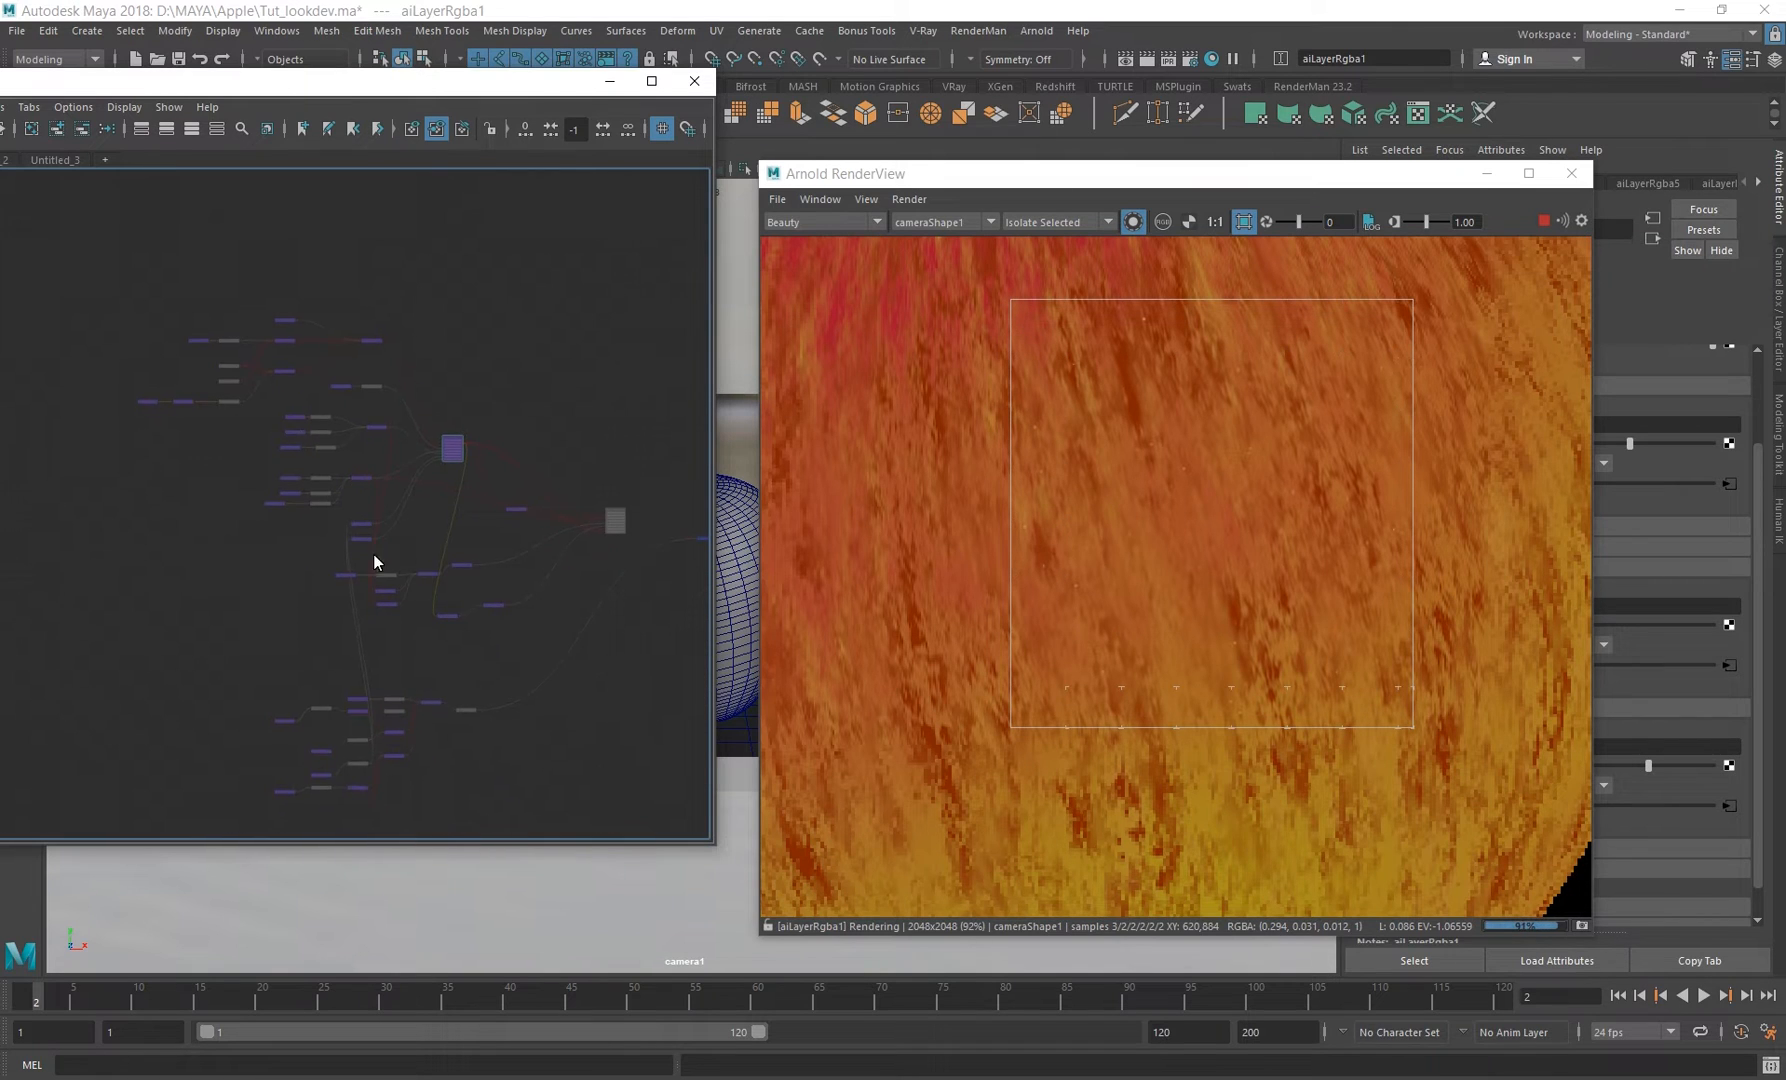
{"action": "middle_click_drag", "start_coordinate": [531, 567], "coordinate": [458, 534], "text": "alt"}
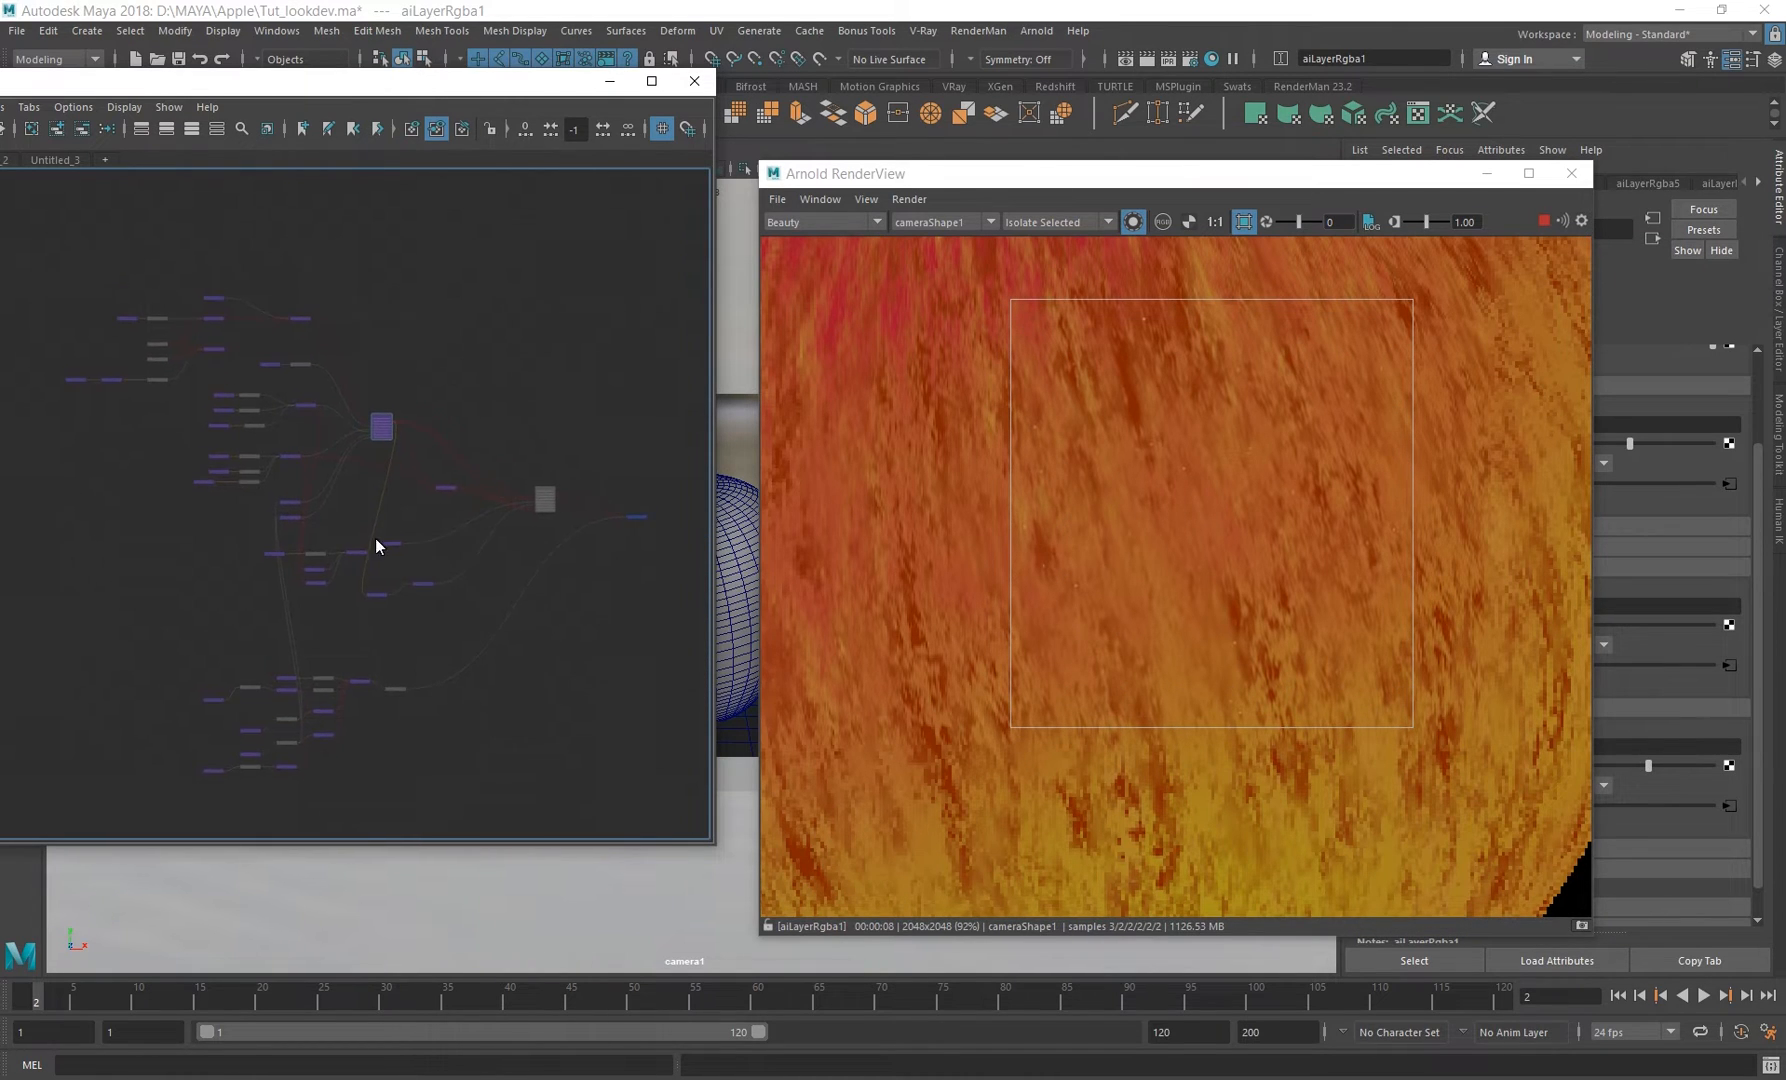
{"action": "scroll", "coordinate": [381, 515], "scroll_direction": "up", "scroll_amount": 2}
Fit the whole apple in the render window and turn off the render region.
{"action": "scroll", "coordinate": [1213, 539], "scroll_direction": "down", "scroll_amount": 4}
{"action": "middle_click_drag", "start_coordinate": [1249, 520], "coordinate": [1227, 574], "text": "alt"}
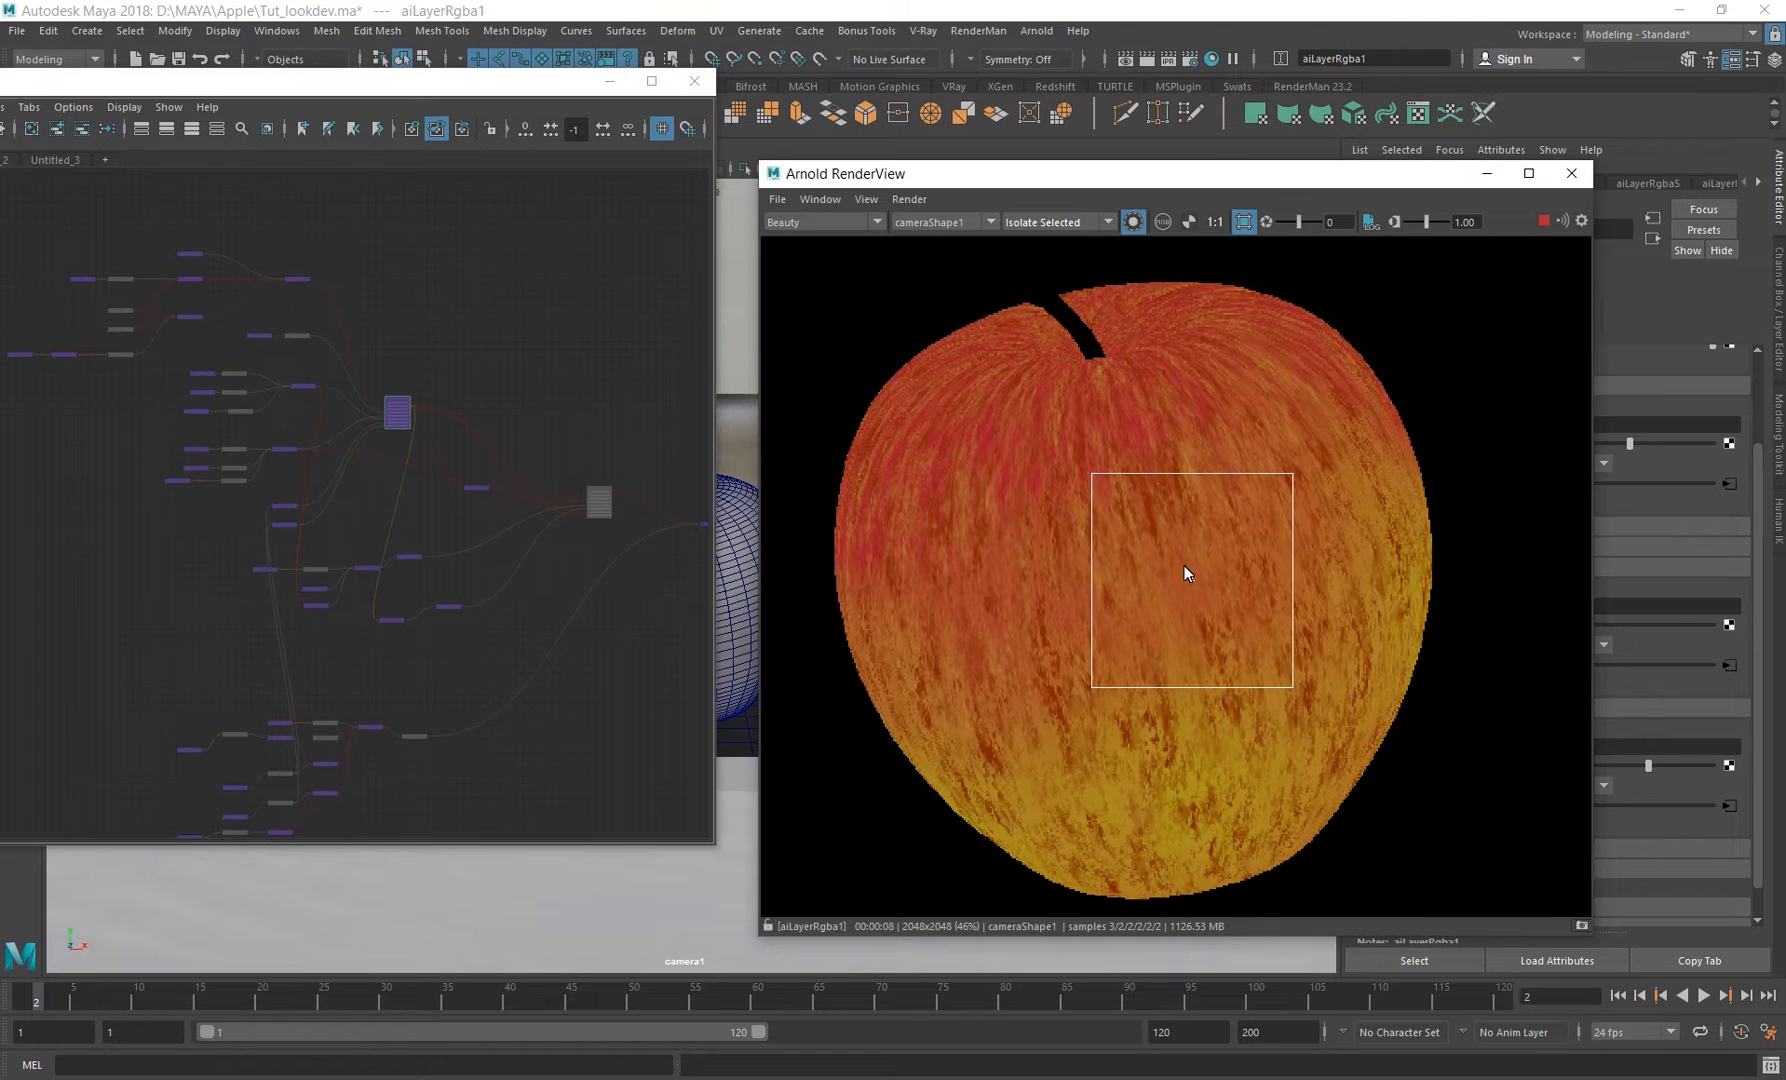
{"action": "scroll", "coordinate": [1185, 565], "scroll_direction": "down", "scroll_amount": 1}
{"action": "left_click", "coordinate": [1316, 440]}
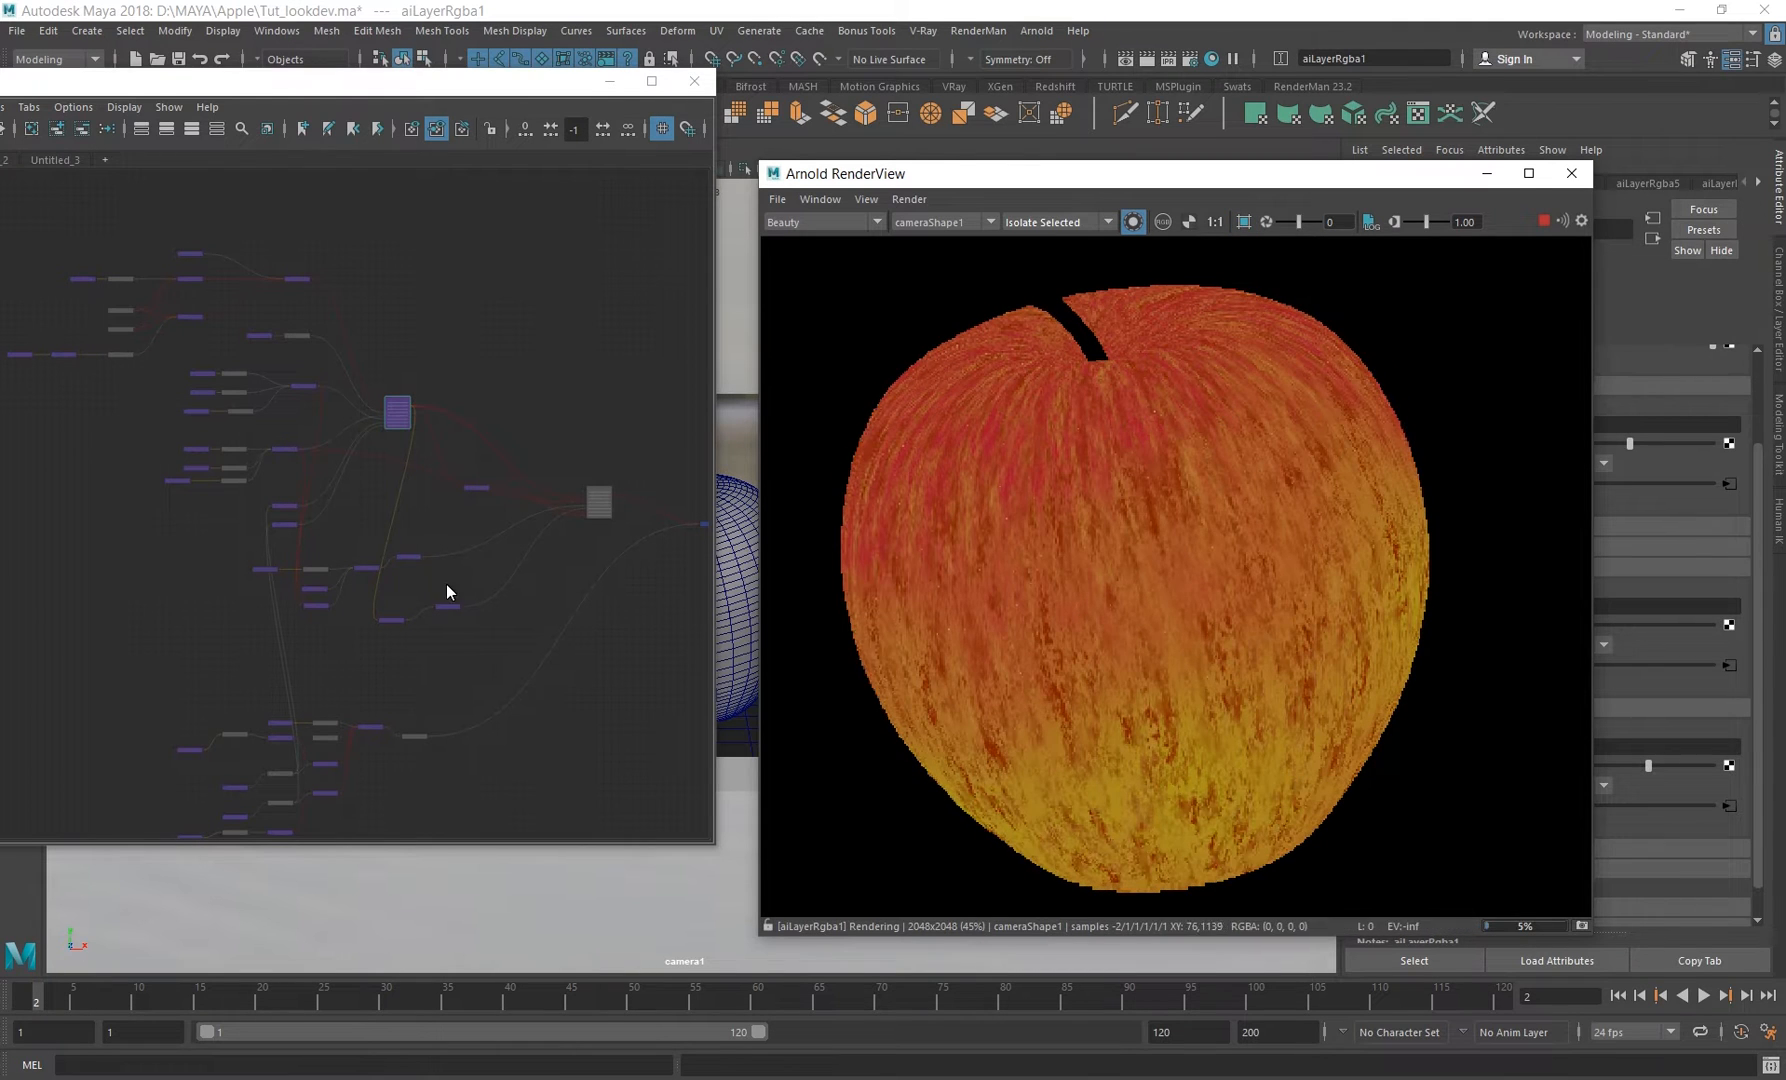
Examine the mix inputs and layer settings of aiLayerRgba1 alongside a close view of the apple's streaks and speckles.
{"action": "scroll", "coordinate": [390, 437], "scroll_direction": "up", "scroll_amount": 8}
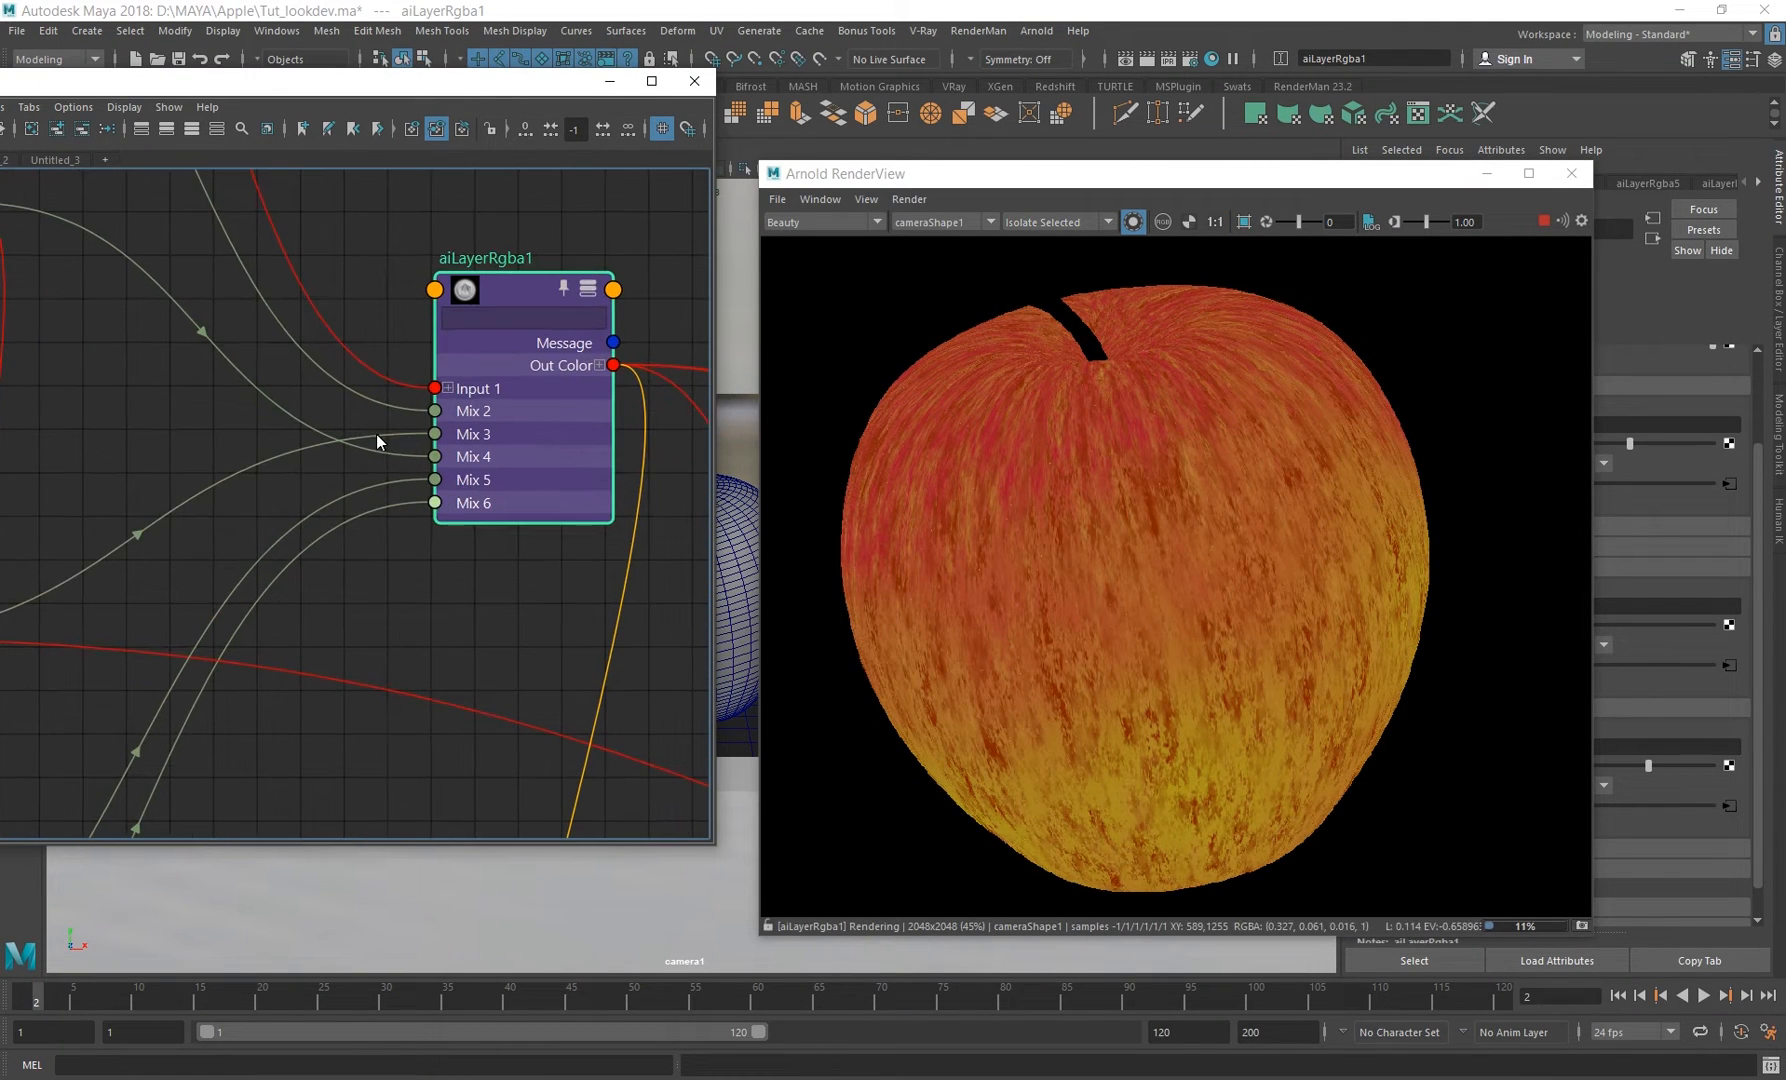
{"action": "left_click_drag", "start_coordinate": [1306, 173], "coordinate": [1062, 194]}
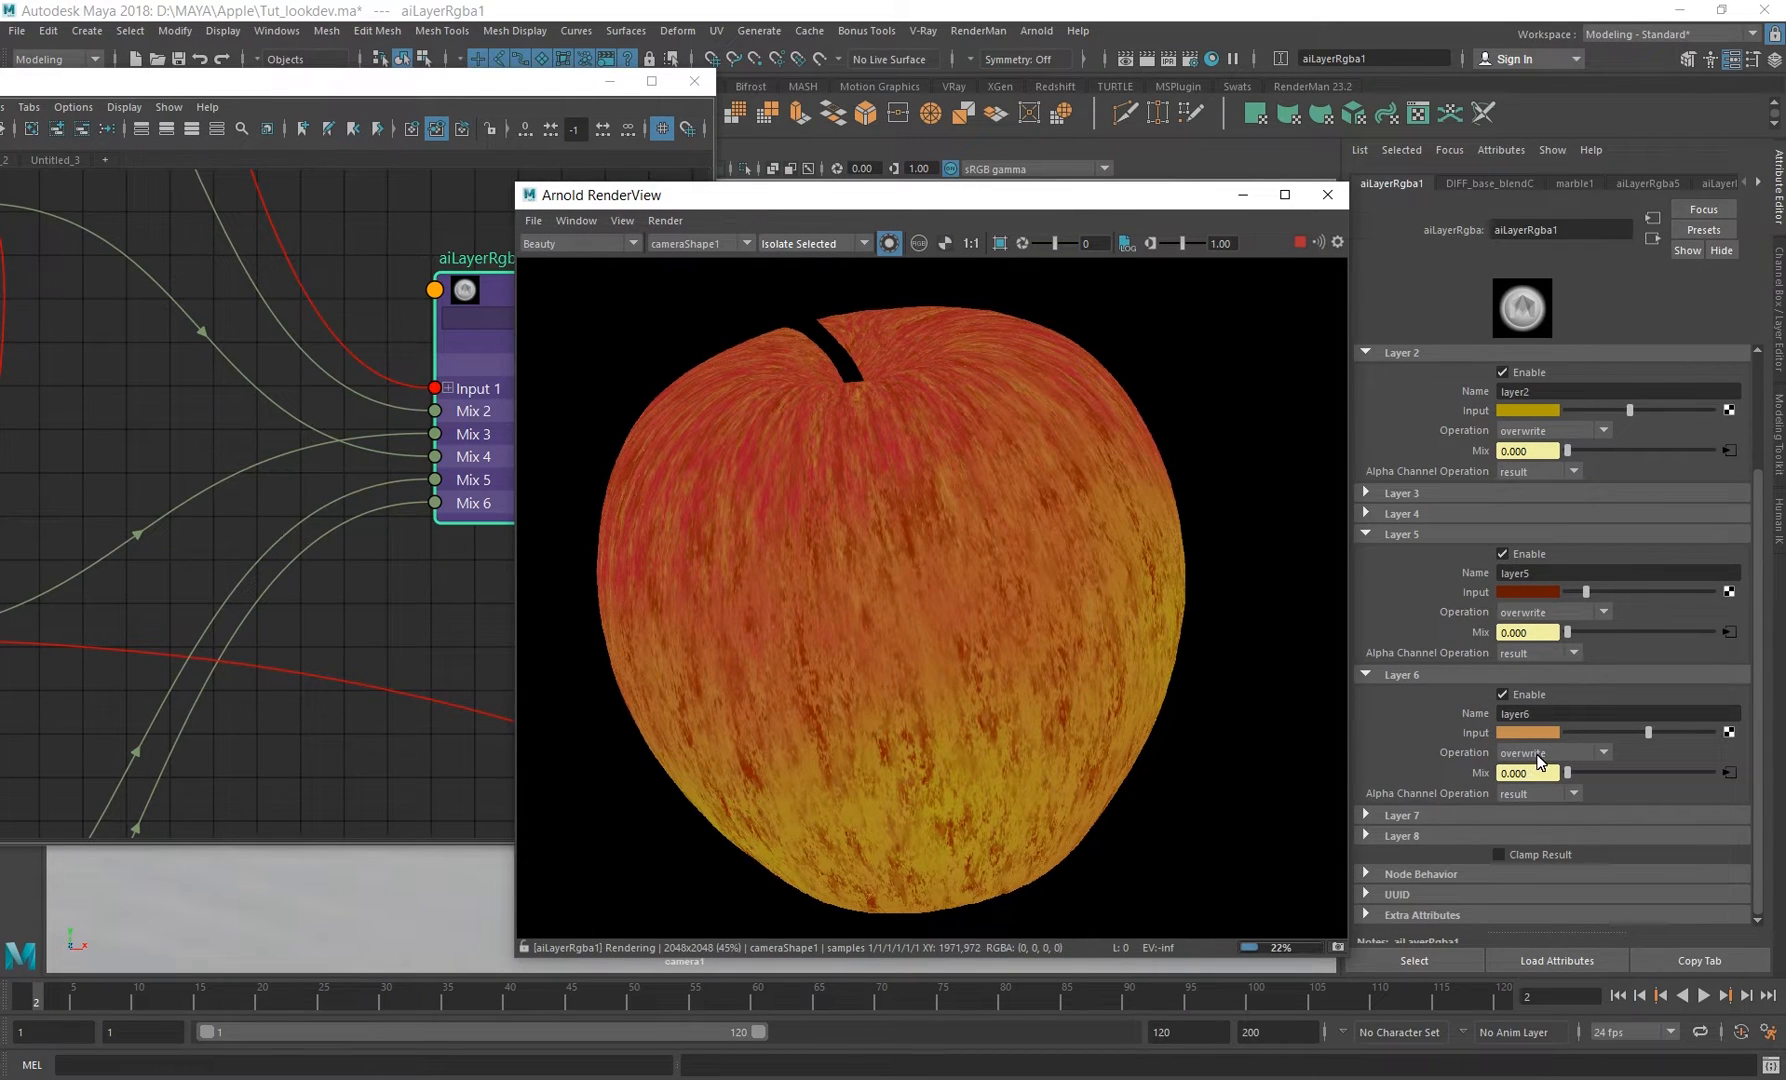
{"action": "scroll", "coordinate": [977, 550], "scroll_direction": "up", "scroll_amount": 2}
{"action": "scroll", "coordinate": [1286, 727], "scroll_direction": "up", "scroll_amount": 2}
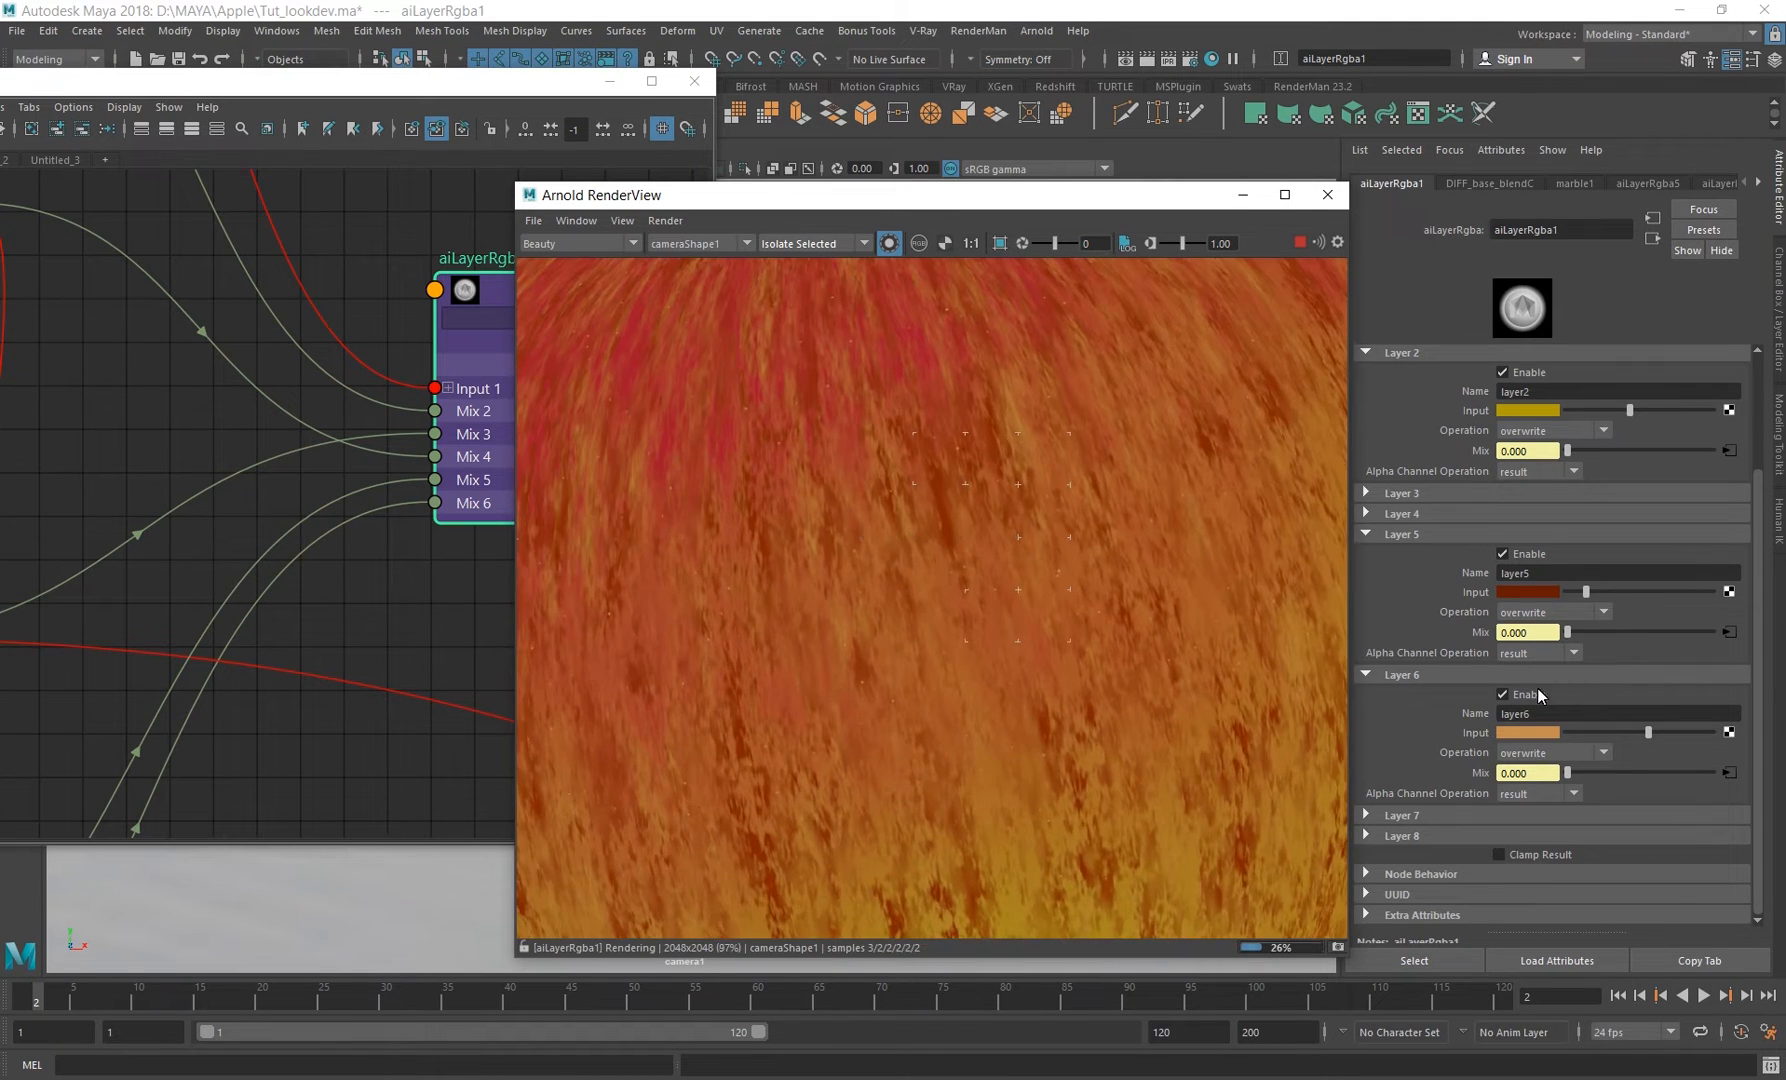
{"action": "scroll", "coordinate": [966, 546], "scroll_direction": "up", "scroll_amount": 2}
{"action": "middle_click_drag", "start_coordinate": [966, 546], "coordinate": [896, 530]}
{"action": "scroll", "coordinate": [1217, 631], "scroll_direction": "up", "scroll_amount": 1}
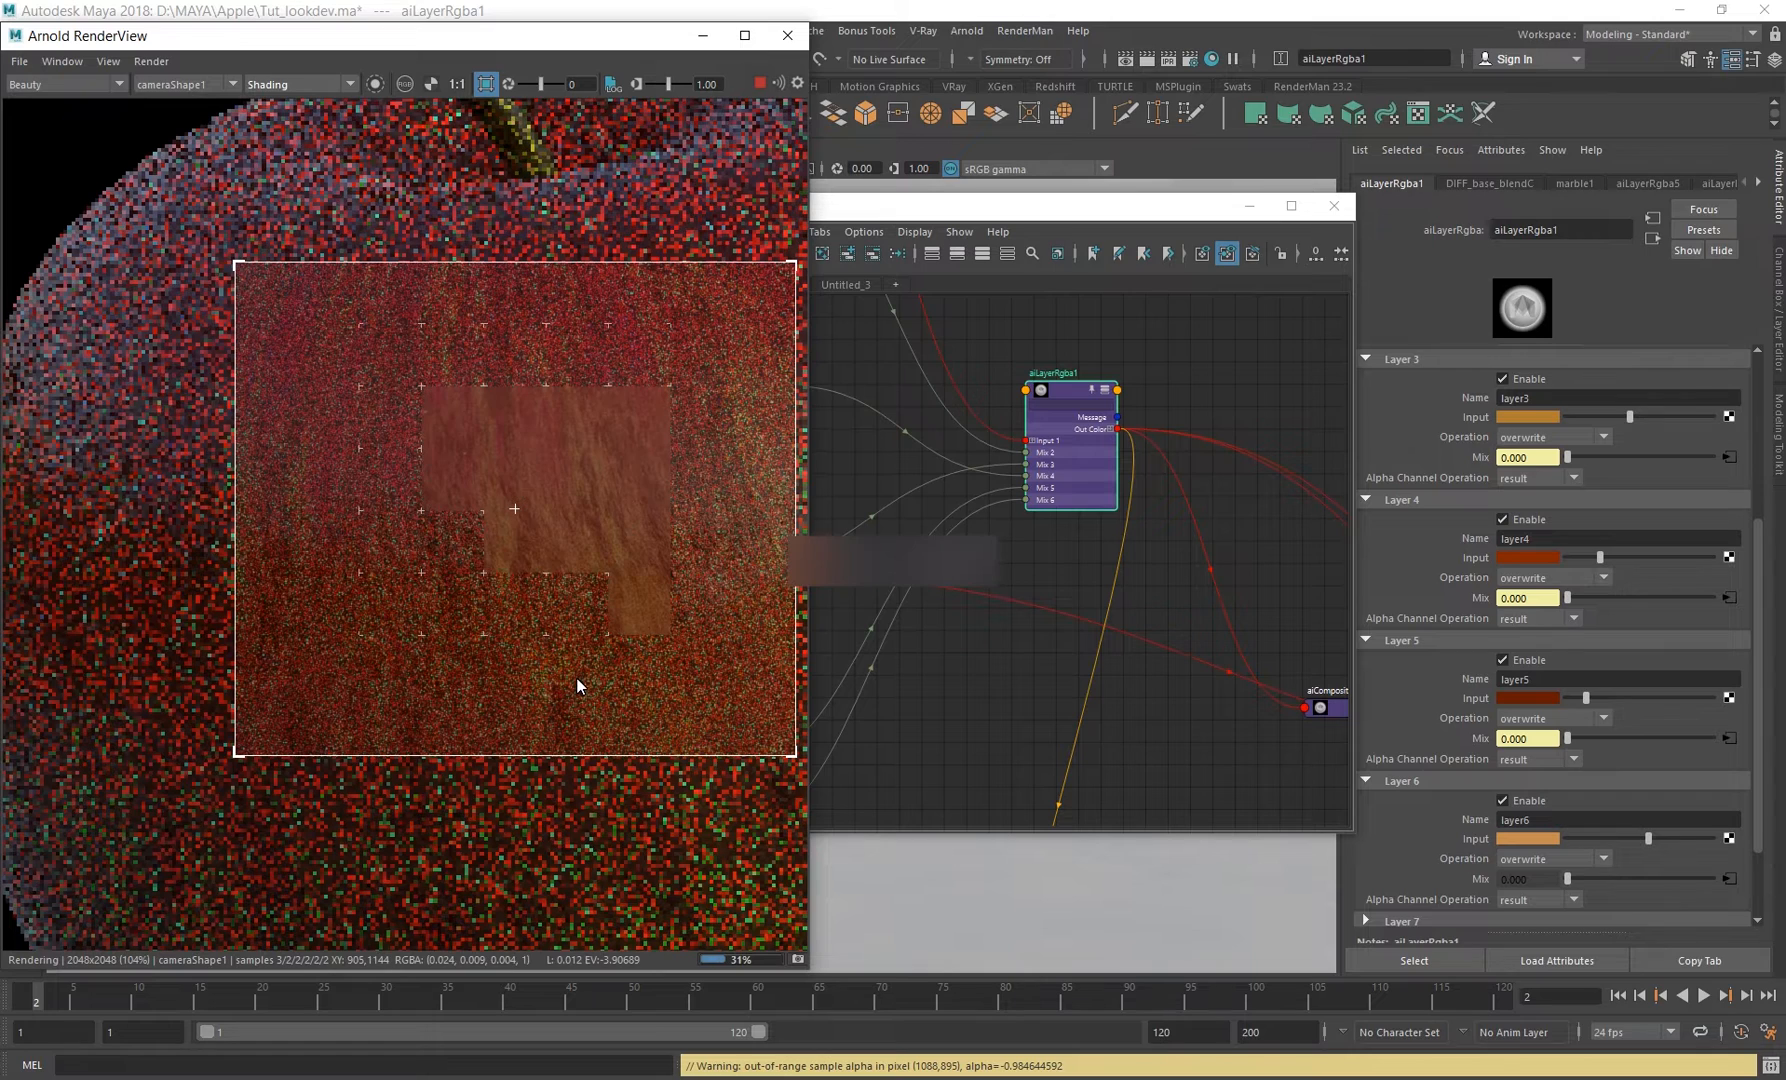
Switch to Picasa Photo Viewer, study the speckles in apple-wallpaper-4k-14.jpg up close, and close the photo.
{"action": "scroll", "coordinate": [578, 655], "scroll_direction": "down", "scroll_amount": 1}
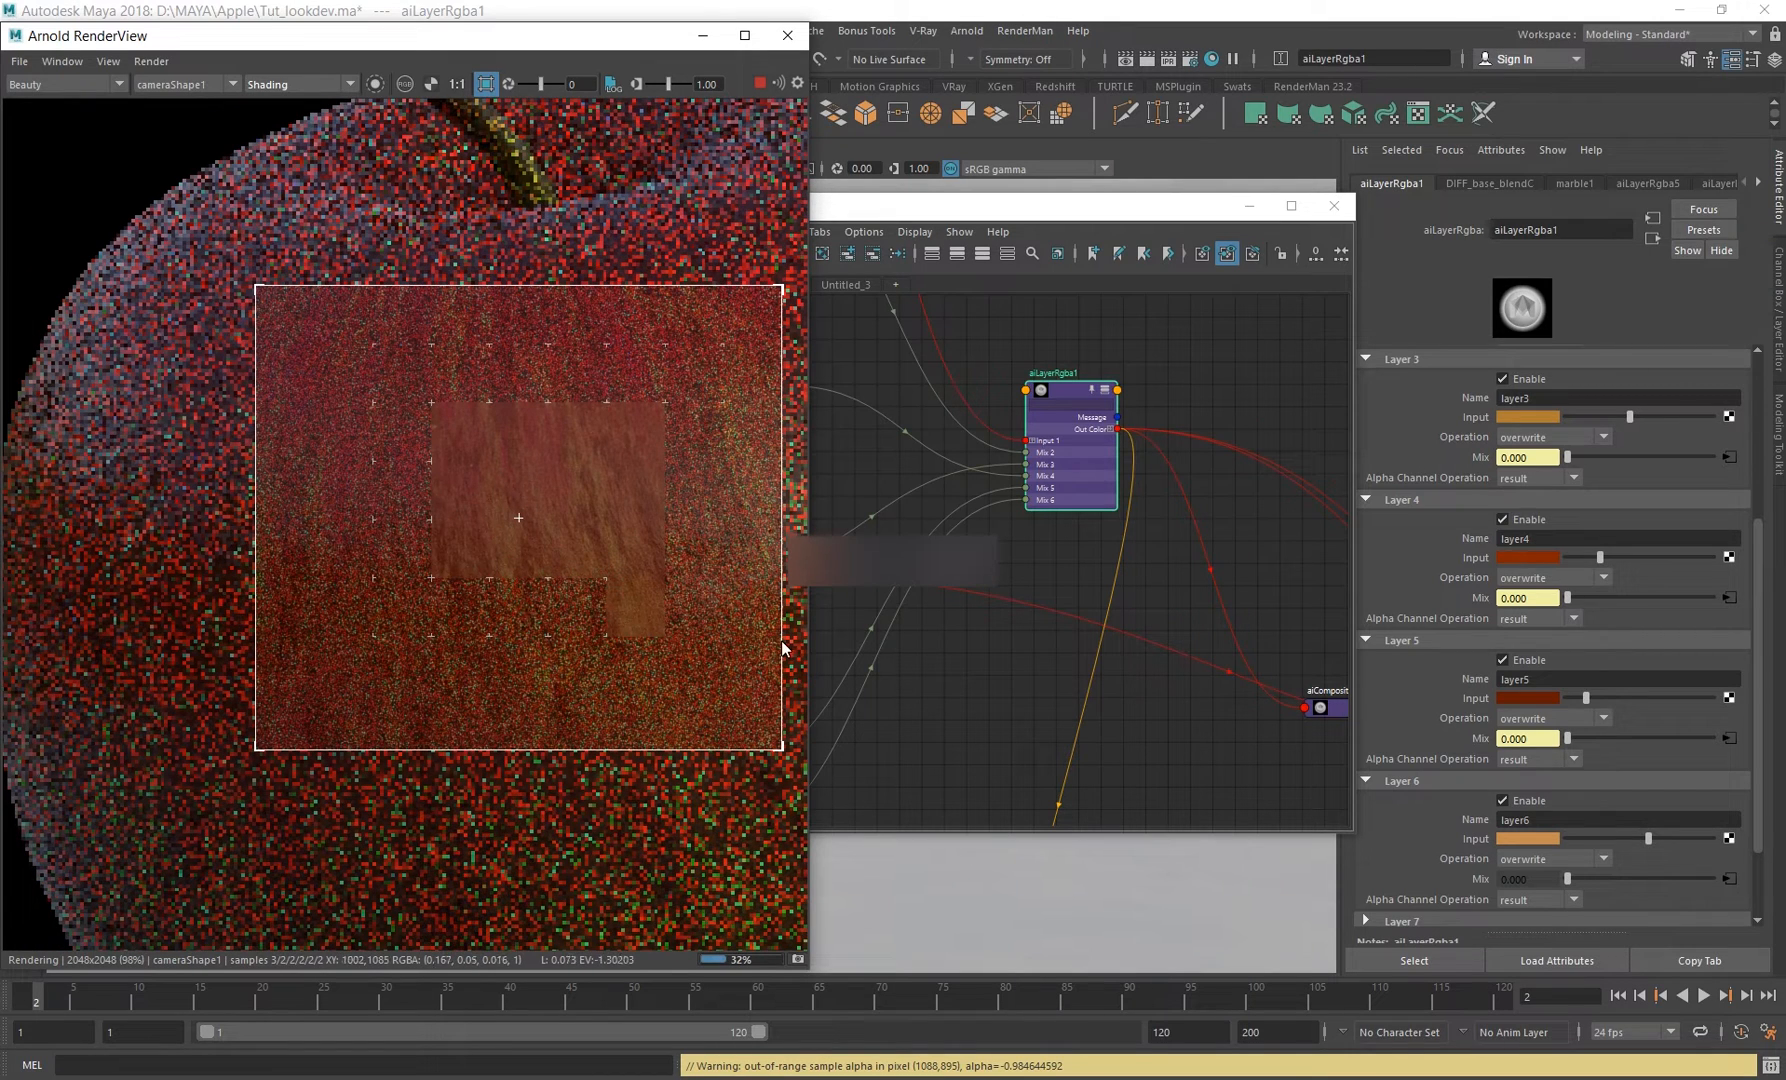
{"action": "key", "text": "alt+Tab"}
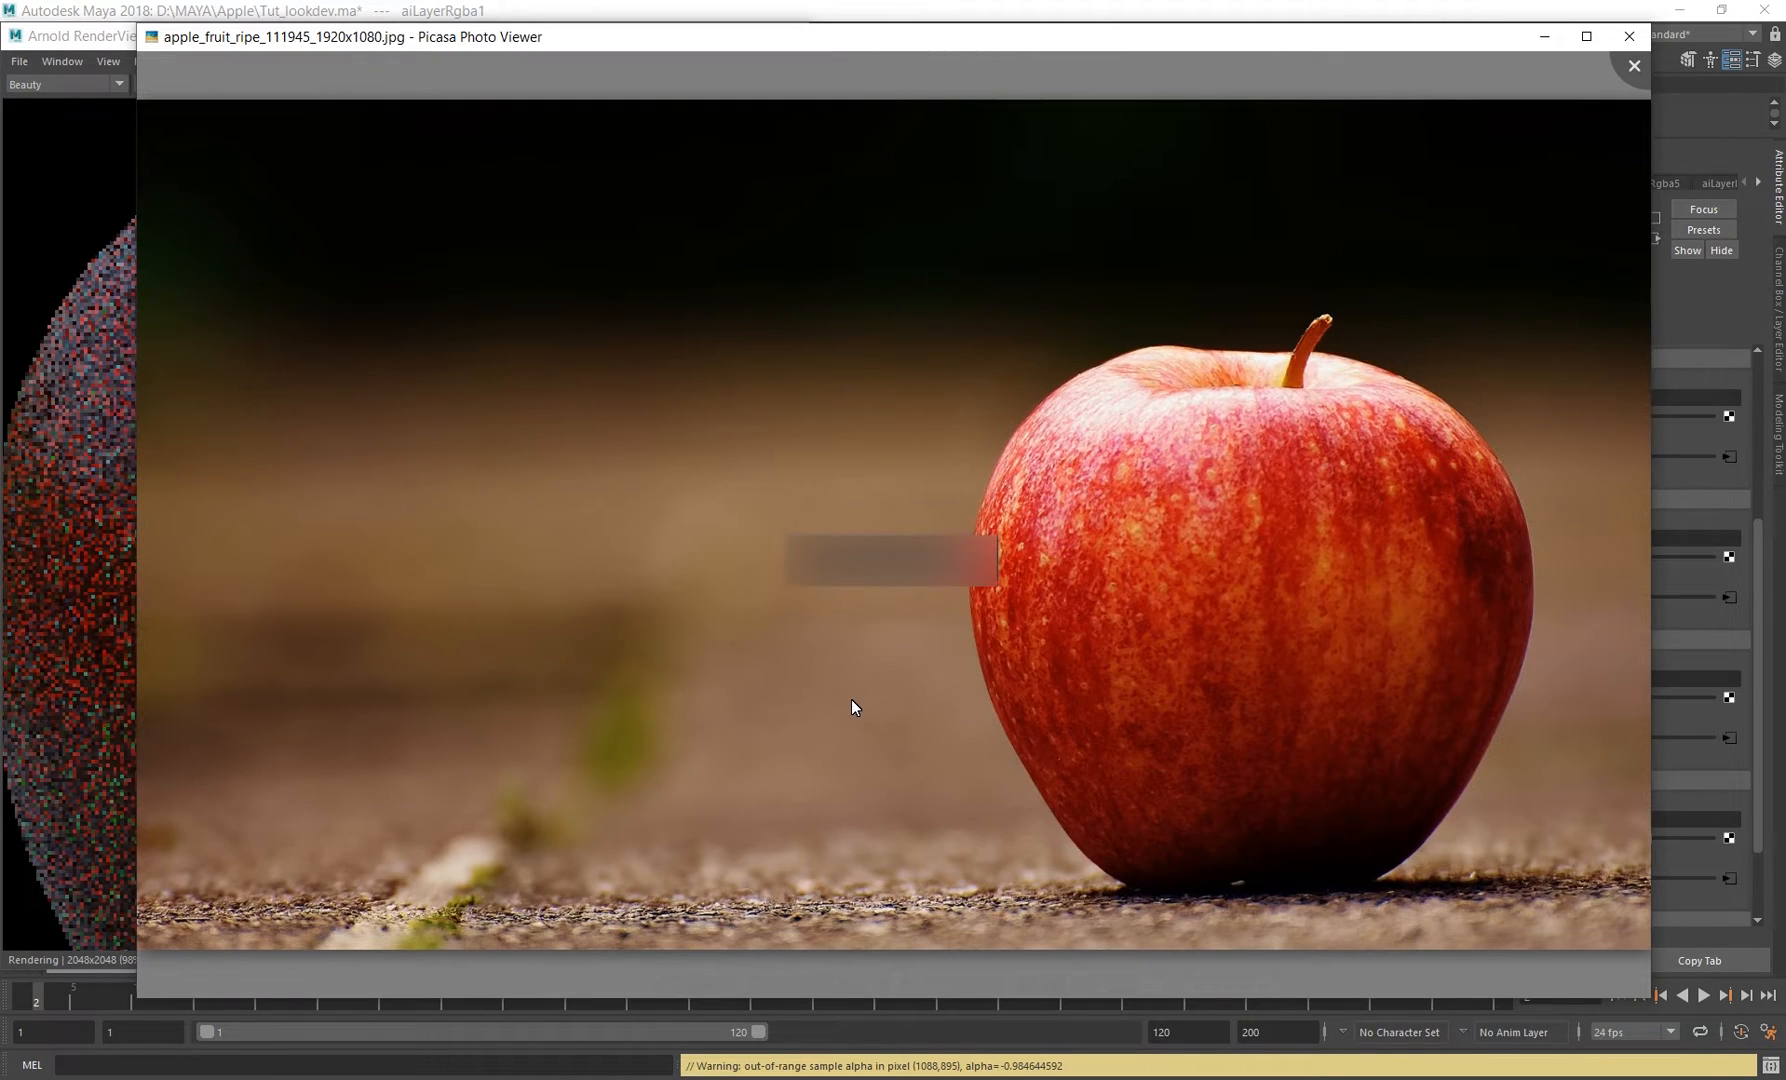
{"action": "key", "text": "Right"}
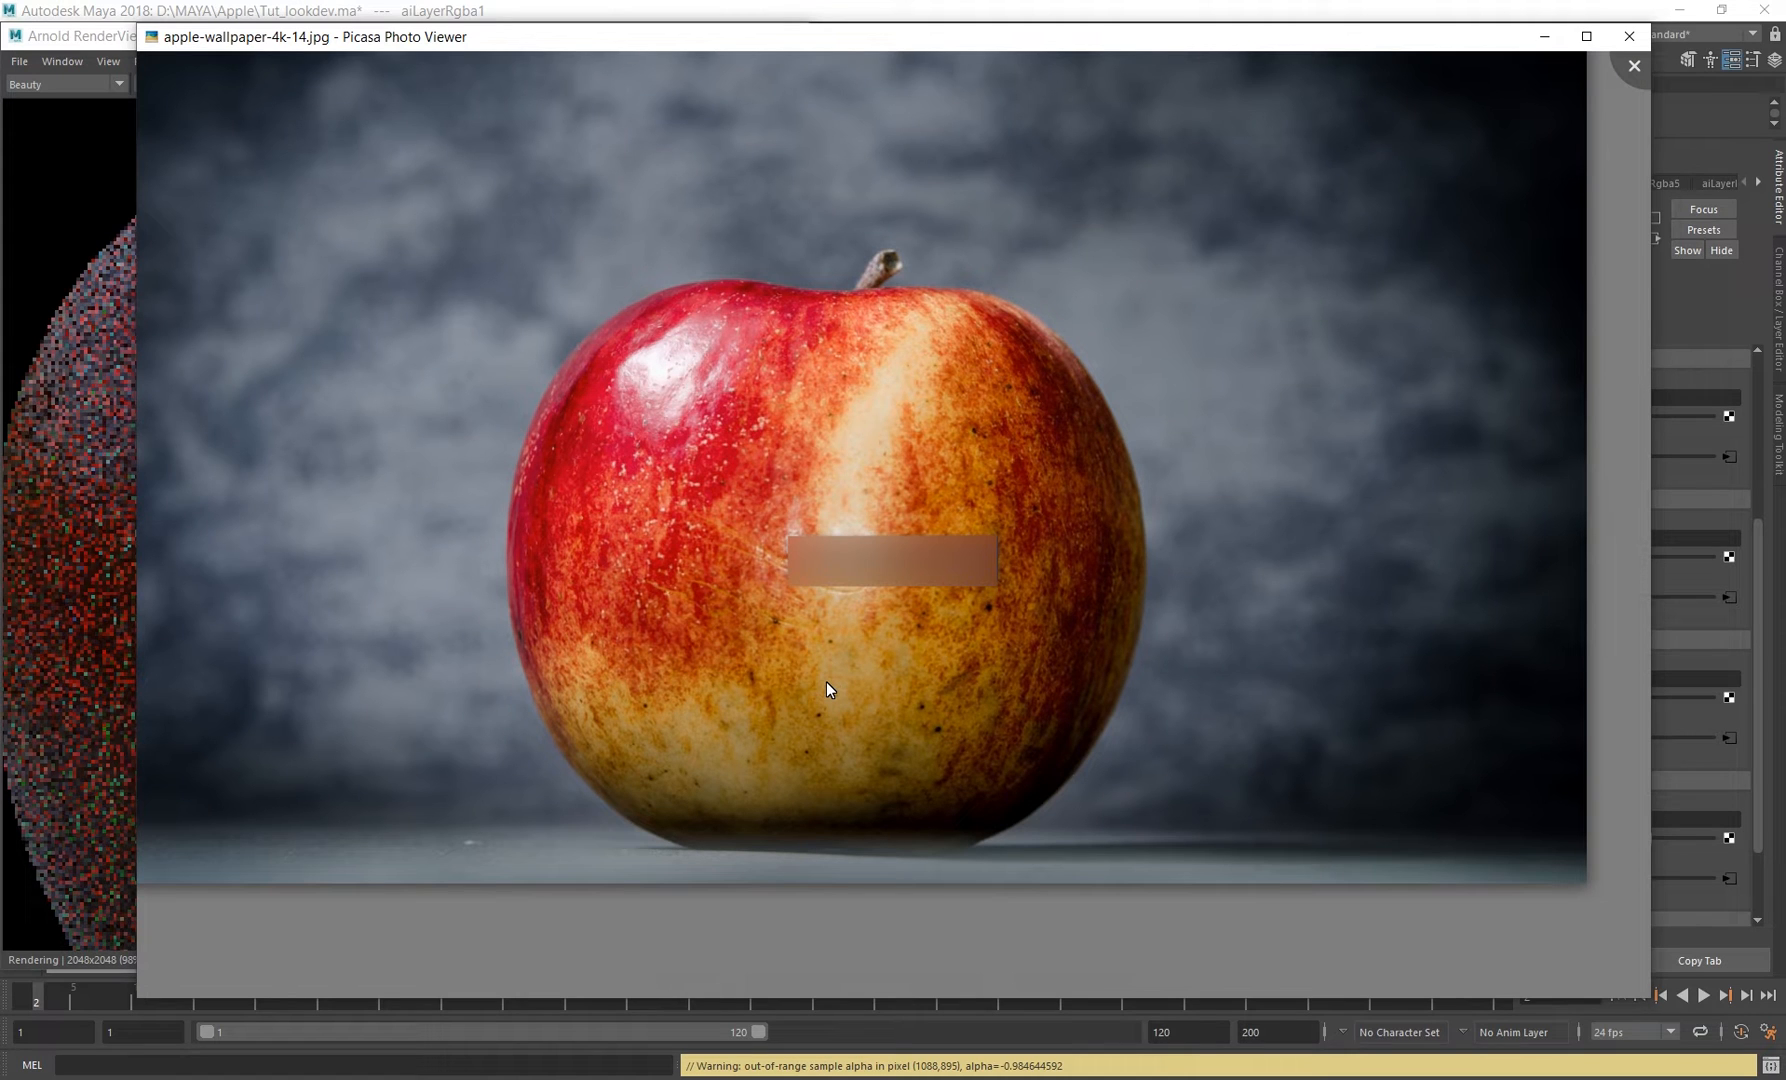
{"action": "scroll", "coordinate": [826, 681], "scroll_direction": "up", "scroll_amount": 2}
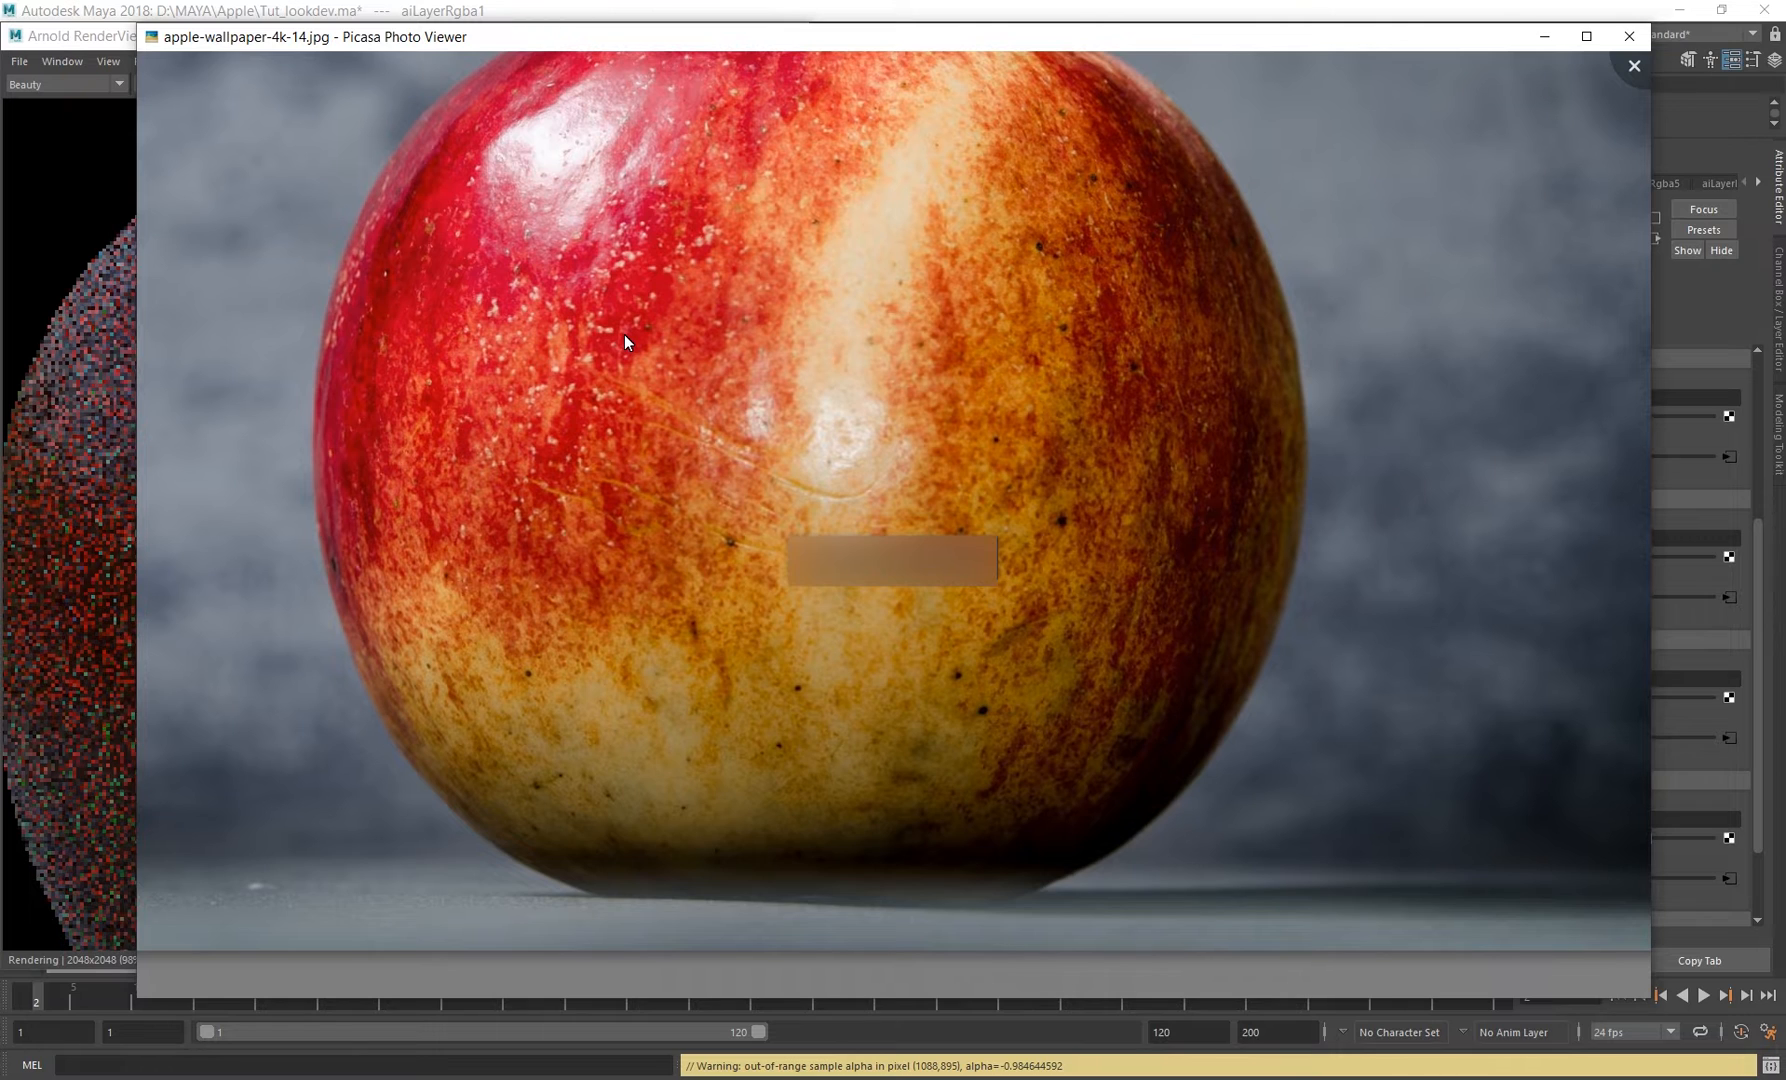
{"action": "left_click_drag", "start_coordinate": [624, 333], "coordinate": [695, 525]}
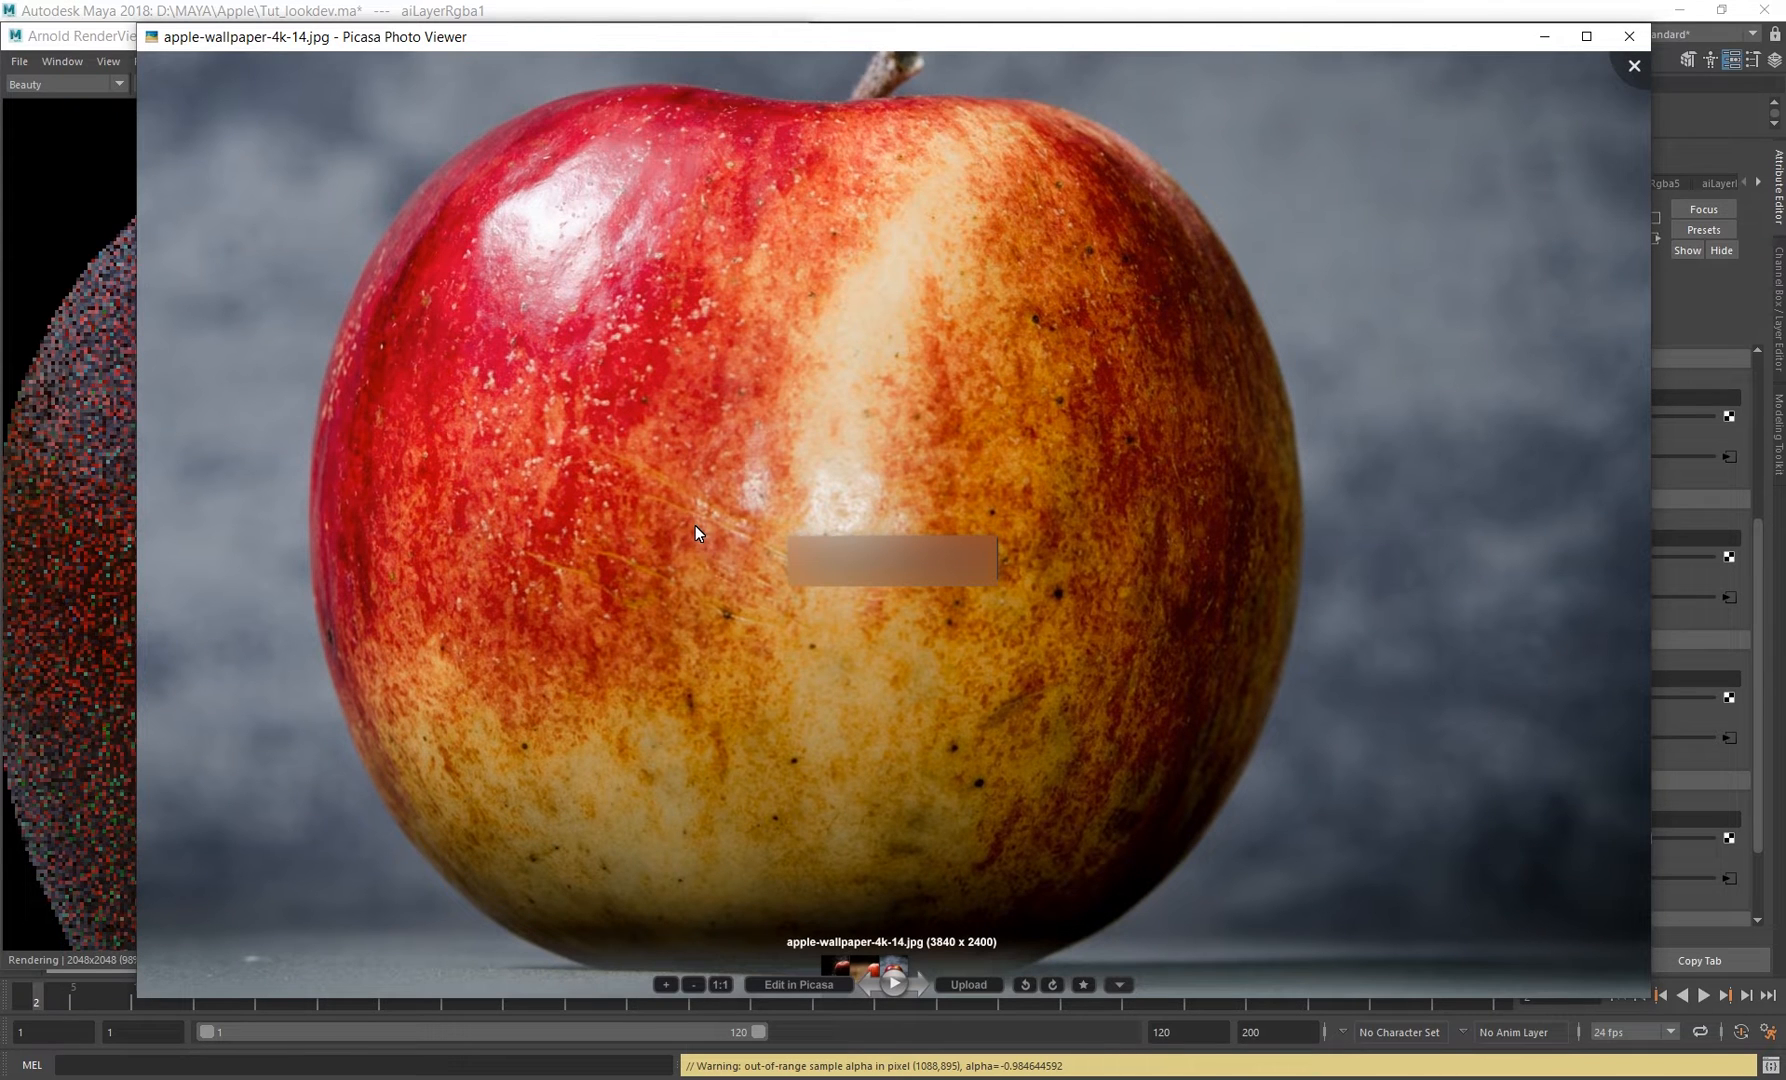
{"action": "key", "text": "Escape"}
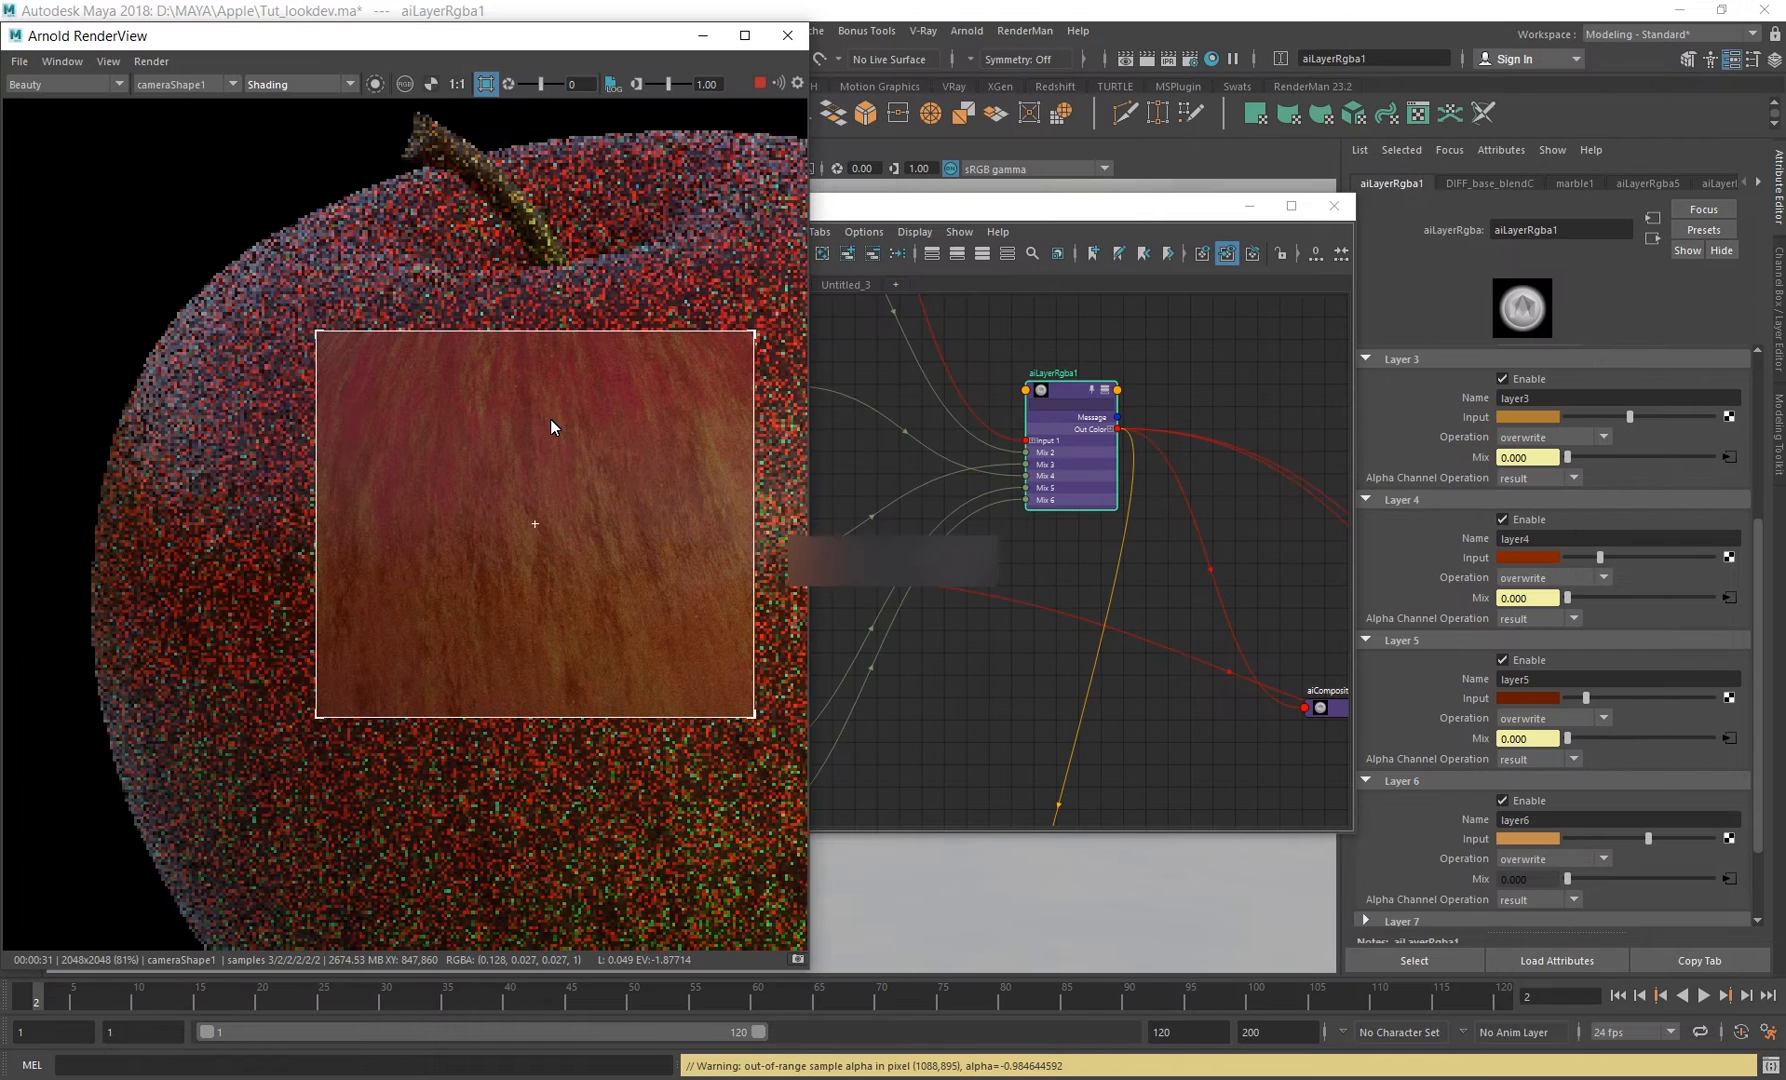
Examine the shaded apple skin inside the render region against the reference look.
{"action": "scroll", "coordinate": [550, 419], "scroll_direction": "down", "scroll_amount": 2}
{"action": "middle_click_drag", "start_coordinate": [482, 530], "coordinate": [433, 459]}
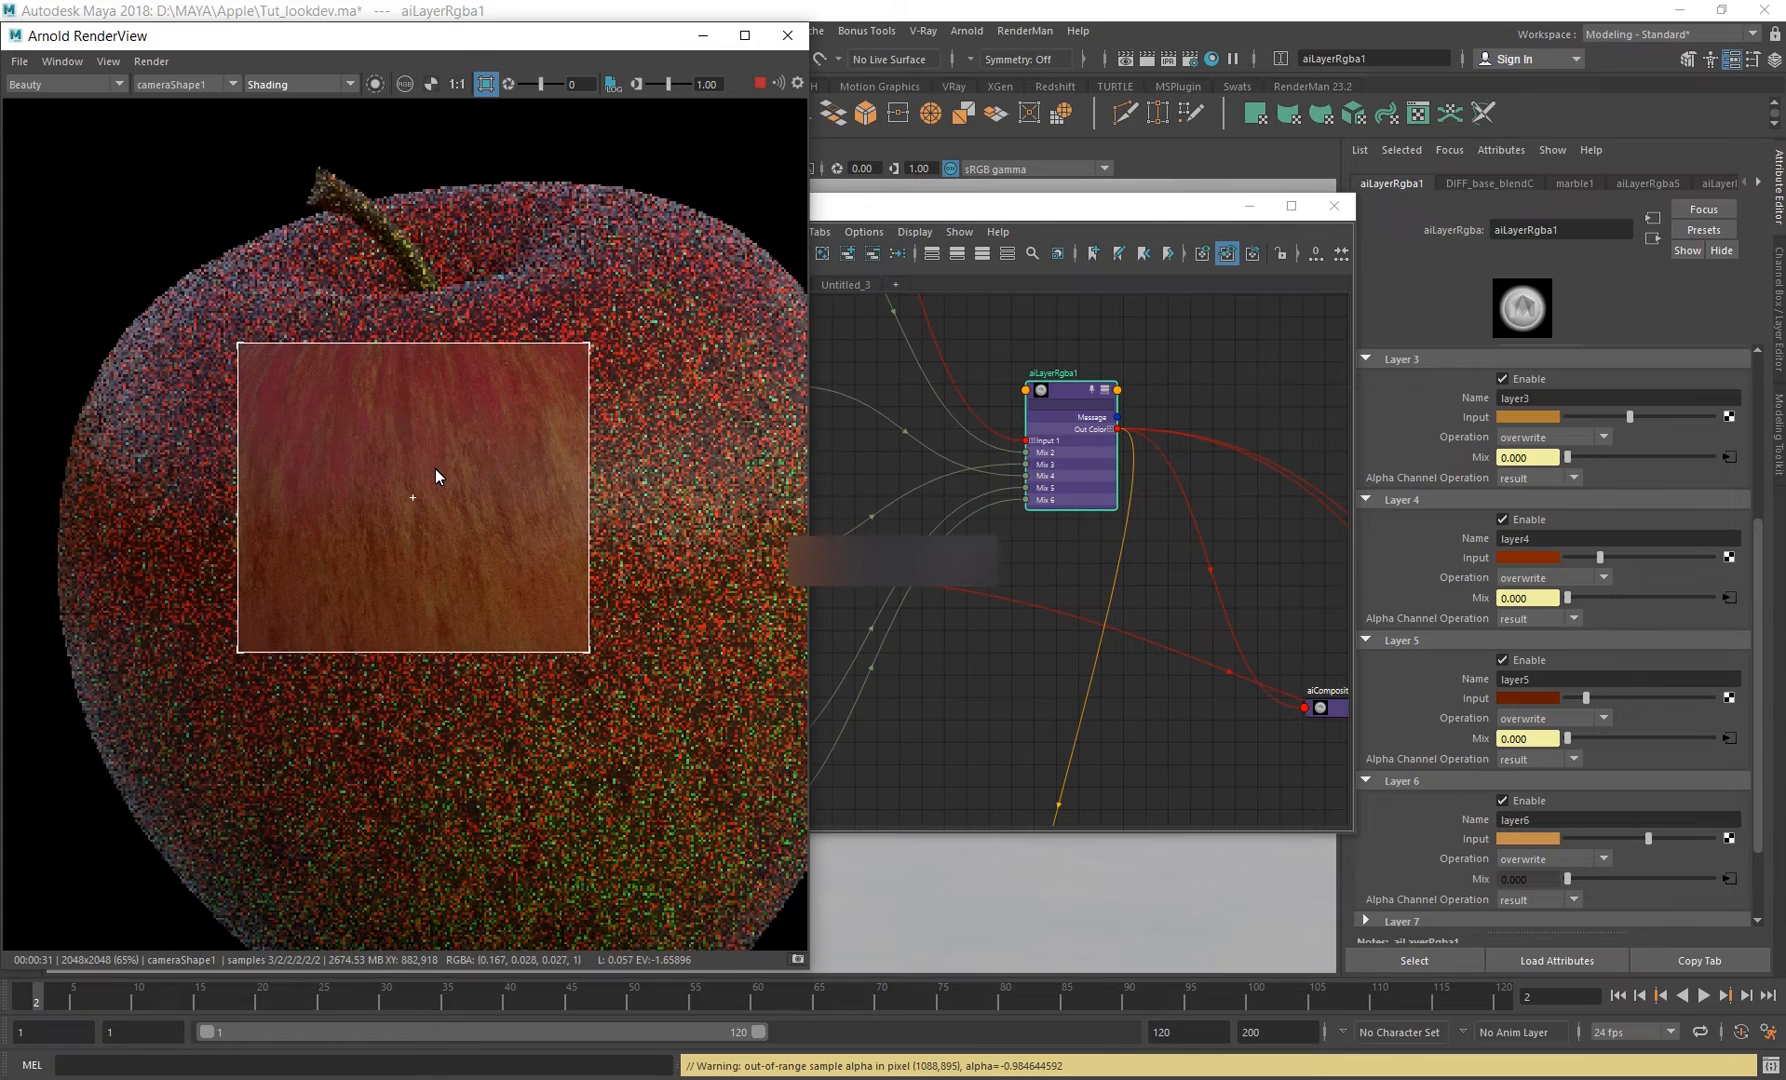
{"action": "scroll", "coordinate": [487, 537], "scroll_direction": "up", "scroll_amount": 1}
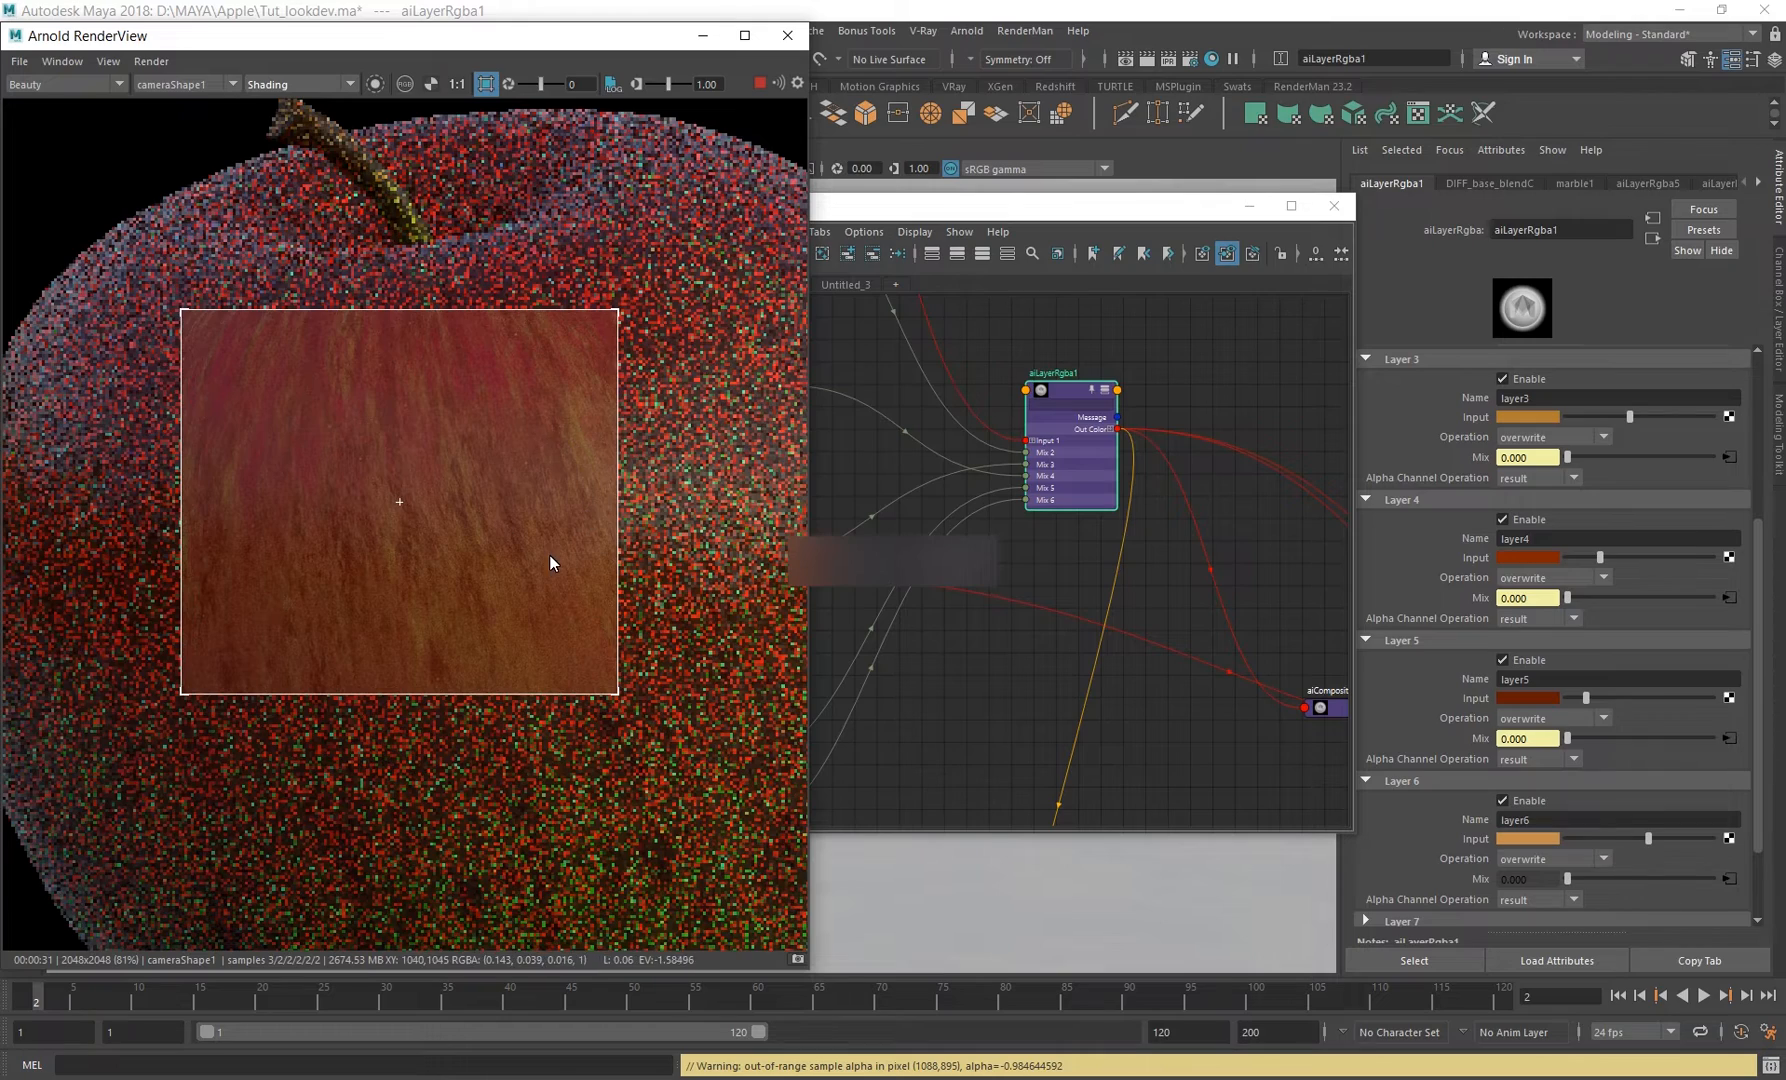
{"action": "scroll", "coordinate": [433, 539], "scroll_direction": "down", "scroll_amount": 1}
Trace the Out Color connections from aiLayerRgba1 through the node network to the inputs of apple_MTL.
{"action": "right_click_drag", "start_coordinate": [1165, 568], "coordinate": [1034, 566], "text": "alt"}
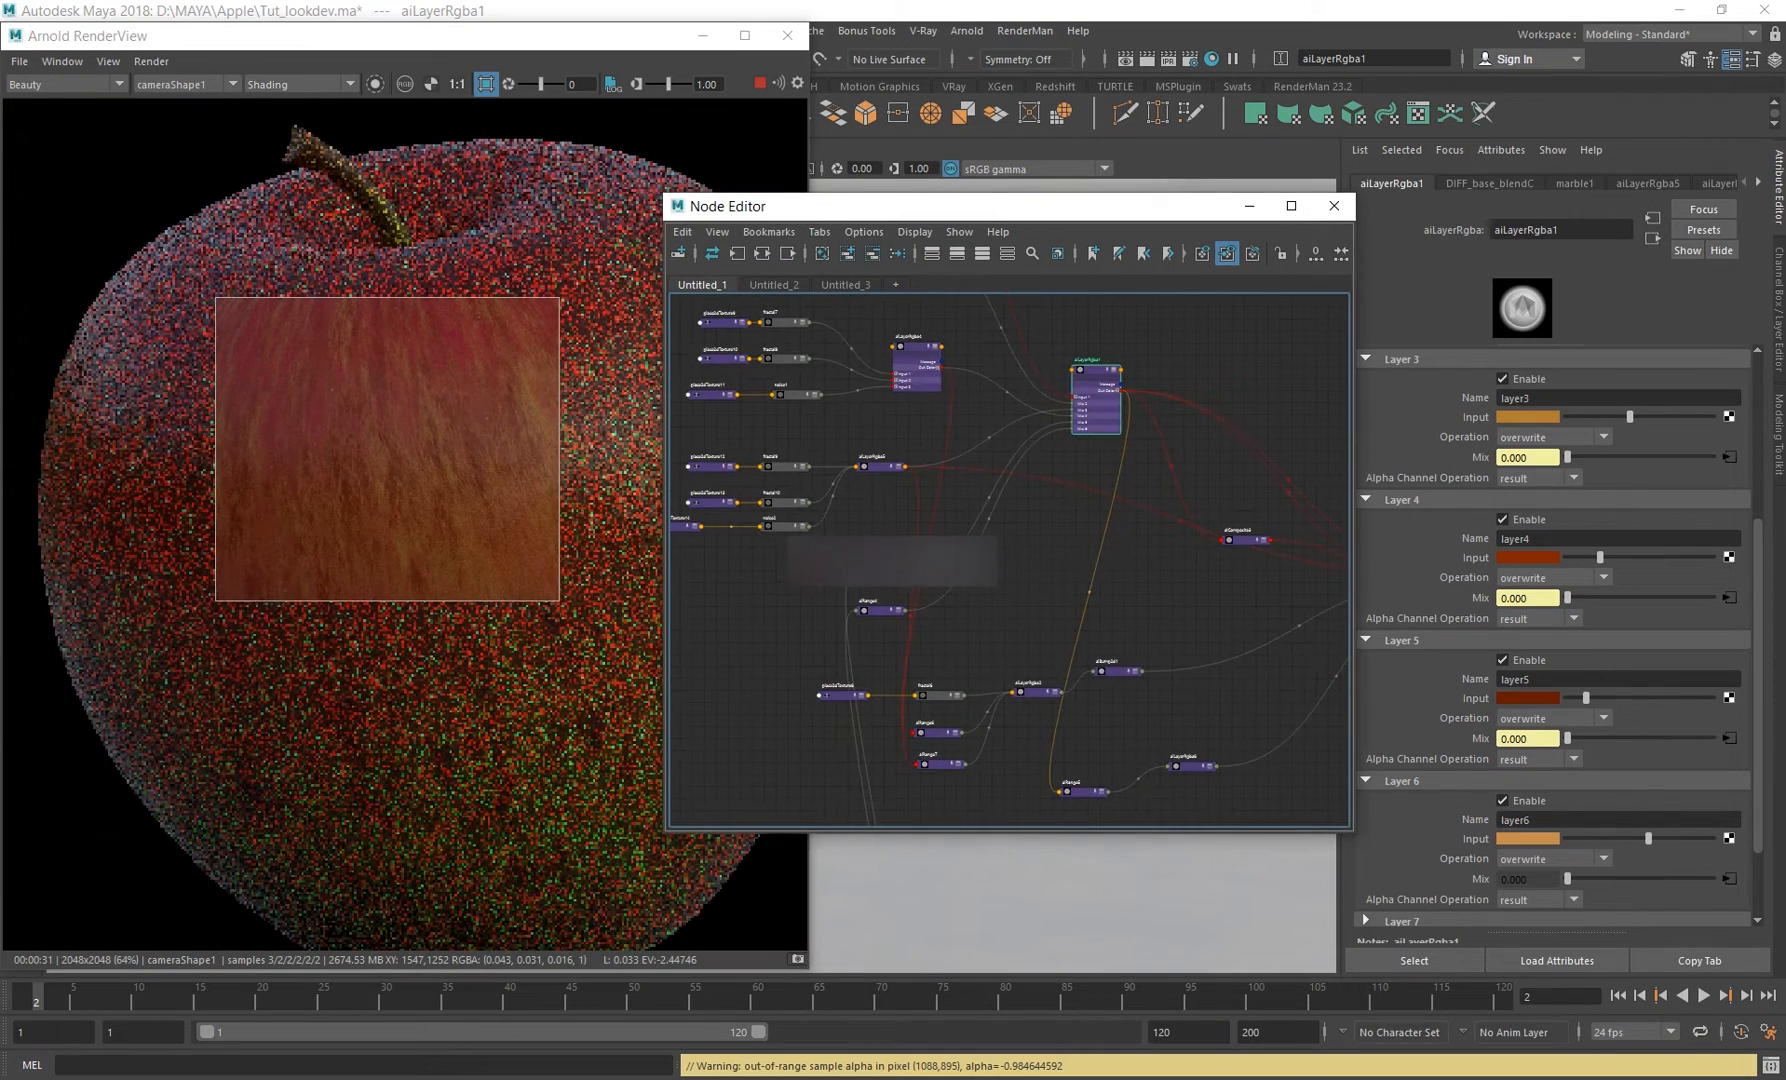
{"action": "middle_click_drag", "start_coordinate": [1153, 480], "coordinate": [1014, 541], "text": "alt"}
{"action": "right_click_drag", "start_coordinate": [1014, 541], "coordinate": [1388, 607], "text": "alt"}
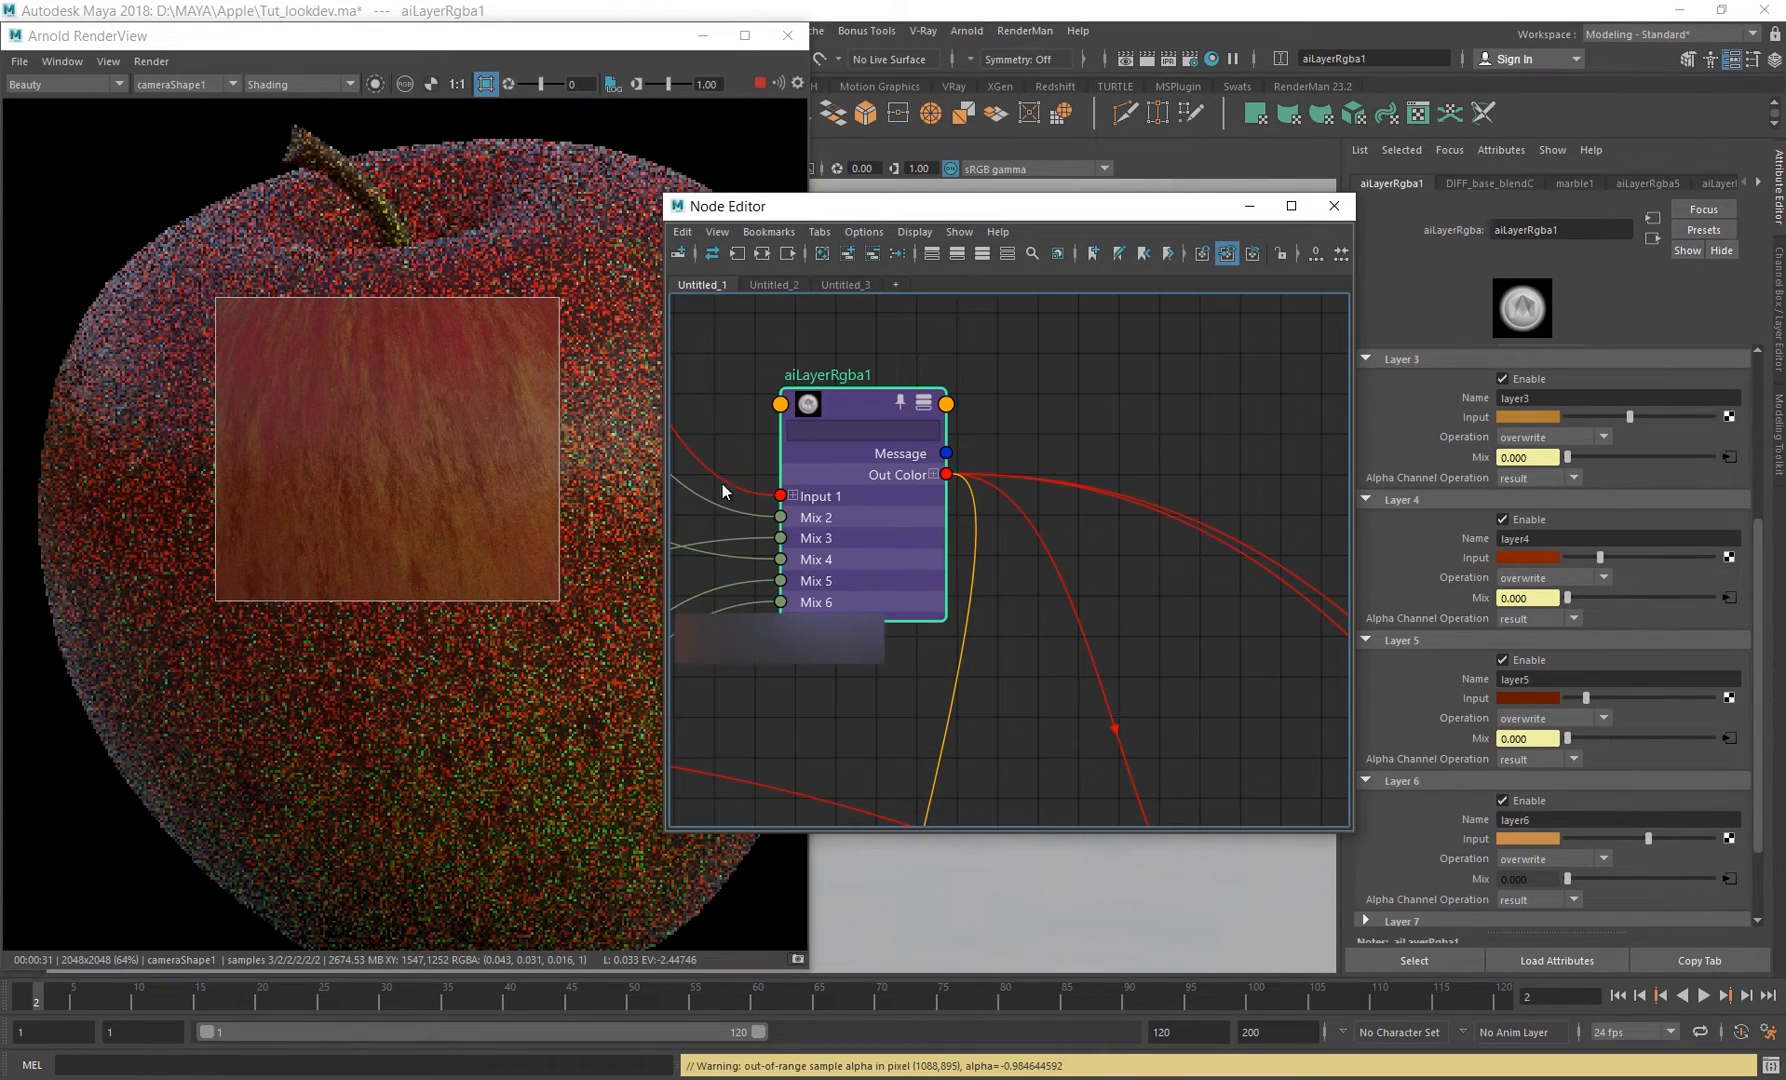
{"action": "middle_click_drag", "start_coordinate": [1059, 556], "coordinate": [1112, 465], "text": "alt"}
{"action": "right_click_drag", "start_coordinate": [1112, 480], "coordinate": [820, 590], "text": "alt"}
{"action": "middle_click_drag", "start_coordinate": [1190, 764], "coordinate": [1126, 645], "text": "alt"}
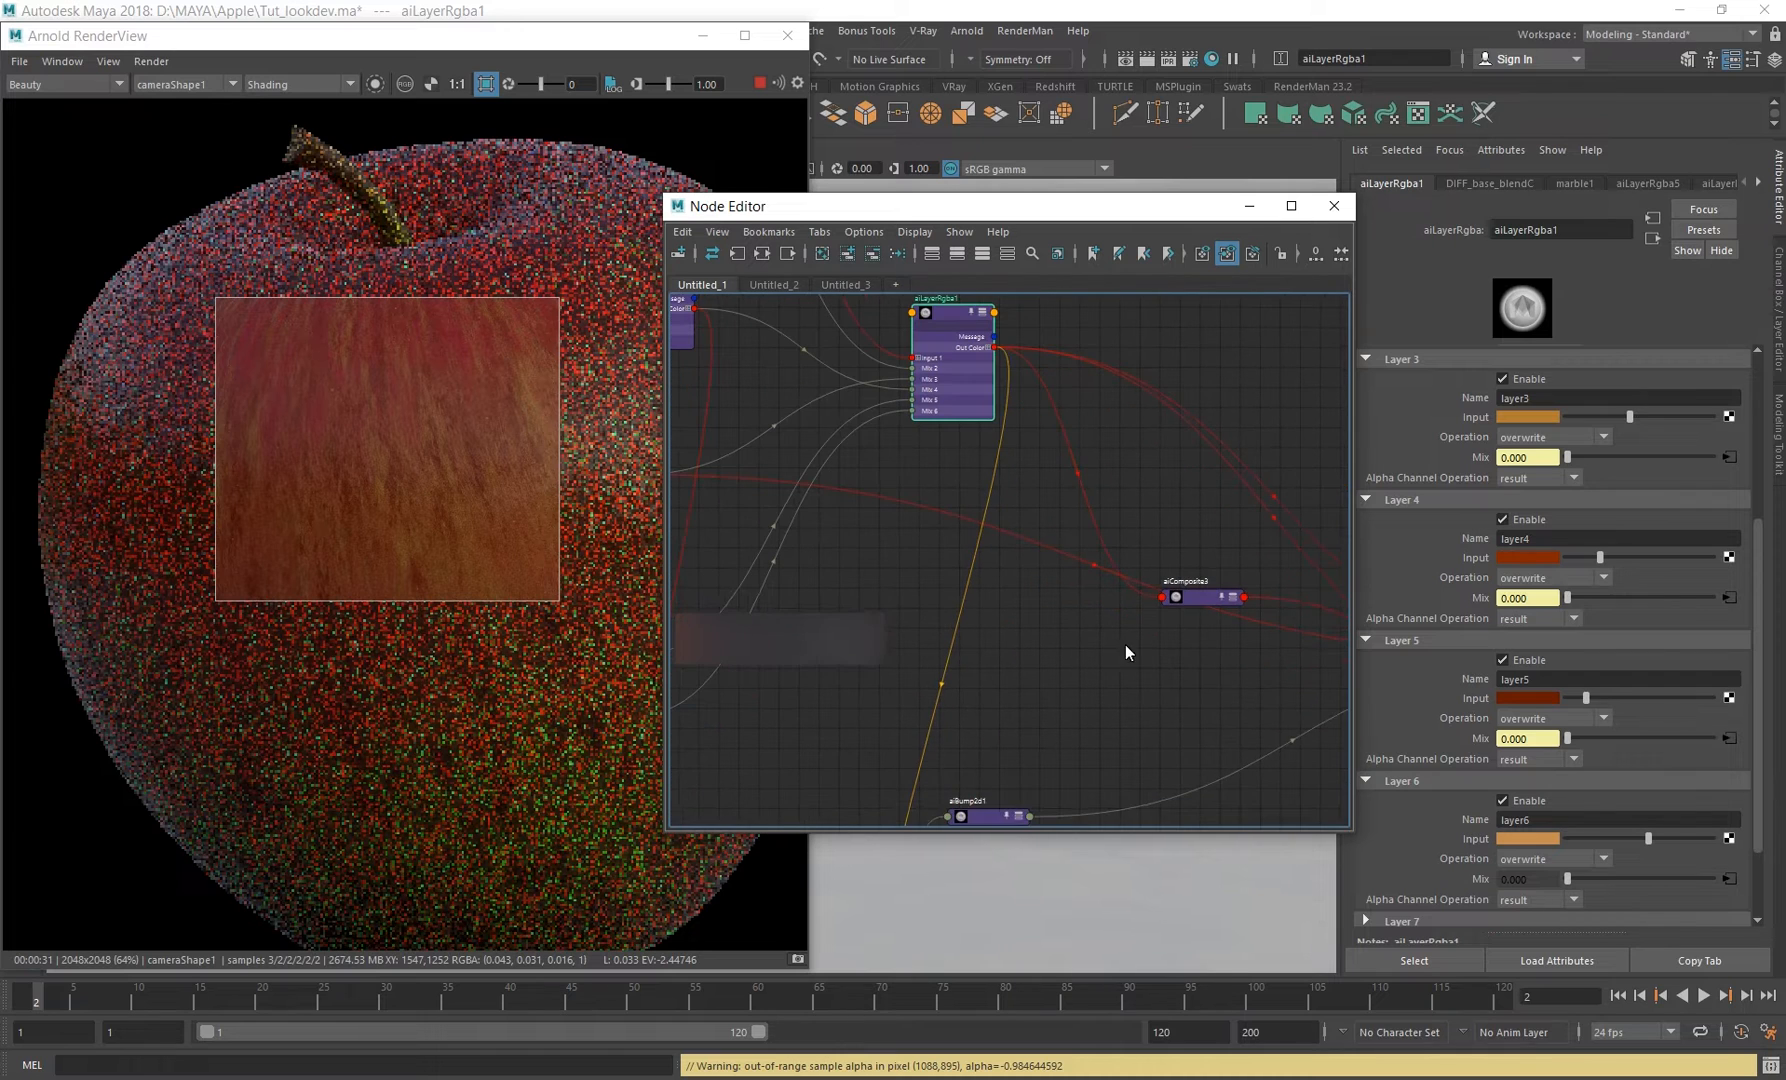
{"action": "right_click_drag", "start_coordinate": [1125, 645], "coordinate": [1072, 652], "text": "alt"}
{"action": "middle_click_drag", "start_coordinate": [1170, 675], "coordinate": [931, 603], "text": "alt"}
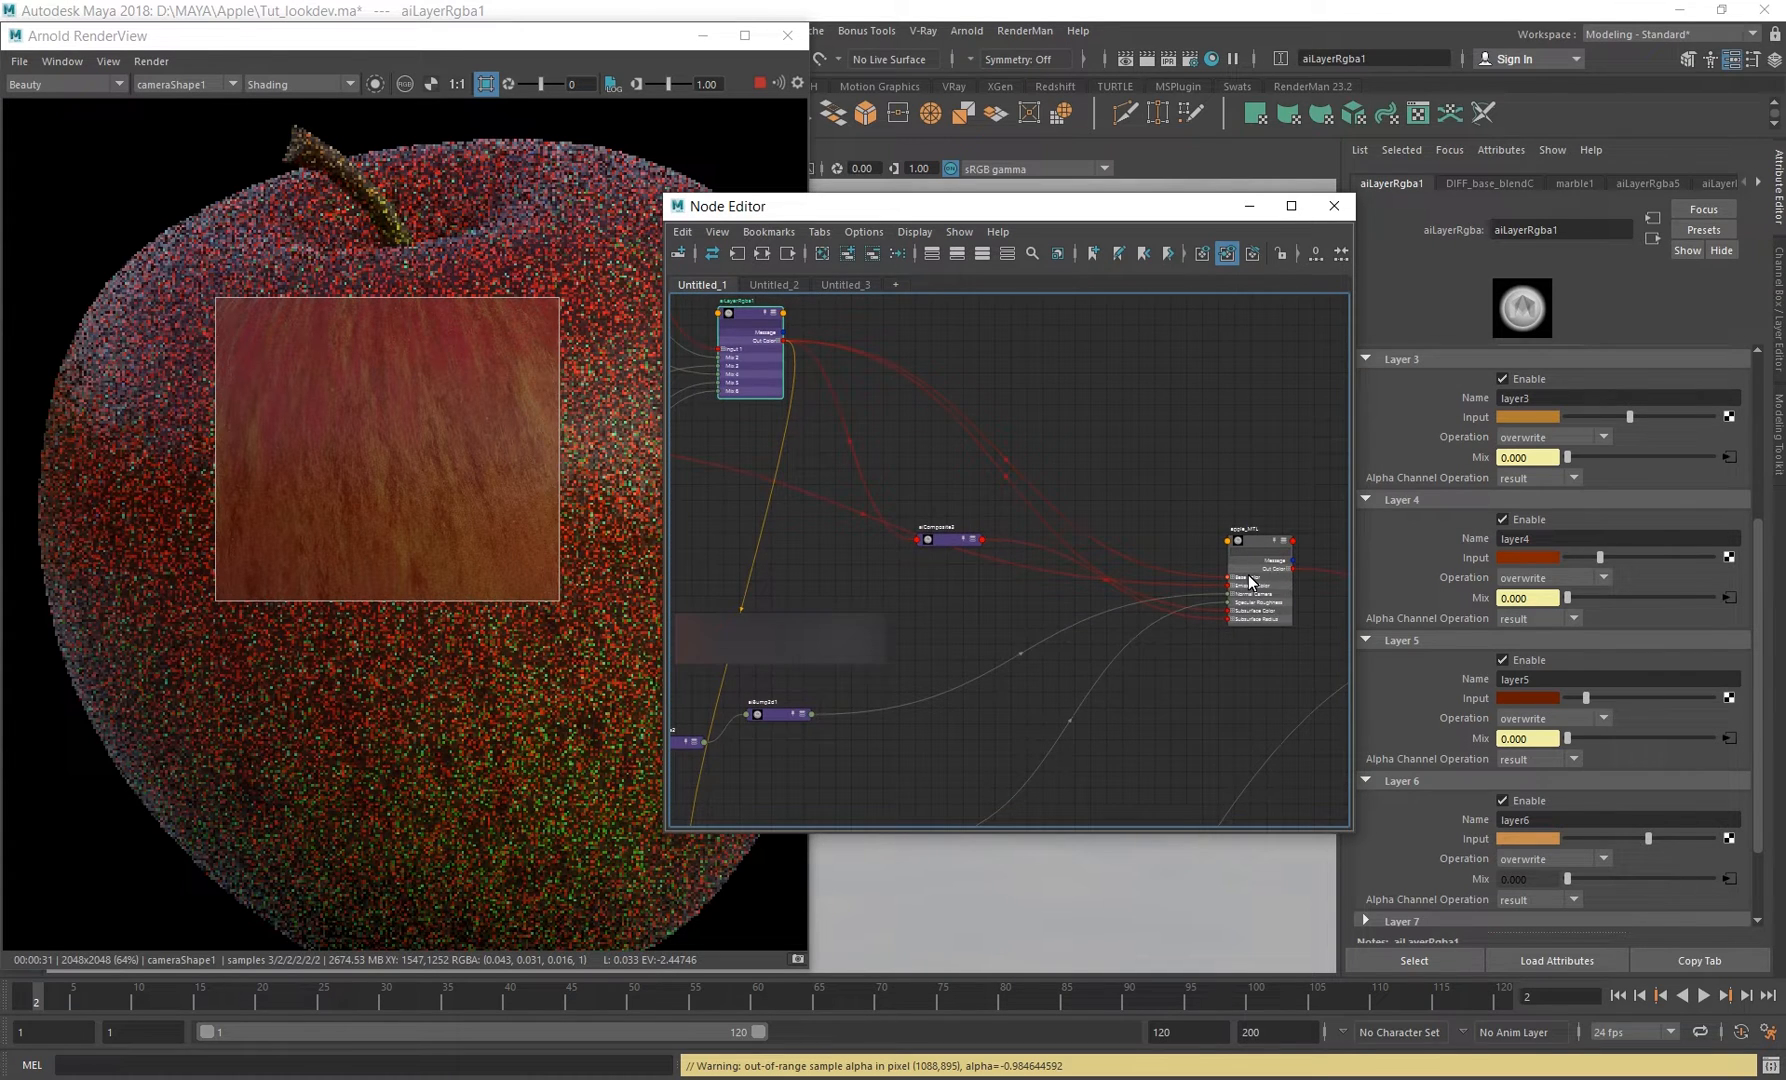
{"action": "scroll", "coordinate": [1249, 576], "scroll_direction": "up", "scroll_amount": 1}
{"action": "middle_click_drag", "start_coordinate": [934, 468], "coordinate": [1220, 632], "text": "alt"}
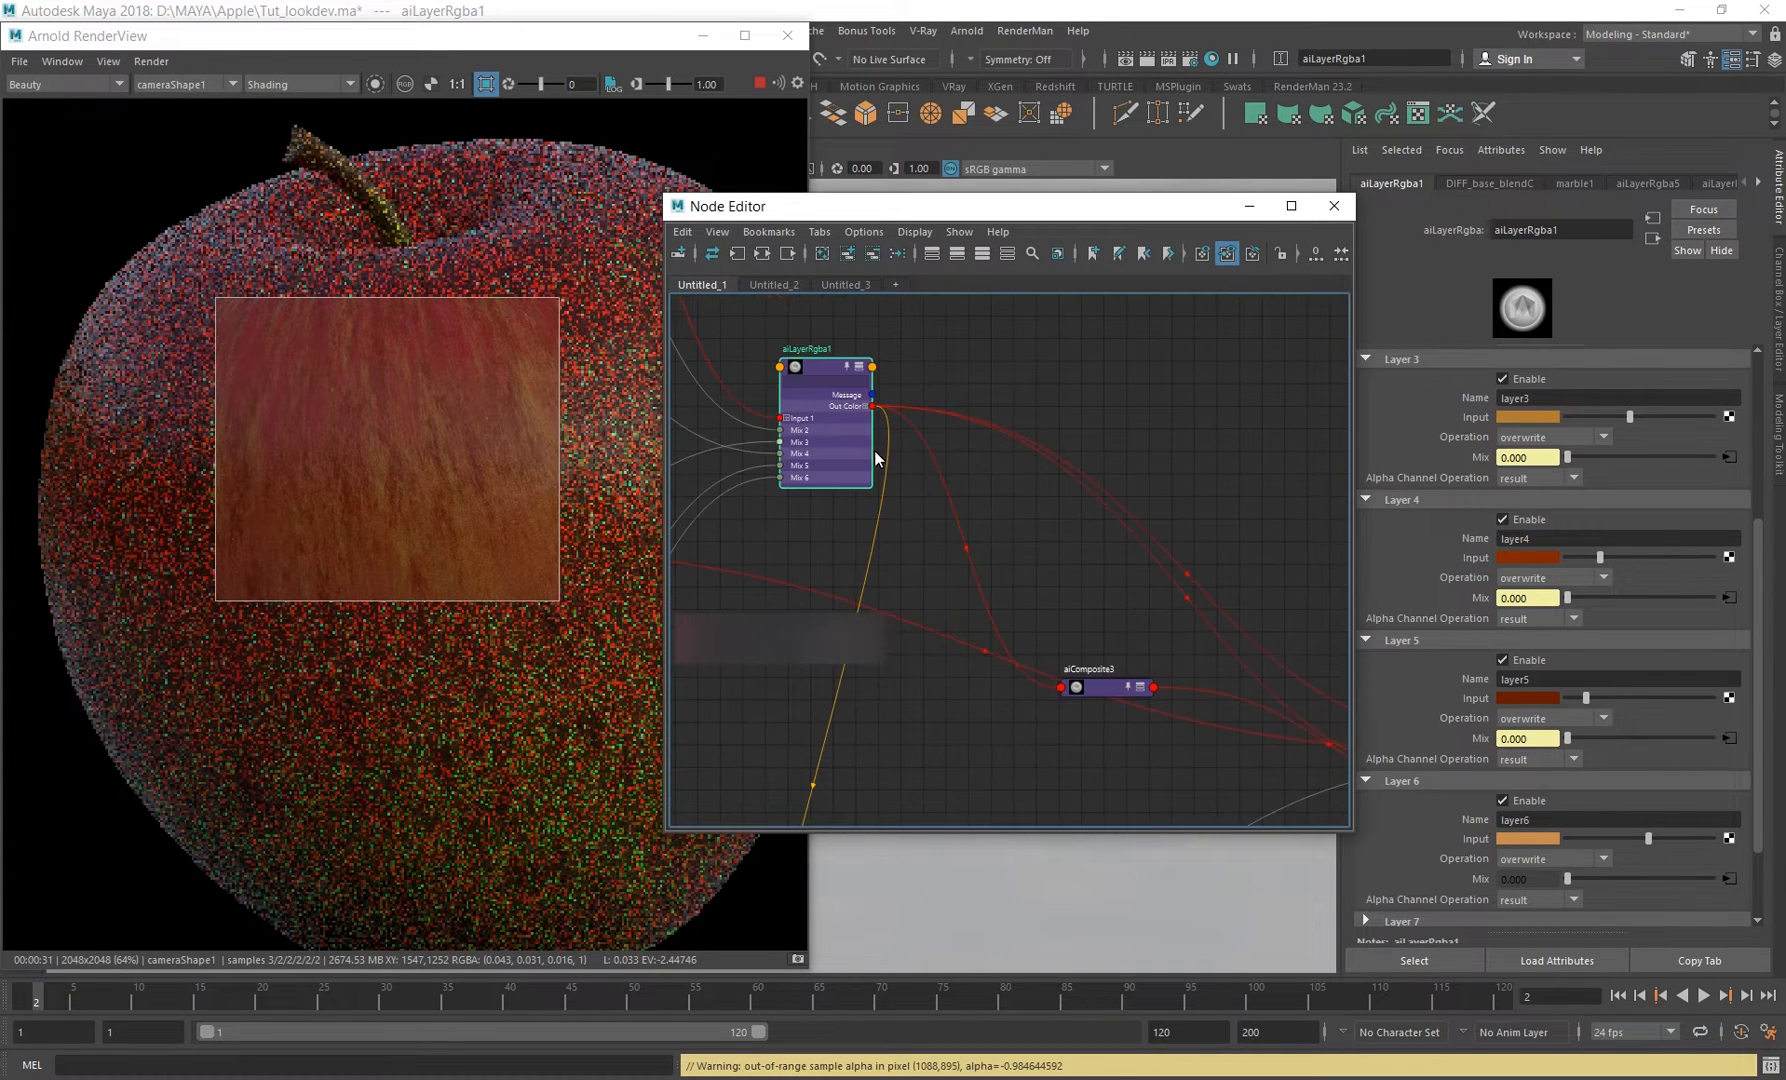
{"action": "middle_click_drag", "start_coordinate": [1114, 559], "coordinate": [901, 432], "text": "alt"}
{"action": "scroll", "coordinate": [1319, 702], "scroll_direction": "up", "scroll_amount": 1}
{"action": "middle_click_drag", "start_coordinate": [1319, 702], "coordinate": [1213, 626], "text": "alt"}
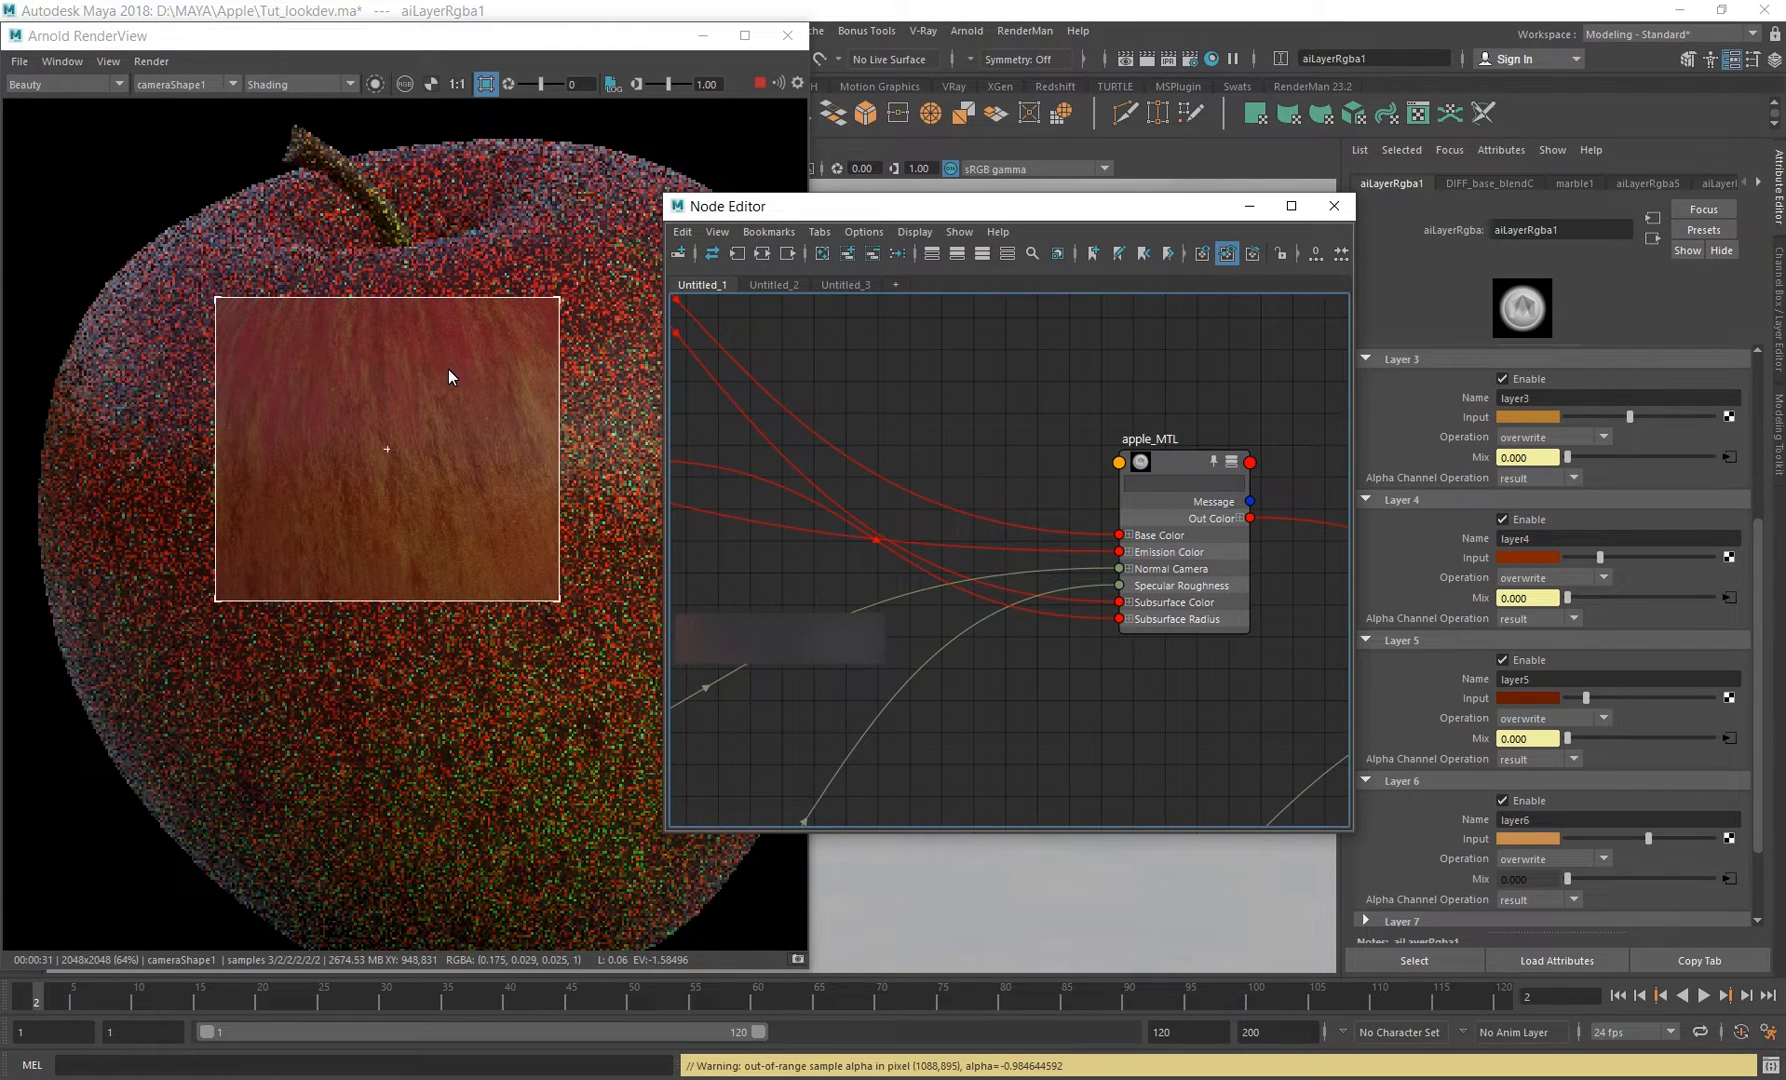
Compare the direct aiLayerRgba1 links into apple_MTL with the branch that passes through aiComposite3.
{"action": "middle_click_drag", "start_coordinate": [834, 414], "coordinate": [926, 438], "text": "alt"}
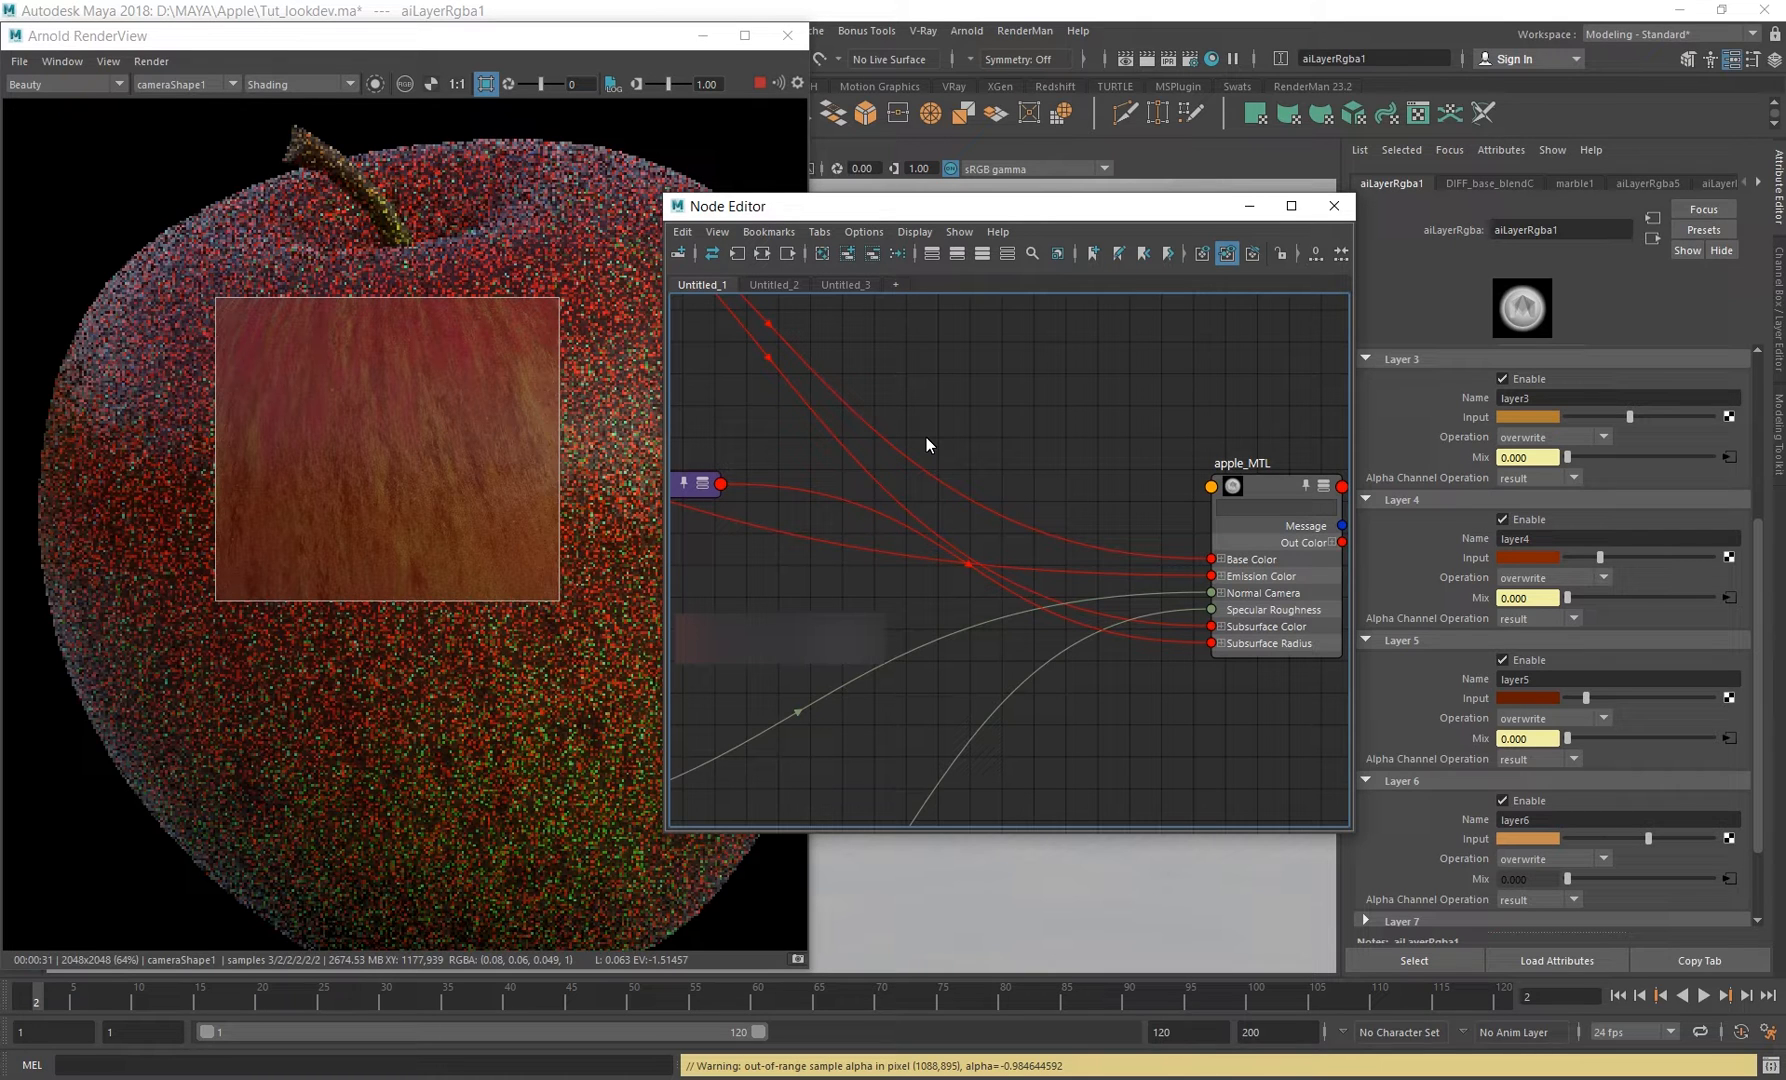
{"action": "scroll", "coordinate": [975, 511], "scroll_direction": "down", "scroll_amount": 3}
{"action": "middle_click_drag", "start_coordinate": [766, 385], "coordinate": [853, 421], "text": "alt"}
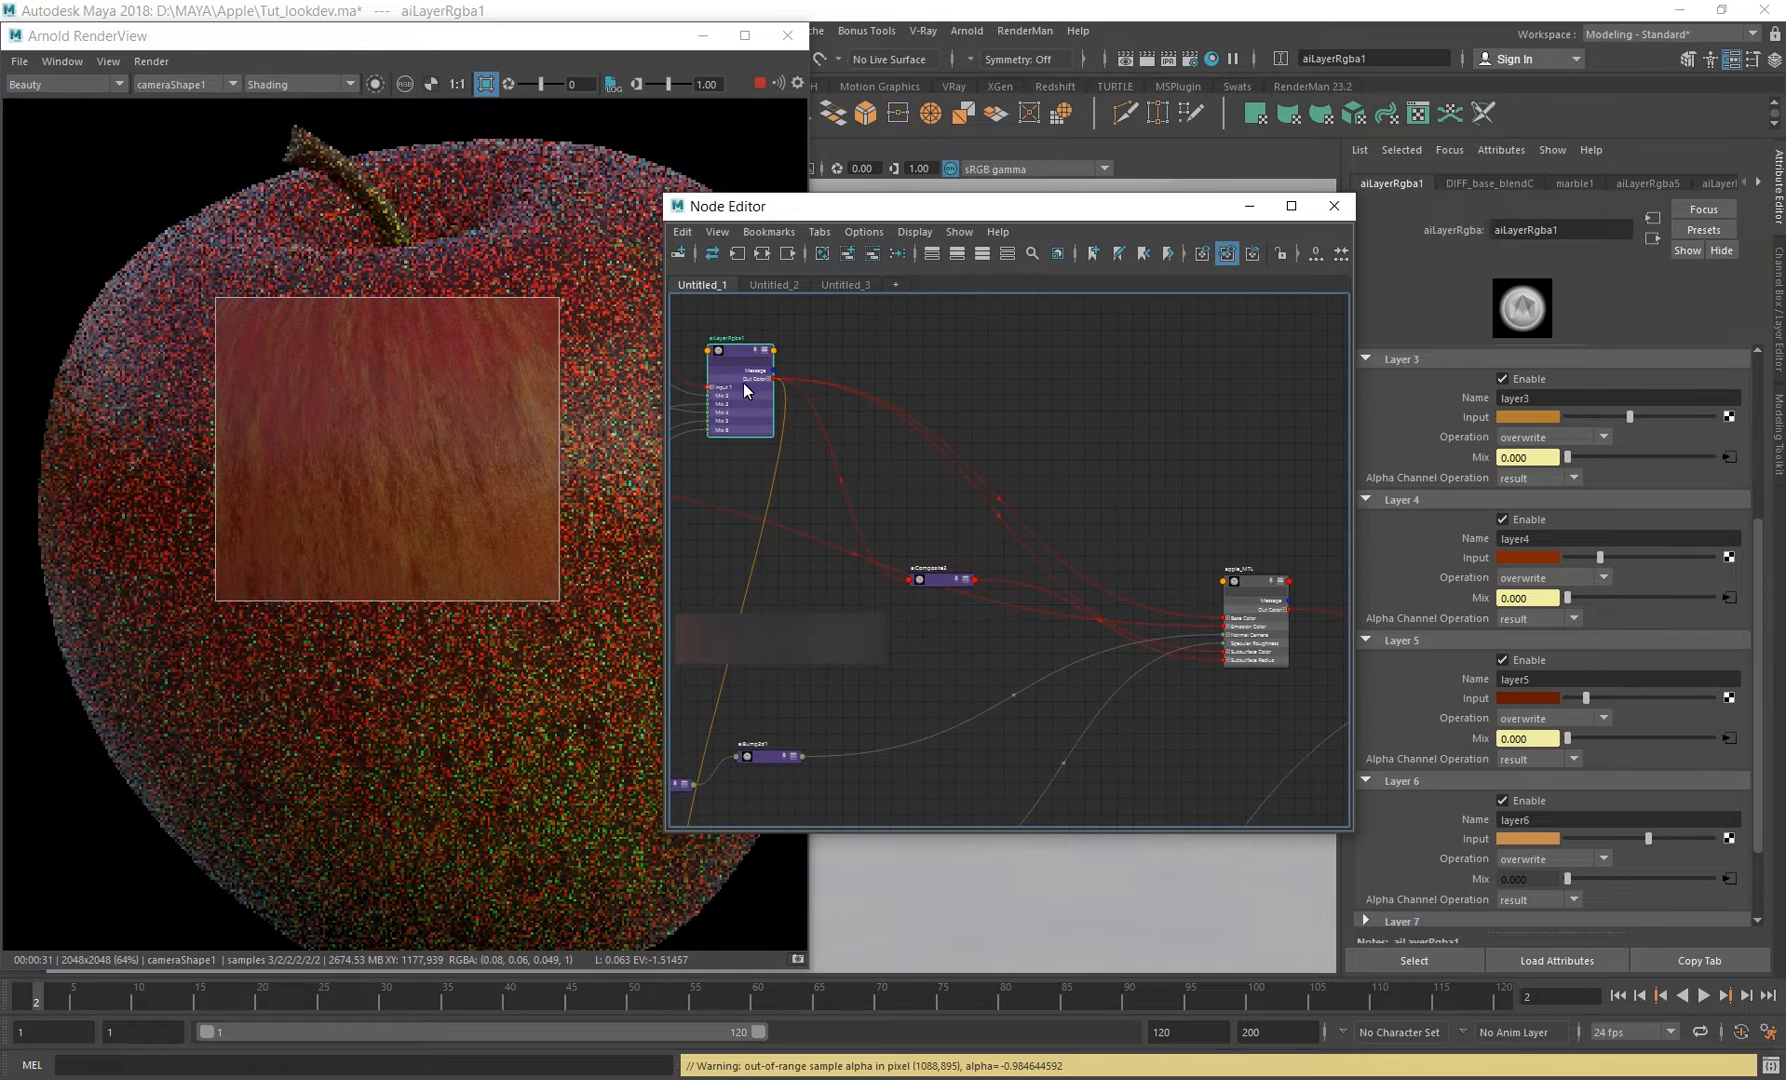
{"action": "right_click_drag", "start_coordinate": [786, 386], "coordinate": [913, 487], "text": "alt"}
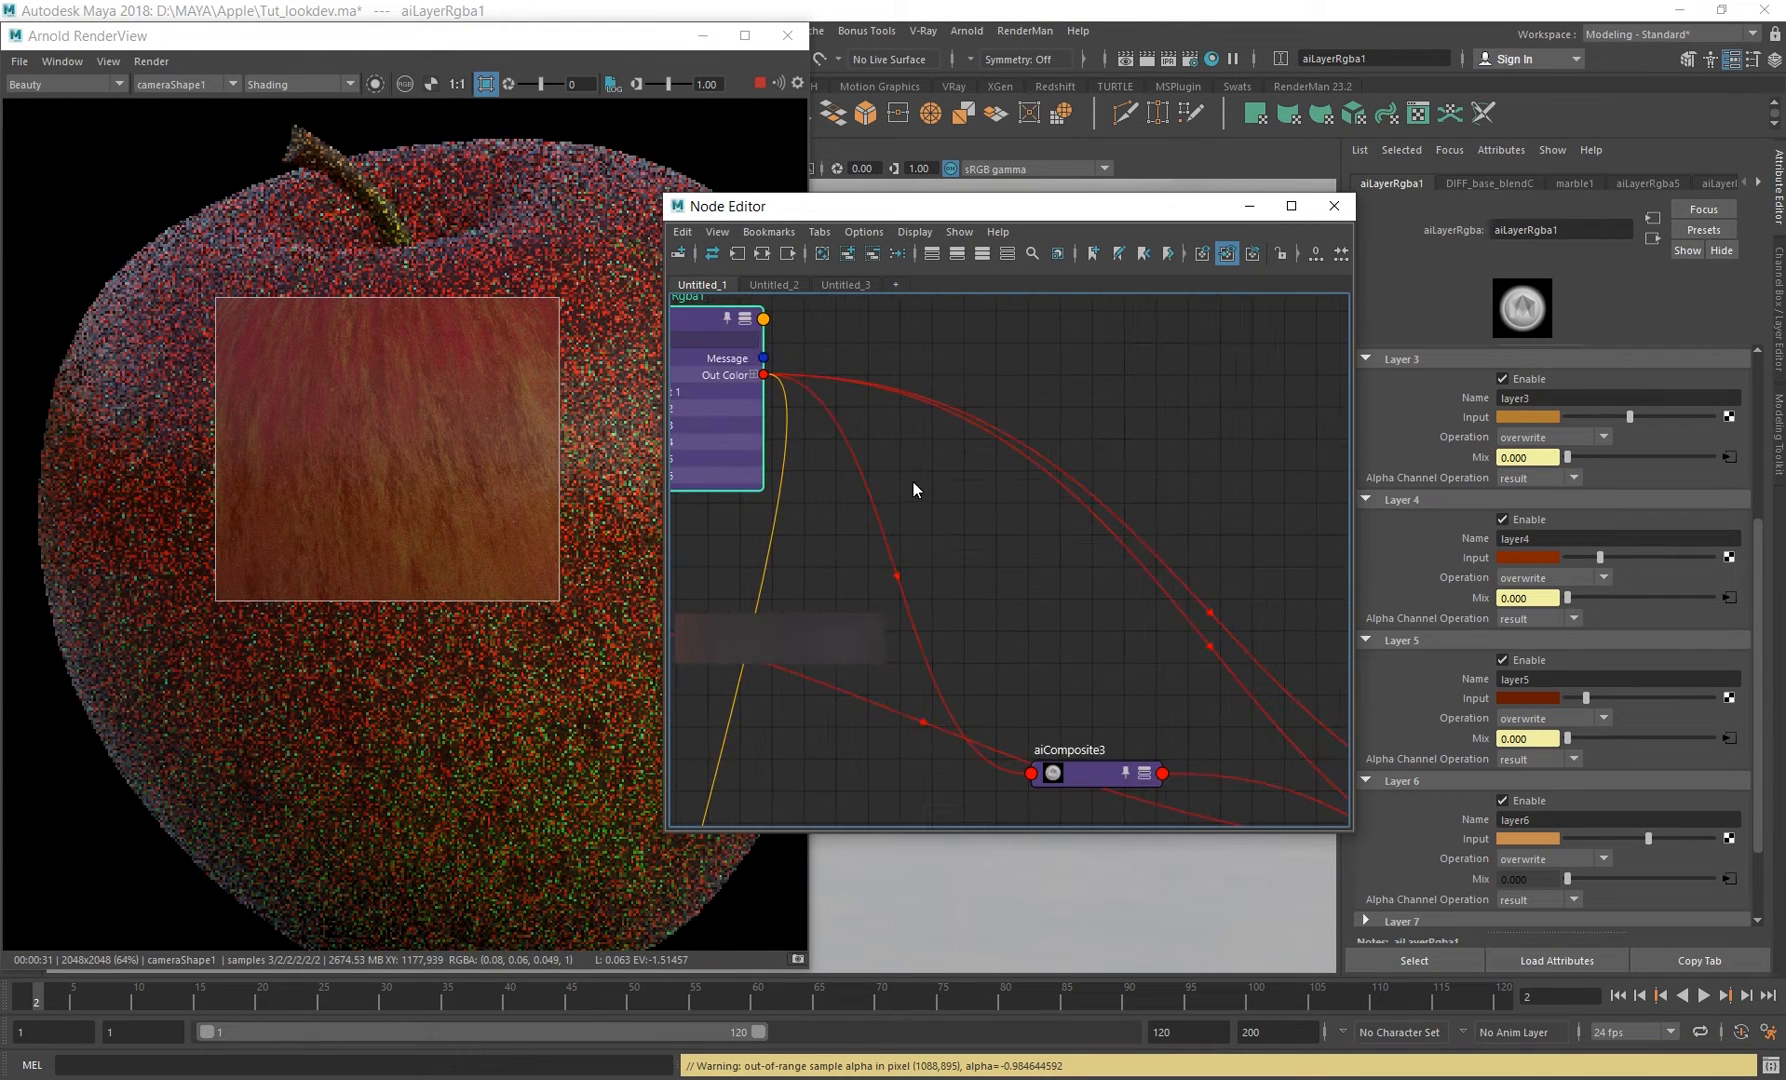
{"action": "middle_click_drag", "start_coordinate": [913, 487], "coordinate": [979, 511], "text": "alt"}
{"action": "middle_click_drag", "start_coordinate": [1280, 750], "coordinate": [915, 530], "text": "alt"}
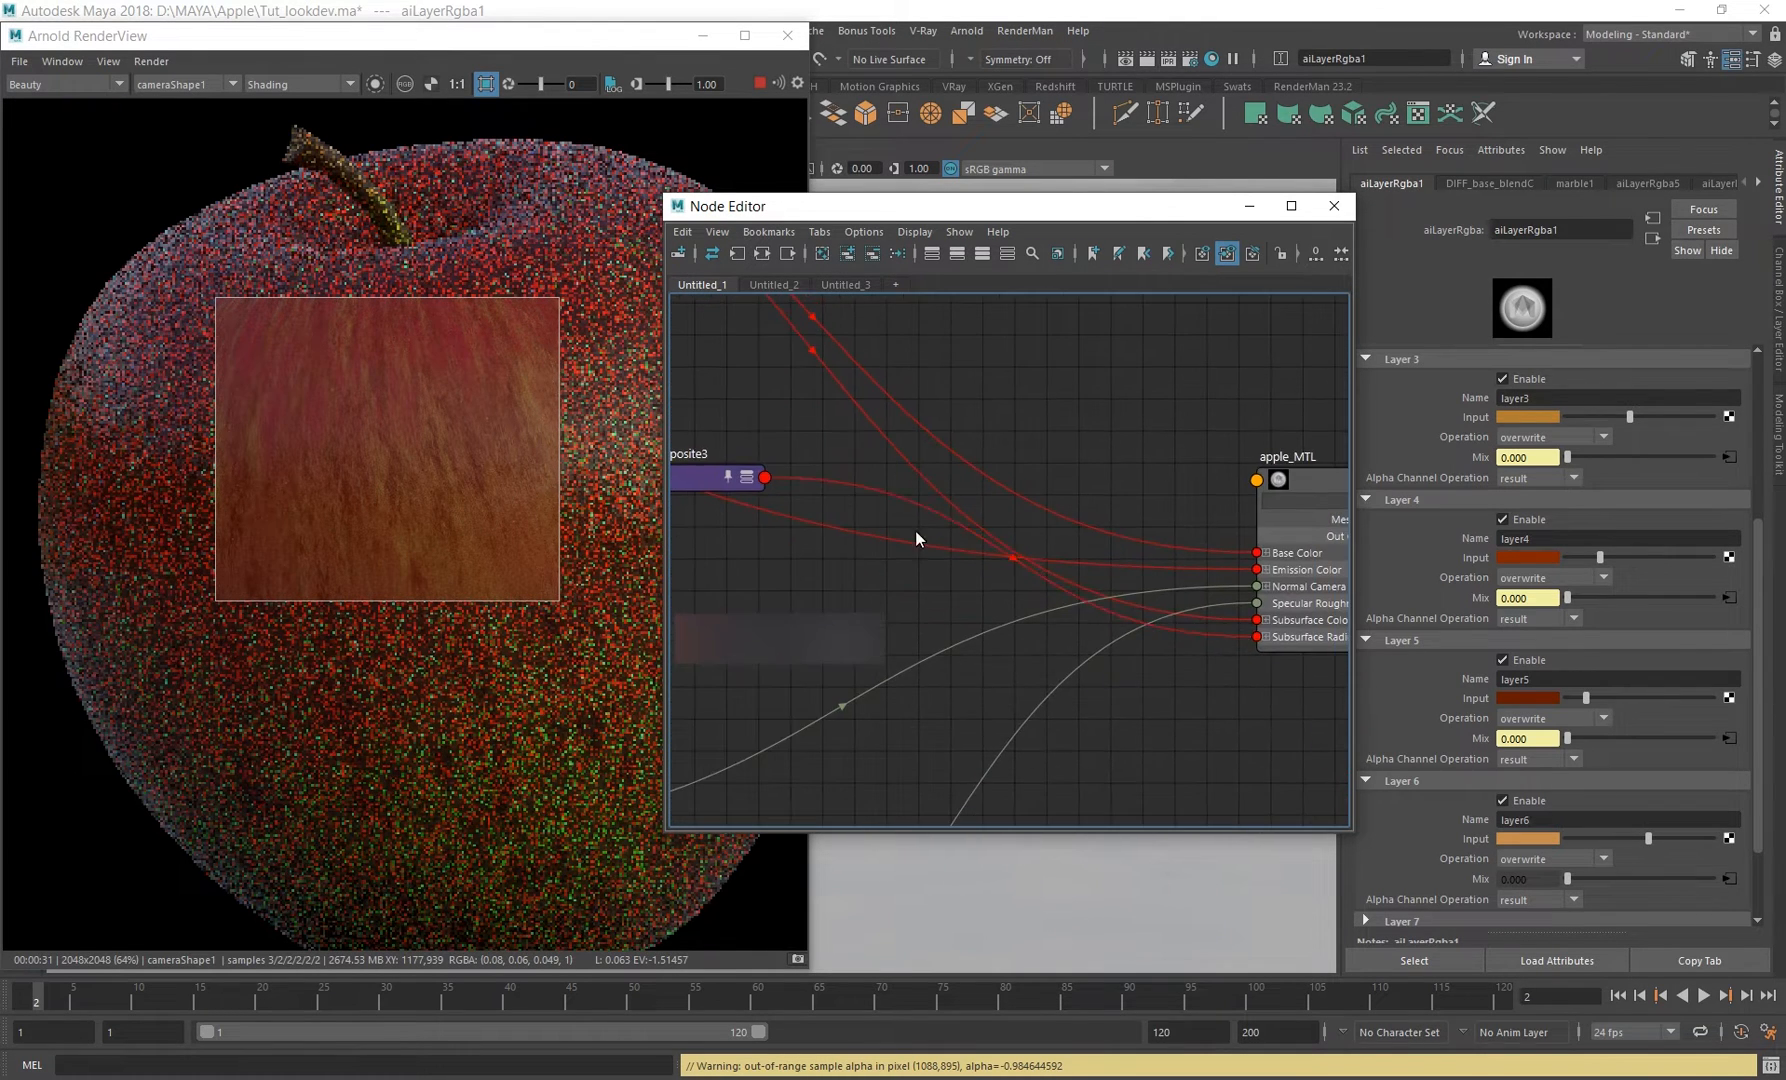
{"action": "middle_click_drag", "start_coordinate": [1211, 682], "coordinate": [1119, 668], "text": "alt"}
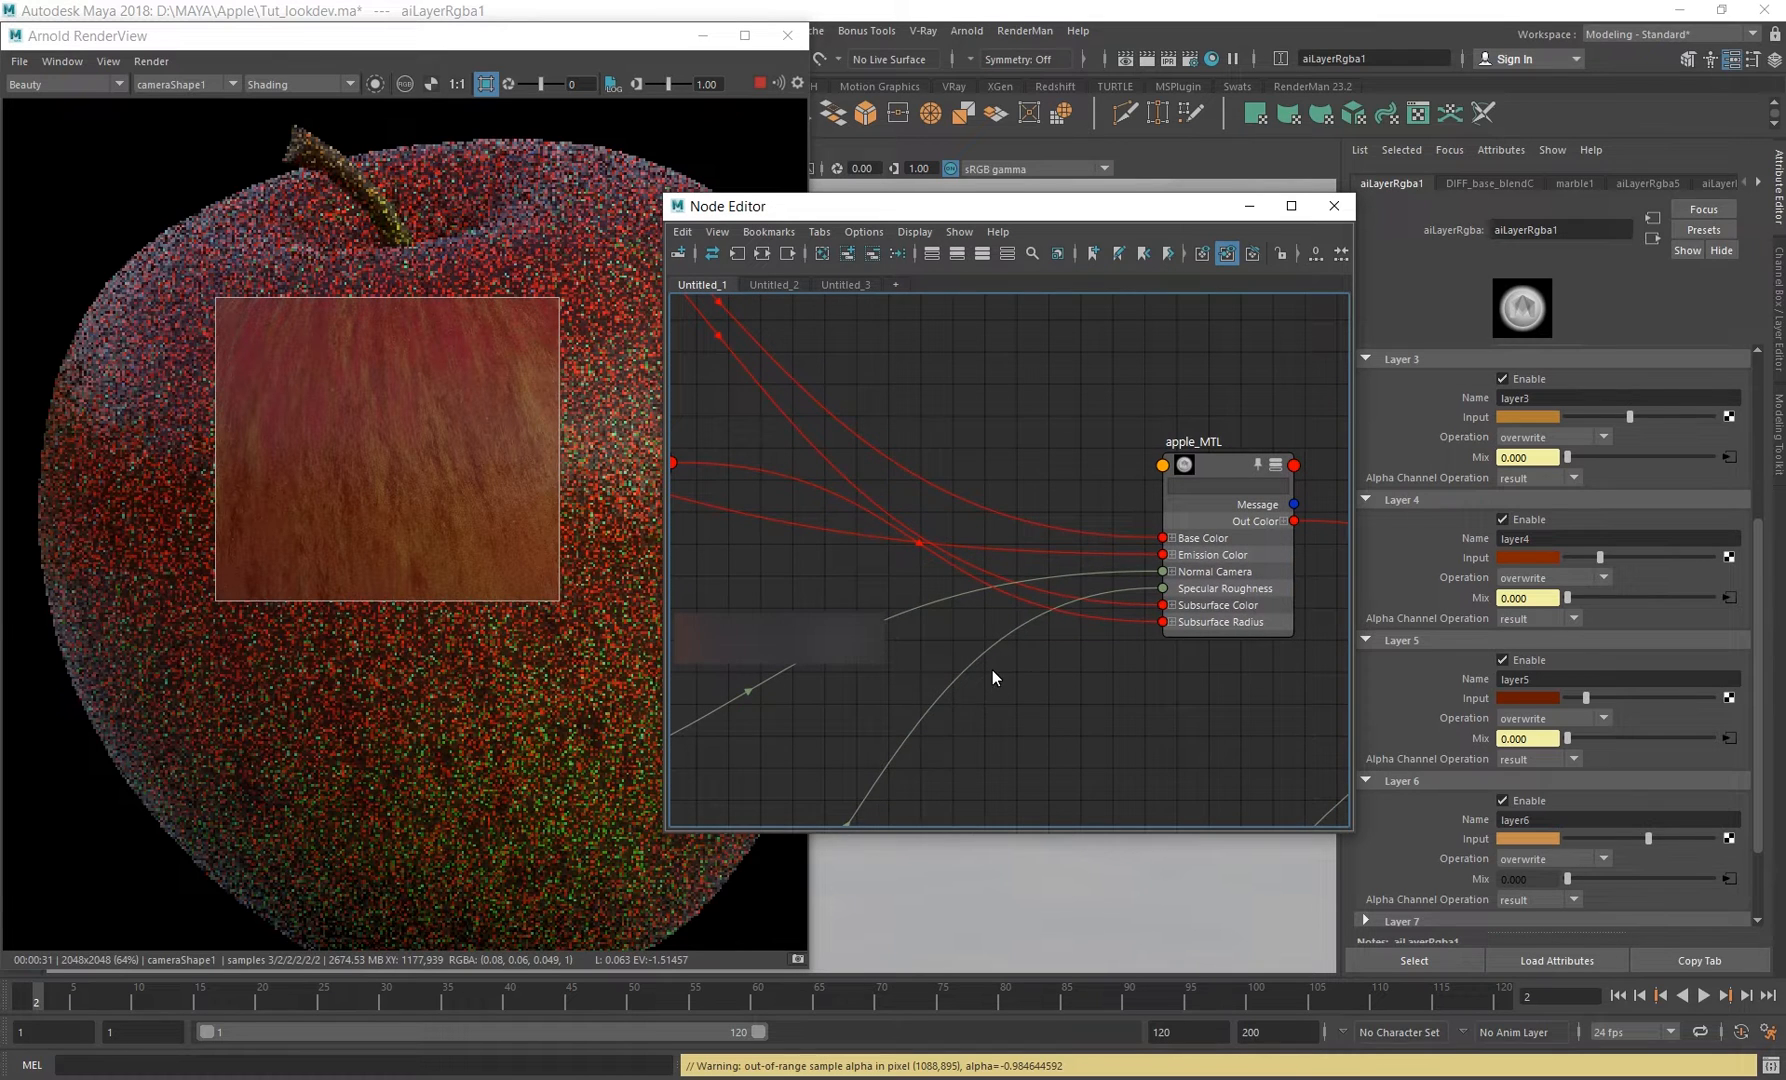
Select aiComposite3 and isolate its output in the Arnold render region.
{"action": "middle_click_drag", "start_coordinate": [992, 670], "coordinate": [1221, 701], "text": "alt"}
{"action": "left_click", "coordinate": [838, 496]}
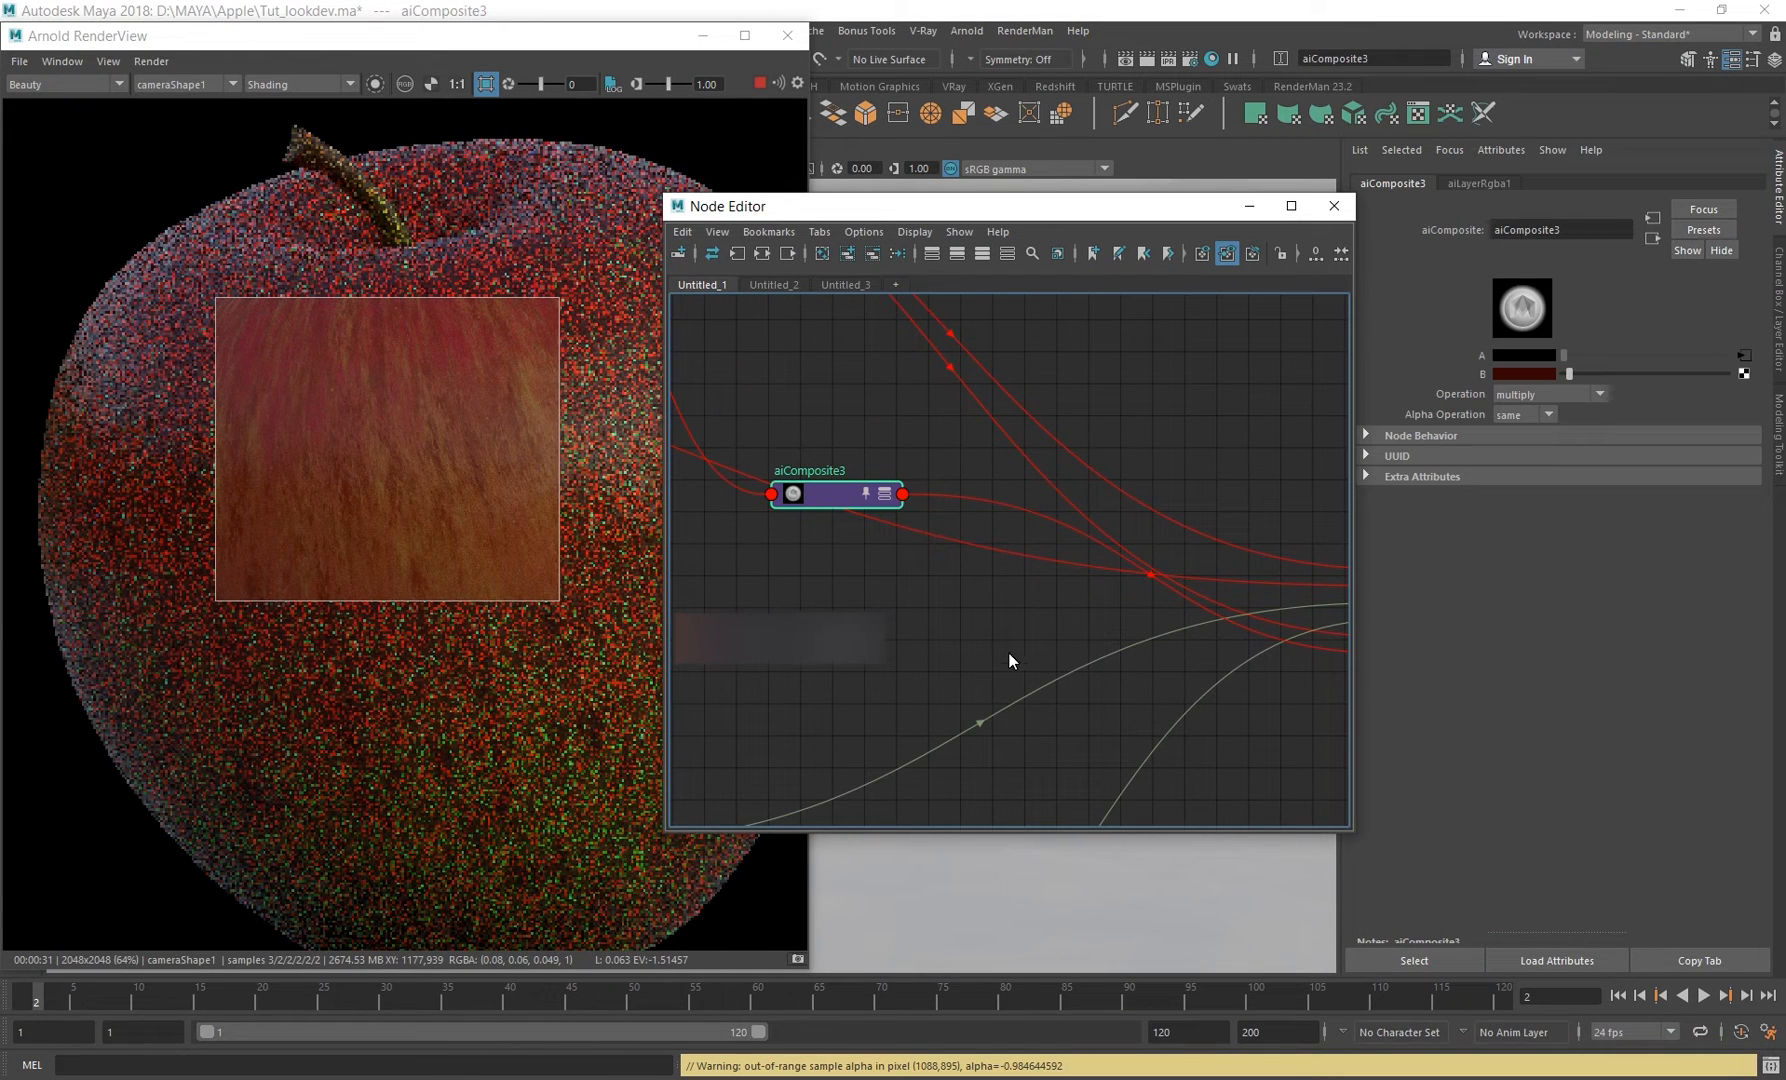
{"action": "left_click", "coordinate": [375, 84]}
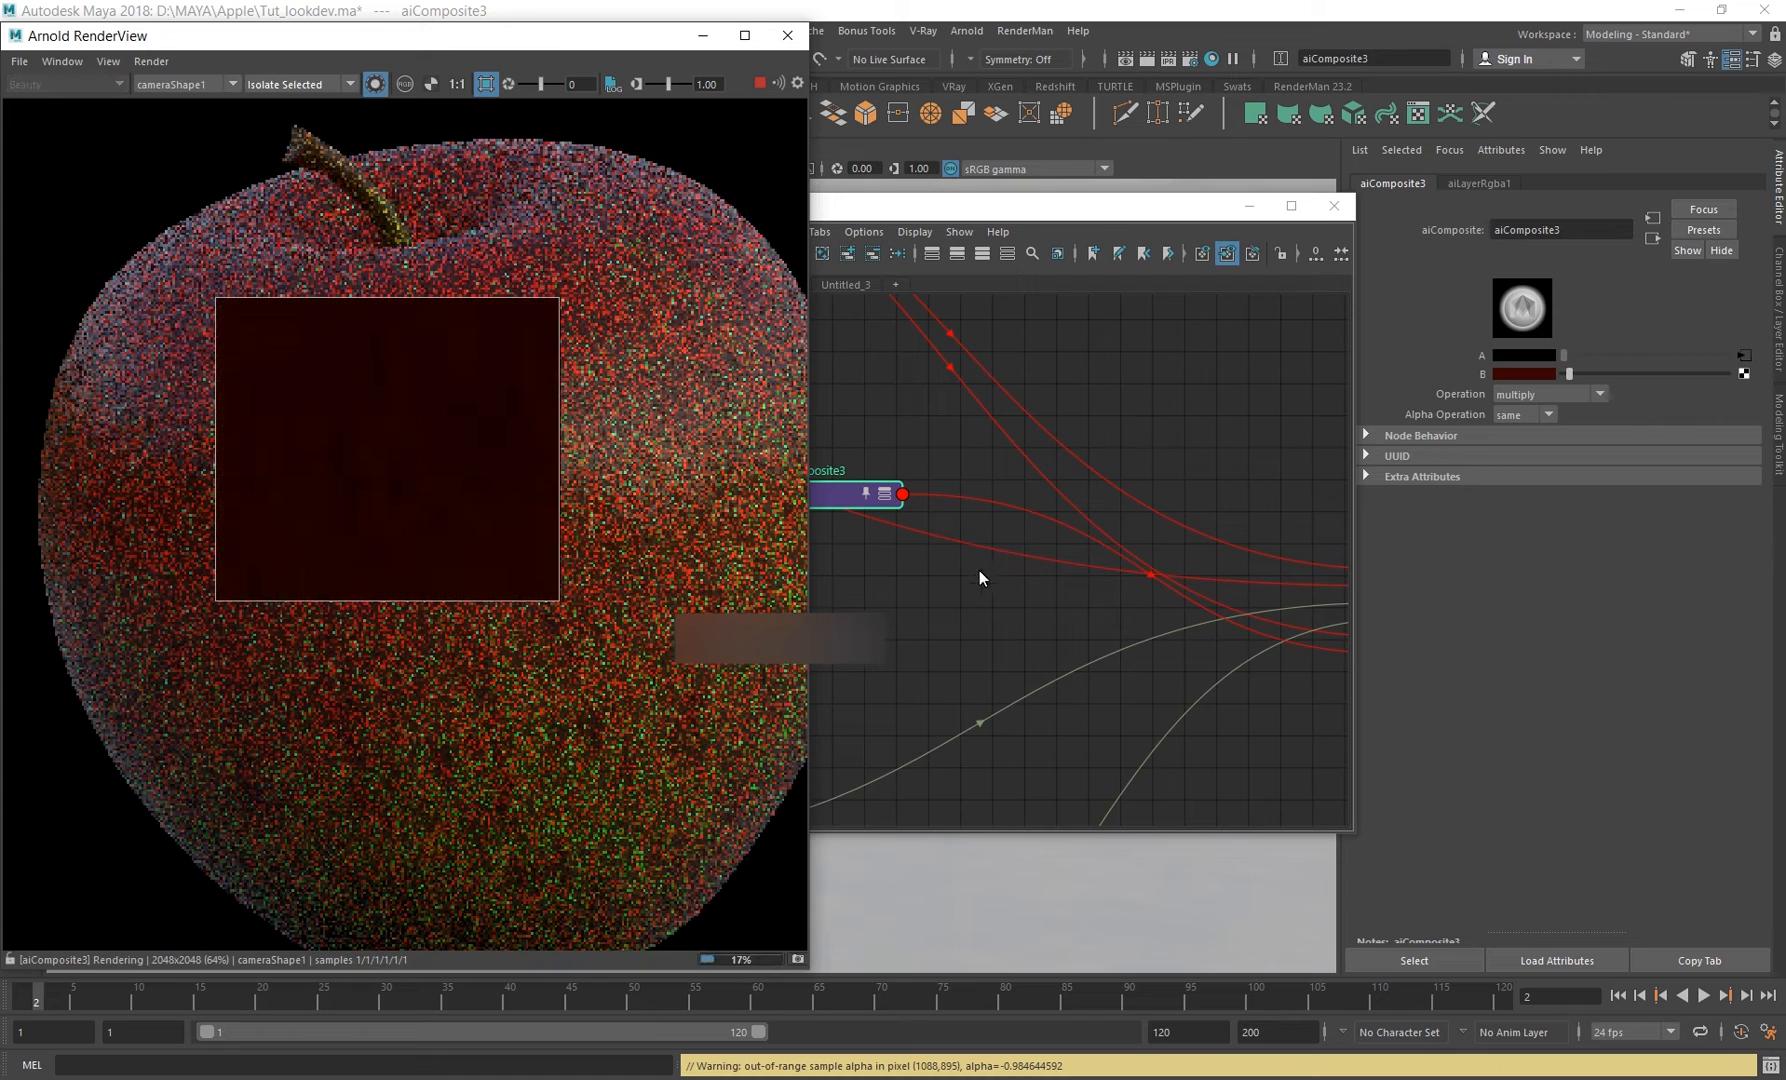
{"action": "middle_click_drag", "start_coordinate": [980, 577], "coordinate": [1127, 627], "text": "alt"}
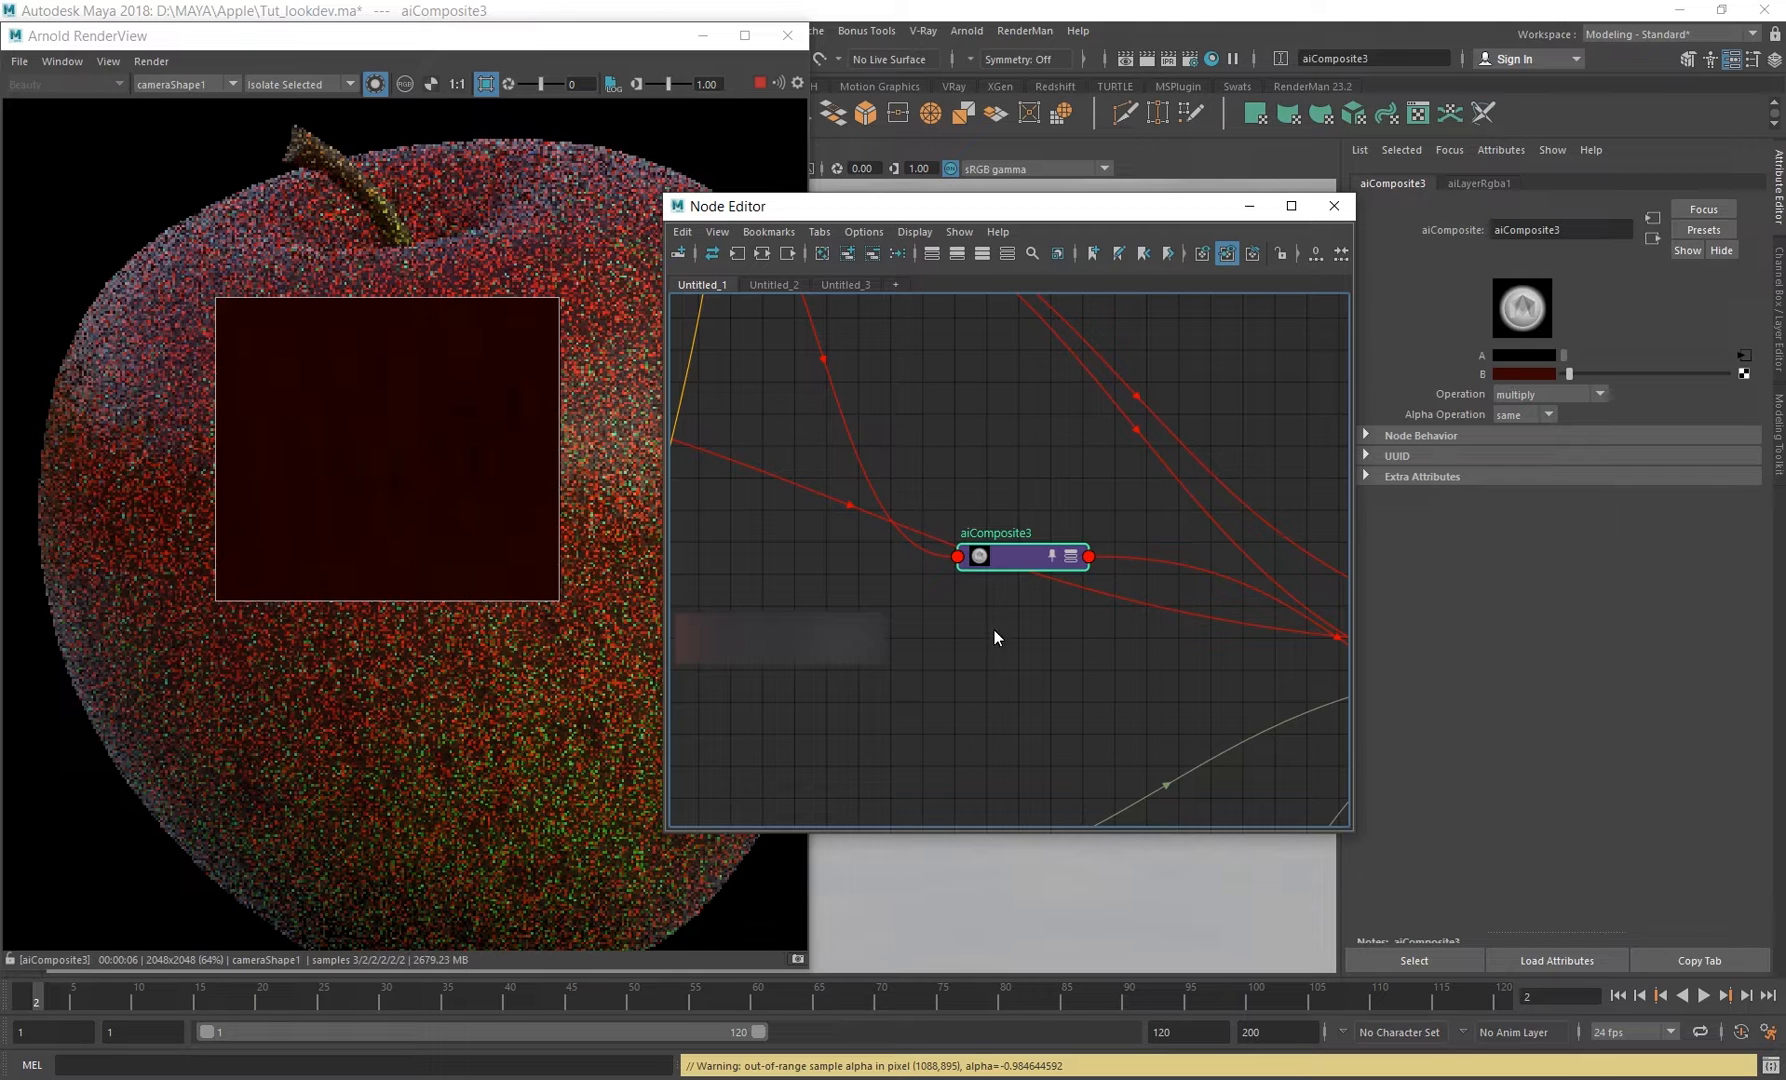
Compare the isolated output of aiLayerRgba1 with that of aiComposite3.
{"action": "middle_click_drag", "start_coordinate": [918, 518], "coordinate": [1003, 740], "text": "alt"}
{"action": "scroll", "coordinate": [985, 590], "scroll_direction": "down", "scroll_amount": 2}
{"action": "left_click", "coordinate": [781, 466]}
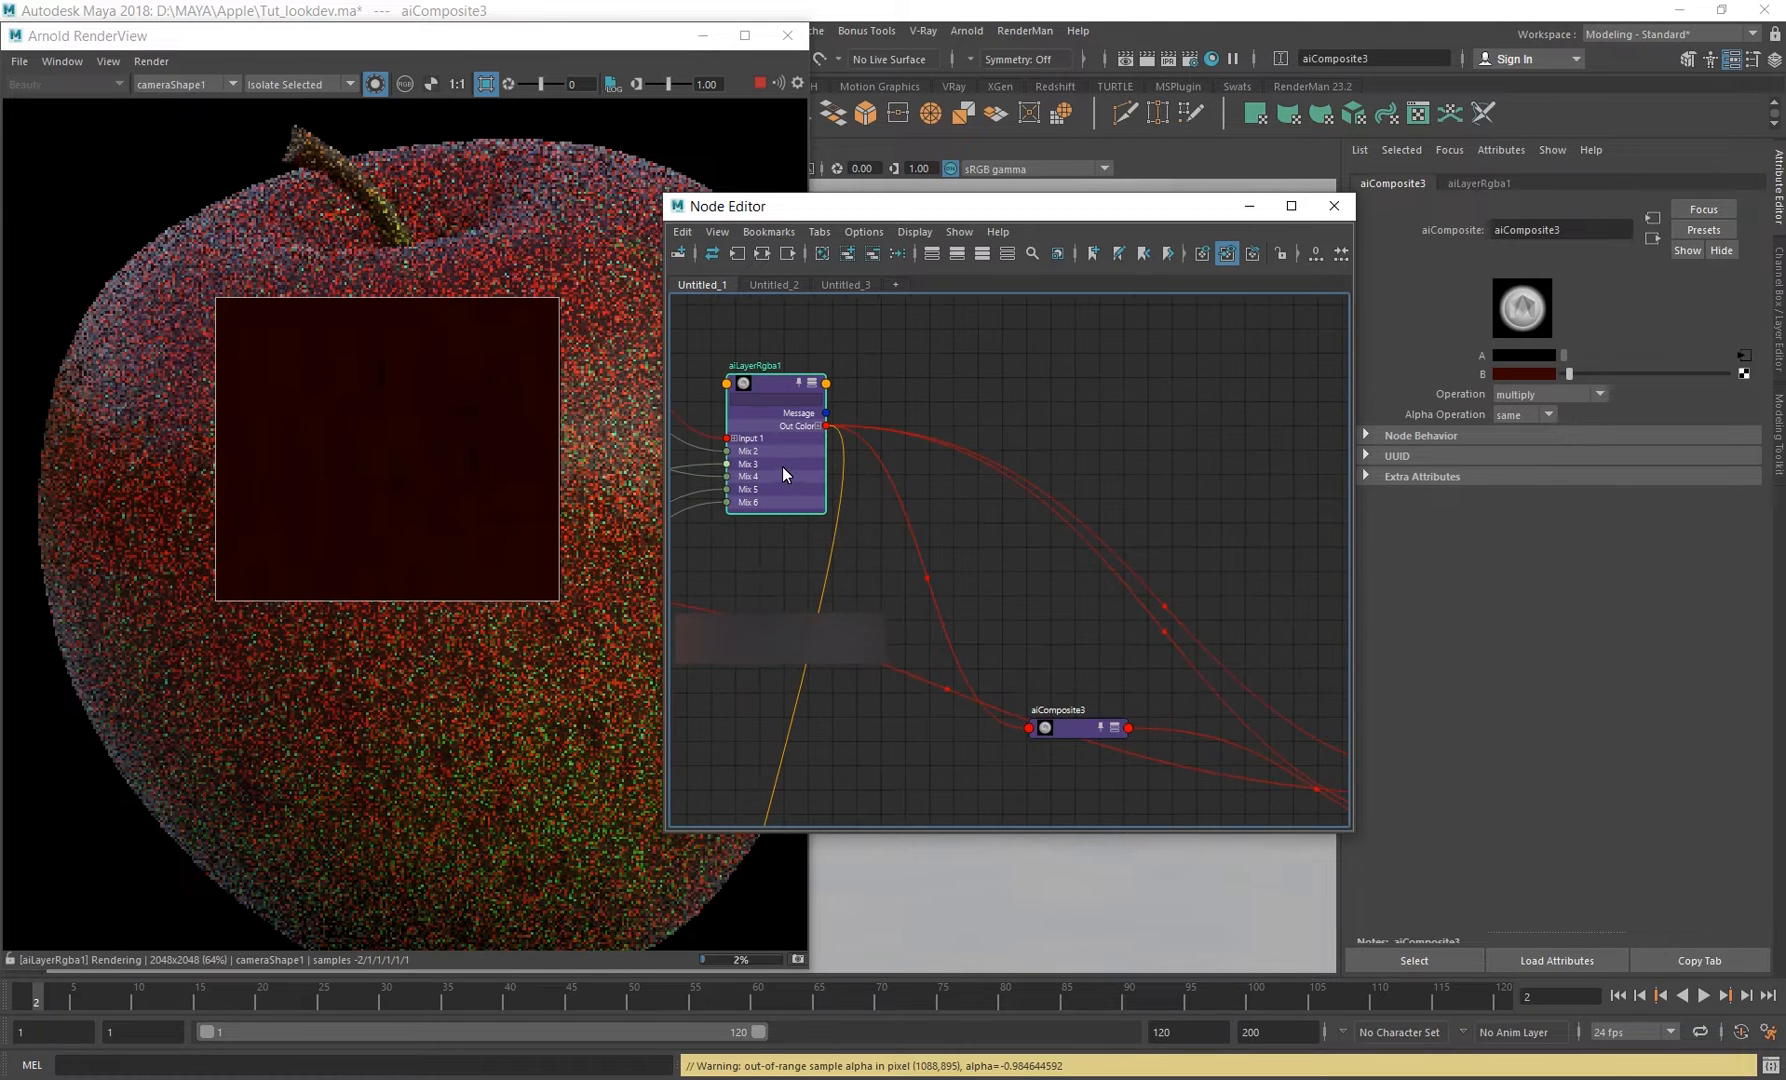
{"action": "left_click", "coordinate": [1074, 726]}
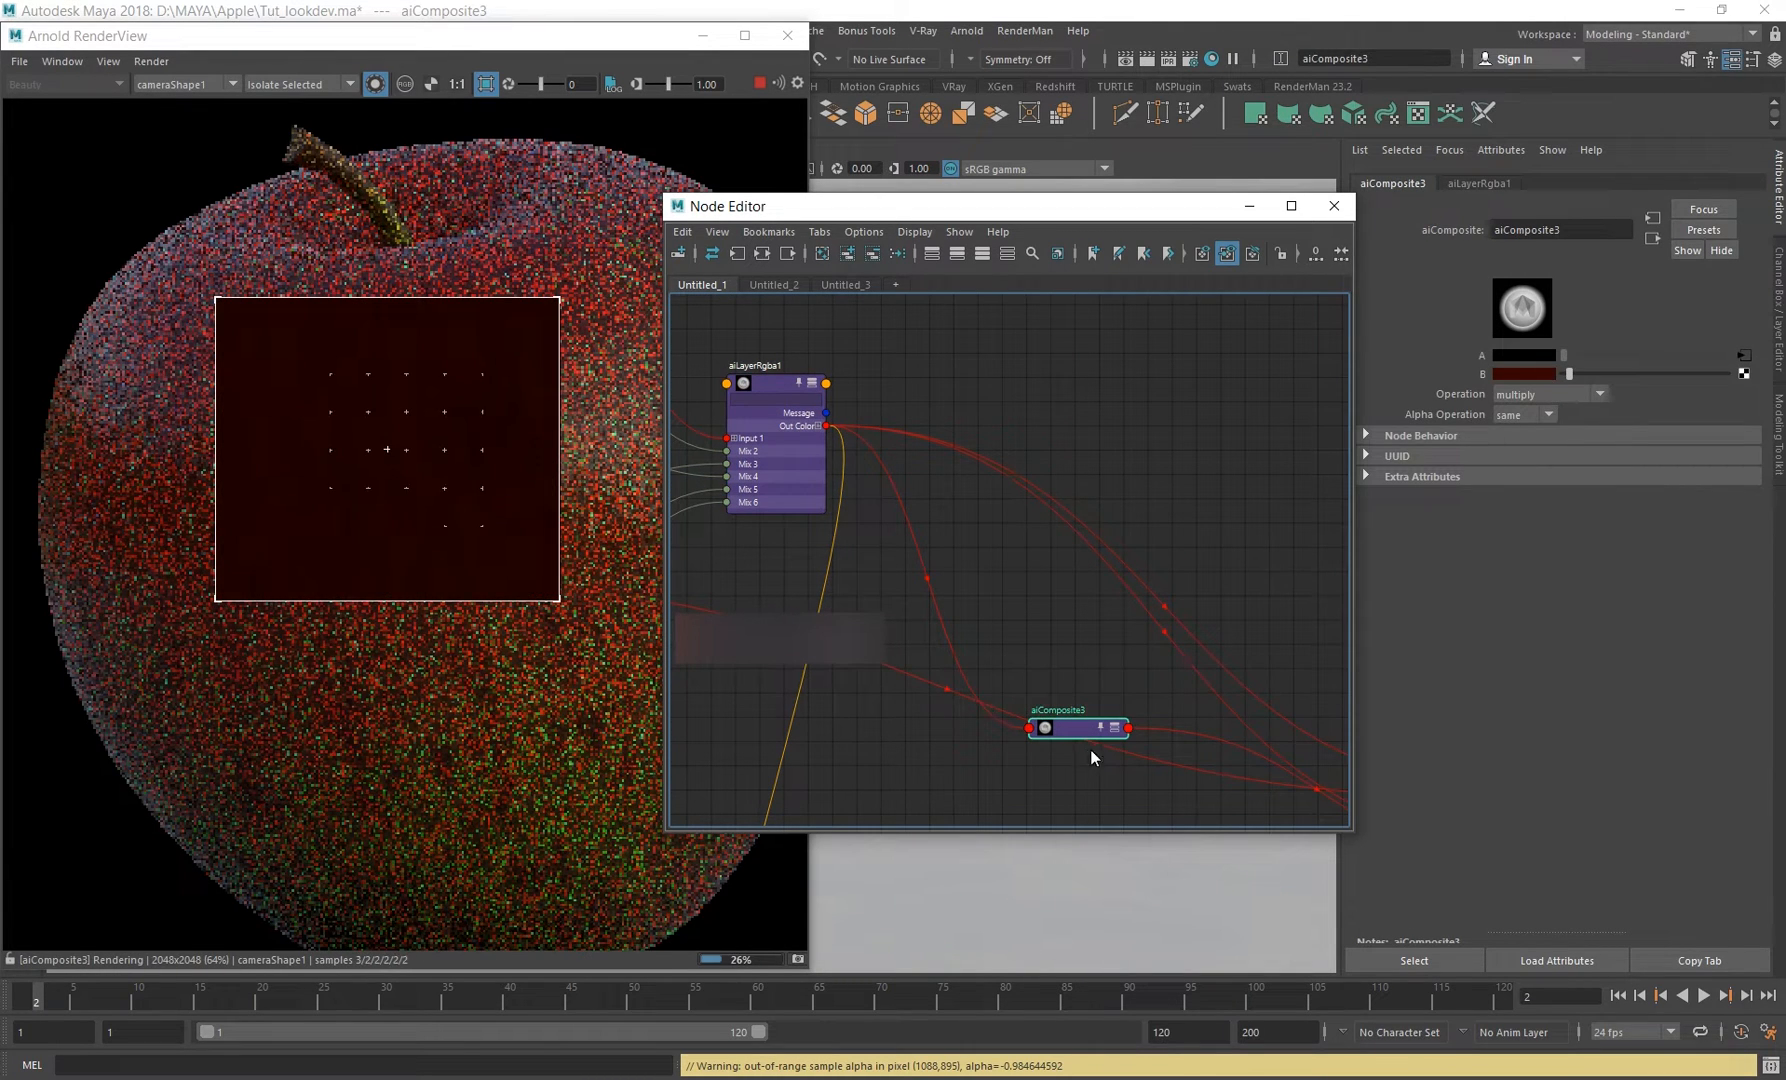
Trace the darkened colour from aiComposite3 to the Subsurface Radius input of apple_MTL.
{"action": "middle_click_drag", "start_coordinate": [1033, 680], "coordinate": [975, 450], "text": "alt"}
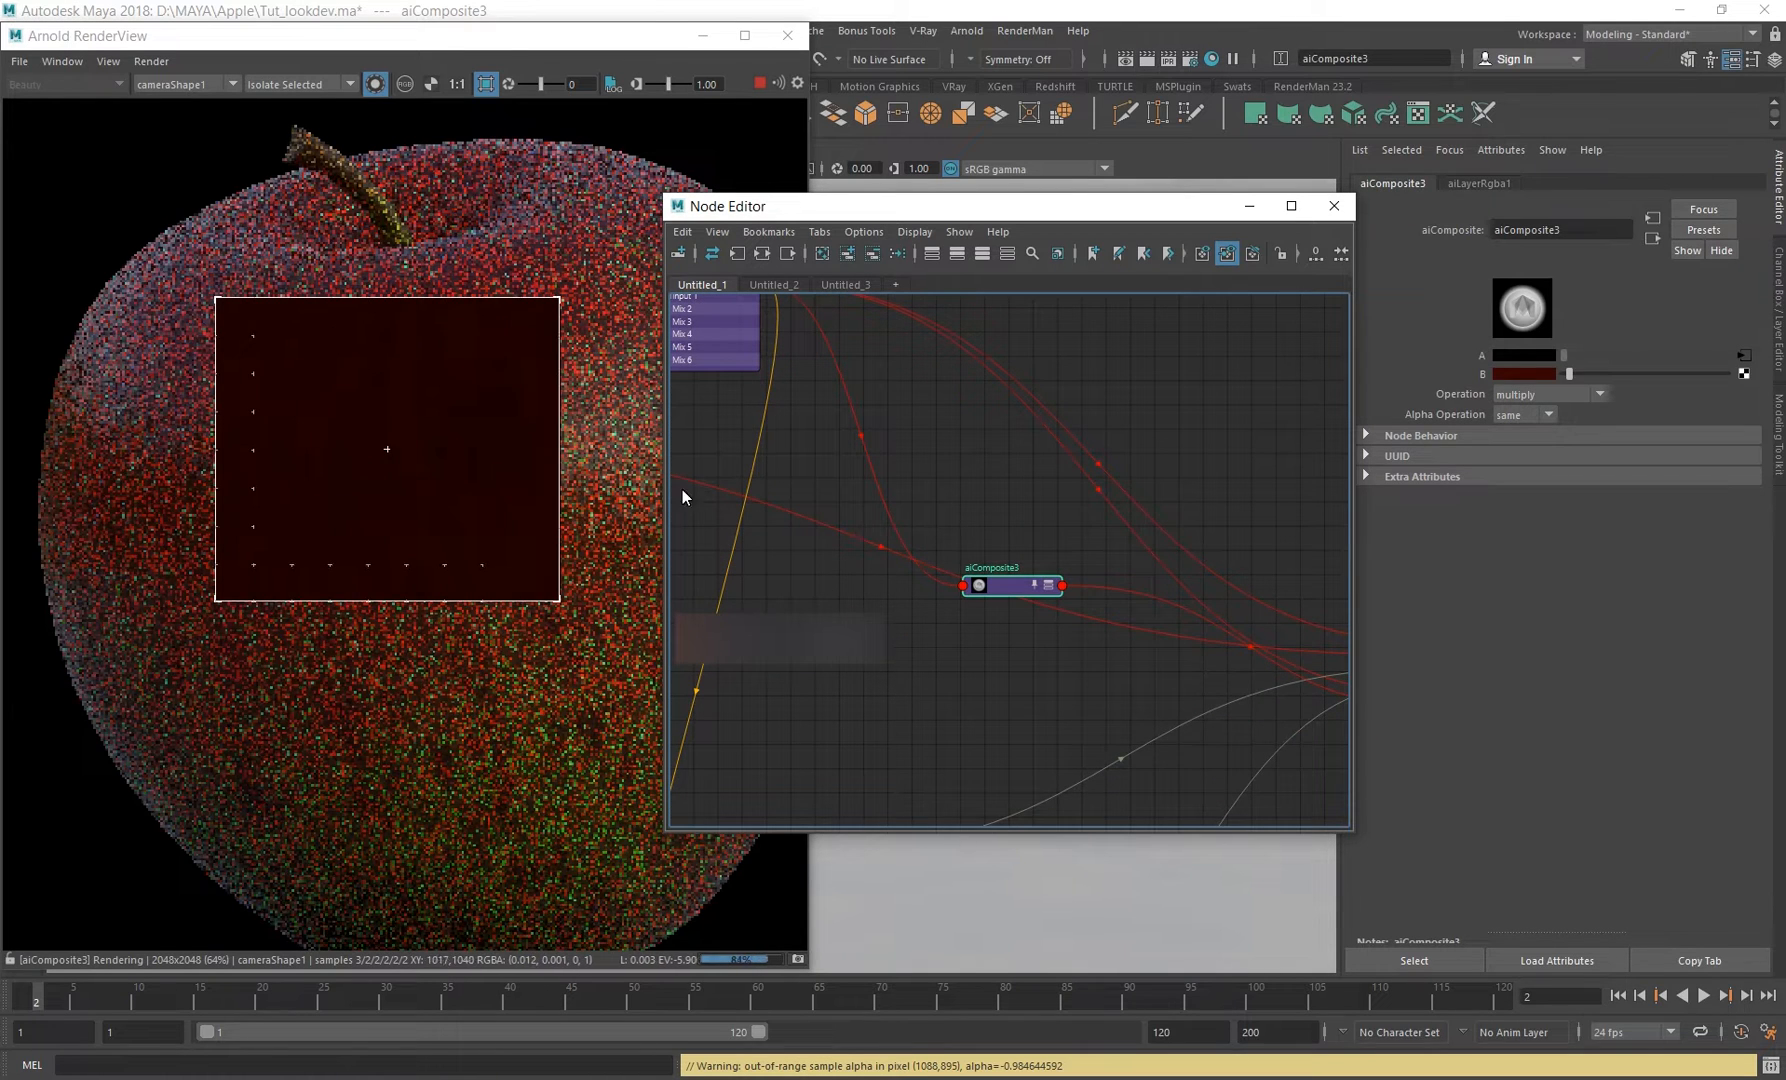
{"action": "middle_click_drag", "start_coordinate": [1129, 565], "coordinate": [832, 474], "text": "alt"}
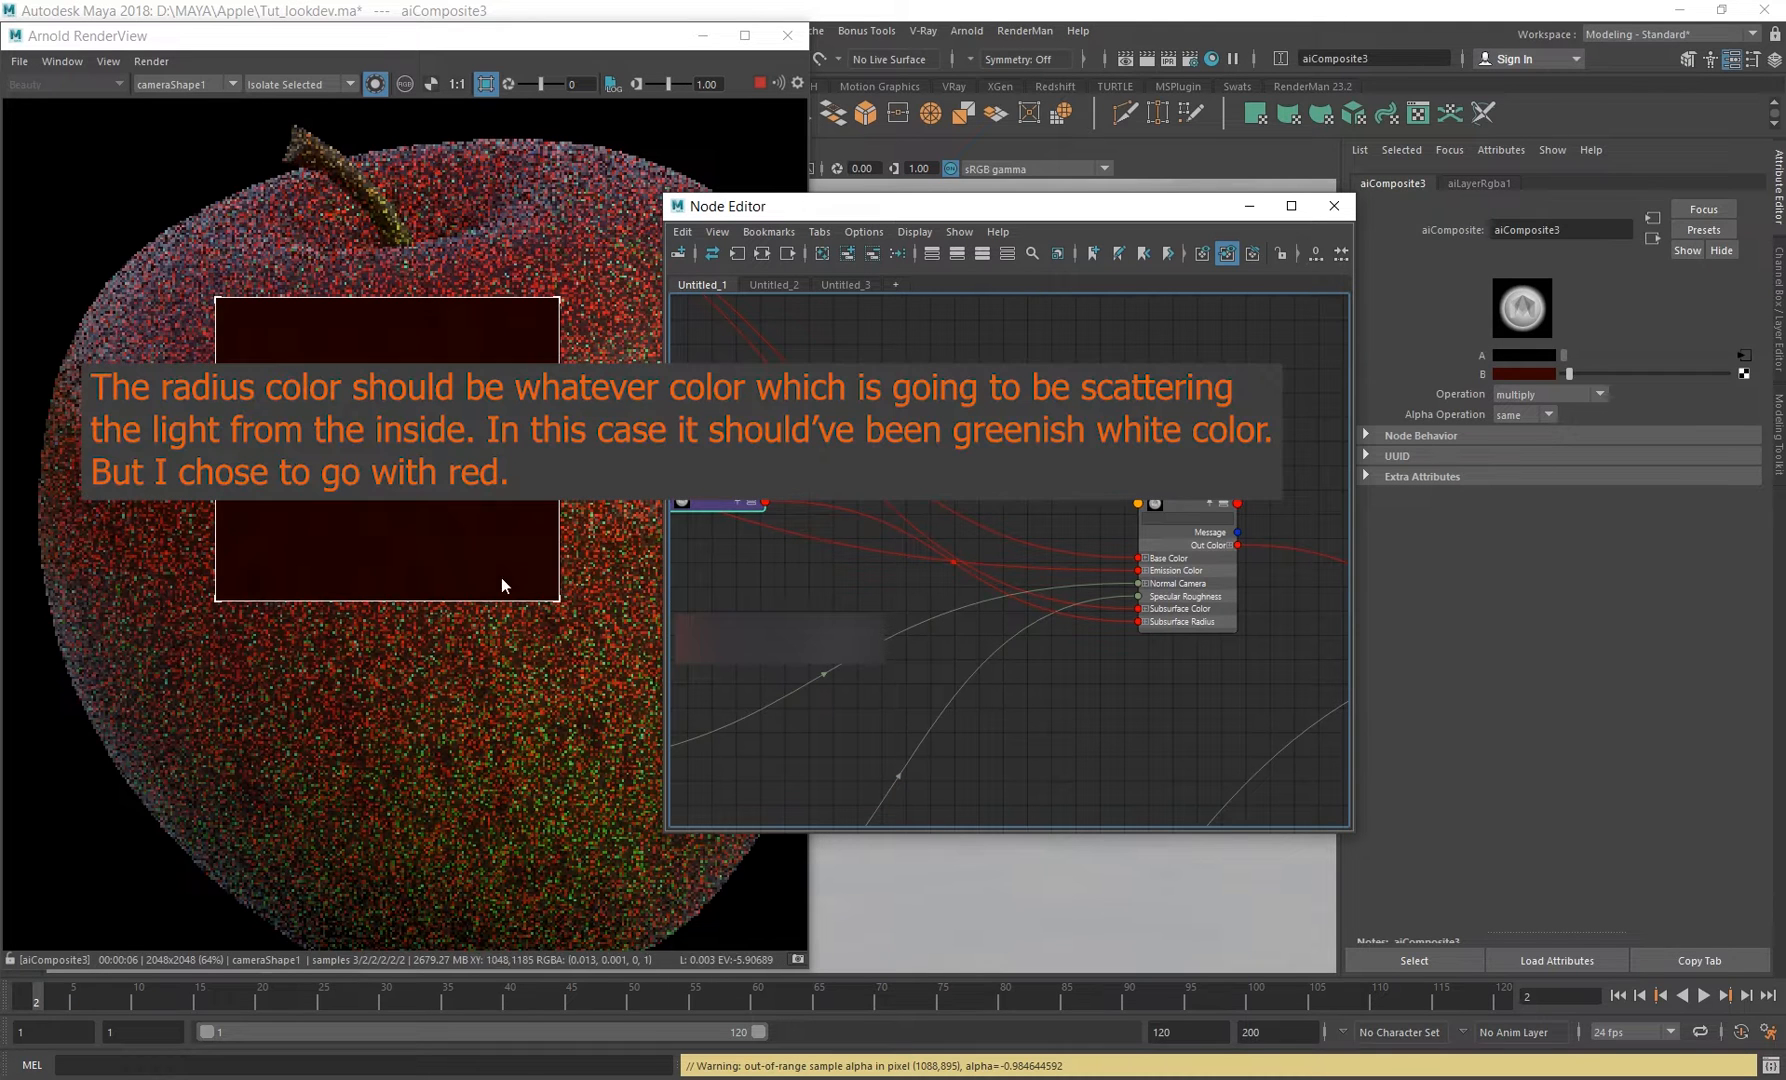
{"action": "scroll", "coordinate": [476, 519], "scroll_direction": "up", "scroll_amount": 2}
{"action": "scroll", "coordinate": [801, 561], "scroll_direction": "down", "scroll_amount": 2}
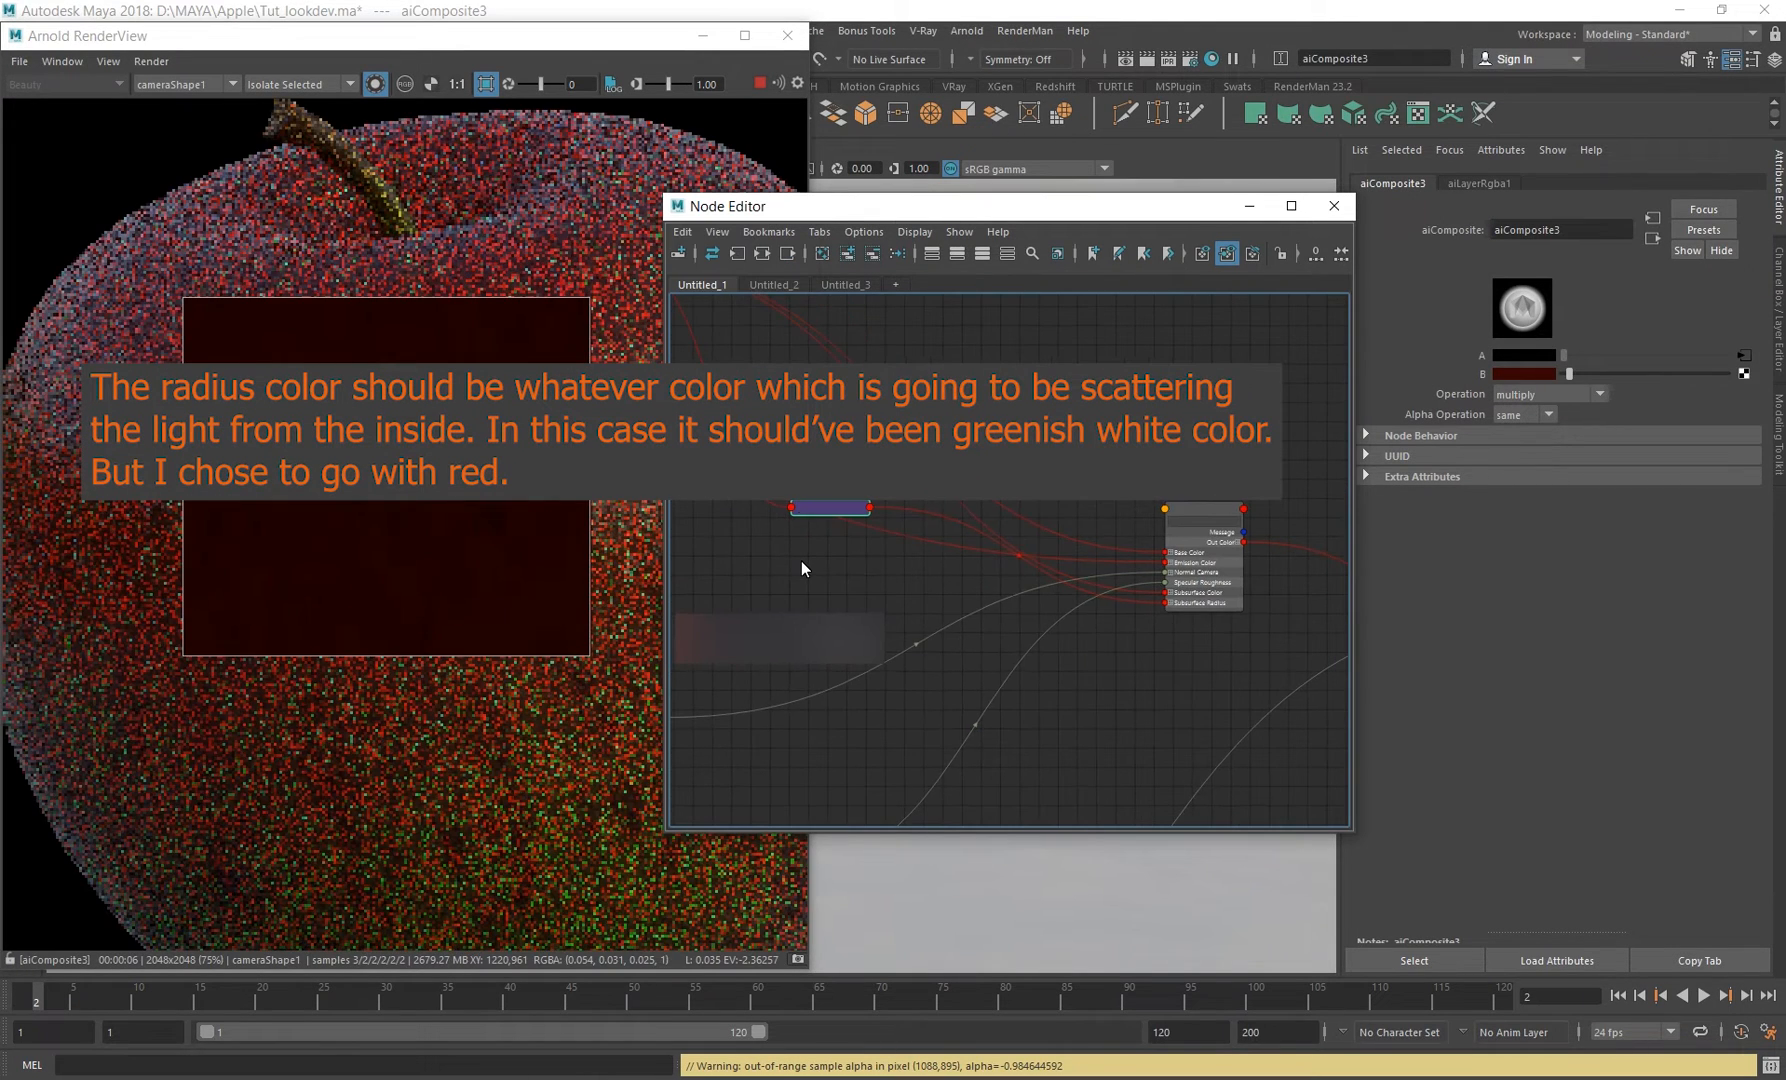
{"action": "scroll", "coordinate": [823, 532], "scroll_direction": "down", "scroll_amount": 1}
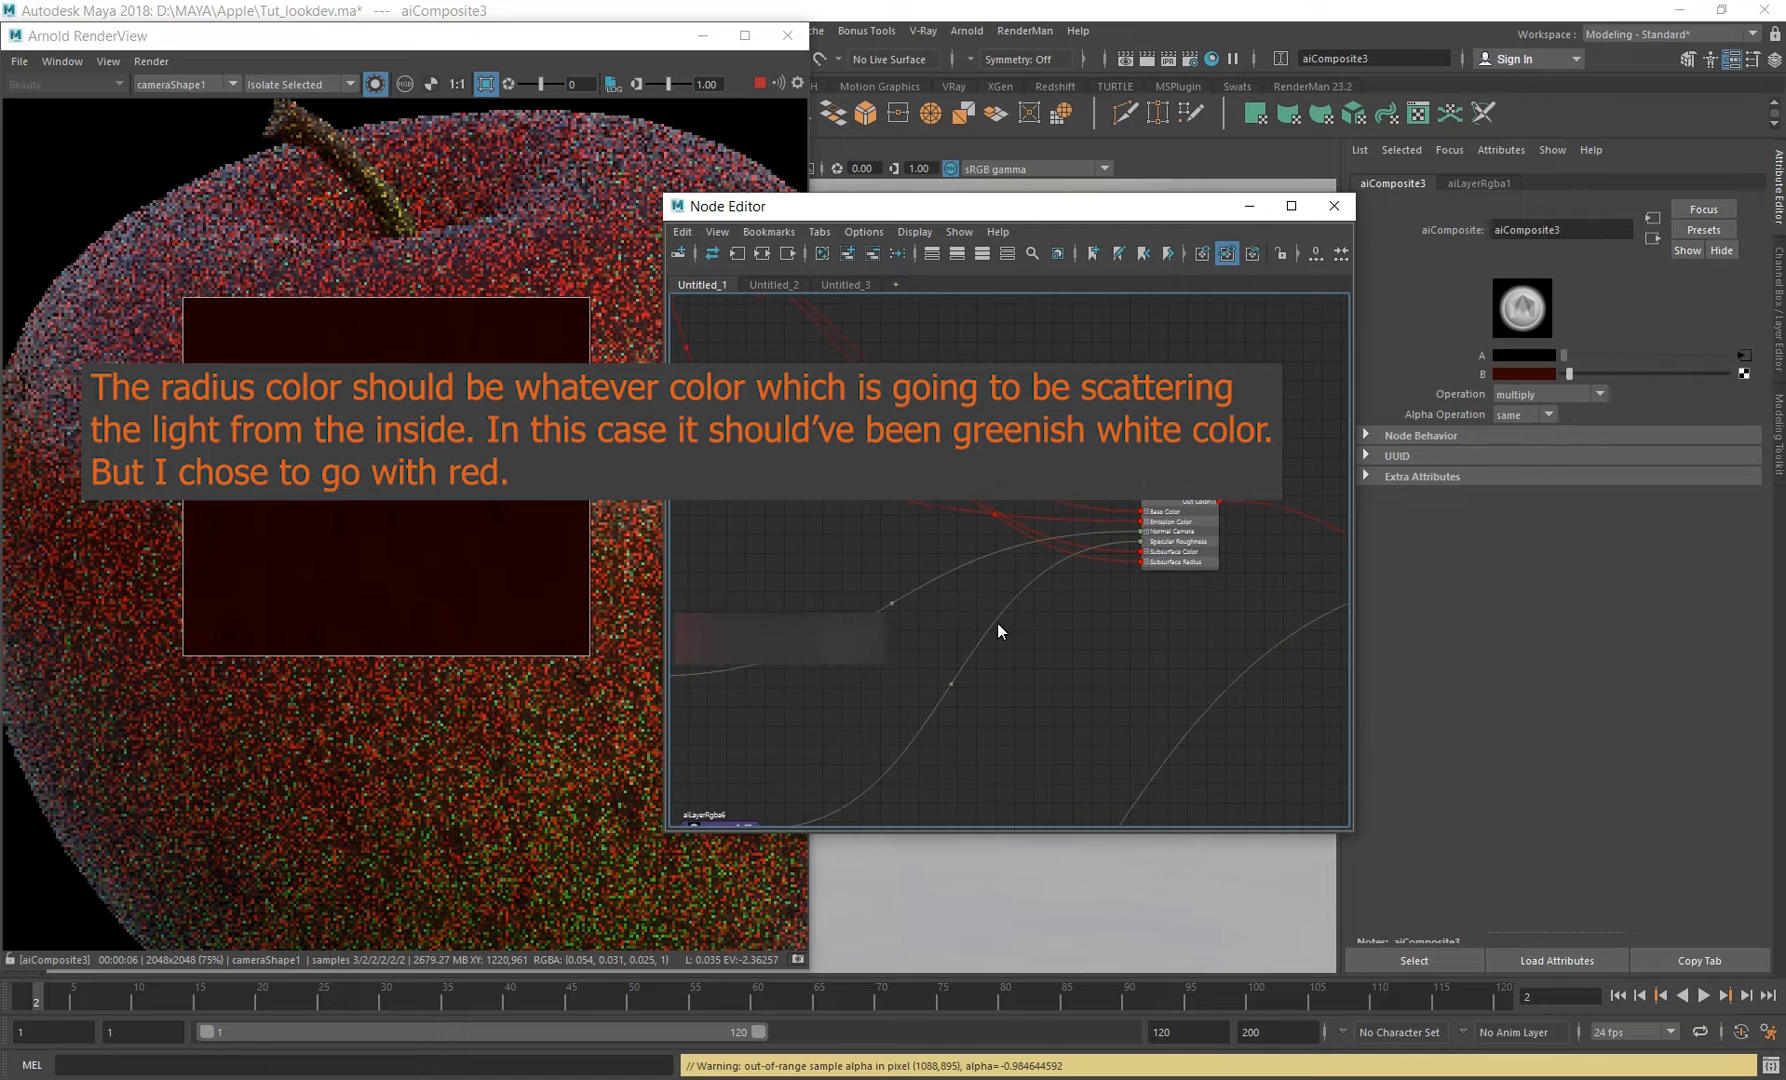
{"action": "mouse_move", "coordinate": [1066, 597]}
{"action": "middle_mouse_down", "text": "alt"}
{"action": "mouse_move", "coordinate": [960, 599]}
{"action": "mouse_move", "coordinate": [1072, 566]}
{"action": "middle_mouse_up", "text": "alt"}
{"action": "scroll", "coordinate": [1108, 600], "scroll_direction": "up", "scroll_amount": 2}
{"action": "scroll", "coordinate": [1131, 610], "scroll_direction": "up", "scroll_amount": 1}
{"action": "scroll", "coordinate": [1062, 563], "scroll_direction": "down", "scroll_amount": 3}
{"action": "middle_click_drag", "start_coordinate": [752, 495], "coordinate": [869, 520], "text": "alt"}
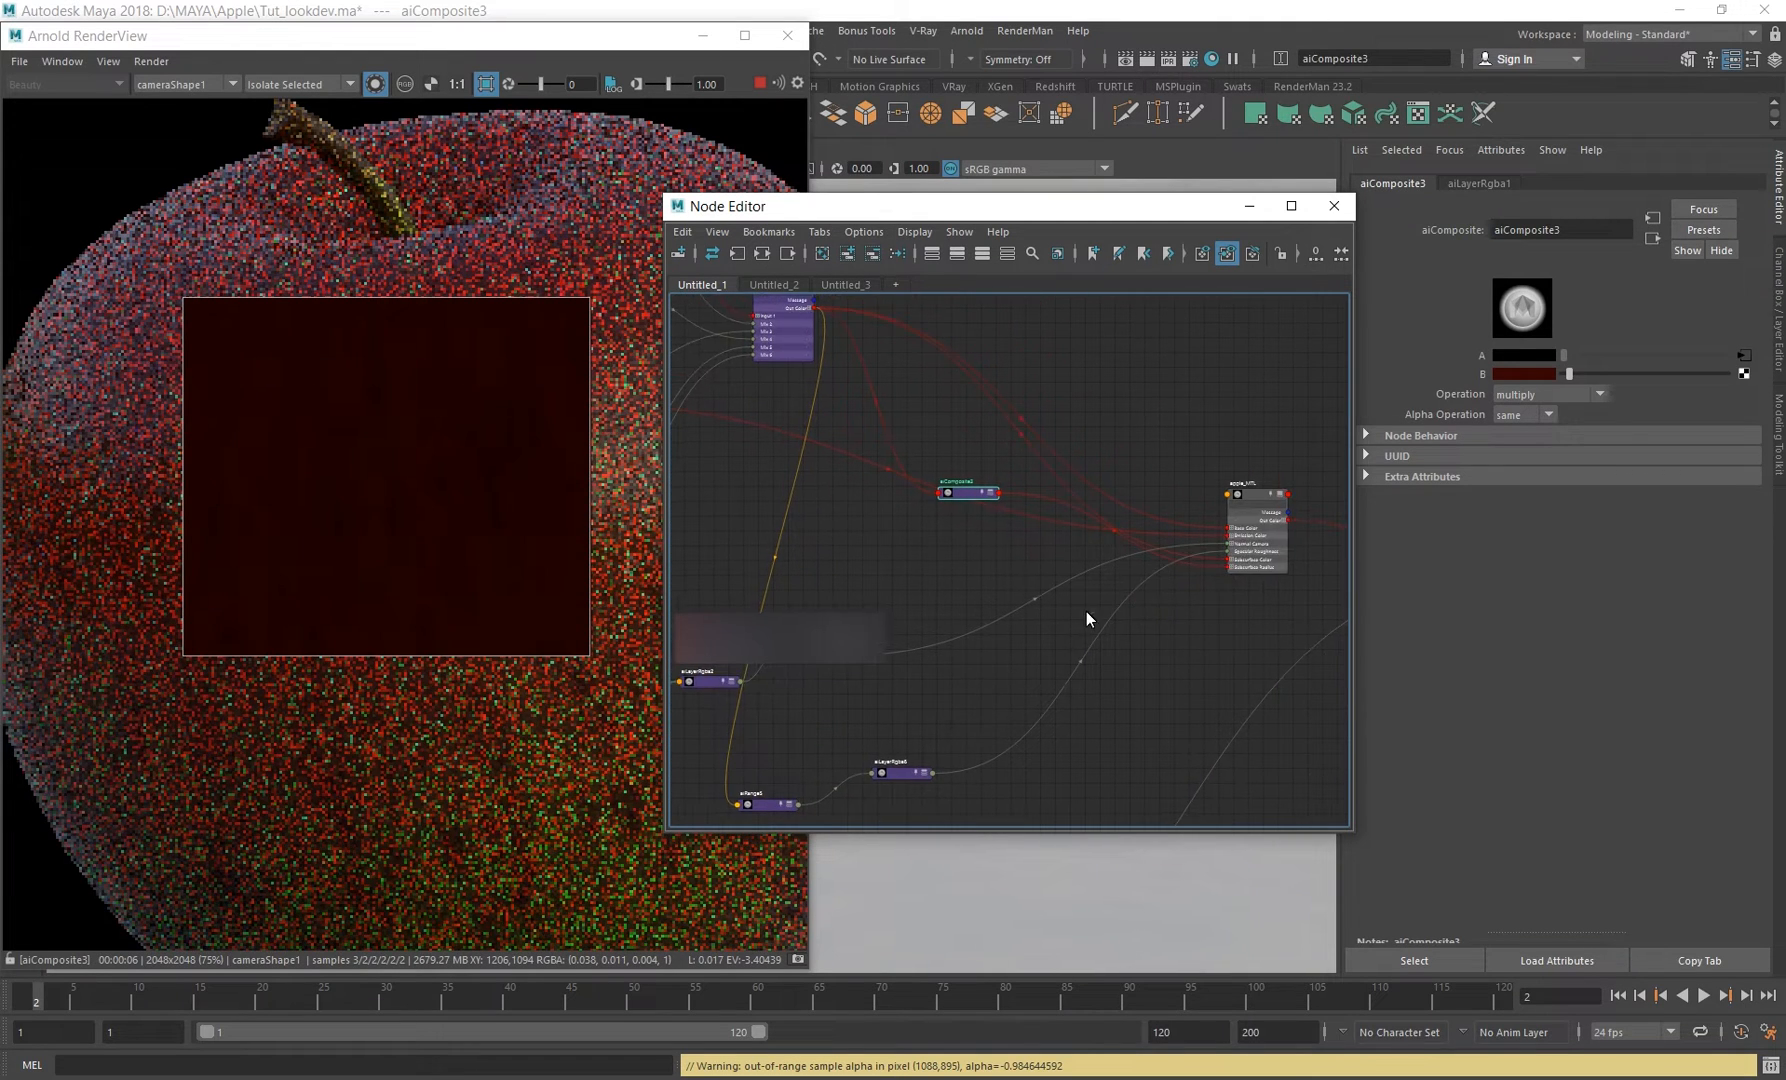
{"action": "scroll", "coordinate": [1231, 568], "scroll_direction": "up", "scroll_amount": 3}
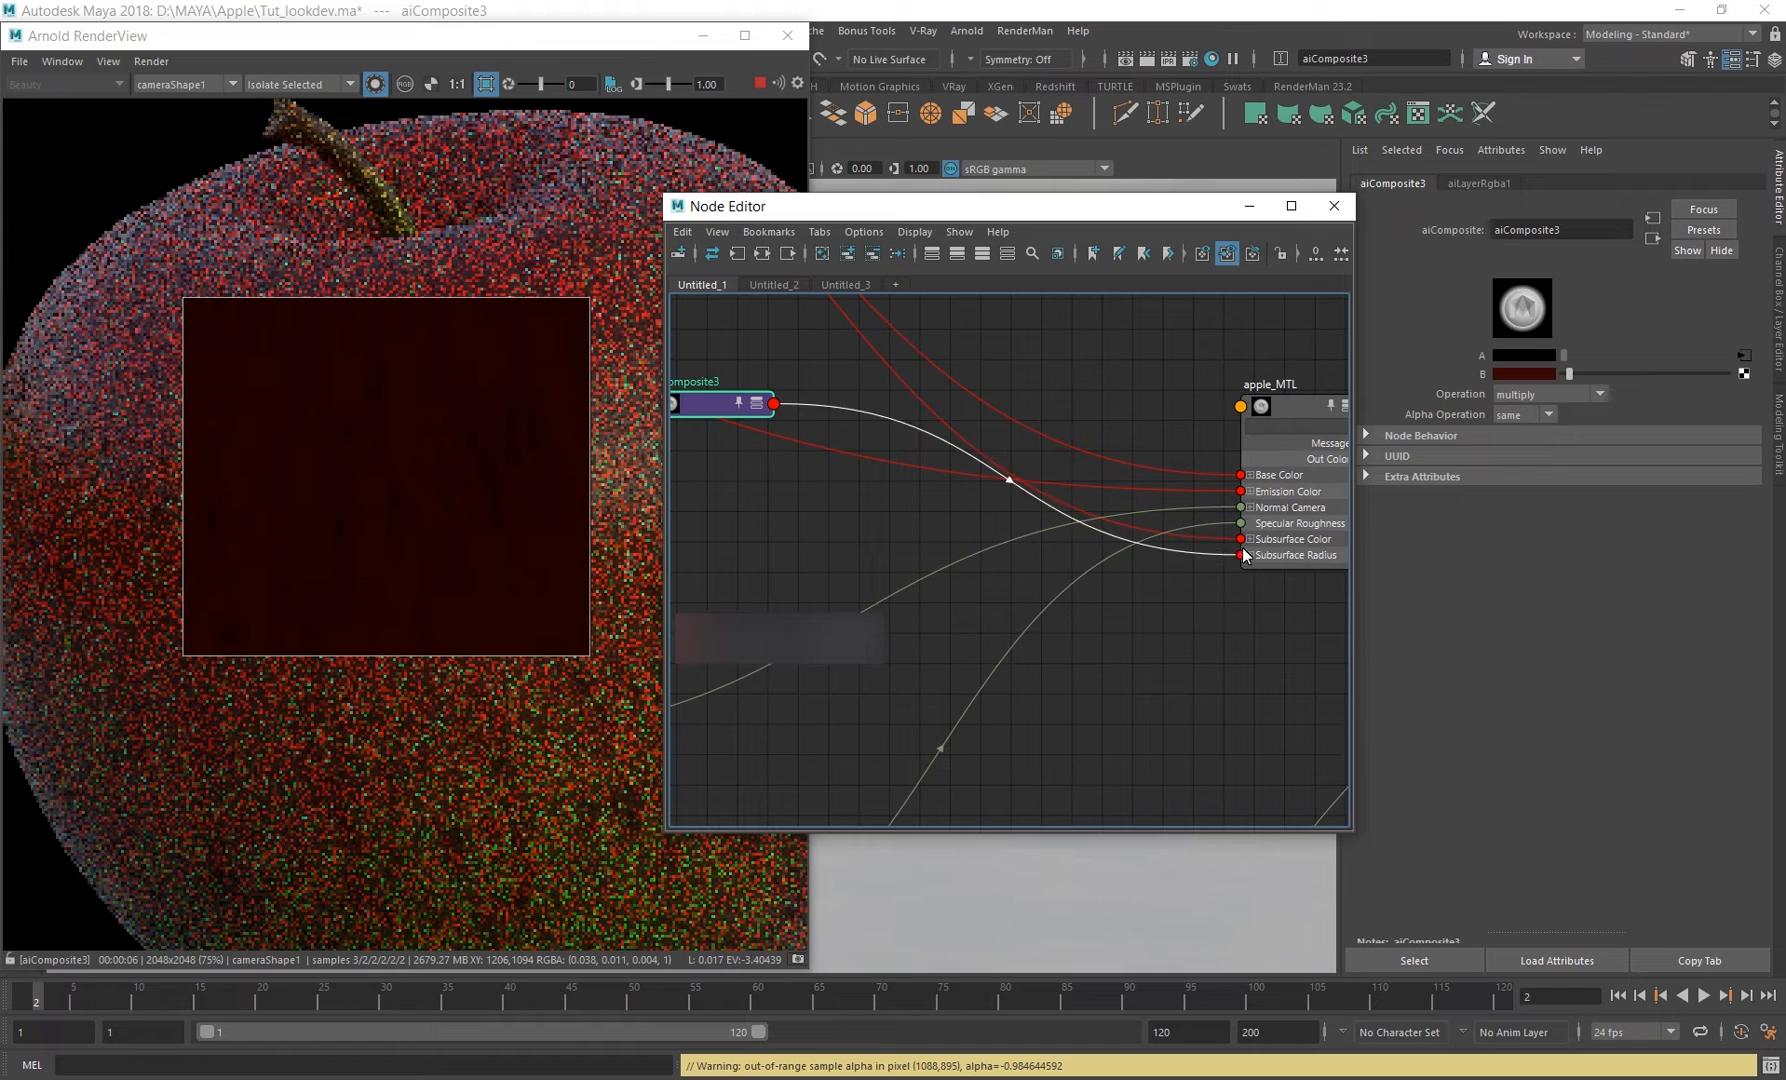
Reconnect the red output of aiLayerRgba6 to the Specular Roughness input of apple_MTL.
{"action": "middle_click_drag", "start_coordinate": [1238, 630], "coordinate": [1092, 642], "text": "alt"}
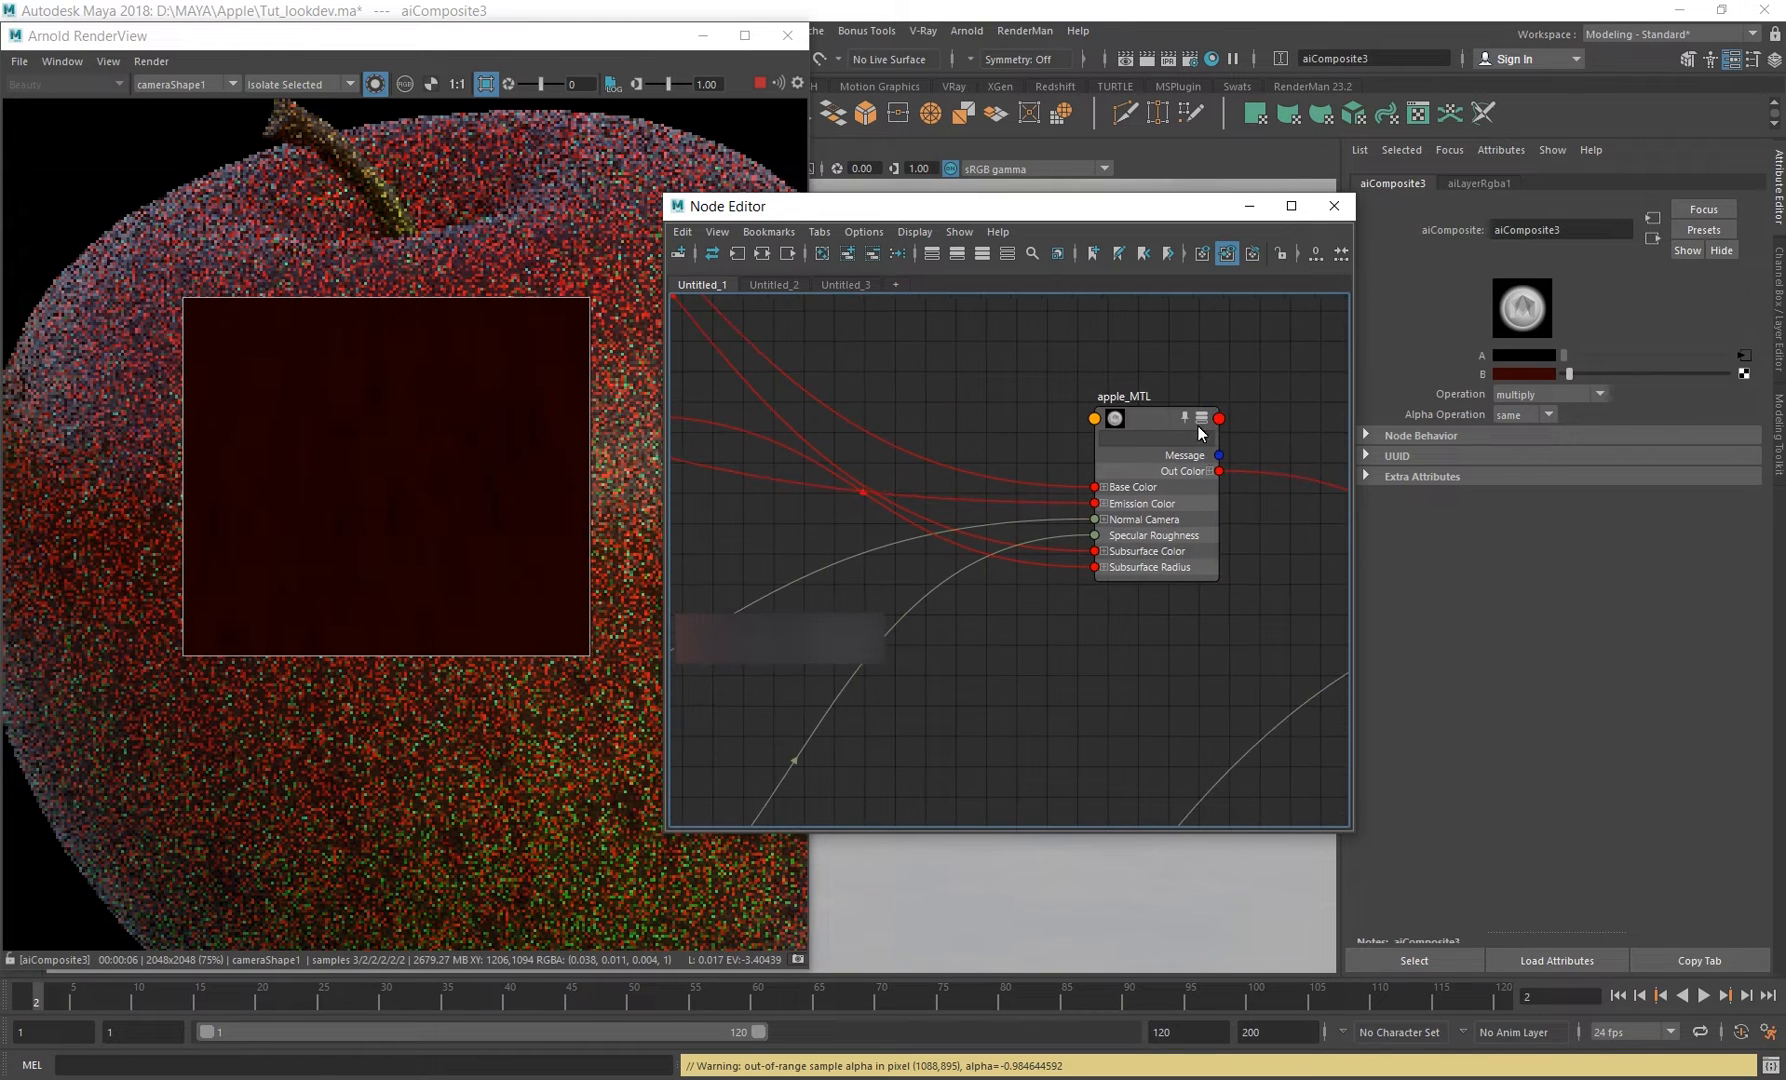
{"action": "left_click_drag", "start_coordinate": [932, 594], "coordinate": [1061, 577]}
{"action": "scroll", "coordinate": [980, 660], "scroll_direction": "down", "scroll_amount": 2}
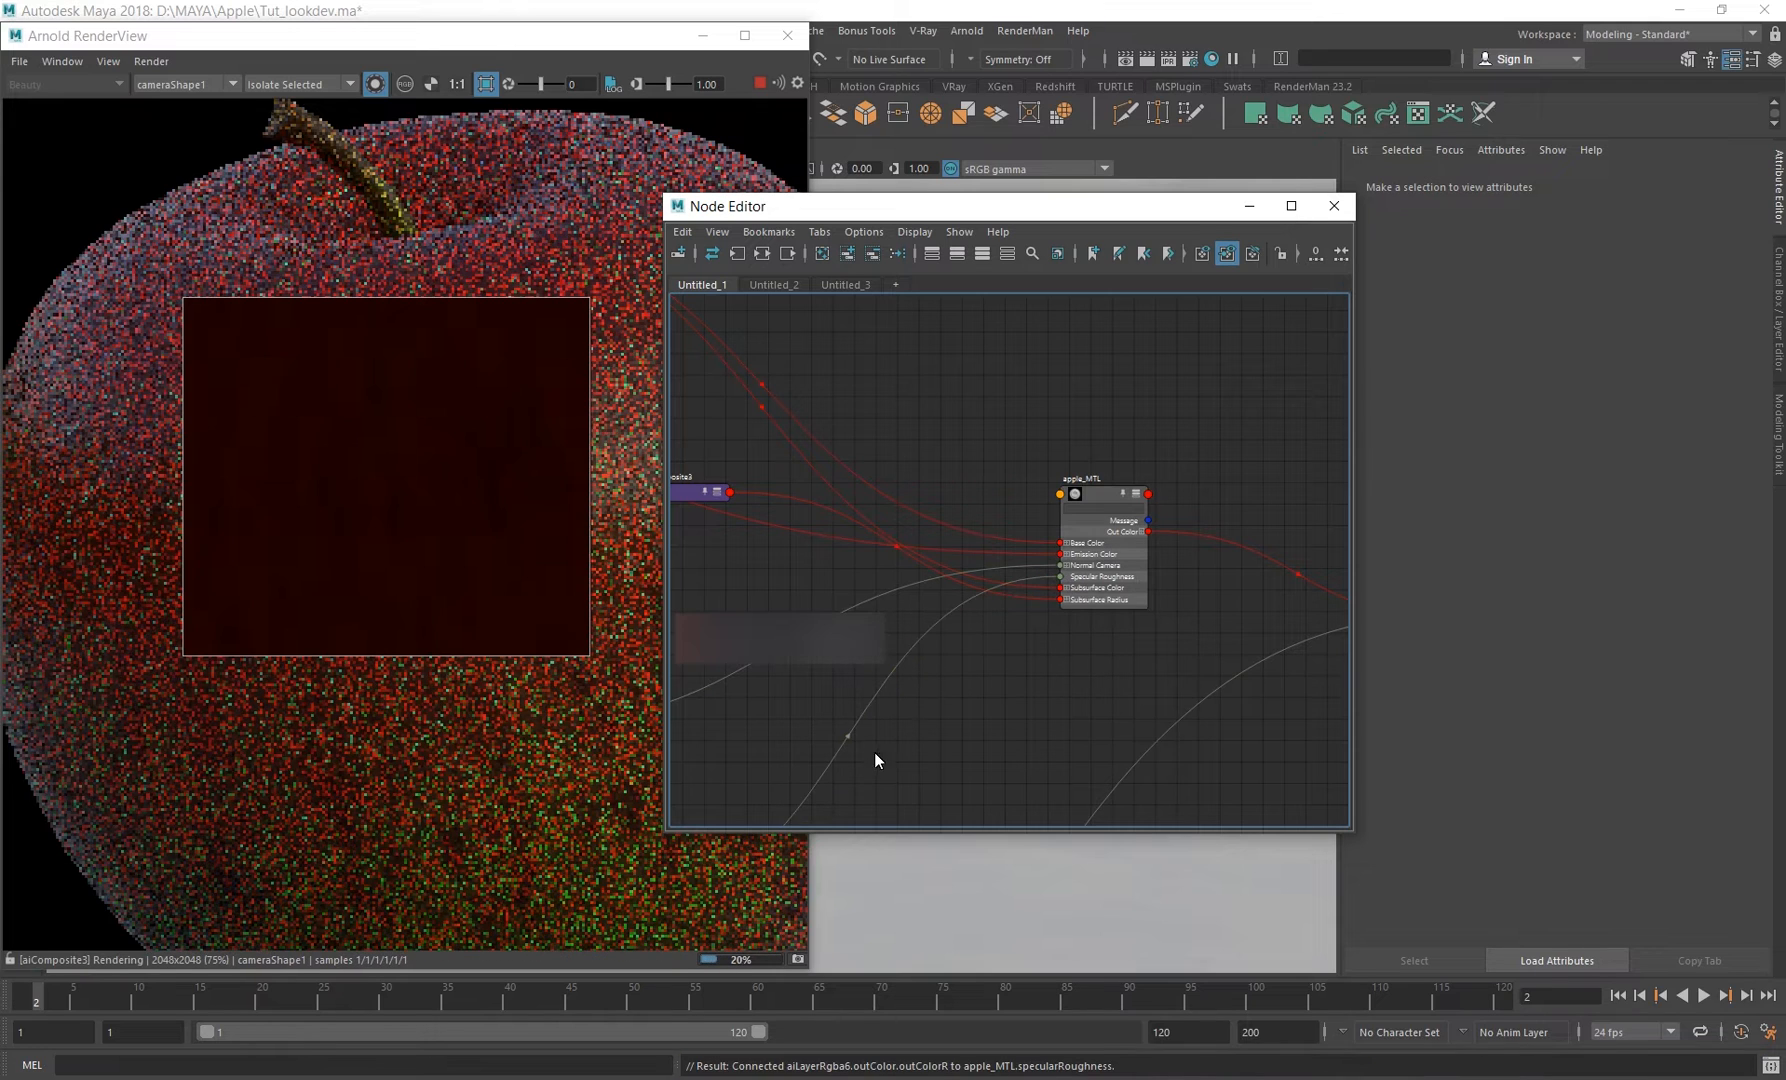
Find aiLayerRgba1 in the wider network and preview its isolated colour output.
{"action": "scroll", "coordinate": [840, 718], "scroll_direction": "down", "scroll_amount": 3}
{"action": "middle_click_drag", "start_coordinate": [860, 738], "coordinate": [1094, 650], "text": "alt"}
{"action": "left_click", "coordinate": [963, 363]}
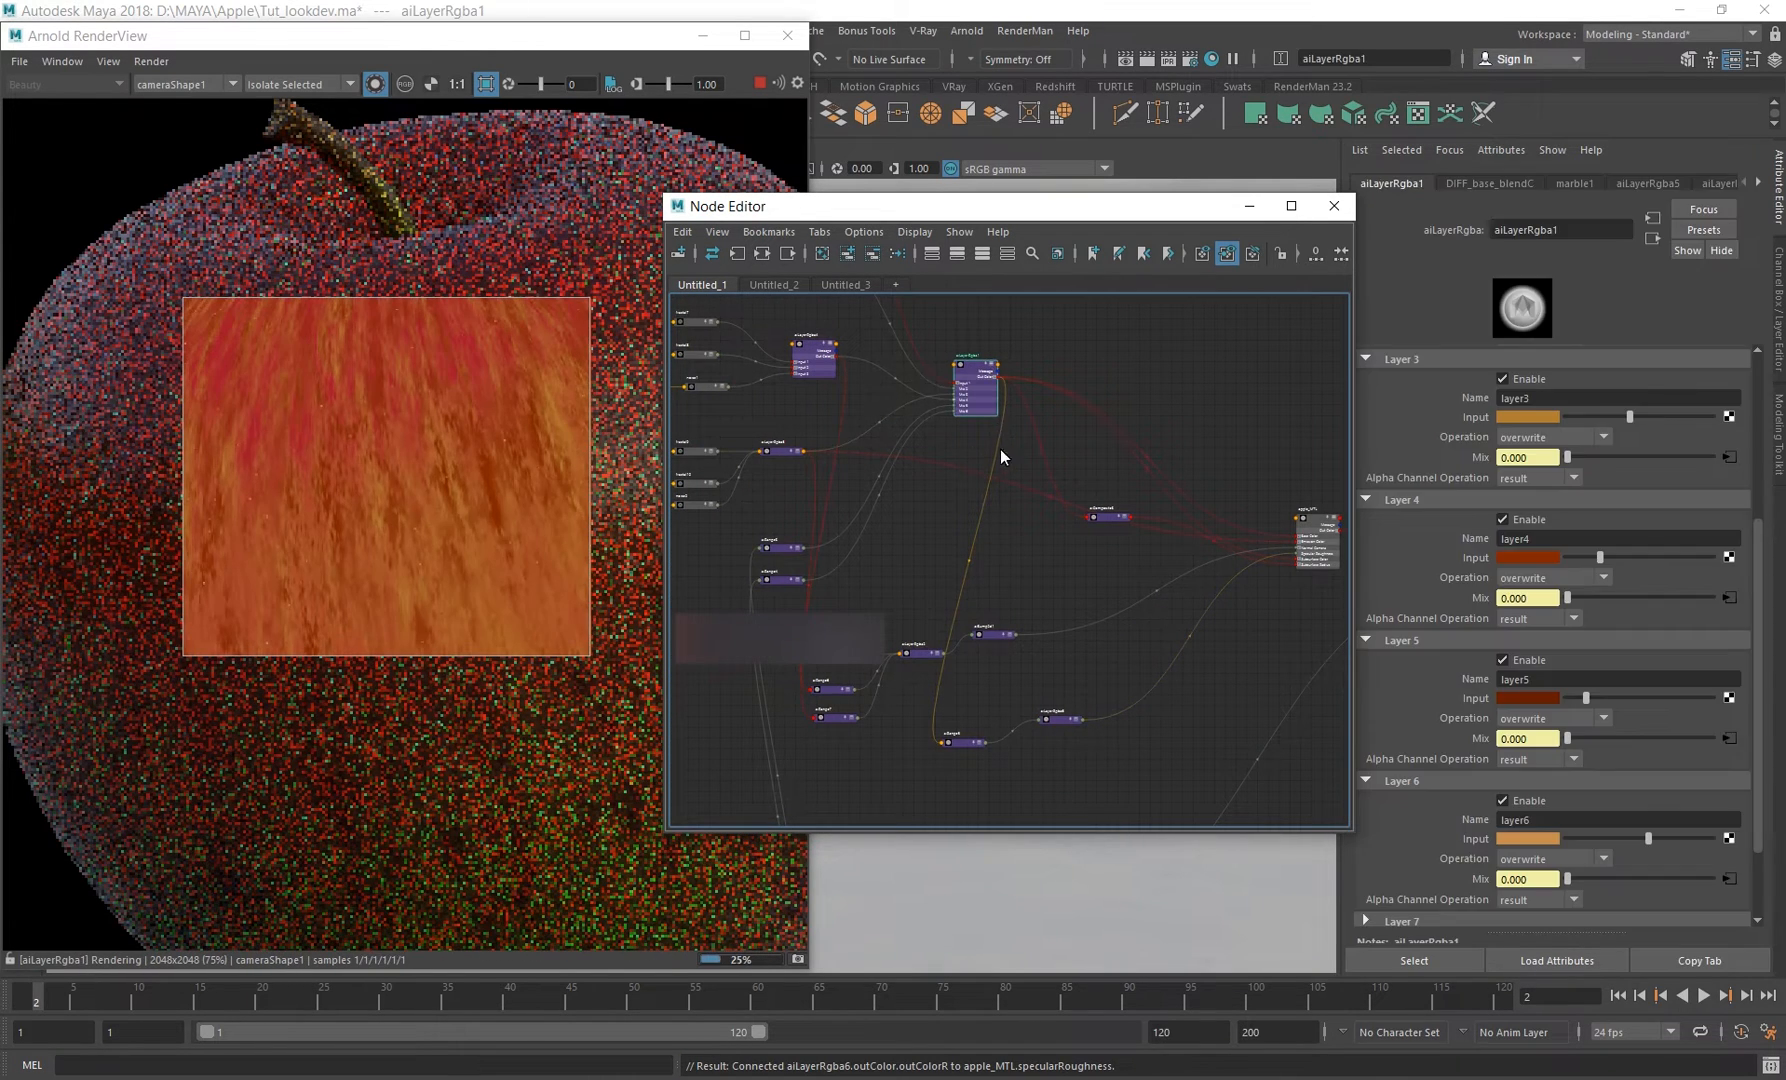
Preview the isolated aiRange5 output and move the node closer to aiLayerRgba6.
{"action": "scroll", "coordinate": [982, 744], "scroll_direction": "up", "scroll_amount": 5}
{"action": "left_click", "coordinate": [921, 736]}
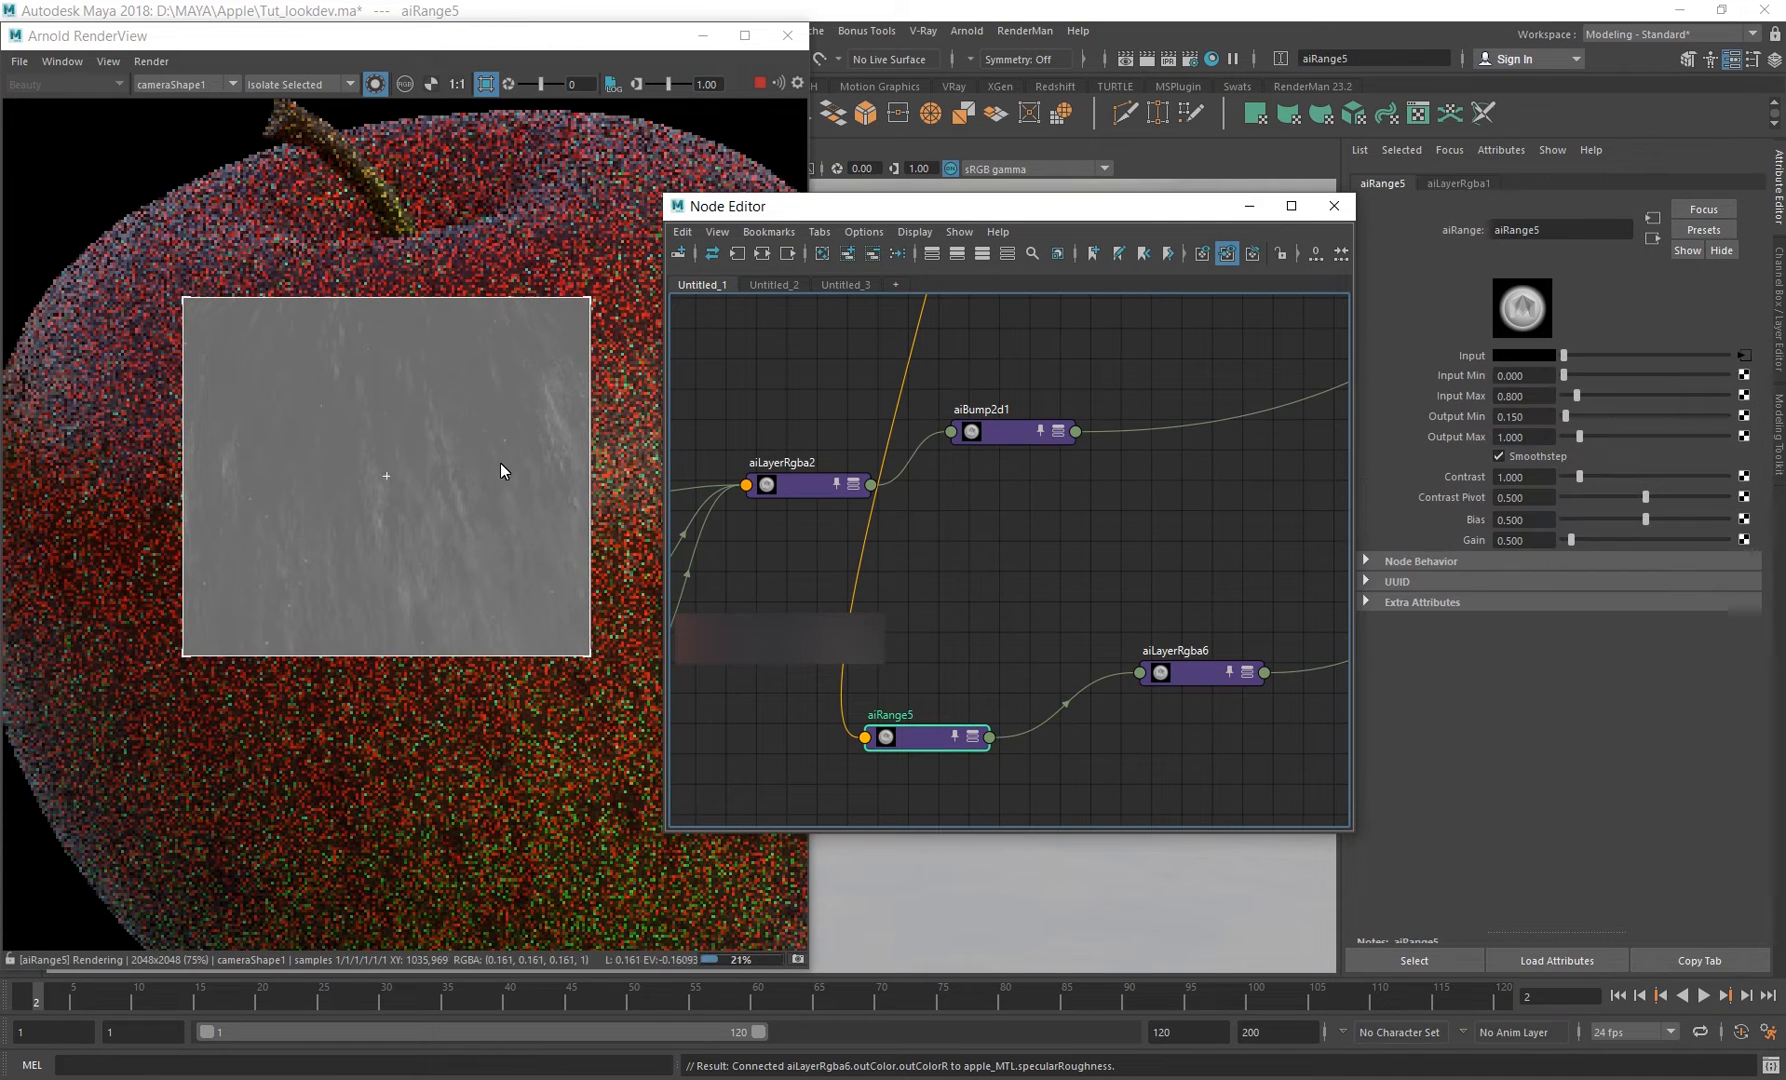
{"action": "middle_click_drag", "start_coordinate": [1018, 603], "coordinate": [1011, 503], "text": "alt"}
{"action": "left_click_drag", "start_coordinate": [912, 634], "coordinate": [962, 542]}
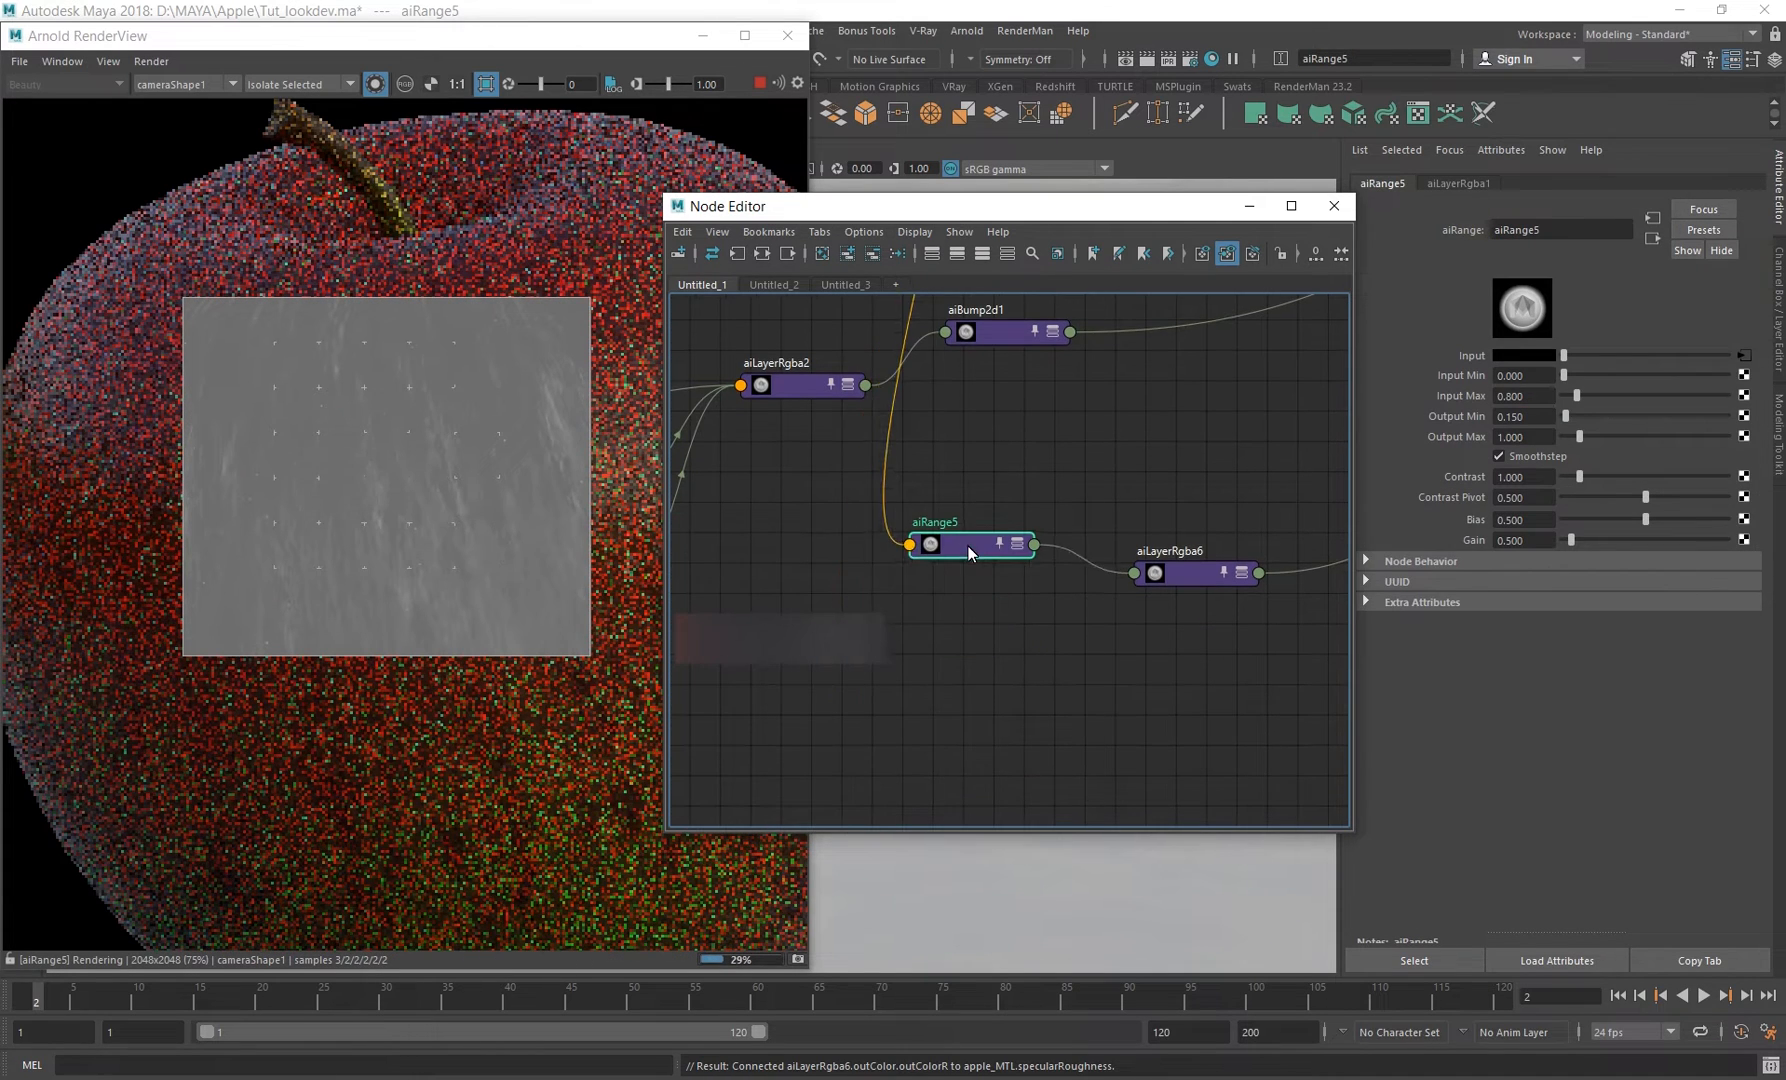
Isolate aiLayerRgba1 again, inspect its separate colour outputs, and show only the green channel in the render.
{"action": "scroll", "coordinate": [961, 555], "scroll_direction": "down", "scroll_amount": 5}
{"action": "scroll", "coordinate": [995, 465], "scroll_direction": "up", "scroll_amount": 3}
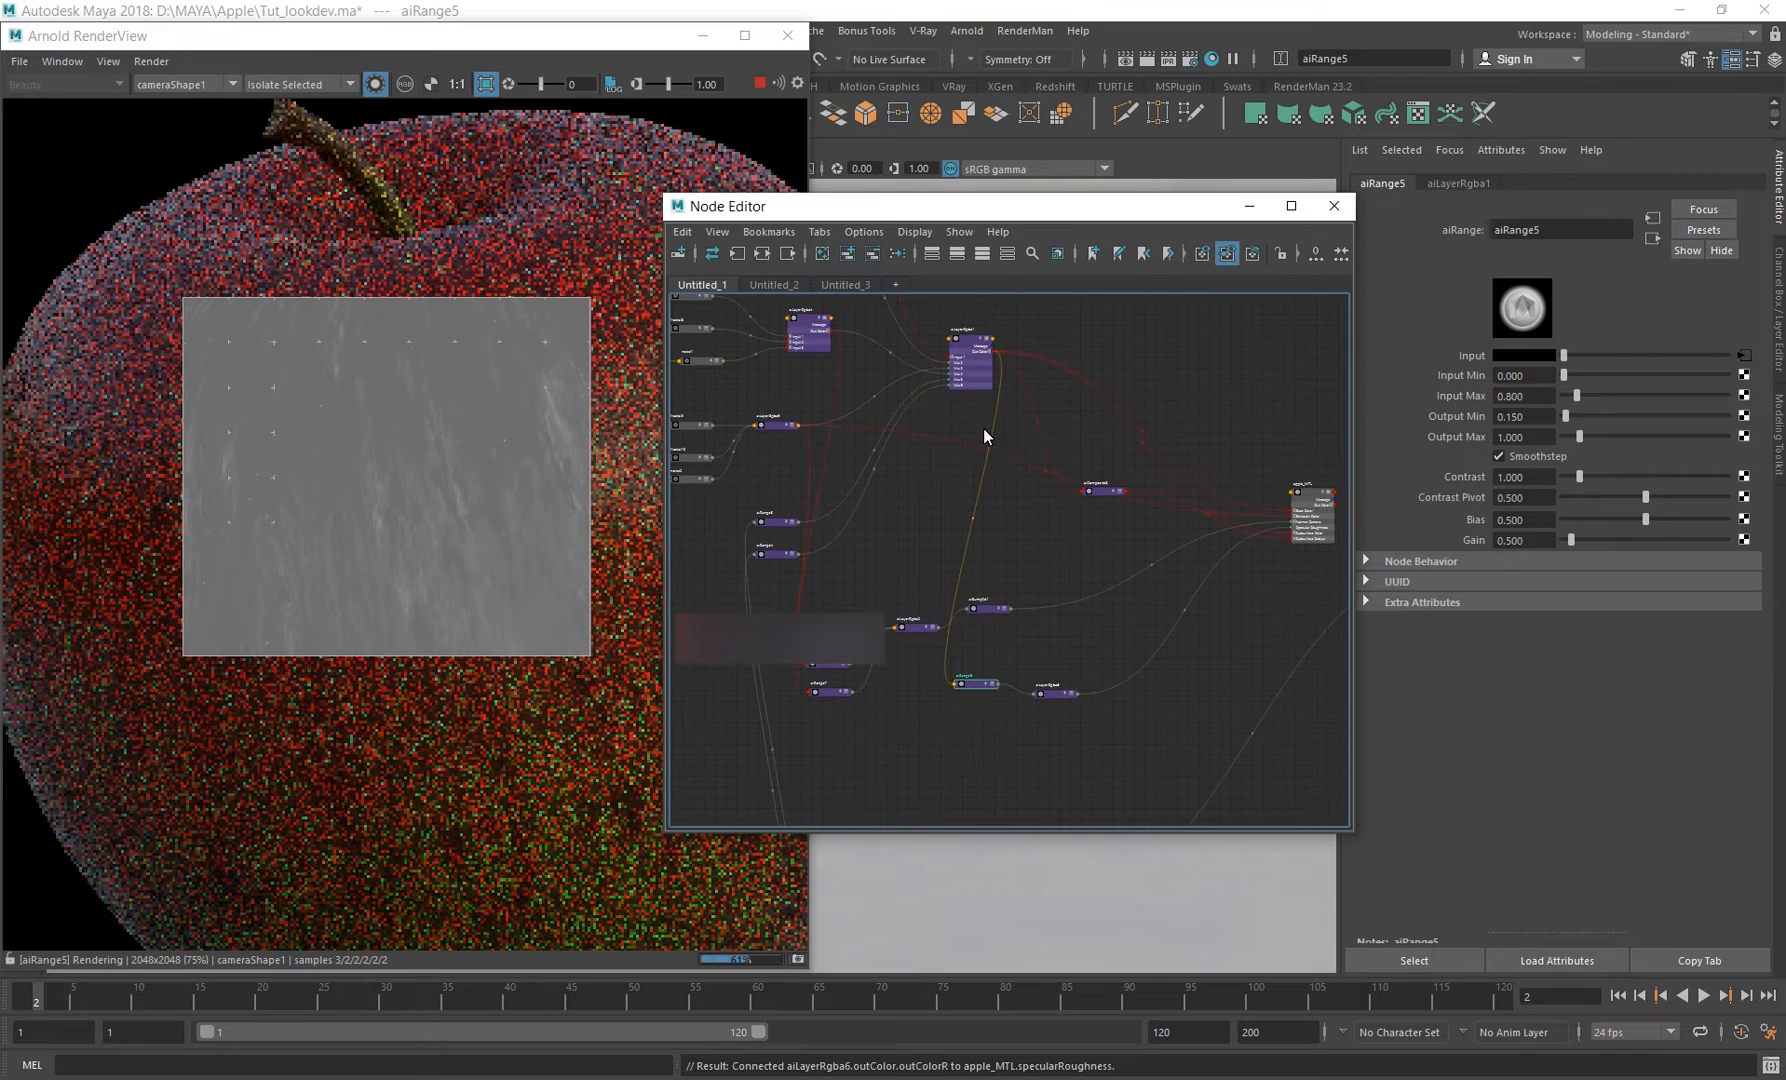
{"action": "left_click", "coordinate": [980, 382]}
{"action": "scroll", "coordinate": [980, 387], "scroll_direction": "up", "scroll_amount": 4}
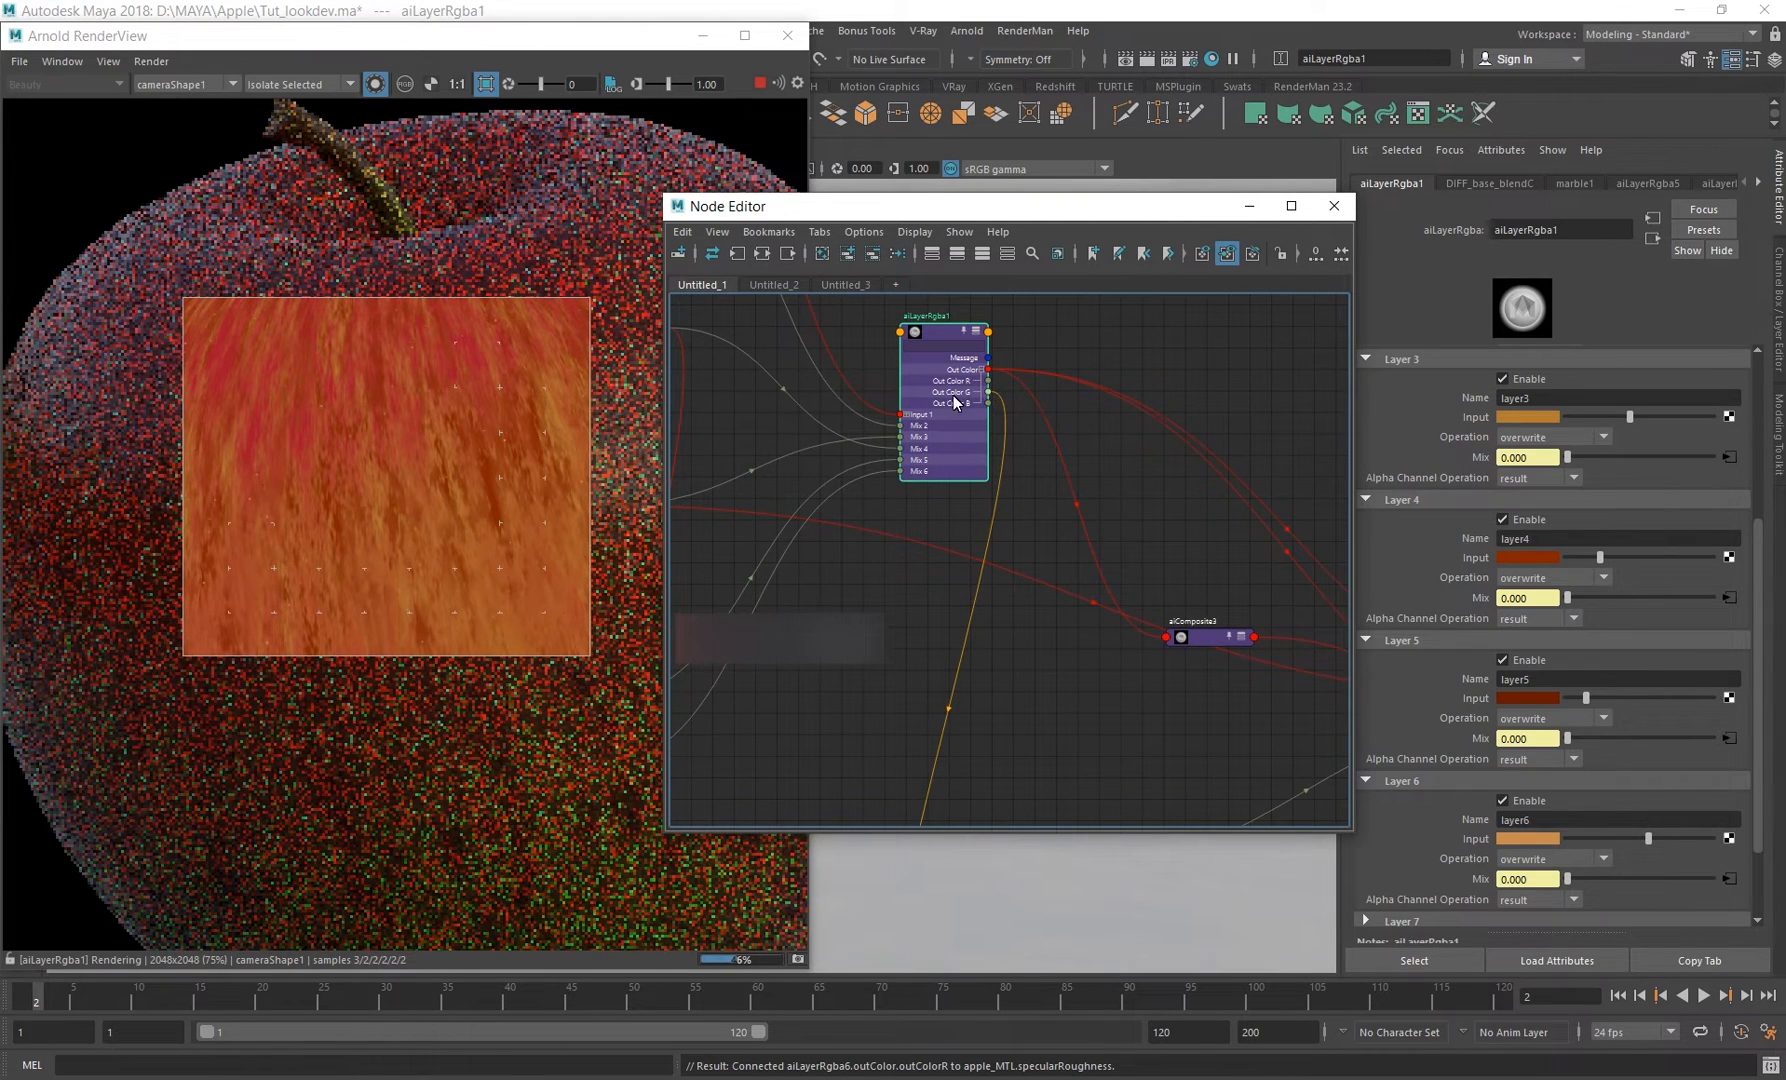
{"action": "scroll", "coordinate": [955, 395], "scroll_direction": "up", "scroll_amount": 2}
{"action": "left_click_drag", "start_coordinate": [452, 454], "coordinate": [449, 486]}
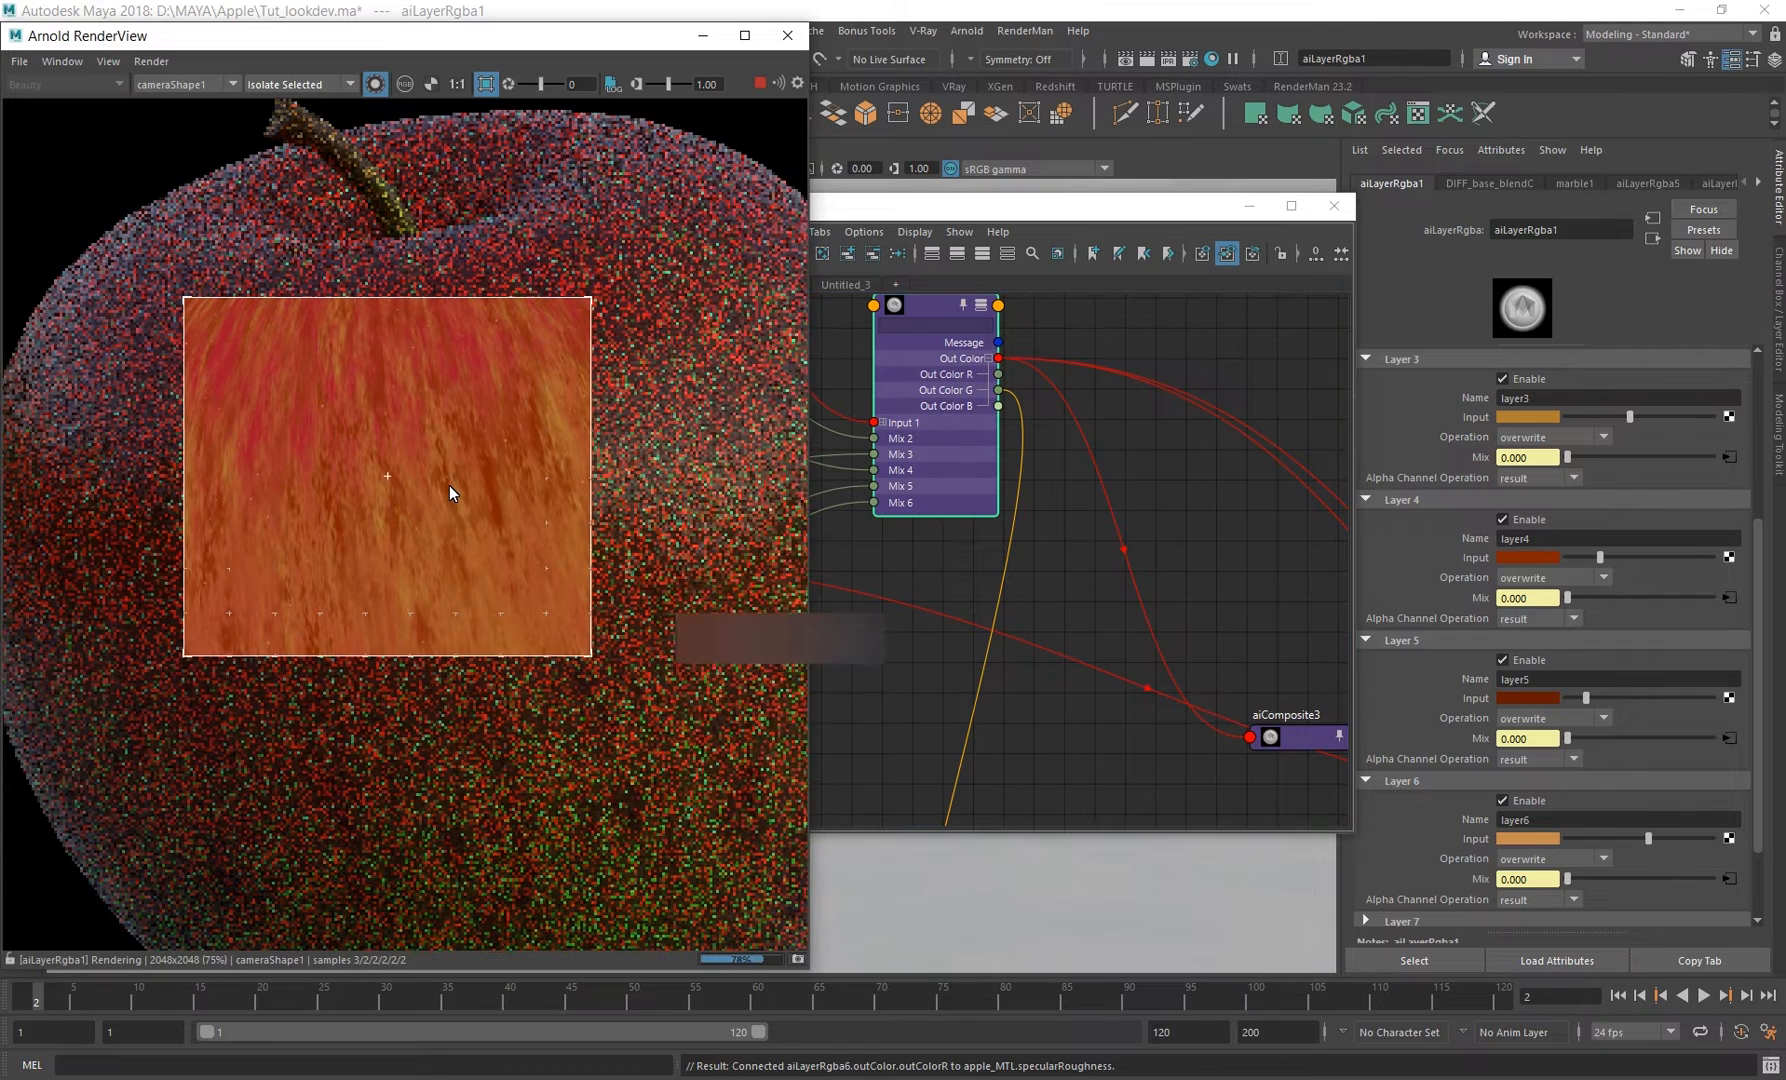
{"action": "key", "text": "g"}
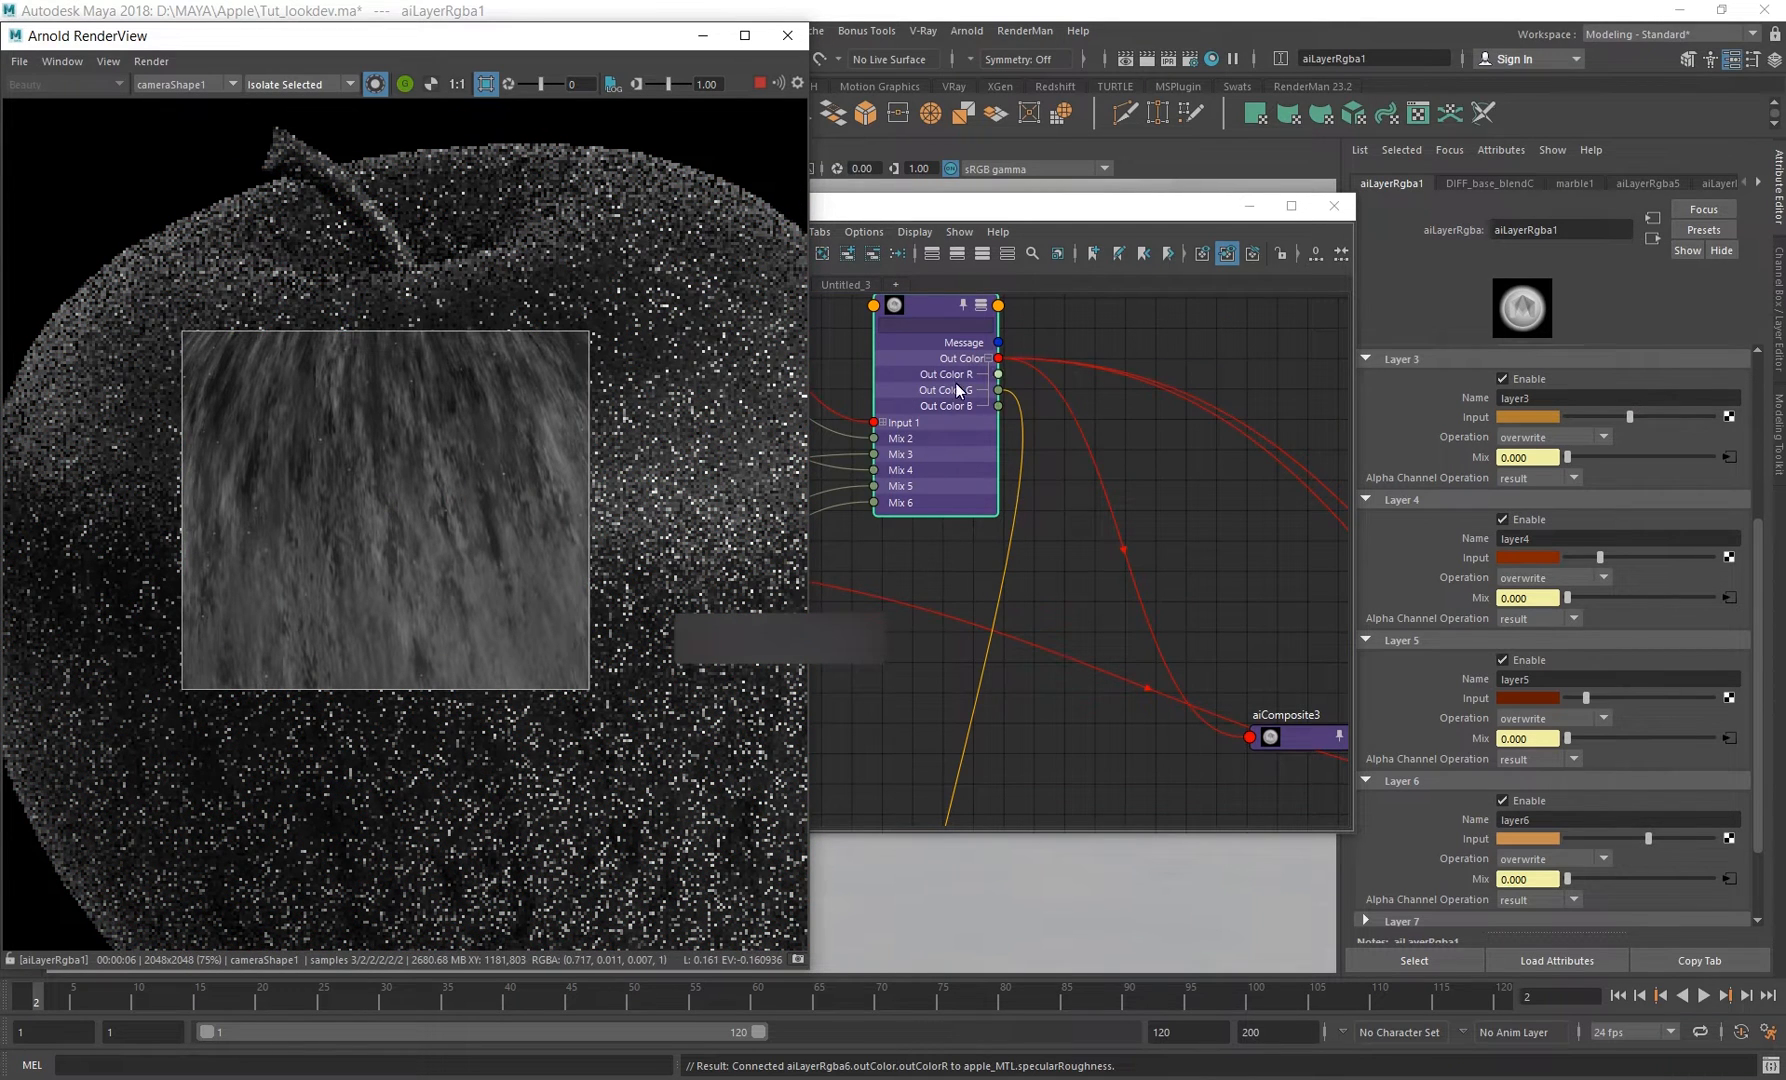
Check the green-channel streaks against the Out Color G link of aiLayerRgba1, and restore the full-colour render display.
{"action": "middle_click_drag", "start_coordinate": [927, 371], "coordinate": [954, 437], "text": "alt"}
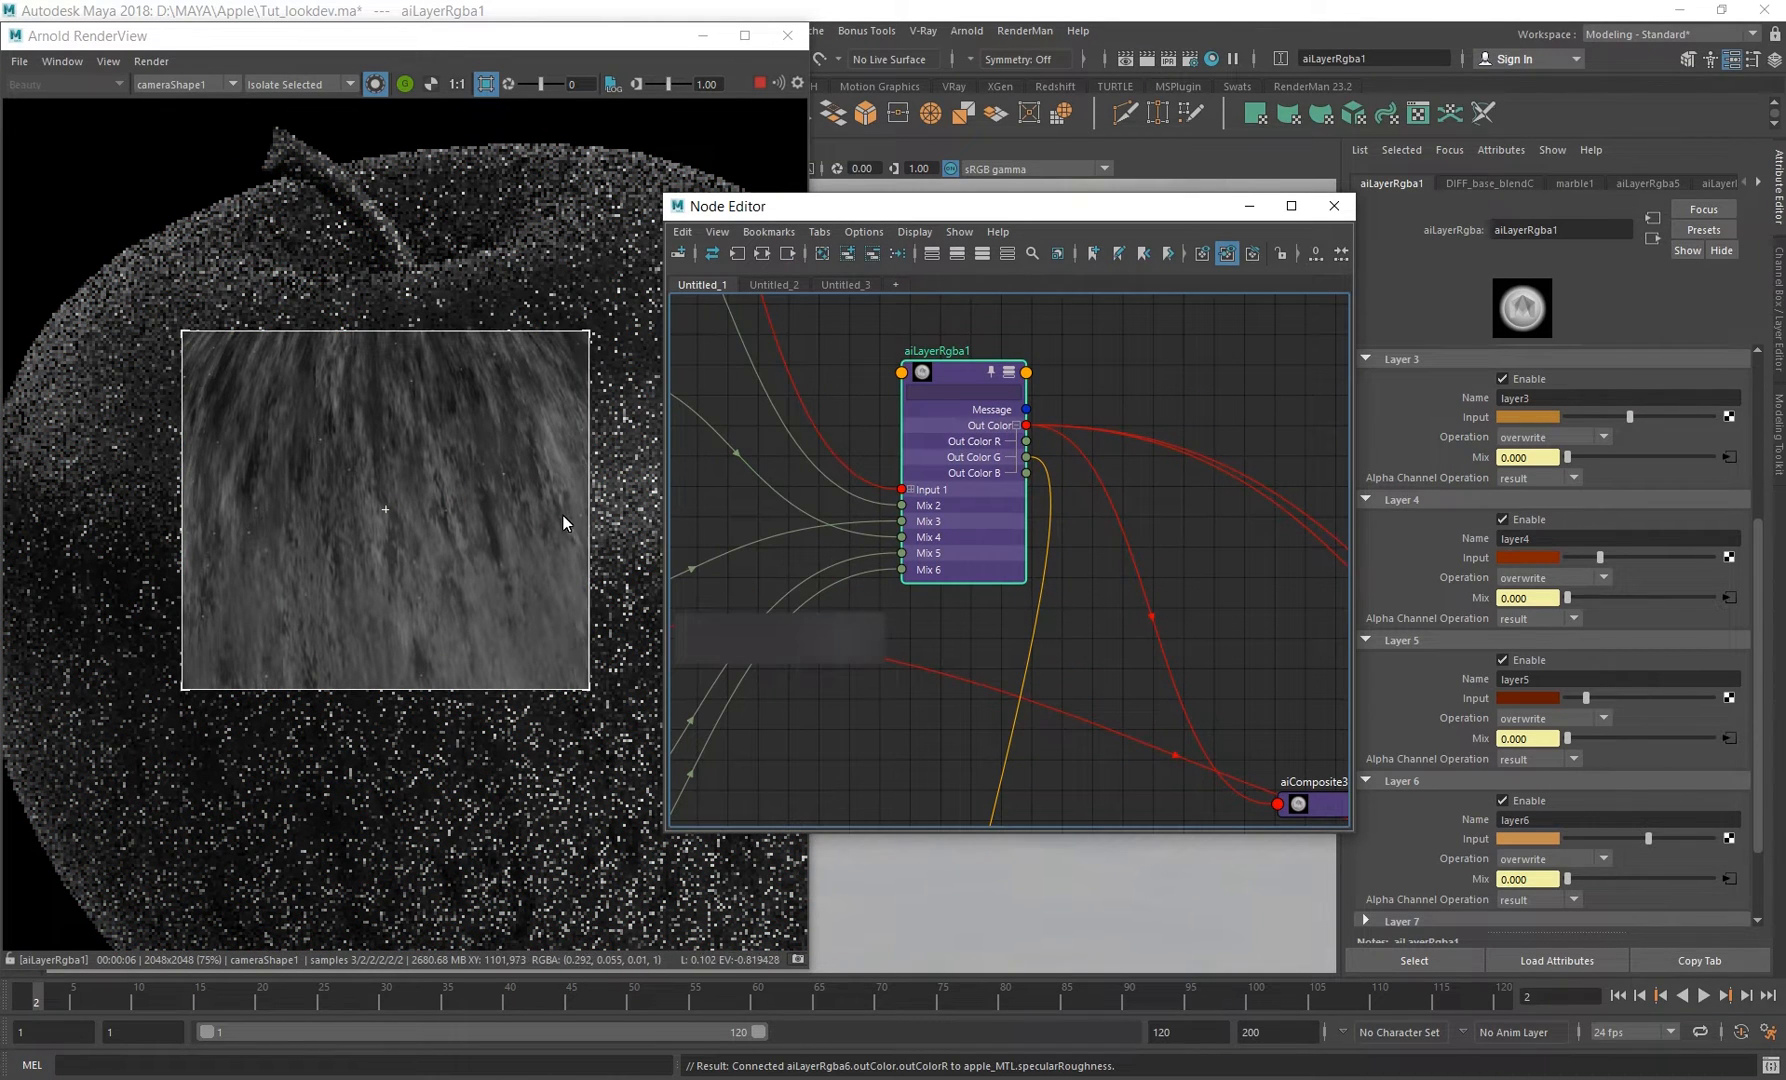
{"action": "left_click", "coordinate": [518, 506]}
{"action": "key", "text": "g"}
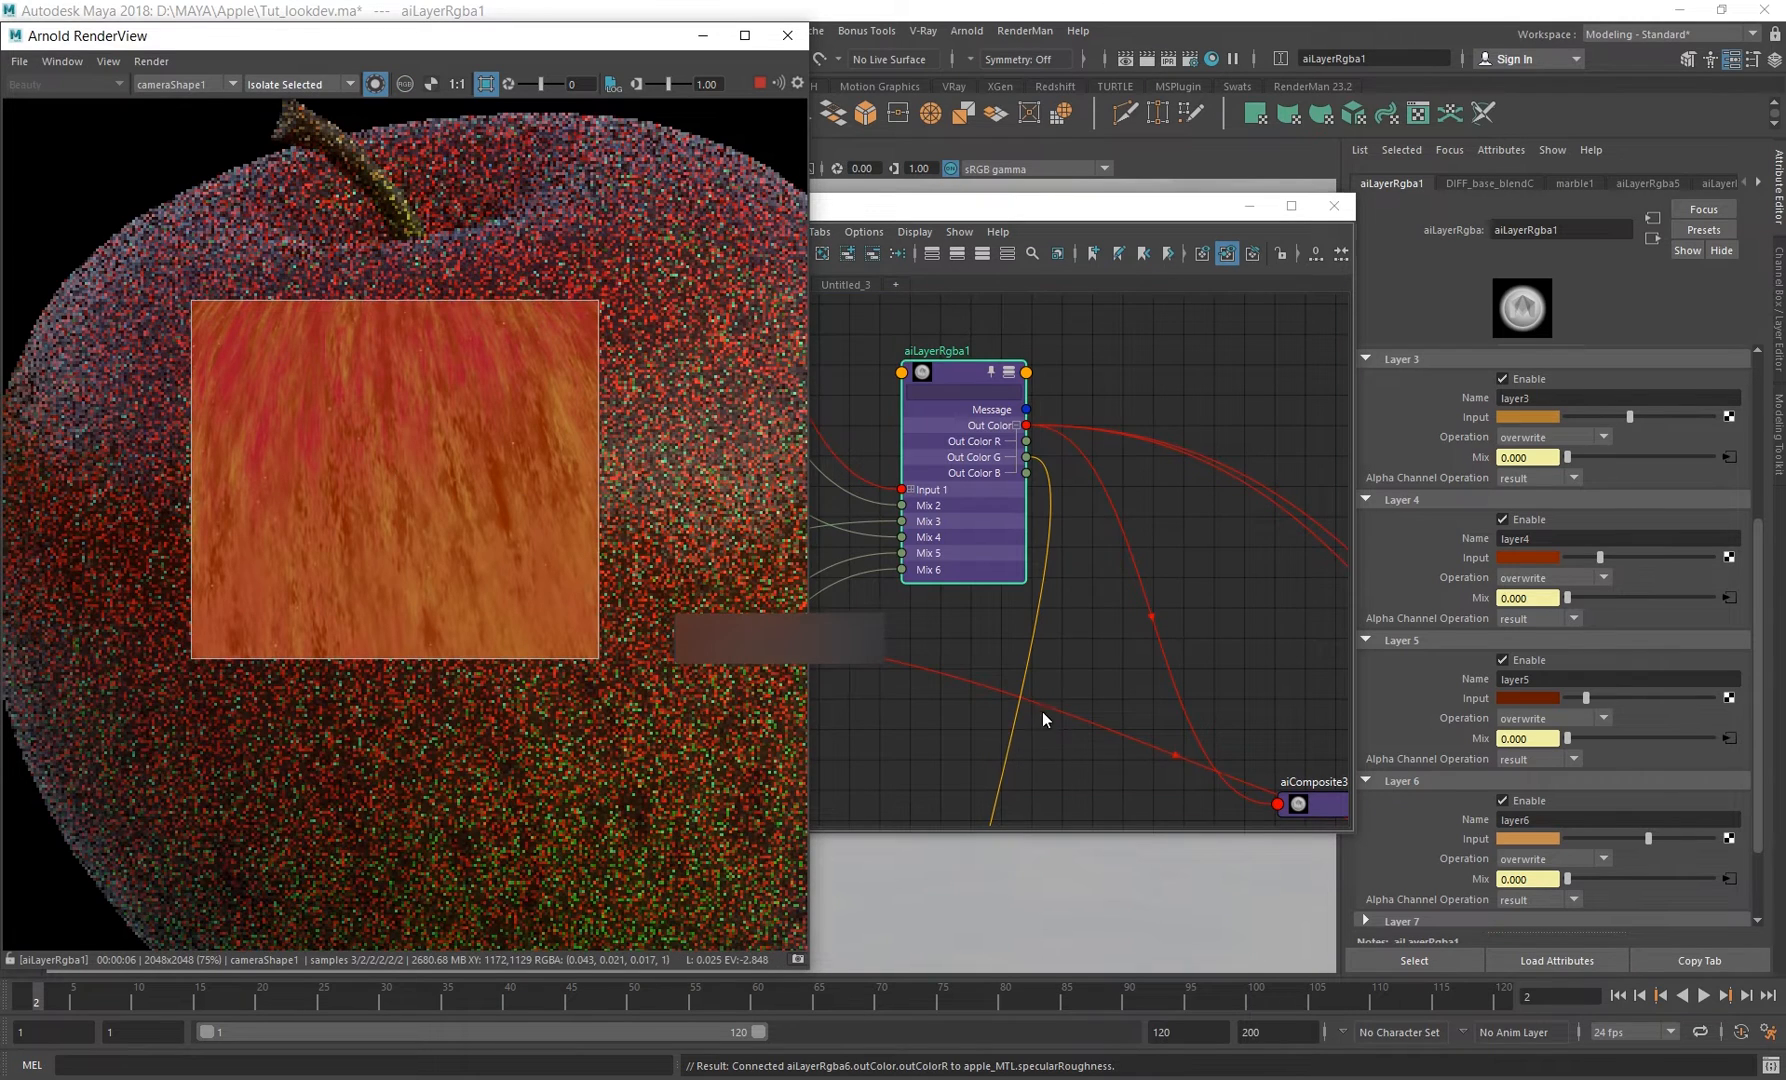
Follow the green output of aiLayerRgba1 downstream, previewing the isolated results of aiRange5 and aiLayerRgba6.
{"action": "middle_click_drag", "start_coordinate": [1042, 712], "coordinate": [952, 546], "text": "alt"}
{"action": "scroll", "coordinate": [952, 546], "scroll_direction": "down", "scroll_amount": 1}
{"action": "scroll", "coordinate": [1090, 680], "scroll_direction": "down", "scroll_amount": 1}
{"action": "middle_click_drag", "start_coordinate": [1090, 680], "coordinate": [1076, 466], "text": "alt"}
{"action": "scroll", "coordinate": [985, 574], "scroll_direction": "up", "scroll_amount": 2}
{"action": "left_click", "coordinate": [991, 578]}
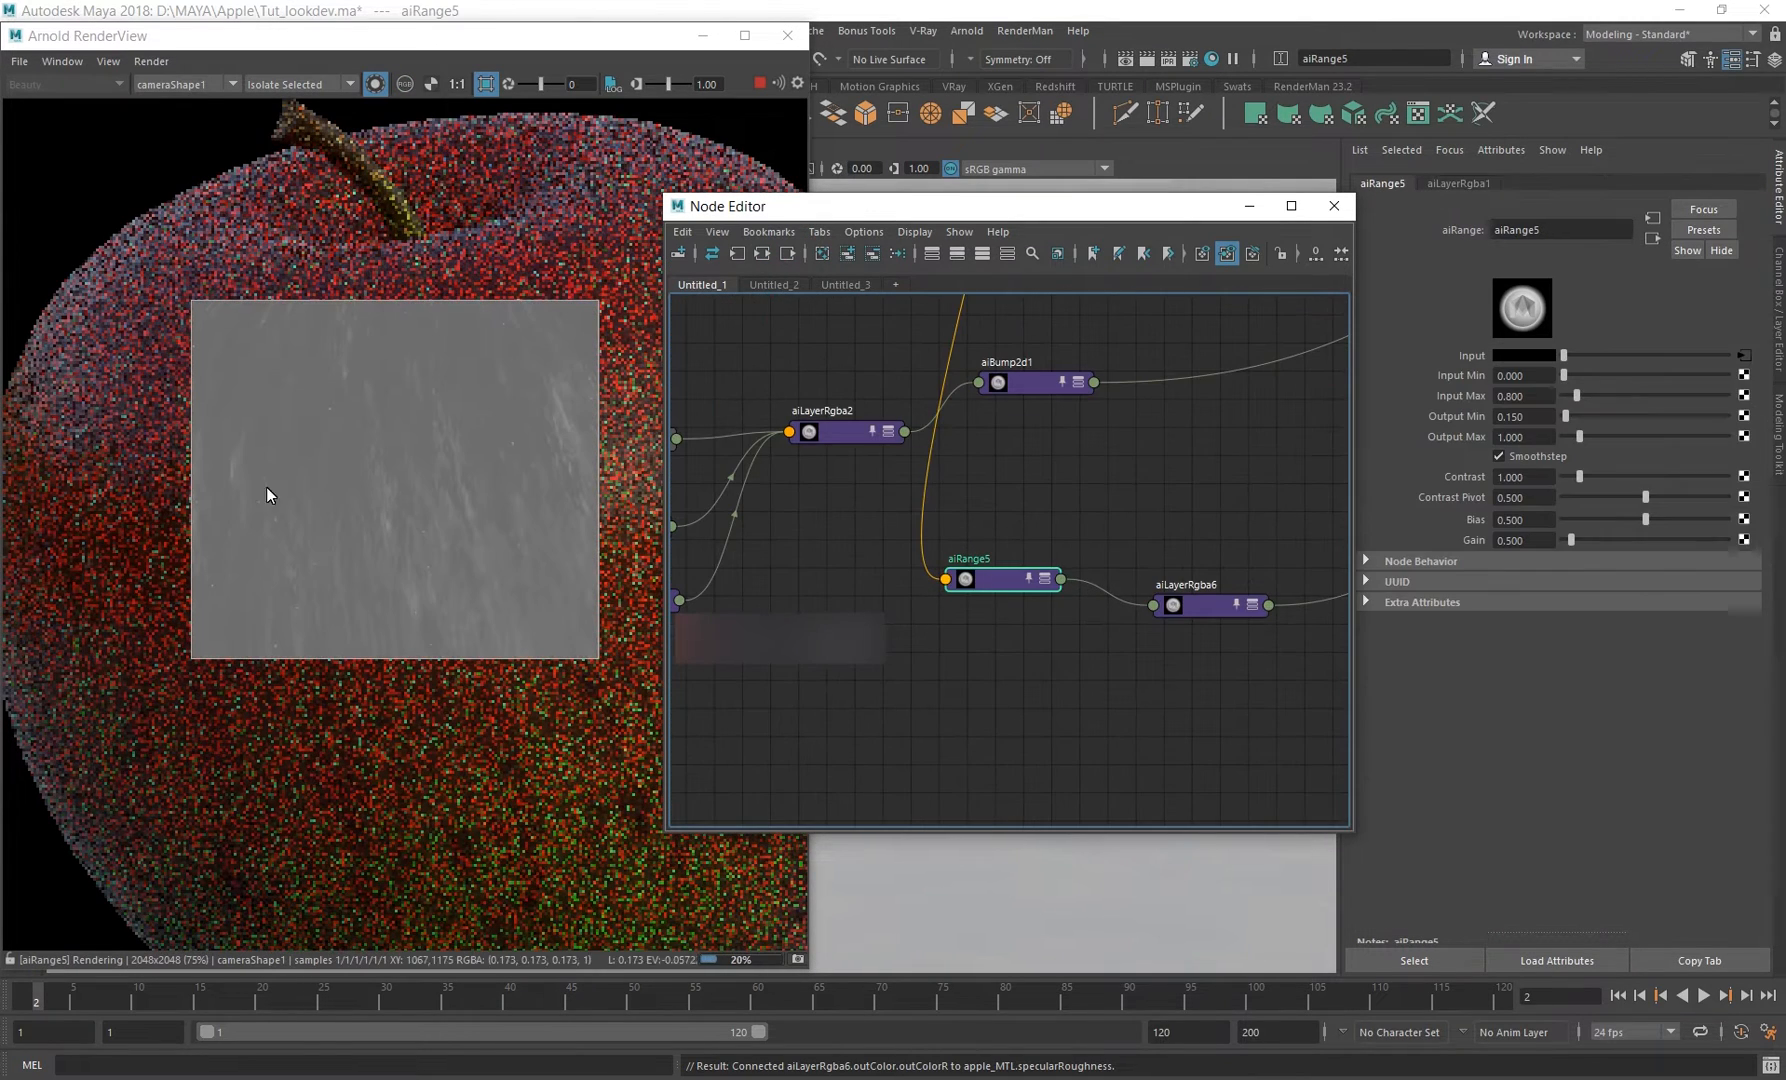
{"action": "middle_click_drag", "start_coordinate": [1101, 681], "coordinate": [938, 719], "text": "alt"}
{"action": "left_click", "coordinate": [1091, 630]}
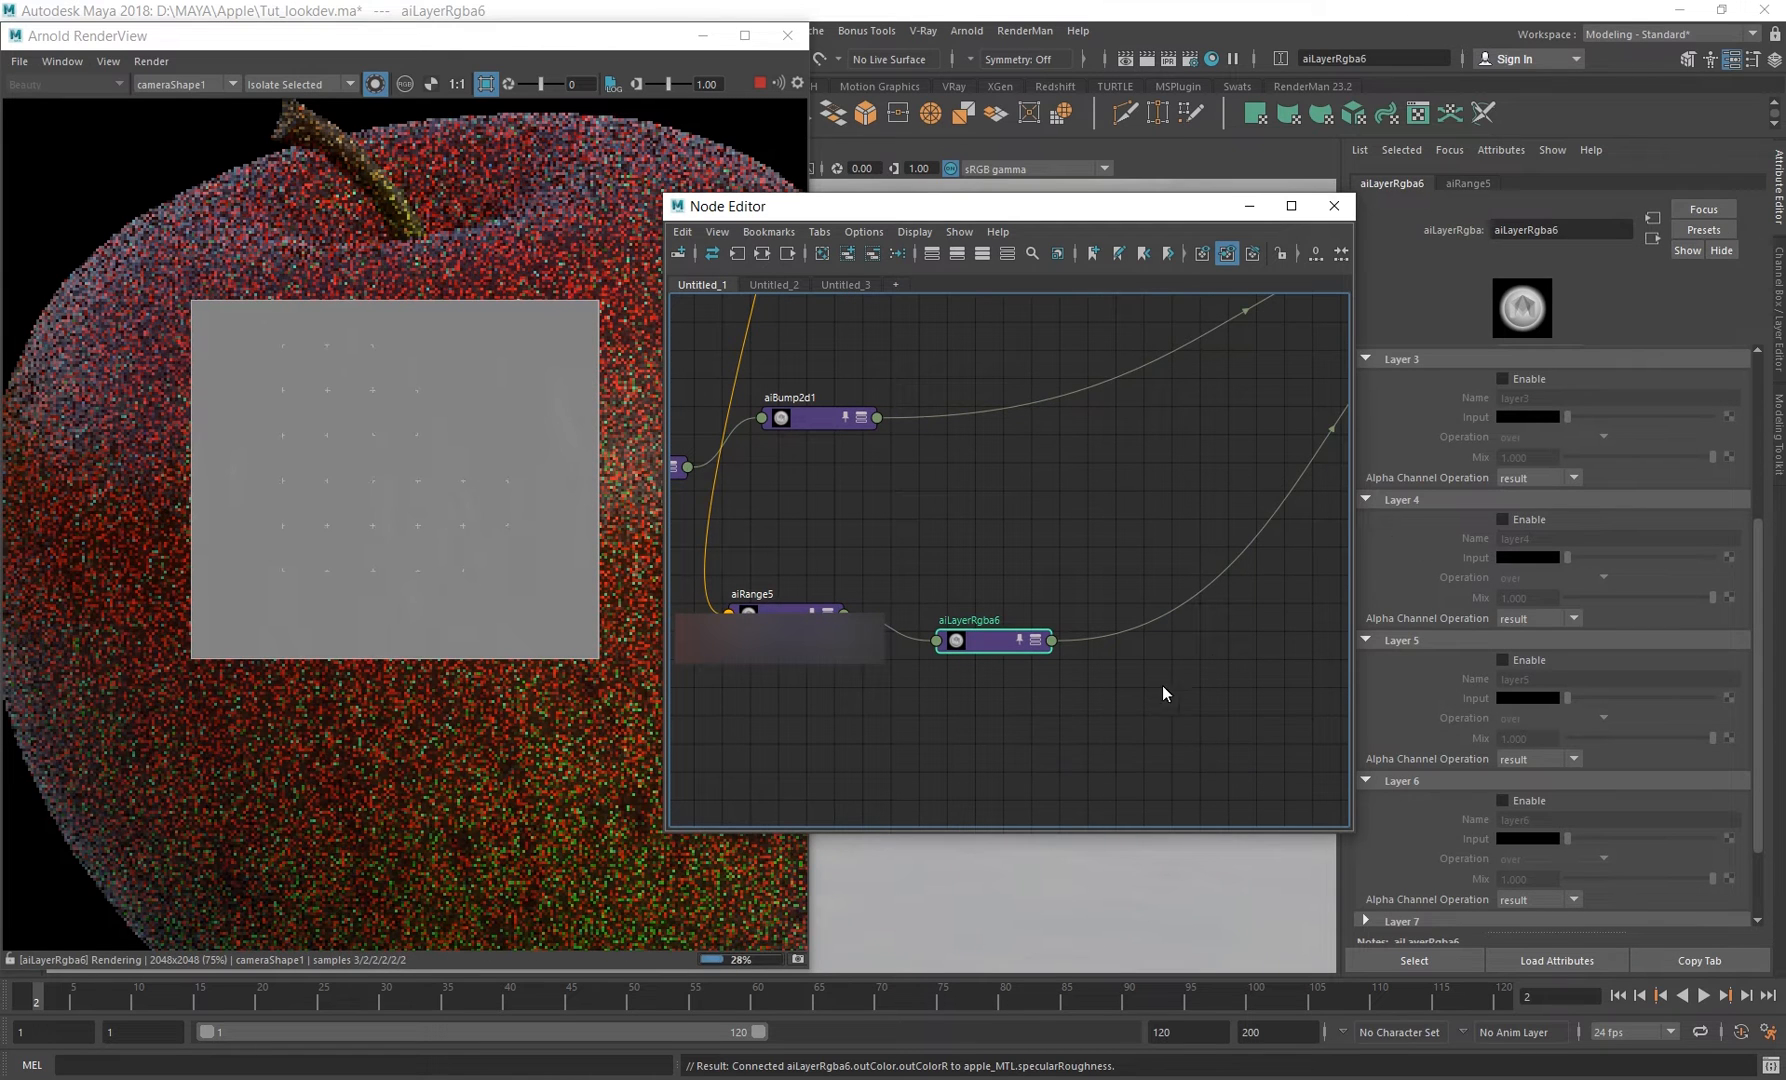
Expand aiLayerRgba6 to show its connected attributes and move the node farther away from aiRange5.
{"action": "middle_click_drag", "start_coordinate": [1163, 688], "coordinate": [1313, 615], "text": "alt"}
{"action": "scroll", "coordinate": [1534, 476], "scroll_direction": "up", "scroll_amount": 3}
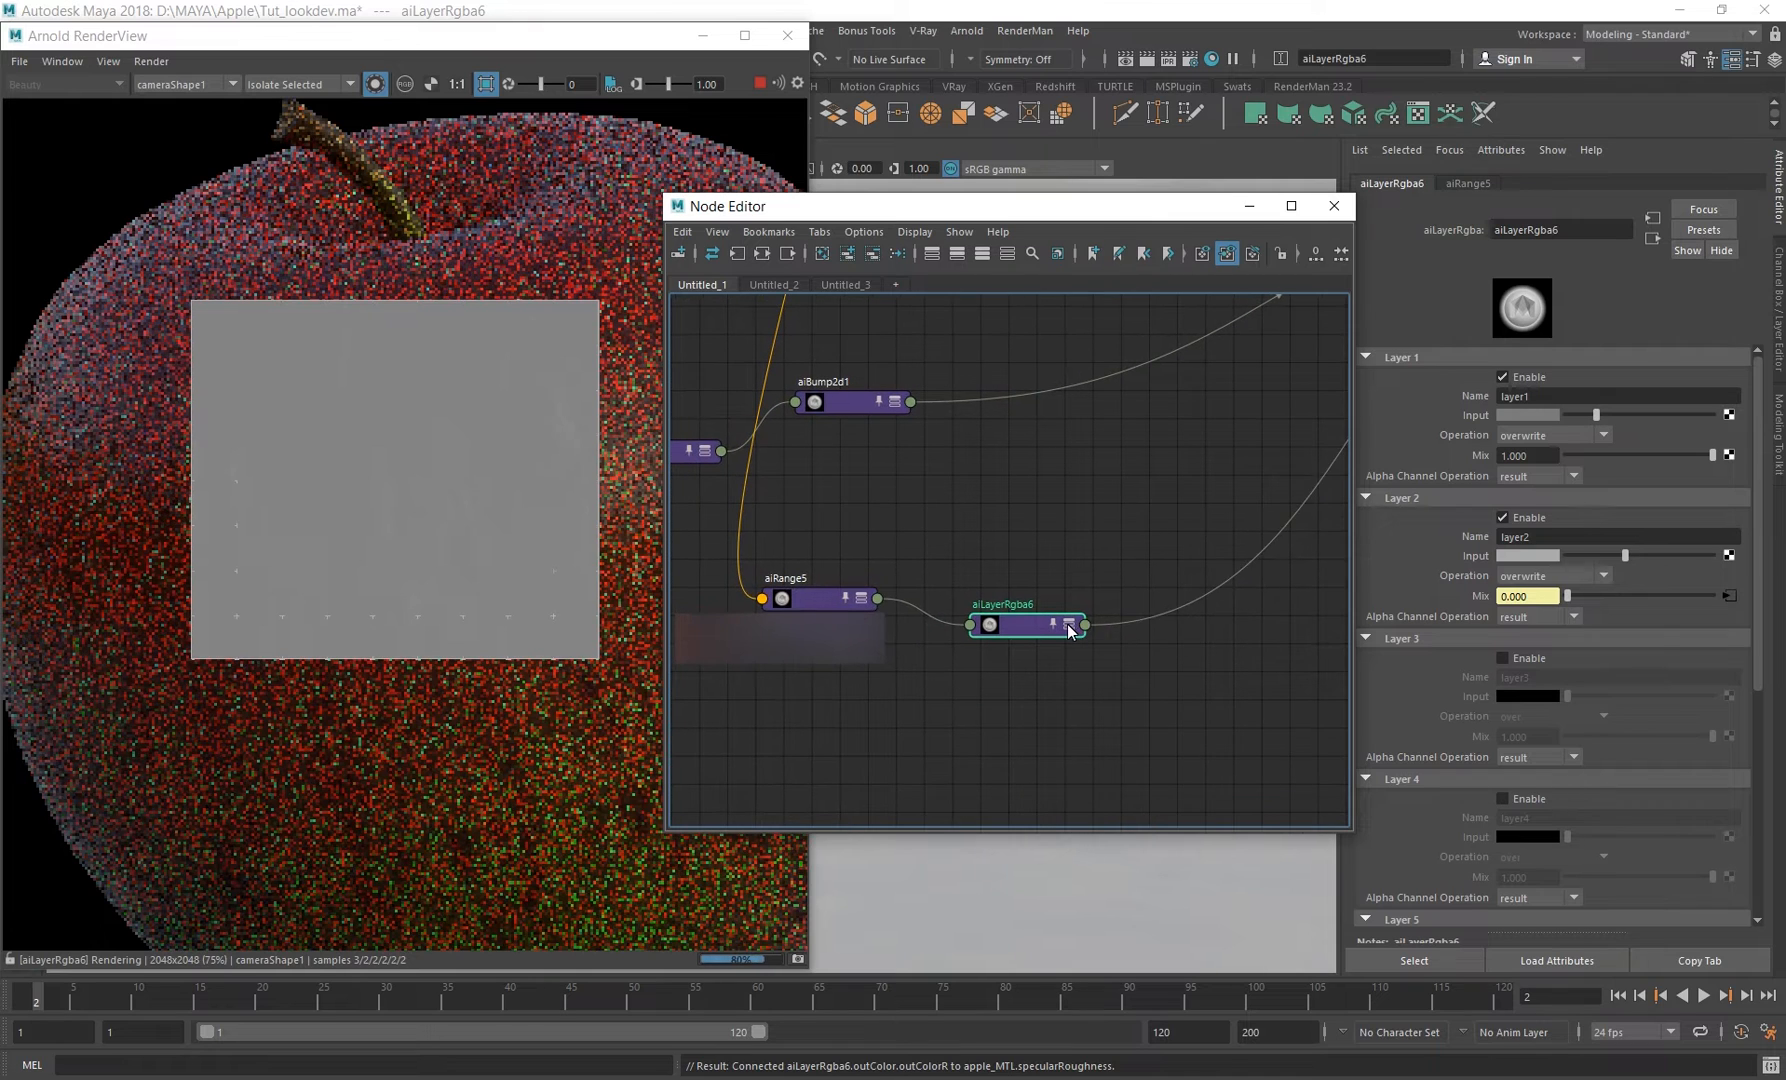
{"action": "key", "text": "2"}
{"action": "middle_click_drag", "start_coordinate": [1129, 715], "coordinate": [1139, 627], "text": "alt"}
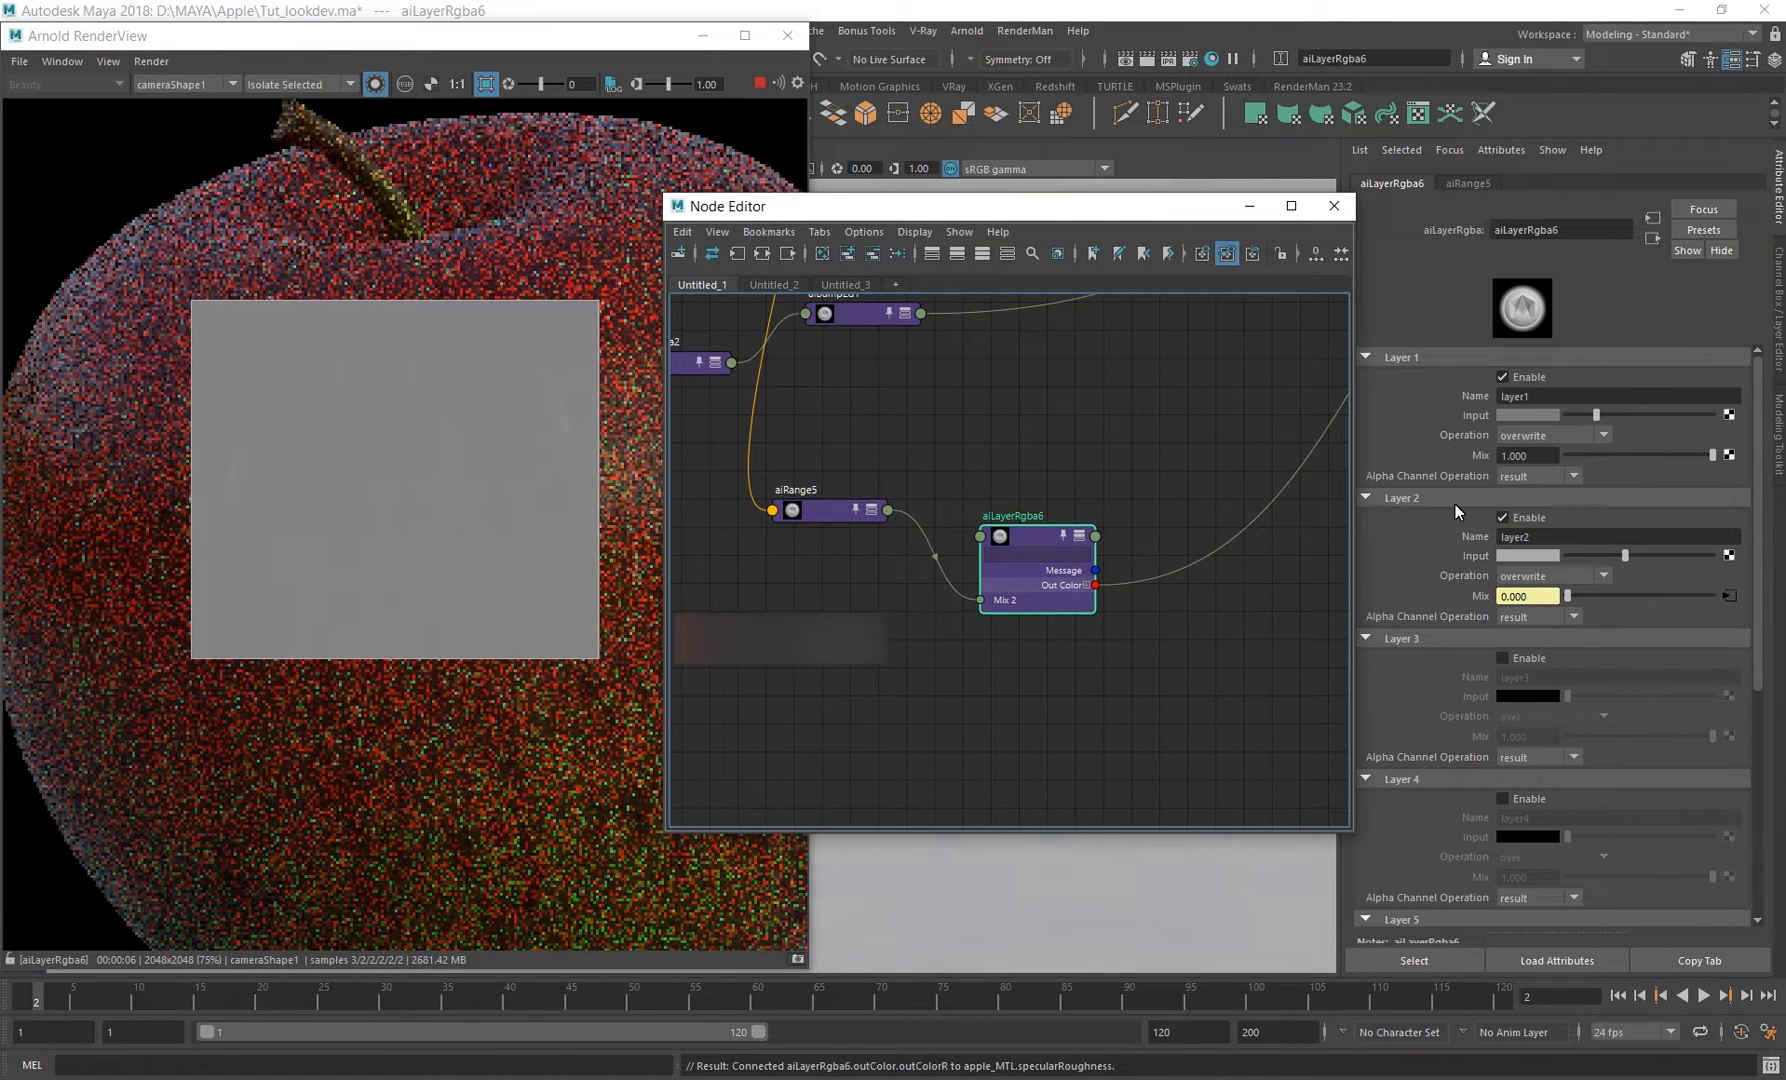
{"action": "middle_click_drag", "start_coordinate": [1131, 452], "coordinate": [1051, 558], "text": "alt"}
{"action": "right_click_drag", "start_coordinate": [1105, 535], "coordinate": [894, 504], "text": "alt"}
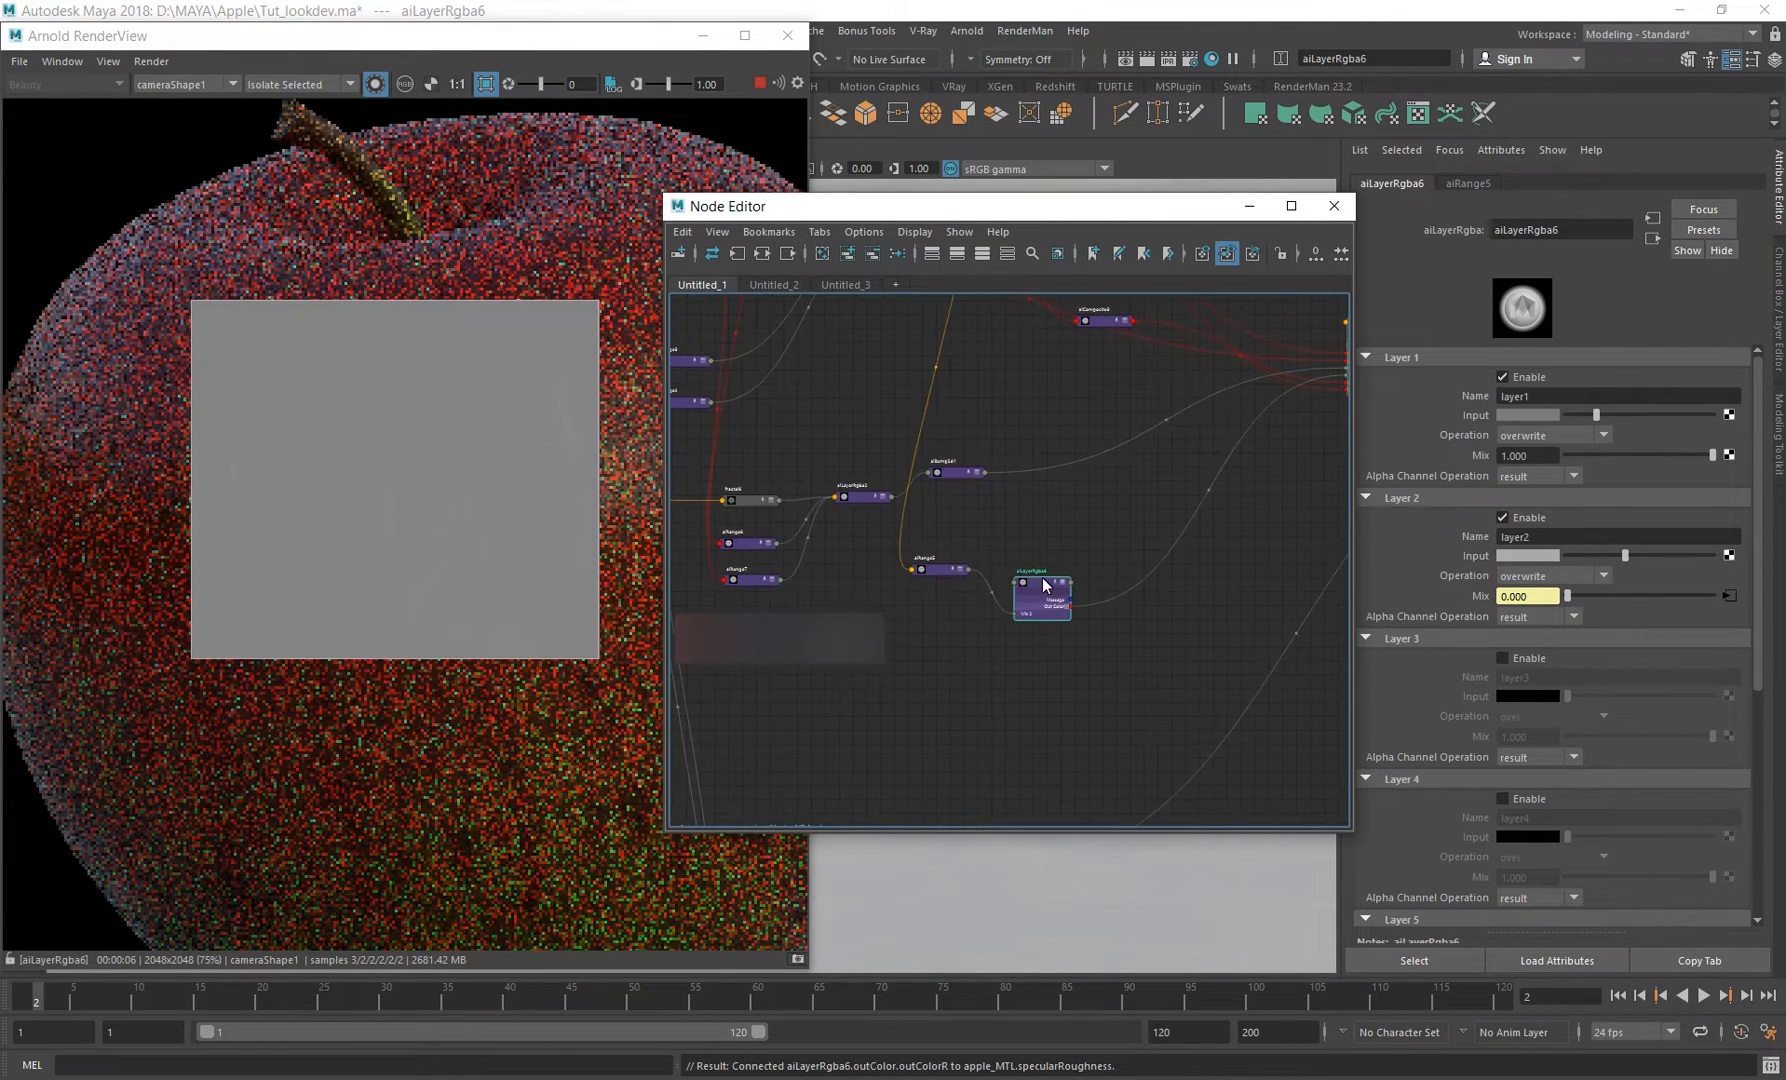
{"action": "left_click_drag", "start_coordinate": [1036, 578], "coordinate": [1112, 578]}
{"action": "middle_click_drag", "start_coordinate": [1159, 515], "coordinate": [989, 553], "text": "alt"}
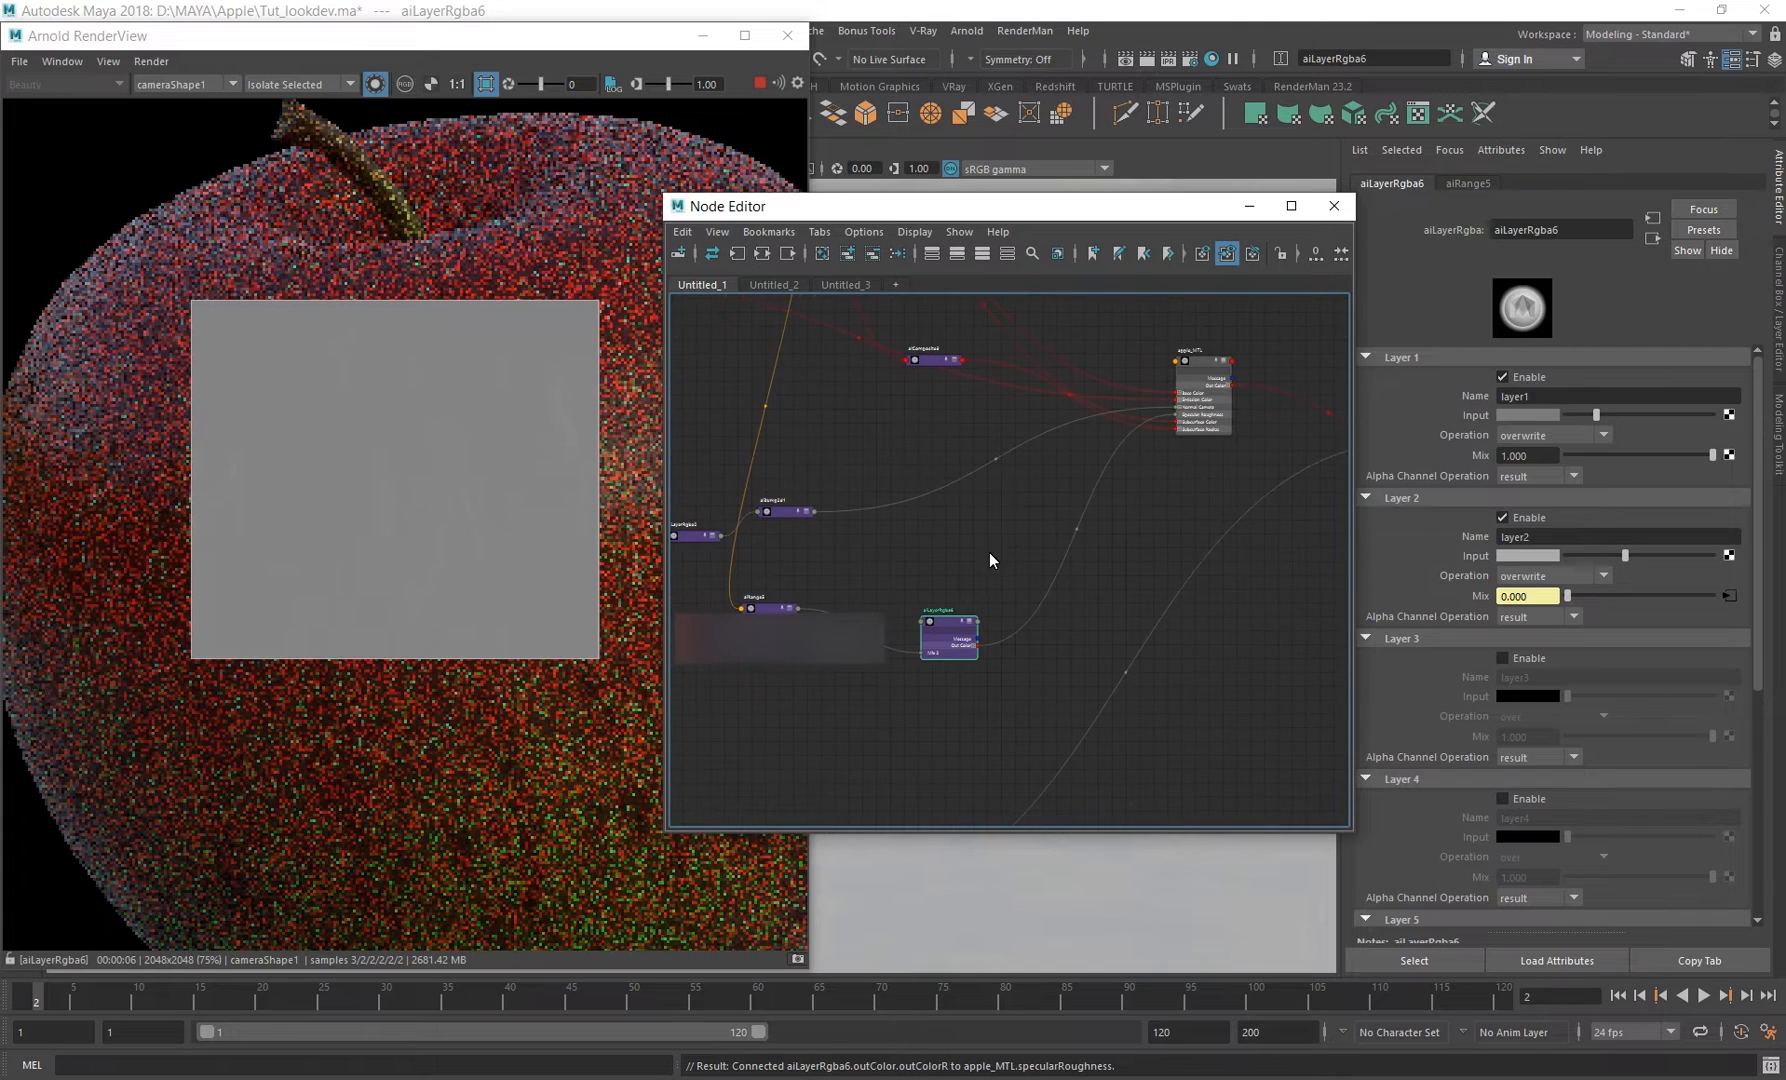
Check the layer 1 and layer 2 inputs of aiLayerRgba6, and compare the isolated renders of aiRange5 and aiLayerRgba6.
{"action": "left_click", "coordinate": [1526, 414]}
{"action": "middle_click_drag", "start_coordinate": [1194, 606], "coordinate": [1220, 582], "text": "alt"}
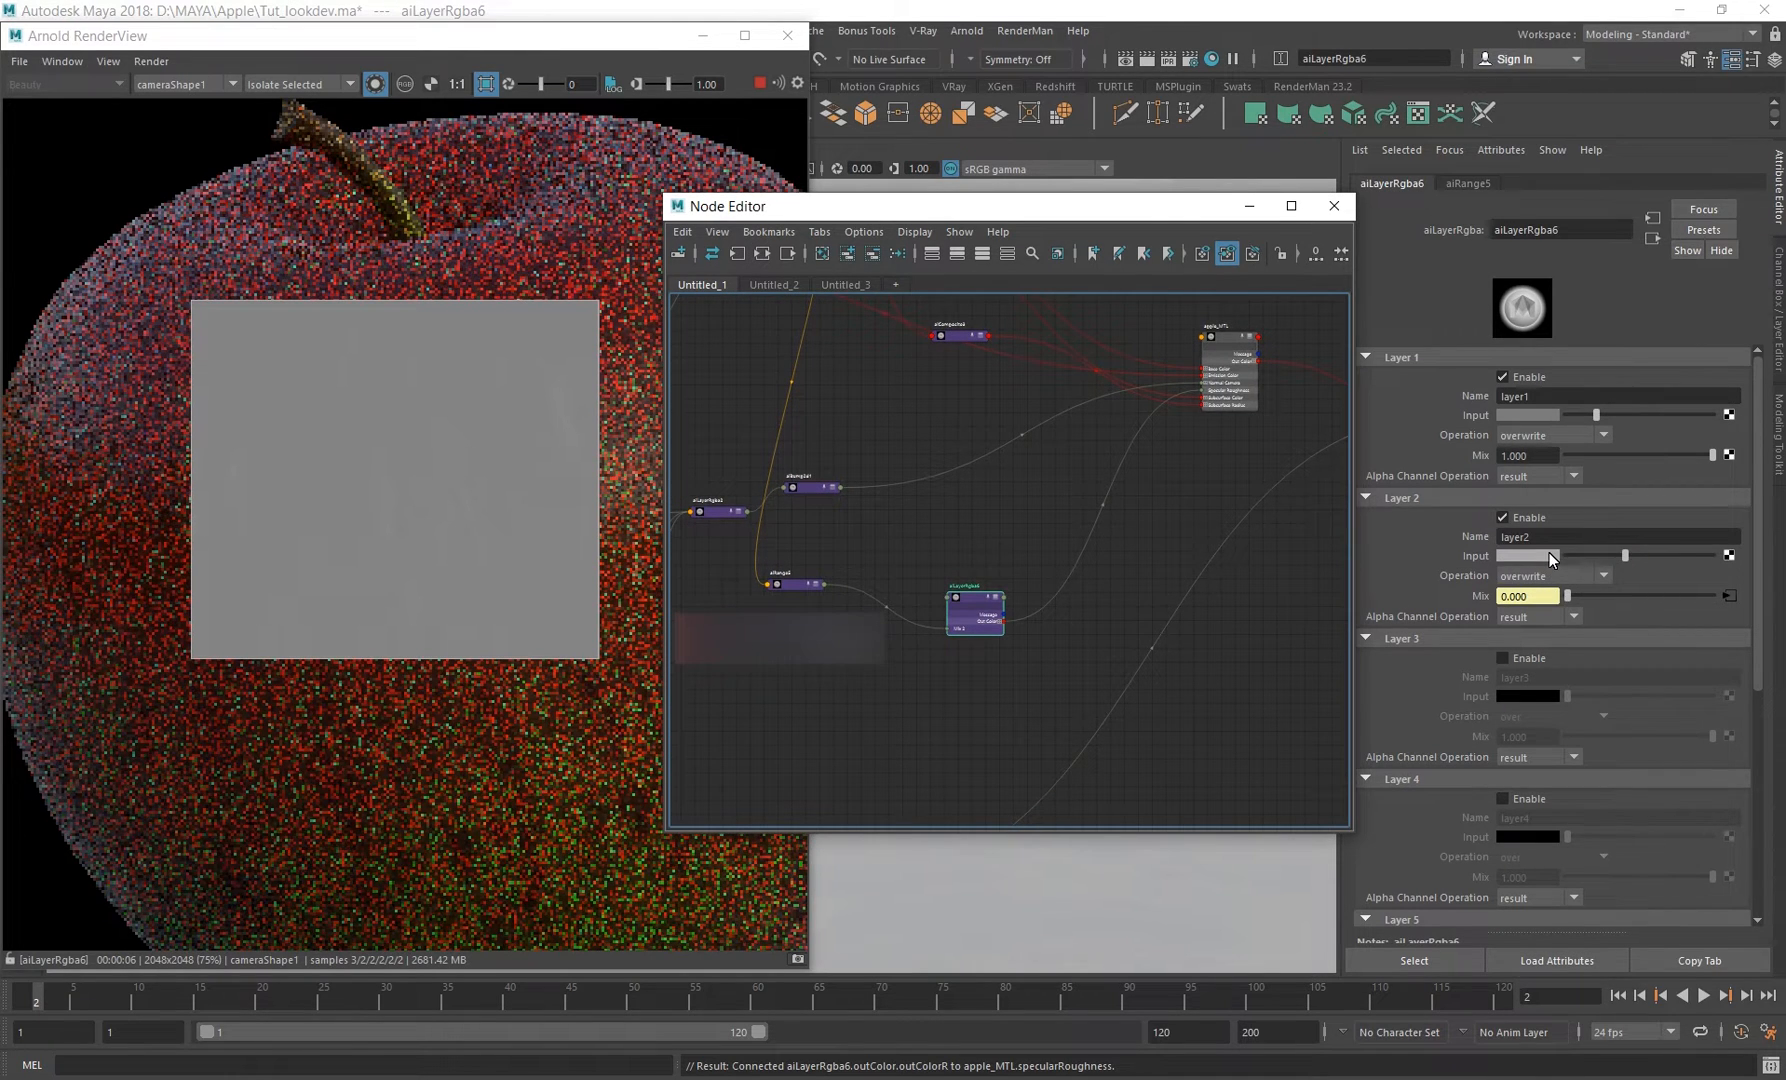
{"action": "left_click", "coordinate": [797, 584]}
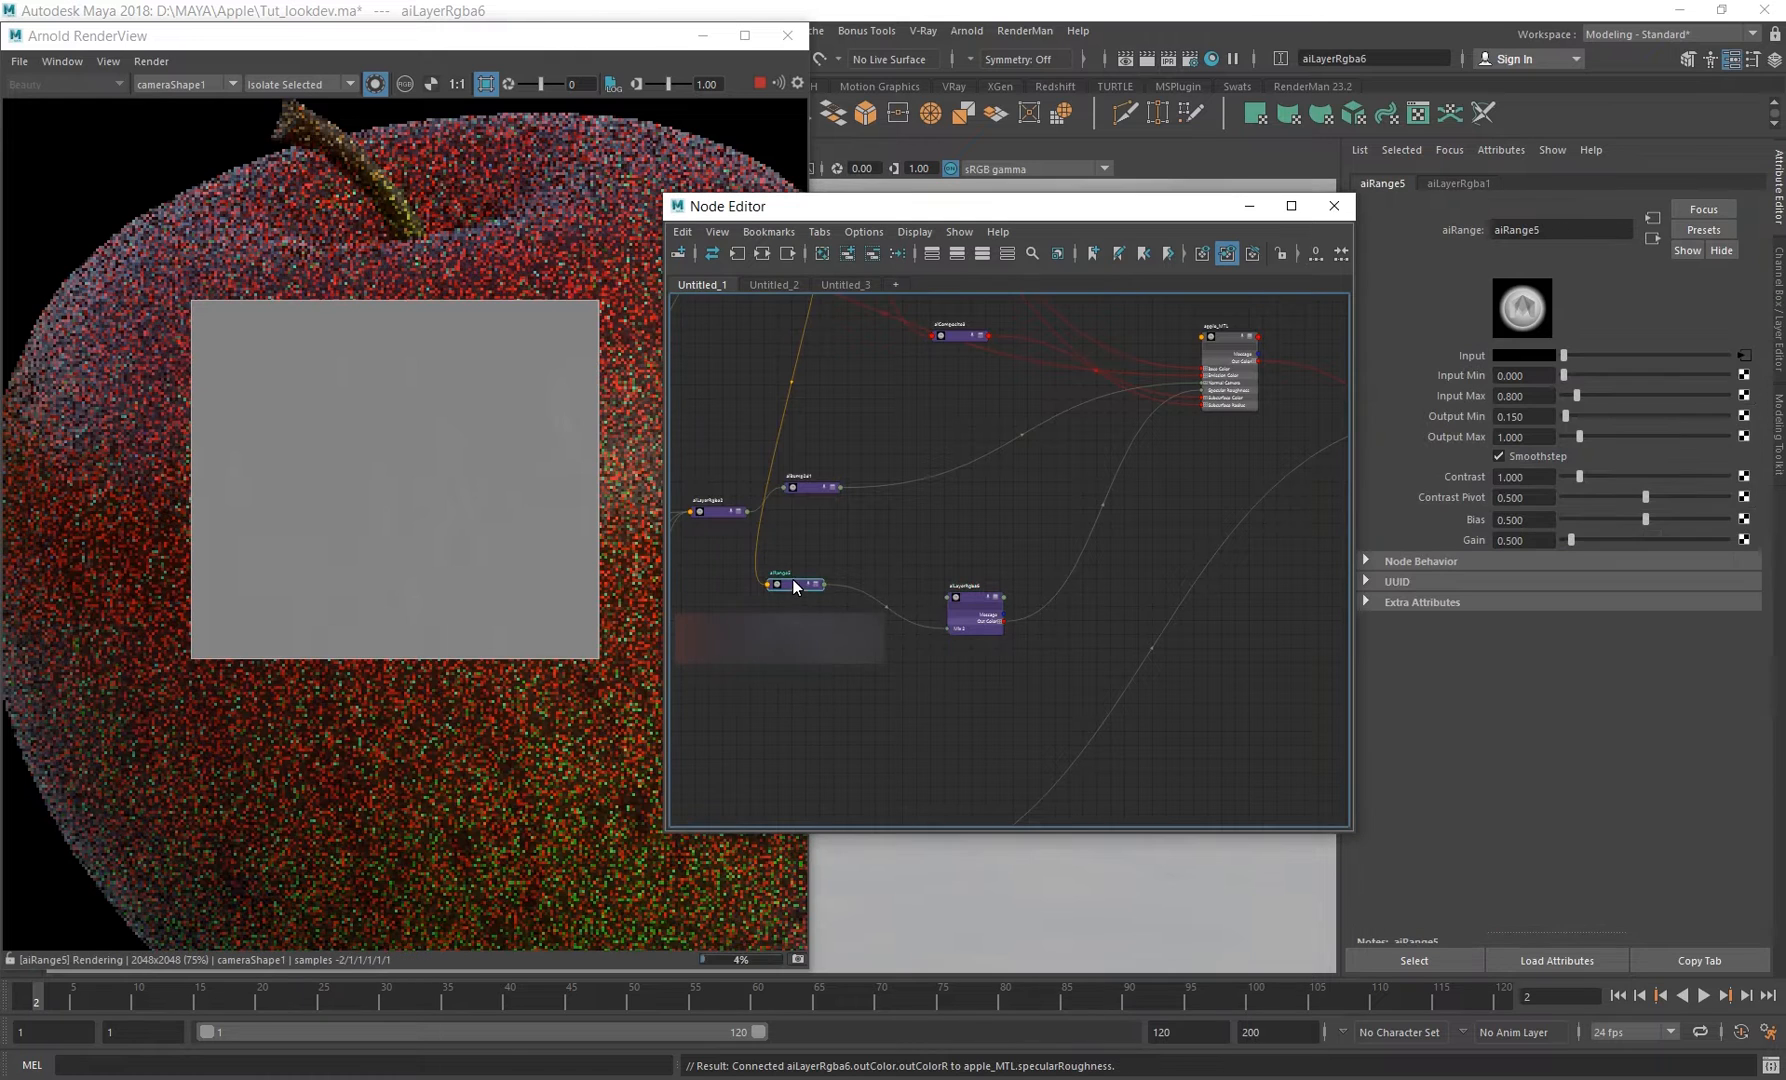
{"action": "middle_click_drag", "start_coordinate": [1002, 645], "coordinate": [1102, 601], "text": "alt"}
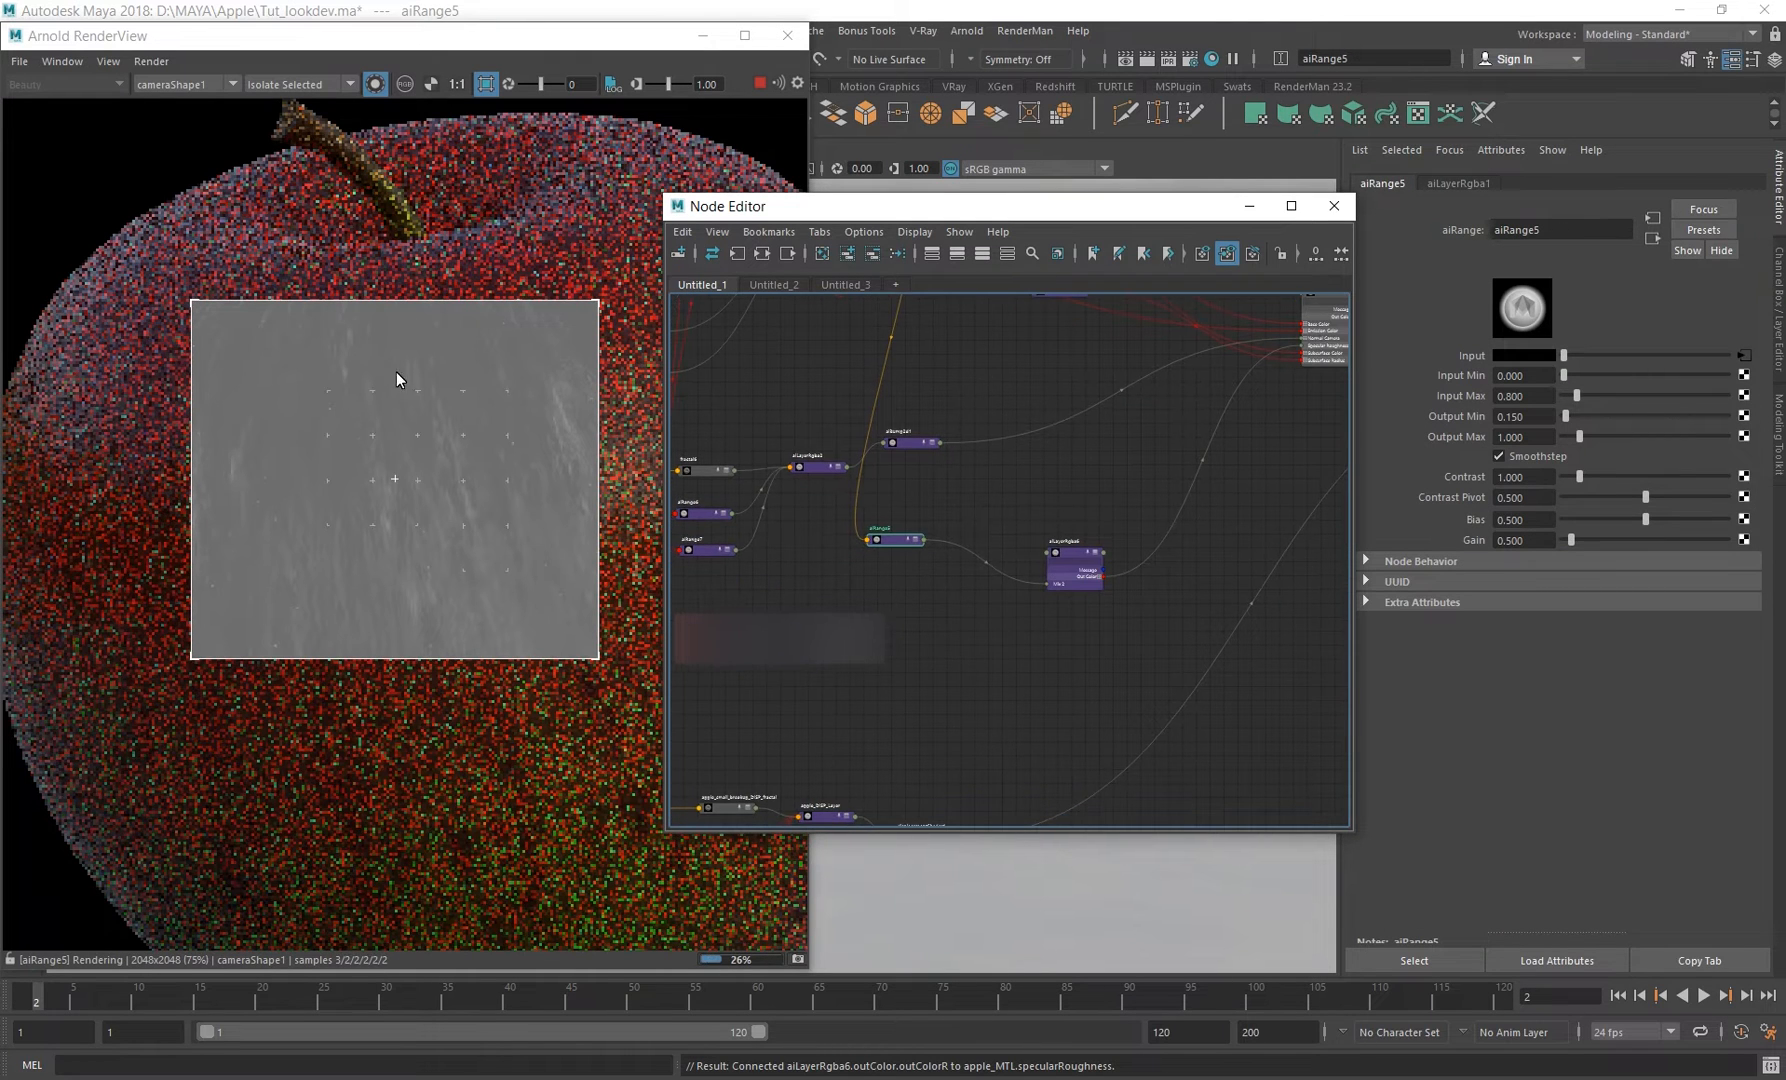
{"action": "left_click", "coordinate": [1073, 571]}
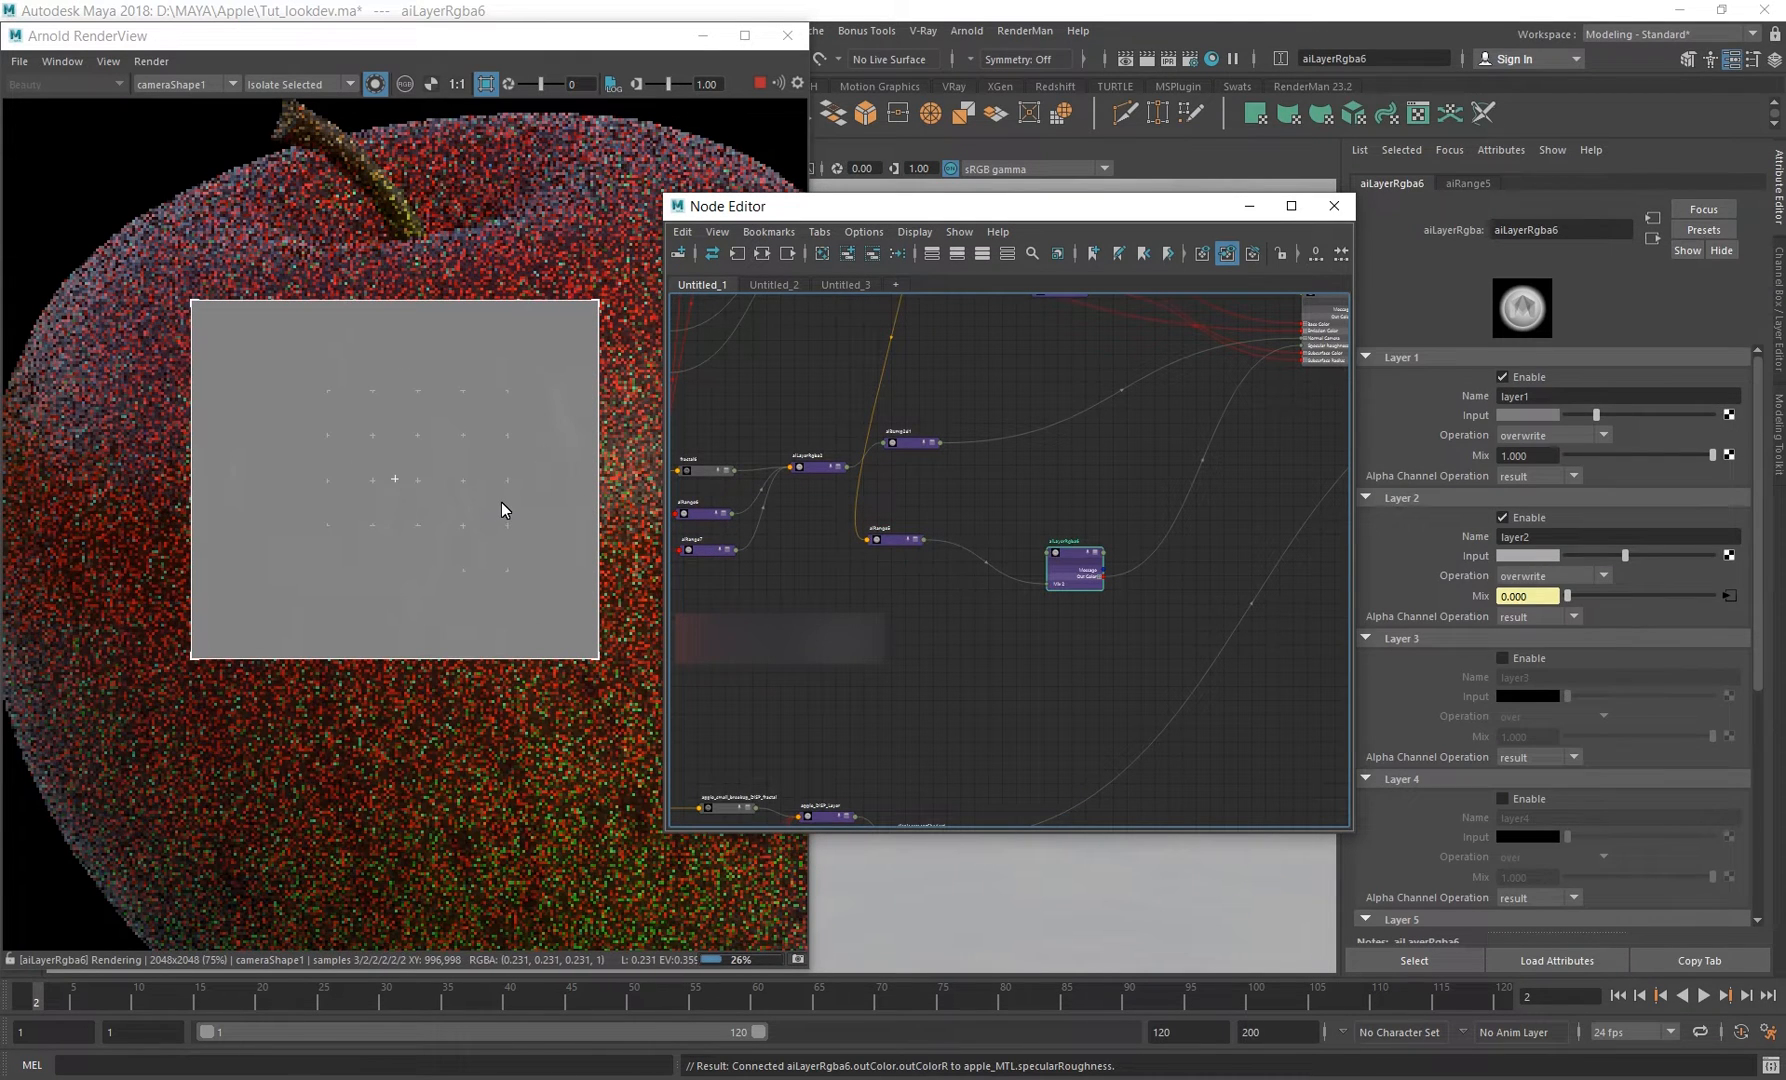
Redraw the render region larger so that it covers most of the apple's upper half.
{"action": "scroll", "coordinate": [501, 502], "scroll_direction": "down", "scroll_amount": 2}
{"action": "left_click_drag", "start_coordinate": [403, 343], "coordinate": [714, 688]}
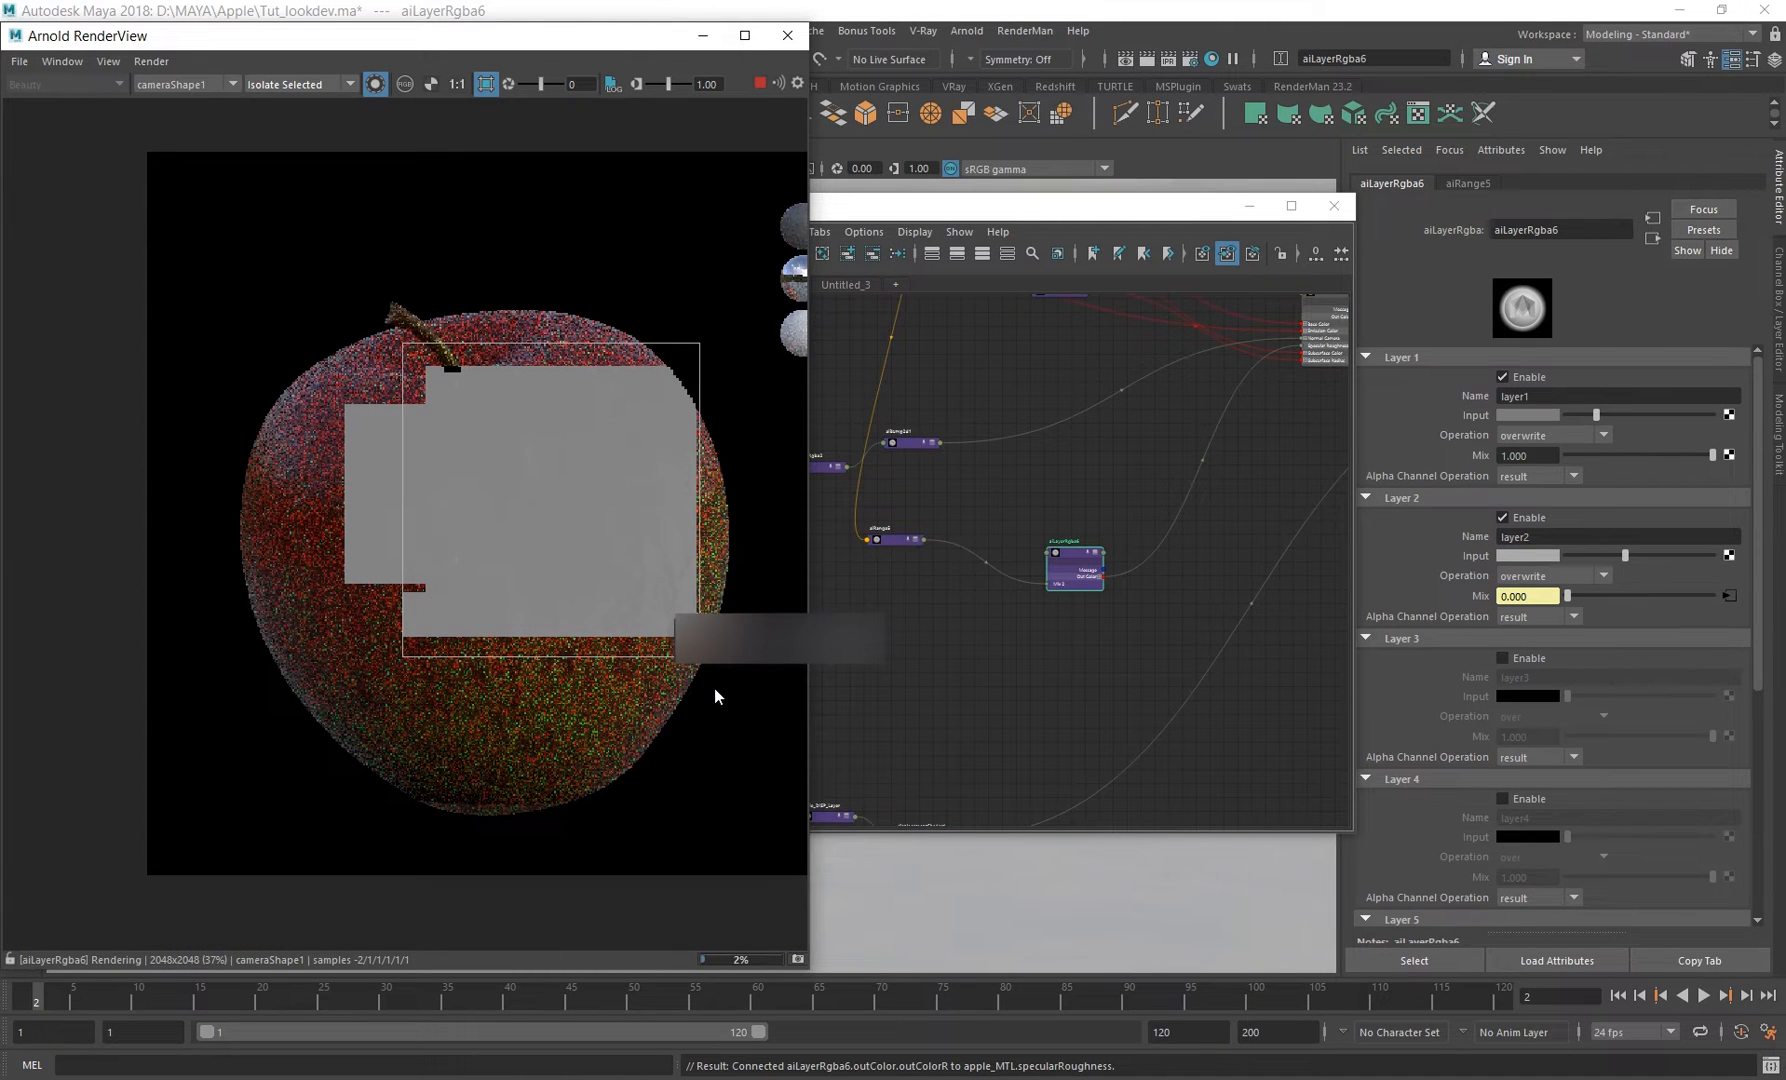
{"action": "scroll", "coordinate": [714, 688], "scroll_direction": "up", "scroll_amount": 2}
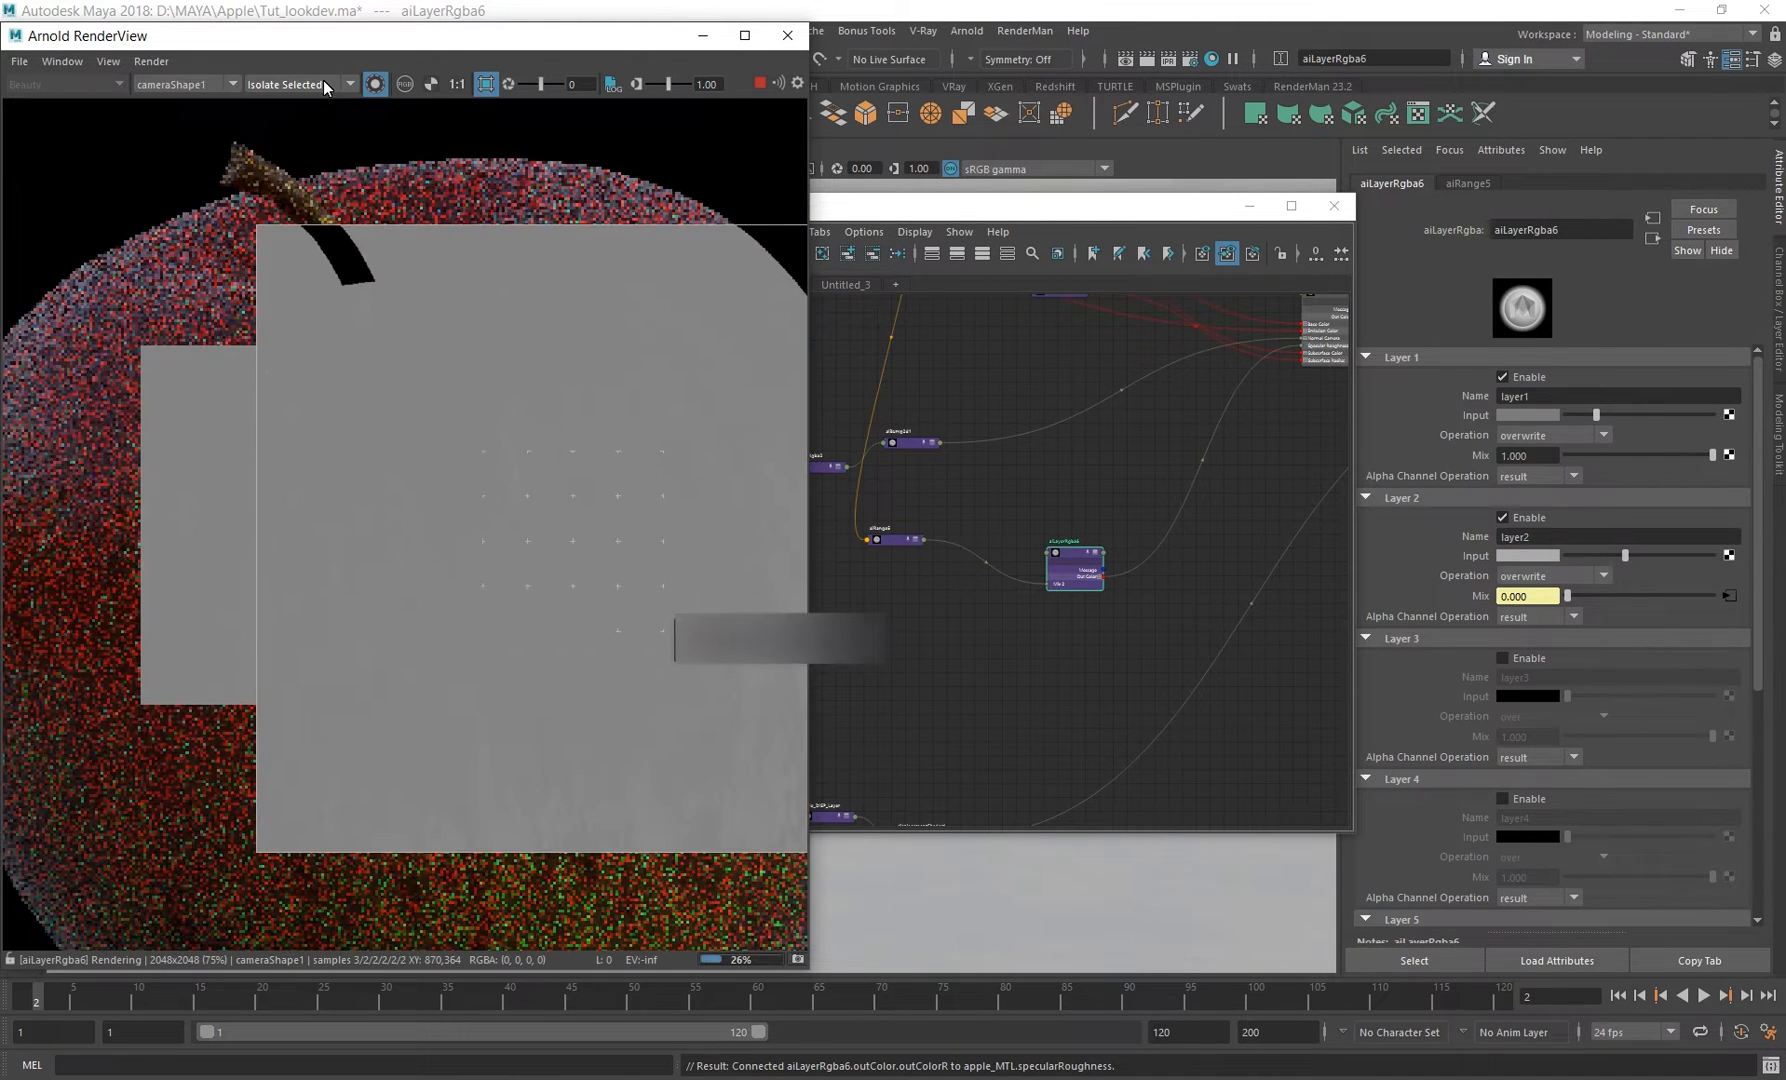
Preview the render region in Basic debug shading, and switch the render back to full Shading.
{"action": "left_click", "coordinate": [310, 84]}
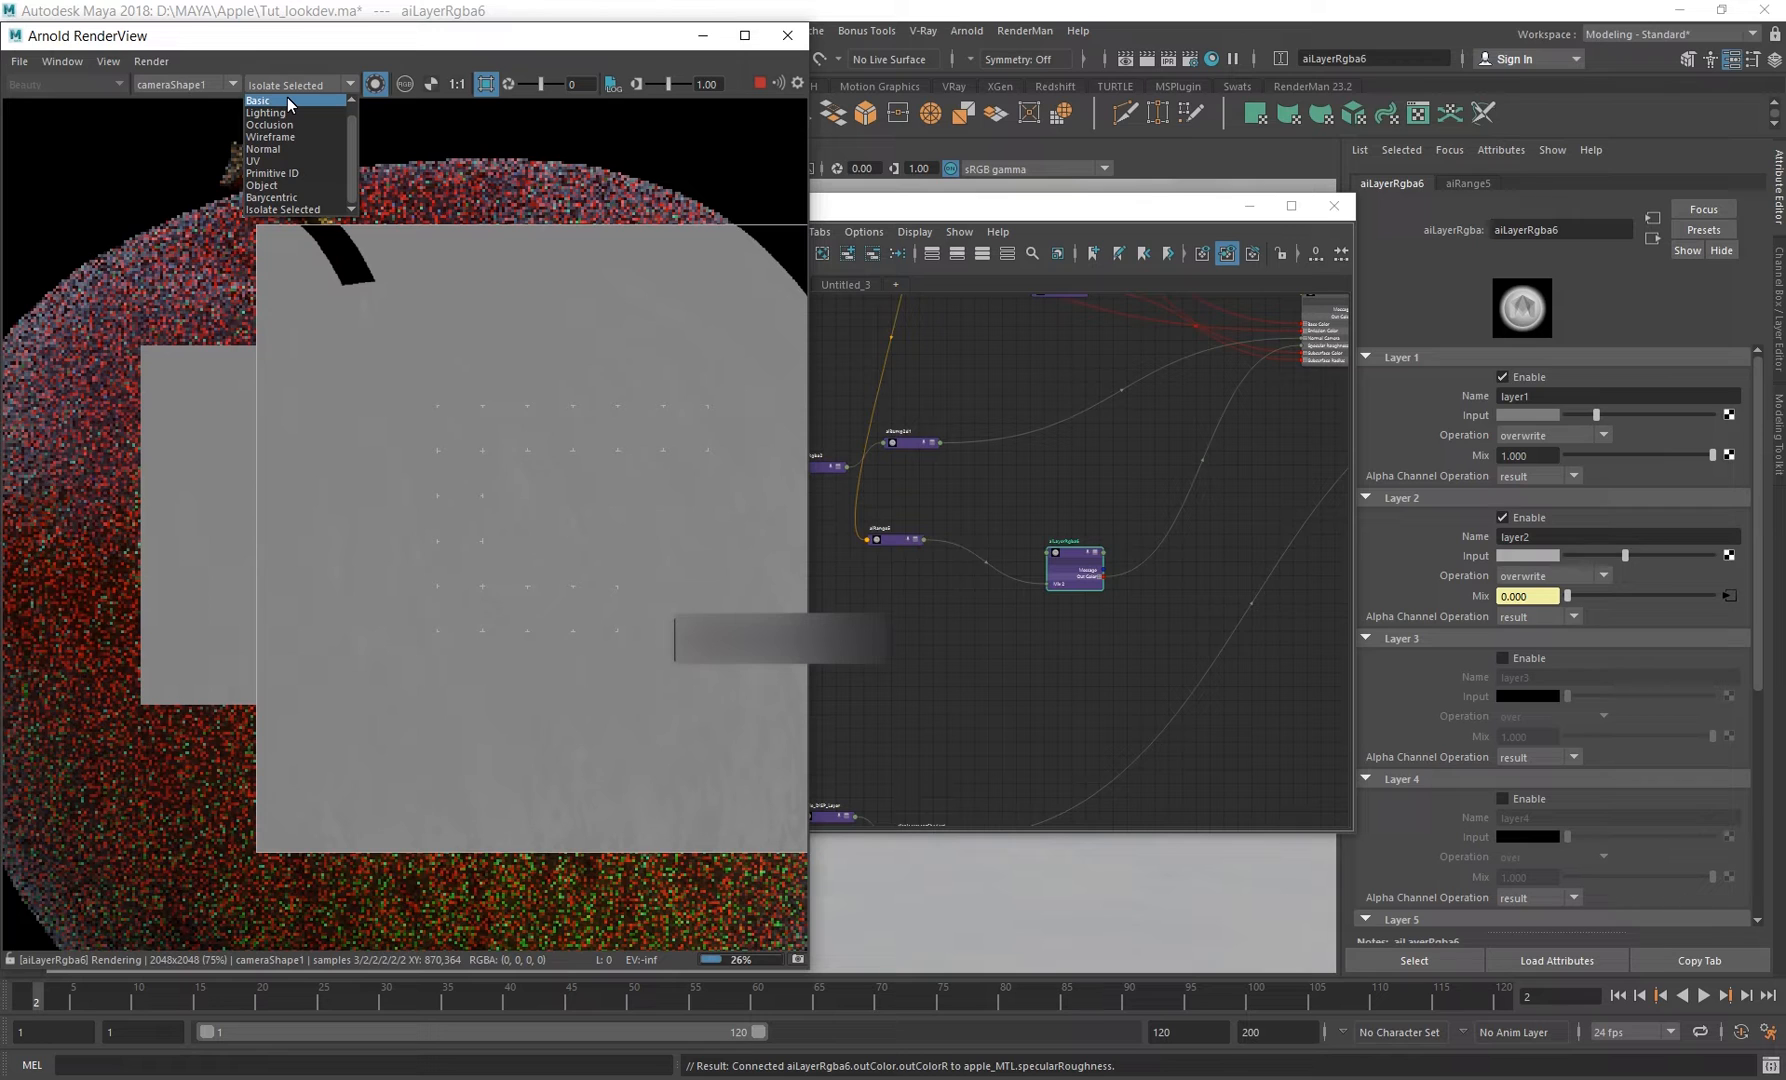
{"action": "left_click", "coordinate": [287, 100]}
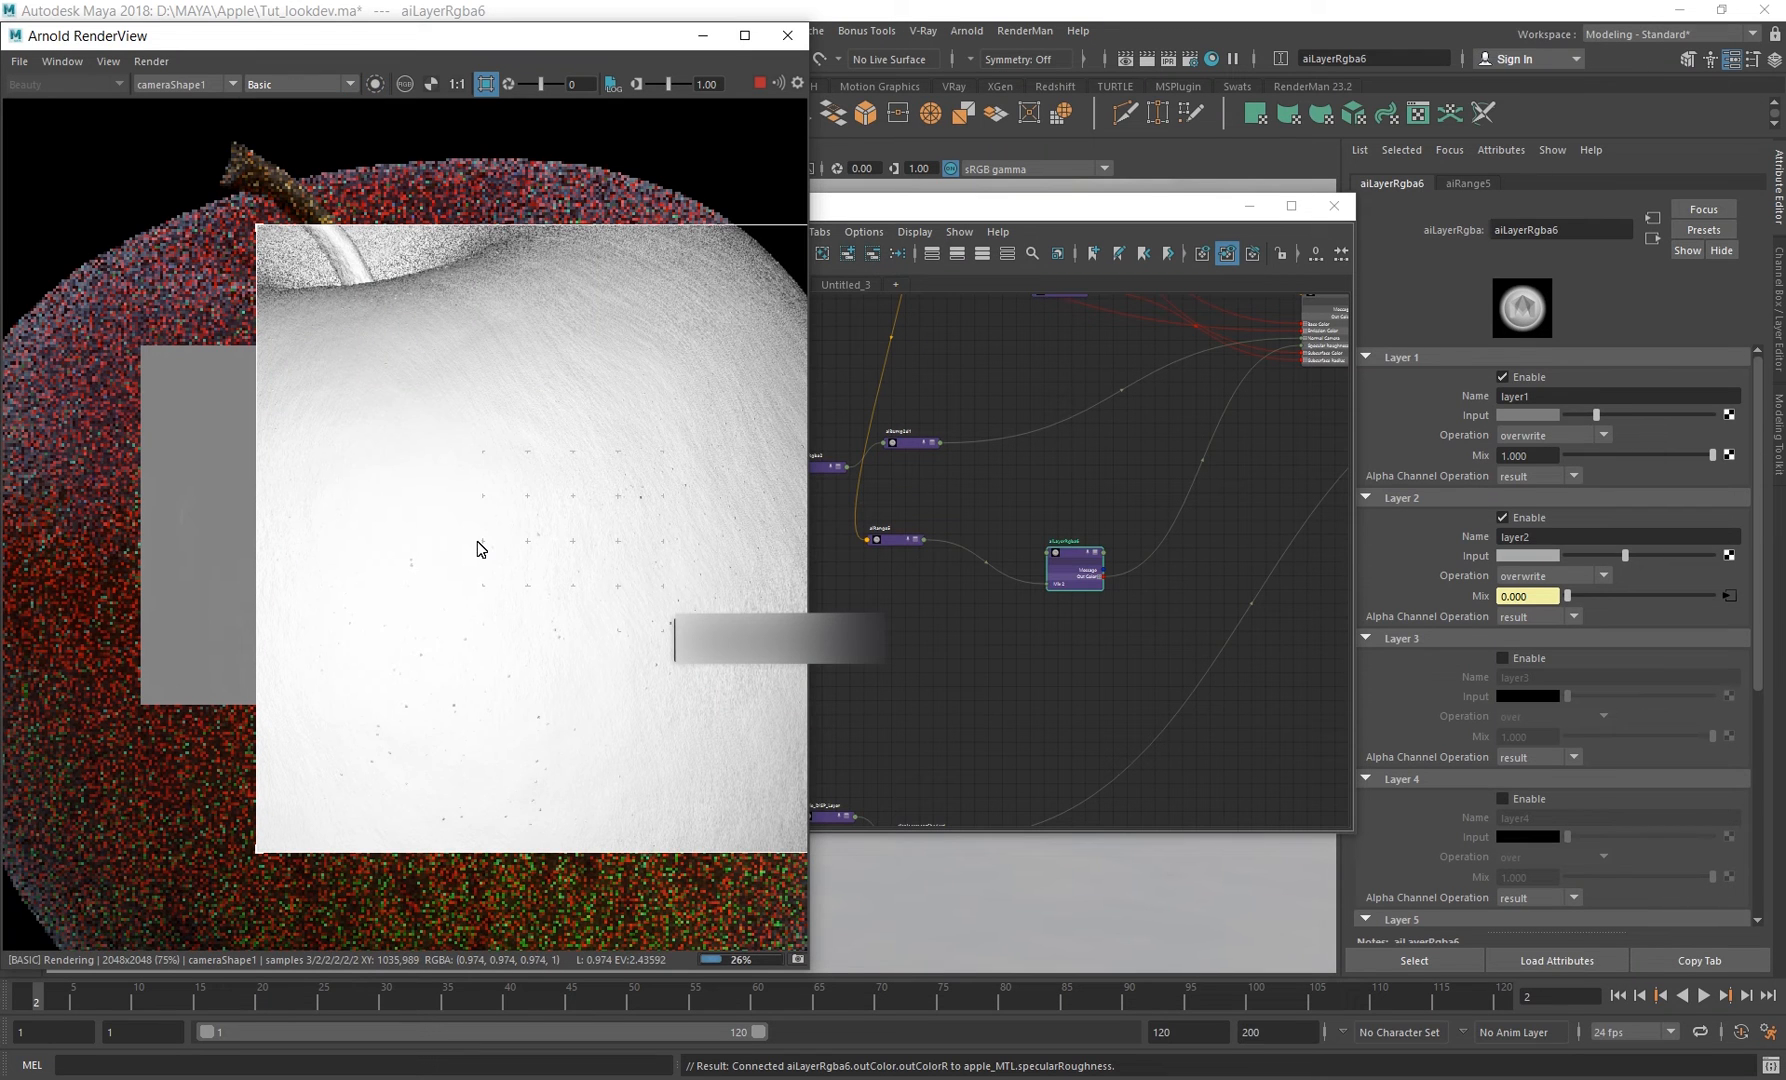
{"action": "left_click", "coordinate": [284, 86]}
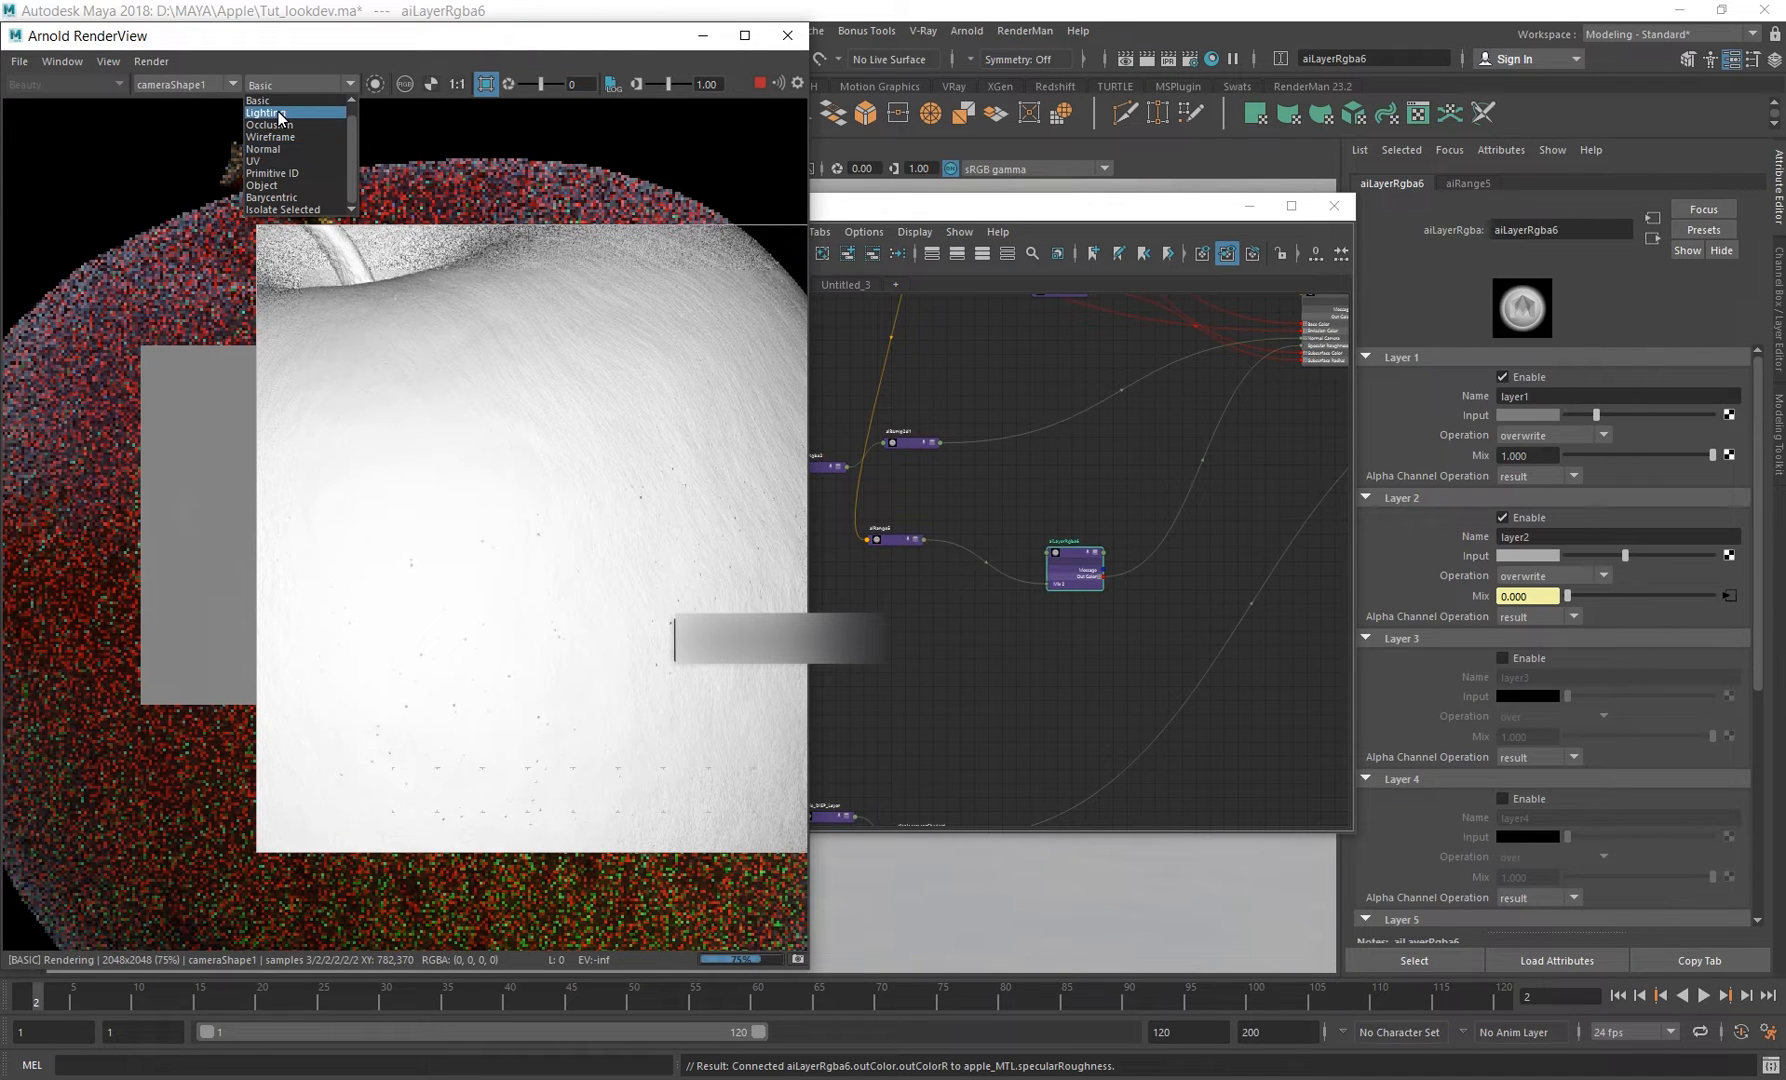
{"action": "left_click", "coordinate": [280, 113]}
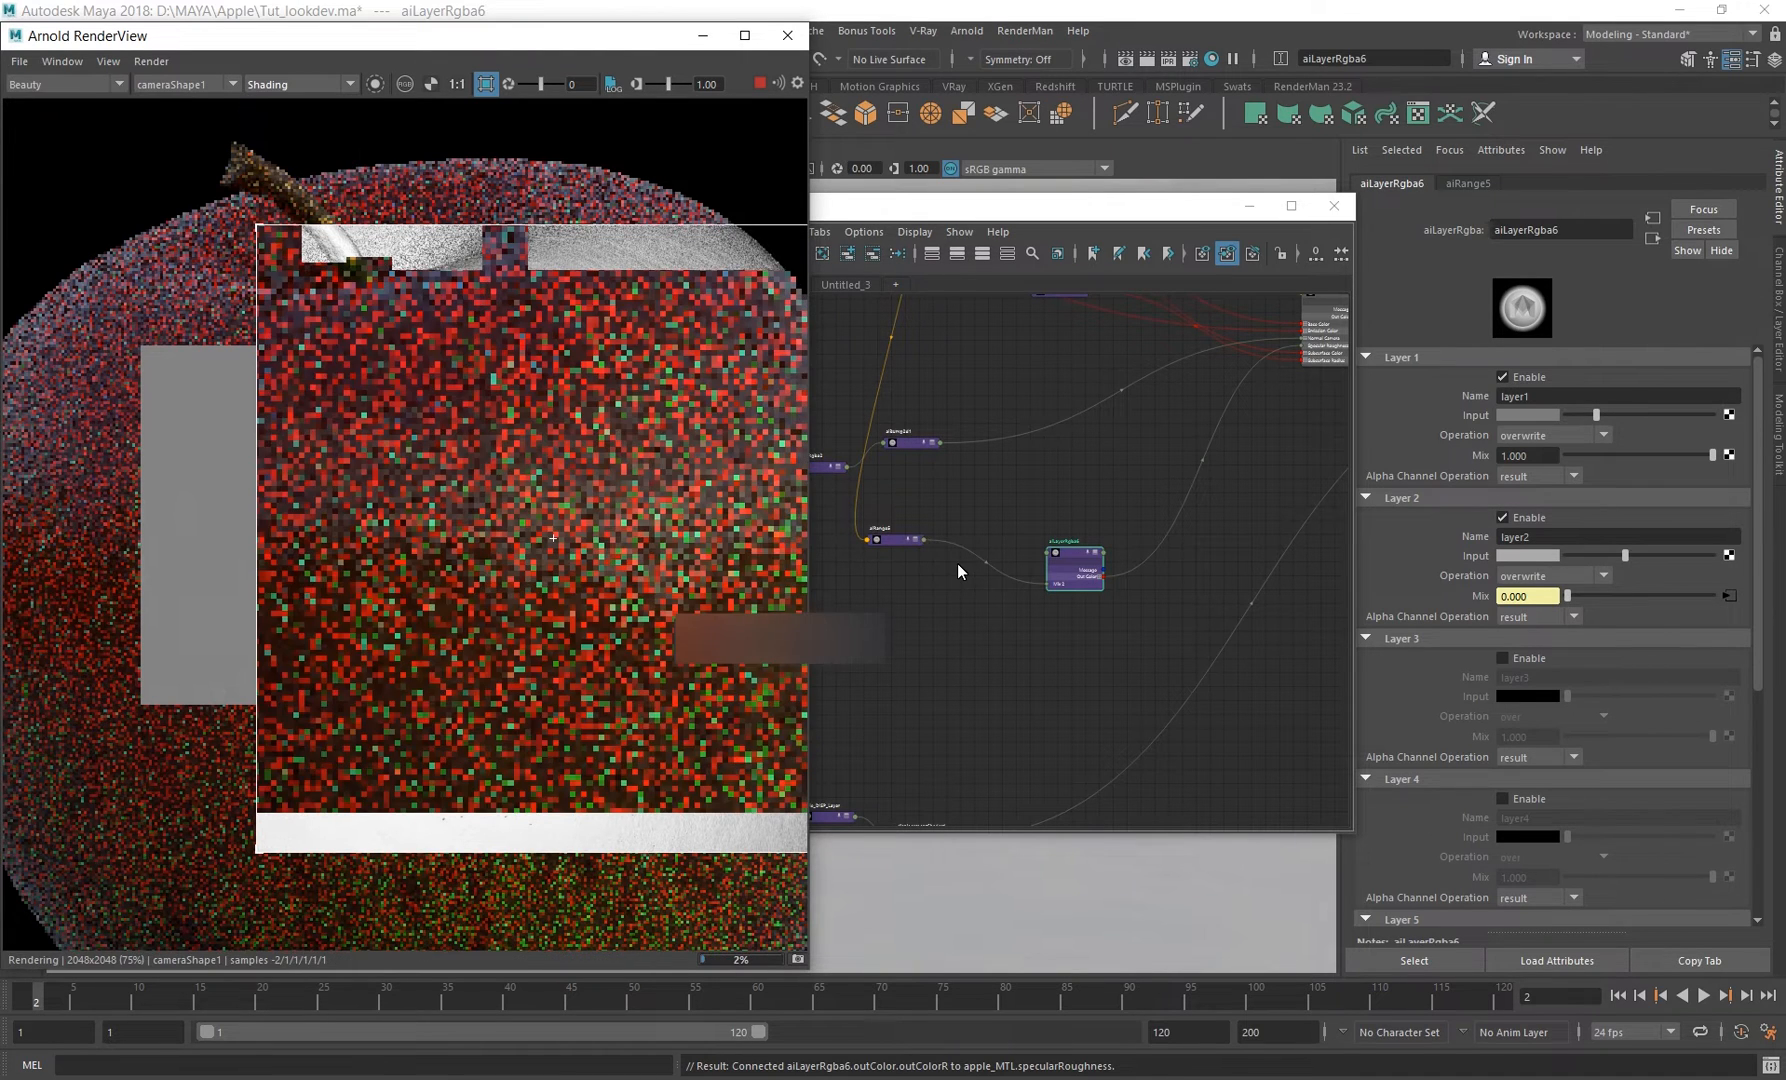
{"action": "left_click", "coordinate": [957, 562]}
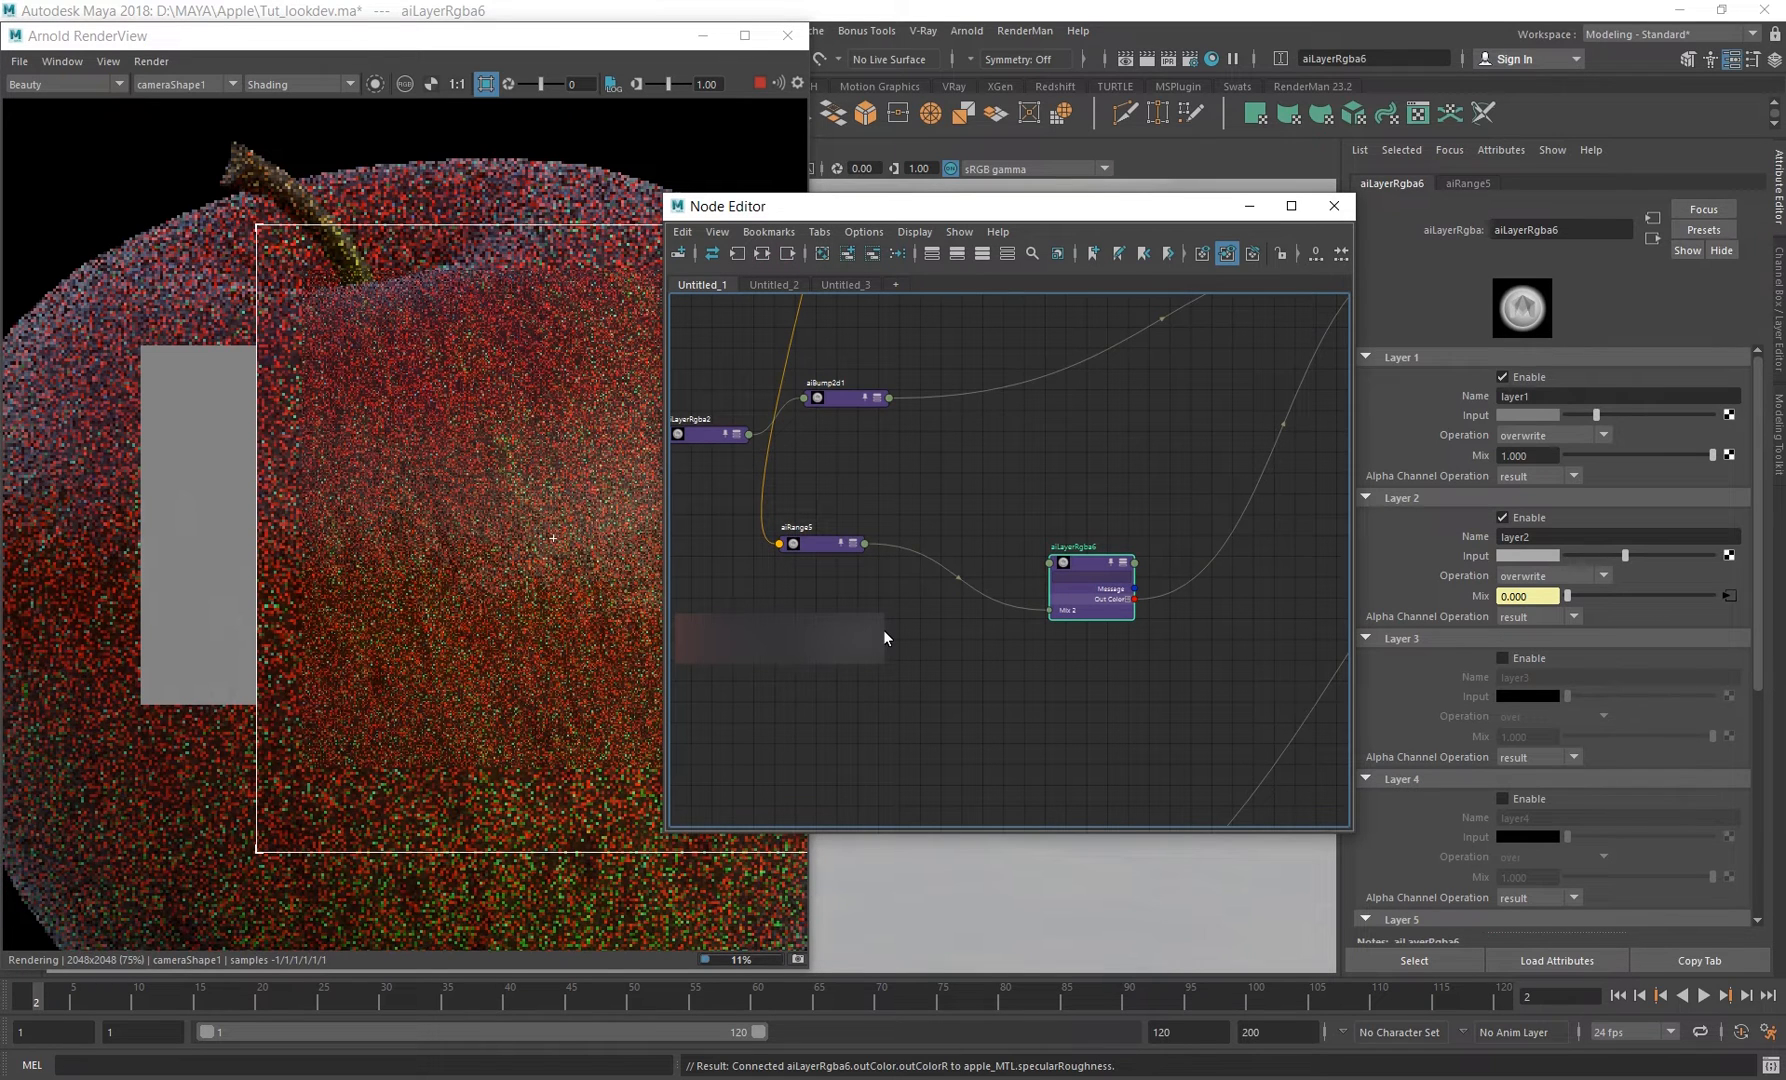
Look through the available render AOVs, and compare the isolated aiLayerRgba6 output with the fully shaded apple.
{"action": "left_click", "coordinate": [68, 85]}
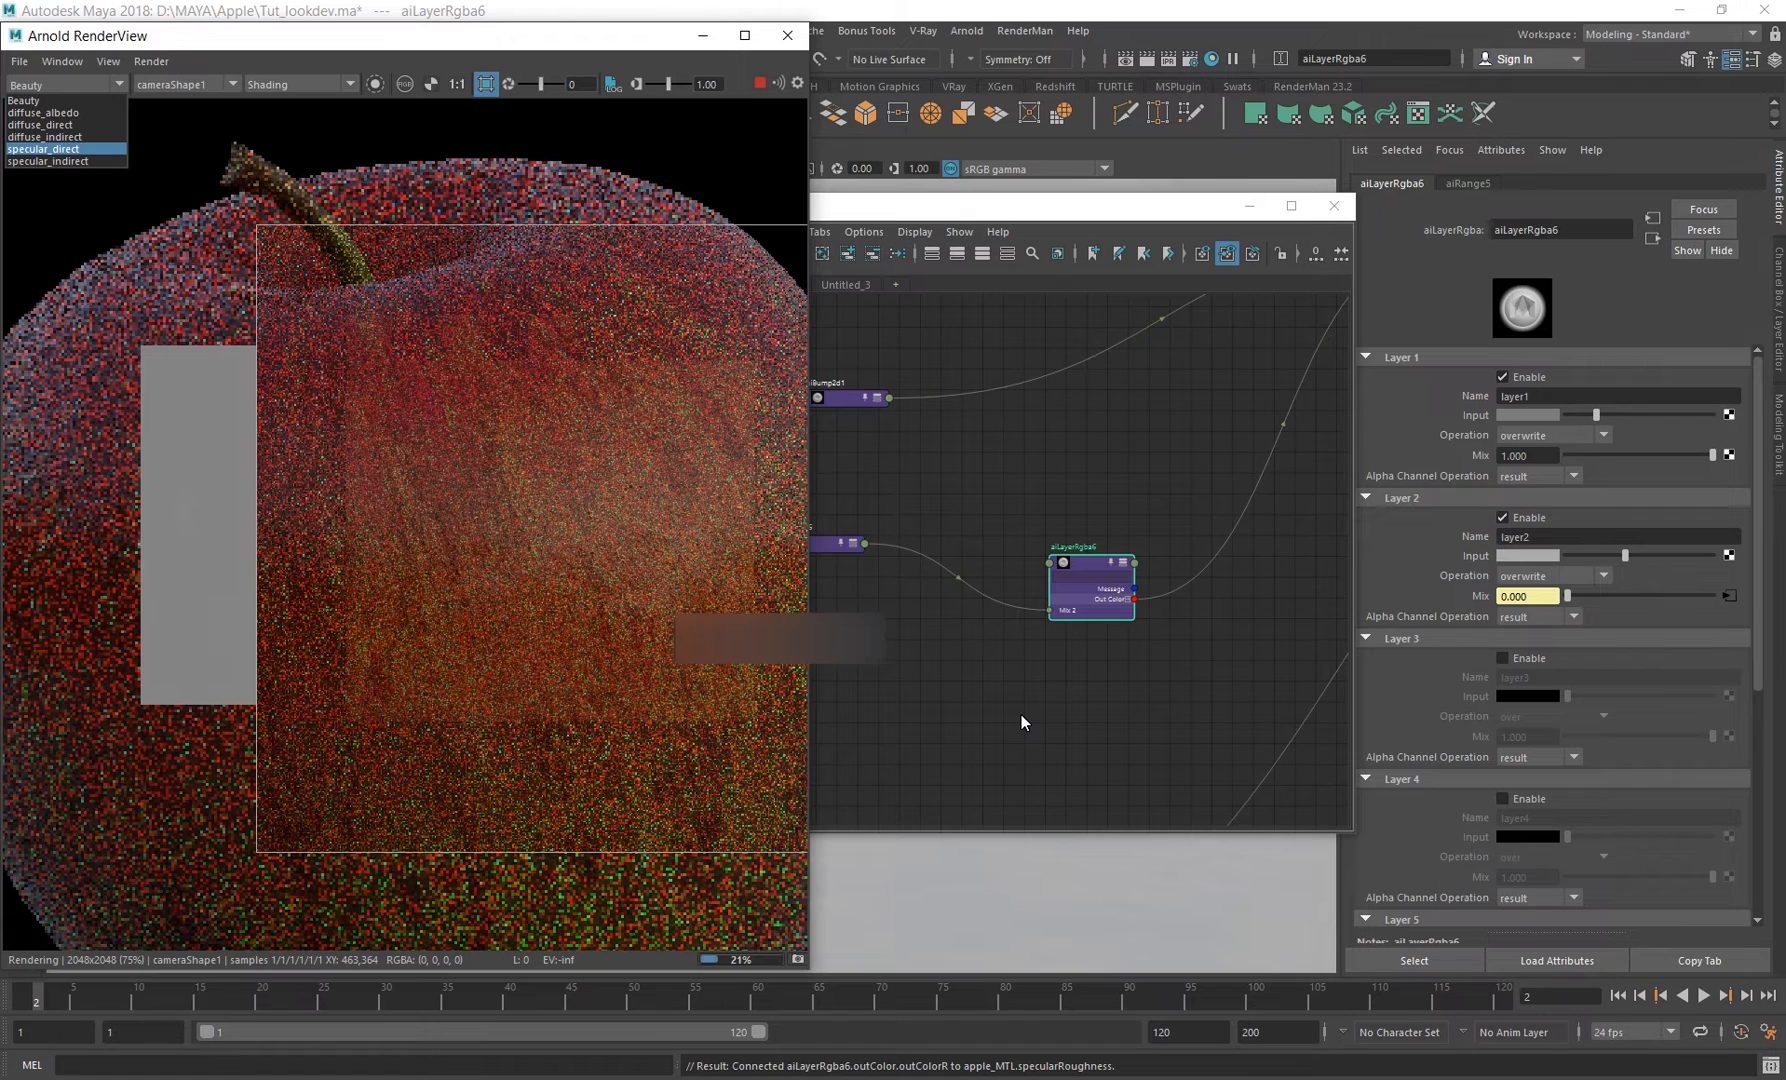
{"action": "left_click", "coordinate": [1021, 714]}
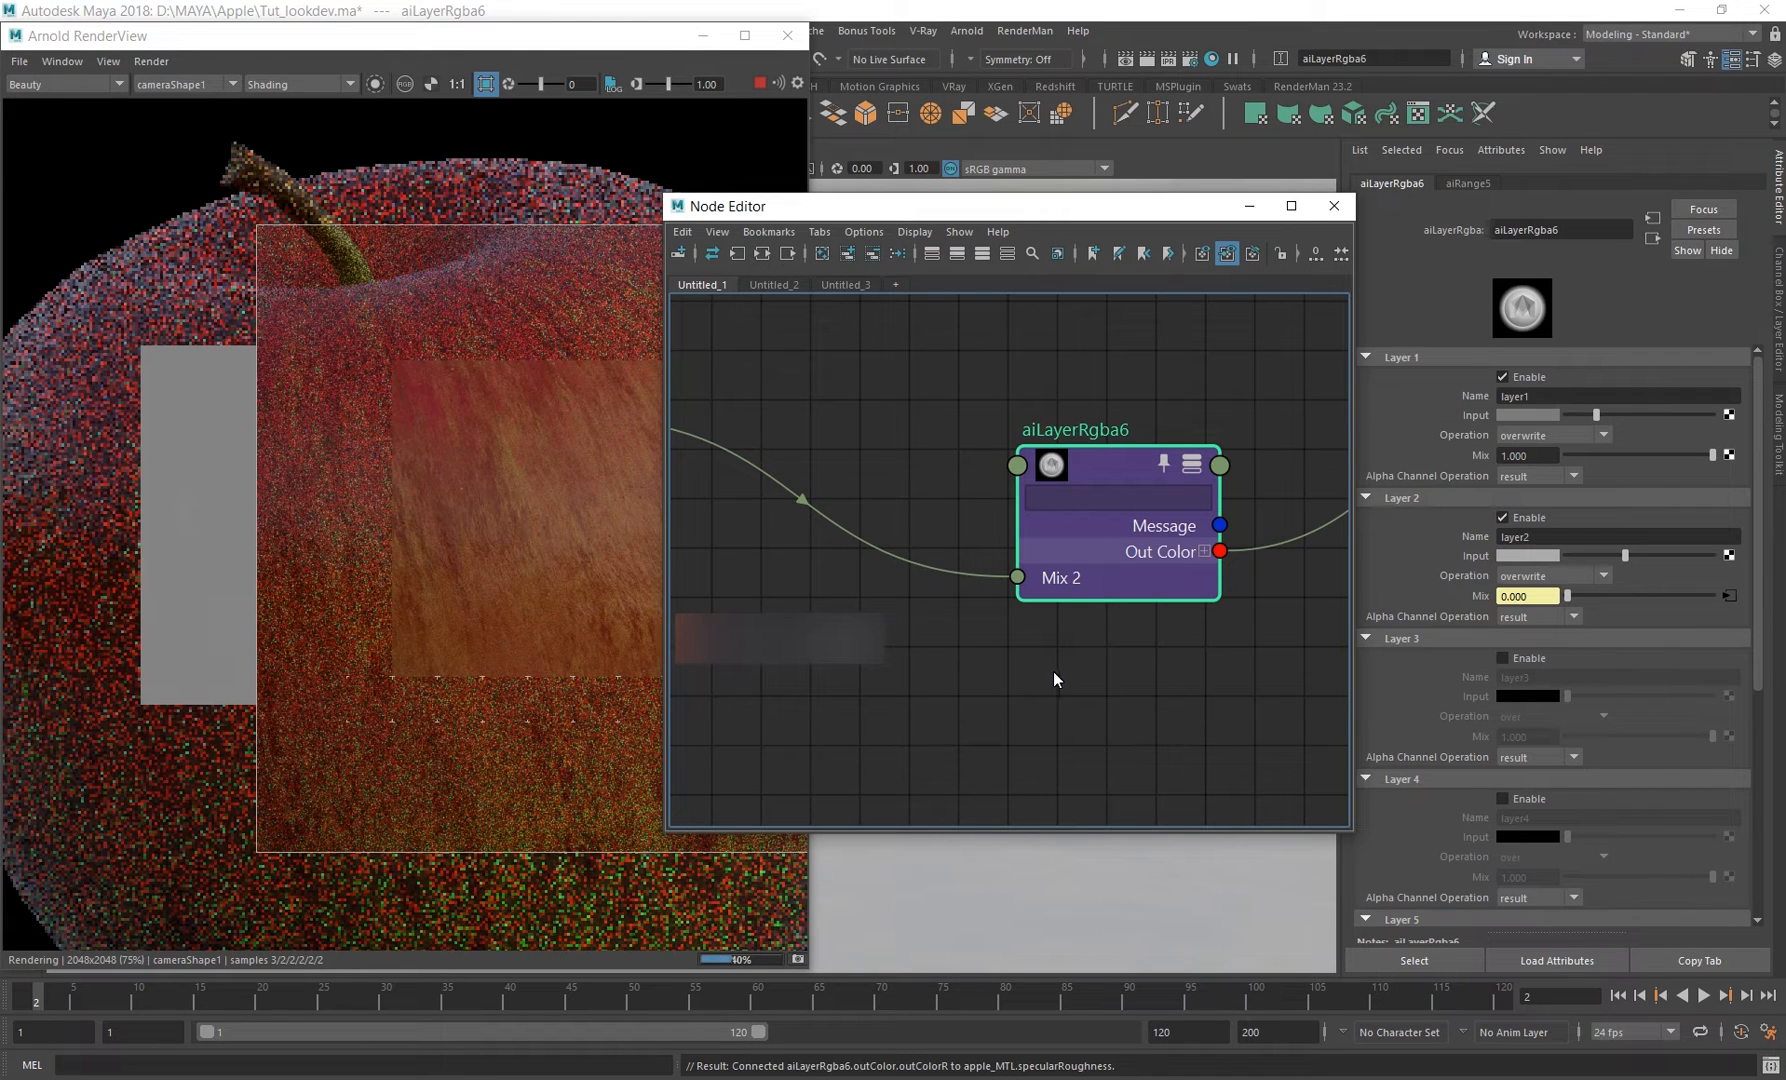
{"action": "scroll", "coordinate": [1053, 671], "scroll_direction": "down", "scroll_amount": 6}
{"action": "middle_click_drag", "start_coordinate": [1064, 686], "coordinate": [1024, 651], "text": "alt"}
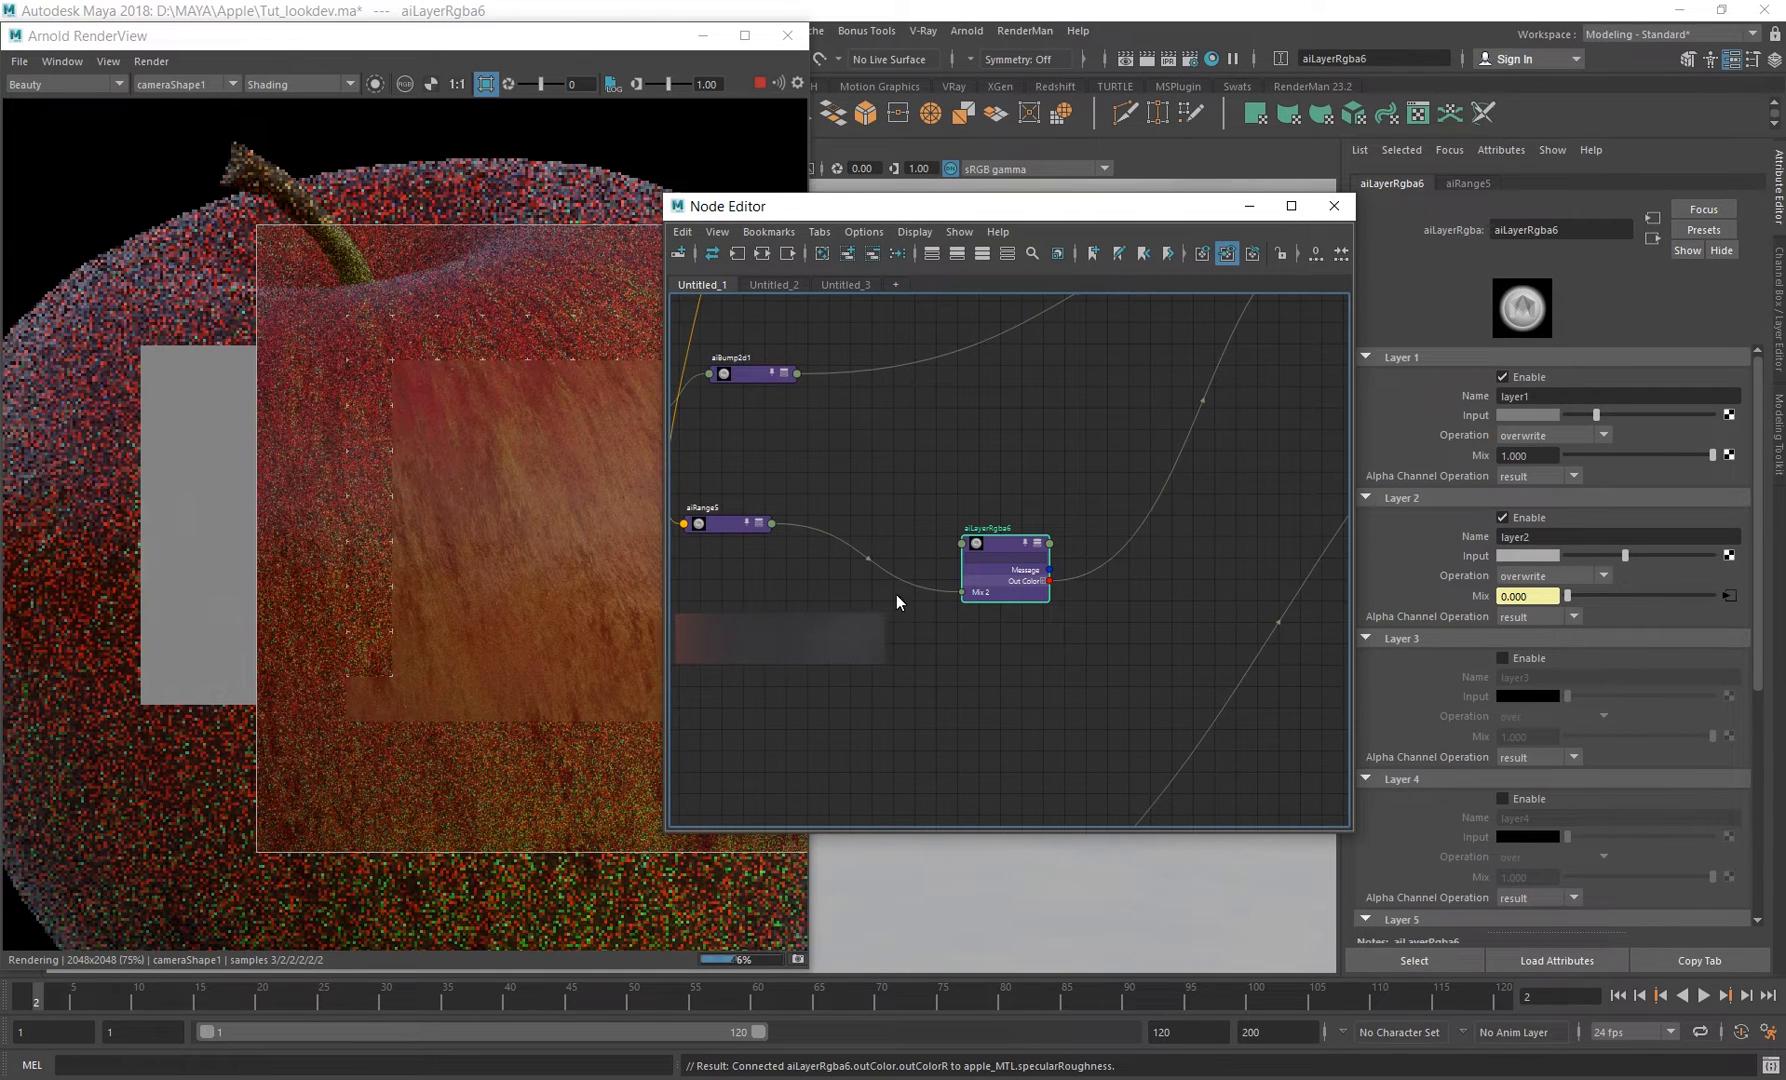
{"action": "left_click", "coordinate": [375, 84]}
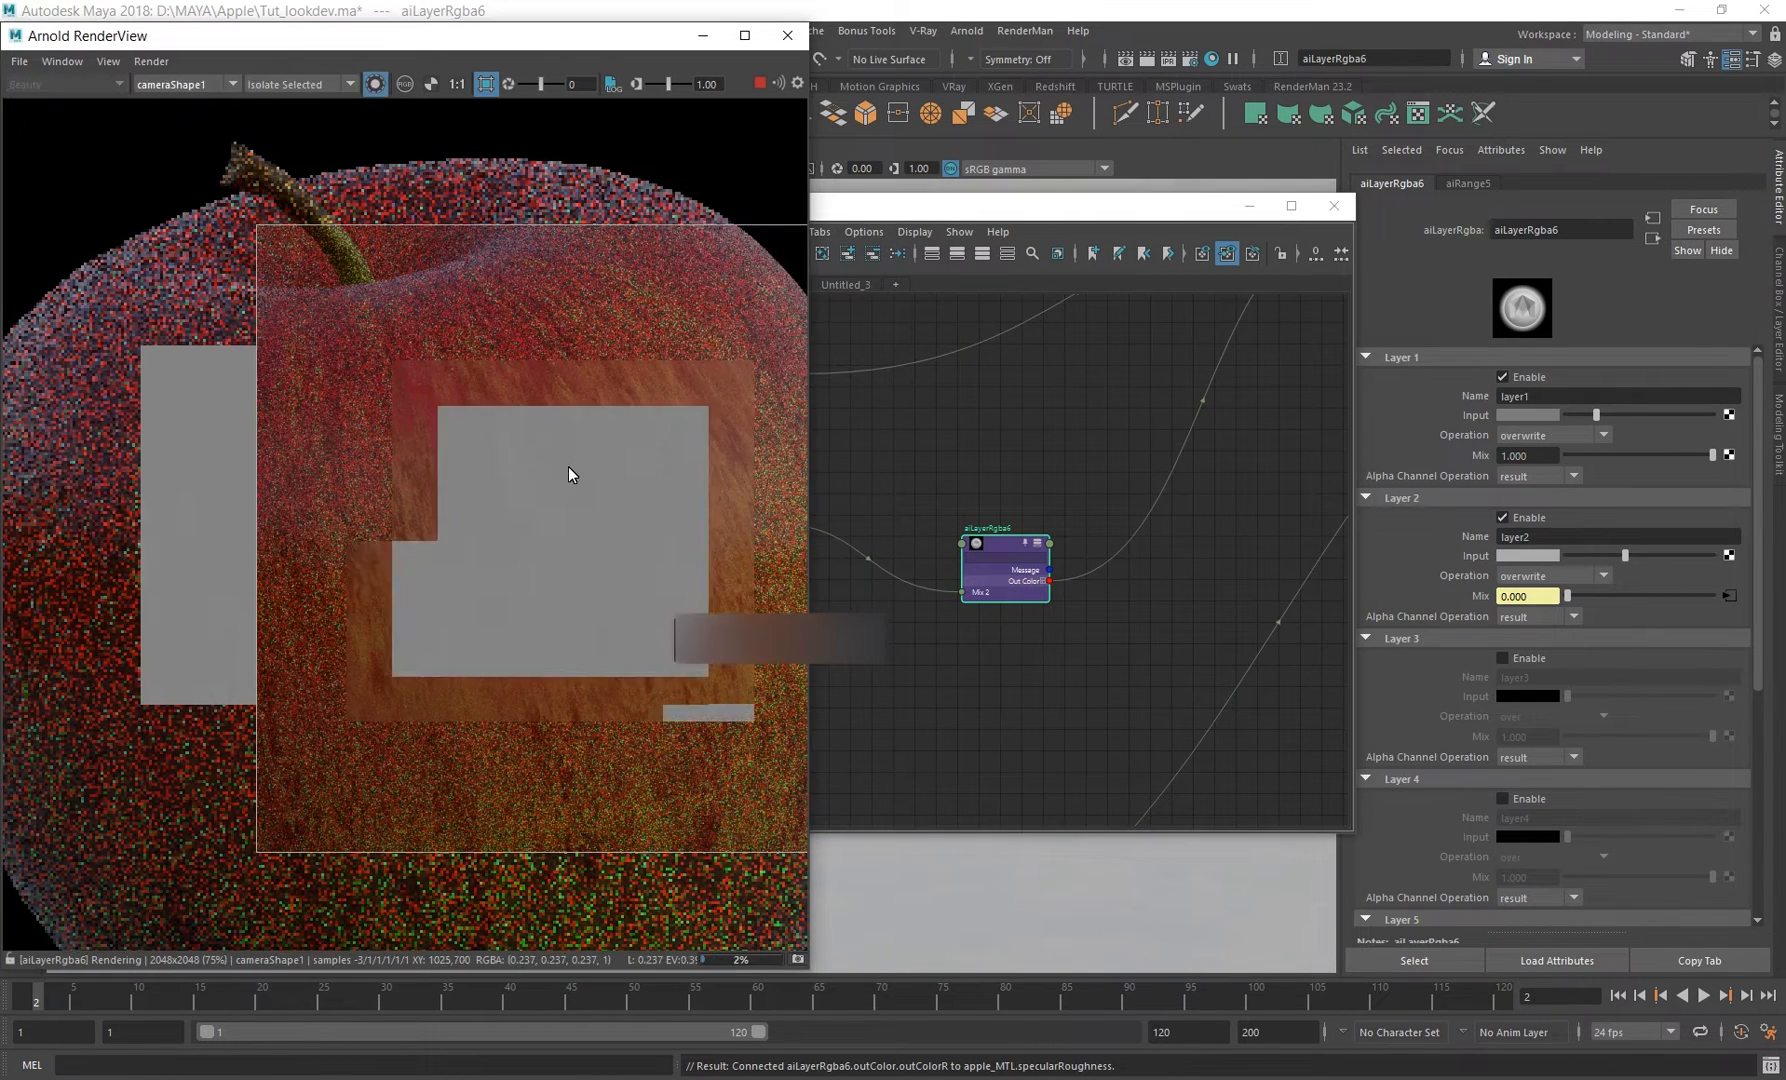
{"action": "left_click", "coordinate": [373, 84]}
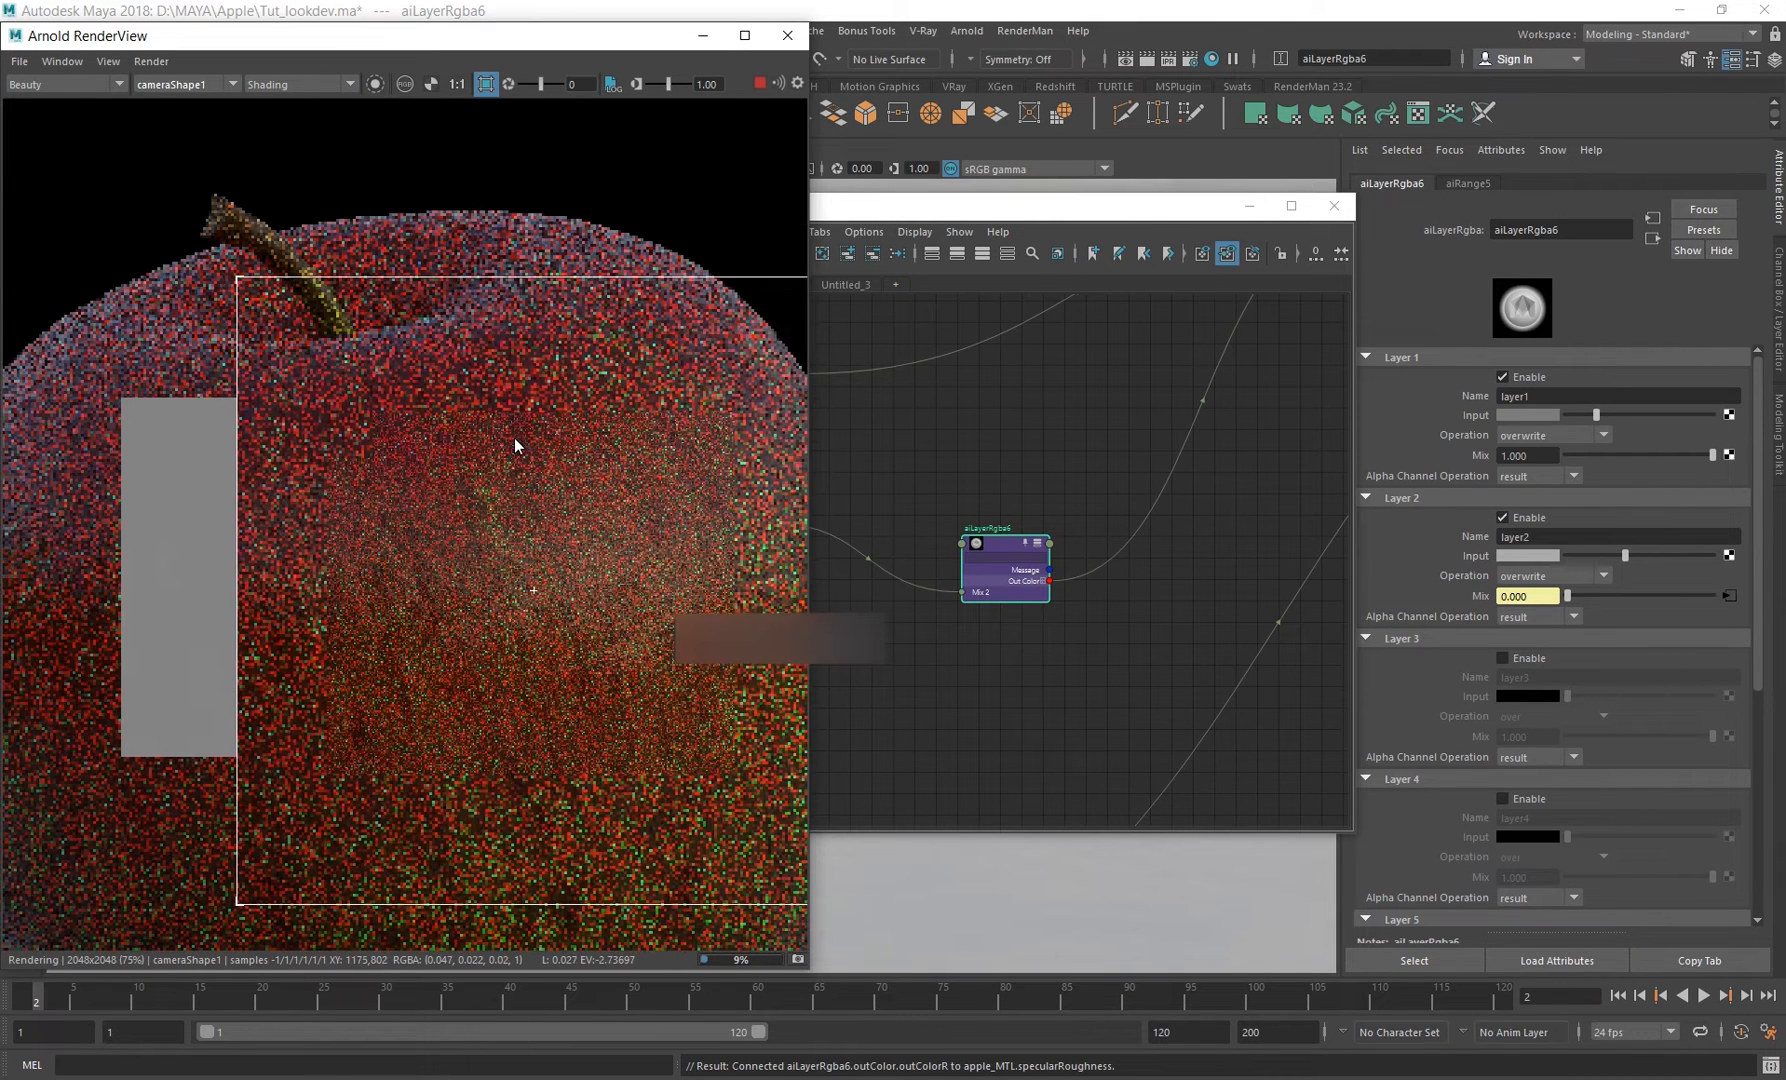
{"action": "left_click", "coordinate": [991, 693]}
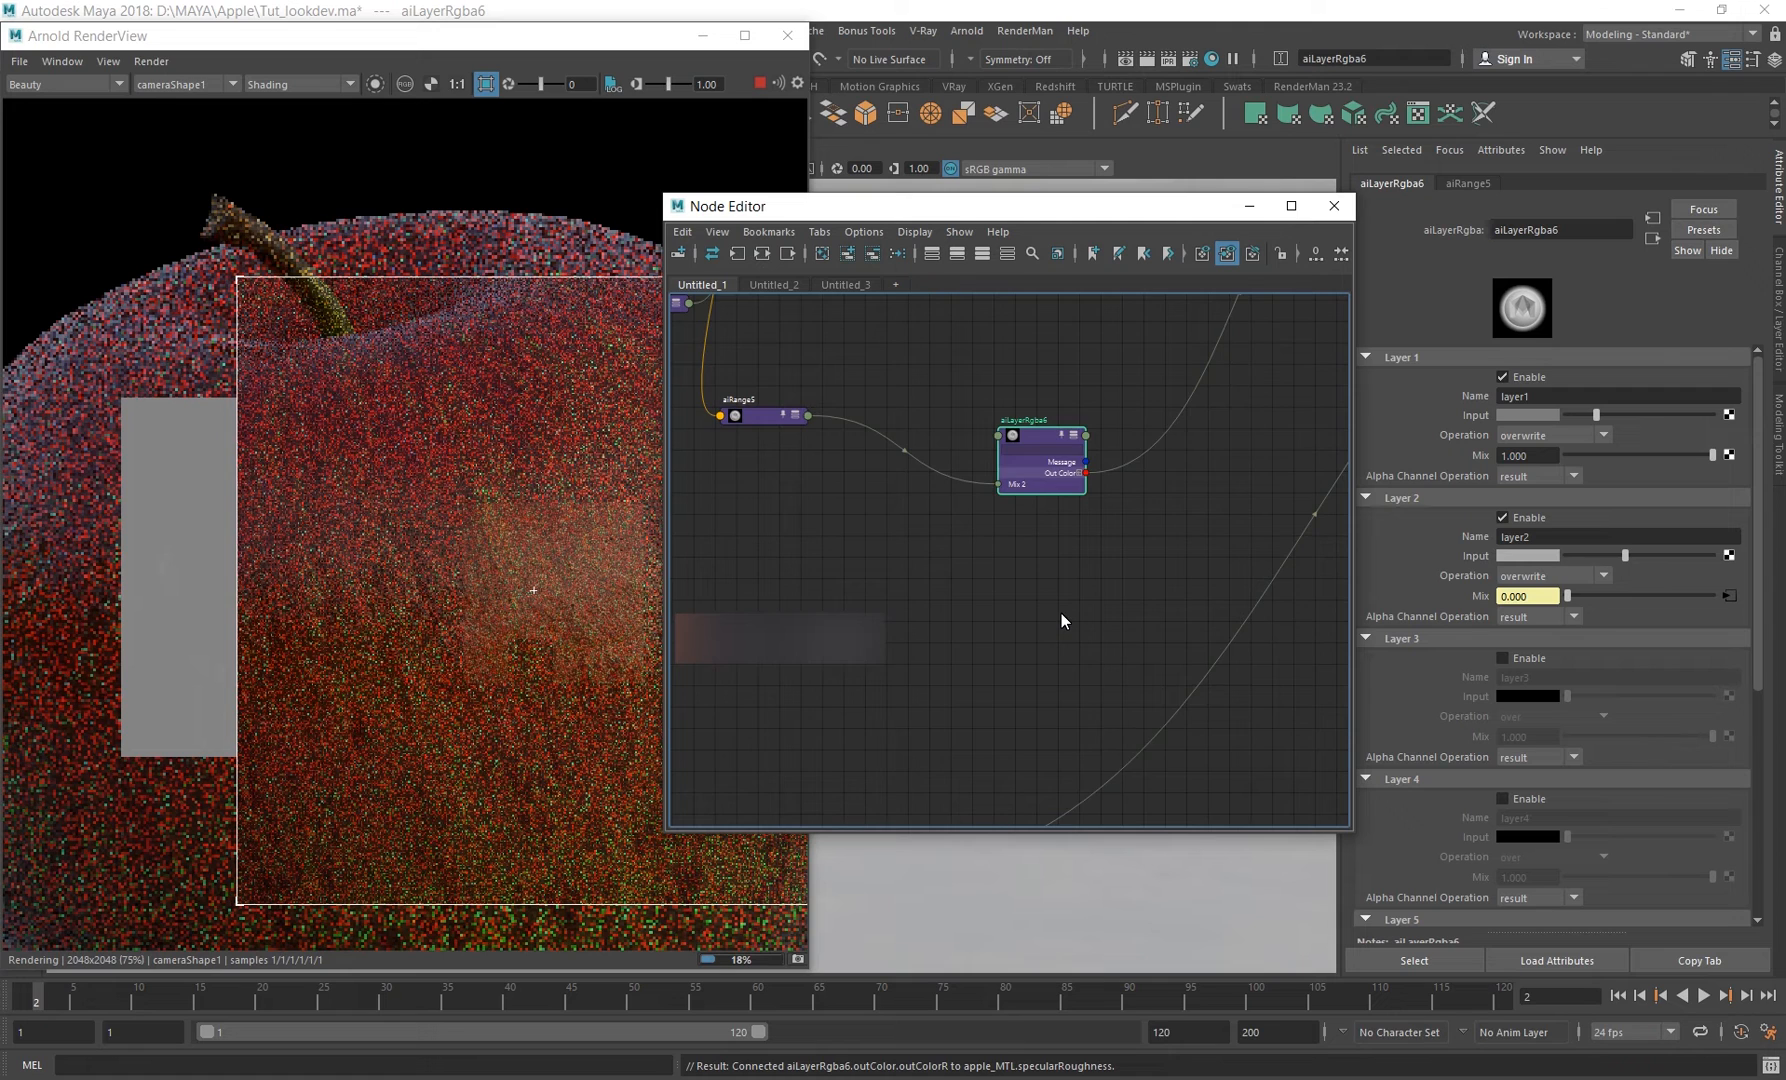
Trace the Out Color G link of aiLayerRgba1 down through aiRange5 to aiLayerRgba6 in the node network.
{"action": "scroll", "coordinate": [1060, 613], "scroll_direction": "down", "scroll_amount": 5}
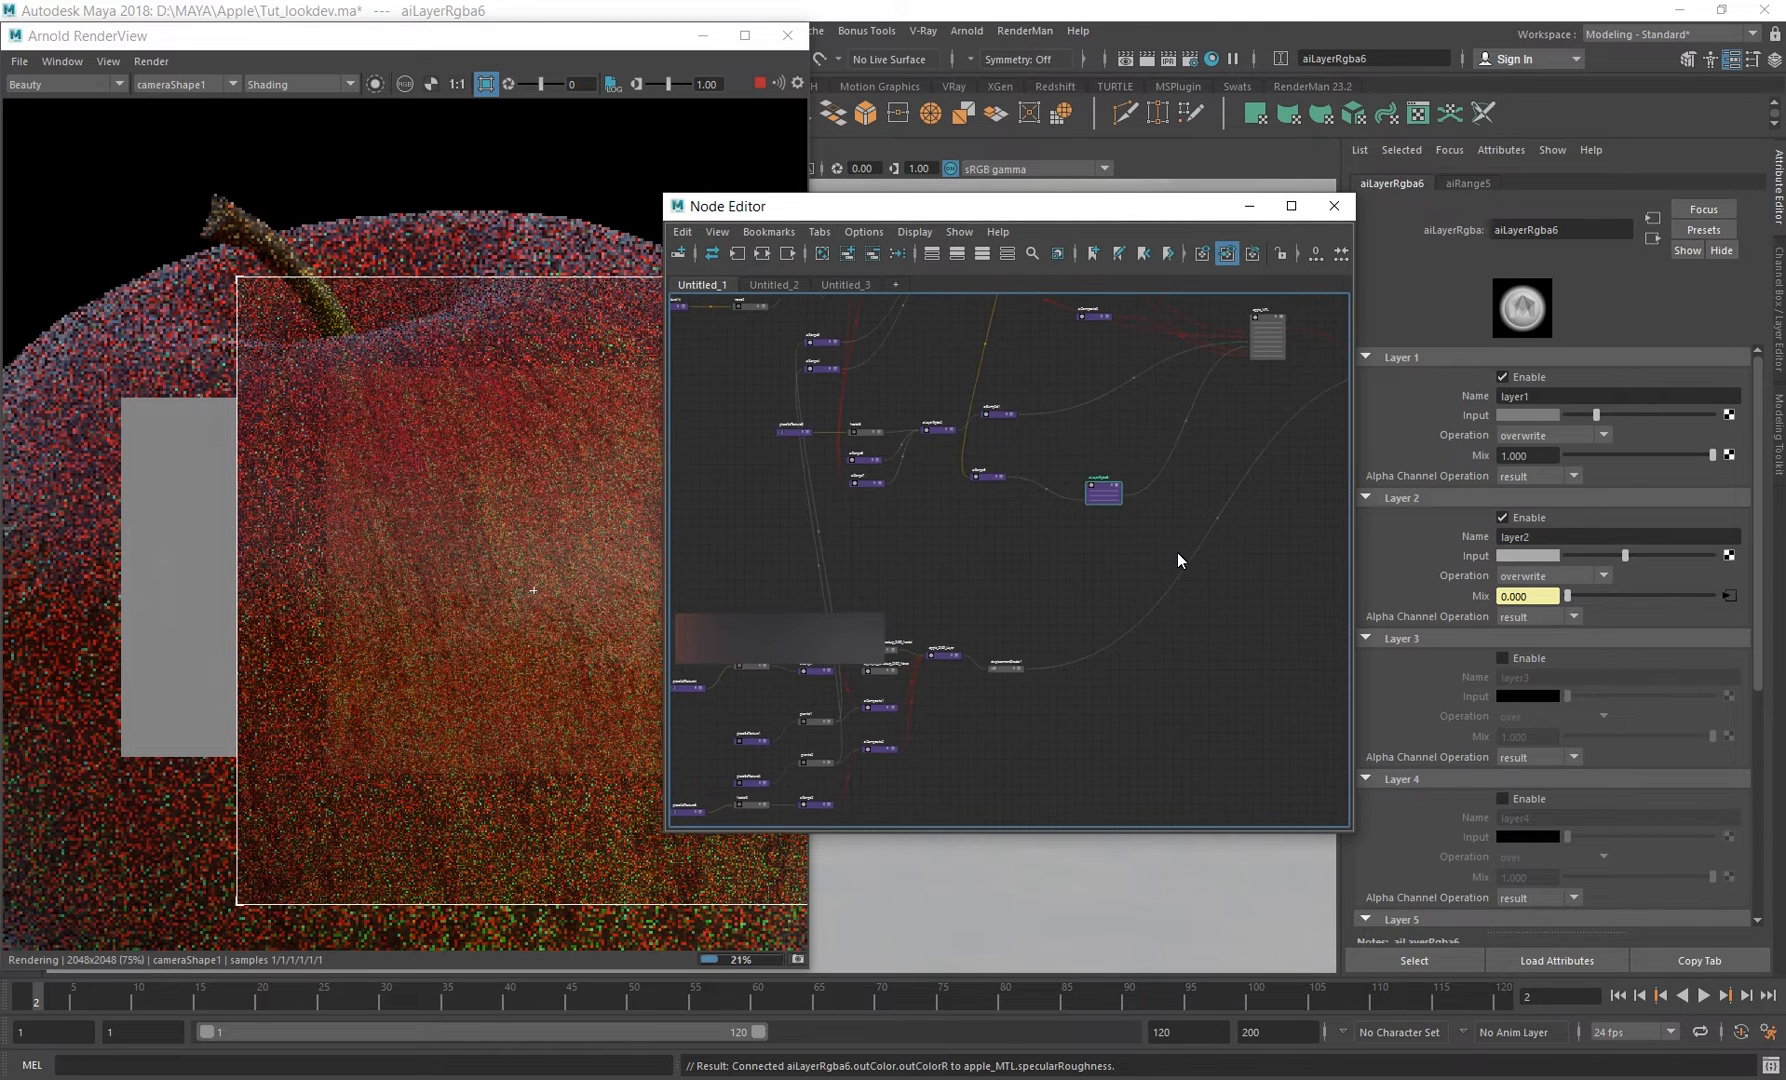
{"action": "scroll", "coordinate": [1097, 604], "scroll_direction": "up", "scroll_amount": 3}
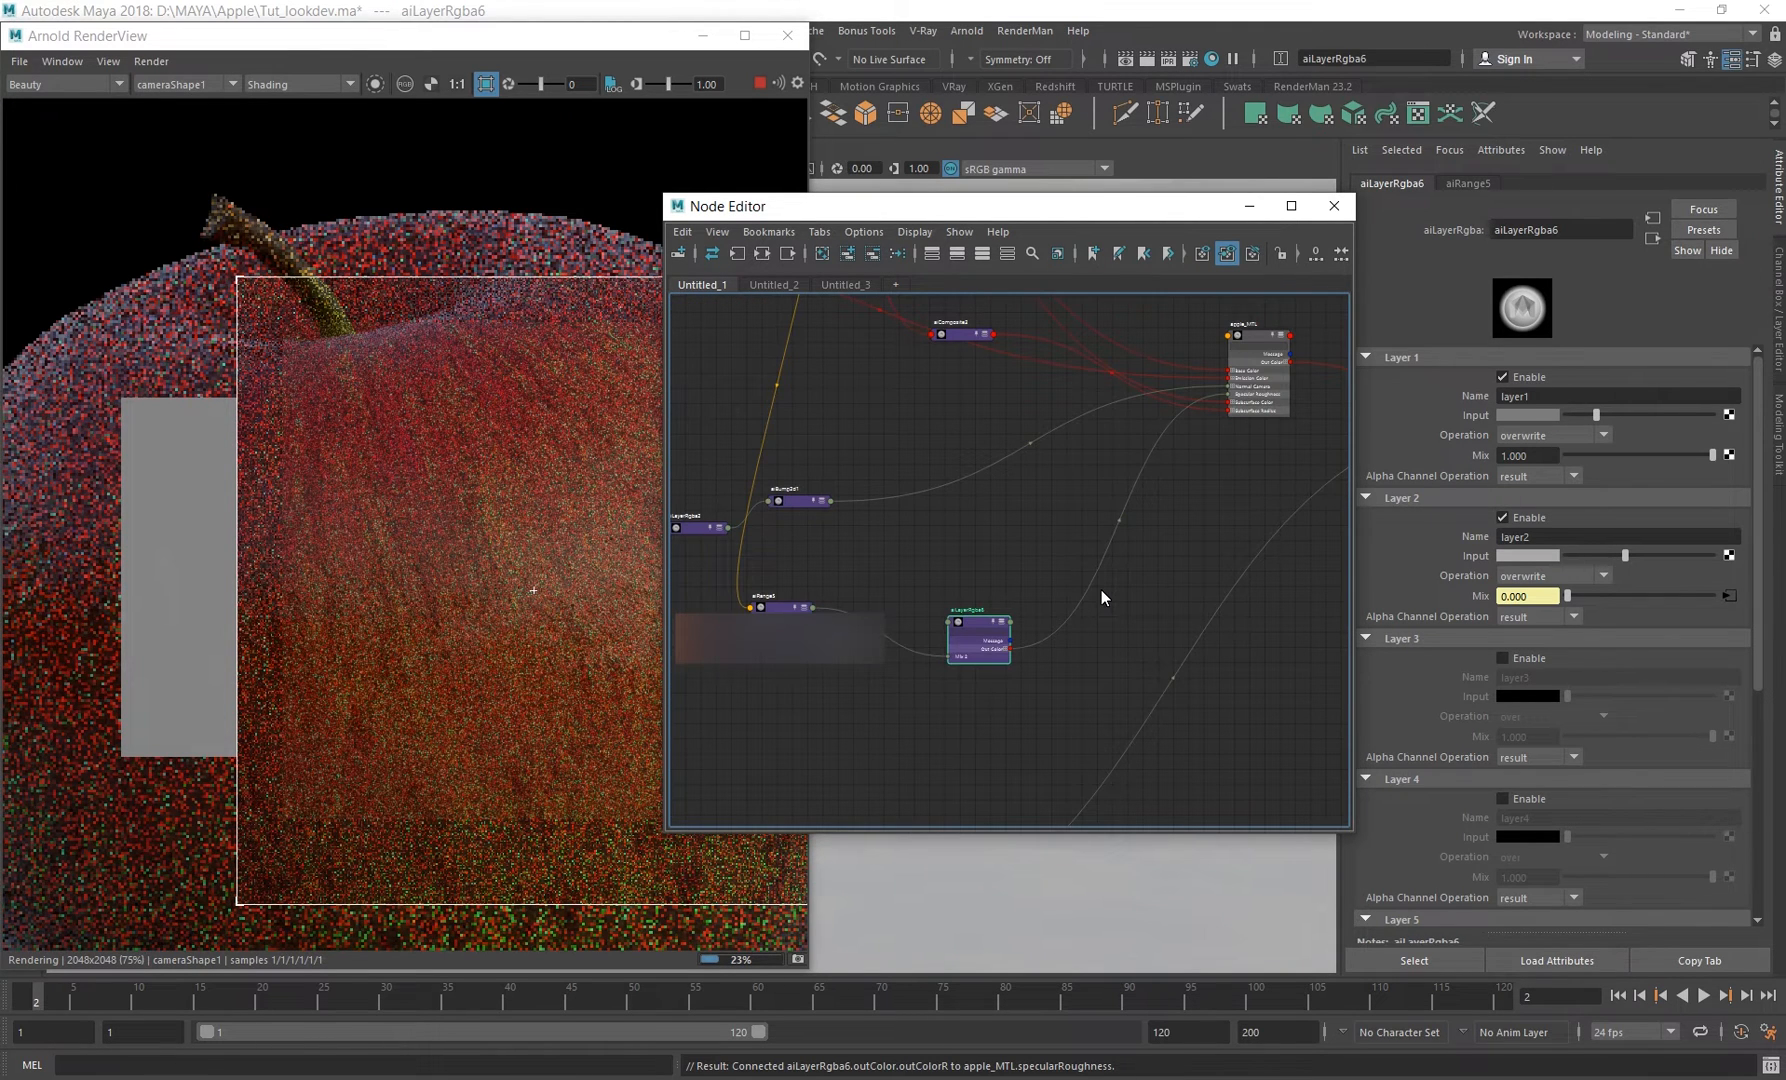
{"action": "middle_click_drag", "start_coordinate": [911, 396], "coordinate": [975, 509], "text": "alt"}
{"action": "scroll", "coordinate": [975, 509], "scroll_direction": "down", "scroll_amount": 3}
{"action": "scroll", "coordinate": [904, 353], "scroll_direction": "up", "scroll_amount": 2}
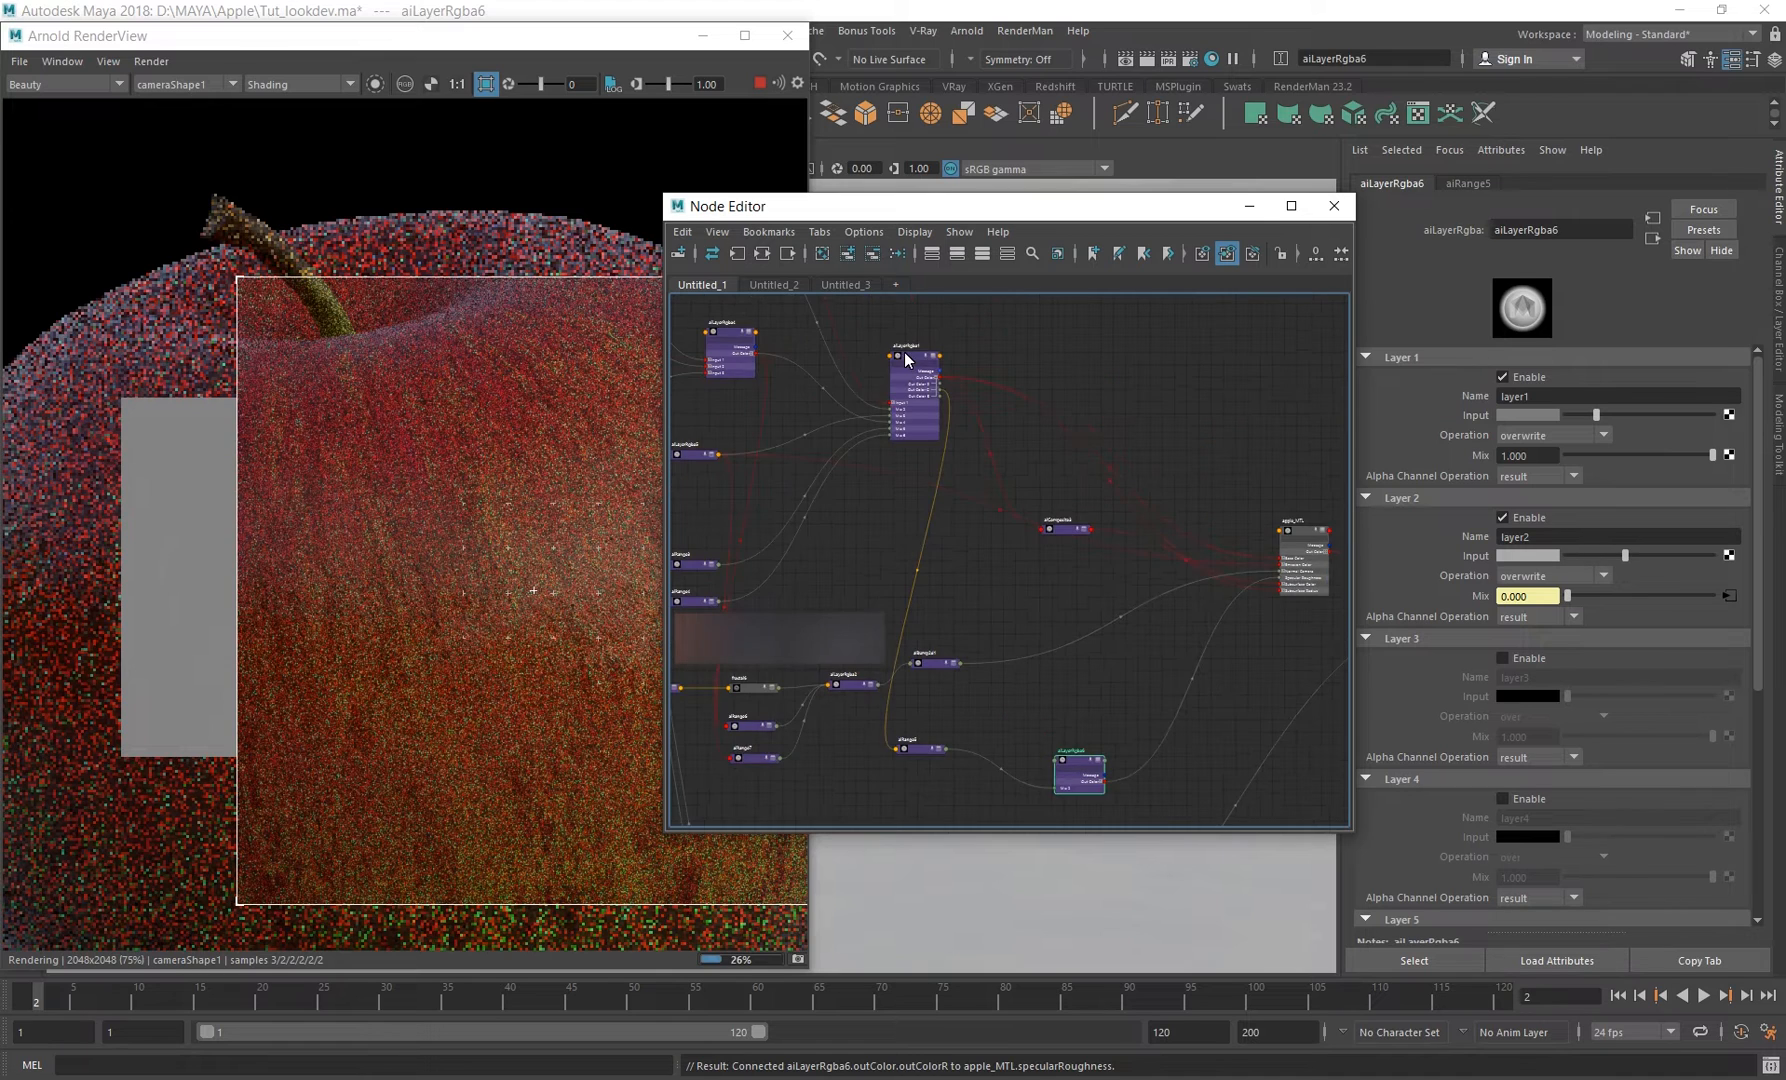
{"action": "scroll", "coordinate": [938, 383], "scroll_direction": "up", "scroll_amount": 5}
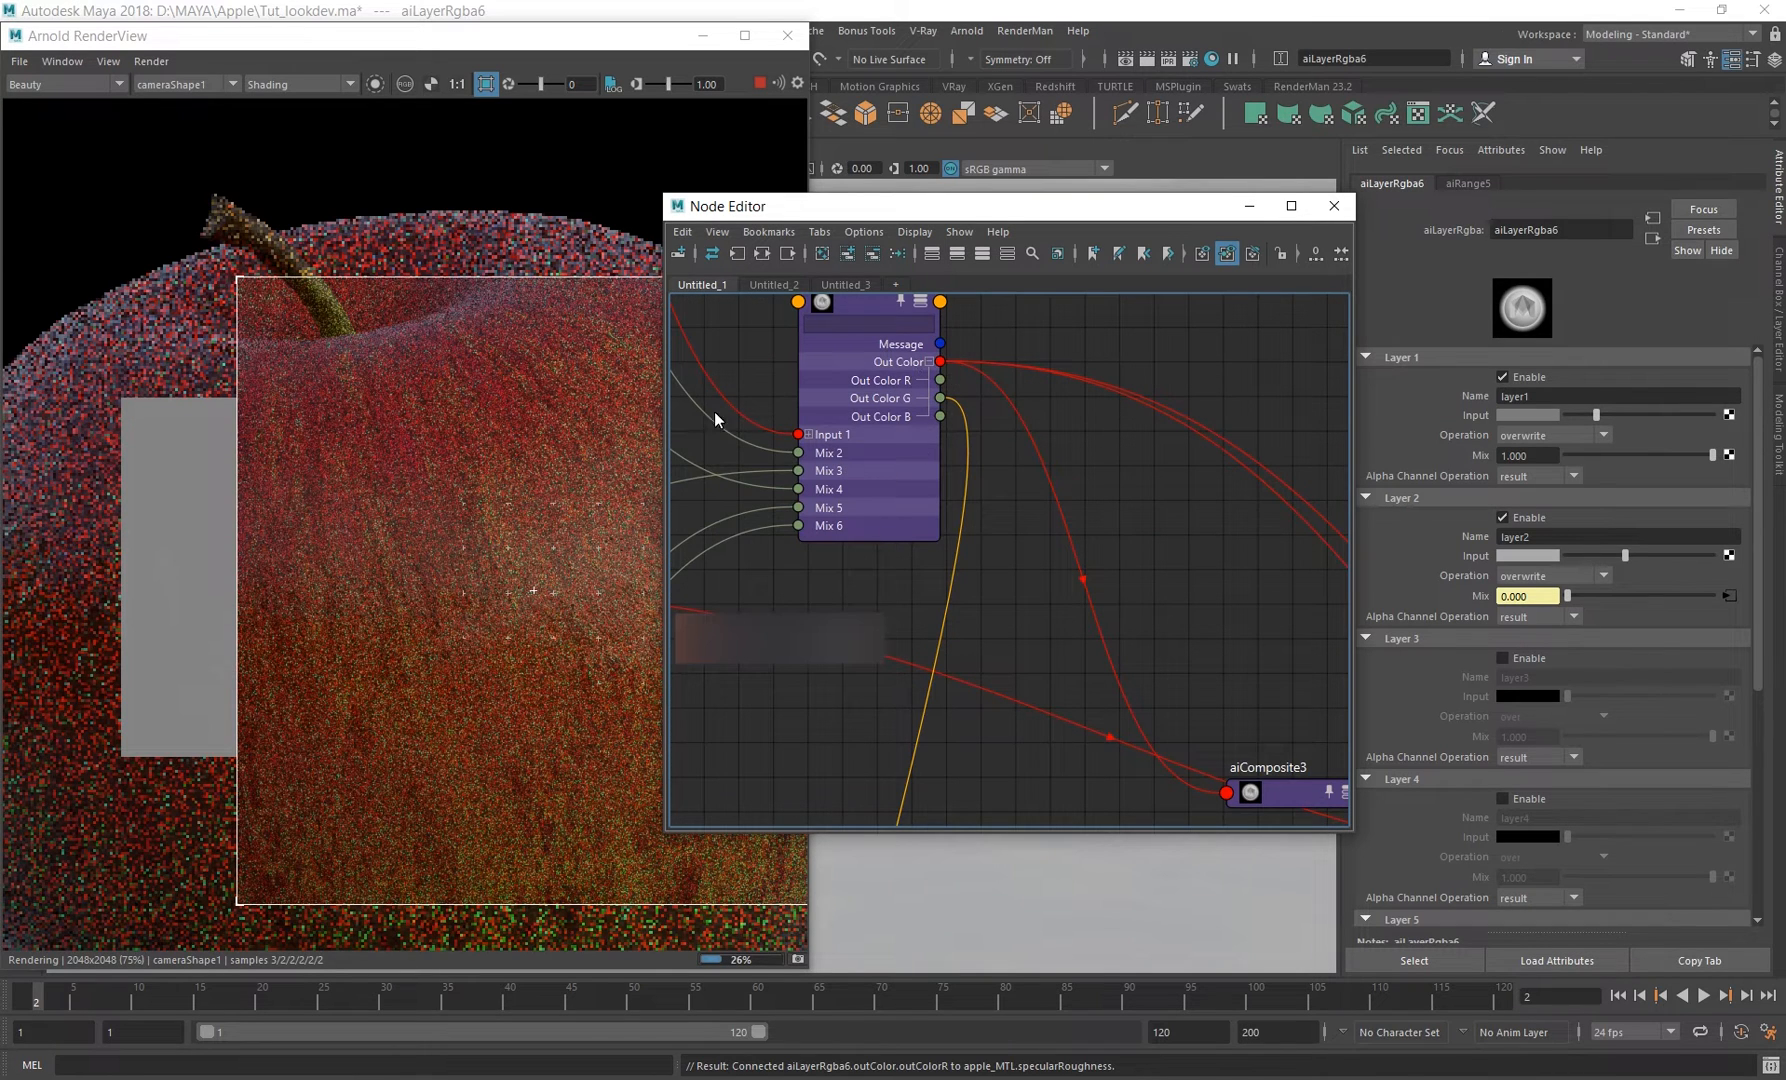
{"action": "middle_click_drag", "start_coordinate": [877, 508], "coordinate": [1115, 513], "text": "alt"}
{"action": "scroll", "coordinate": [1044, 582], "scroll_direction": "down", "scroll_amount": 4}
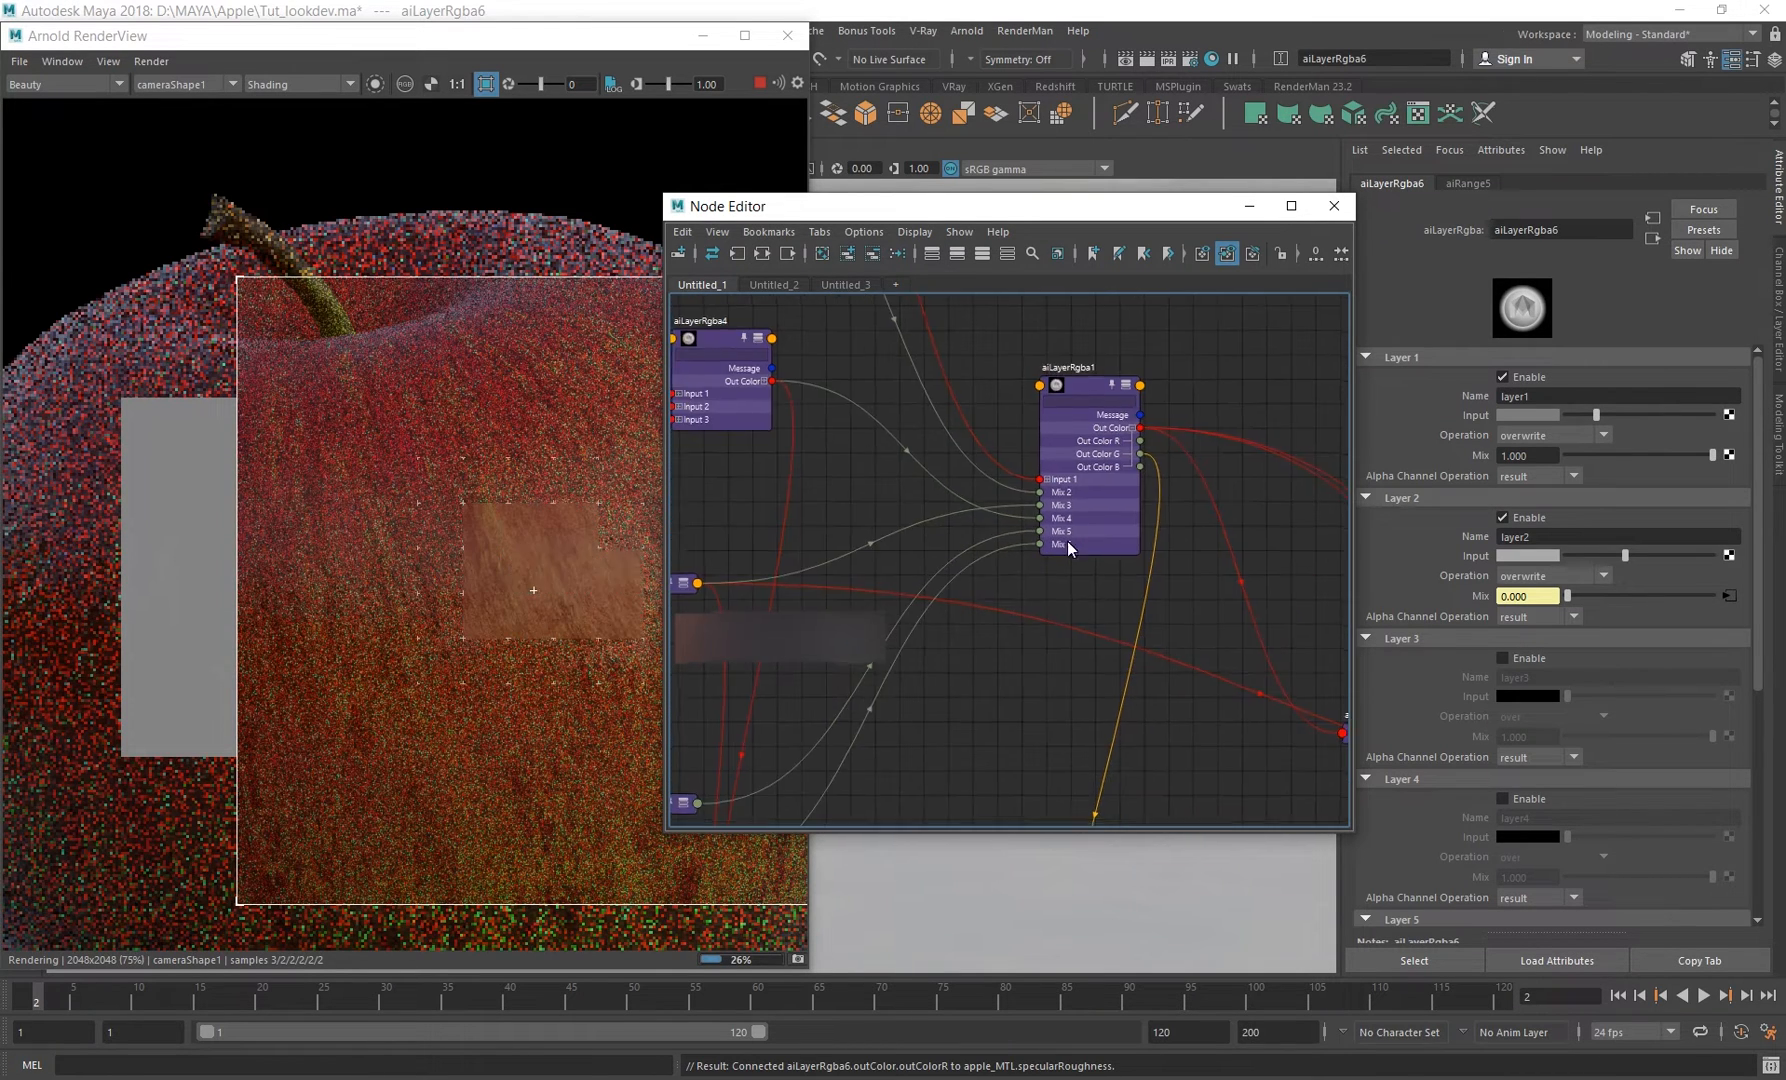
{"action": "scroll", "coordinate": [1067, 541], "scroll_direction": "up", "scroll_amount": 3}
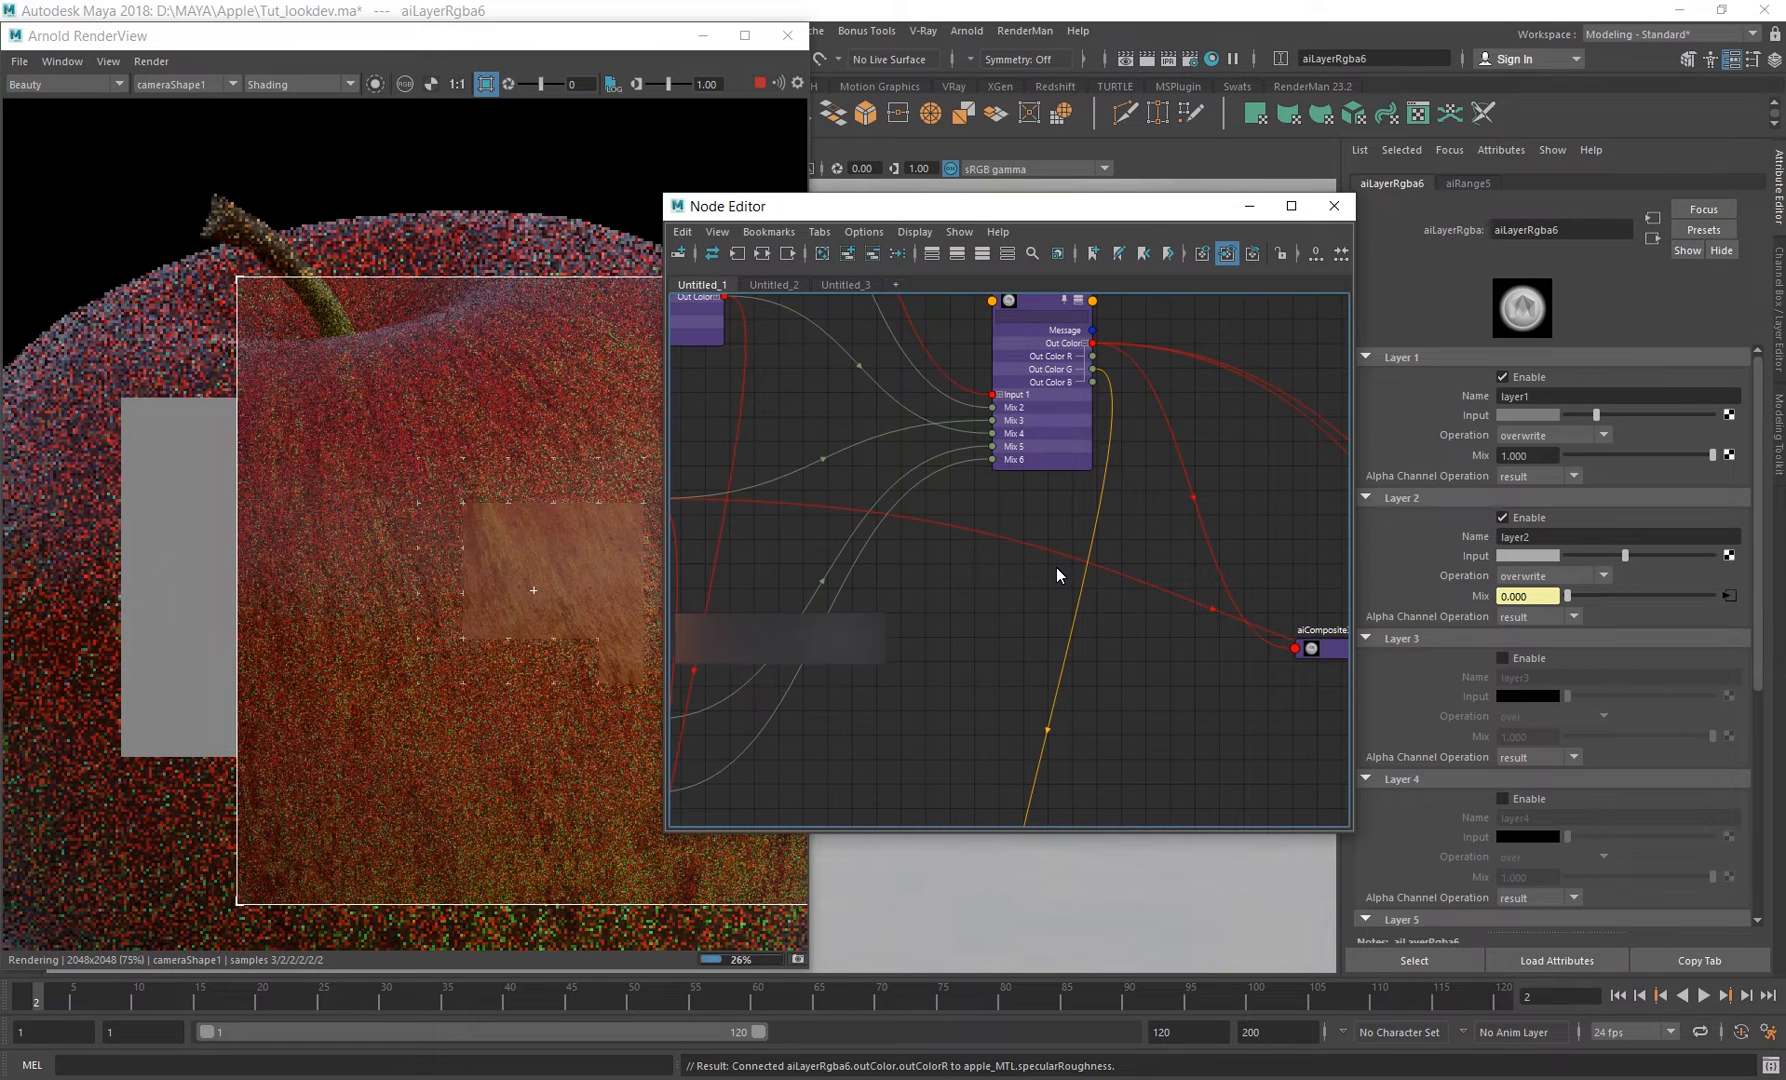
{"action": "scroll", "coordinate": [1092, 622], "scroll_direction": "down", "scroll_amount": 4}
{"action": "middle_click_drag", "start_coordinate": [1136, 815], "coordinate": [1088, 652], "text": "alt"}
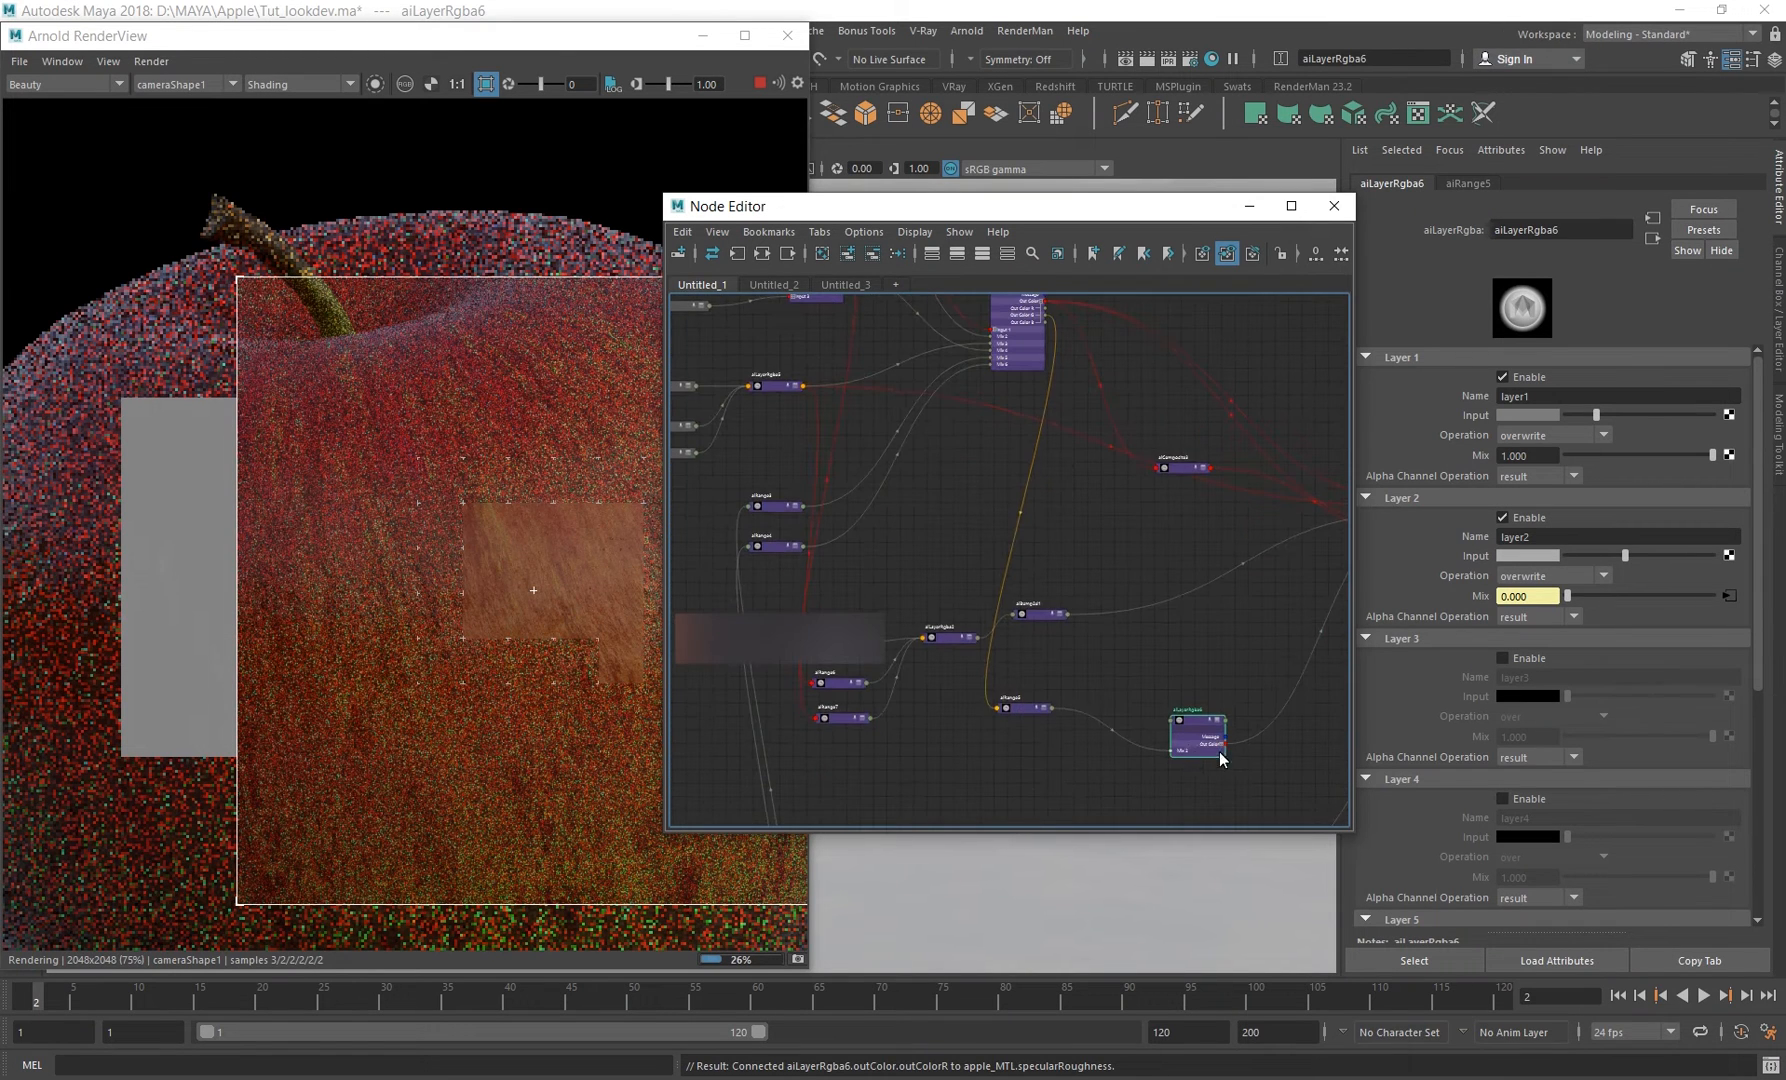
Examine the Mix 2 input and Out Color connection of aiLayerRgba6 and where its output leads.
{"action": "scroll", "coordinate": [1220, 751], "scroll_direction": "up", "scroll_amount": 6}
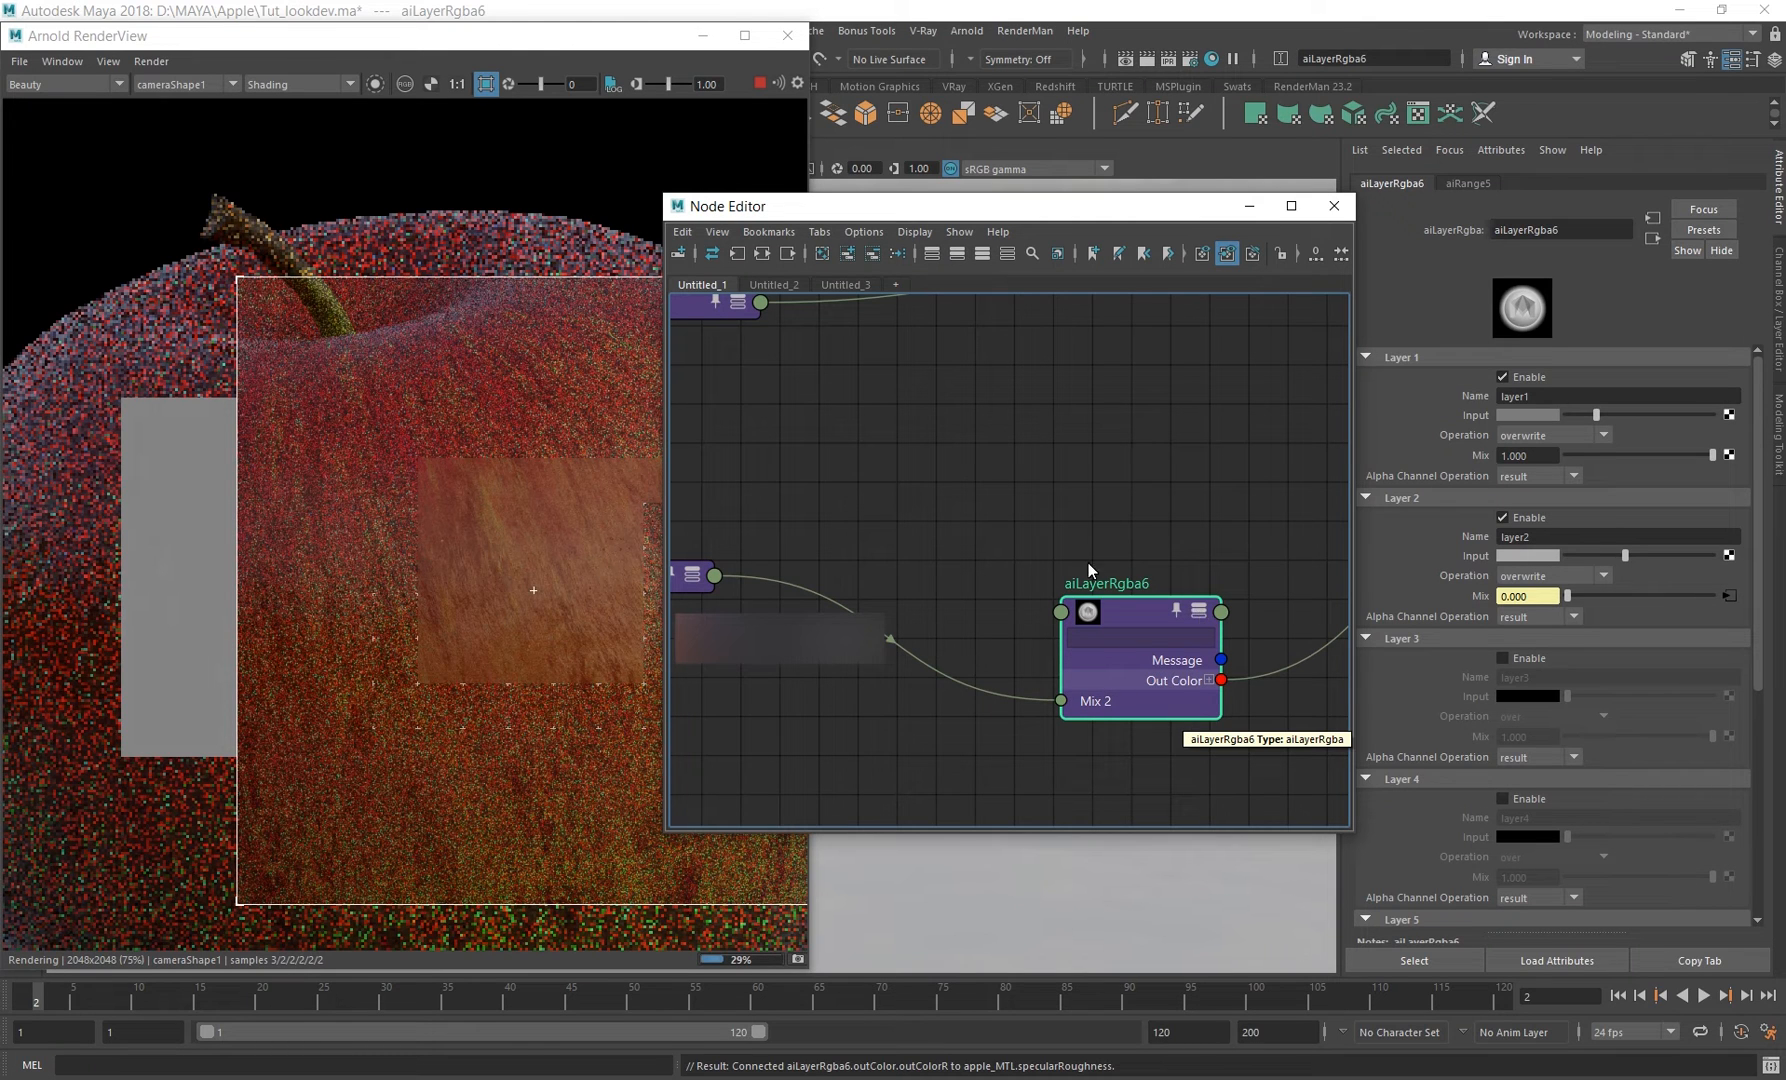
{"action": "scroll", "coordinate": [1090, 570], "scroll_direction": "down", "scroll_amount": 5}
{"action": "middle_click_drag", "start_coordinate": [1000, 443], "coordinate": [893, 343], "text": "alt"}
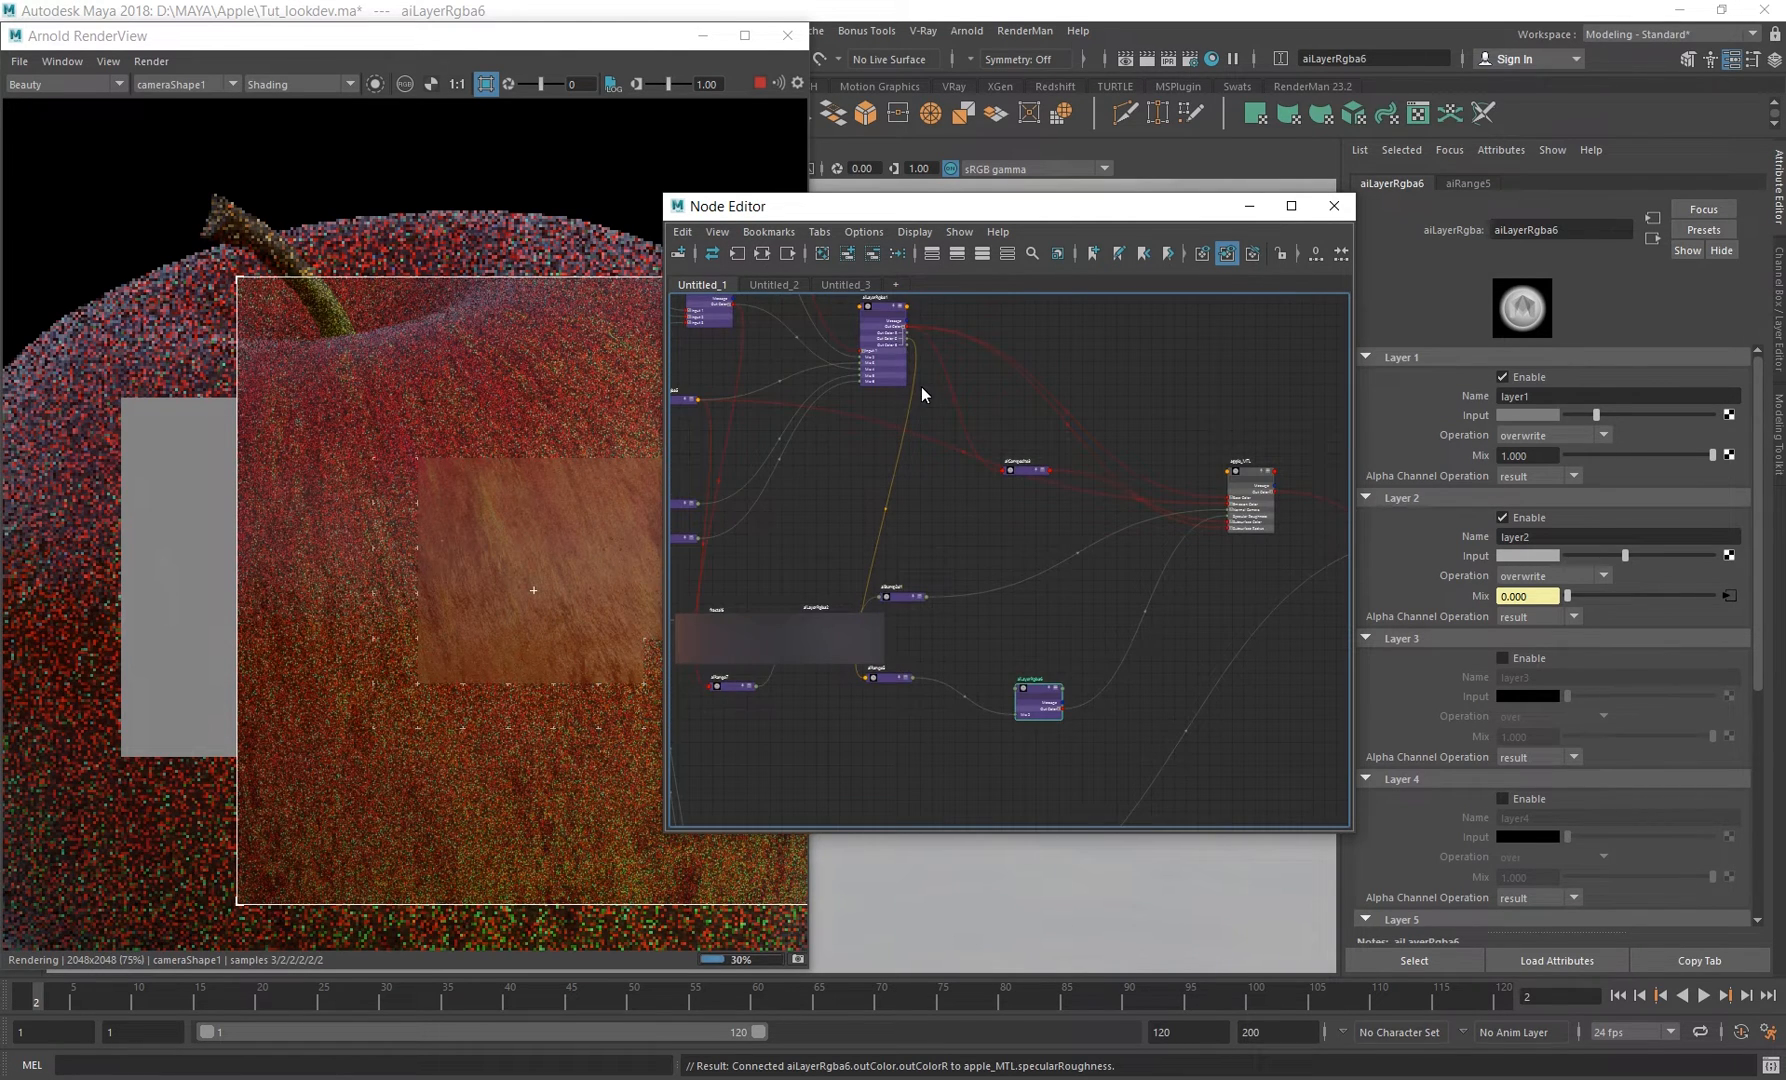
{"action": "scroll", "coordinate": [1120, 741], "scroll_direction": "up", "scroll_amount": 5}
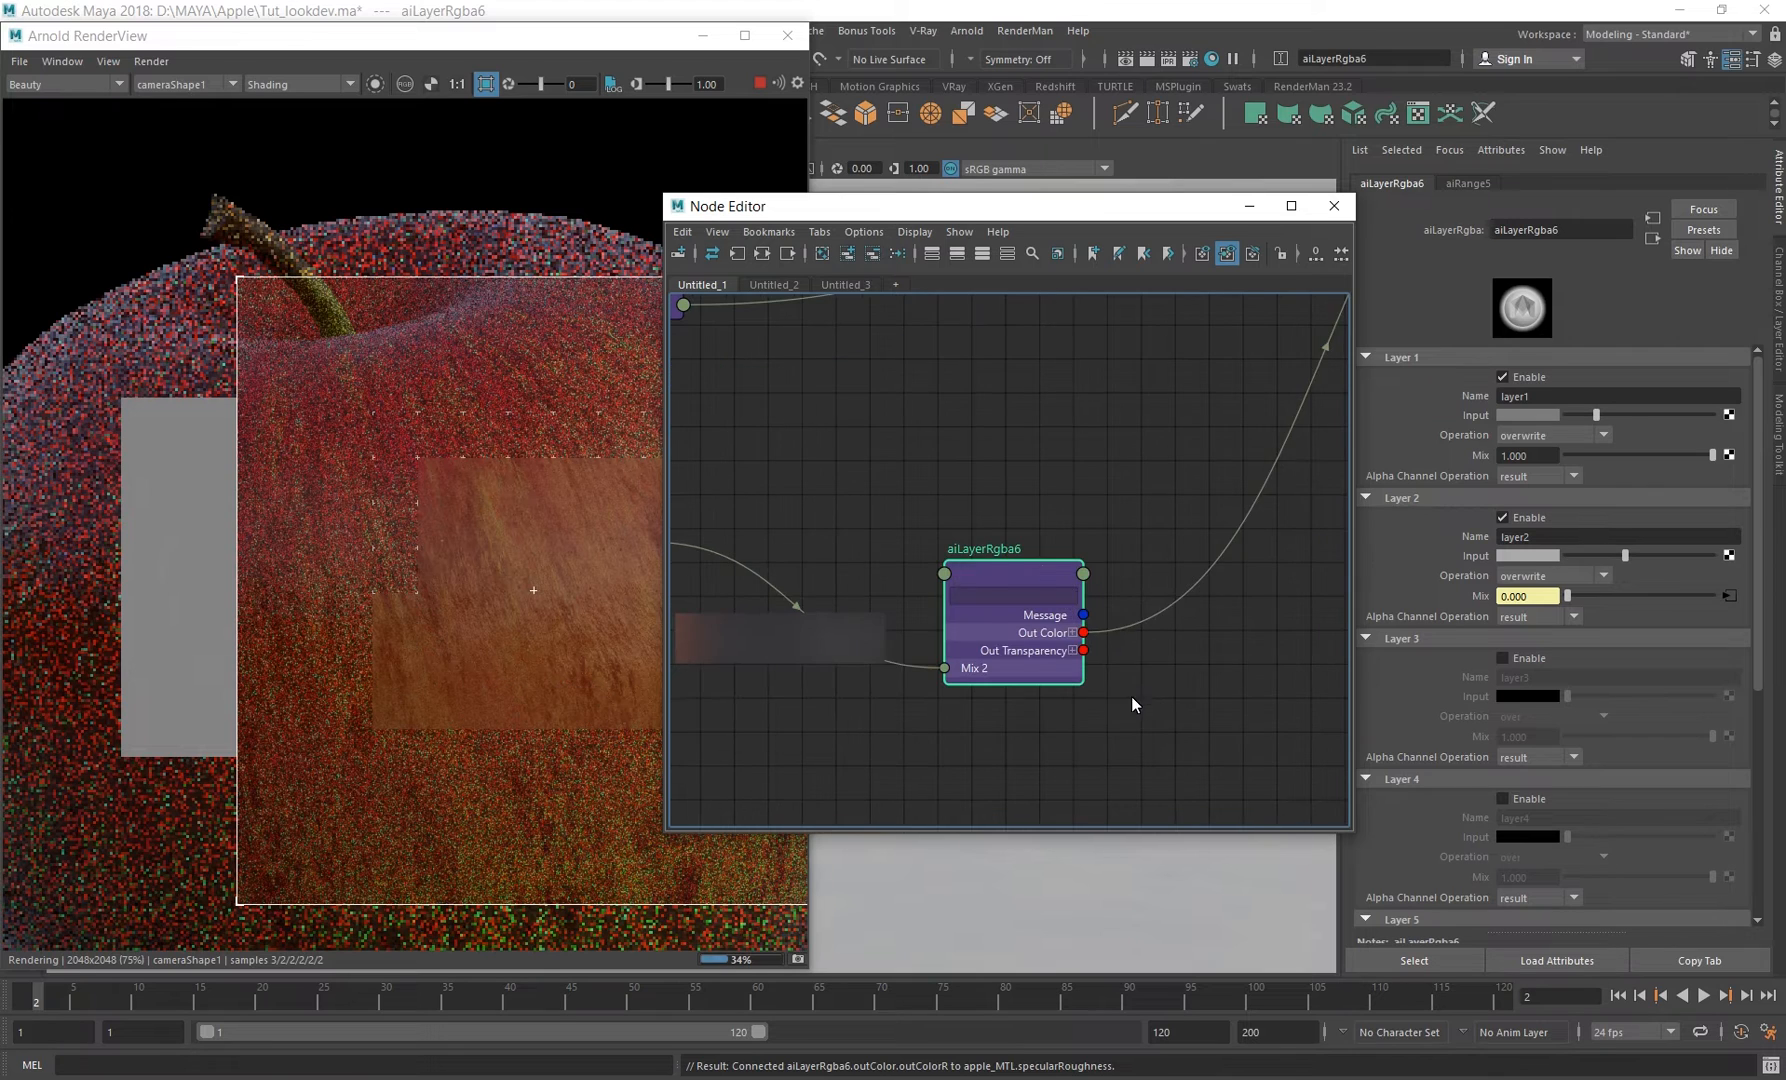
{"action": "scroll", "coordinate": [1132, 704], "scroll_direction": "down", "scroll_amount": 2}
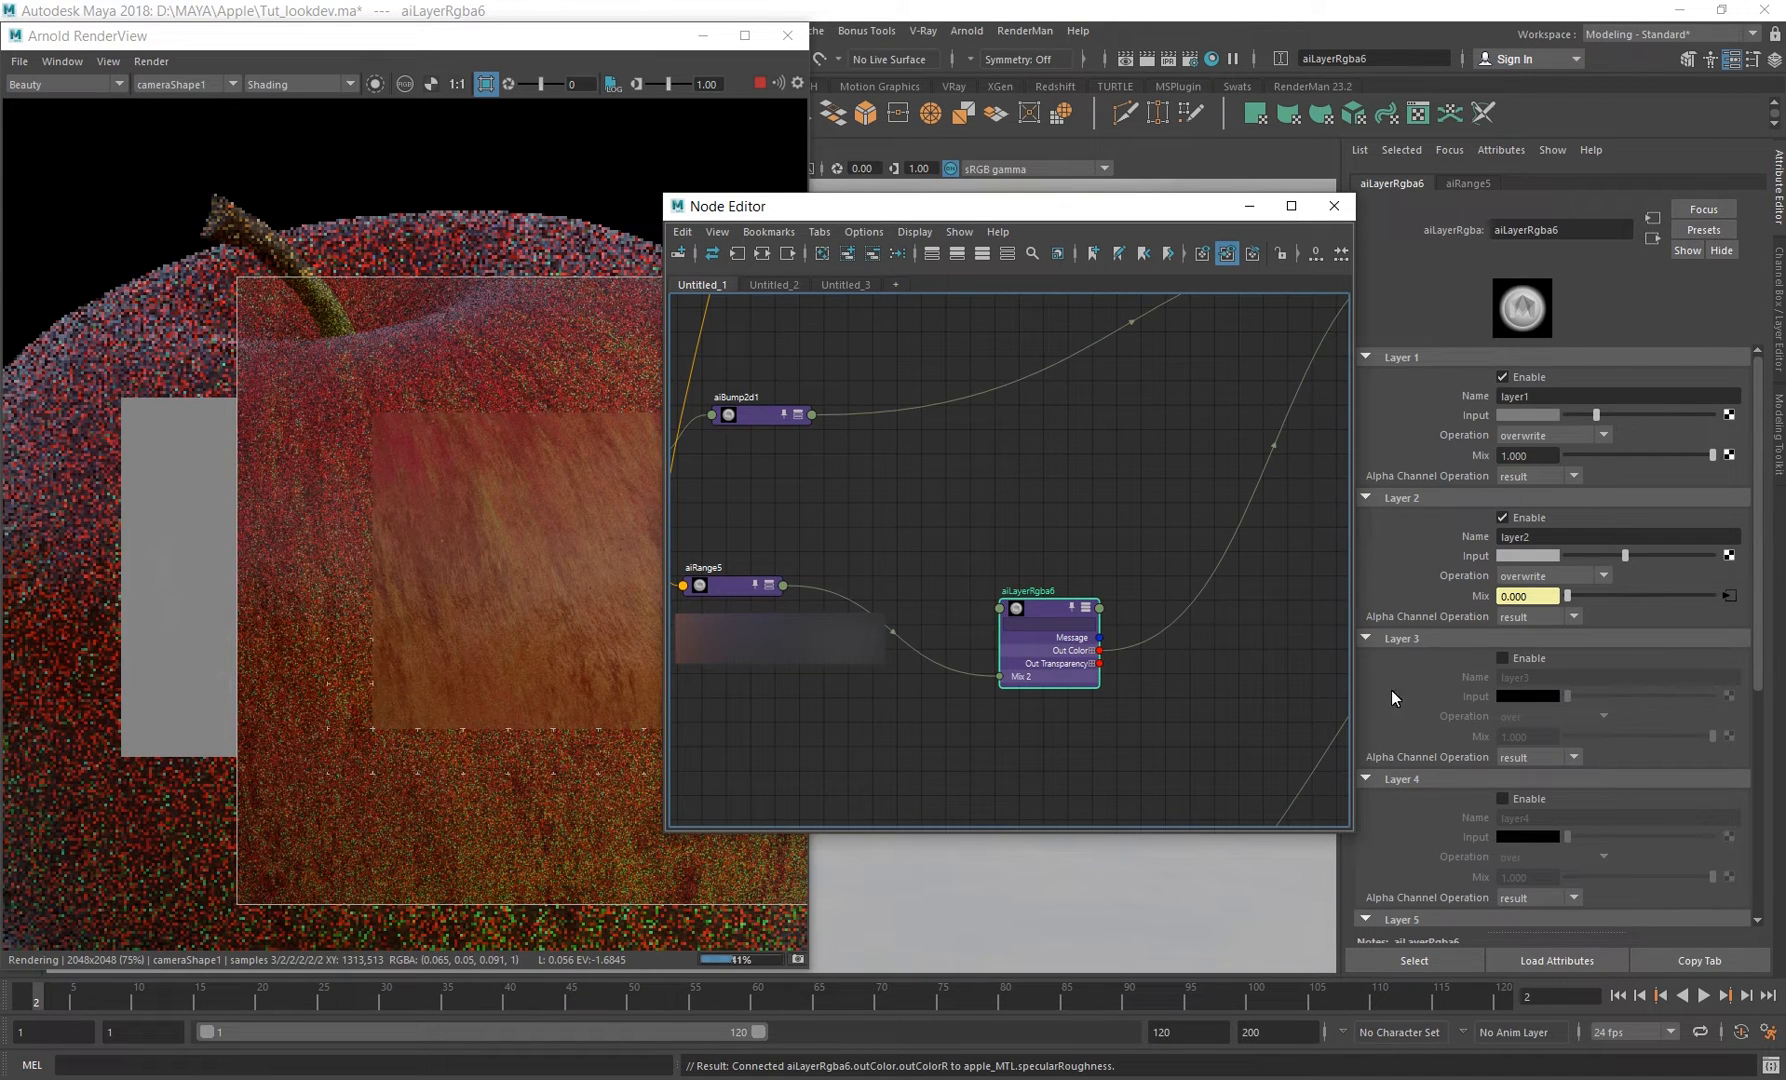
{"action": "middle_click_drag", "start_coordinate": [1180, 707], "coordinate": [1165, 690], "text": "alt"}
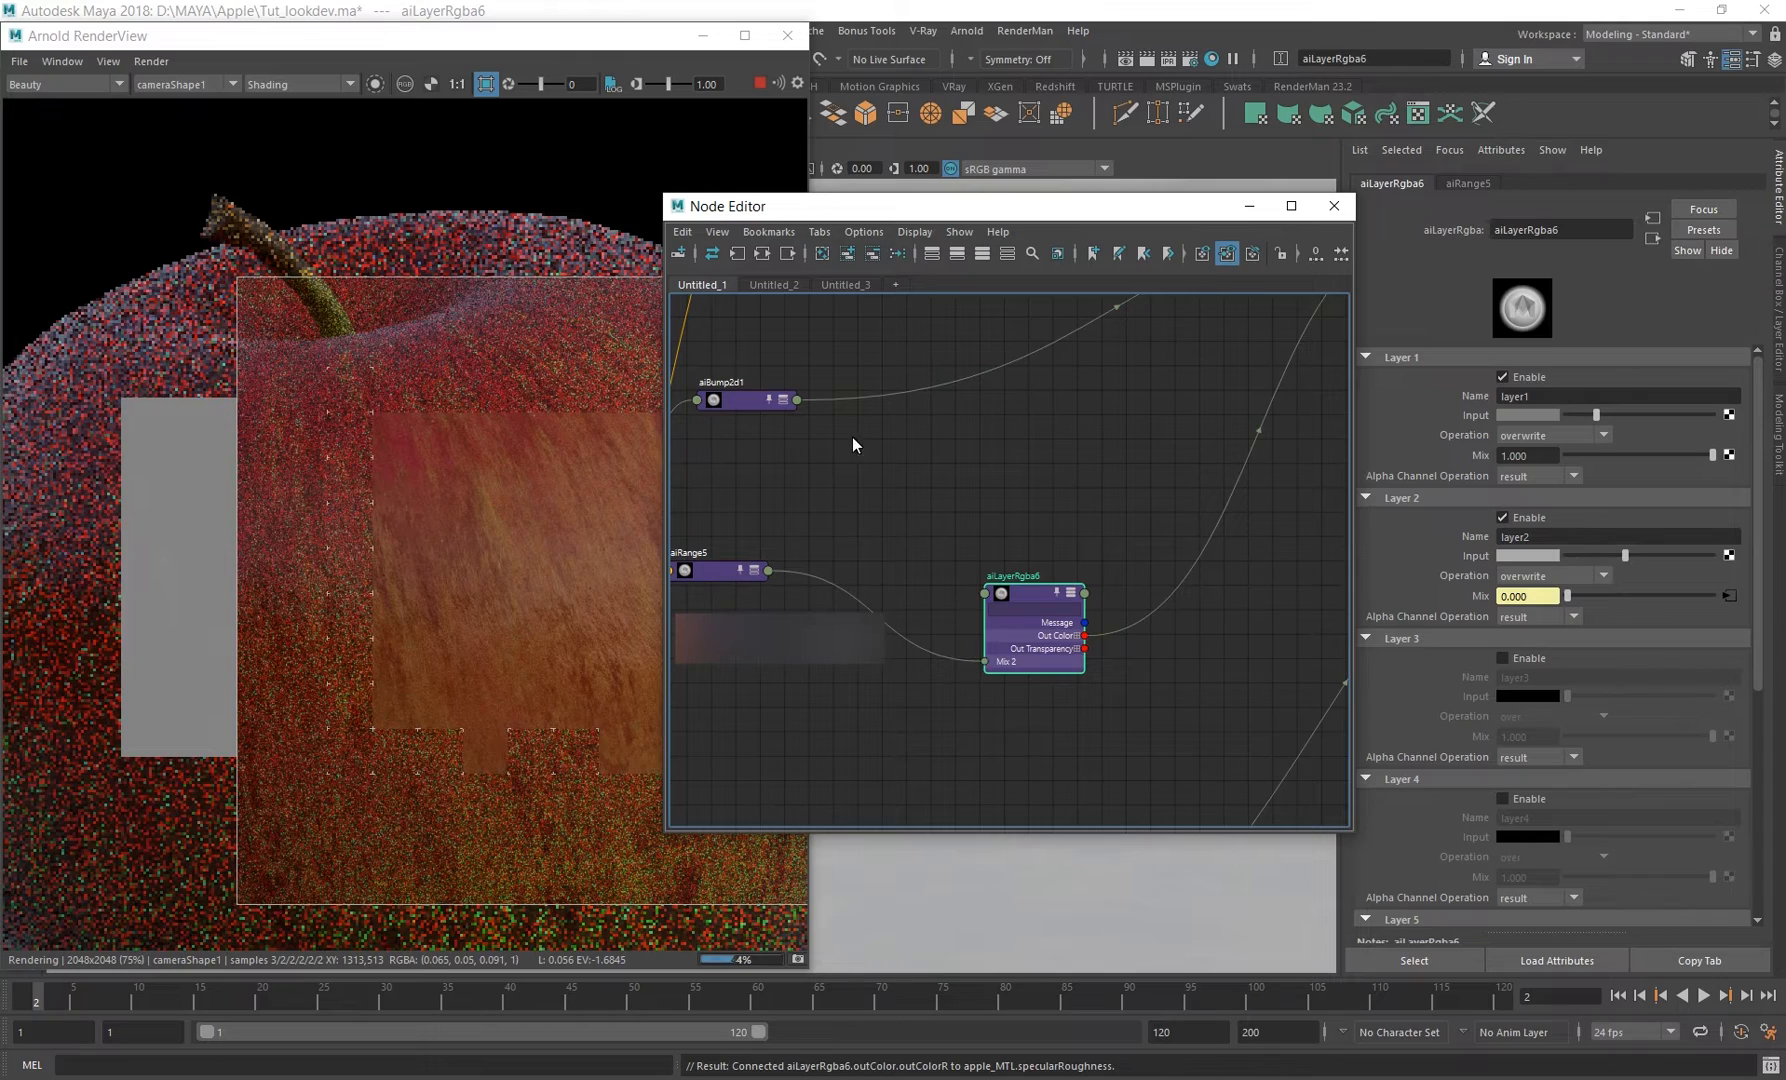
Review the roughness chain leading into apple_MTL, and inspect the streaked highlight on the rendered apple up close.
{"action": "scroll", "coordinate": [702, 430], "scroll_direction": "down", "scroll_amount": 2}
{"action": "middle_click_drag", "start_coordinate": [702, 430], "coordinate": [861, 478], "text": "alt"}
{"action": "scroll", "coordinate": [861, 478], "scroll_direction": "down", "scroll_amount": 2}
{"action": "middle_click_drag", "start_coordinate": [876, 452], "coordinate": [1089, 793], "text": "alt"}
{"action": "middle_click_drag", "start_coordinate": [1035, 674], "coordinate": [832, 334], "text": "alt"}
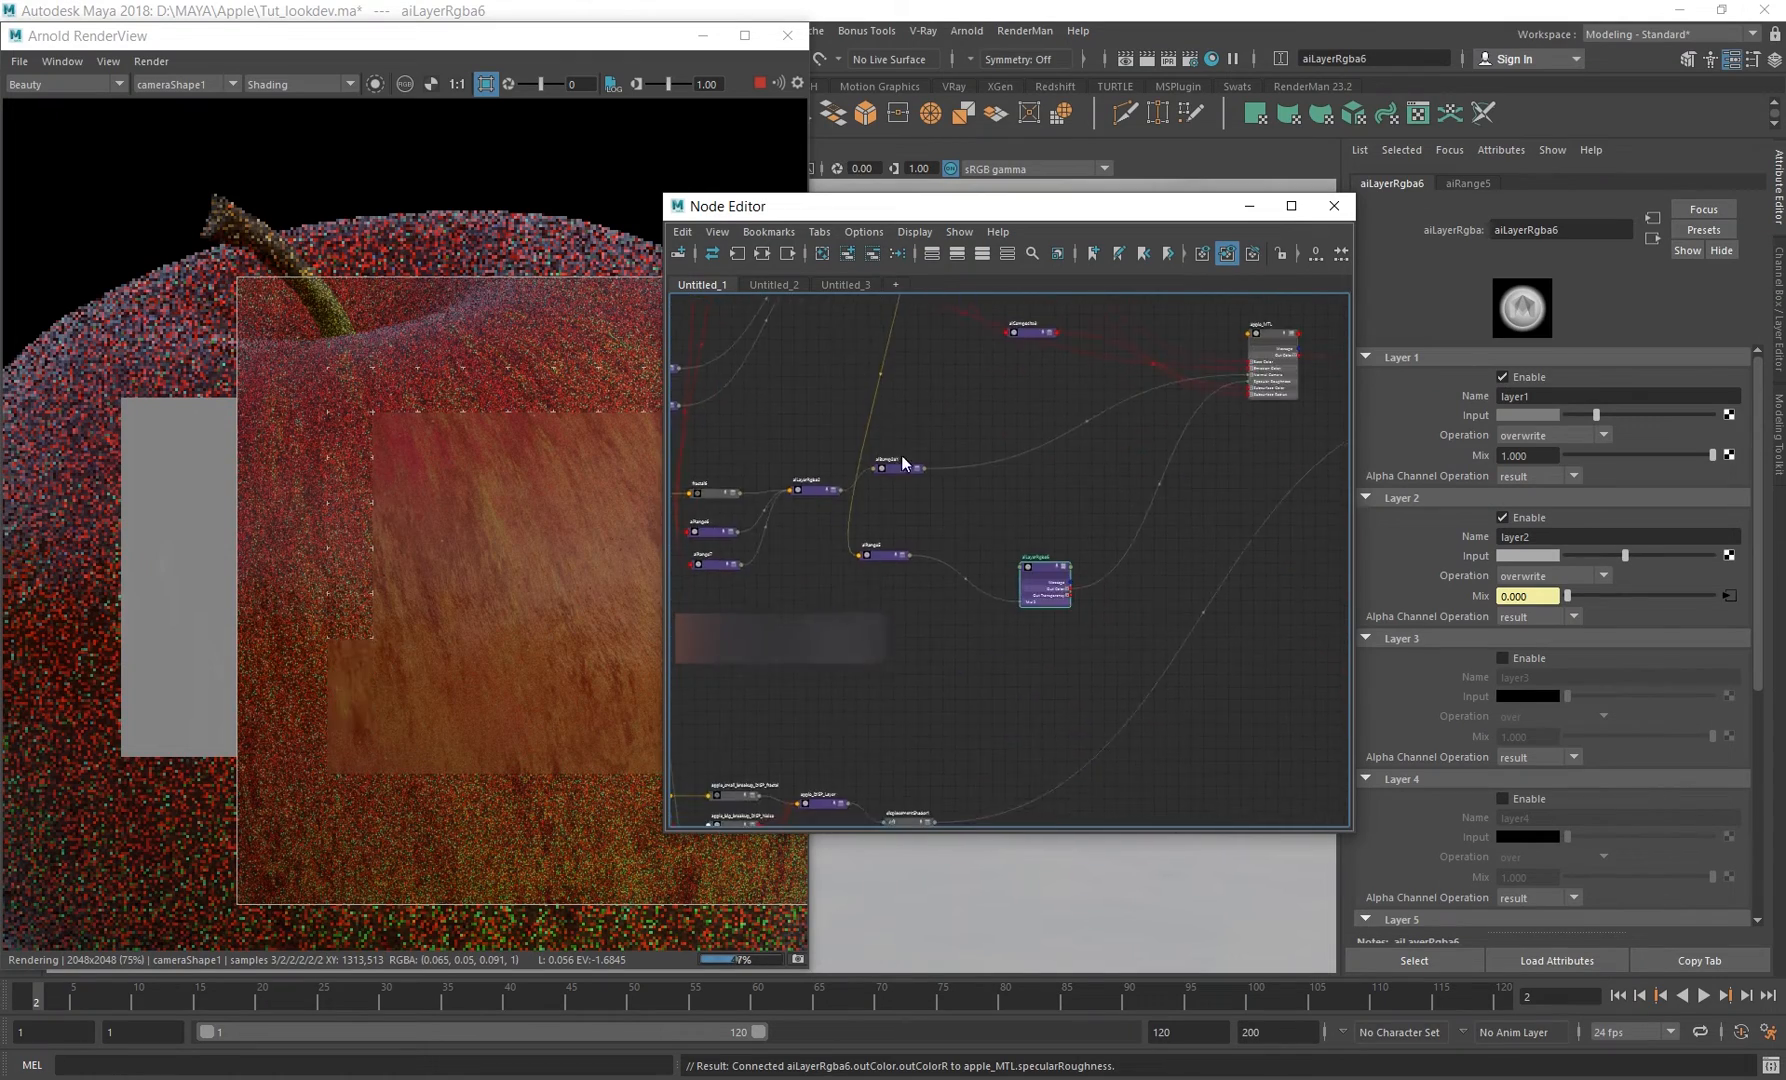
{"action": "scroll", "coordinate": [1049, 586], "scroll_direction": "up", "scroll_amount": 2}
{"action": "middle_click_drag", "start_coordinate": [377, 508], "coordinate": [285, 420], "text": "alt"}
{"action": "right_click_drag", "start_coordinate": [512, 453], "coordinate": [988, 627], "text": "alt"}
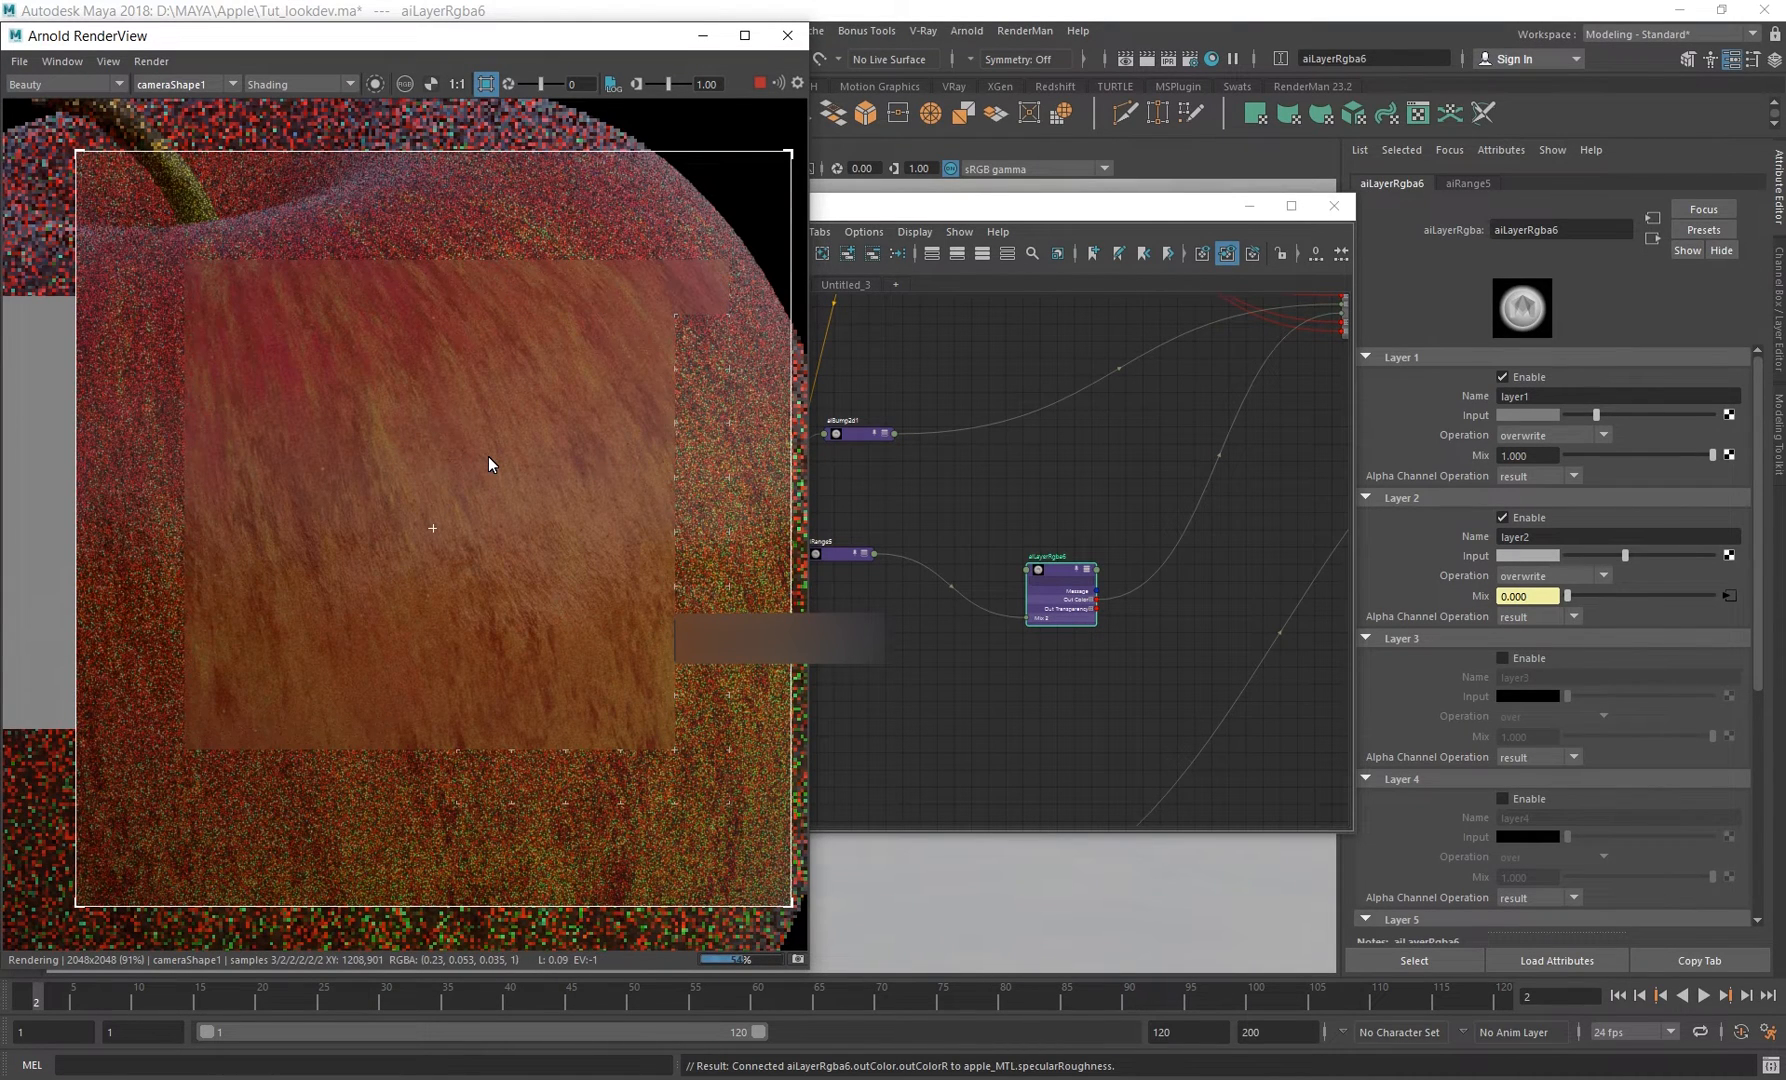
Follow the roughness and bump chains back to aiLayerRgba2 and render that node in isolation.
{"action": "middle_click_drag", "start_coordinate": [488, 457], "coordinate": [535, 460], "text": "alt"}
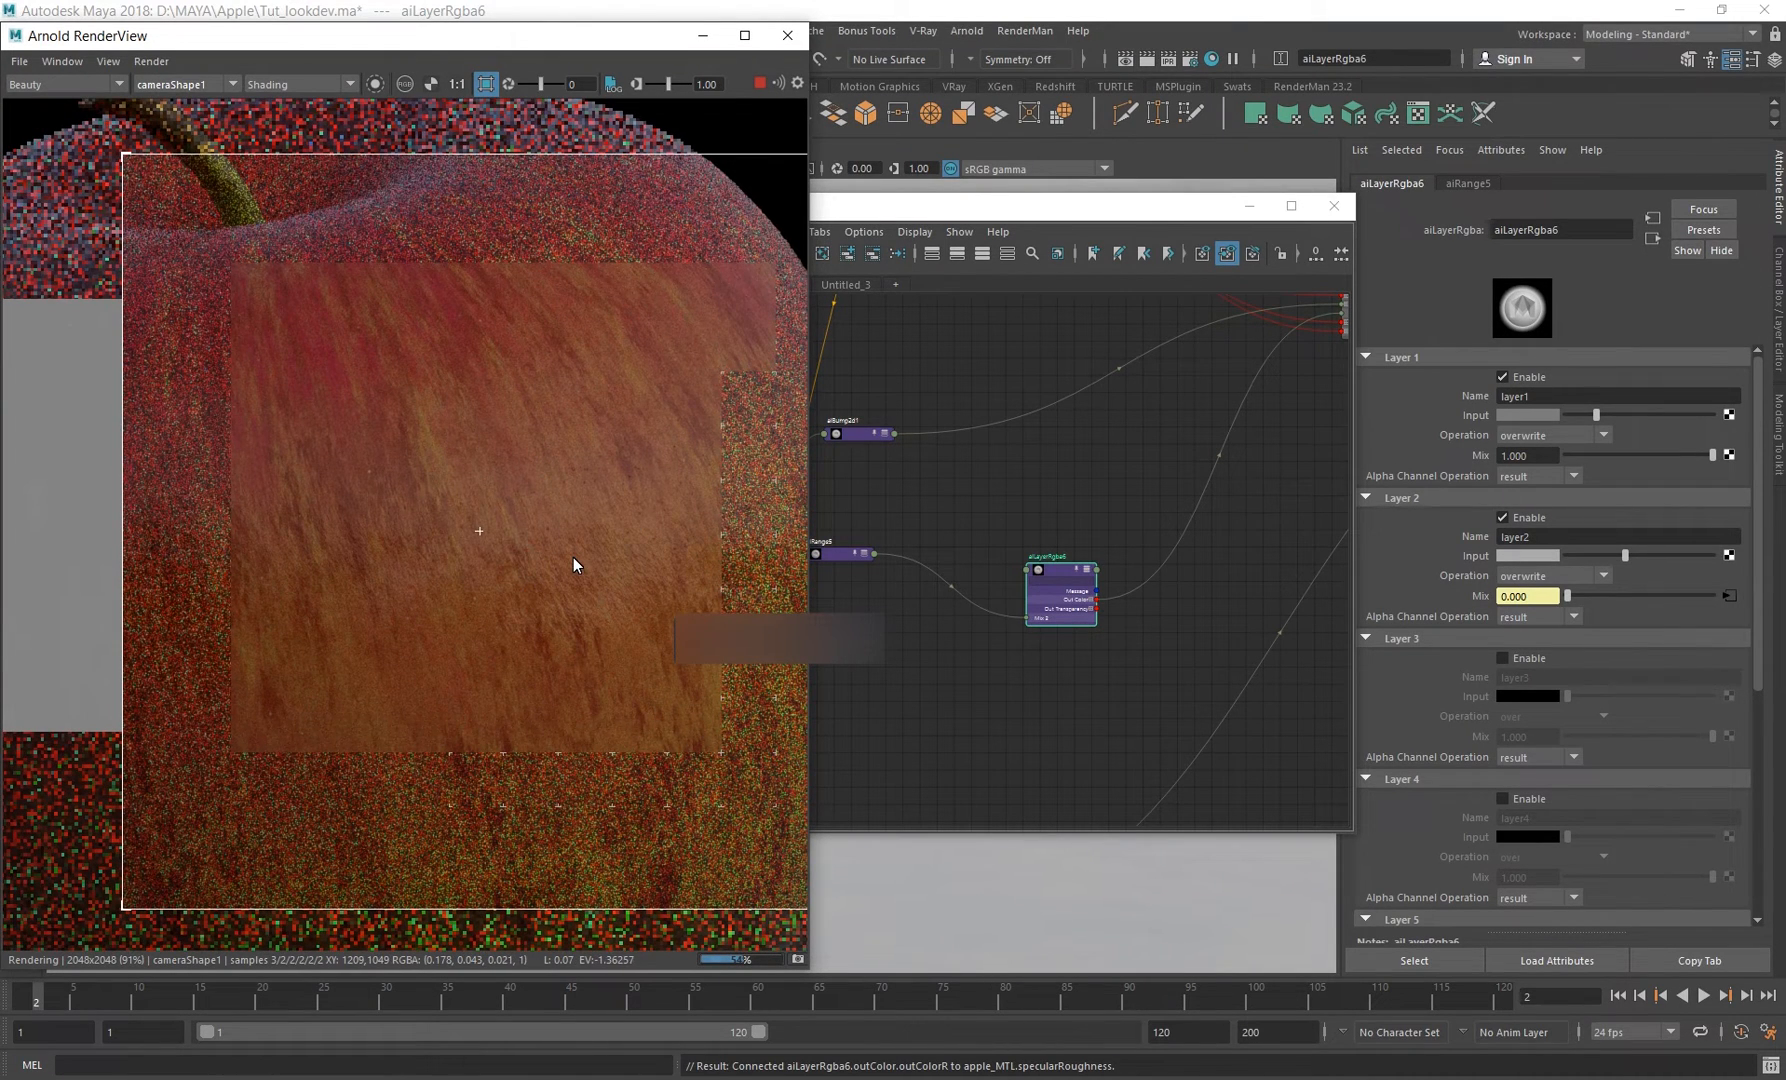
{"action": "middle_click_drag", "start_coordinate": [1064, 611], "coordinate": [1049, 569], "text": "alt"}
{"action": "left_click_drag", "start_coordinate": [1049, 569], "coordinate": [1052, 553]}
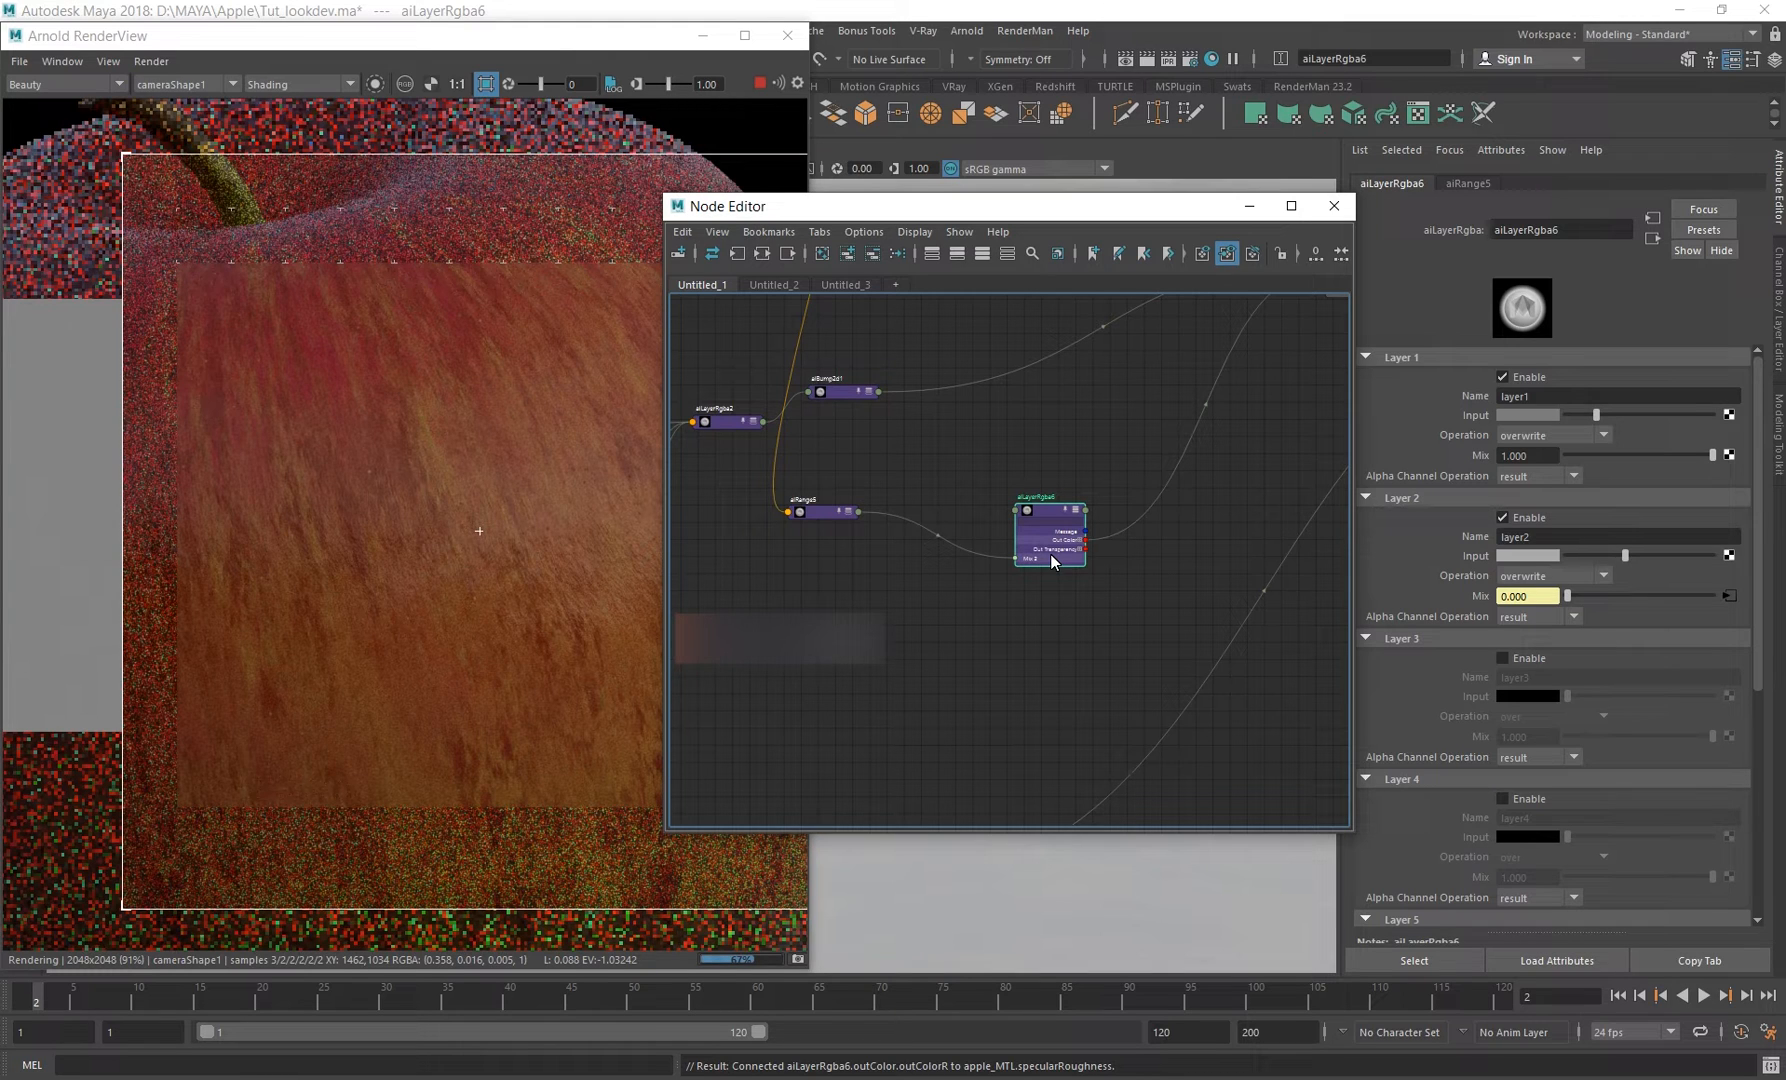
{"action": "scroll", "coordinate": [1051, 554], "scroll_direction": "down", "scroll_amount": 1}
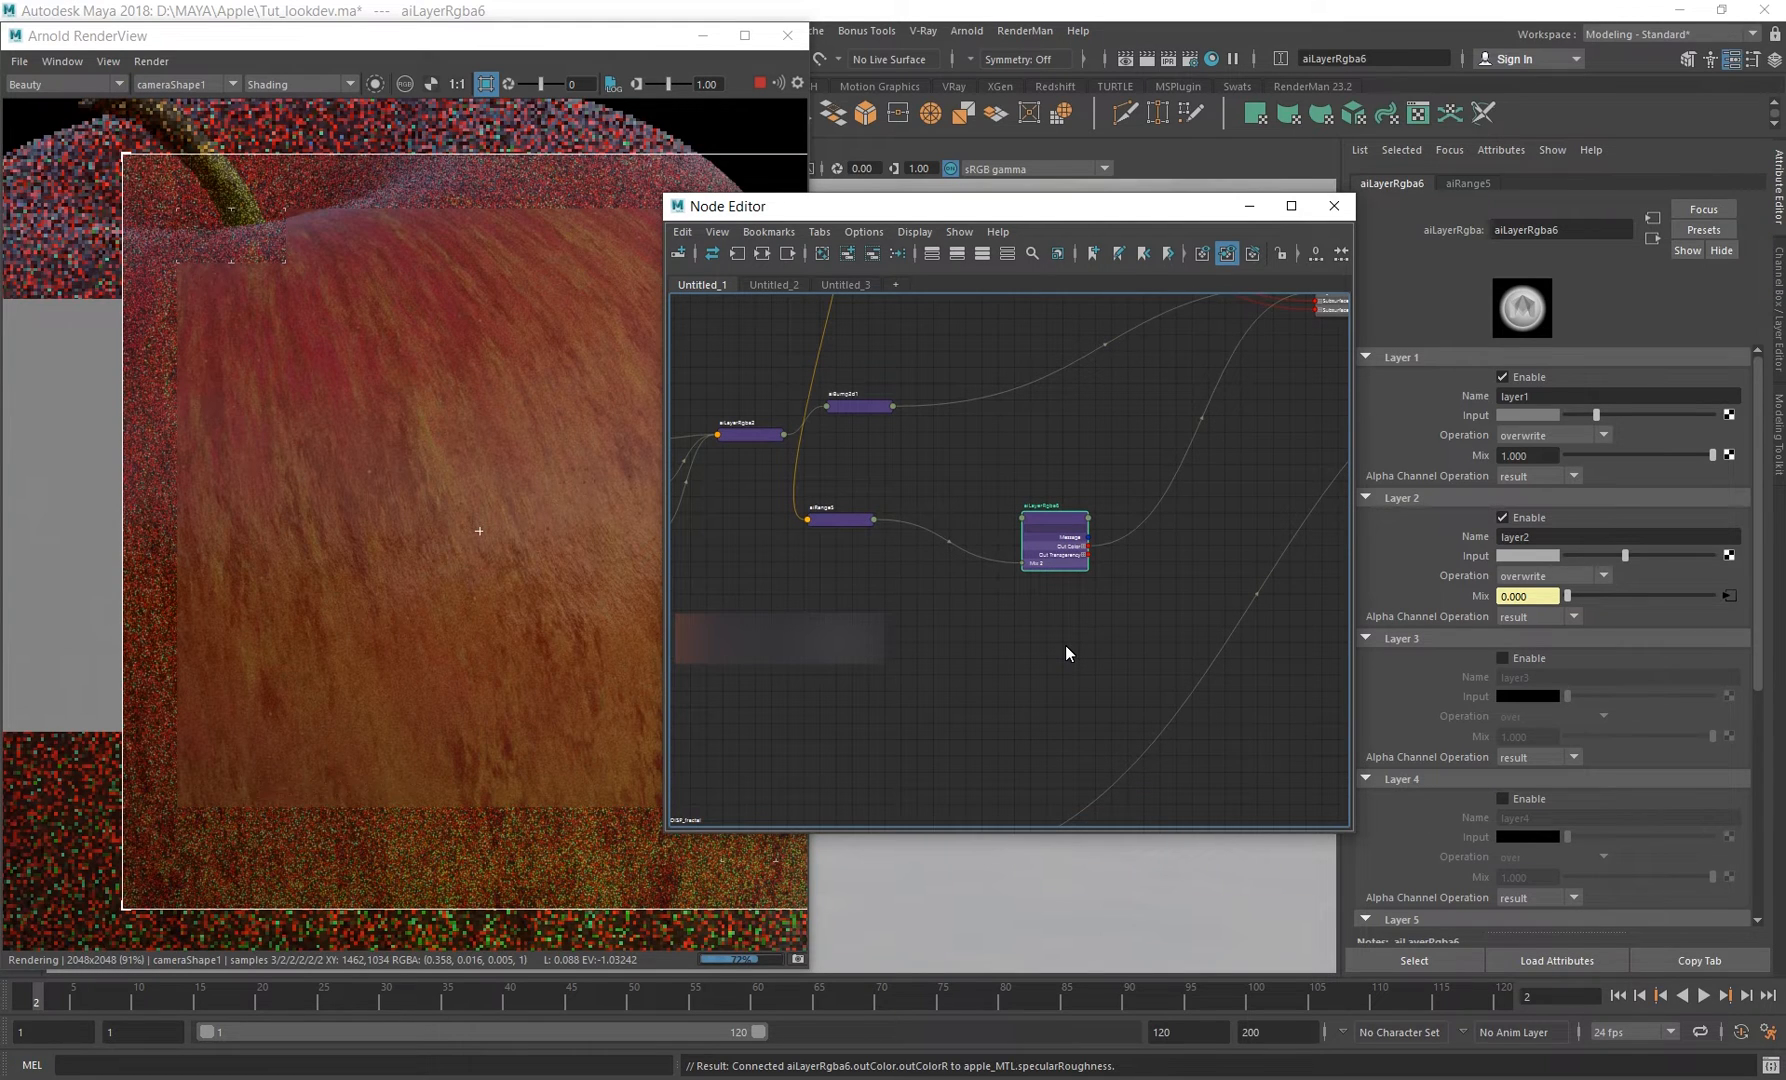
{"action": "scroll", "coordinate": [1065, 653], "scroll_direction": "down", "scroll_amount": 3}
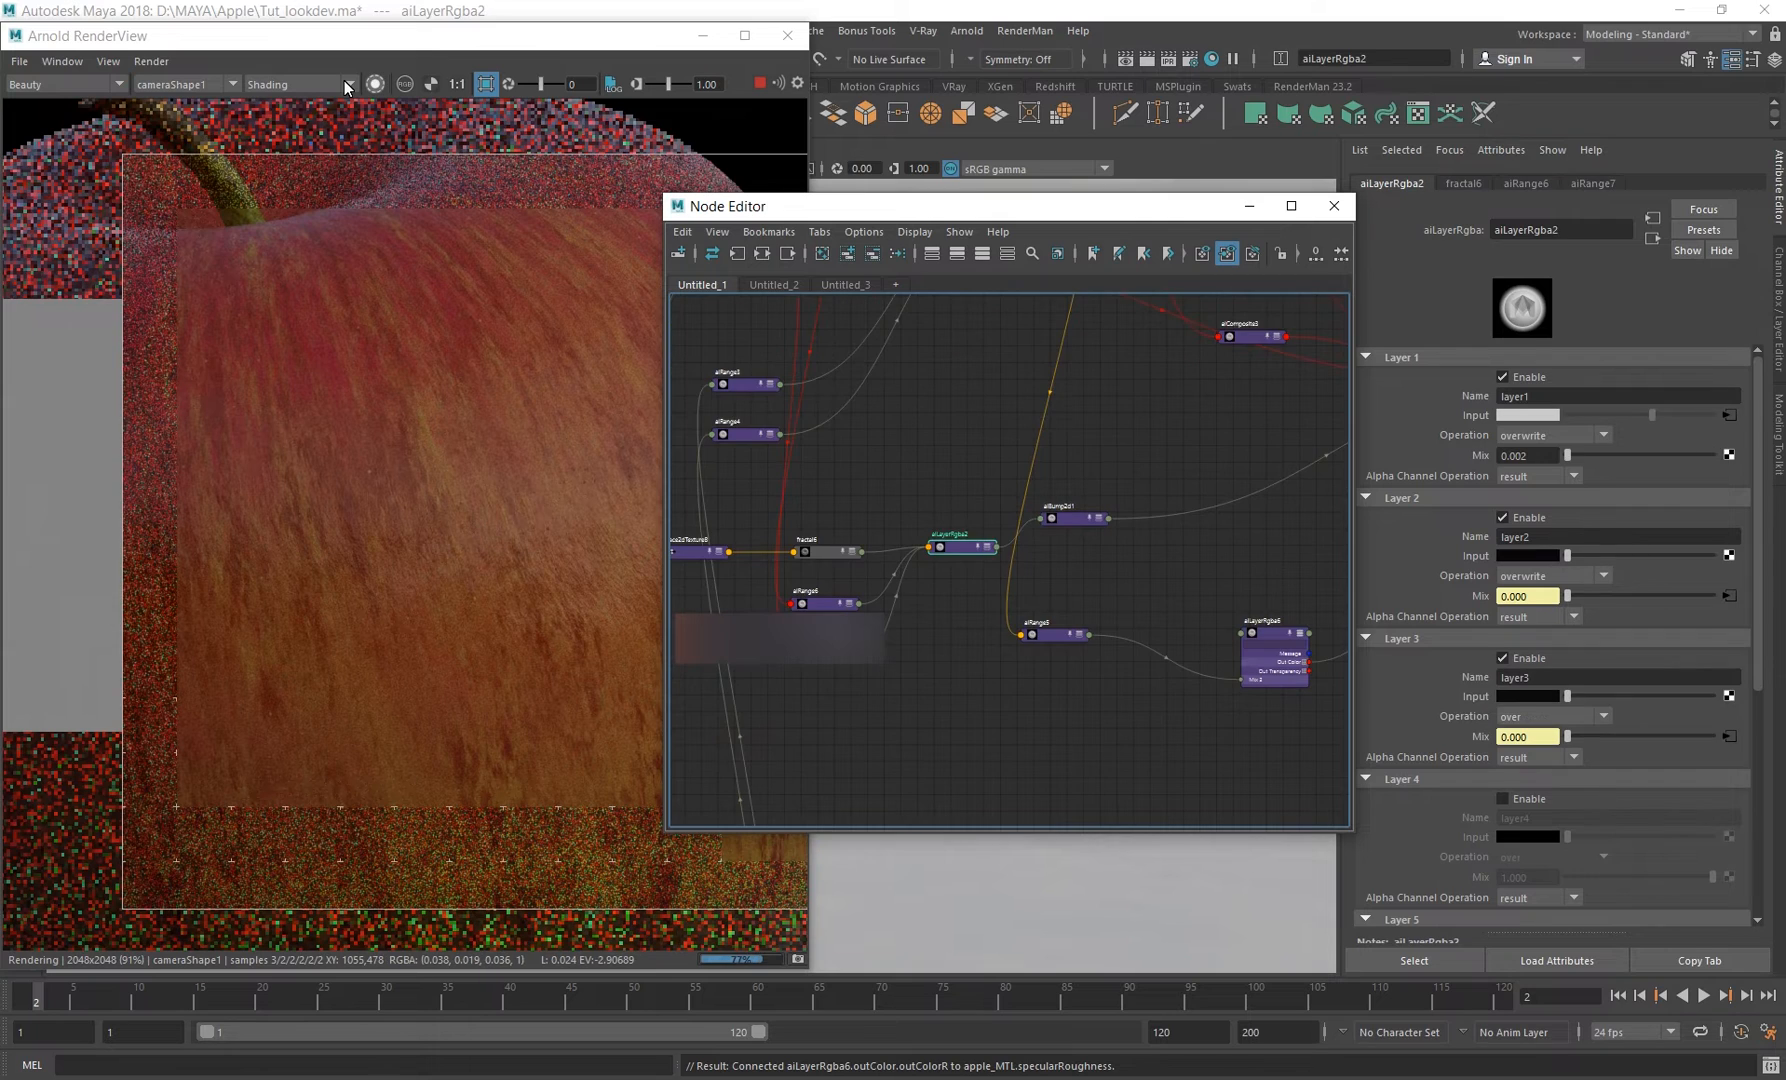
{"action": "left_click", "coordinate": [375, 84]}
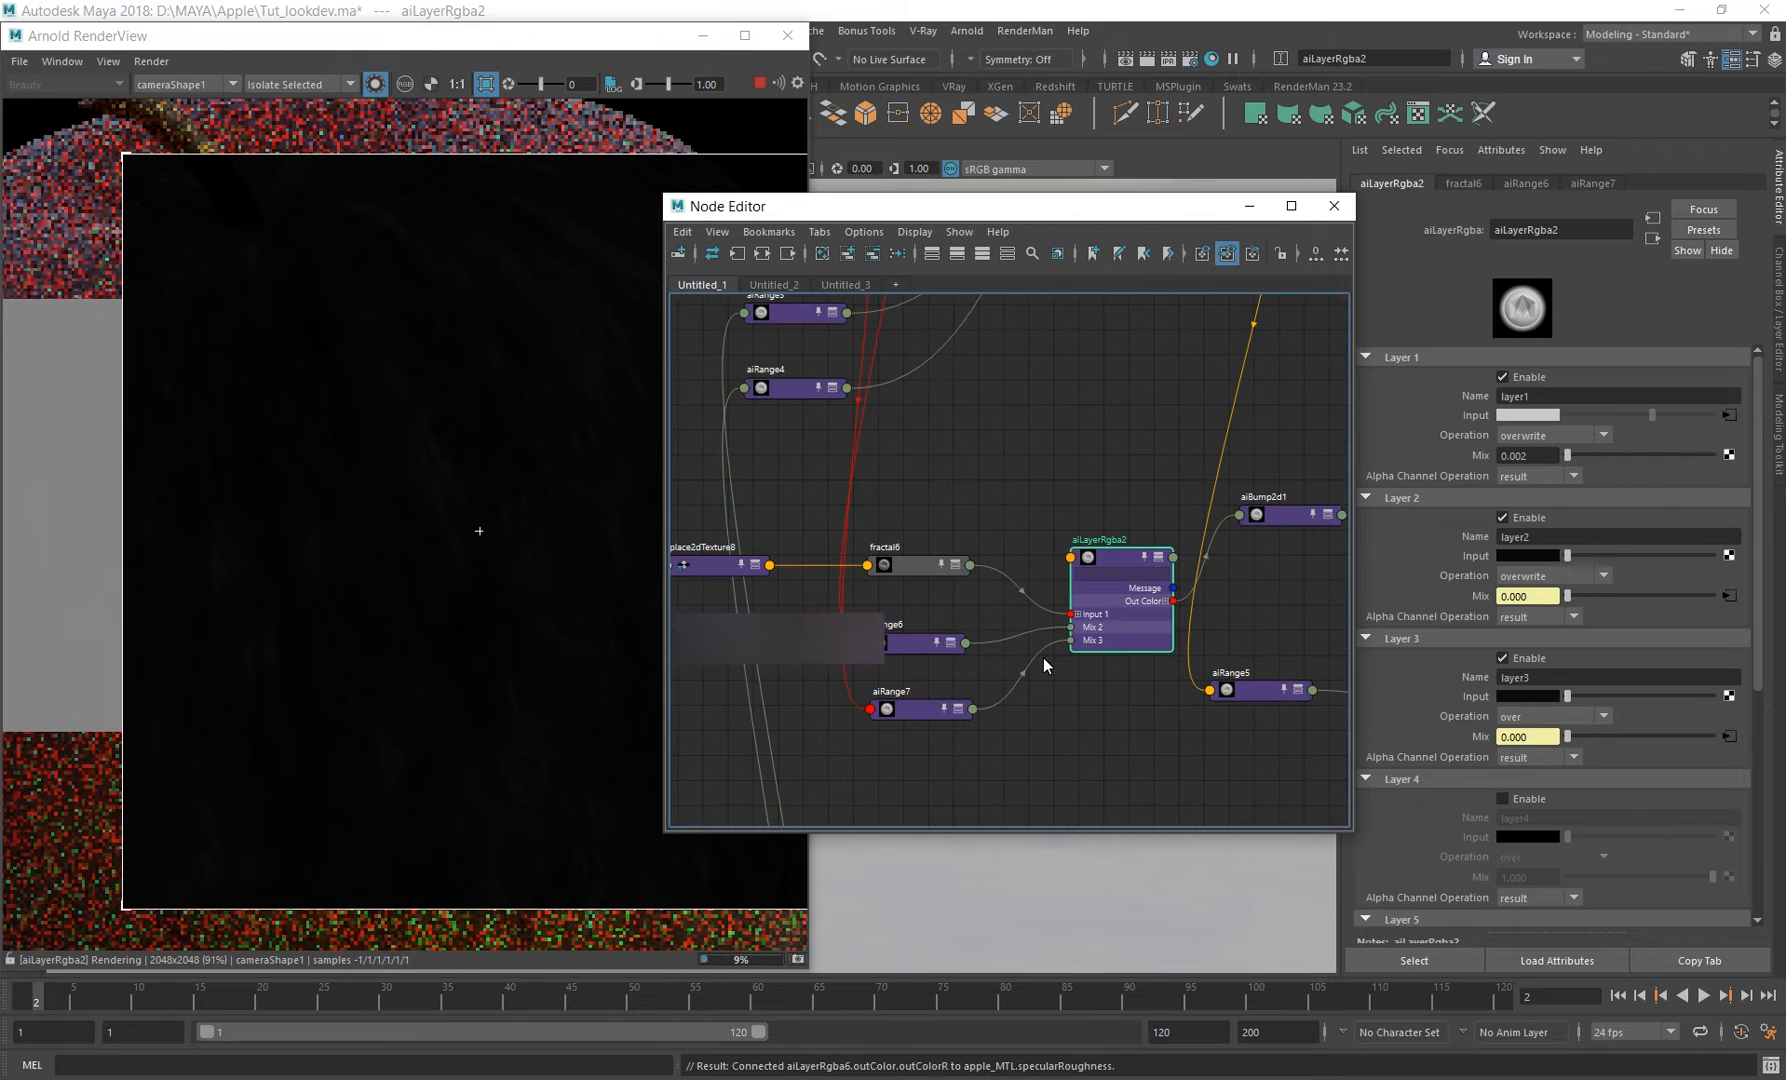
Compare the isolated renders of fractal6 and aiRange7, which feed aiLayerRgba2, and trace their place in the network.
{"action": "left_click", "coordinate": [912, 565]}
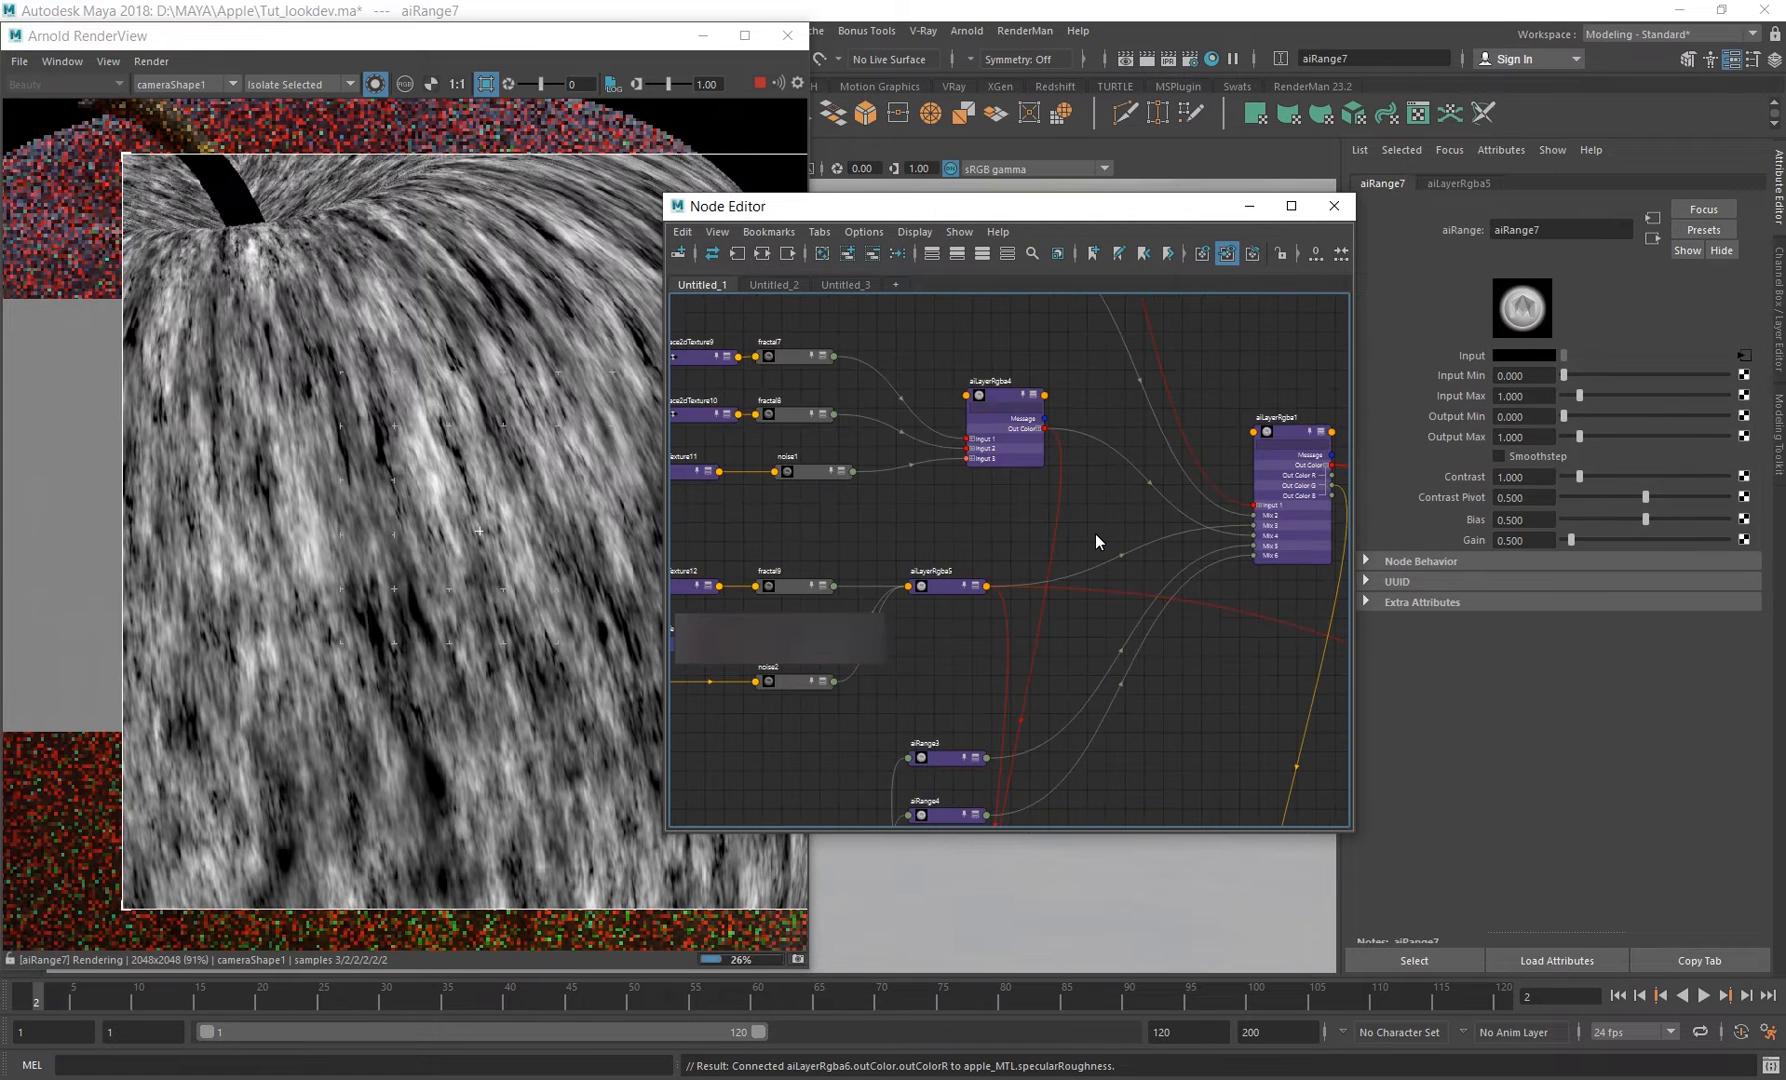
{"action": "scroll", "coordinate": [1010, 527], "scroll_direction": "down", "scroll_amount": 3}
{"action": "middle_click_drag", "start_coordinate": [1010, 527], "coordinate": [973, 579], "text": "alt"}
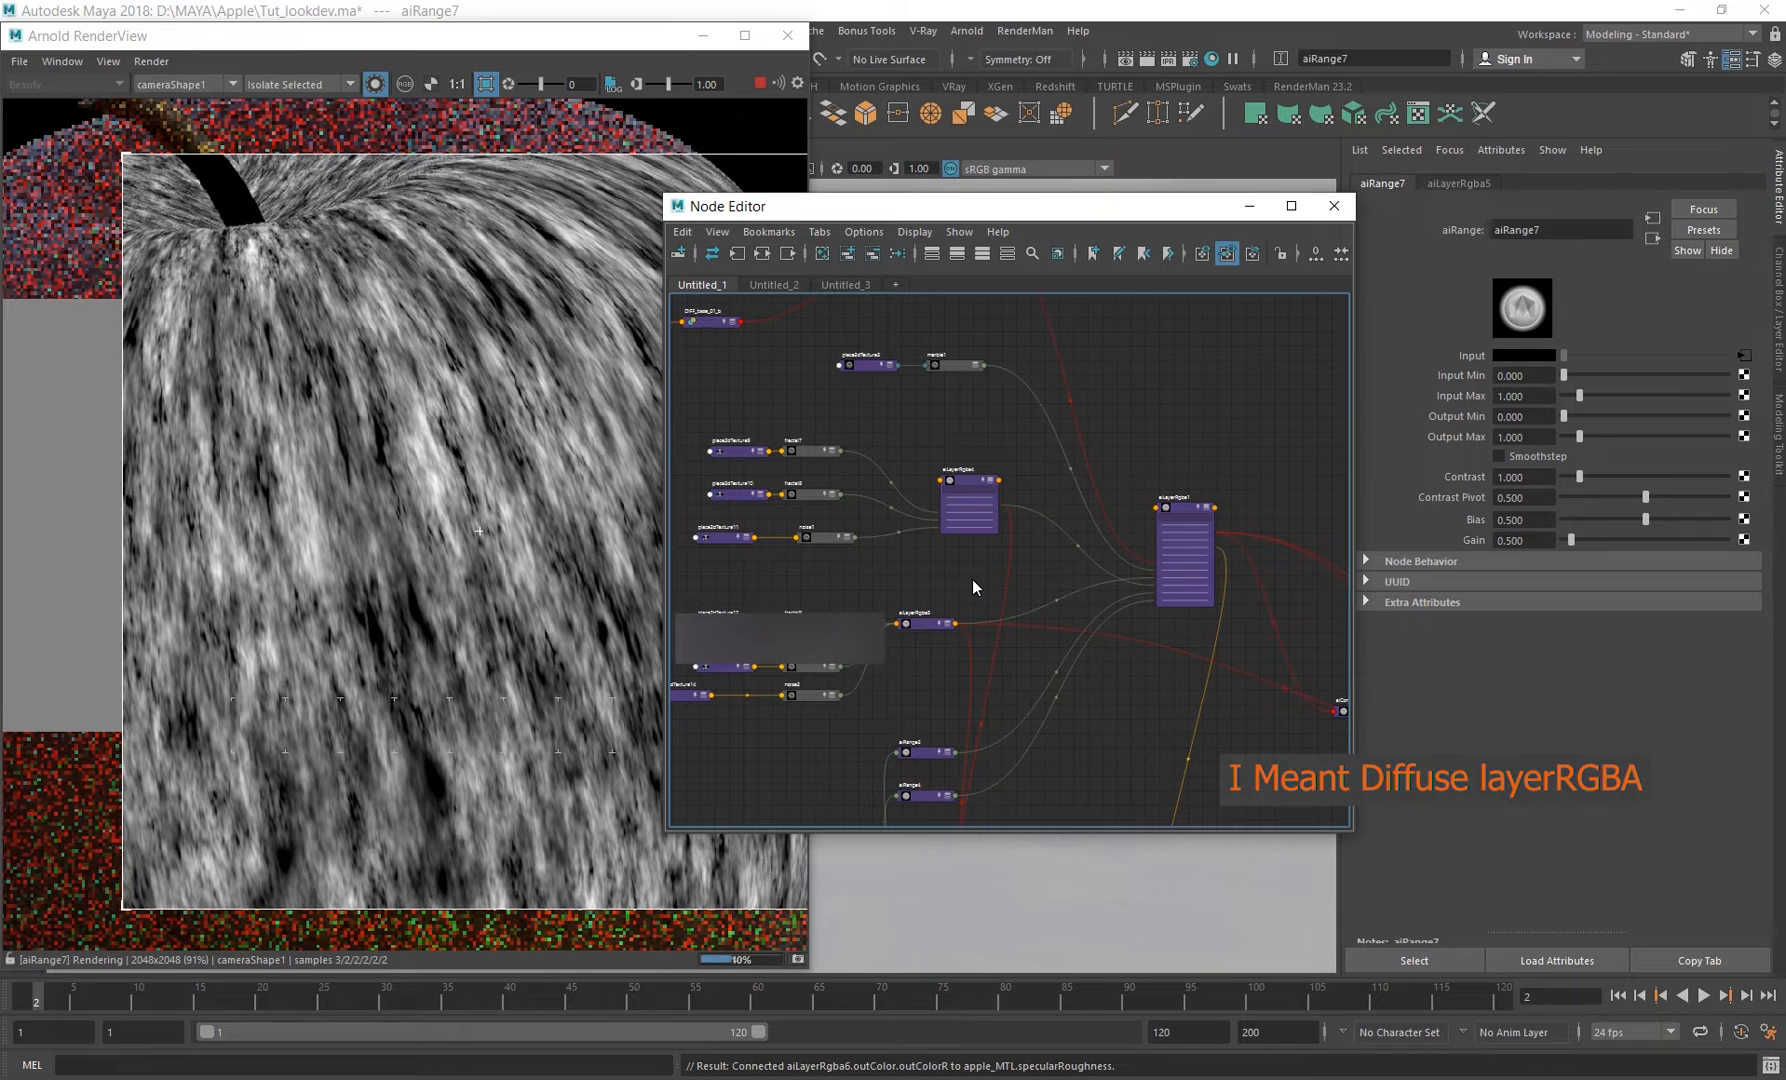
{"action": "scroll", "coordinate": [973, 579], "scroll_direction": "up", "scroll_amount": 5}
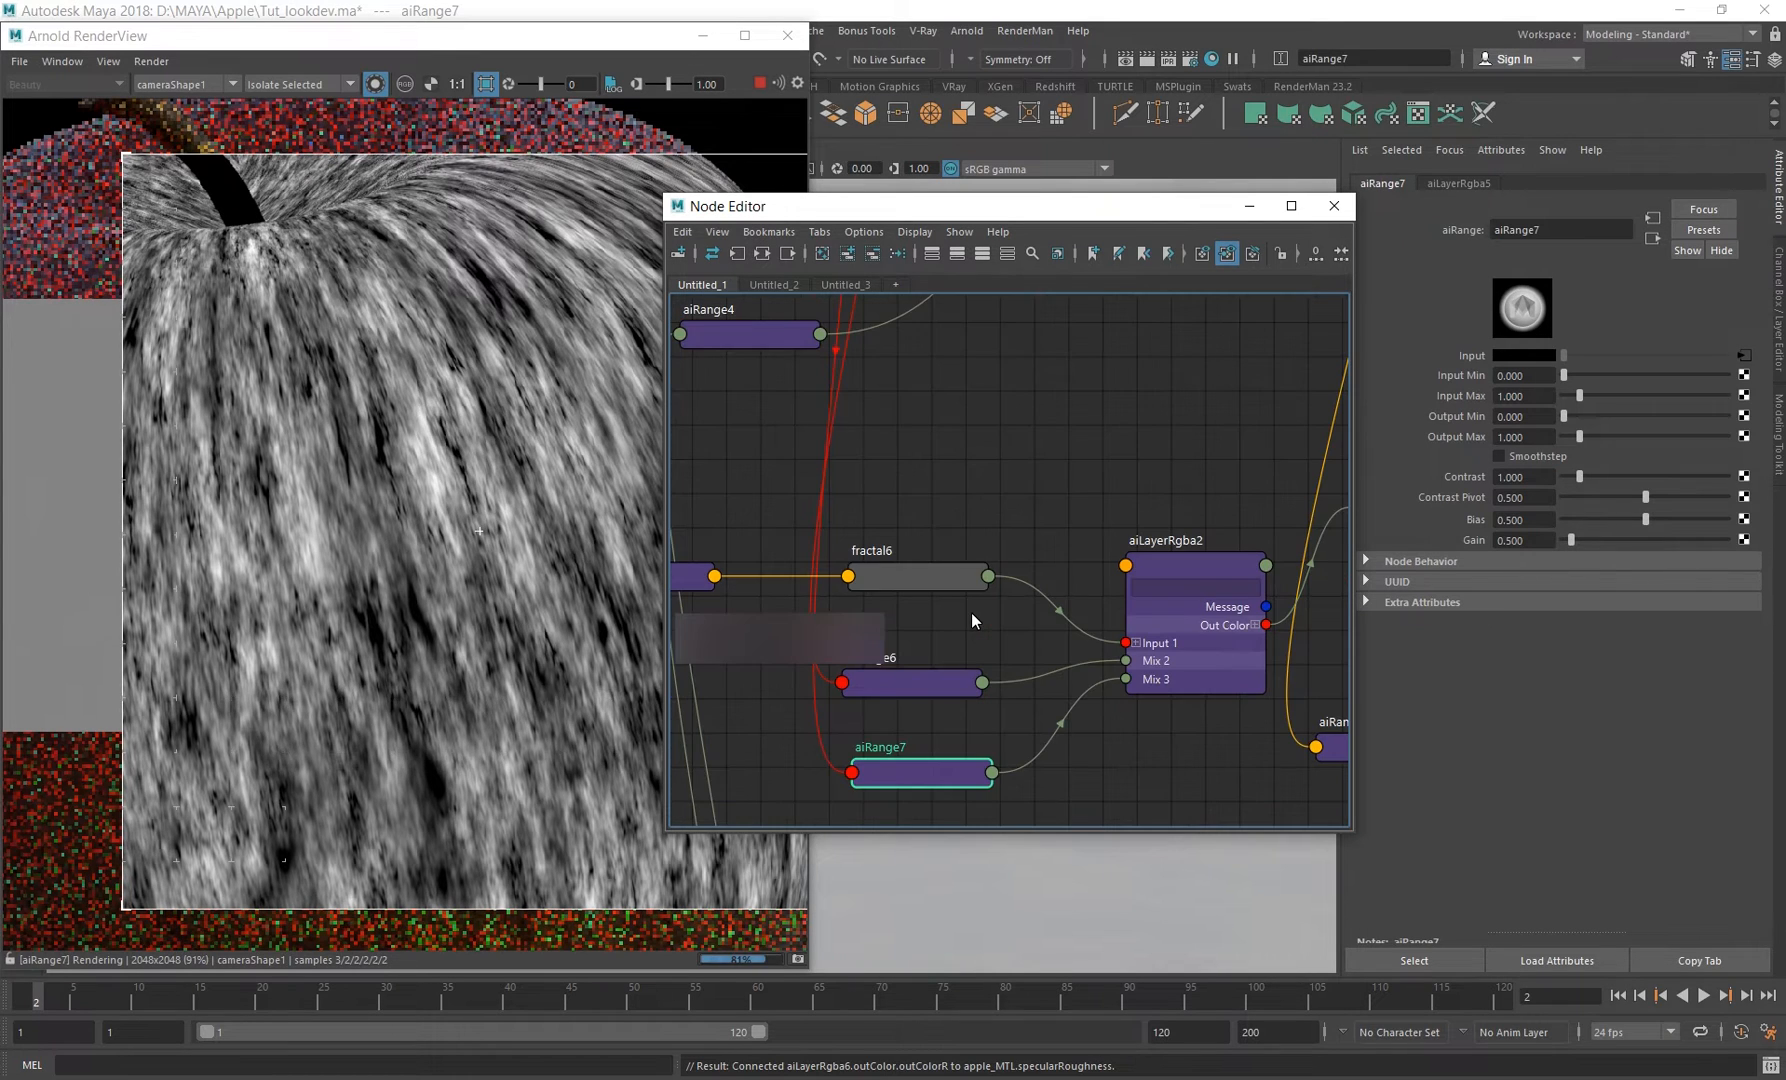
{"action": "left_click", "coordinate": [926, 586]}
{"action": "middle_click_drag", "start_coordinate": [747, 578], "coordinate": [767, 502], "text": "alt"}
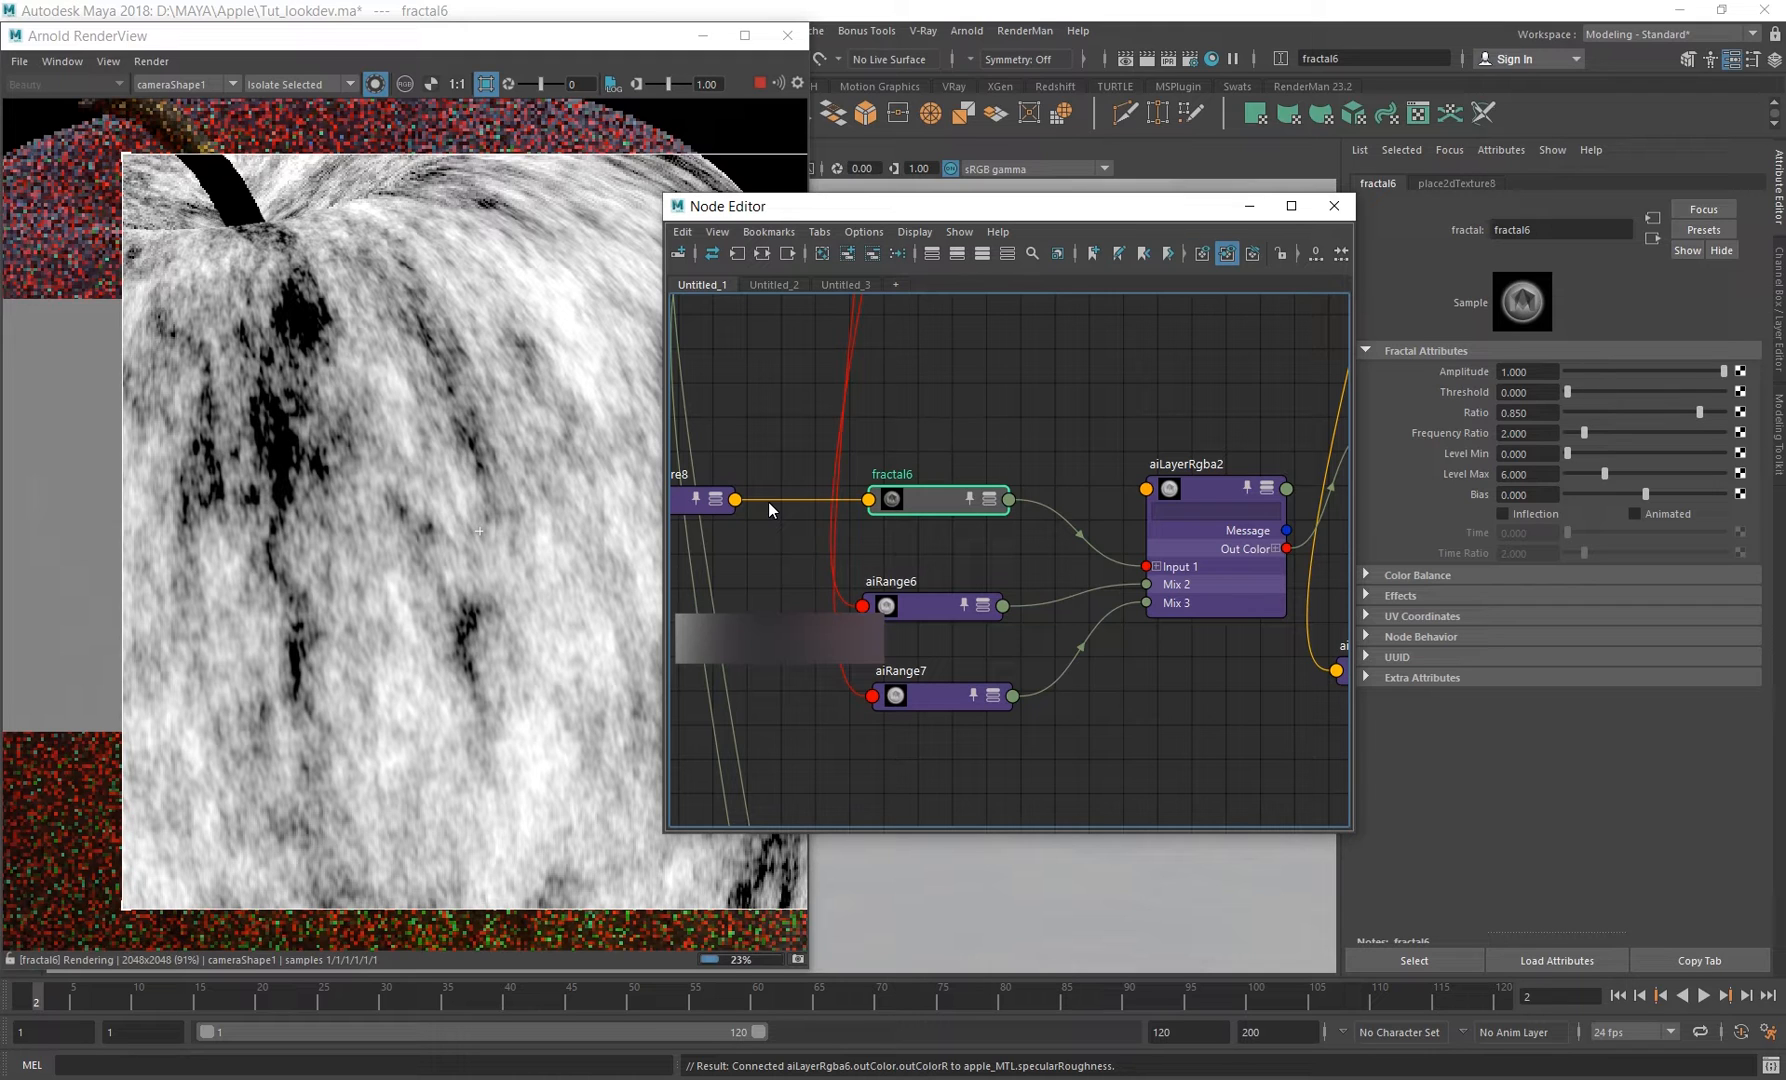
Bring back the fully shaded render and examine the Bump Height setting of aiBump2d1.
{"action": "scroll", "coordinate": [767, 502], "scroll_direction": "down", "scroll_amount": 3}
{"action": "mouse_move", "coordinate": [1225, 511]}
{"action": "middle_mouse_down", "text": "alt"}
{"action": "mouse_move", "coordinate": [1067, 589]}
{"action": "mouse_move", "coordinate": [1111, 578]}
{"action": "middle_mouse_up", "text": "alt"}
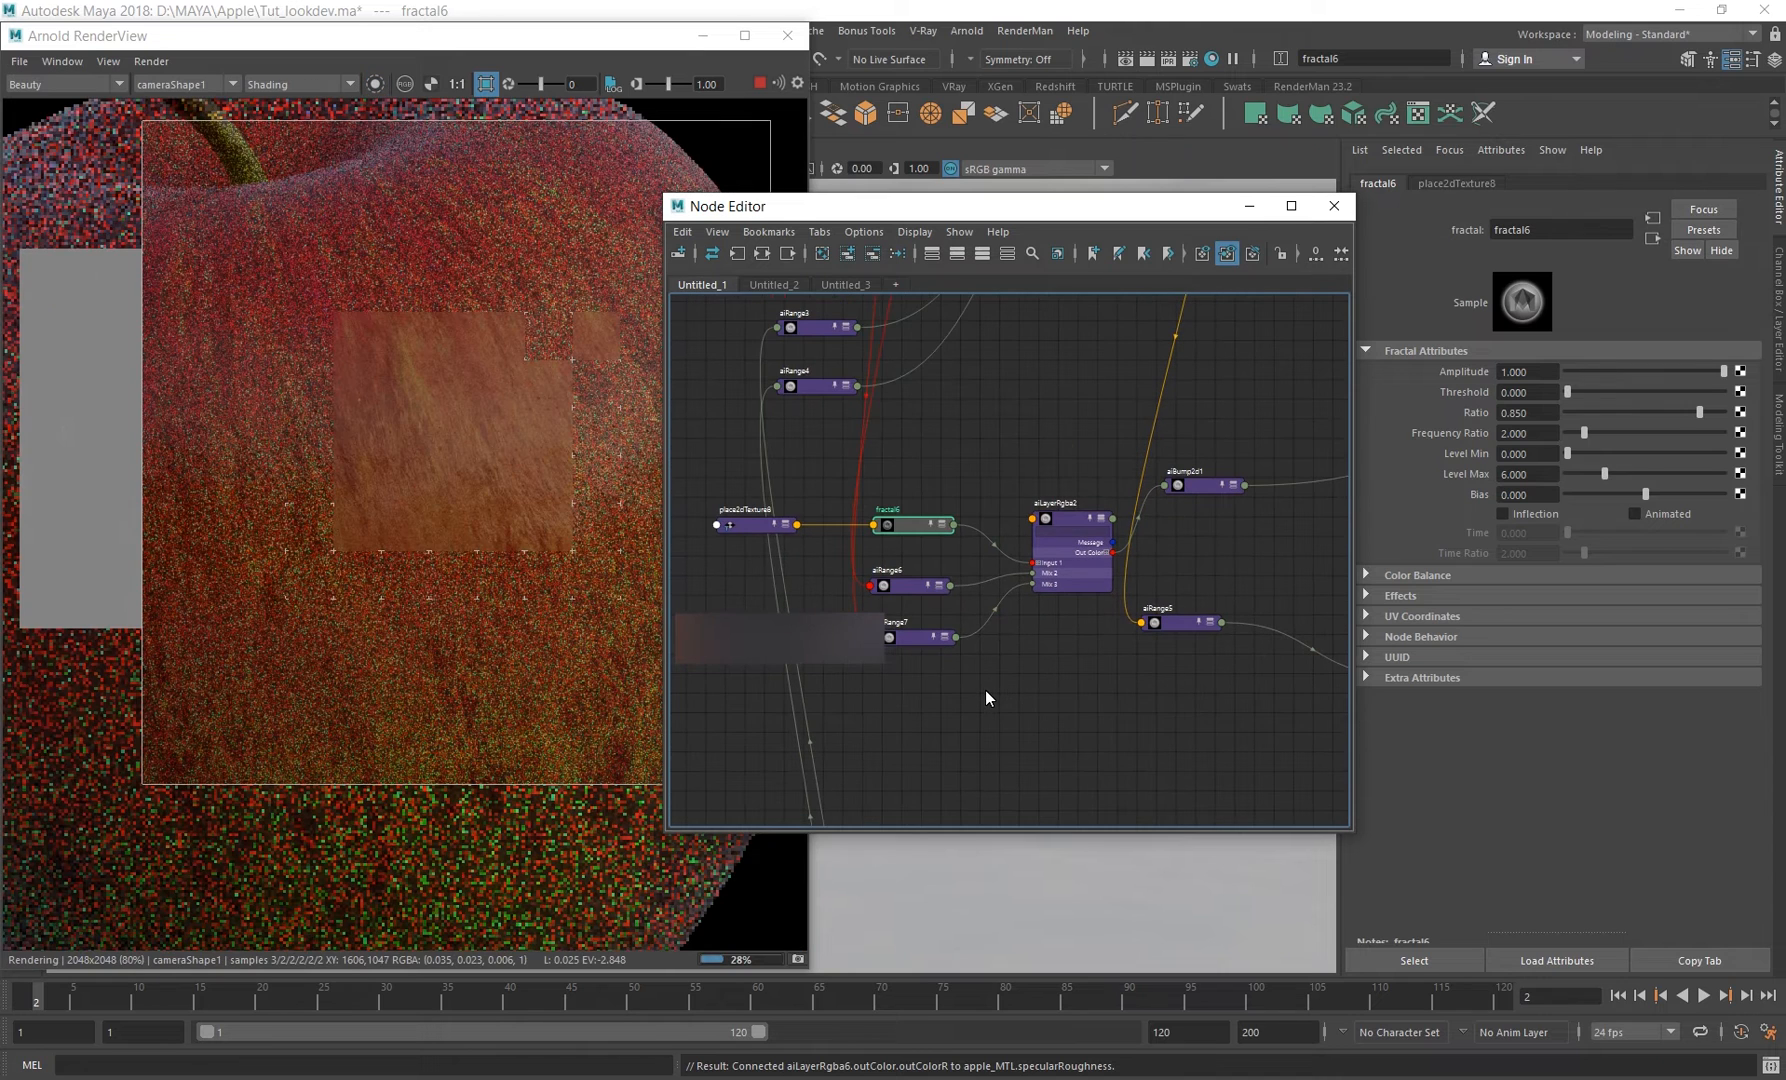
{"action": "middle_click_drag", "start_coordinate": [1130, 551], "coordinate": [985, 592], "text": "alt"}
{"action": "right_click_drag", "start_coordinate": [985, 592], "coordinate": [1335, 635], "text": "alt"}
{"action": "left_click", "coordinate": [1067, 485]}
{"action": "left_click_drag", "start_coordinate": [1530, 378], "coordinate": [1419, 376]}
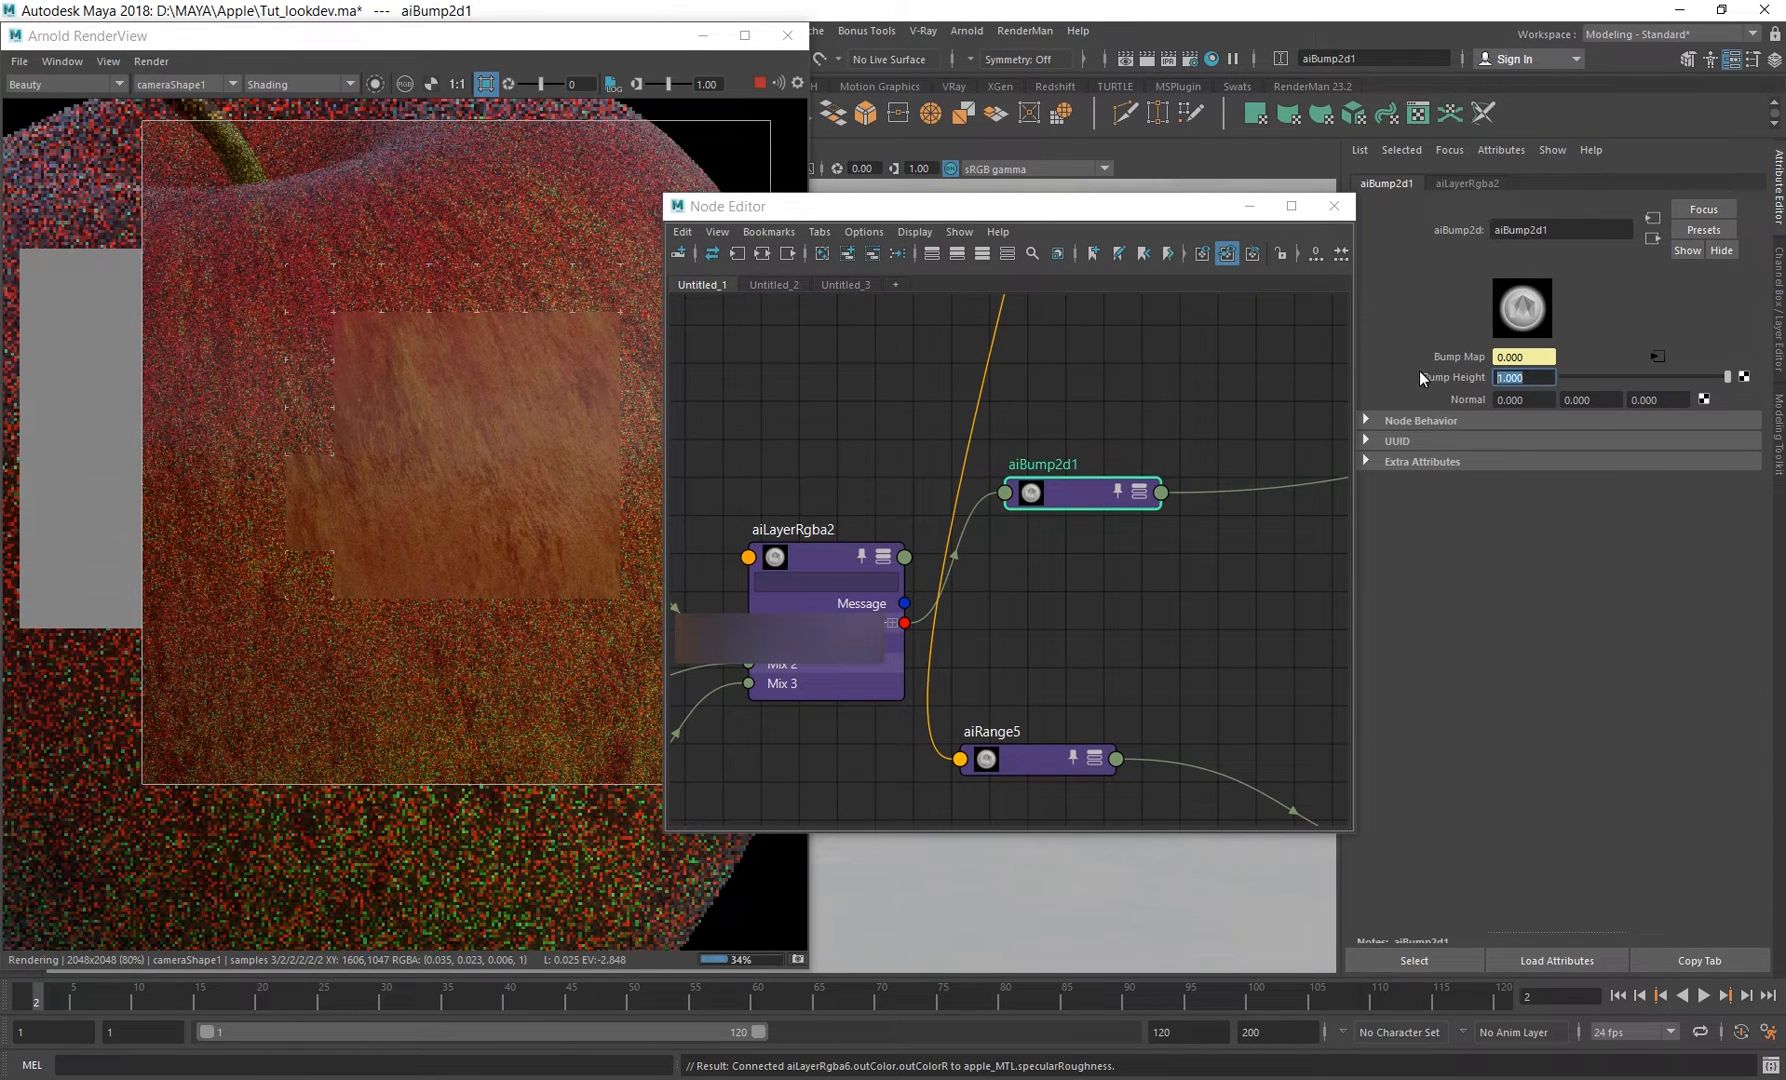
Preview the apple with aiLayerRgba2 isolated, and again with the Basic debug shading mode.
{"action": "middle_click_drag", "start_coordinate": [1024, 631], "coordinate": [1131, 547], "text": "alt"}
{"action": "left_click", "coordinate": [924, 571]}
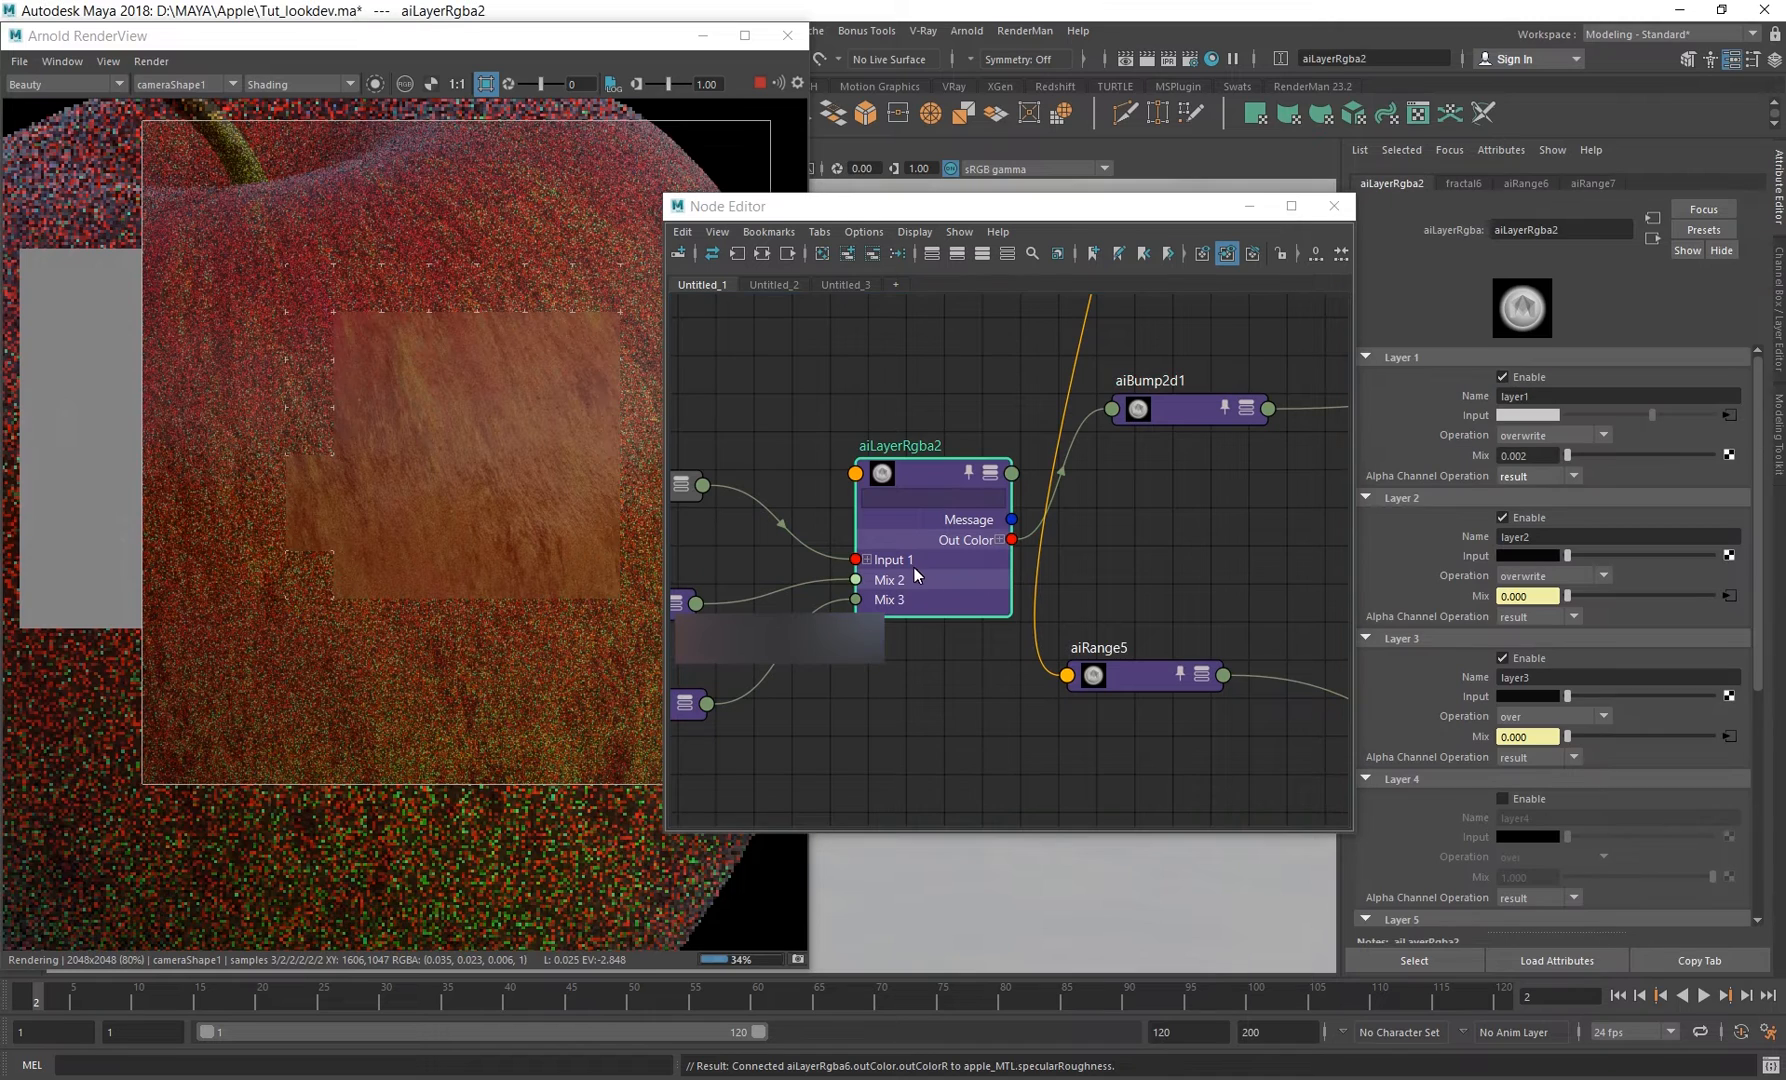
{"action": "left_click", "coordinate": [374, 84]}
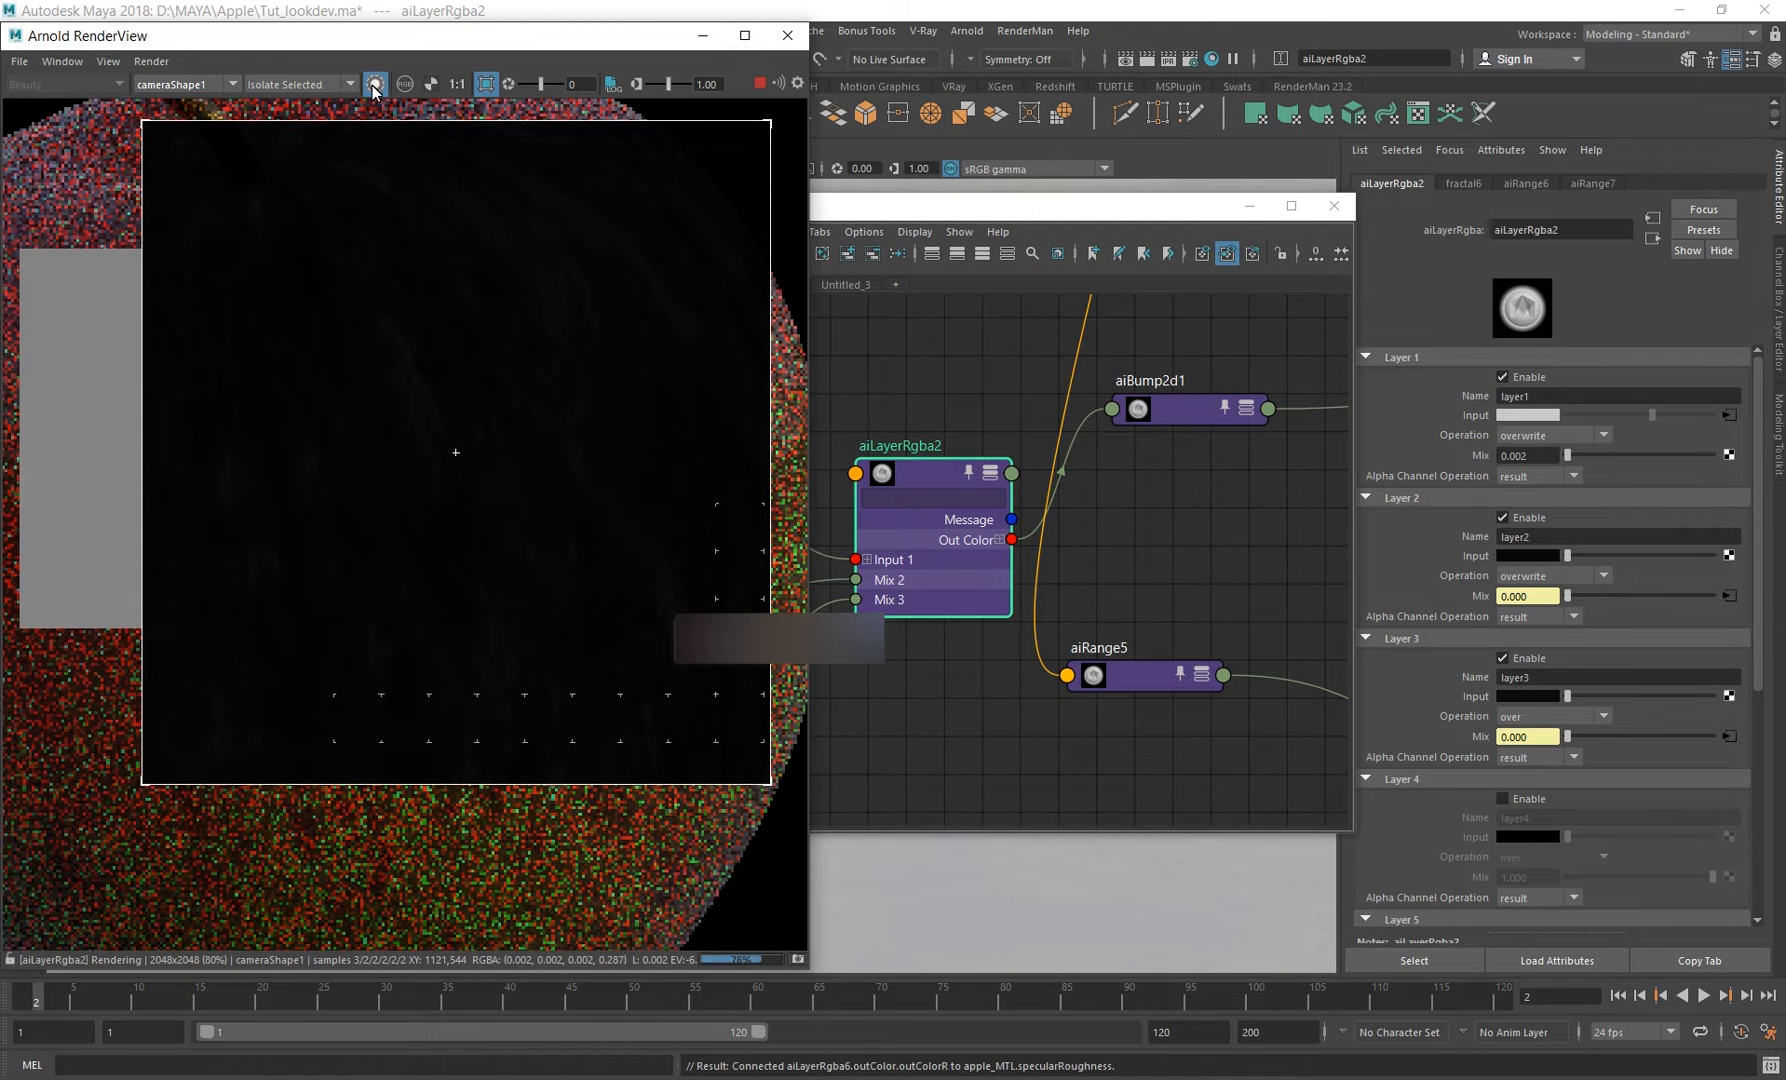
{"action": "left_click", "coordinate": [300, 84]}
{"action": "left_click", "coordinate": [285, 108]}
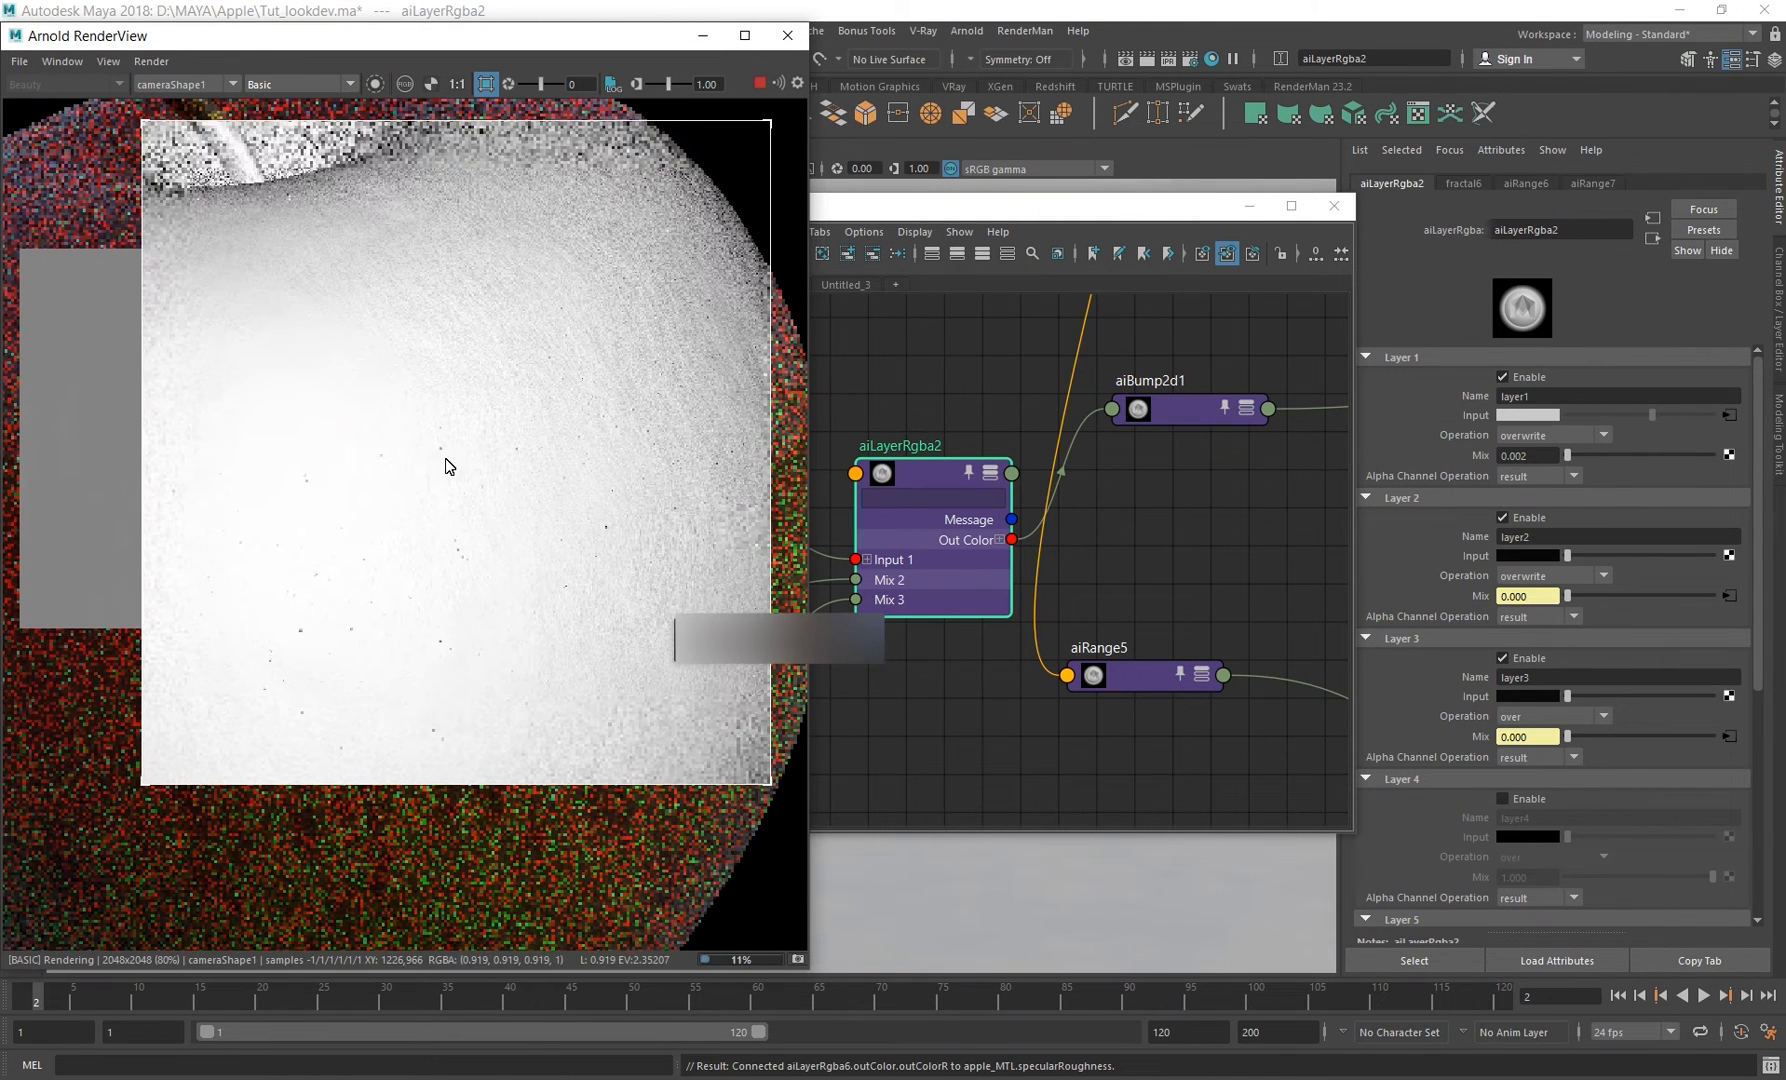
Return the render to the Shading mode and redraw the render region around the whole apple.
{"action": "left_click", "coordinate": [313, 84]}
{"action": "left_click", "coordinate": [278, 96]}
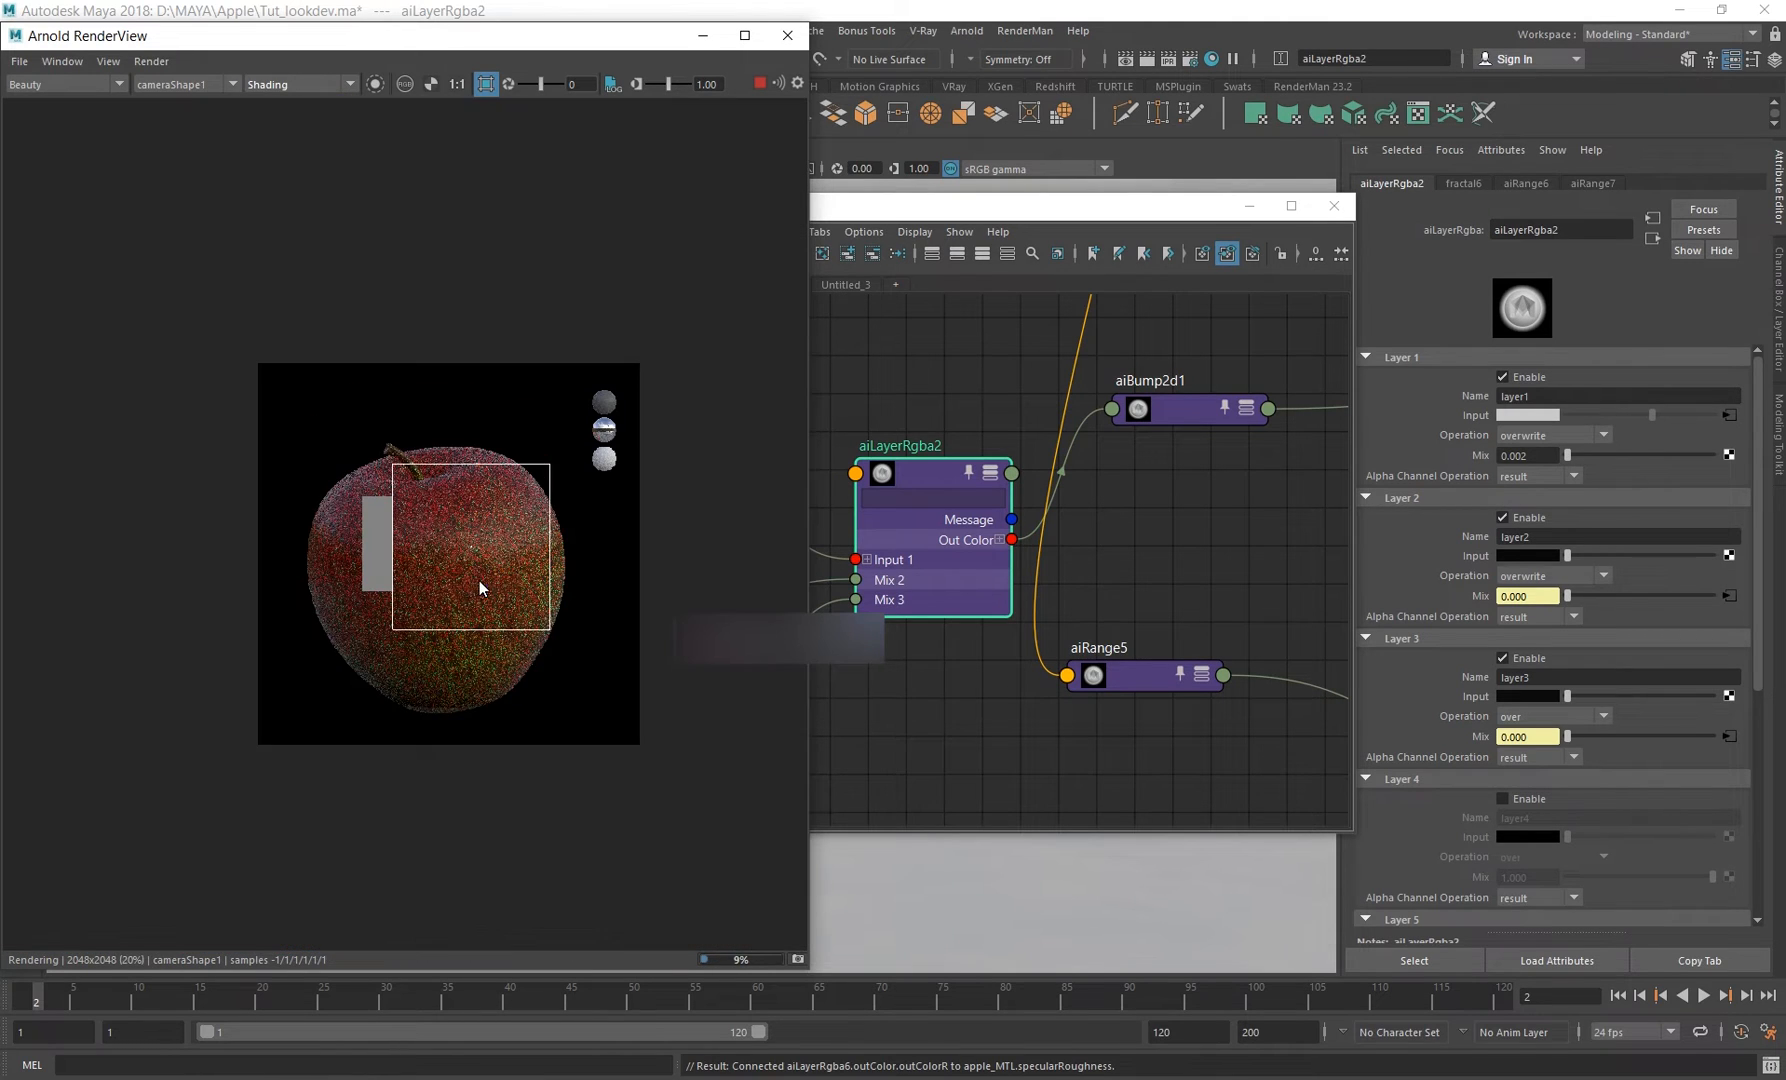
{"action": "middle_click_drag", "start_coordinate": [465, 580], "coordinate": [479, 563]}
{"action": "left_click_drag", "start_coordinate": [312, 404], "coordinate": [597, 716]}
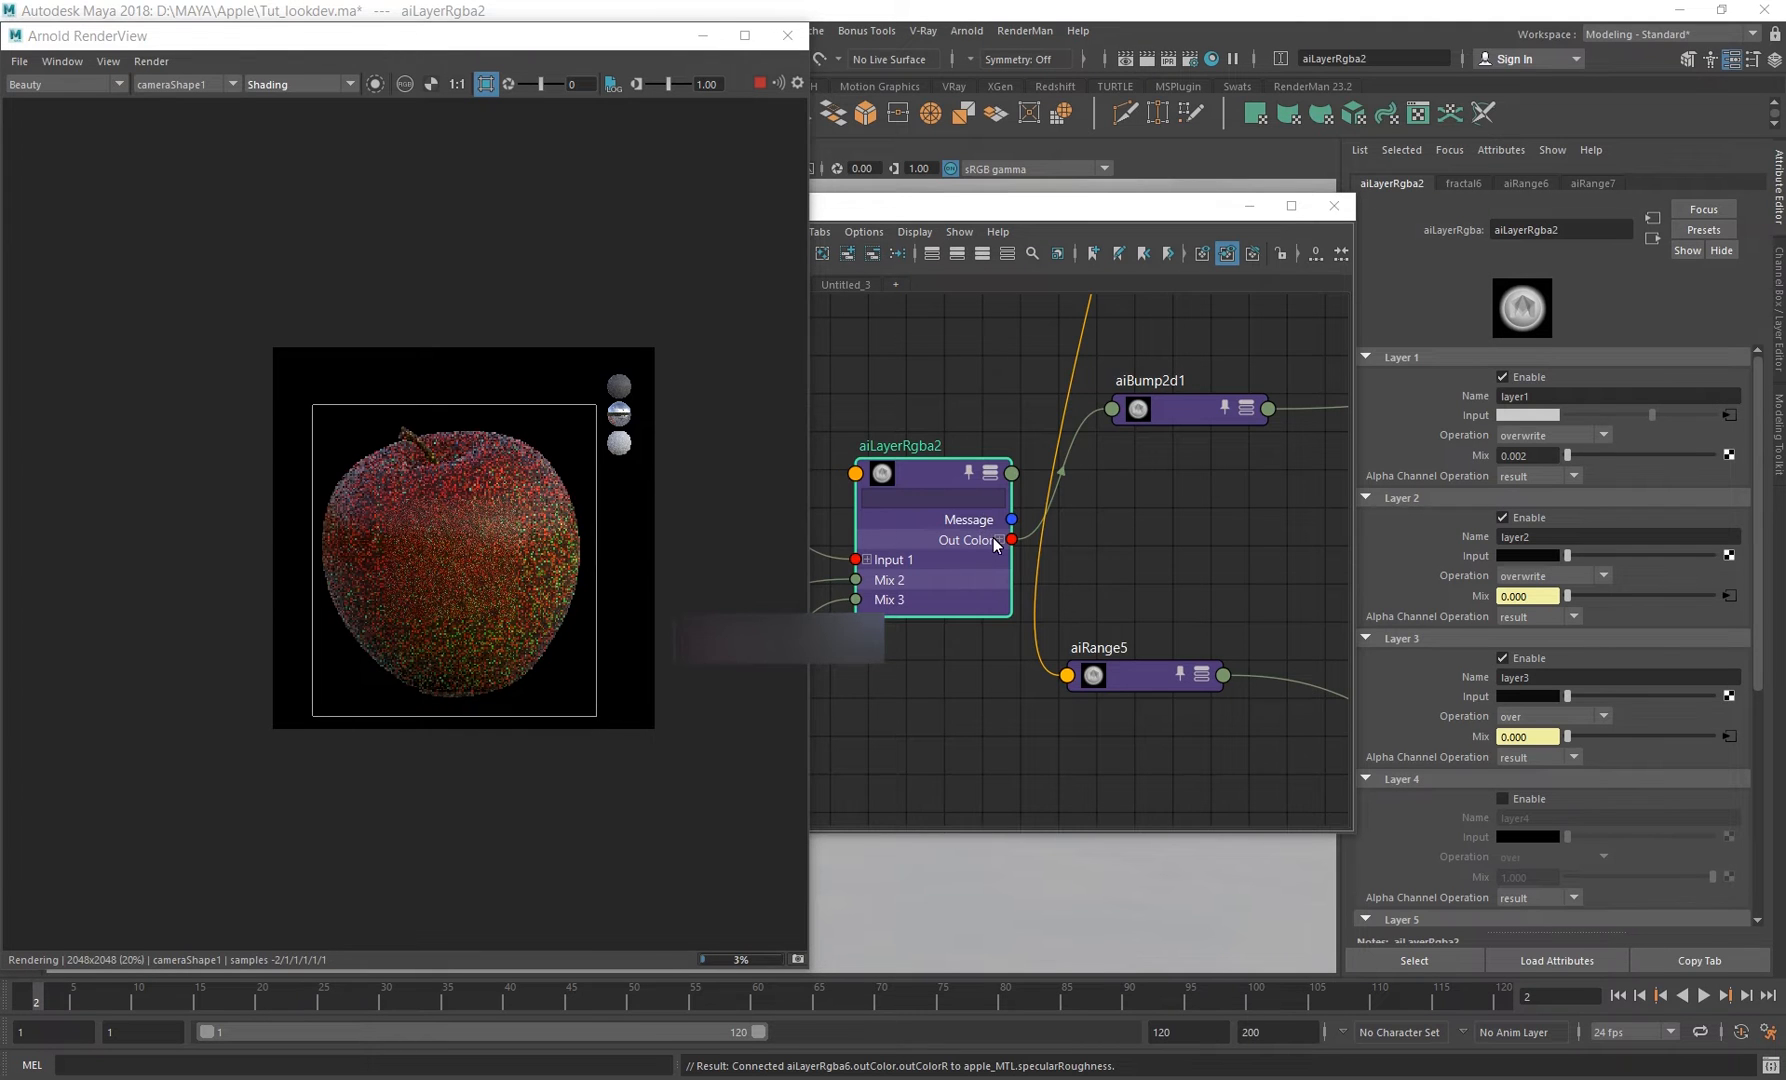
Select apple_MTL in the node network and examine its connected inputs and material attributes.
{"action": "middle_click_drag", "start_coordinate": [947, 444], "coordinate": [992, 546], "text": "alt"}
{"action": "scroll", "coordinate": [992, 546], "scroll_direction": "down", "scroll_amount": 5}
{"action": "middle_click_drag", "start_coordinate": [1079, 443], "coordinate": [1060, 542], "text": "alt"}
{"action": "scroll", "coordinate": [963, 547], "scroll_direction": "down", "scroll_amount": 3}
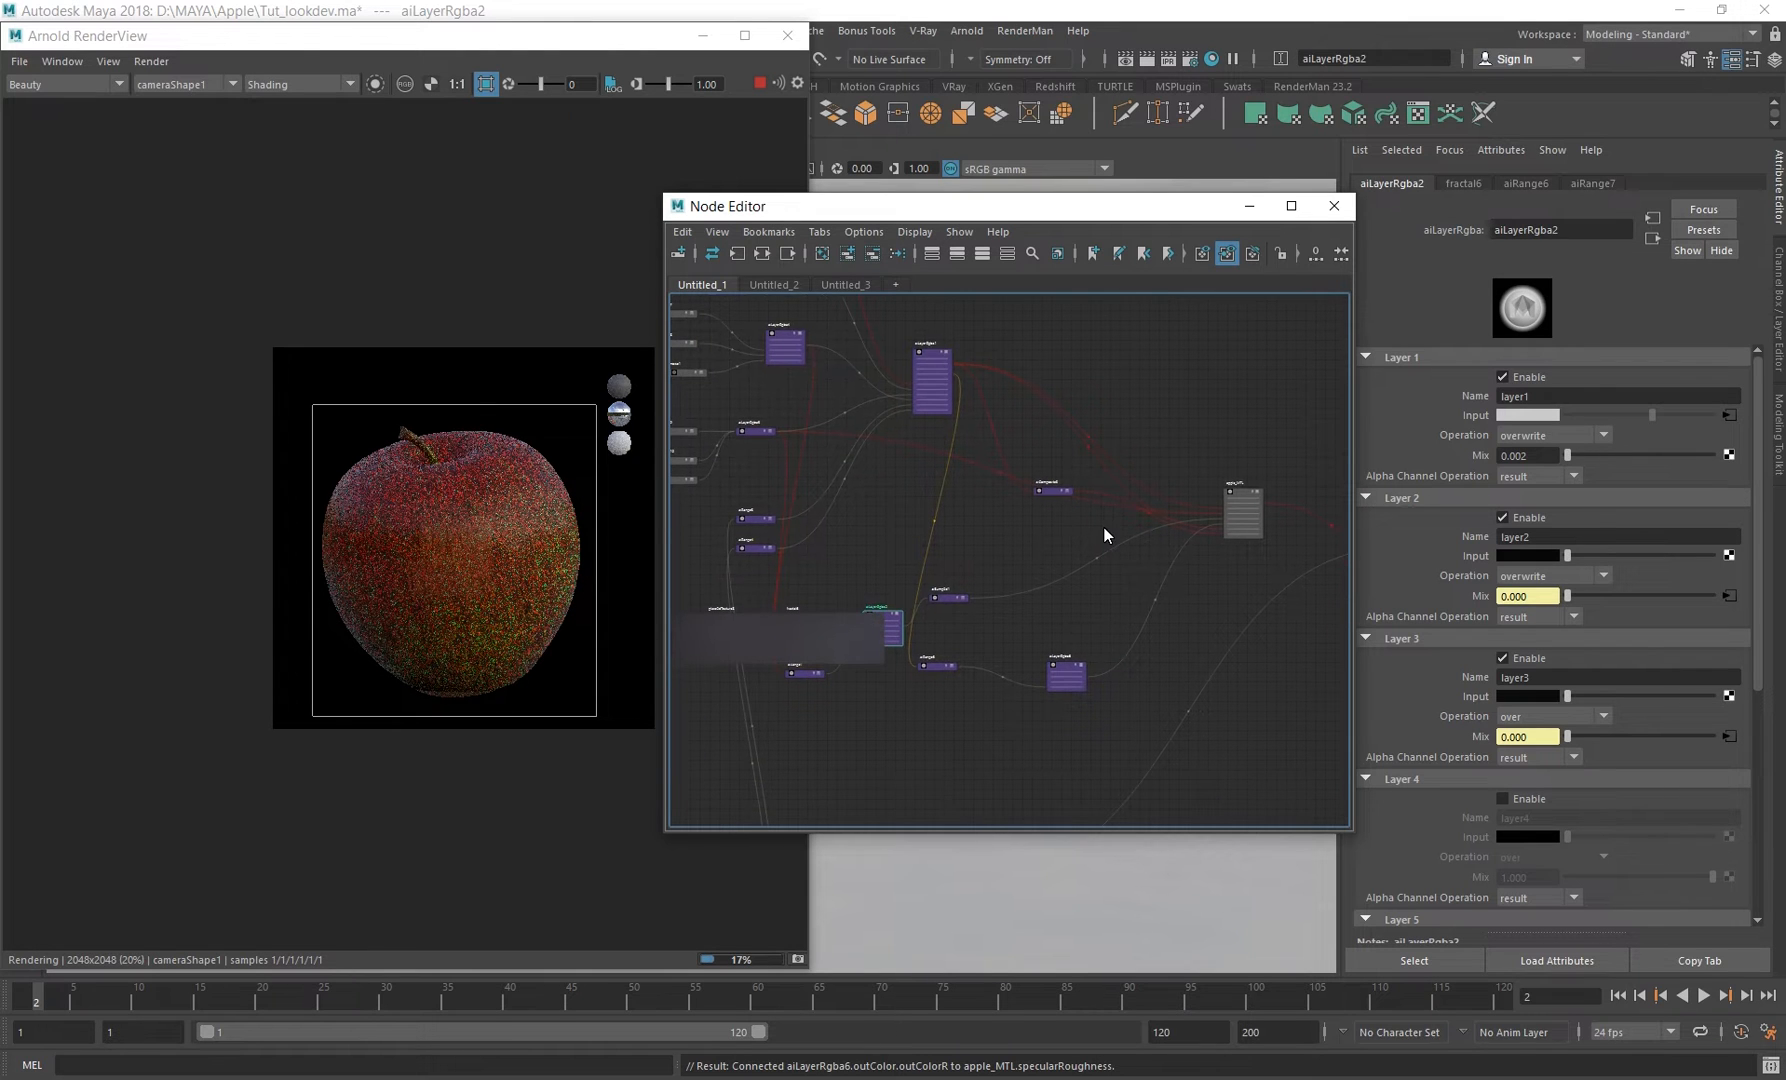
{"action": "key", "text": "f"}
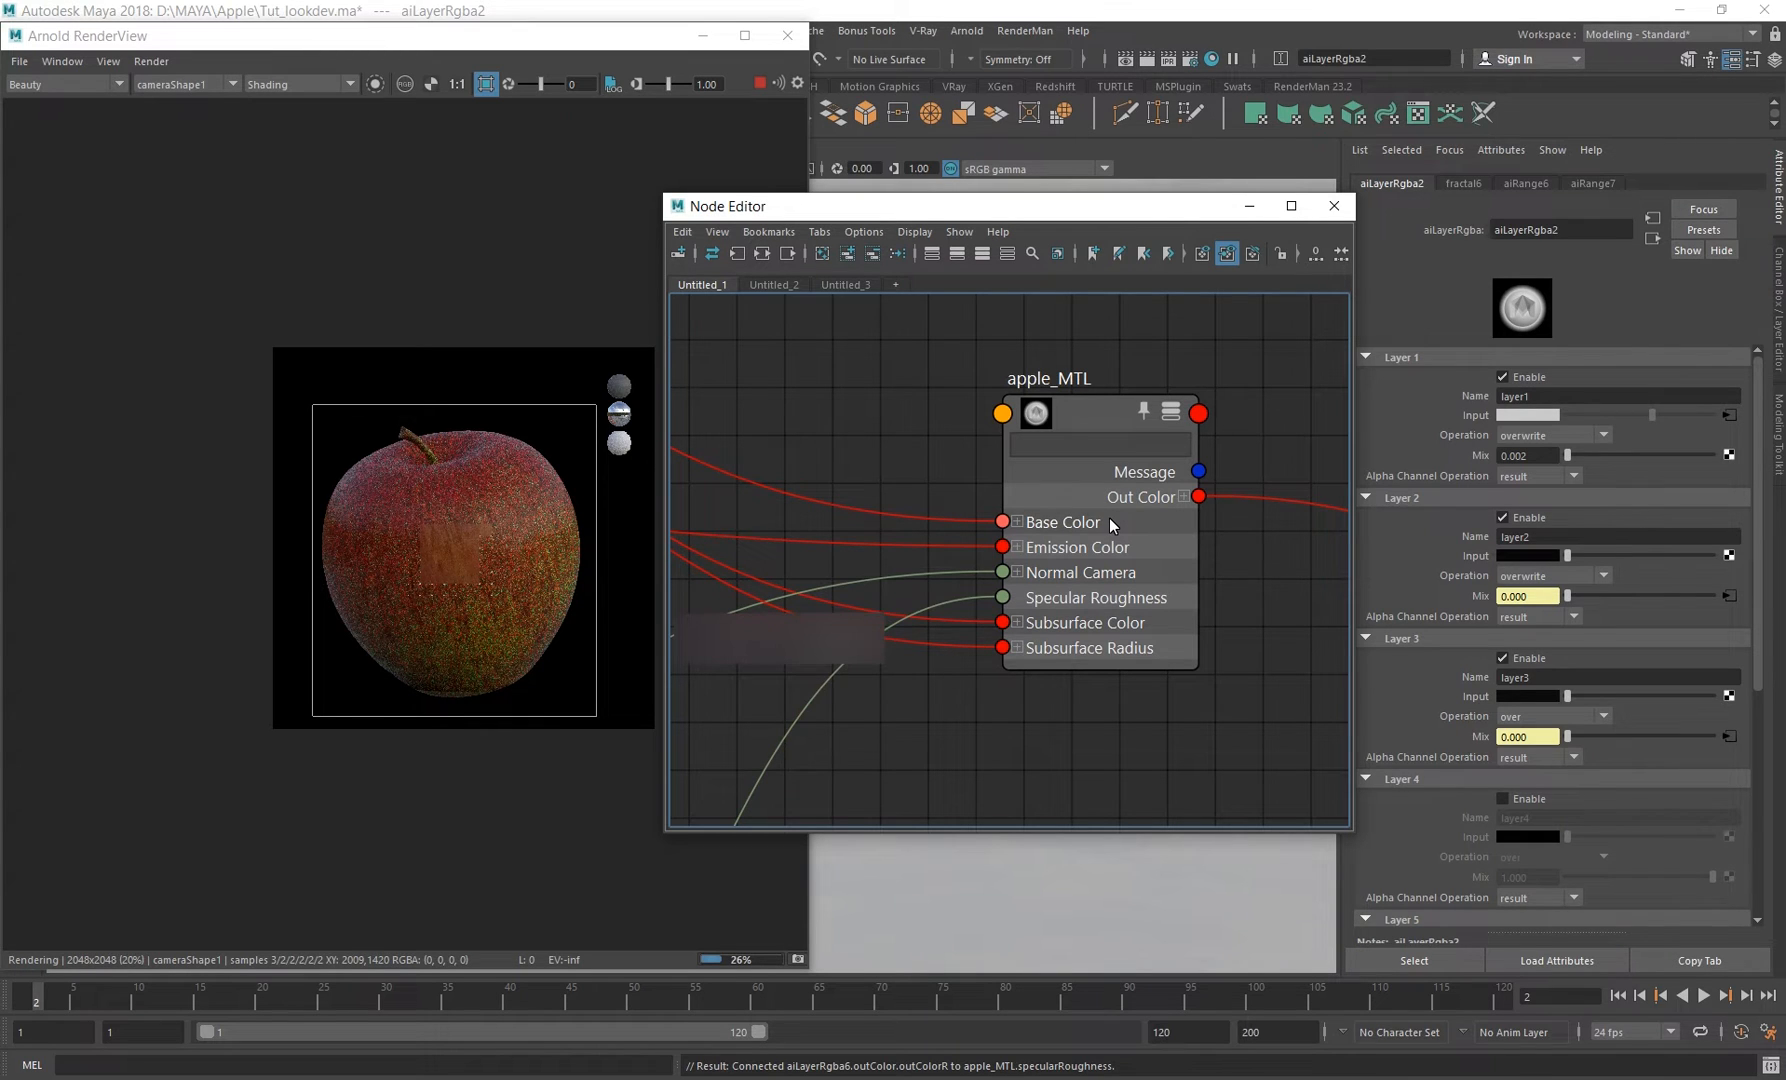
{"action": "left_click", "coordinate": [1109, 518]}
{"action": "scroll", "coordinate": [1052, 599], "scroll_direction": "down", "scroll_amount": 5}
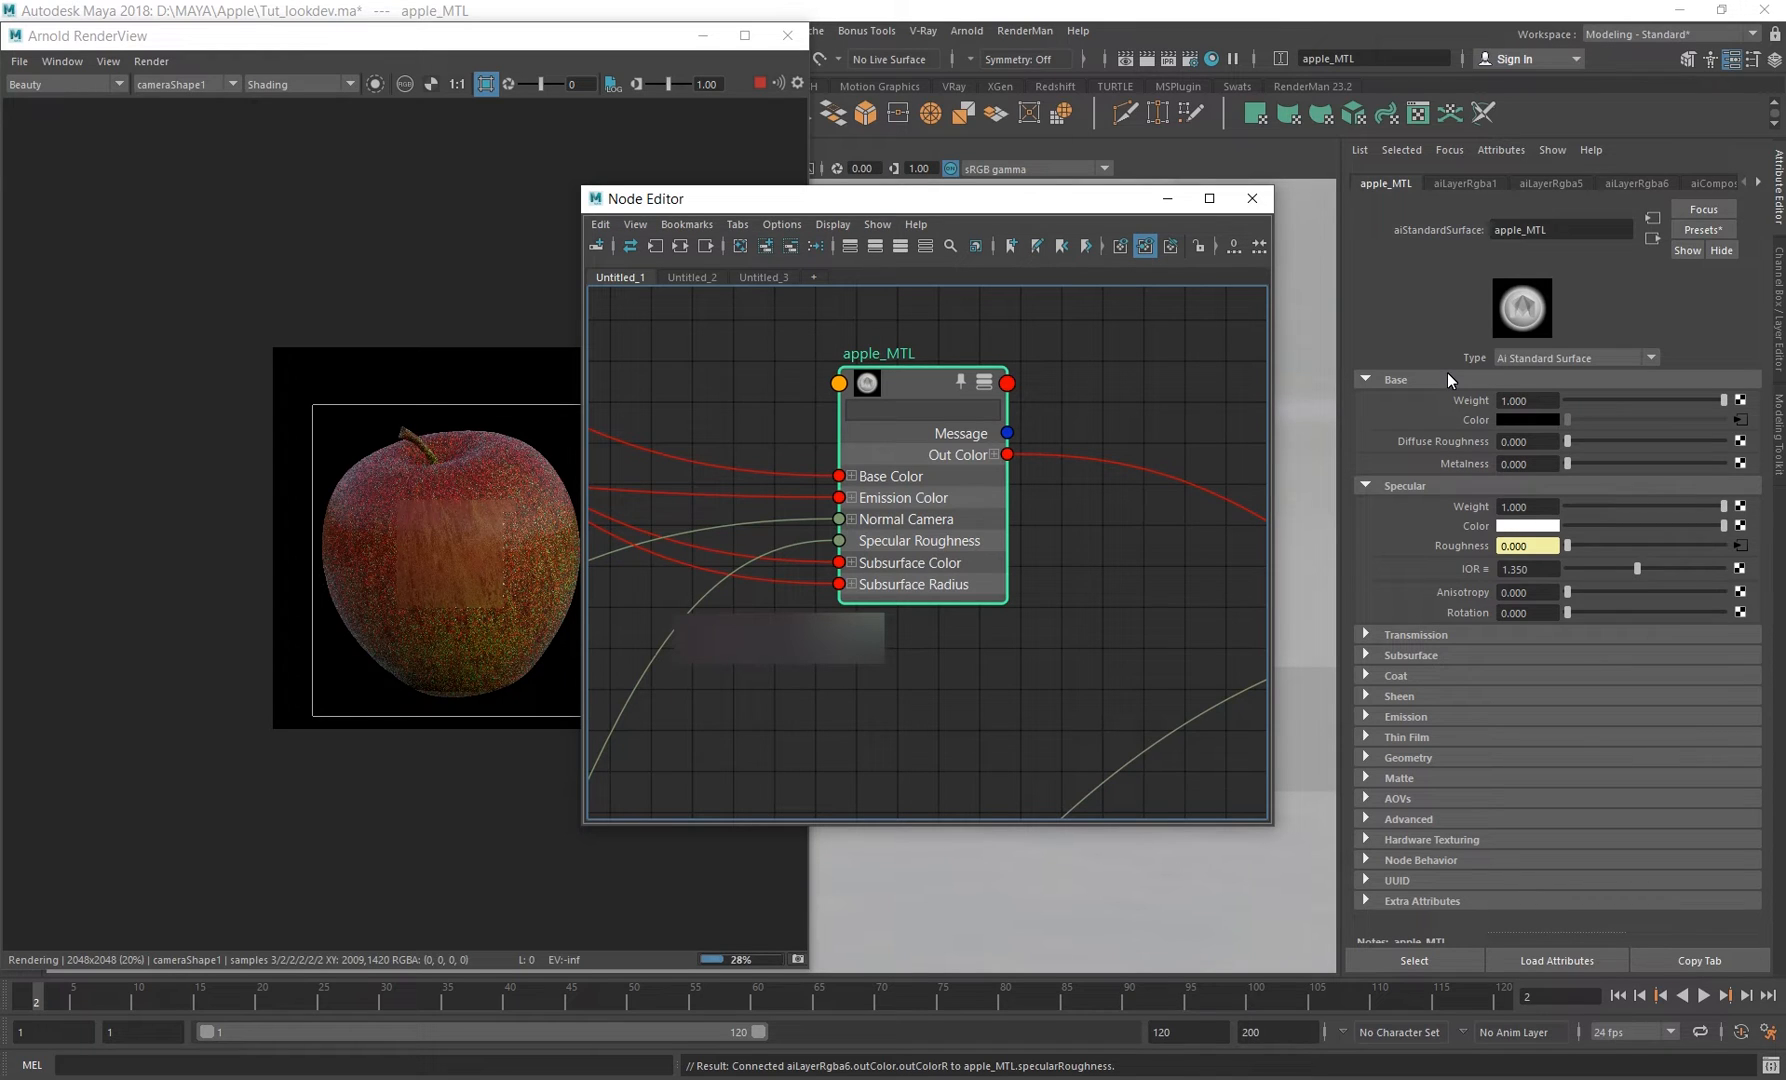
Expand the Subsurface settings of apple_MTL and take a brief look at its Coat settings.
{"action": "left_click", "coordinate": [1410, 655]}
{"action": "left_click", "coordinate": [1408, 800]}
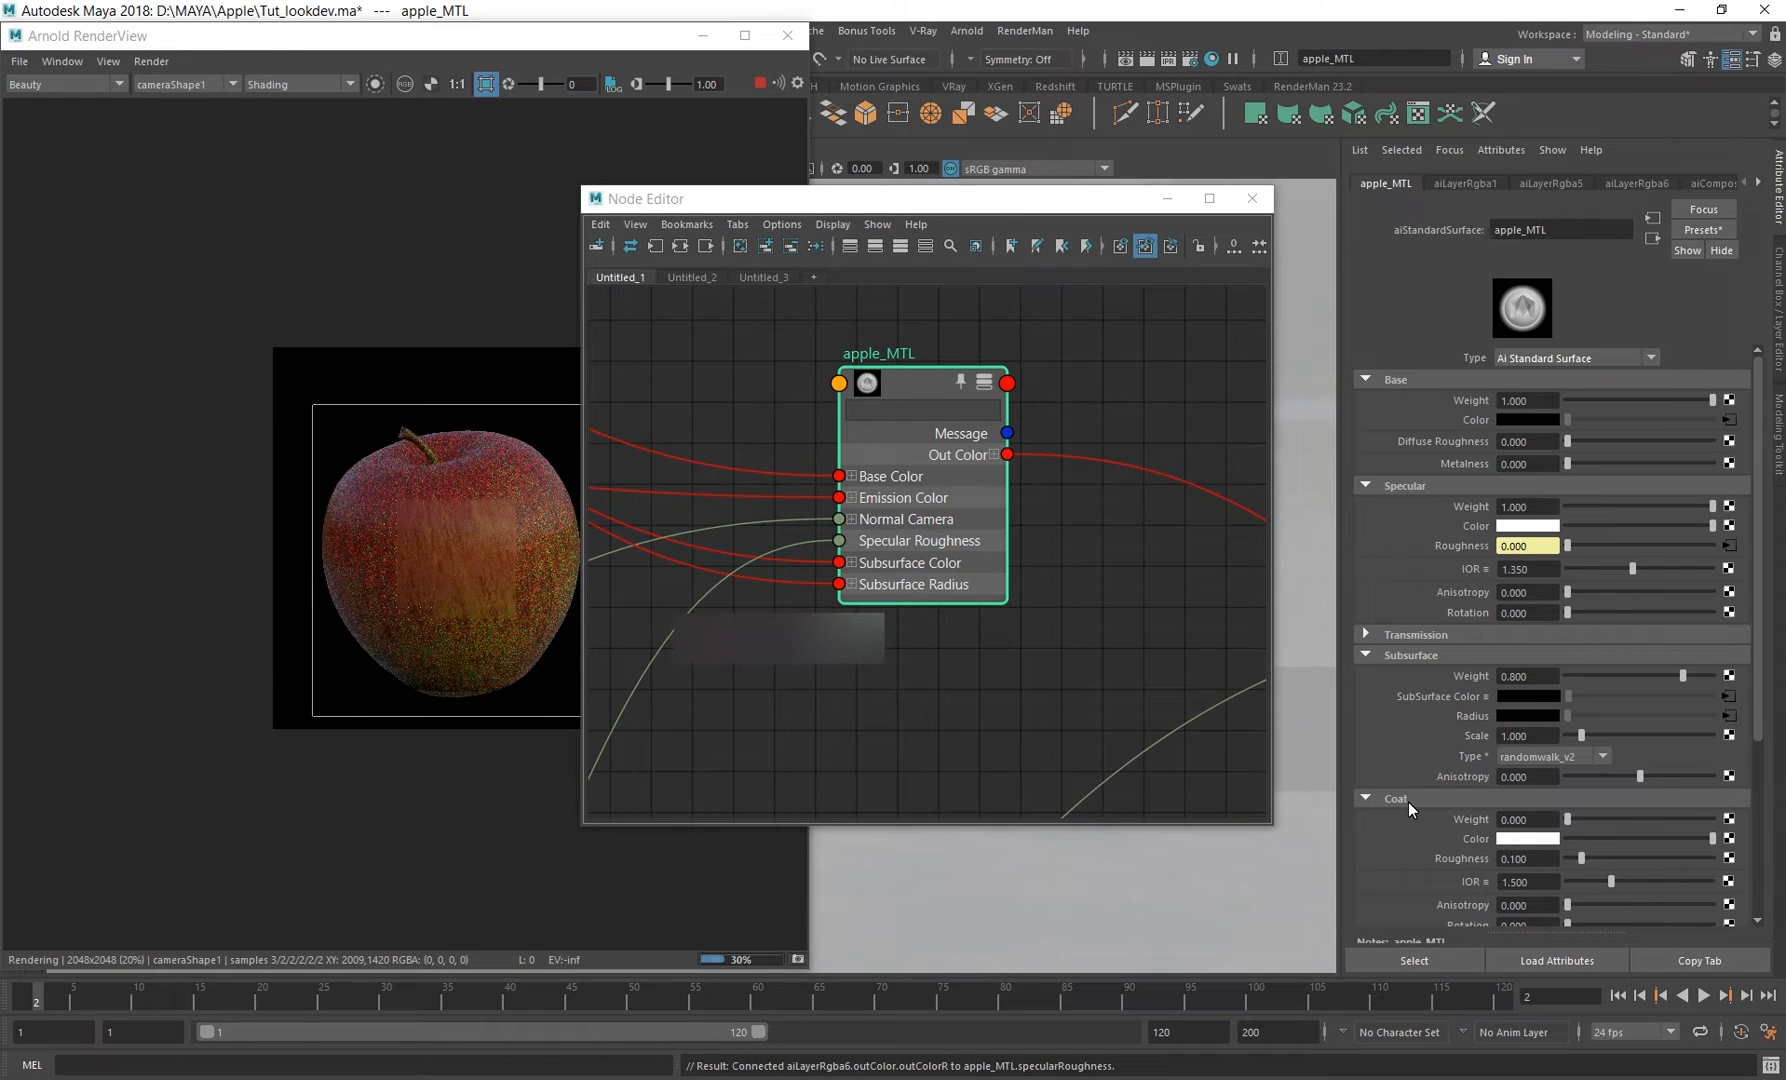
{"action": "left_click", "coordinate": [1408, 800]}
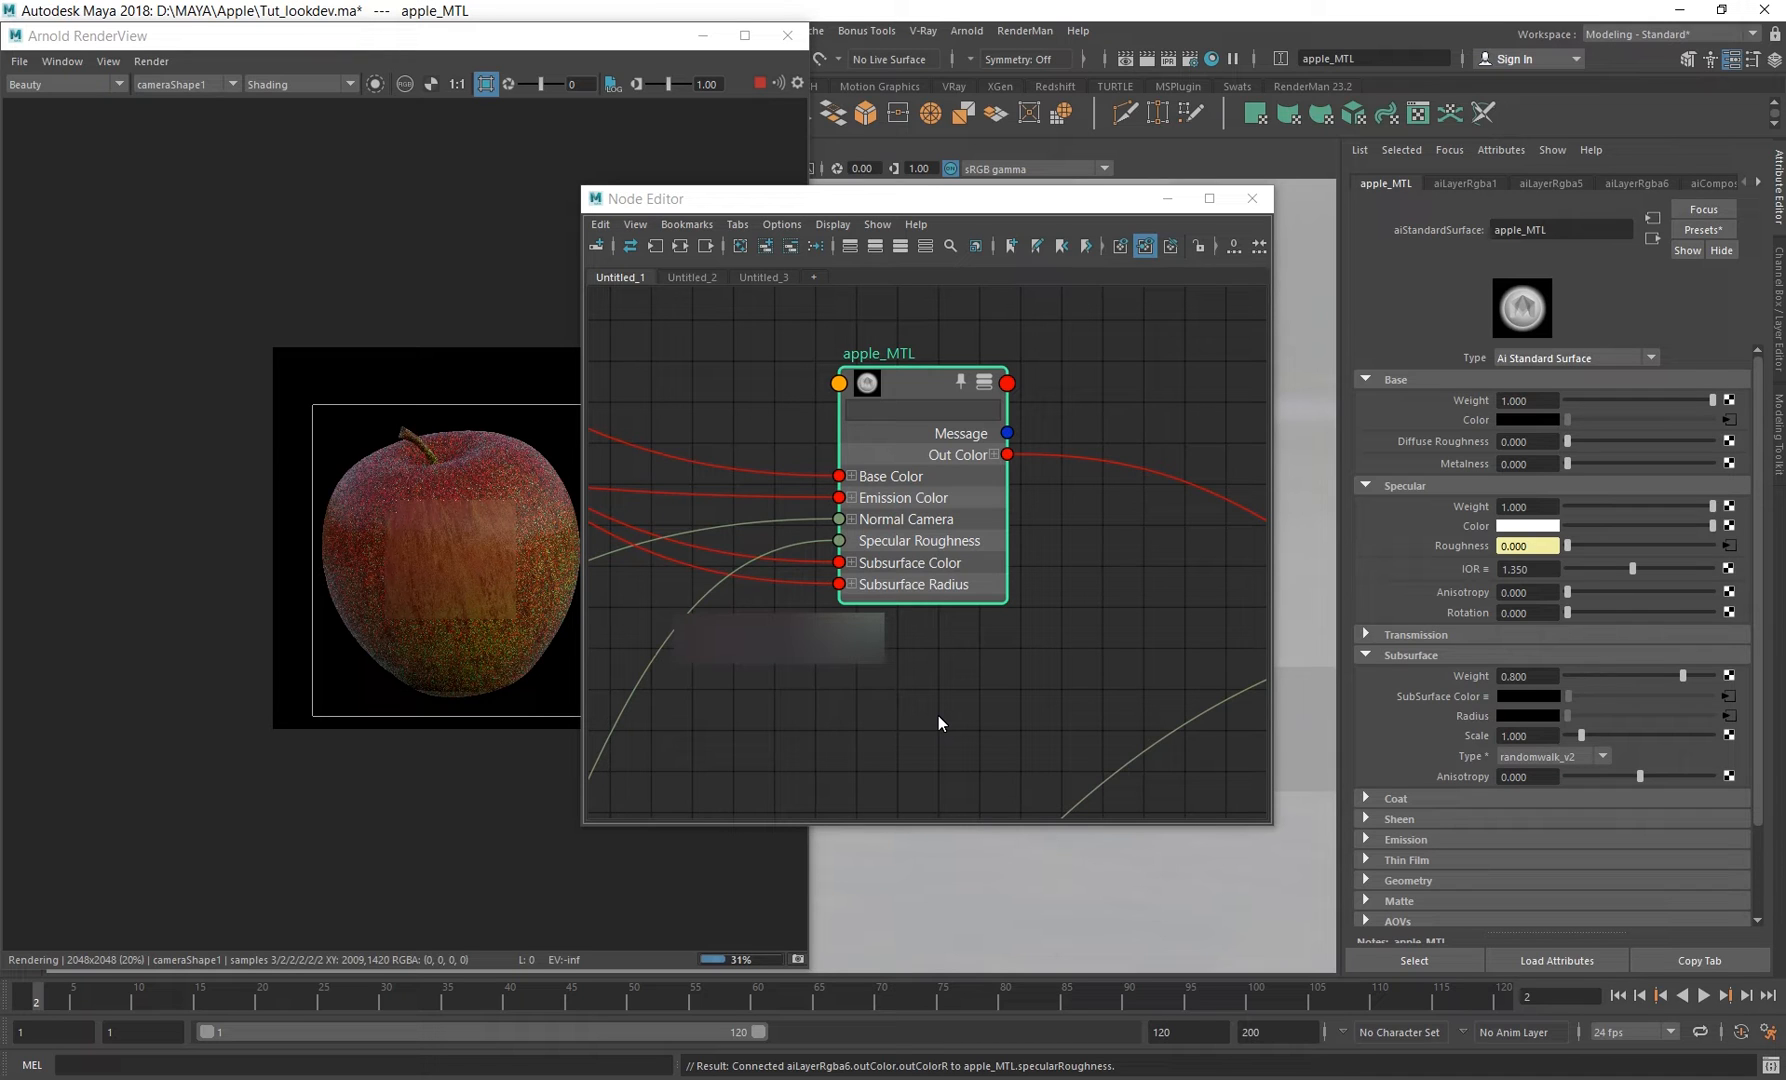
Trace the network from the fractal and noise textures through the layer and range nodes to aiComposite3 and apple_MTL.
{"action": "key", "text": "a"}
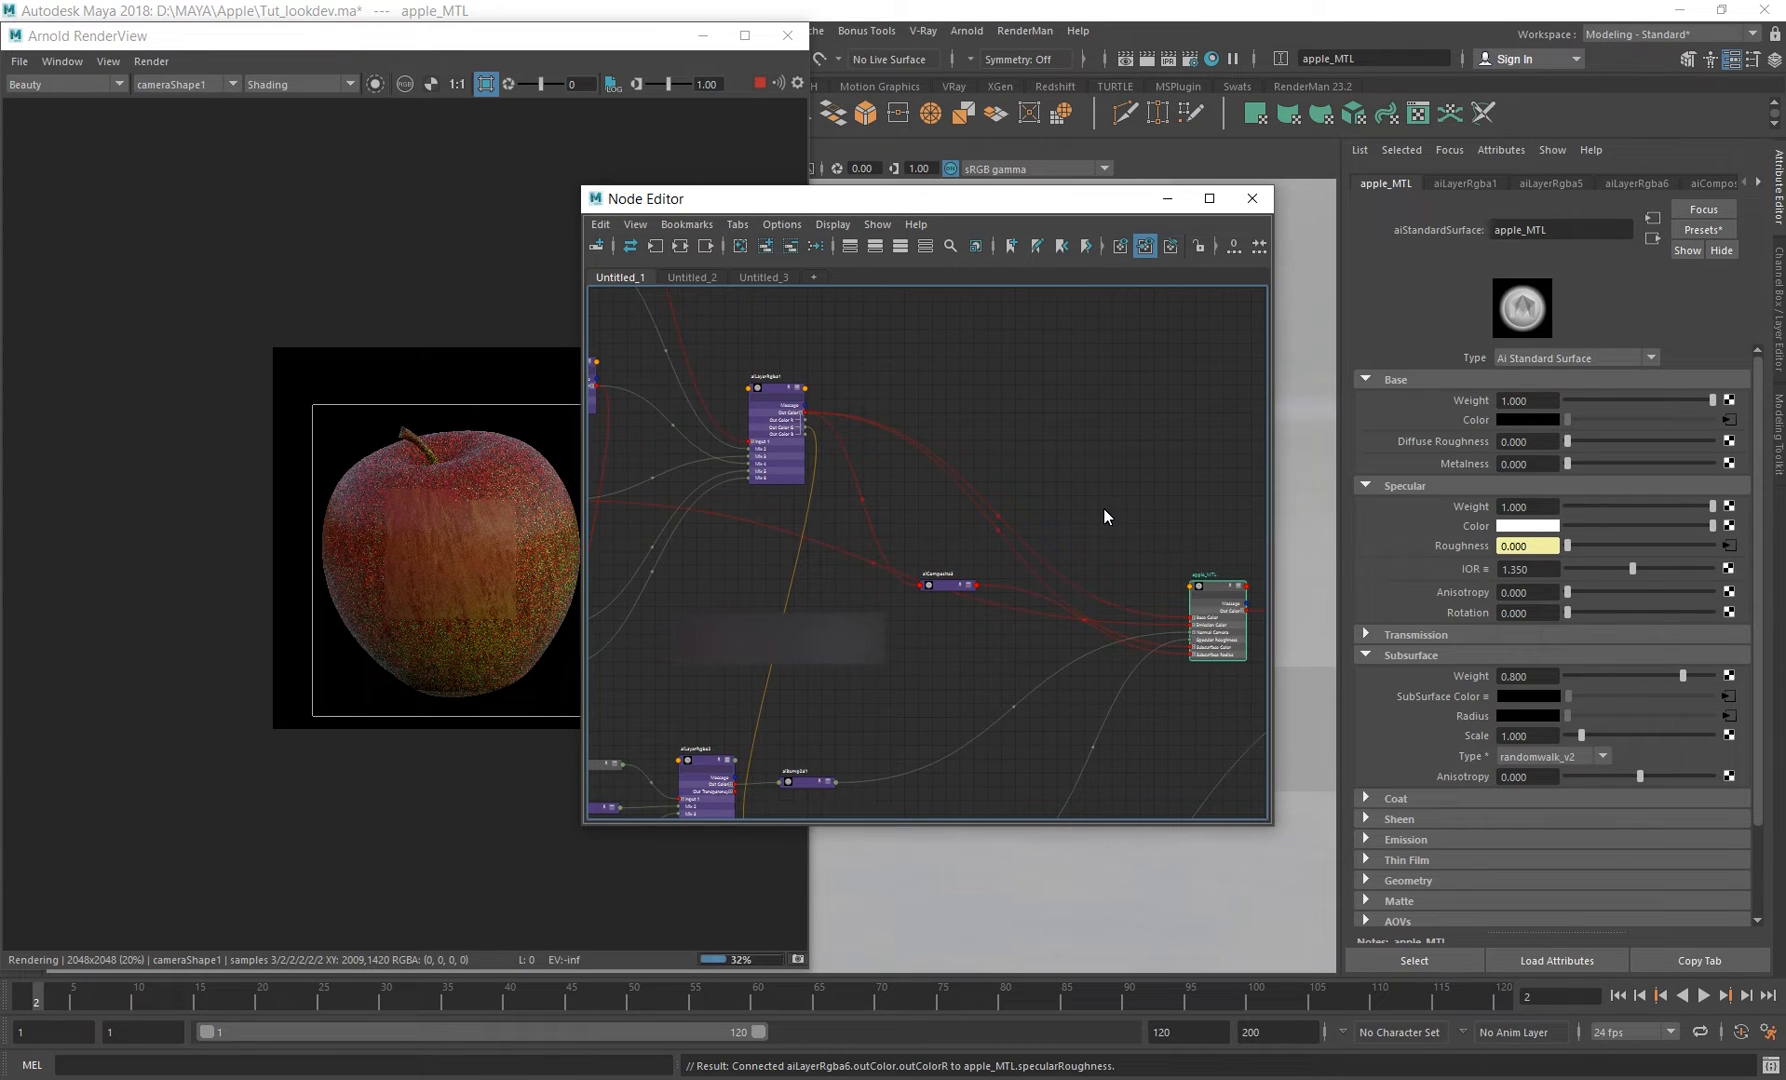
{"action": "middle_click_drag", "start_coordinate": [1235, 678], "coordinate": [1197, 654], "text": "alt"}
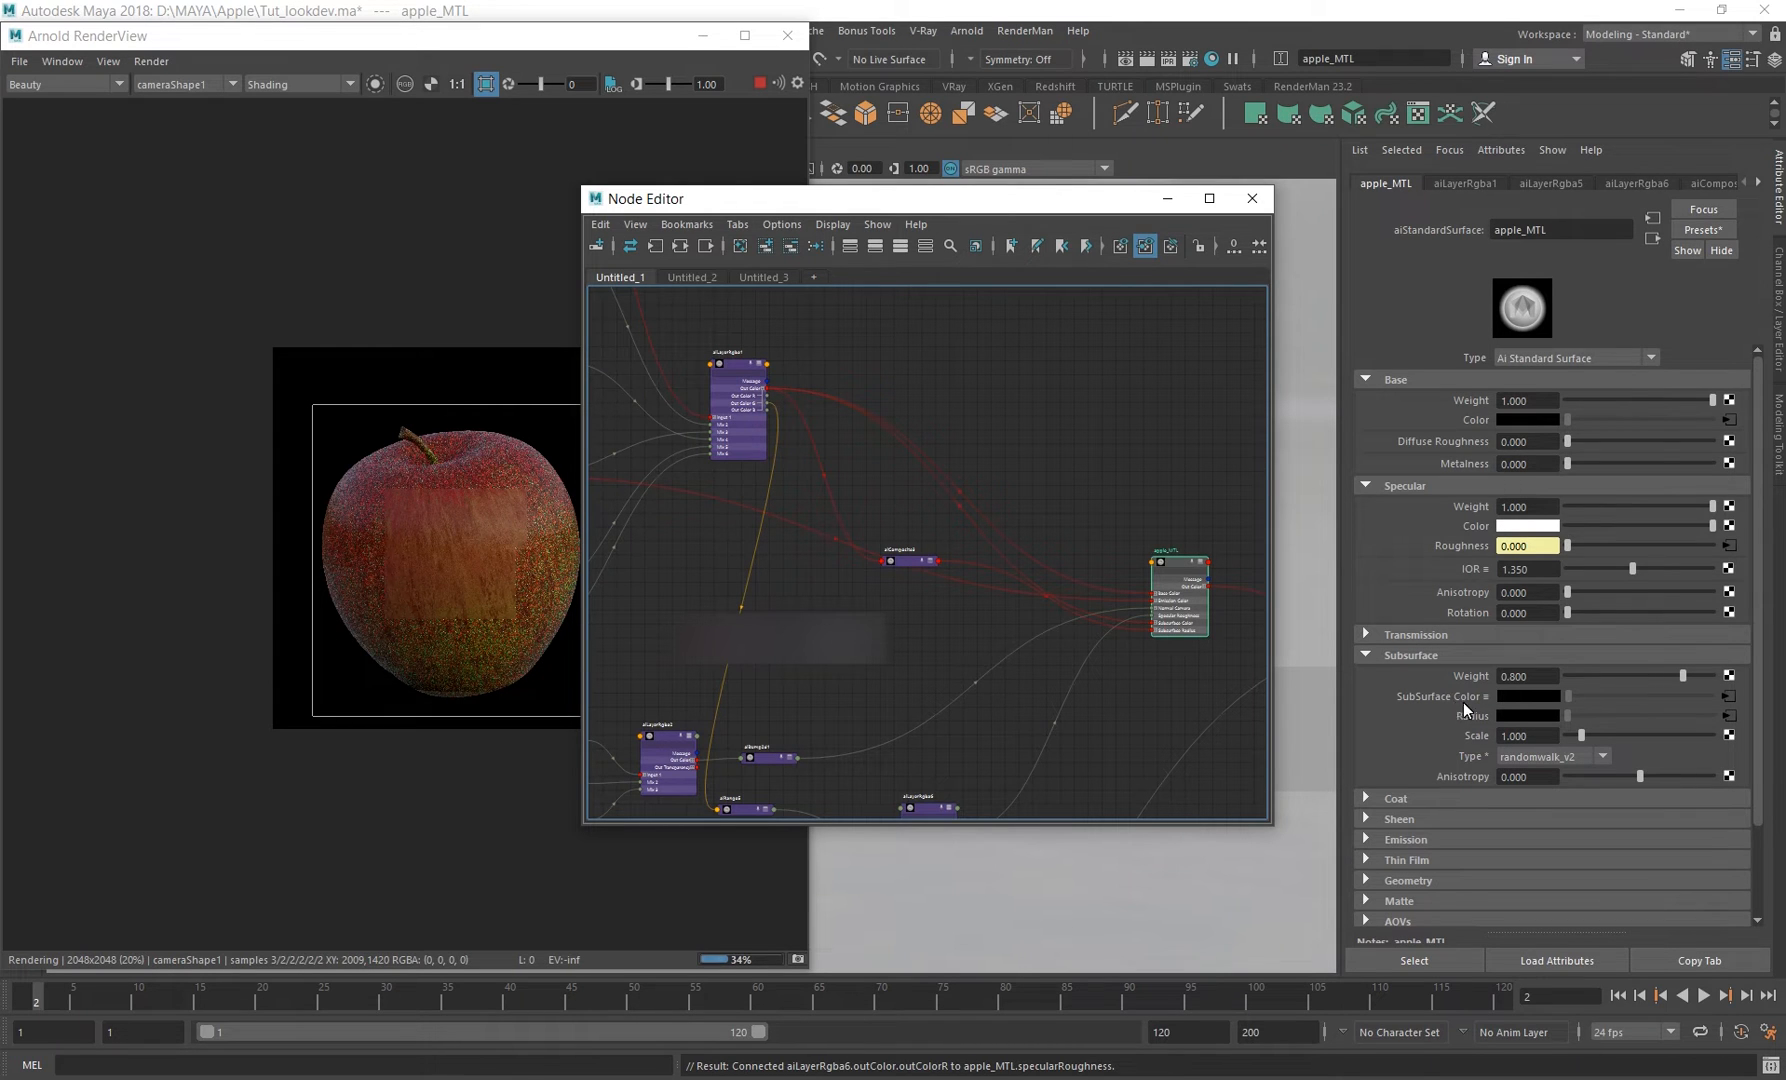
{"action": "middle_click_drag", "start_coordinate": [745, 497], "coordinate": [1127, 524], "text": "alt"}
{"action": "scroll", "coordinate": [926, 556], "scroll_direction": "up", "scroll_amount": 3}
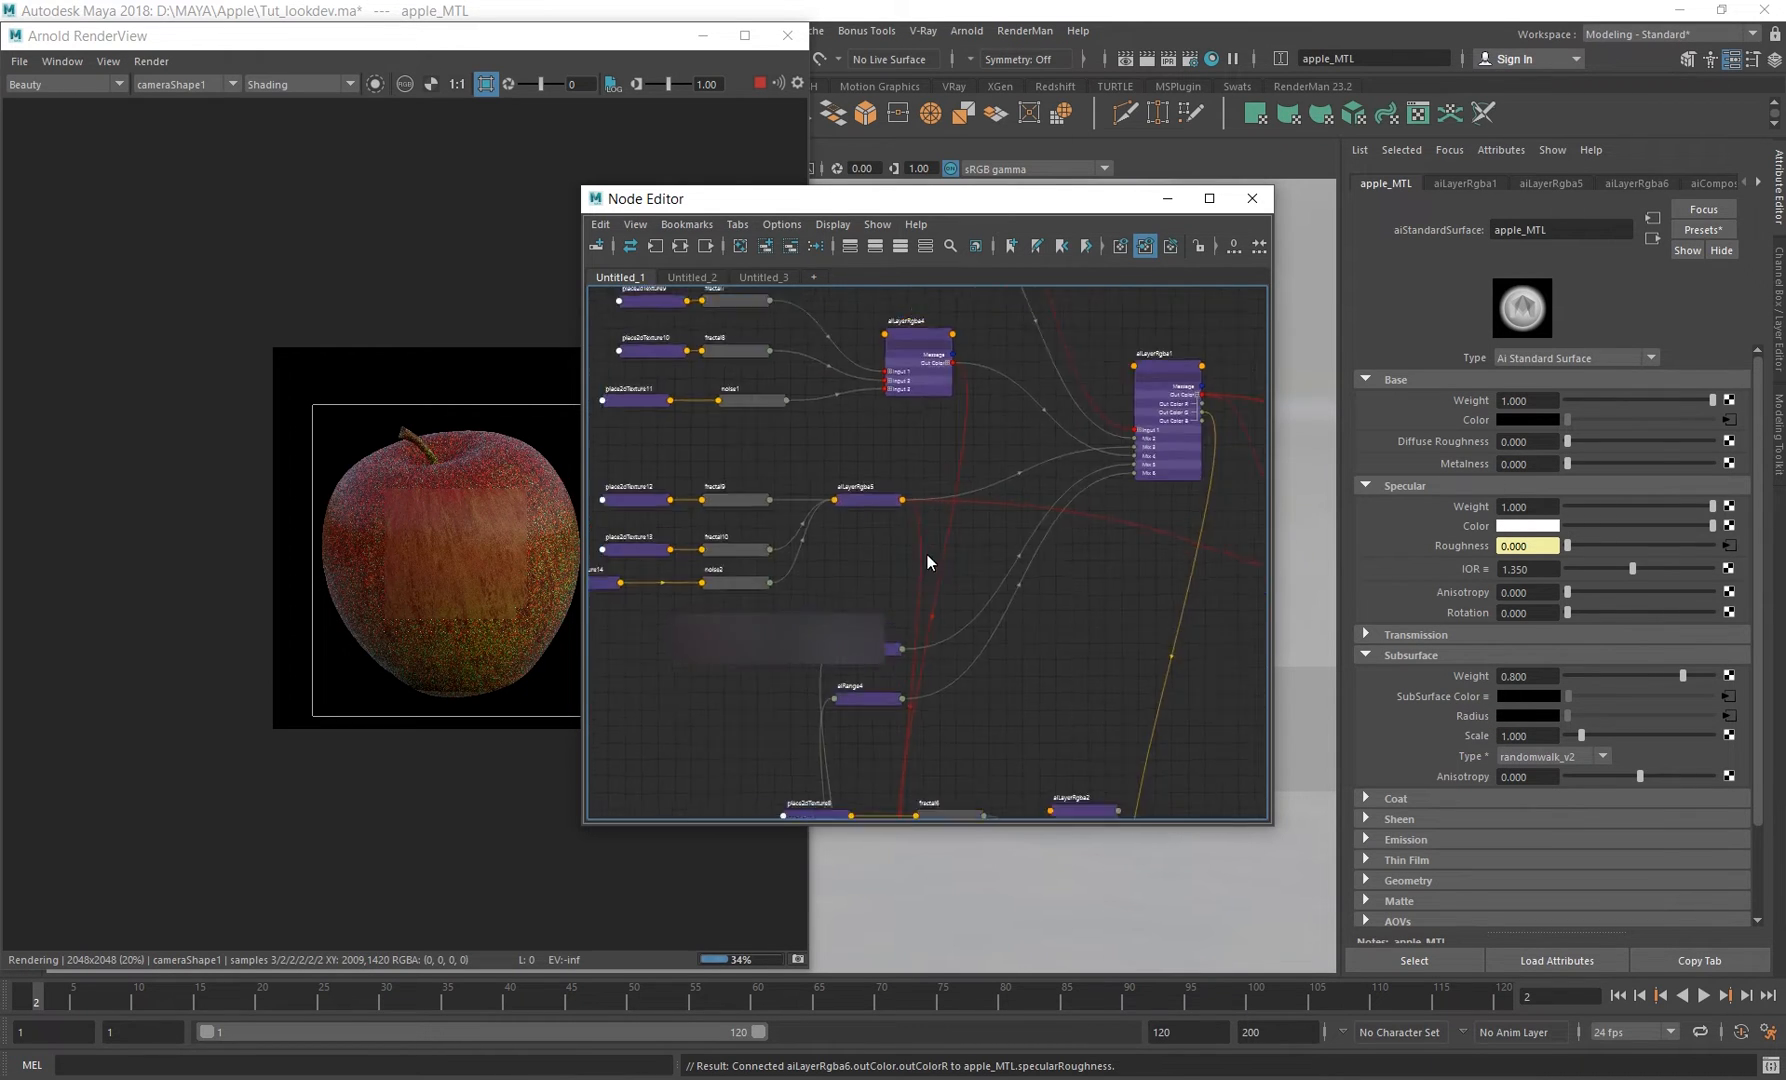
{"action": "middle_click_drag", "start_coordinate": [936, 379], "coordinate": [908, 440], "text": "alt"}
{"action": "middle_click_drag", "start_coordinate": [970, 511], "coordinate": [1000, 680], "text": "alt"}
{"action": "middle_click_drag", "start_coordinate": [990, 592], "coordinate": [970, 310], "text": "alt"}
{"action": "middle_click_drag", "start_coordinate": [1190, 705], "coordinate": [794, 571], "text": "alt"}
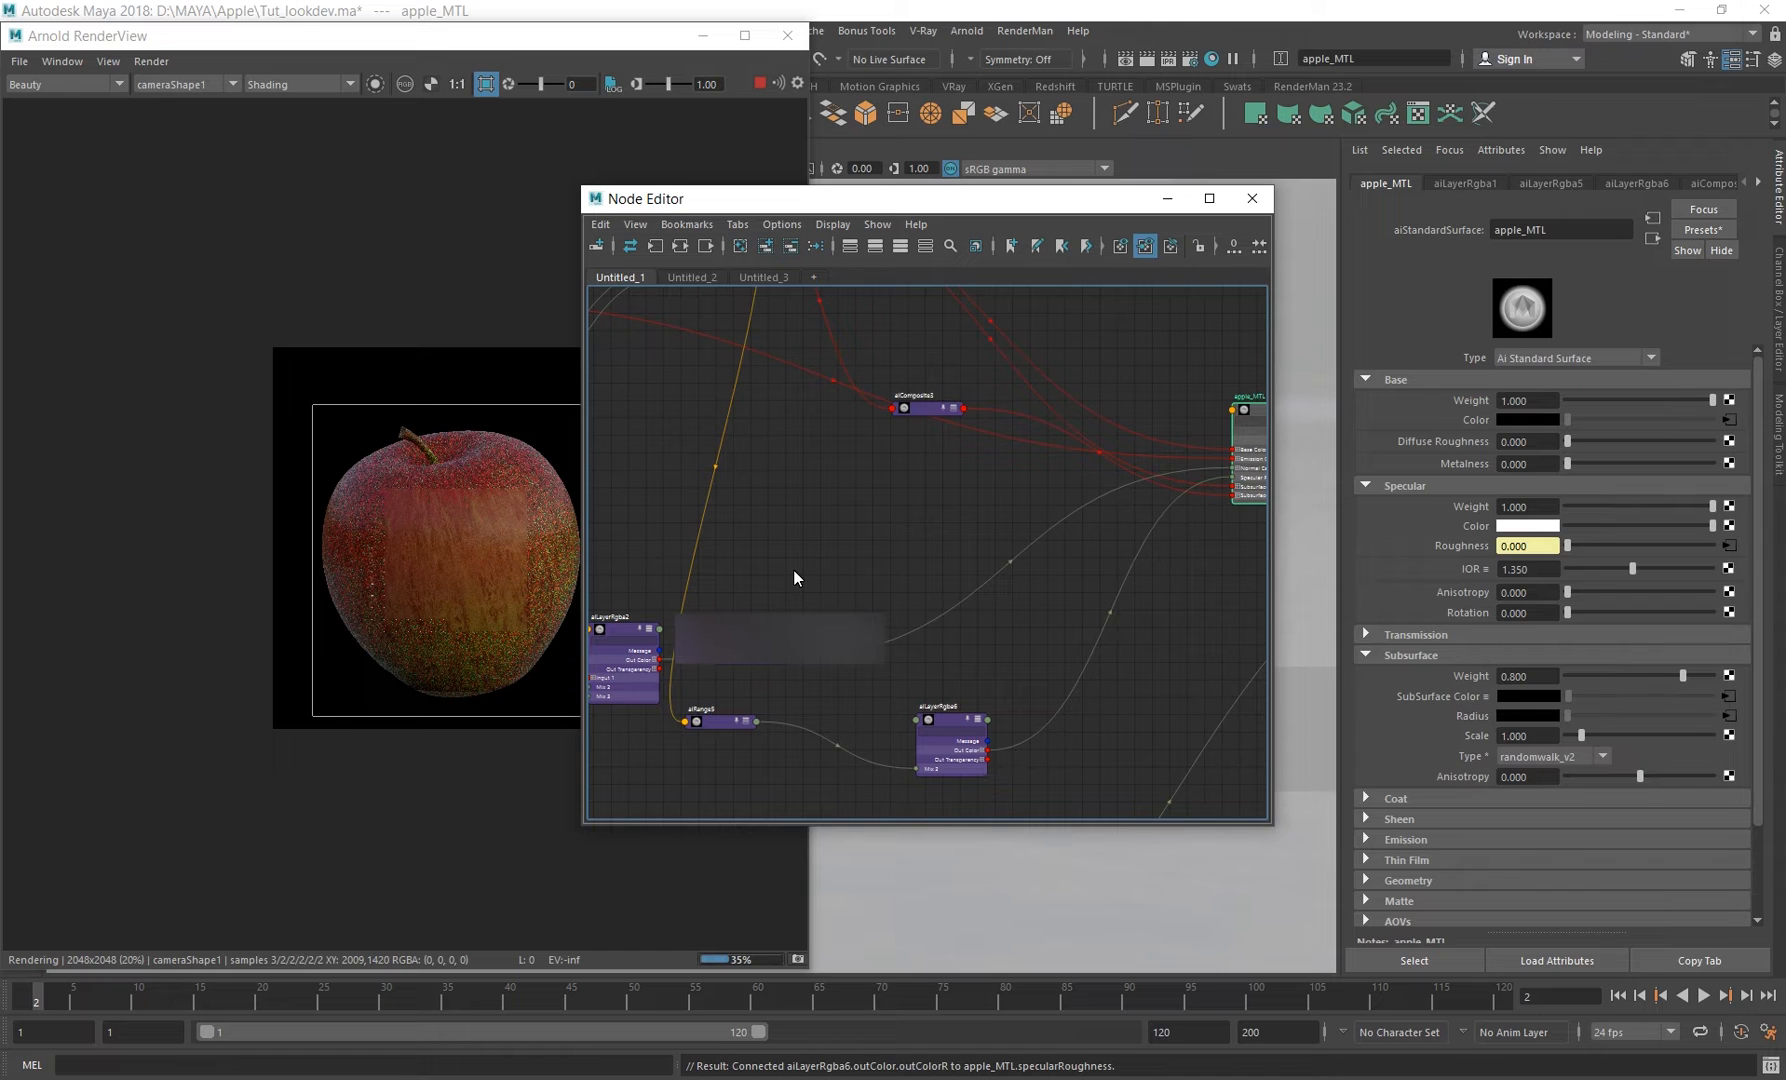
Isolate aiComposite3 in the render, and switch the isolated view to apple_MTL.
{"action": "left_click", "coordinate": [921, 412]}
{"action": "left_click", "coordinate": [374, 83]}
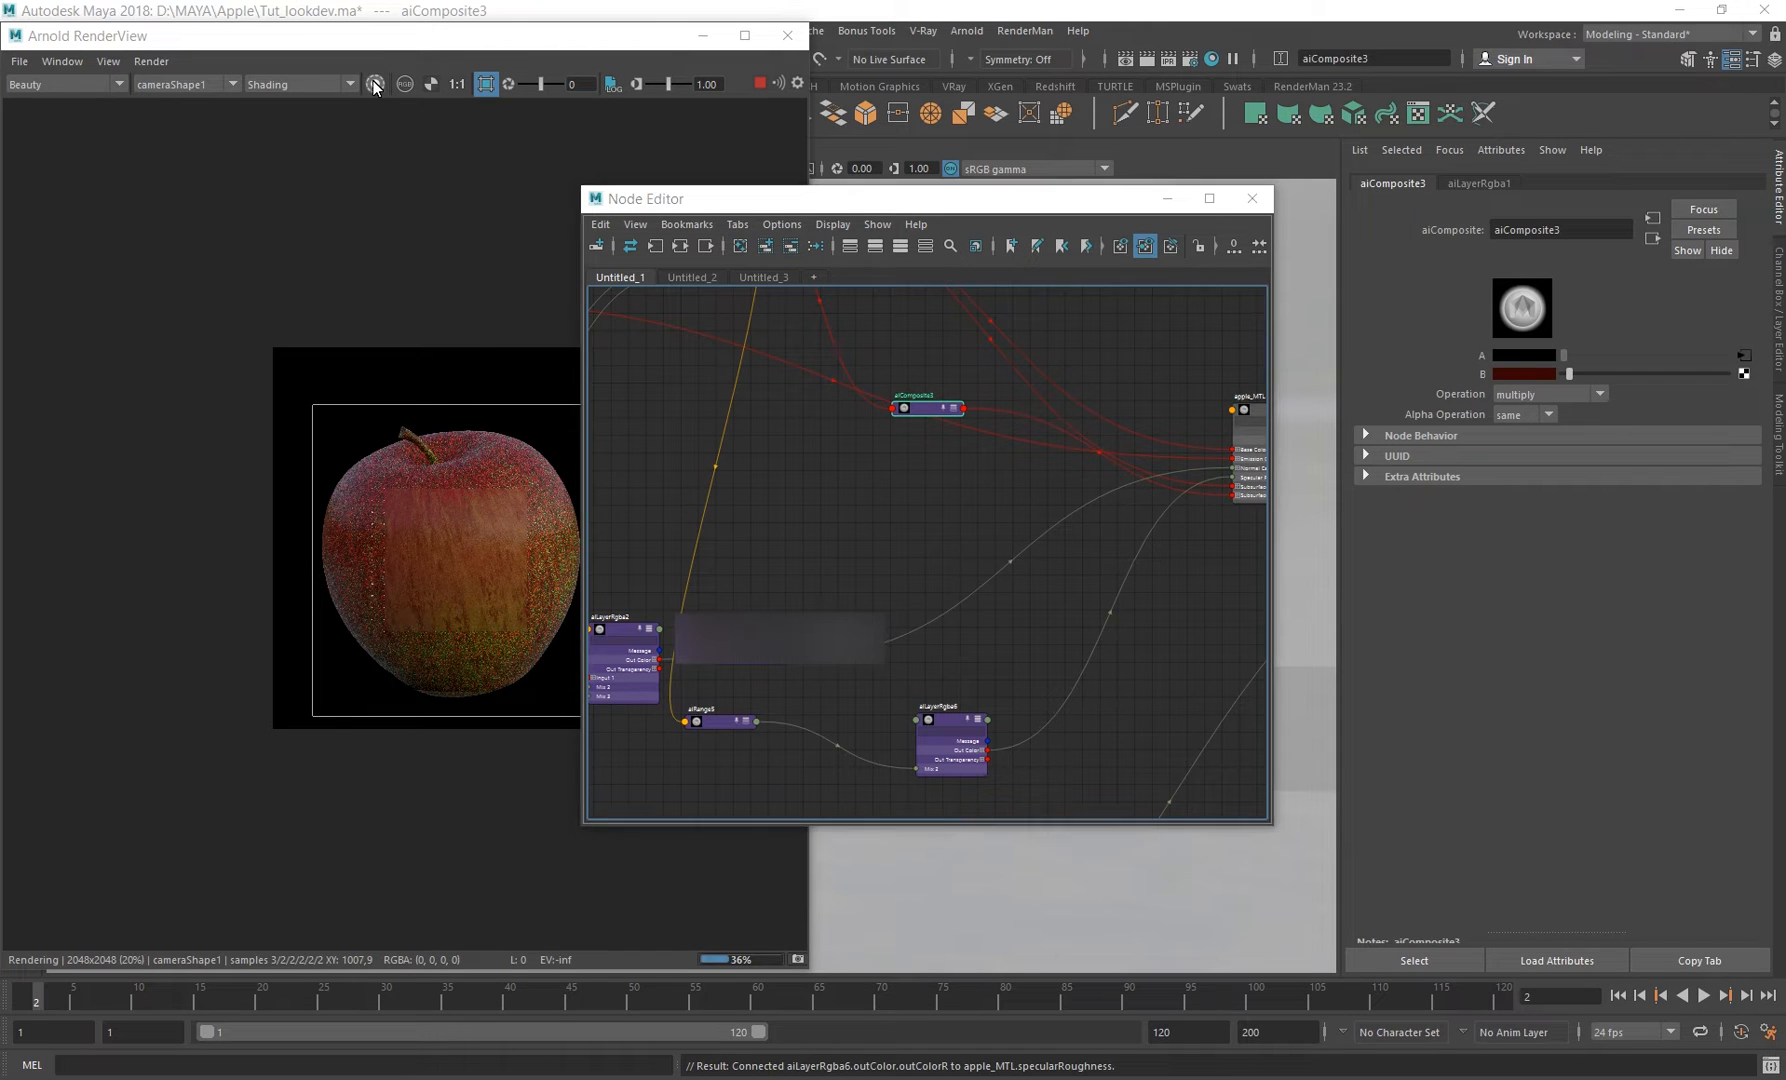
{"action": "middle_click_drag", "start_coordinate": [1125, 574], "coordinate": [971, 620], "text": "alt"}
{"action": "left_click", "coordinate": [1112, 462]}
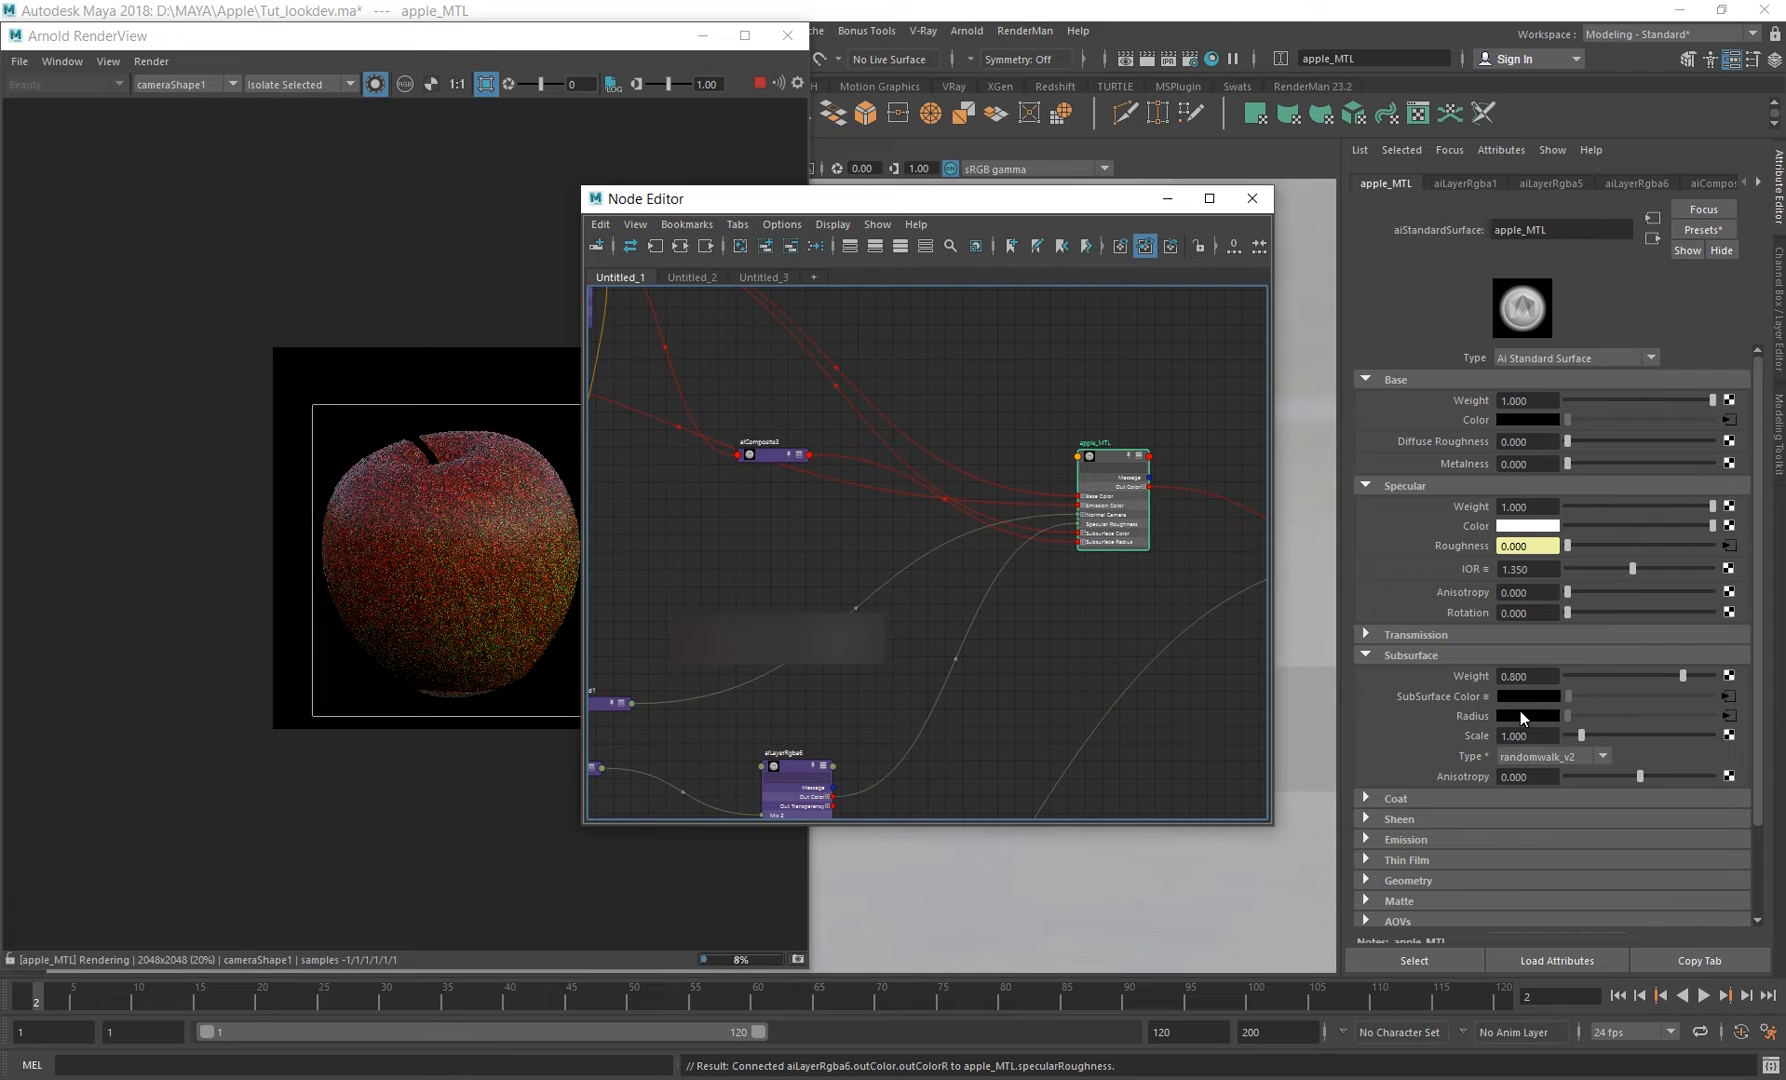
{"action": "middle_click_drag", "start_coordinate": [1125, 601], "coordinate": [1120, 556], "text": "alt"}
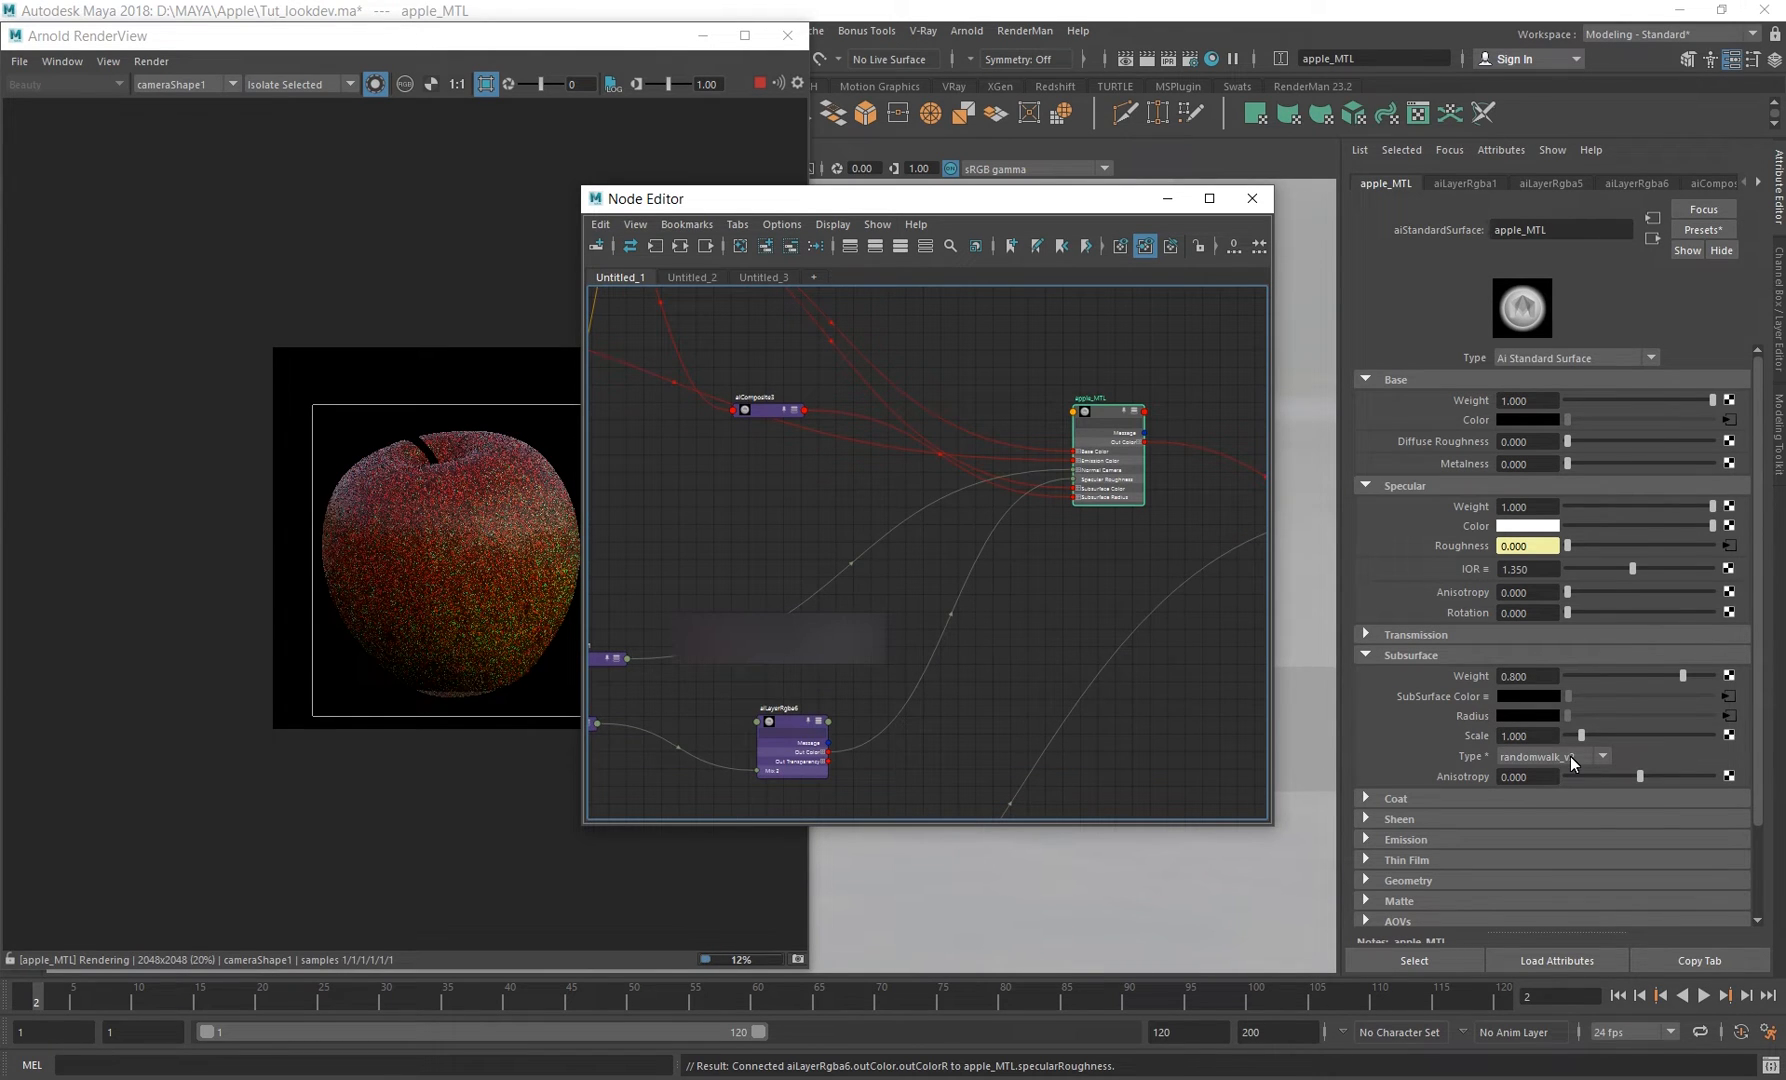
Examine the Subsurface Weight of apple_MTL alongside an enlarged isolated render of the apple.
{"action": "left_click_drag", "start_coordinate": [1540, 677], "coordinate": [1405, 670]}
{"action": "middle_click_drag", "start_coordinate": [821, 552], "coordinate": [900, 533], "text": "alt"}
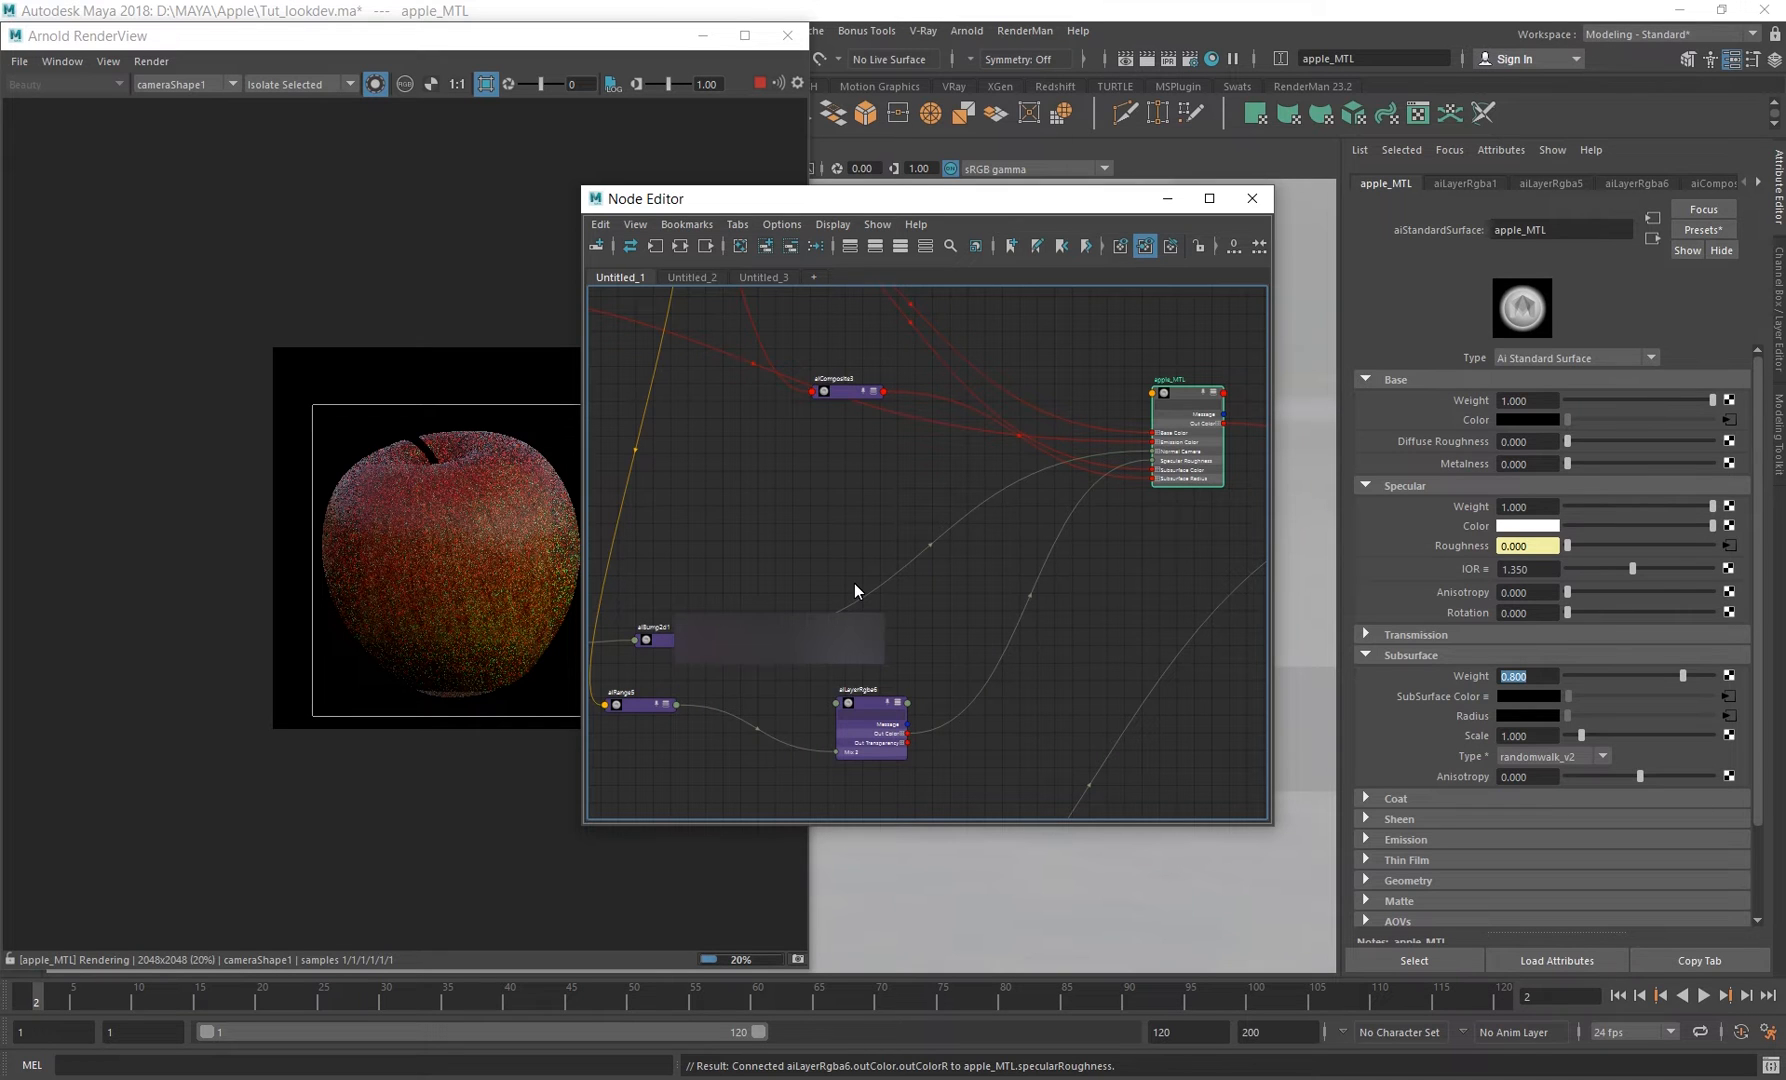
{"action": "left_click", "coordinate": [500, 634]}
{"action": "scroll", "coordinate": [500, 634], "scroll_direction": "up", "scroll_amount": 3}
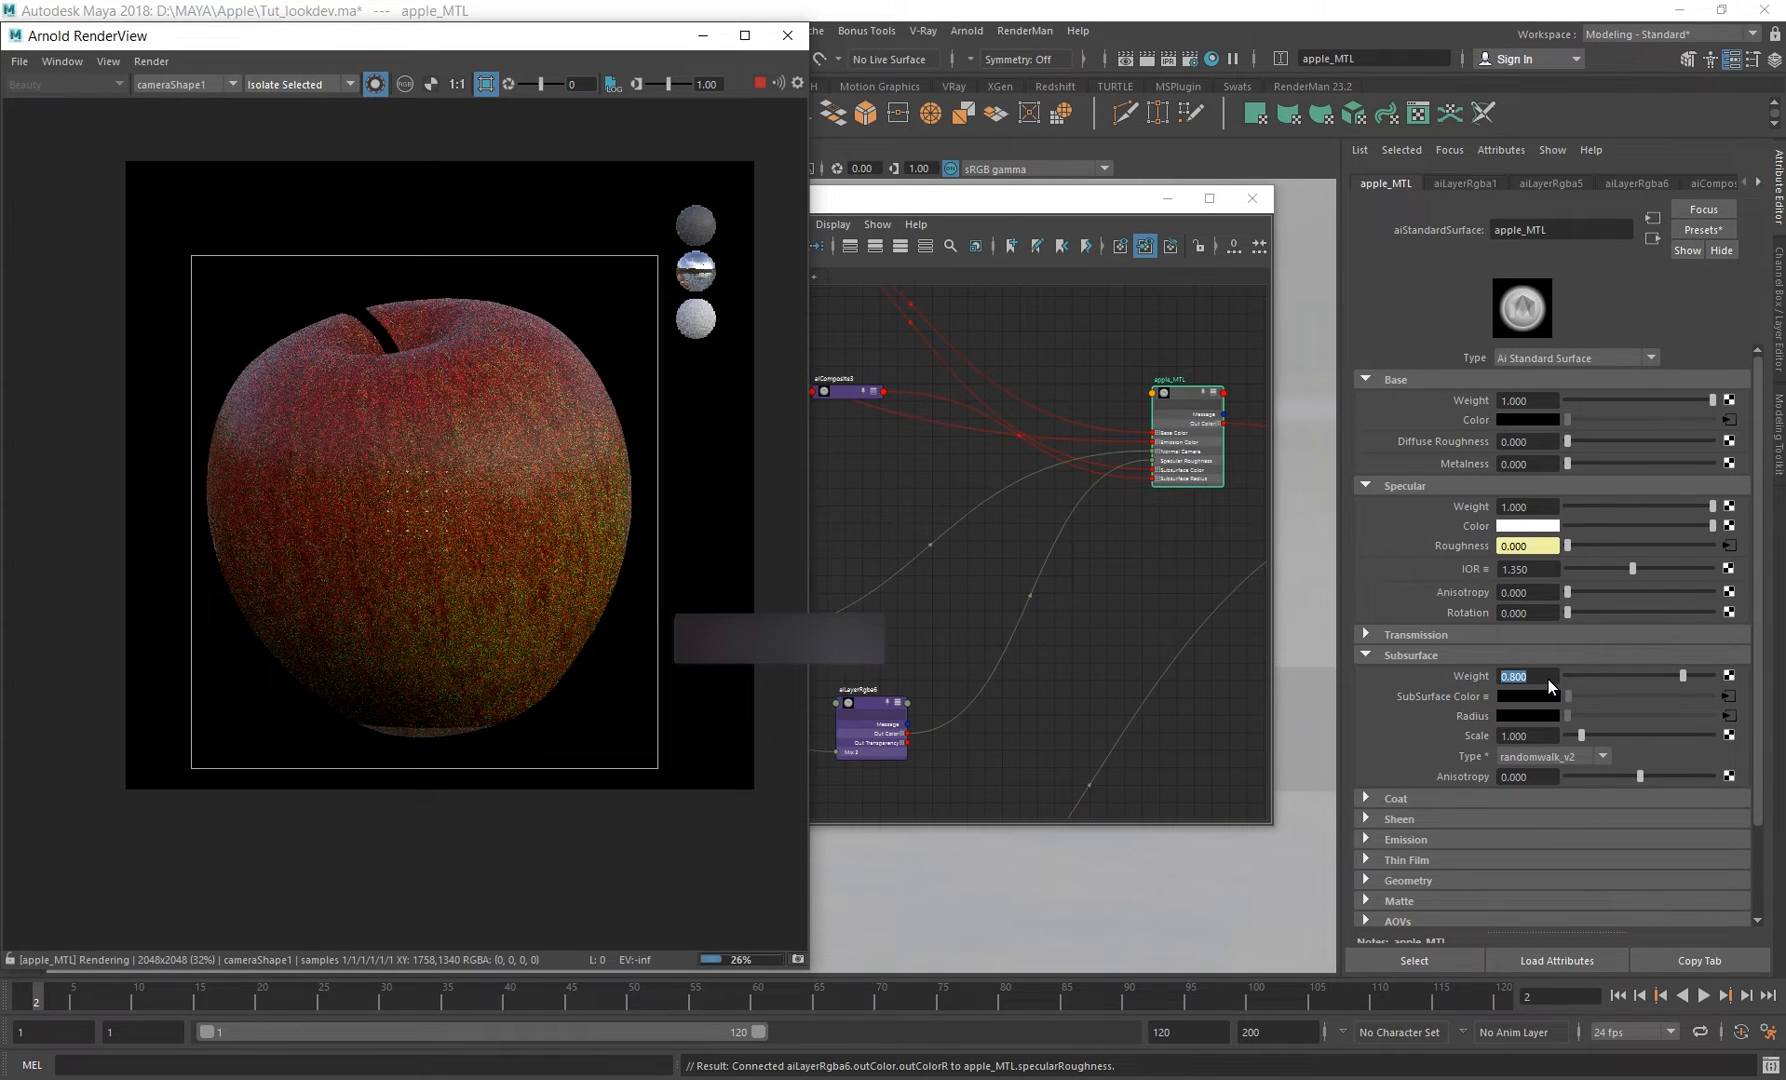
{"action": "left_click", "coordinate": [1547, 678]}
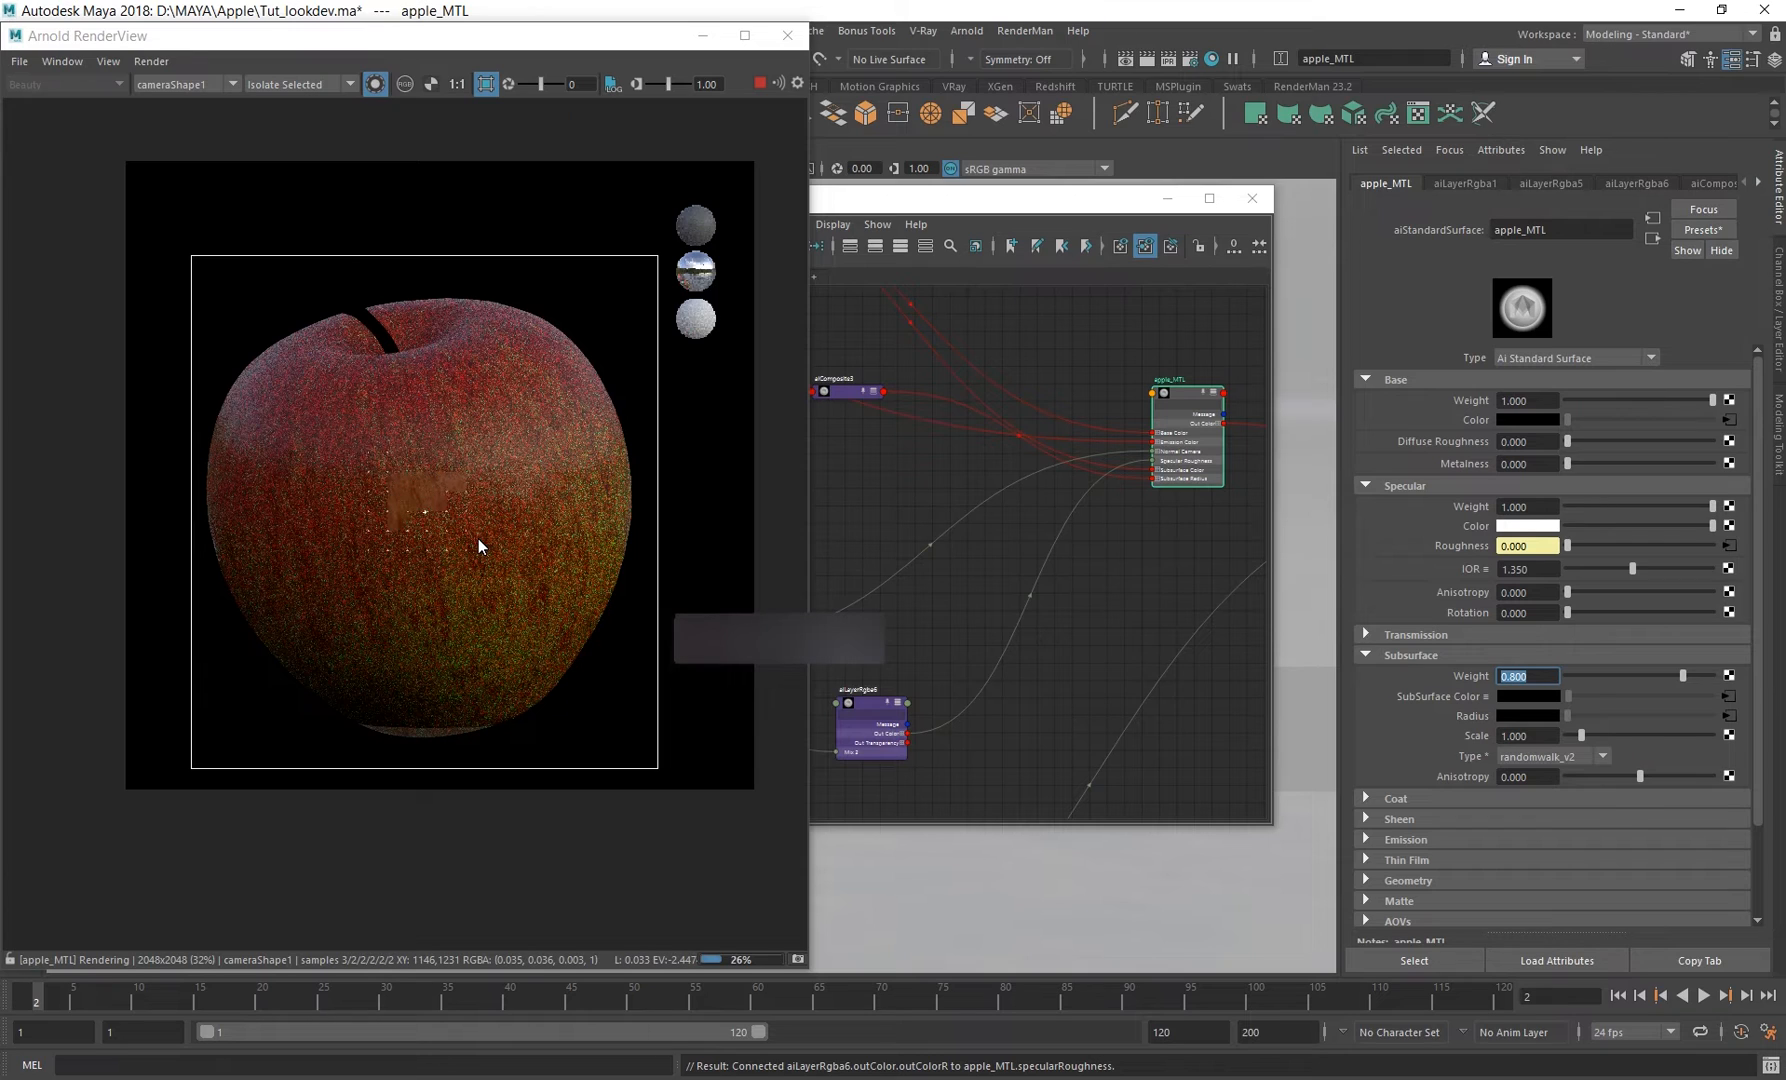
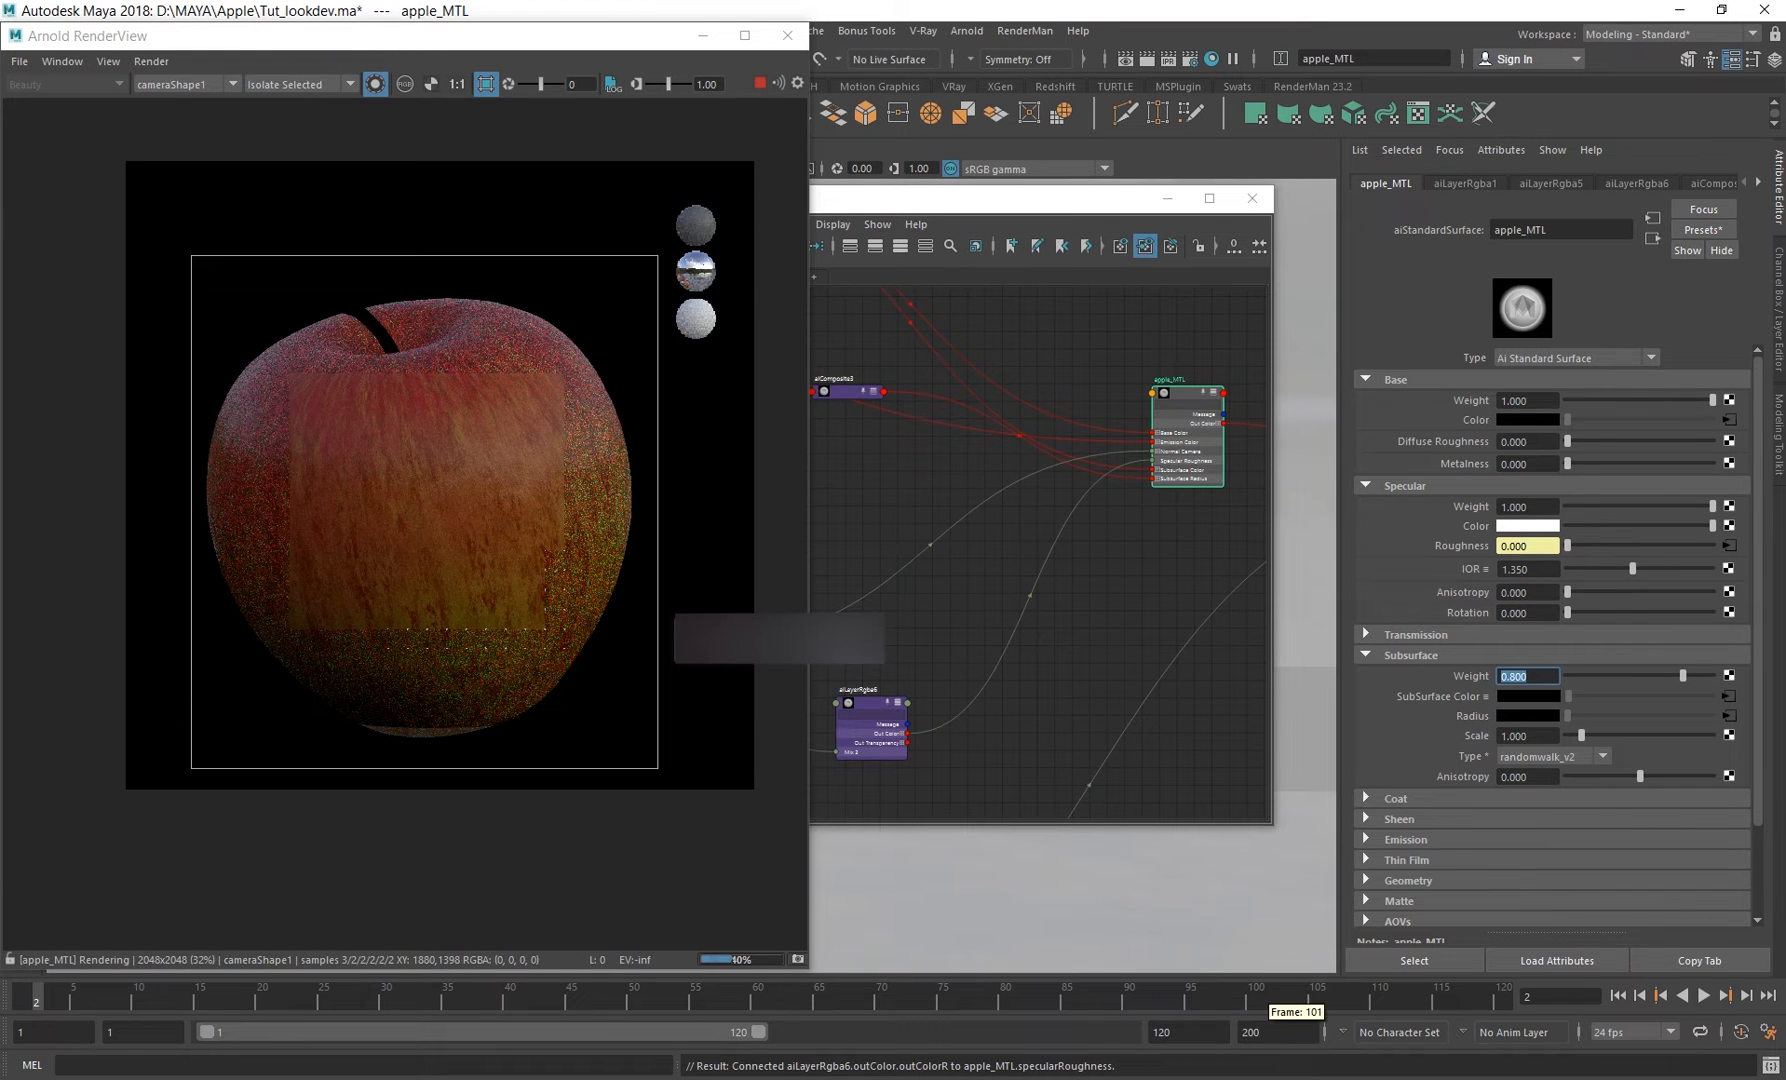
Switch to Picasa Photo Viewer, browse the apple reference photos, and inspect the backlit apple with water drops up close.
{"action": "left_click", "coordinate": [1240, 1079]}
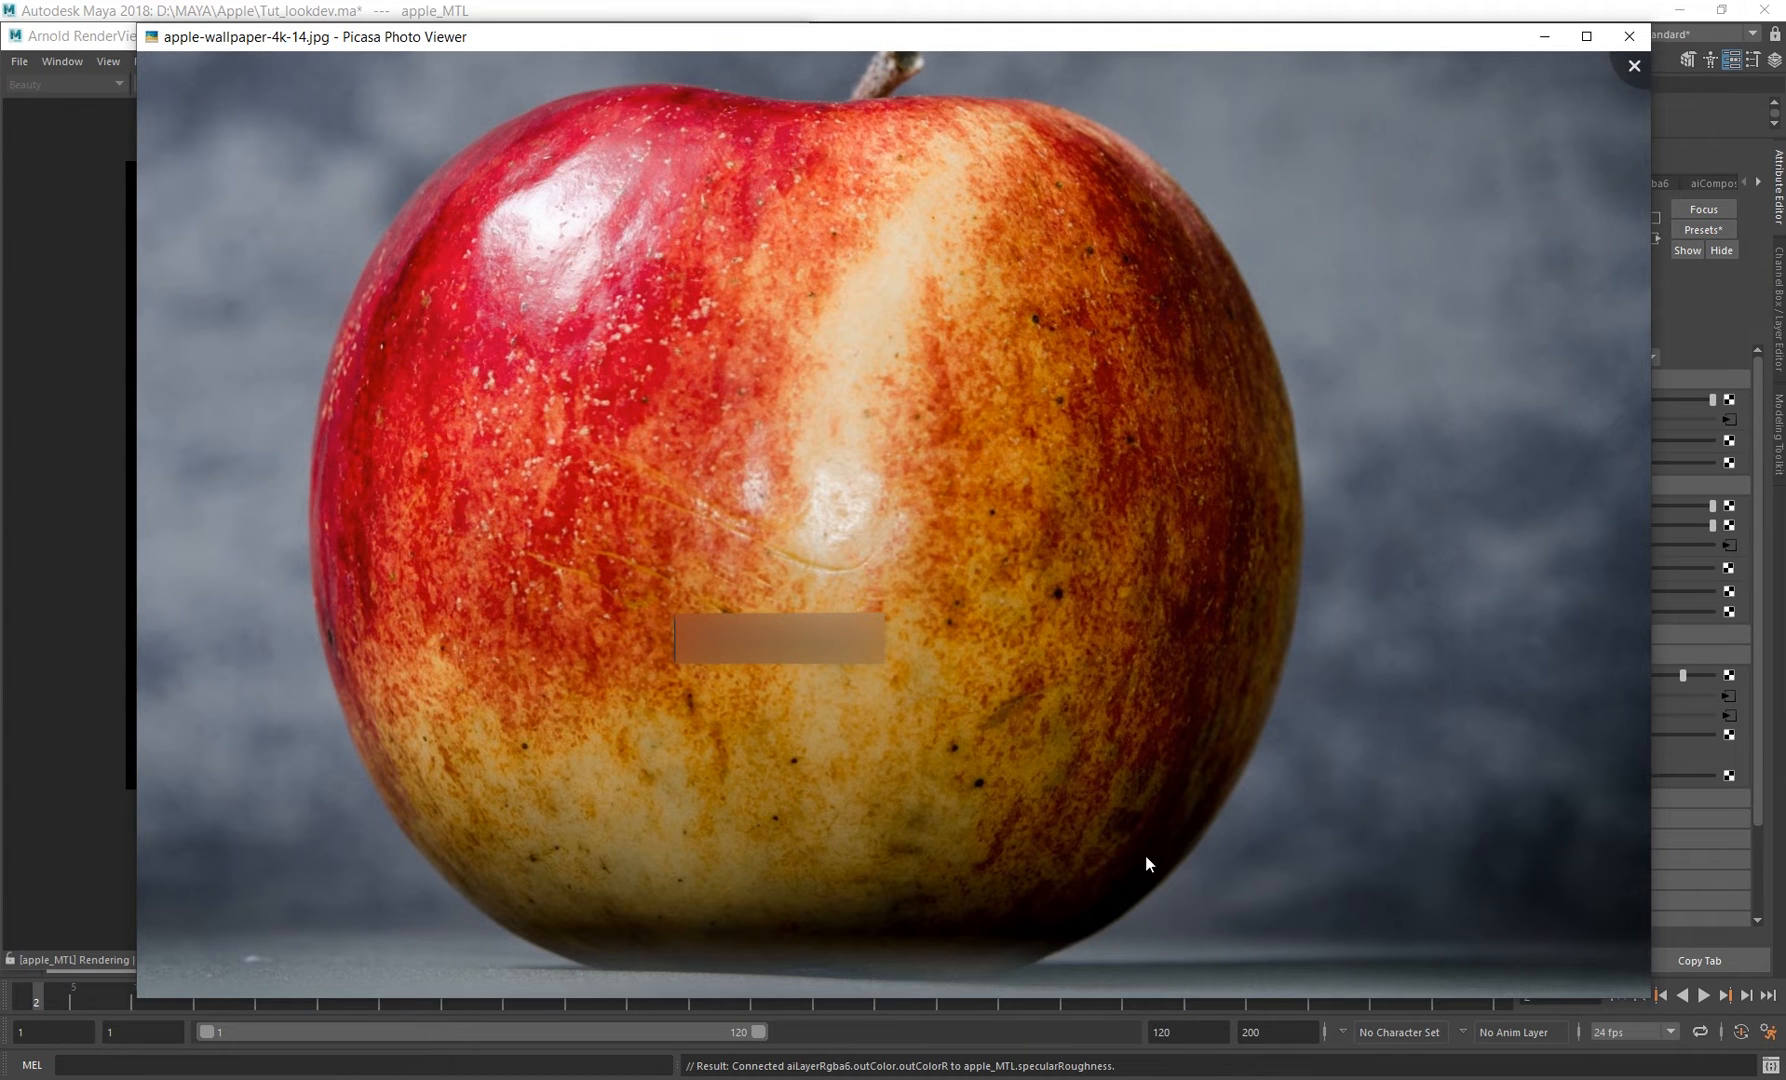
{"action": "key", "text": "Left"}
{"action": "key", "text": "Left"}
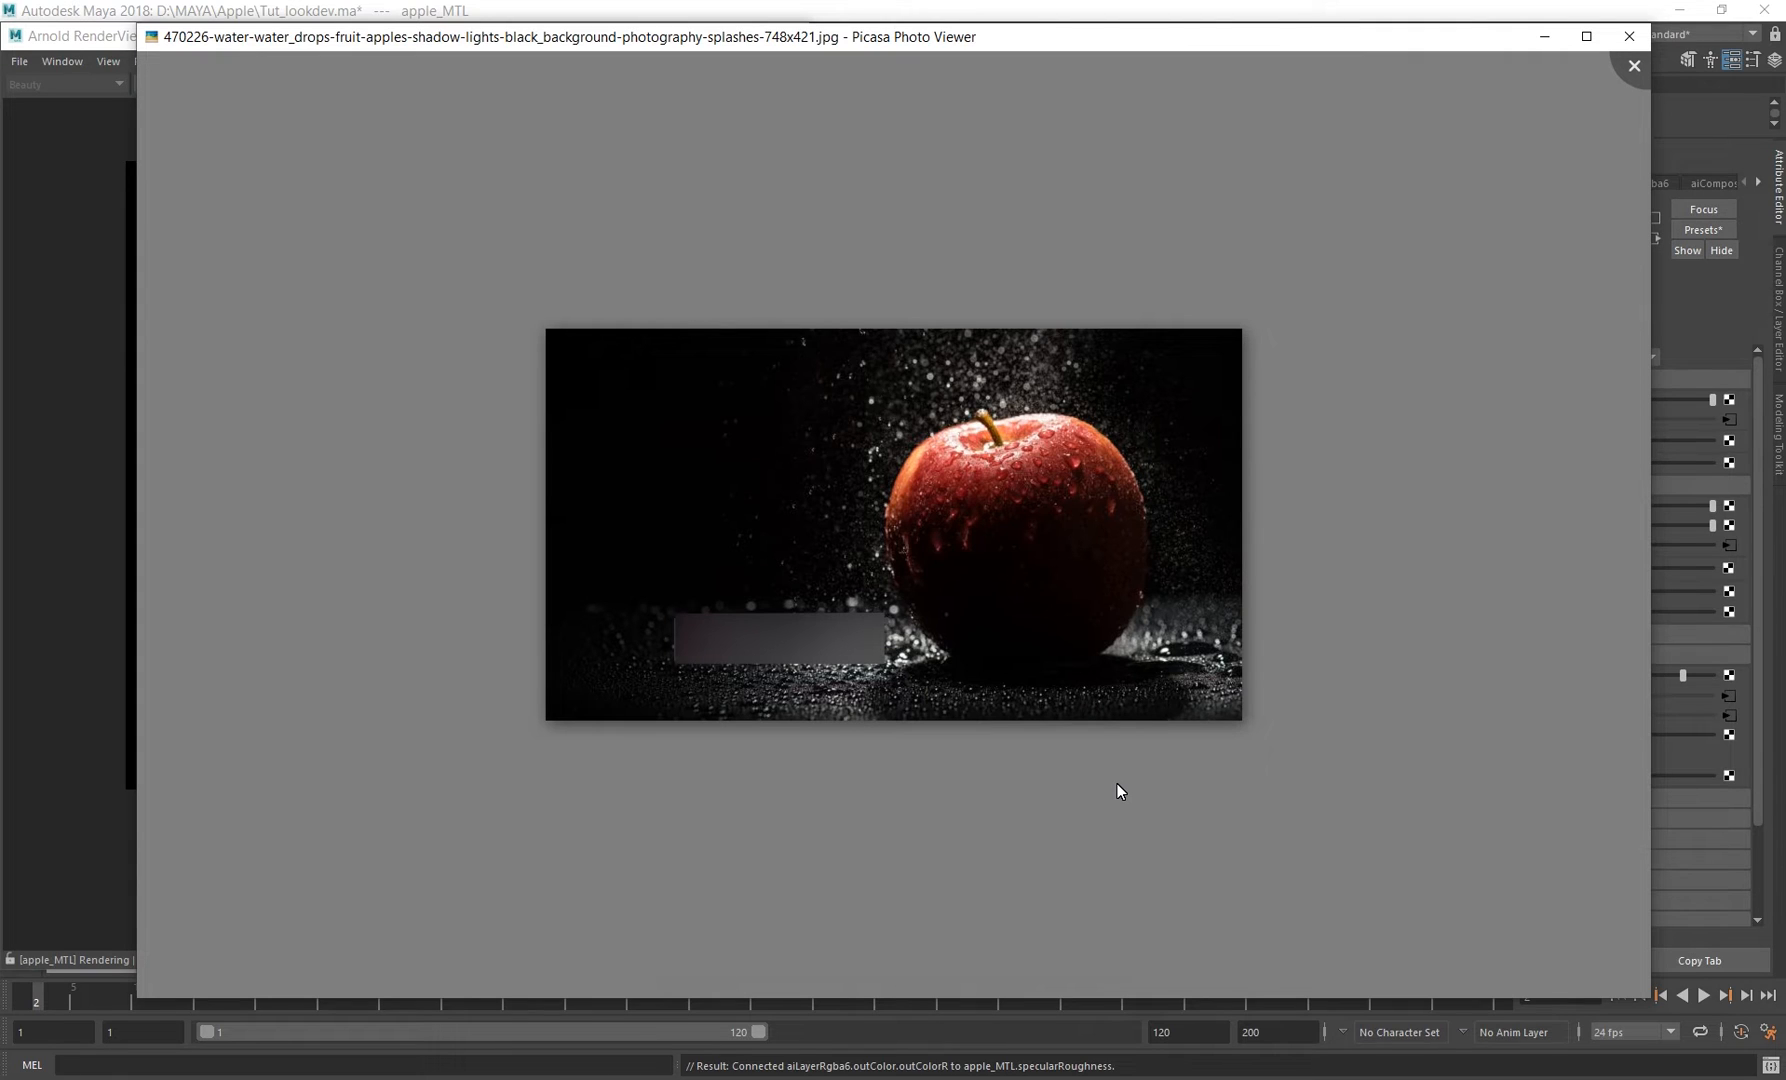
{"action": "scroll", "coordinate": [1024, 546], "scroll_direction": "up", "scroll_amount": 3}
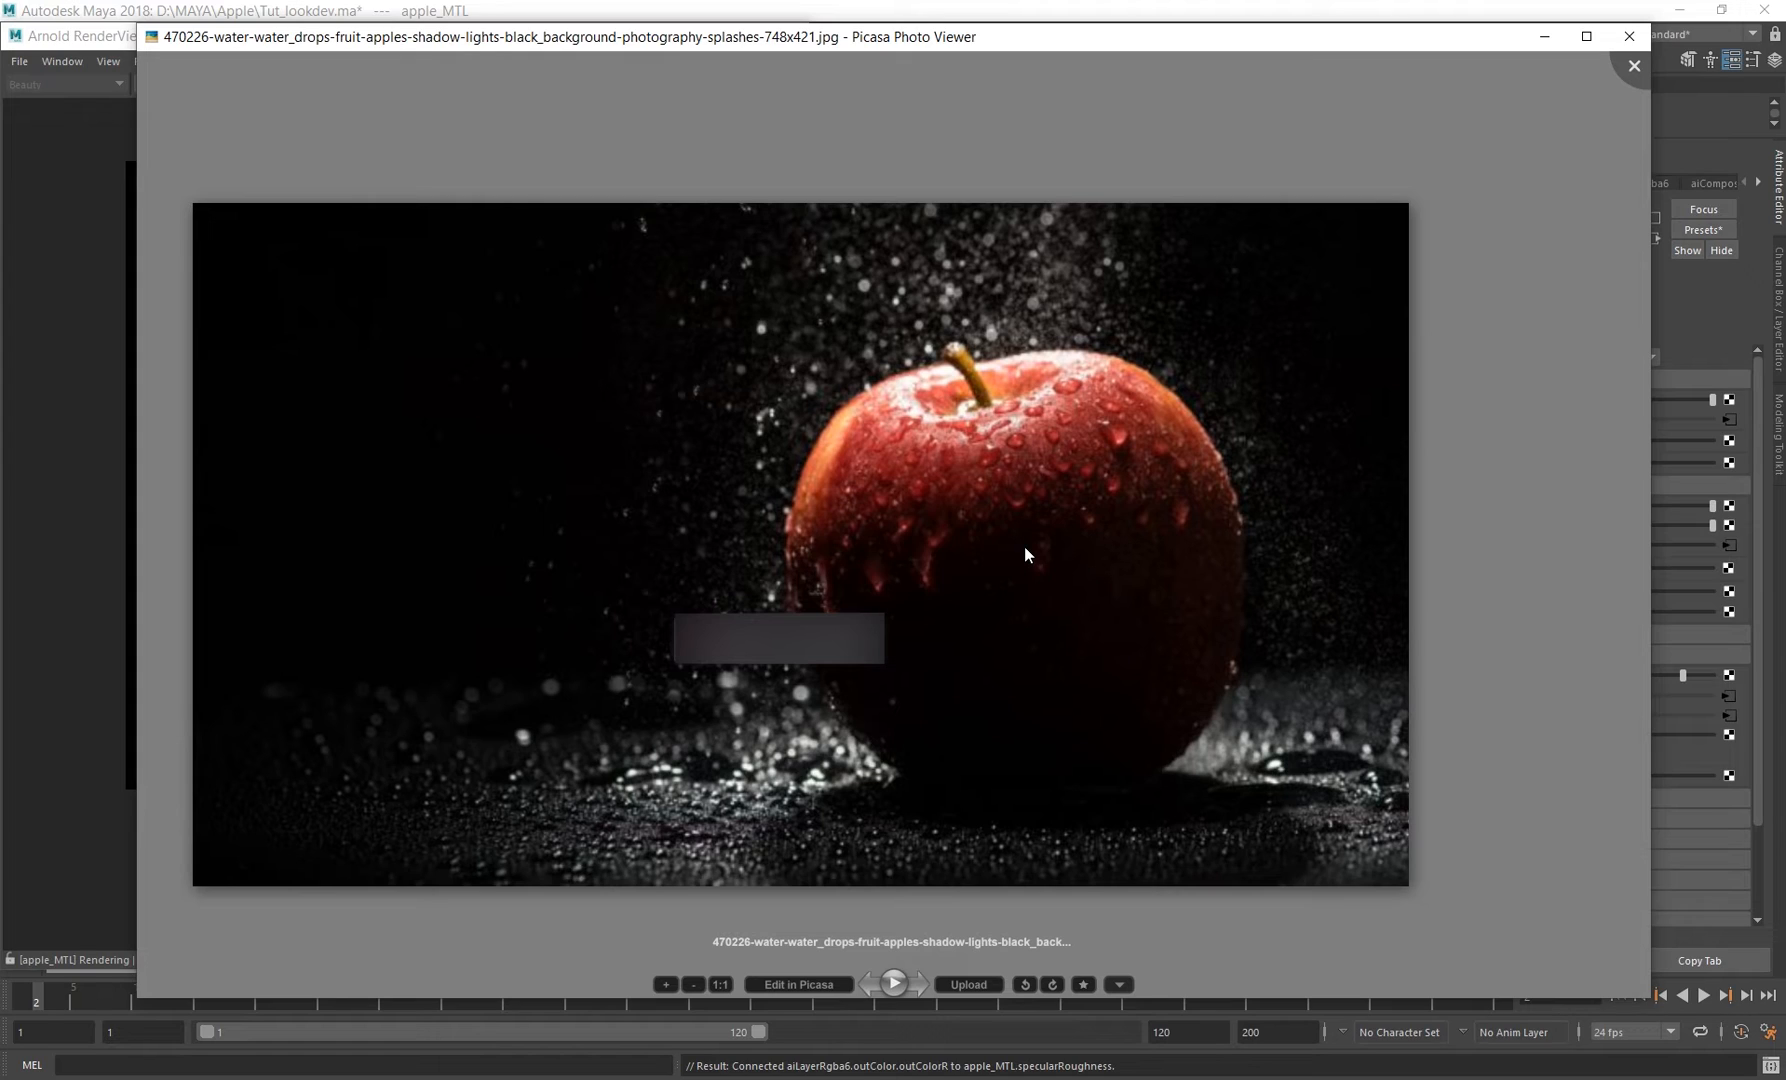
Close the reference photo, return to Maya and examine the inputs of apple_MTL and the surrounding node network.
{"action": "key", "text": "Escape"}
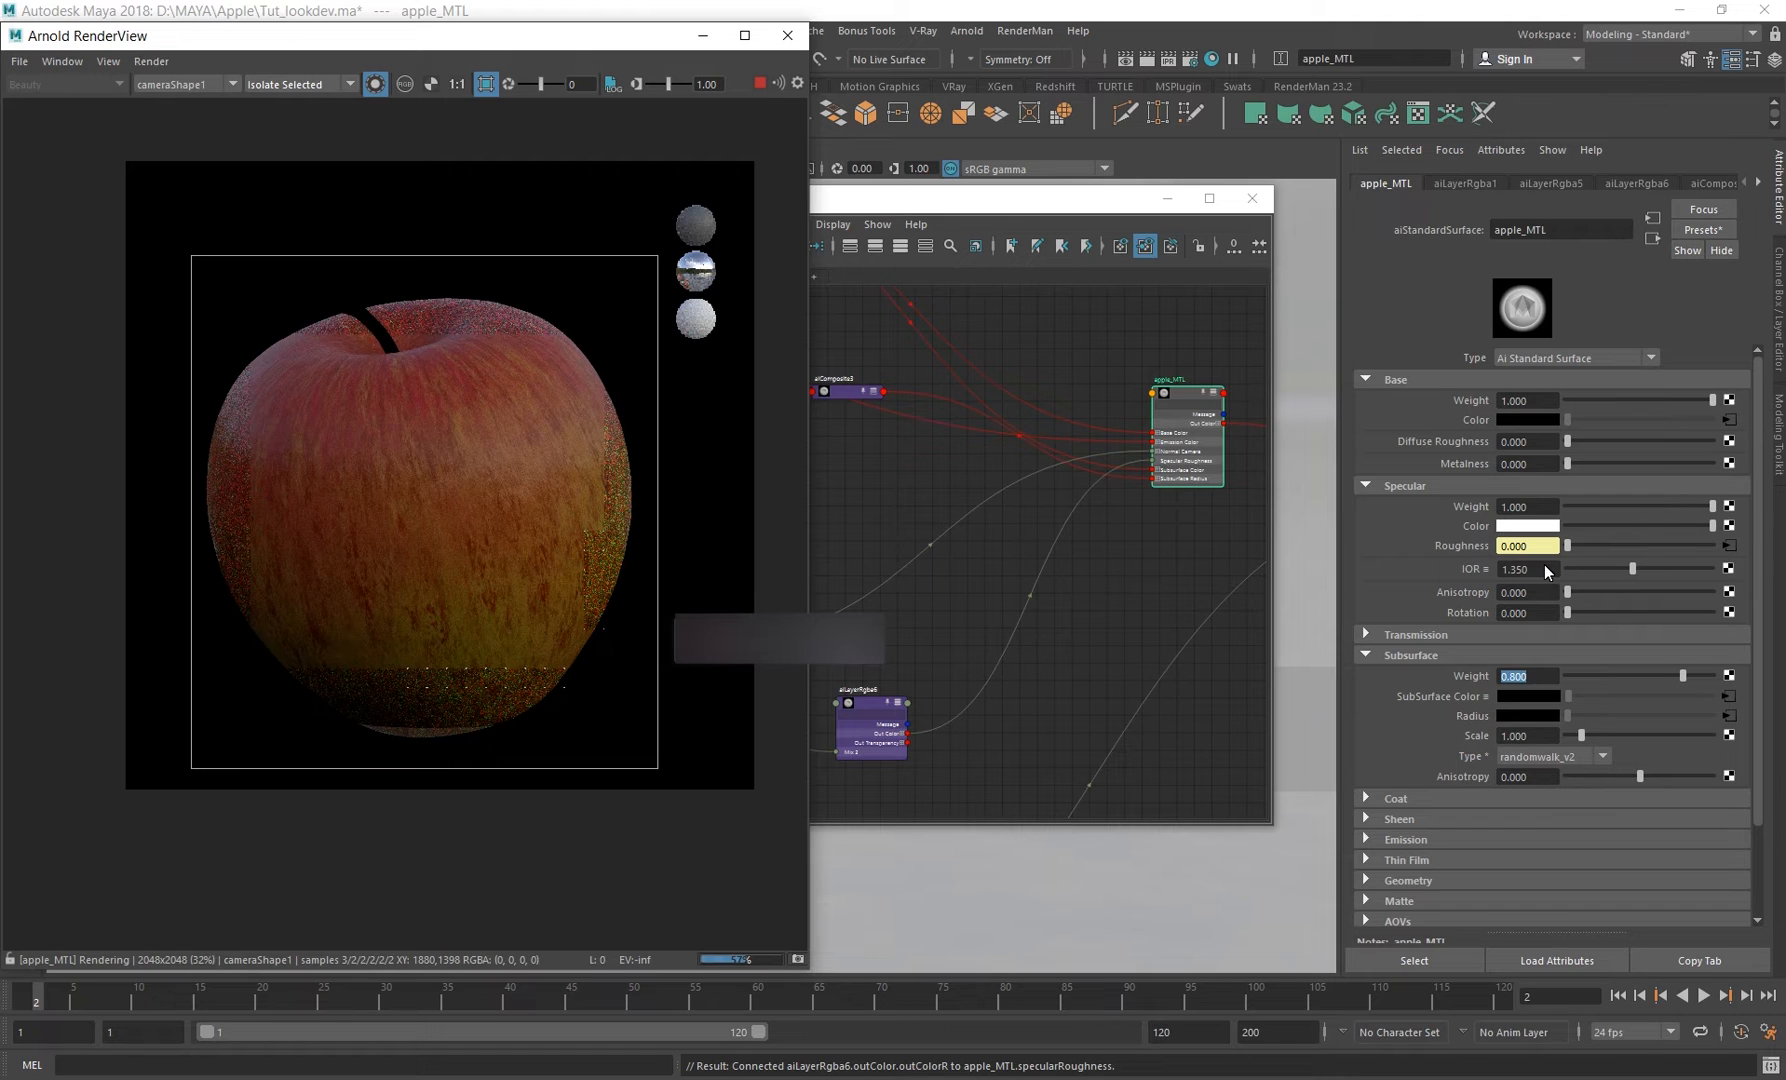
{"action": "left_click", "coordinate": [922, 608]}
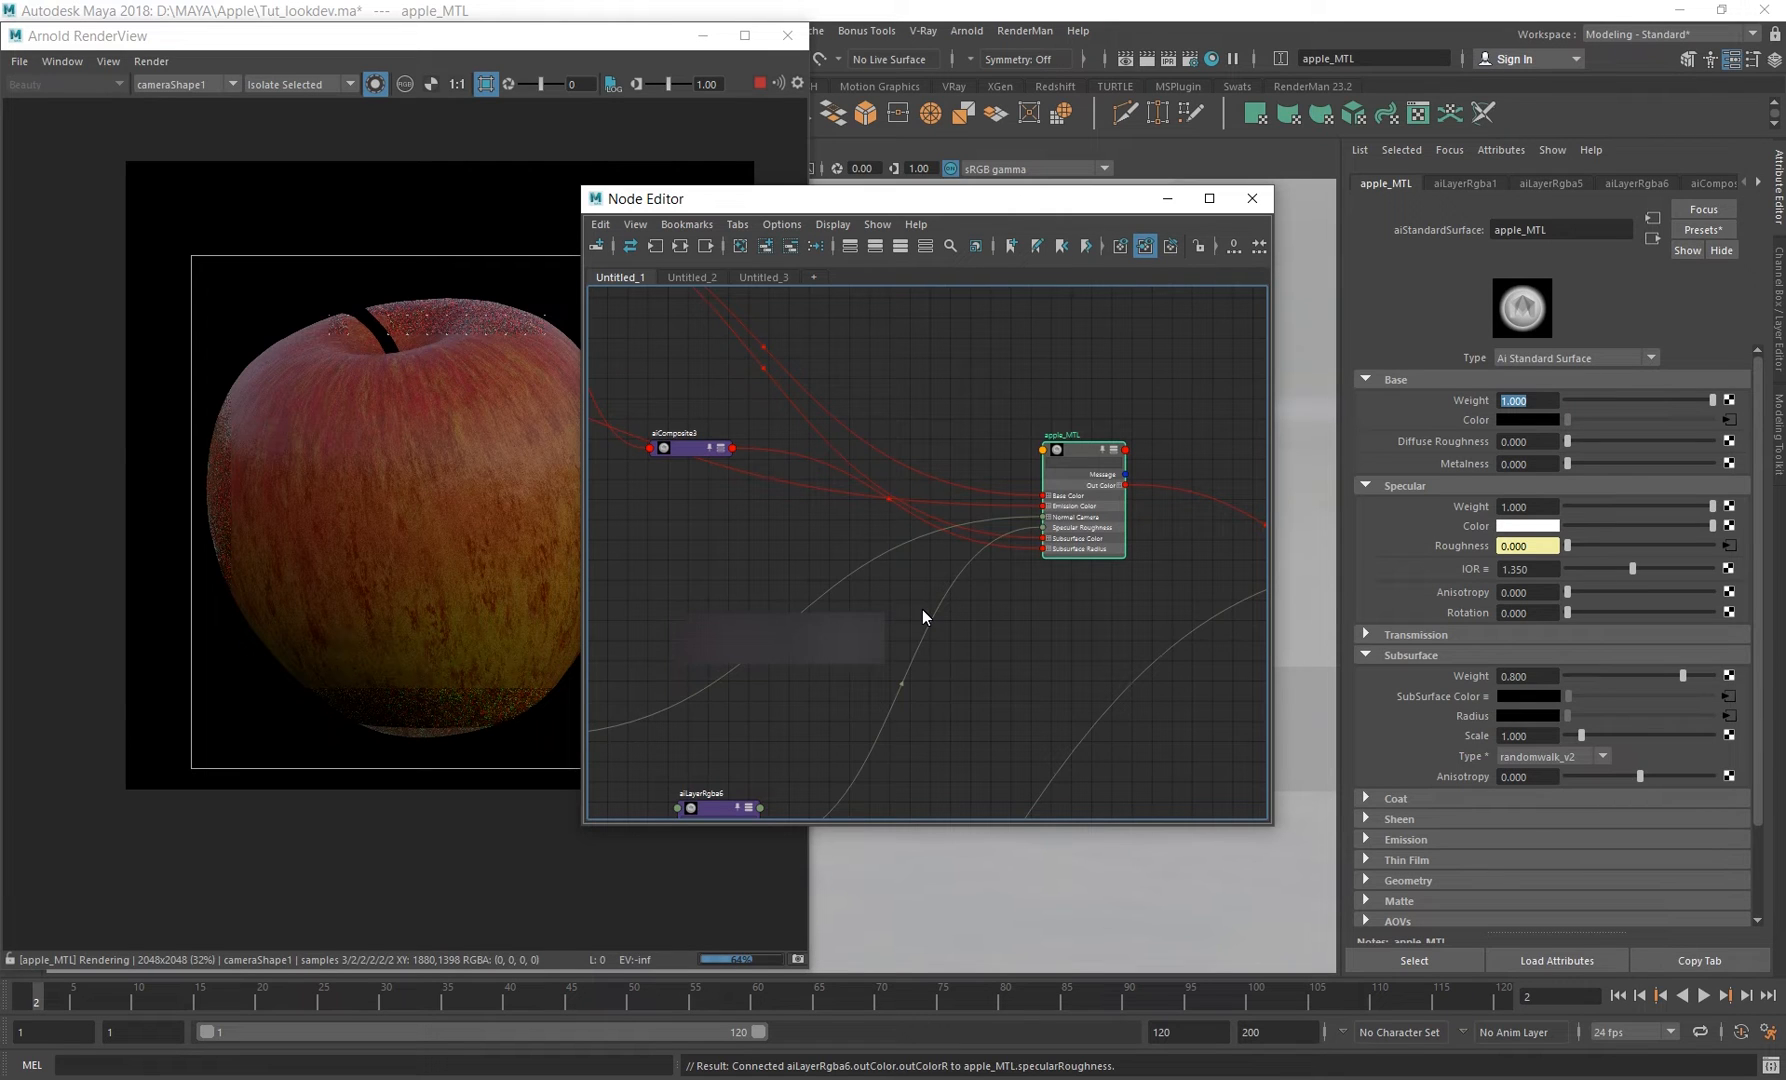
{"action": "key", "text": "f"}
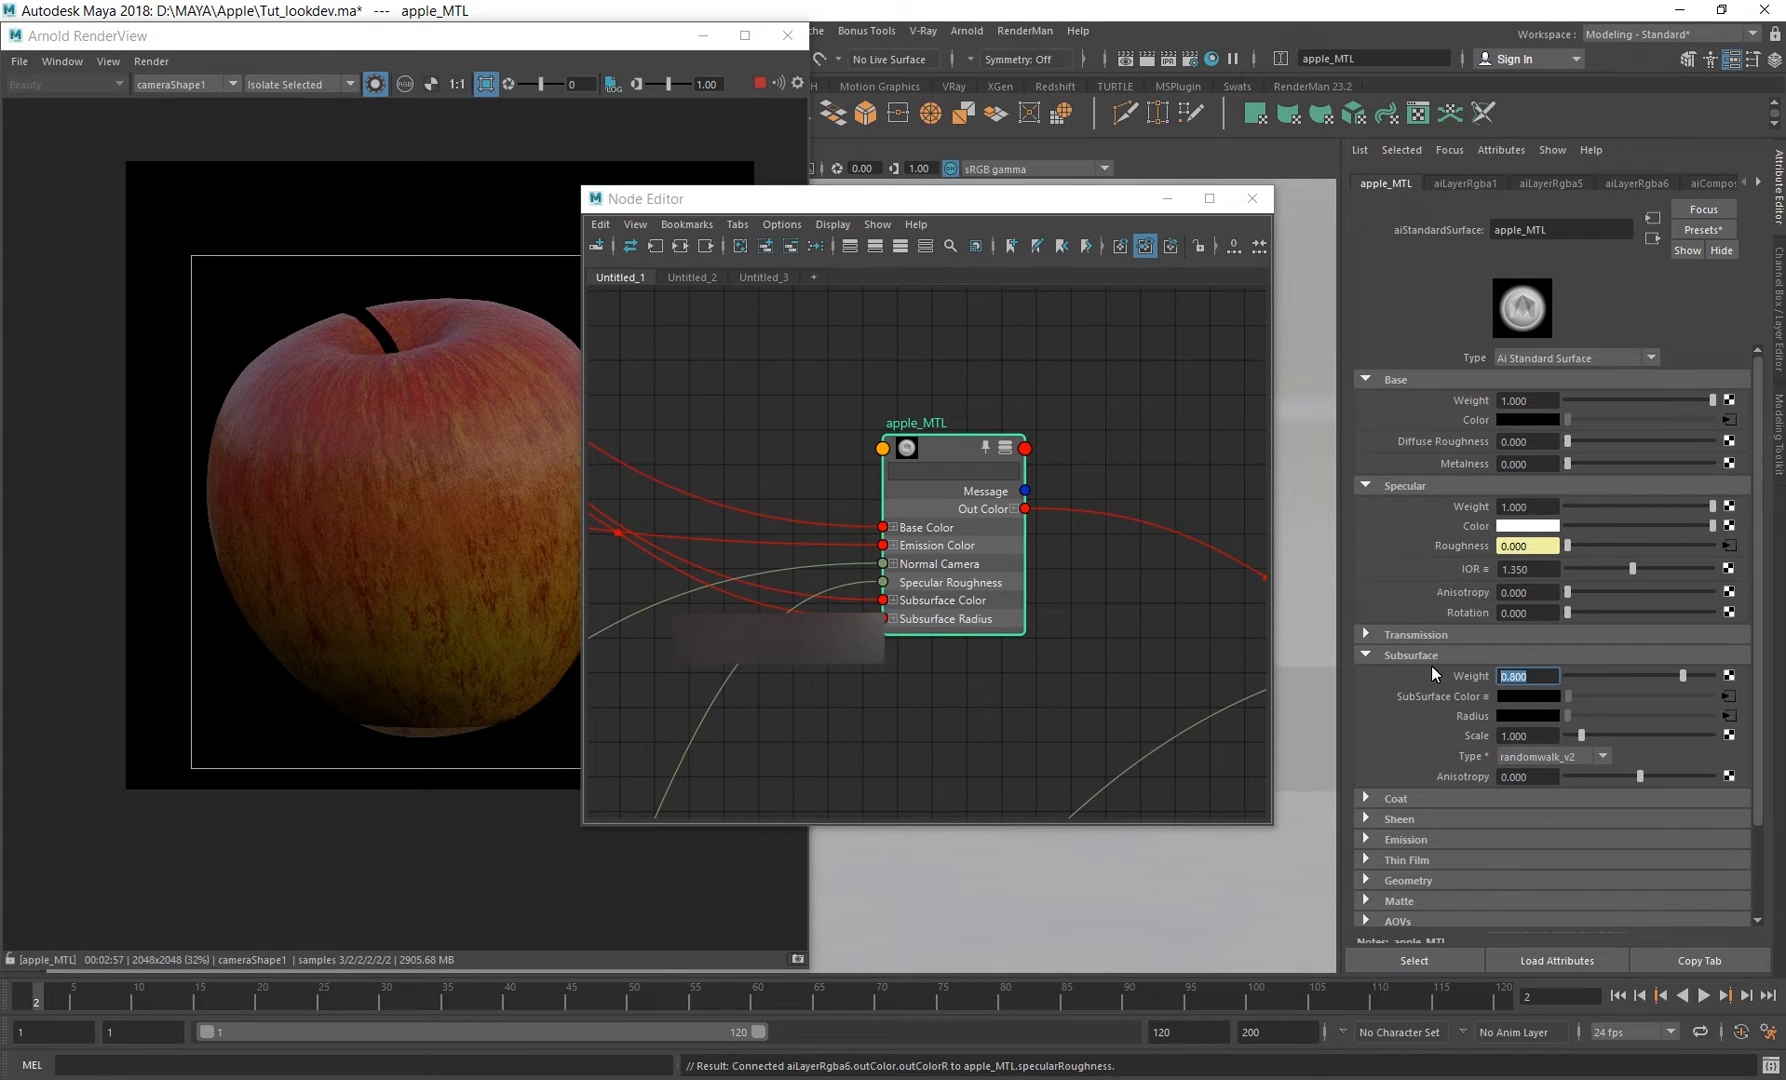
{"action": "scroll", "coordinate": [908, 558], "scroll_direction": "down", "scroll_amount": 10}
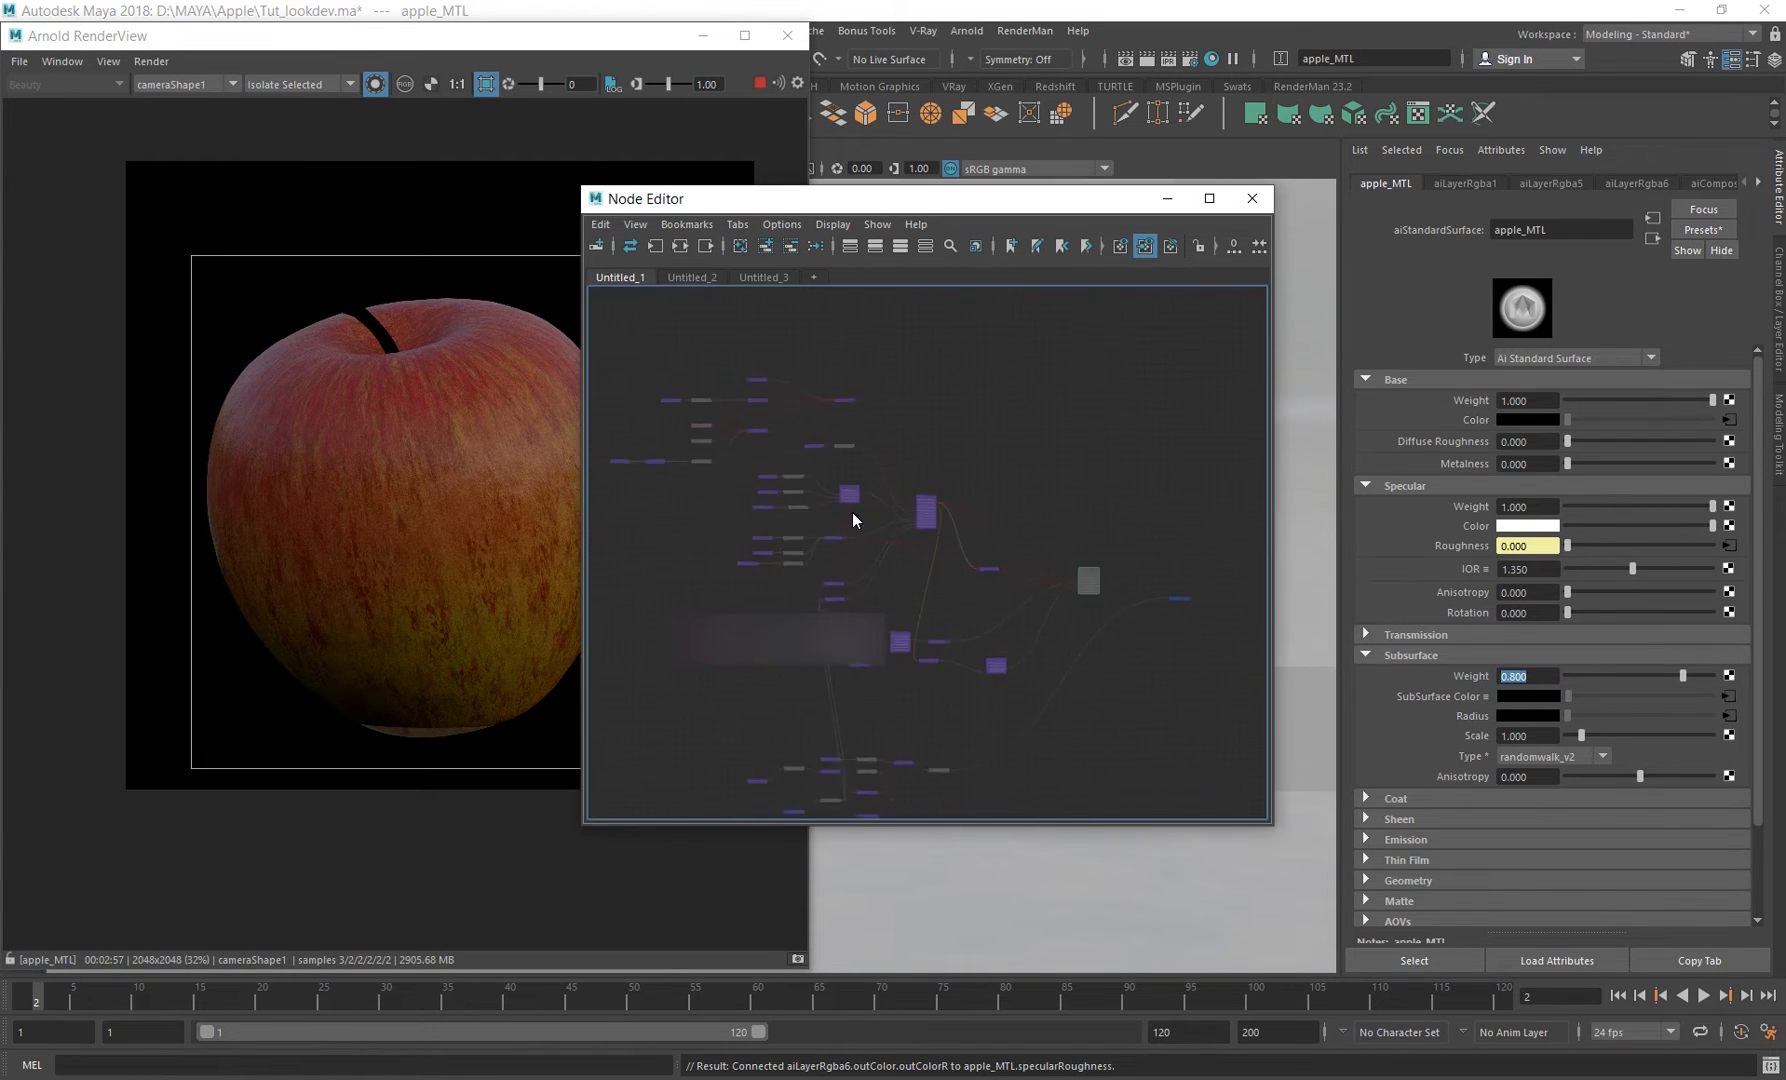
{"action": "scroll", "coordinate": [885, 498], "scroll_direction": "up", "scroll_amount": 5}
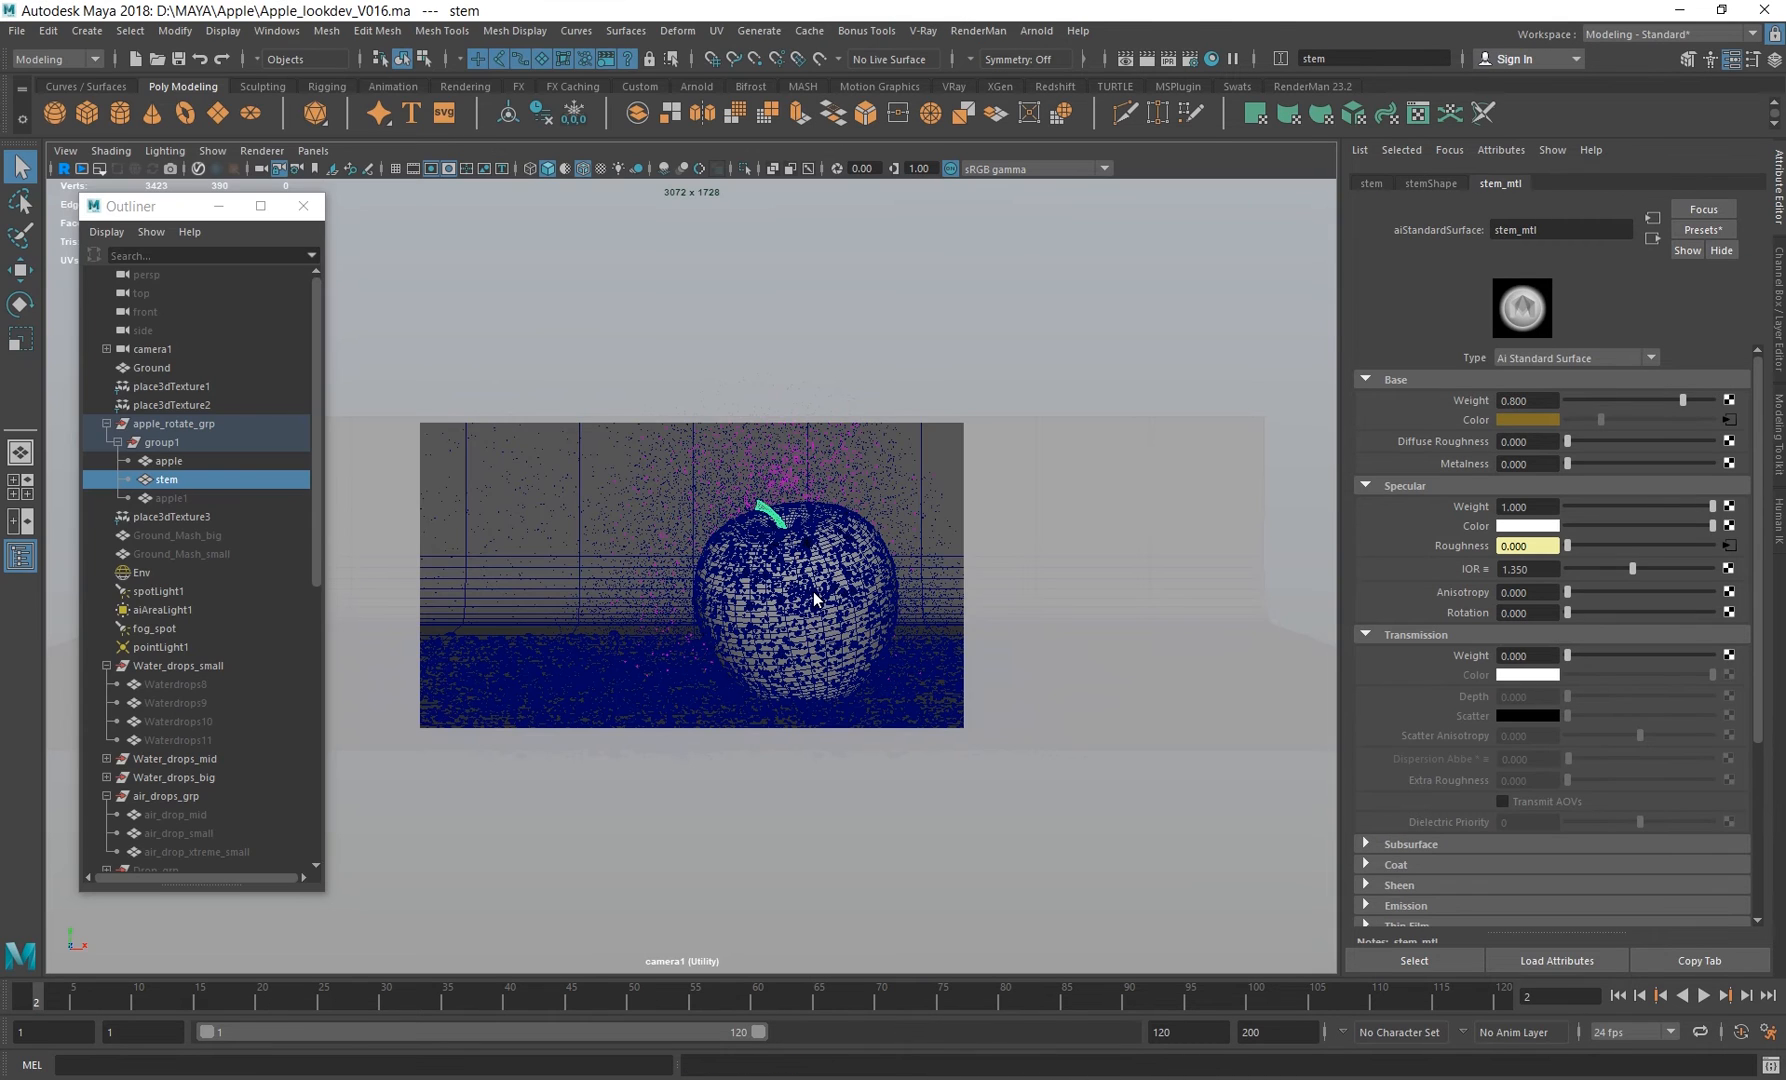
Open the Node Editor, graph the shading network of stem_mtl, and fit the window and graph for viewing.
{"action": "left_click", "coordinate": [277, 32]}
{"action": "left_click", "coordinate": [312, 250]}
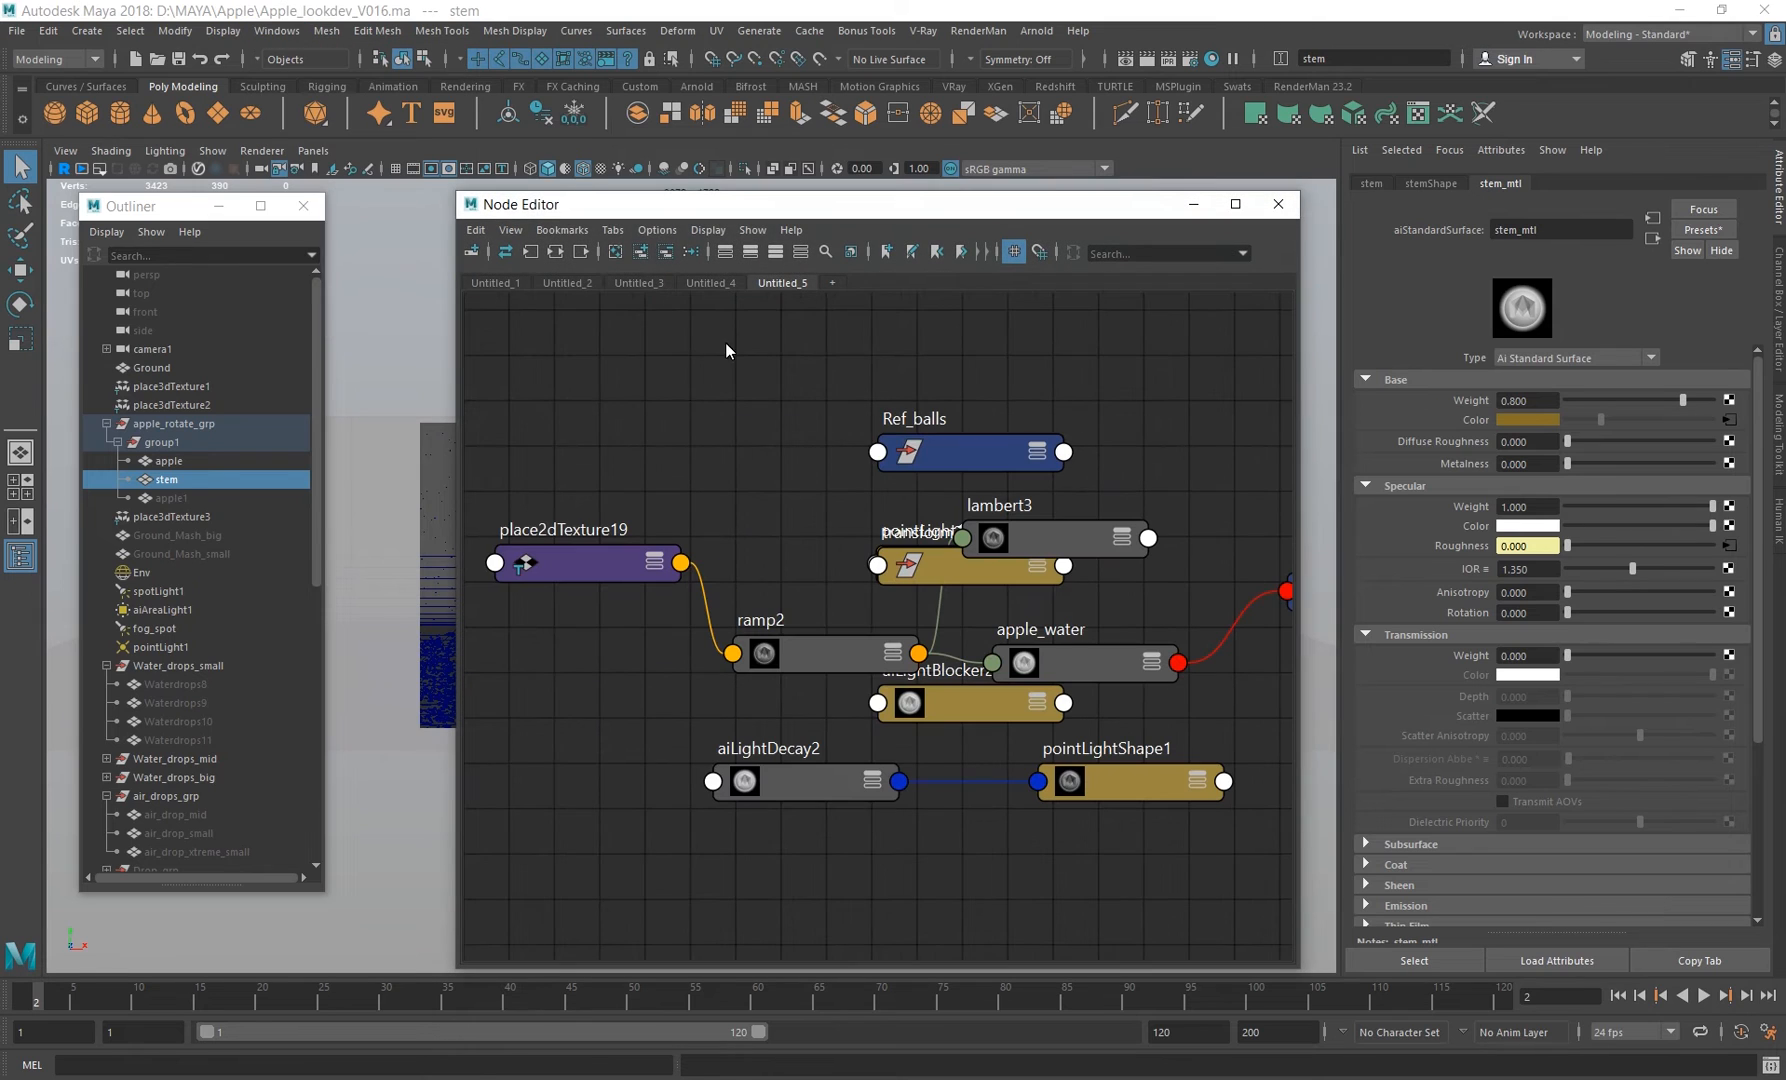
{"action": "right_click_drag", "start_coordinate": [850, 395], "coordinate": [860, 458]}
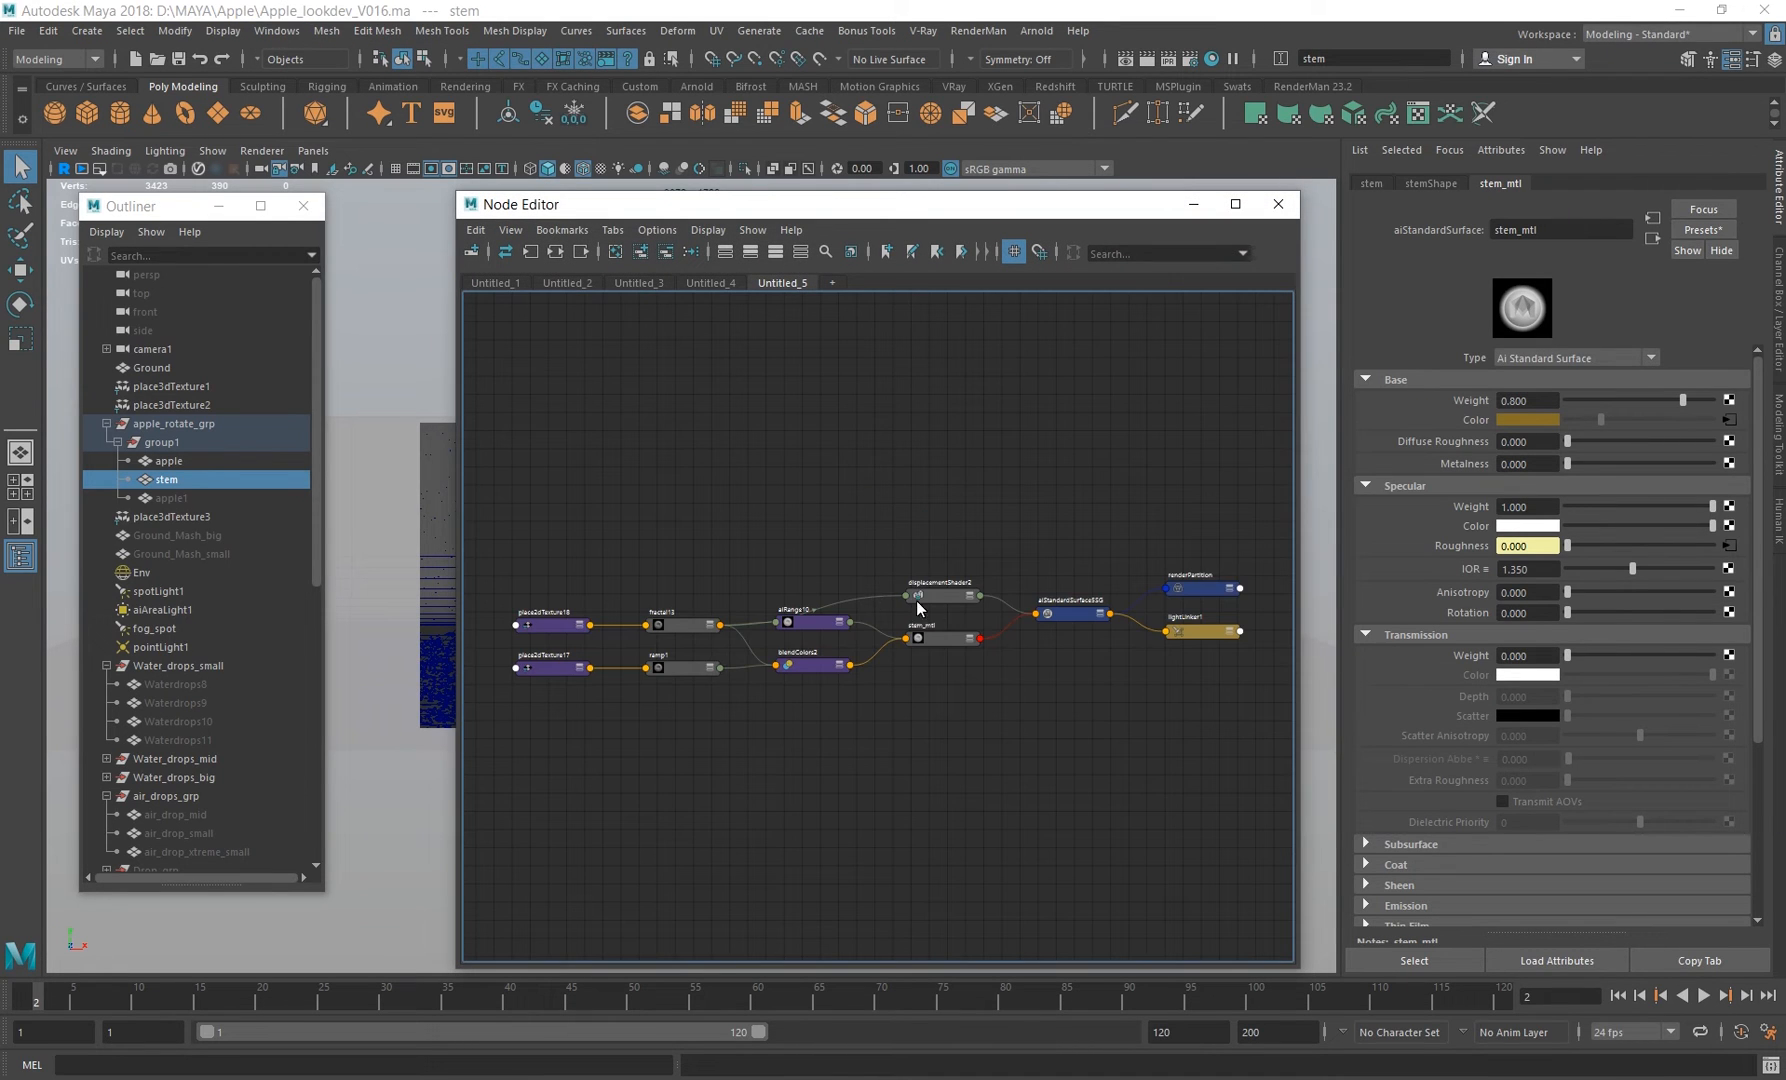
{"action": "middle_click_drag", "start_coordinate": [918, 607], "coordinate": [883, 516], "text": "alt"}
{"action": "left_click_drag", "start_coordinate": [999, 212], "coordinate": [754, 195]}
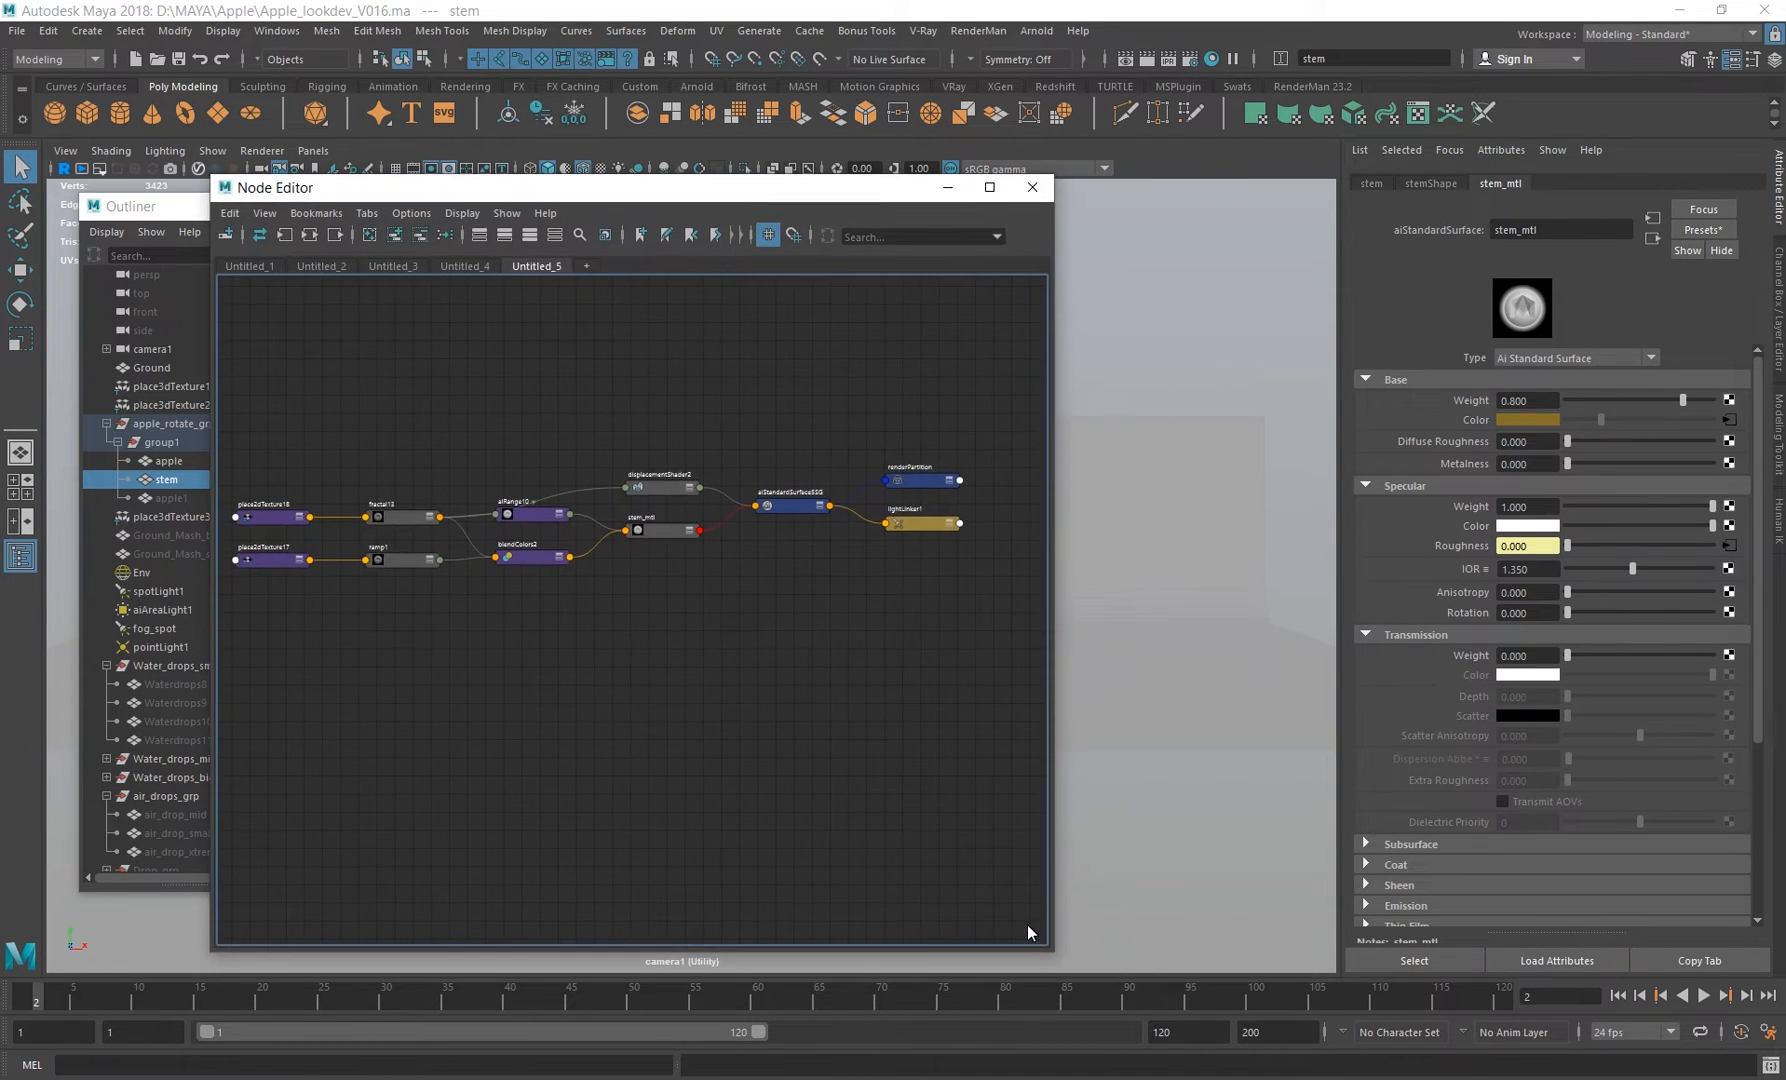
{"action": "left_click_drag", "start_coordinate": [1052, 948], "coordinate": [1113, 805]}
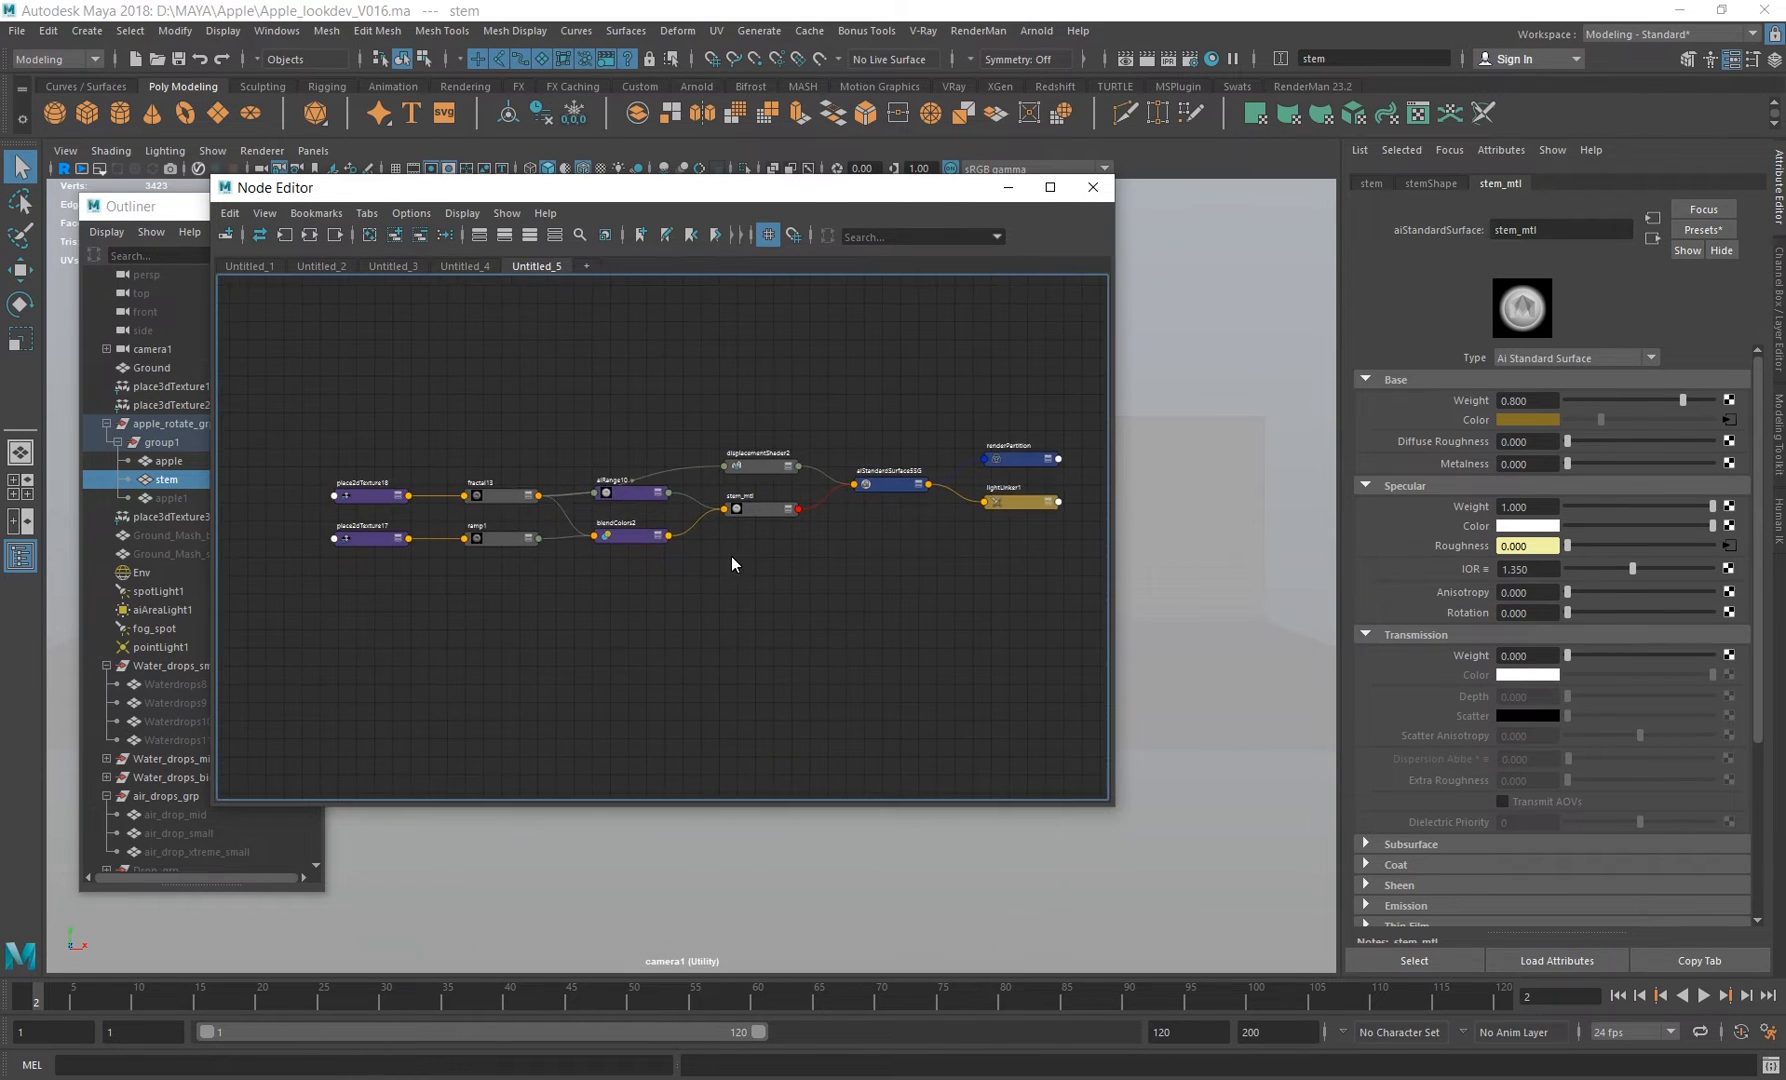
{"action": "scroll", "coordinate": [860, 594], "scroll_direction": "up", "scroll_amount": 2}
{"action": "scroll", "coordinate": [844, 594], "scroll_direction": "up", "scroll_amount": 3}
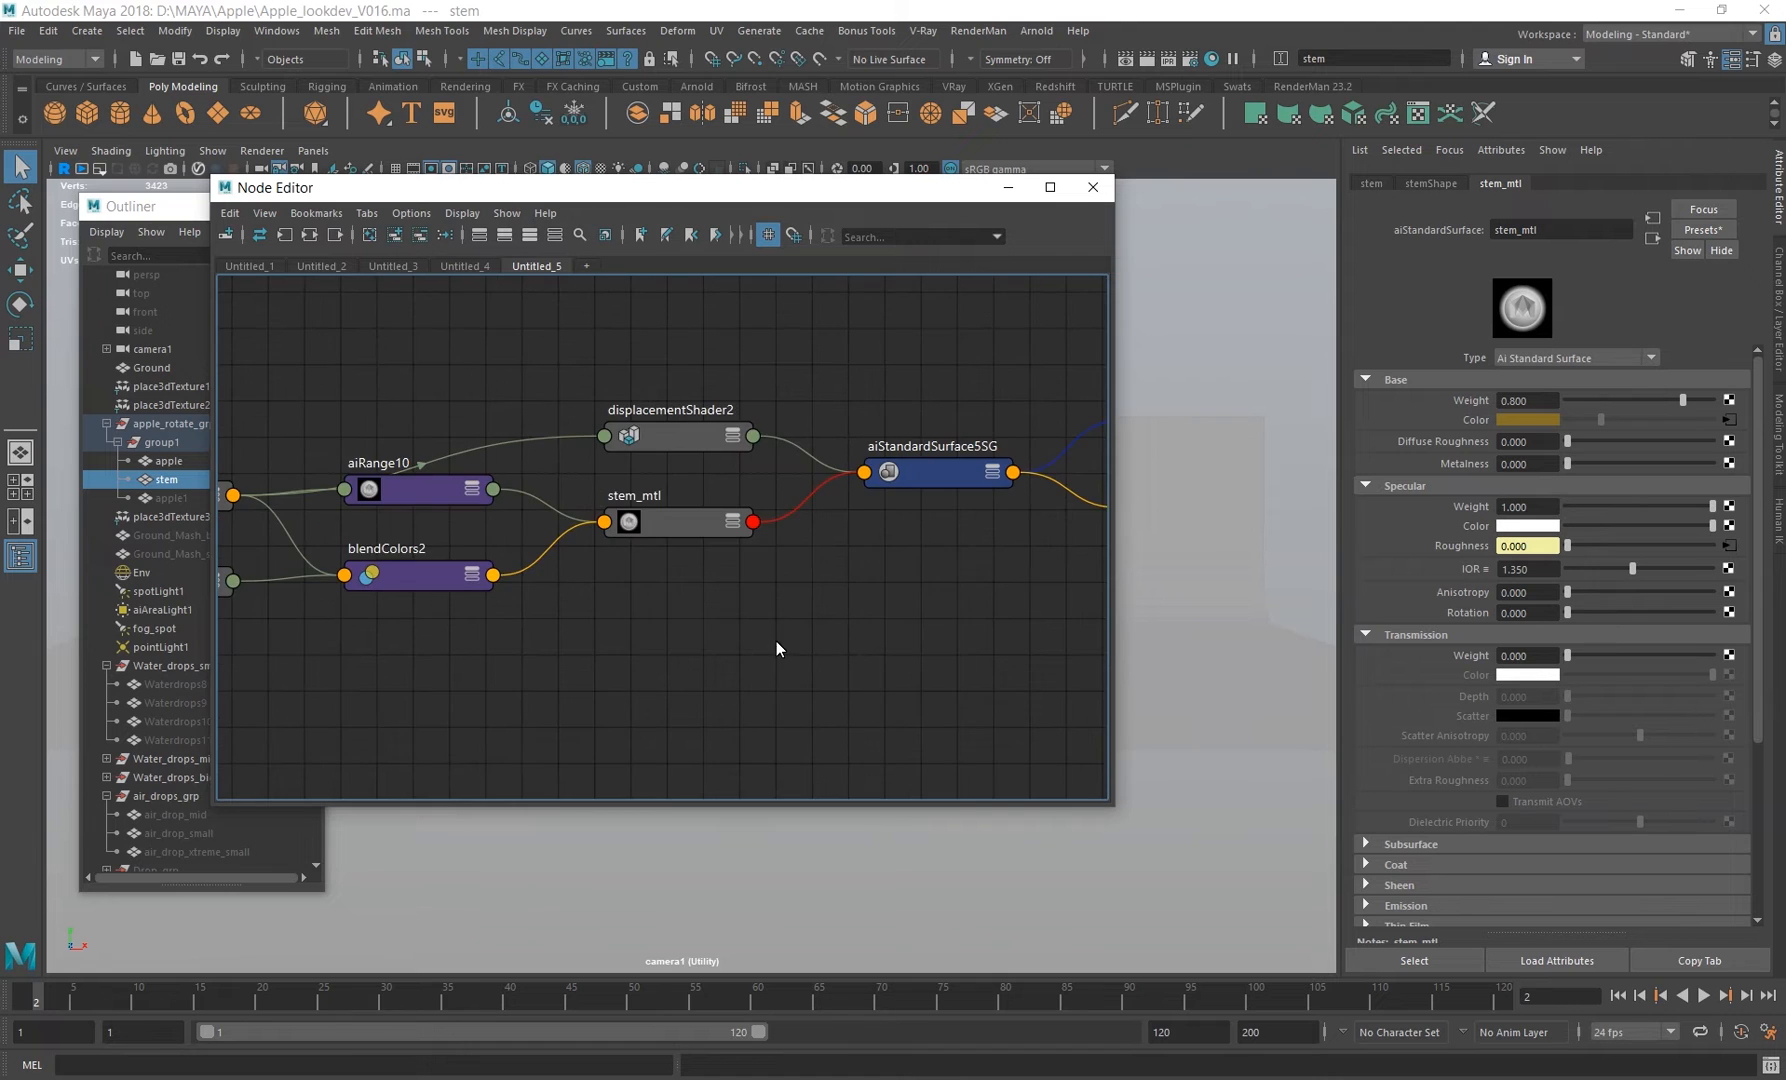
{"action": "scroll", "coordinate": [776, 648], "scroll_direction": "down", "scroll_amount": 2}
{"action": "middle_click_drag", "start_coordinate": [582, 626], "coordinate": [728, 604], "text": "alt"}
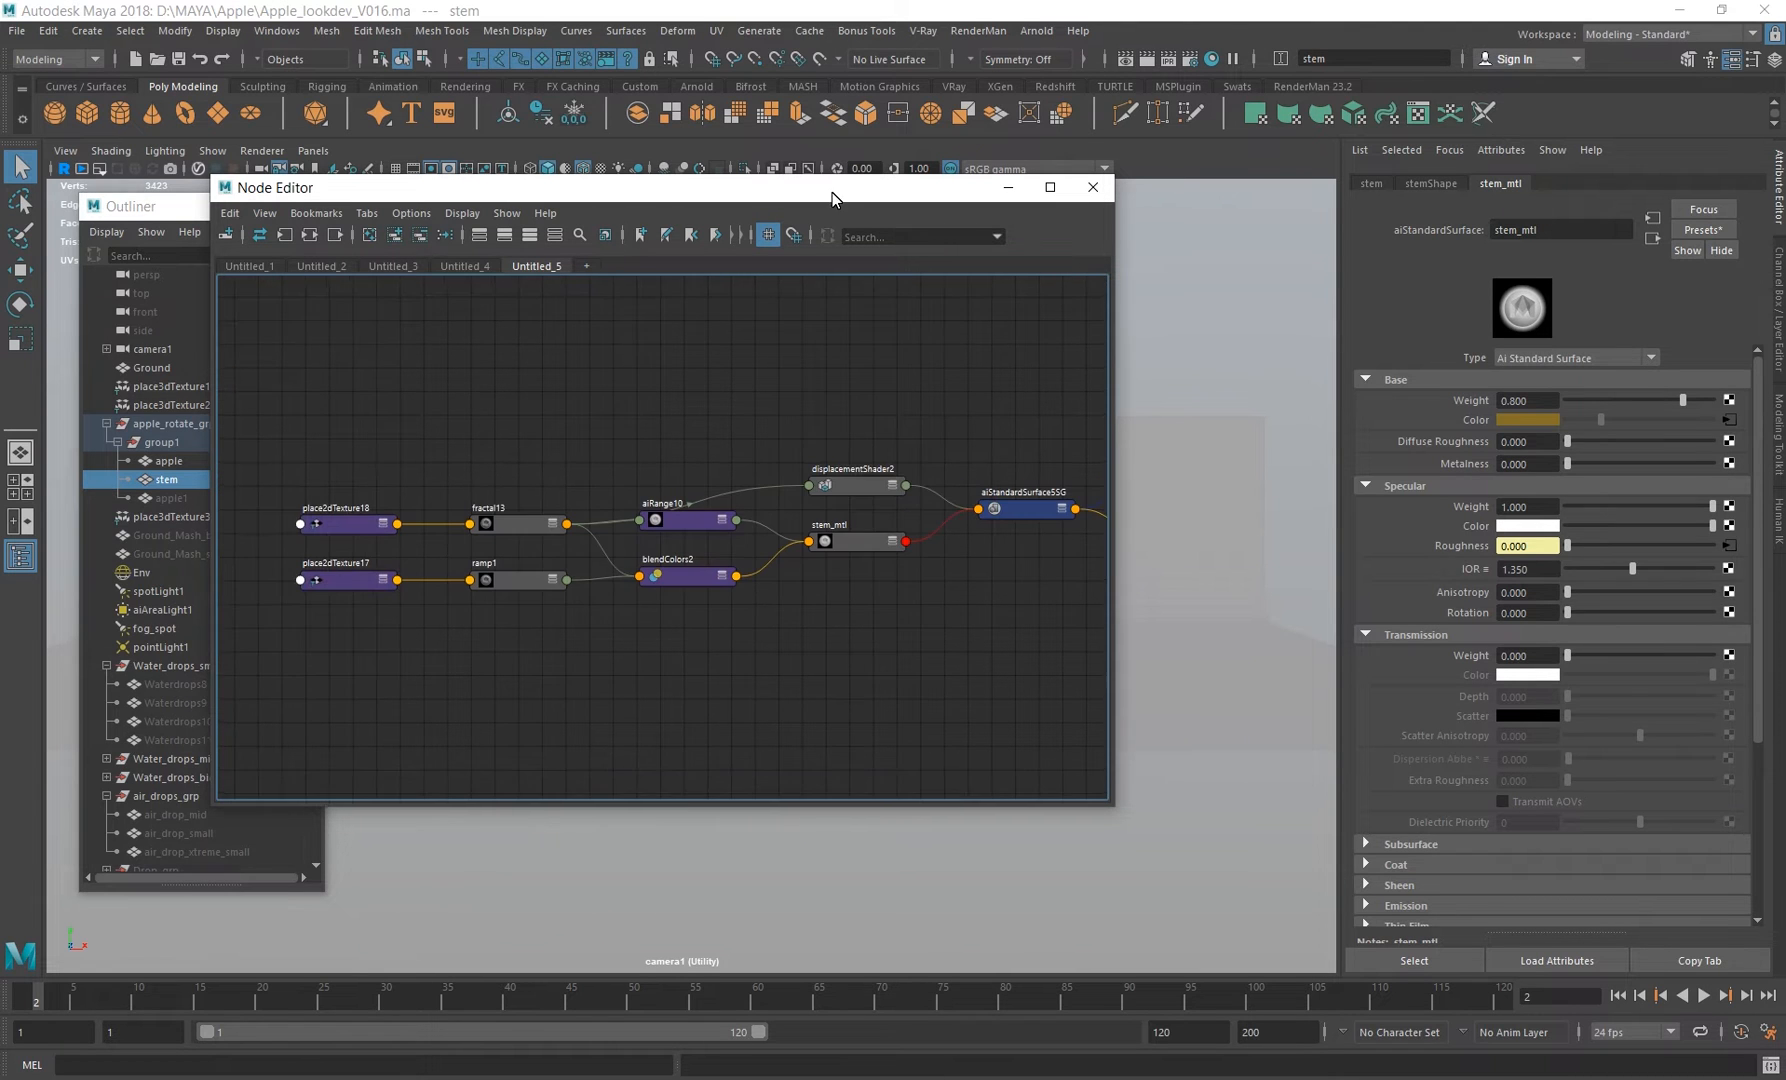
Hide air_drops_instance_grp, apple_drops_instance_grp and ground_drops_instance_grp in the scene.
{"action": "left_click_drag", "start_coordinate": [1120, 334], "coordinate": [998, 350]}
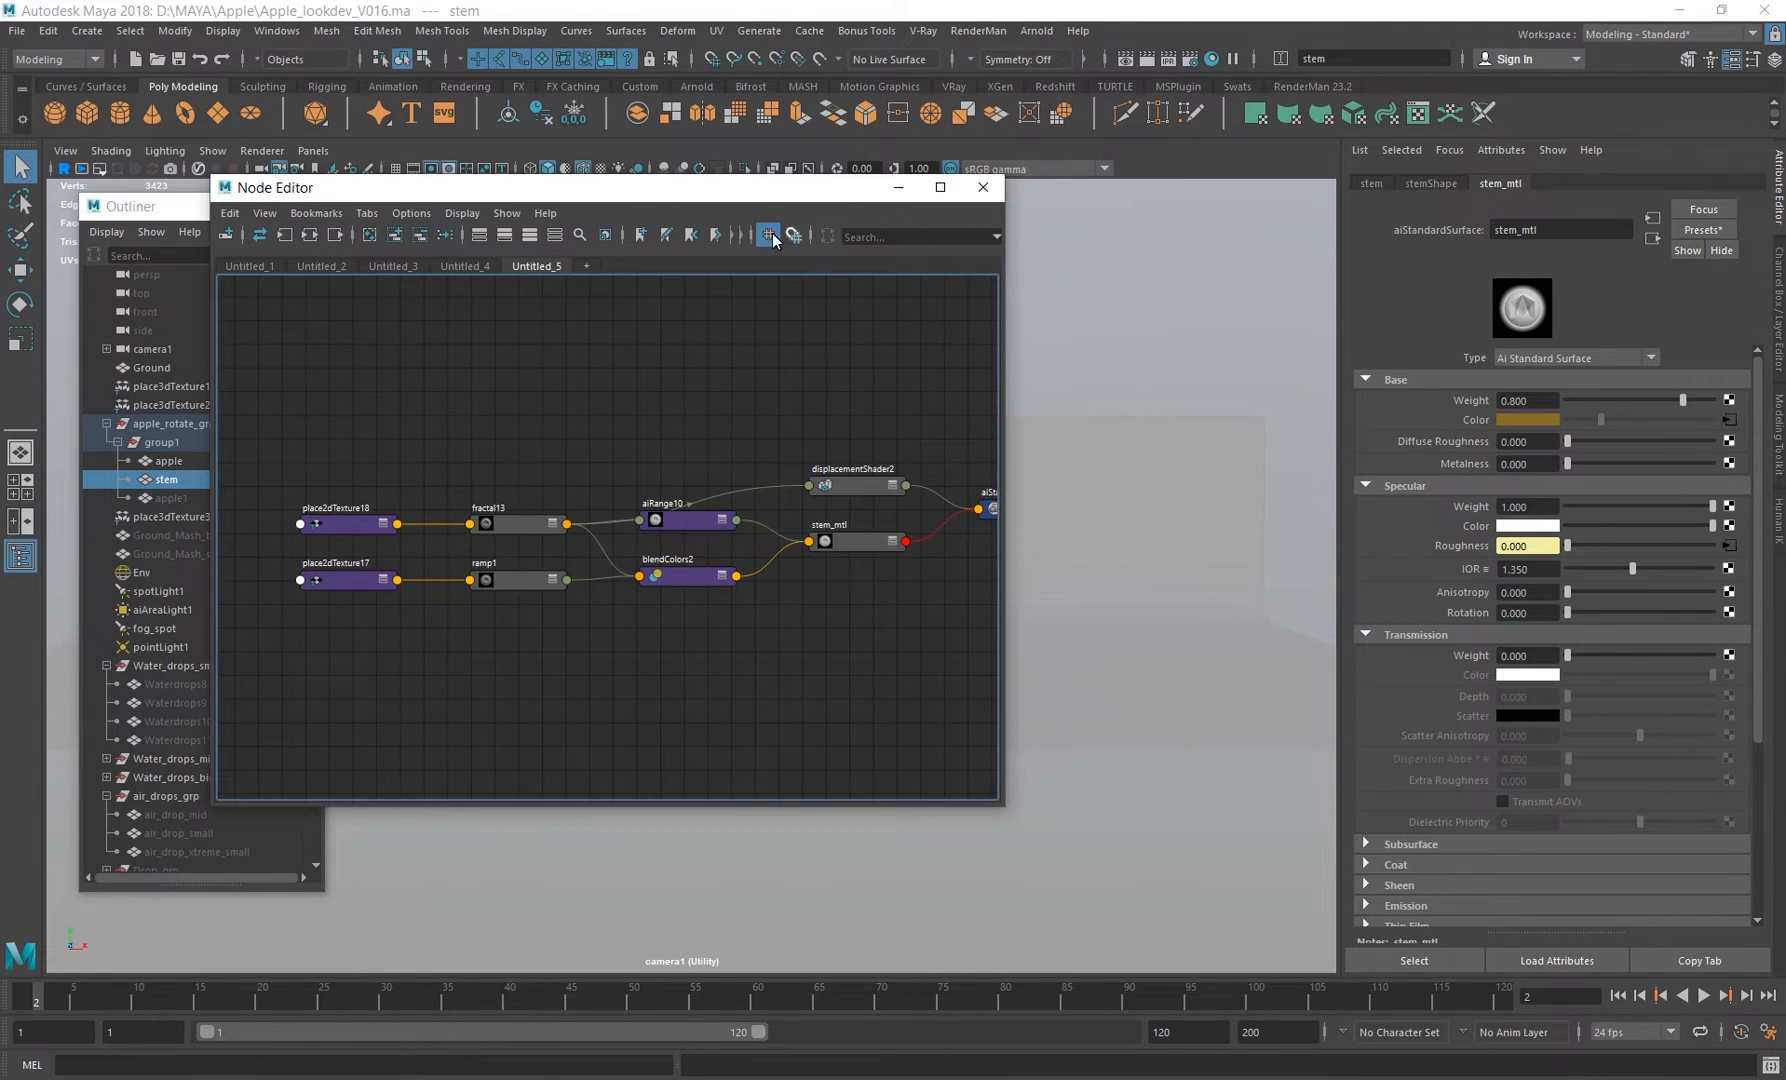
{"action": "left_click_drag", "start_coordinate": [769, 195], "coordinate": [1398, 492]}
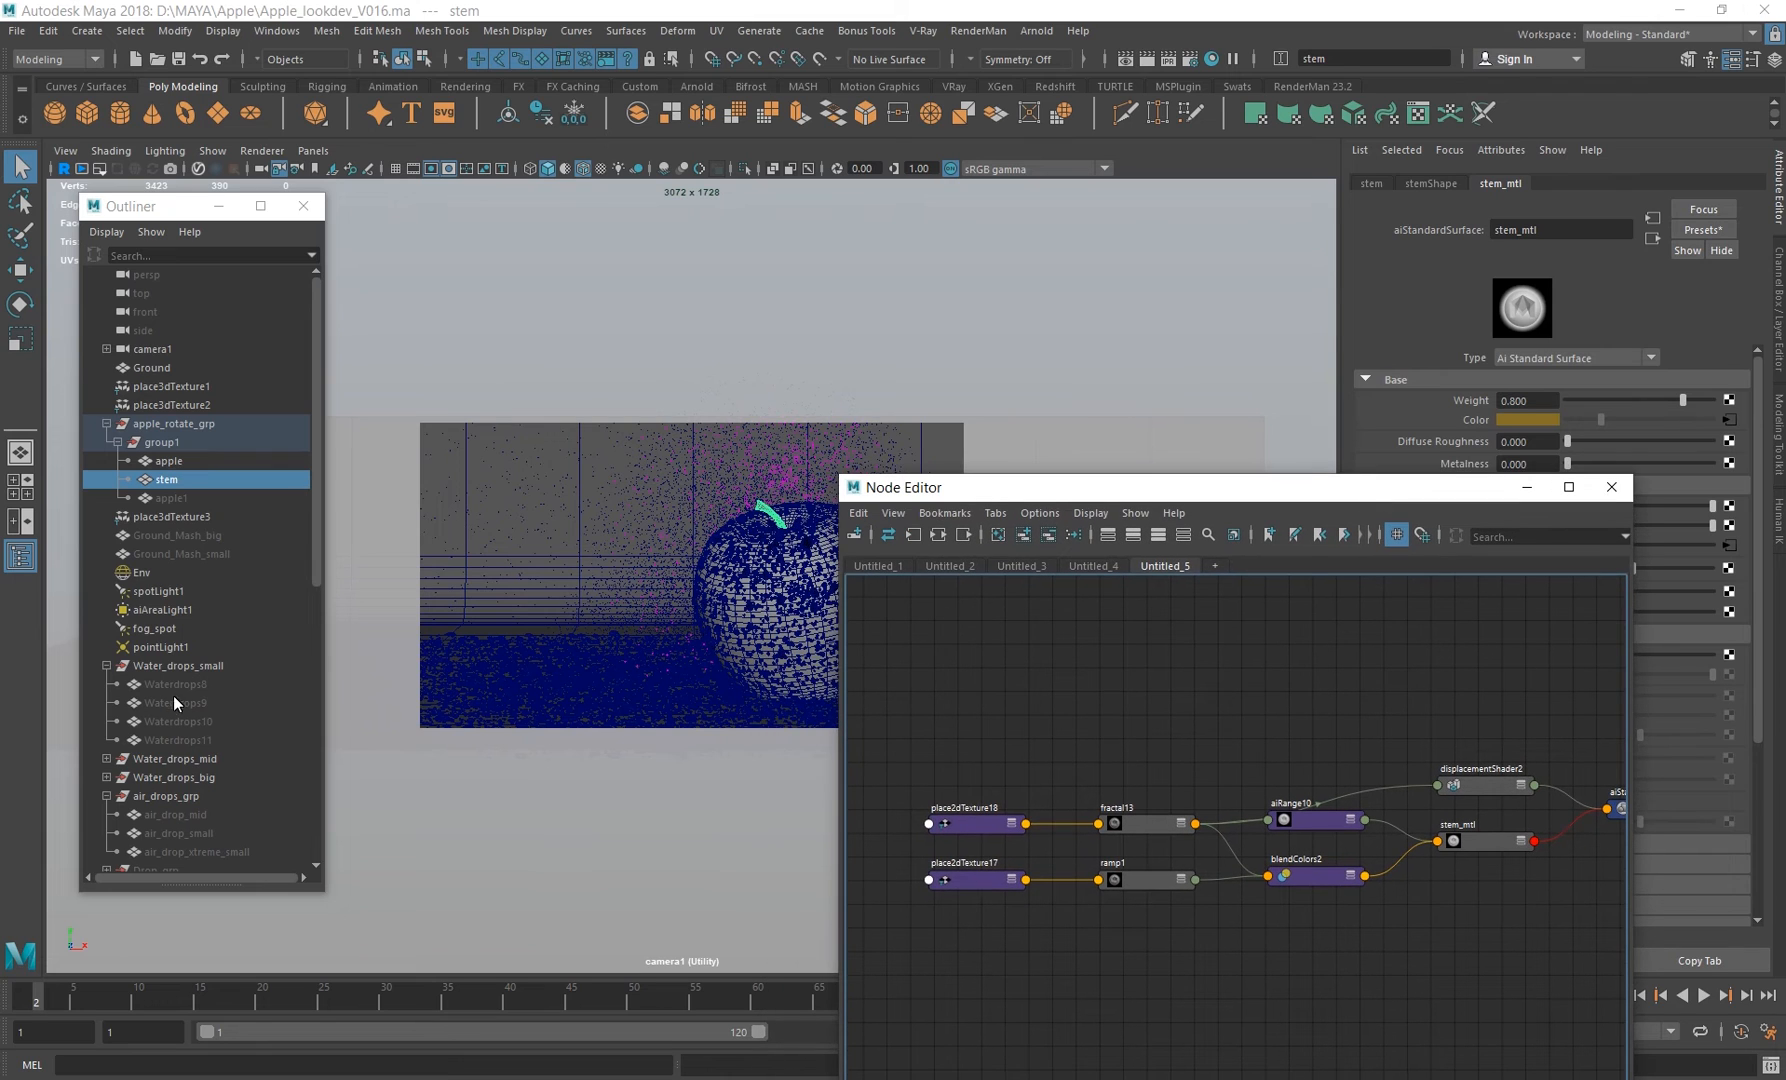
{"action": "left_click", "coordinate": [106, 666]}
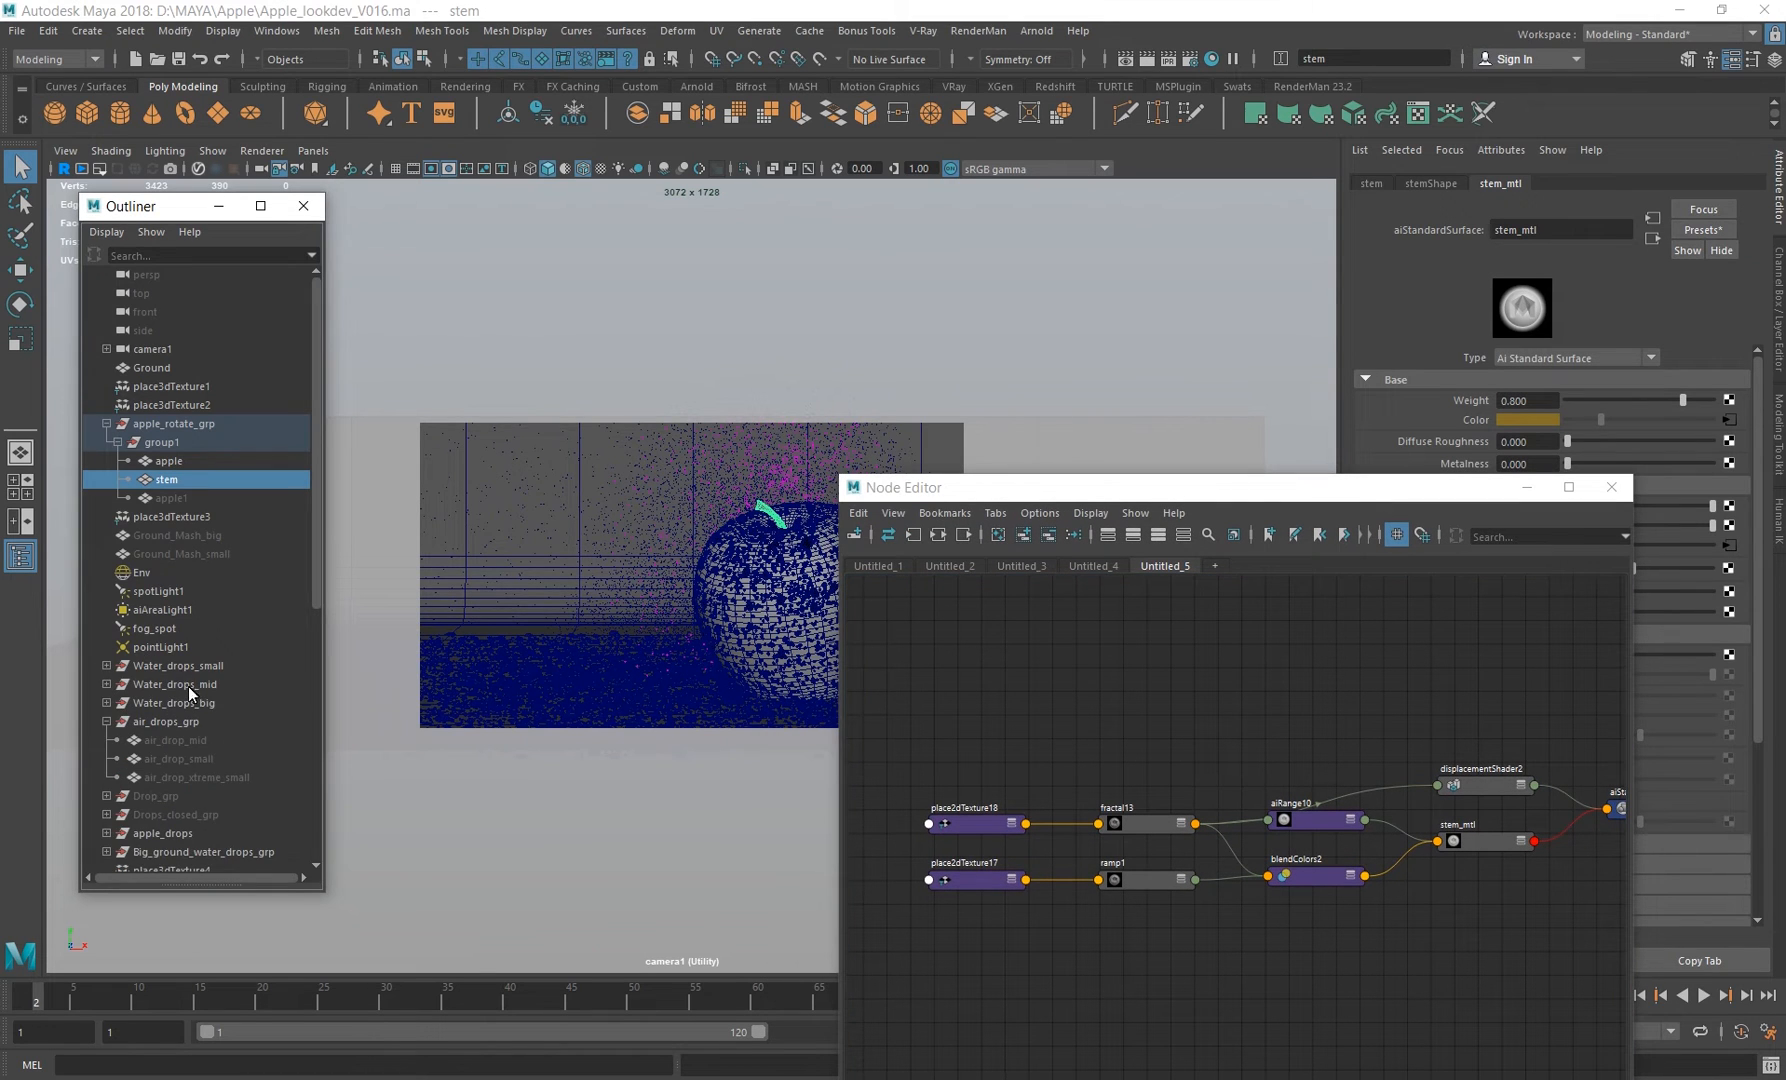
{"action": "scroll", "coordinate": [200, 700], "scroll_direction": "down", "scroll_amount": 8}
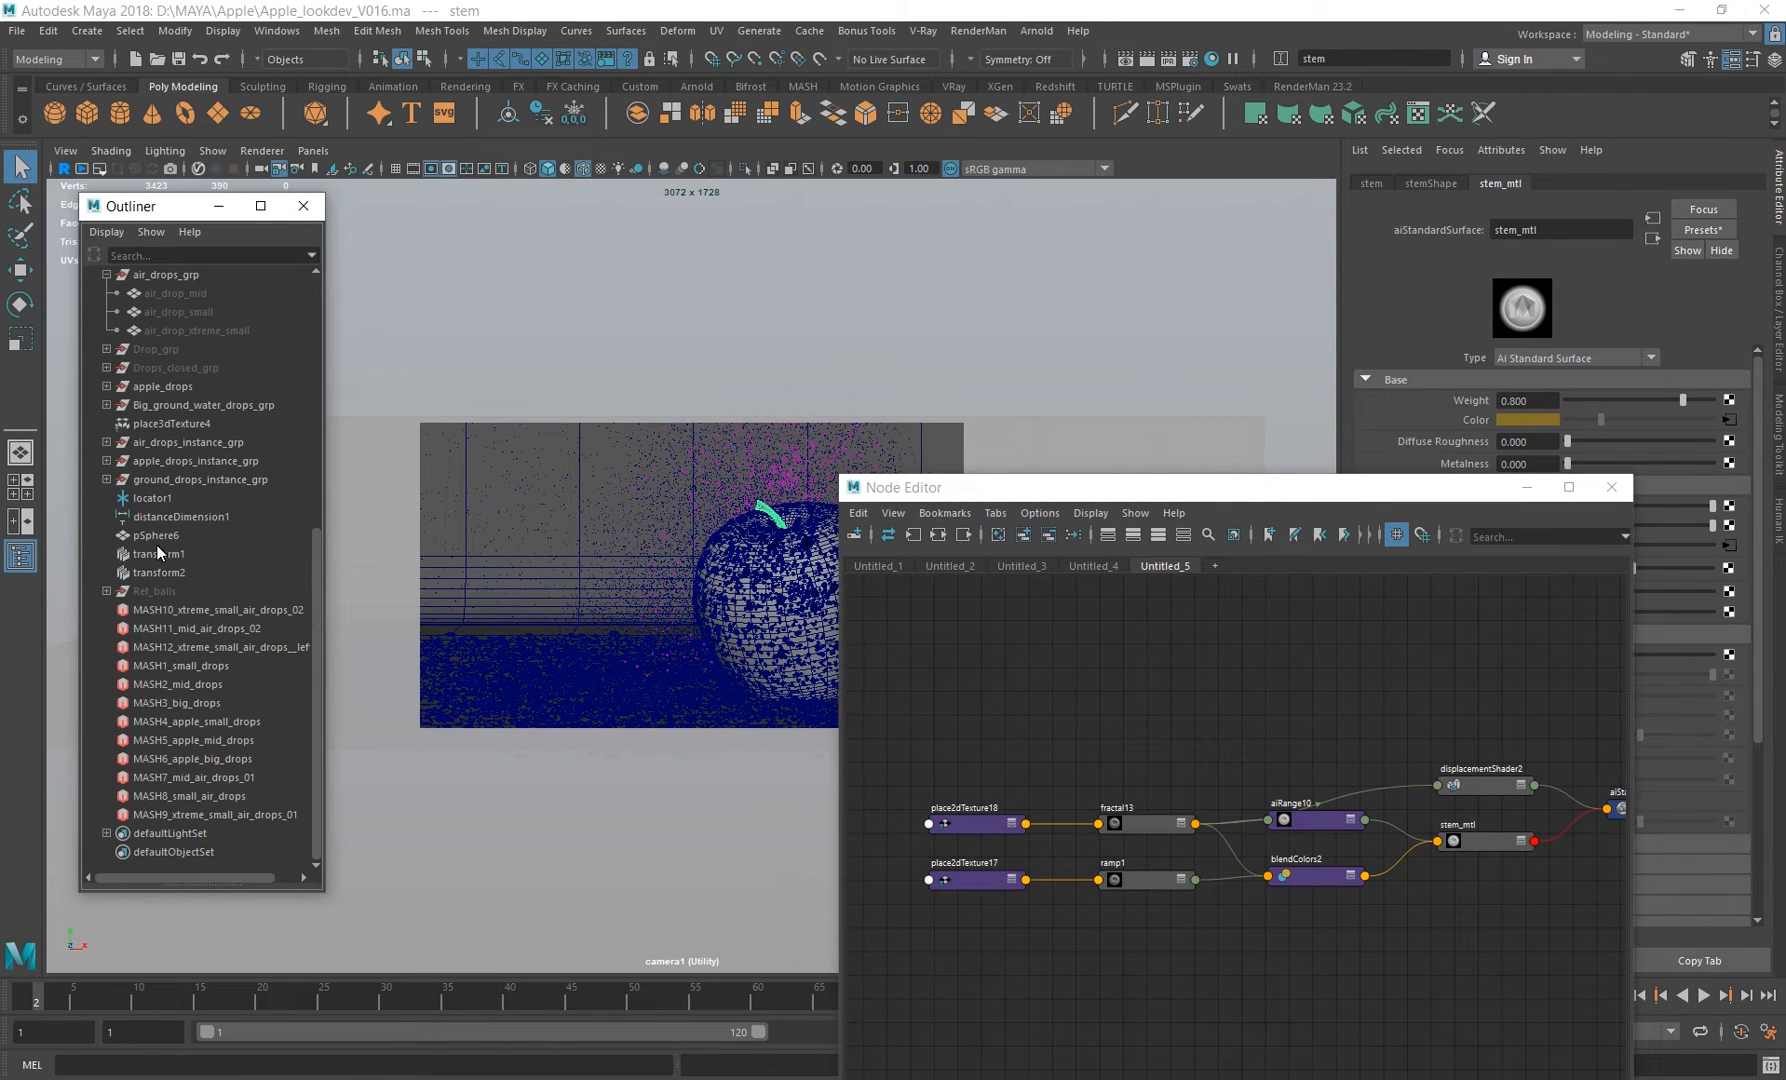
{"action": "left_click_drag", "start_coordinate": [185, 442], "coordinate": [188, 474]}
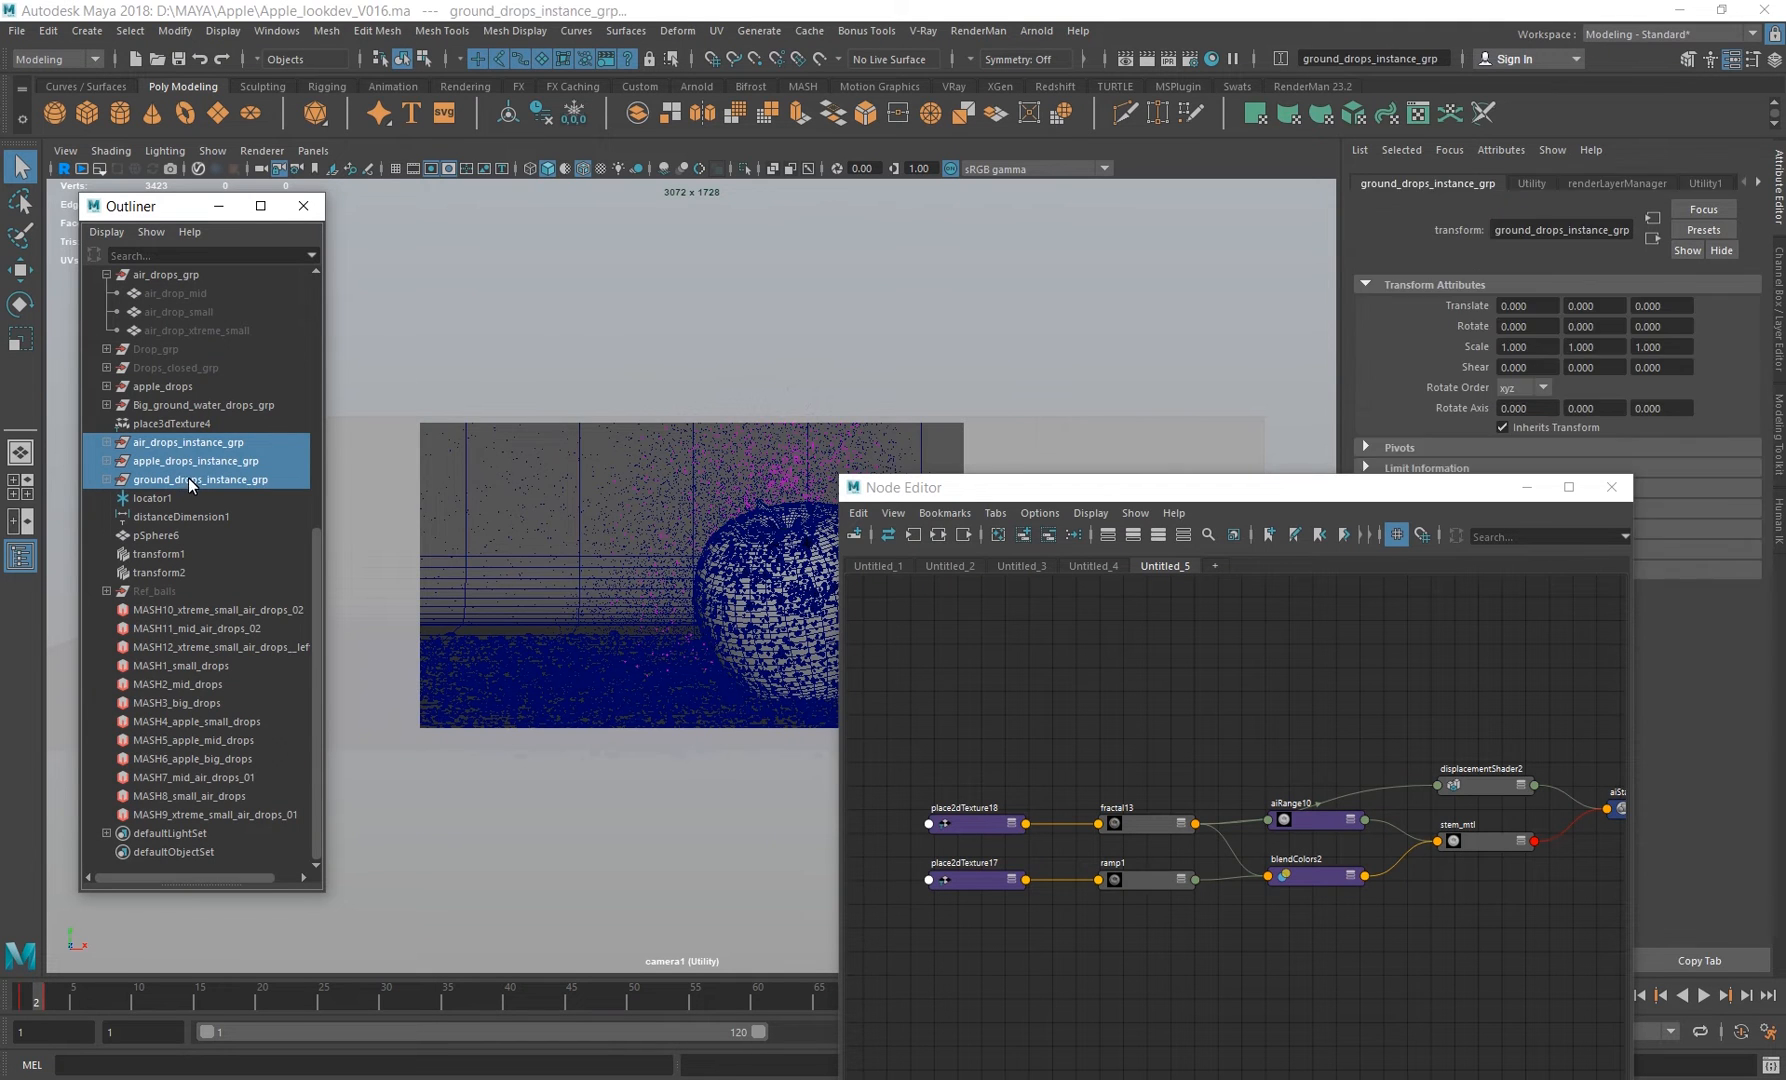
{"action": "key", "text": "ctrl+h"}
{"action": "left_click_drag", "start_coordinate": [1044, 487], "coordinate": [1083, 499]}
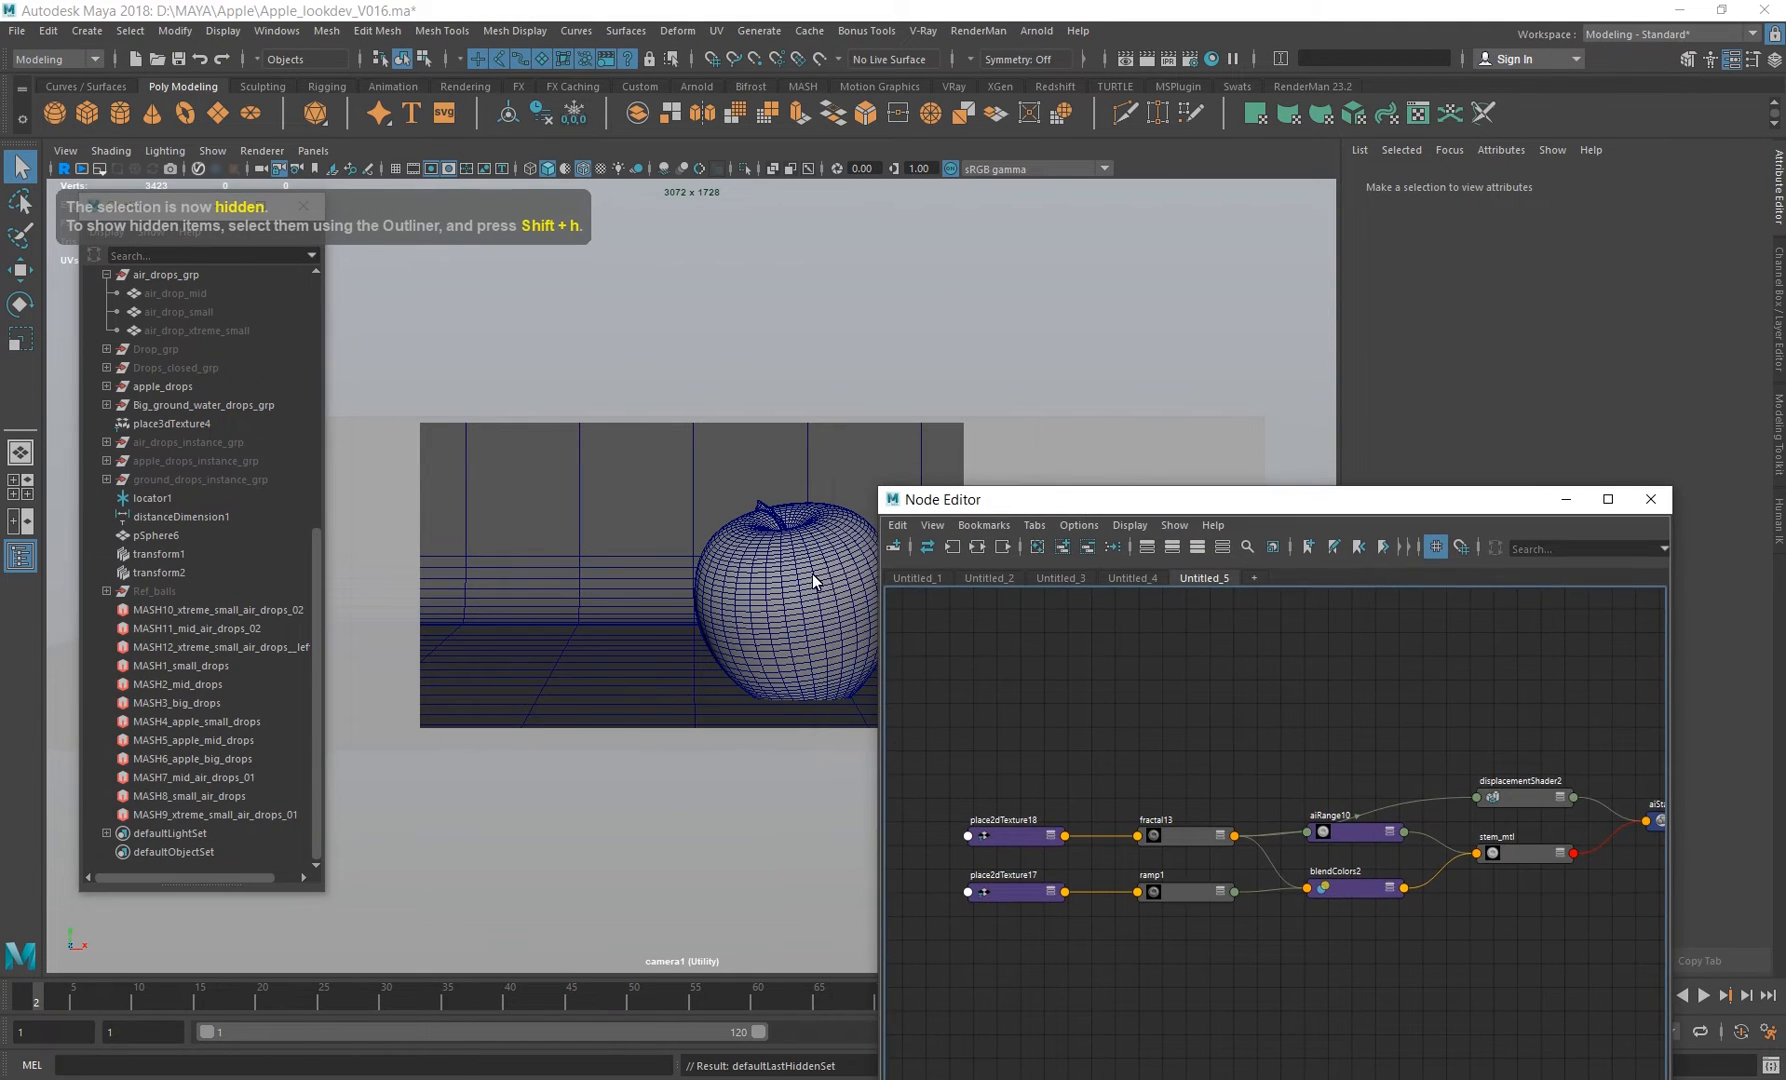
Hide the apple mesh, leaving the stem shown.
{"action": "left_click", "coordinate": [812, 576]}
{"action": "scroll", "coordinate": [225, 474], "scroll_direction": "up", "scroll_amount": 5}
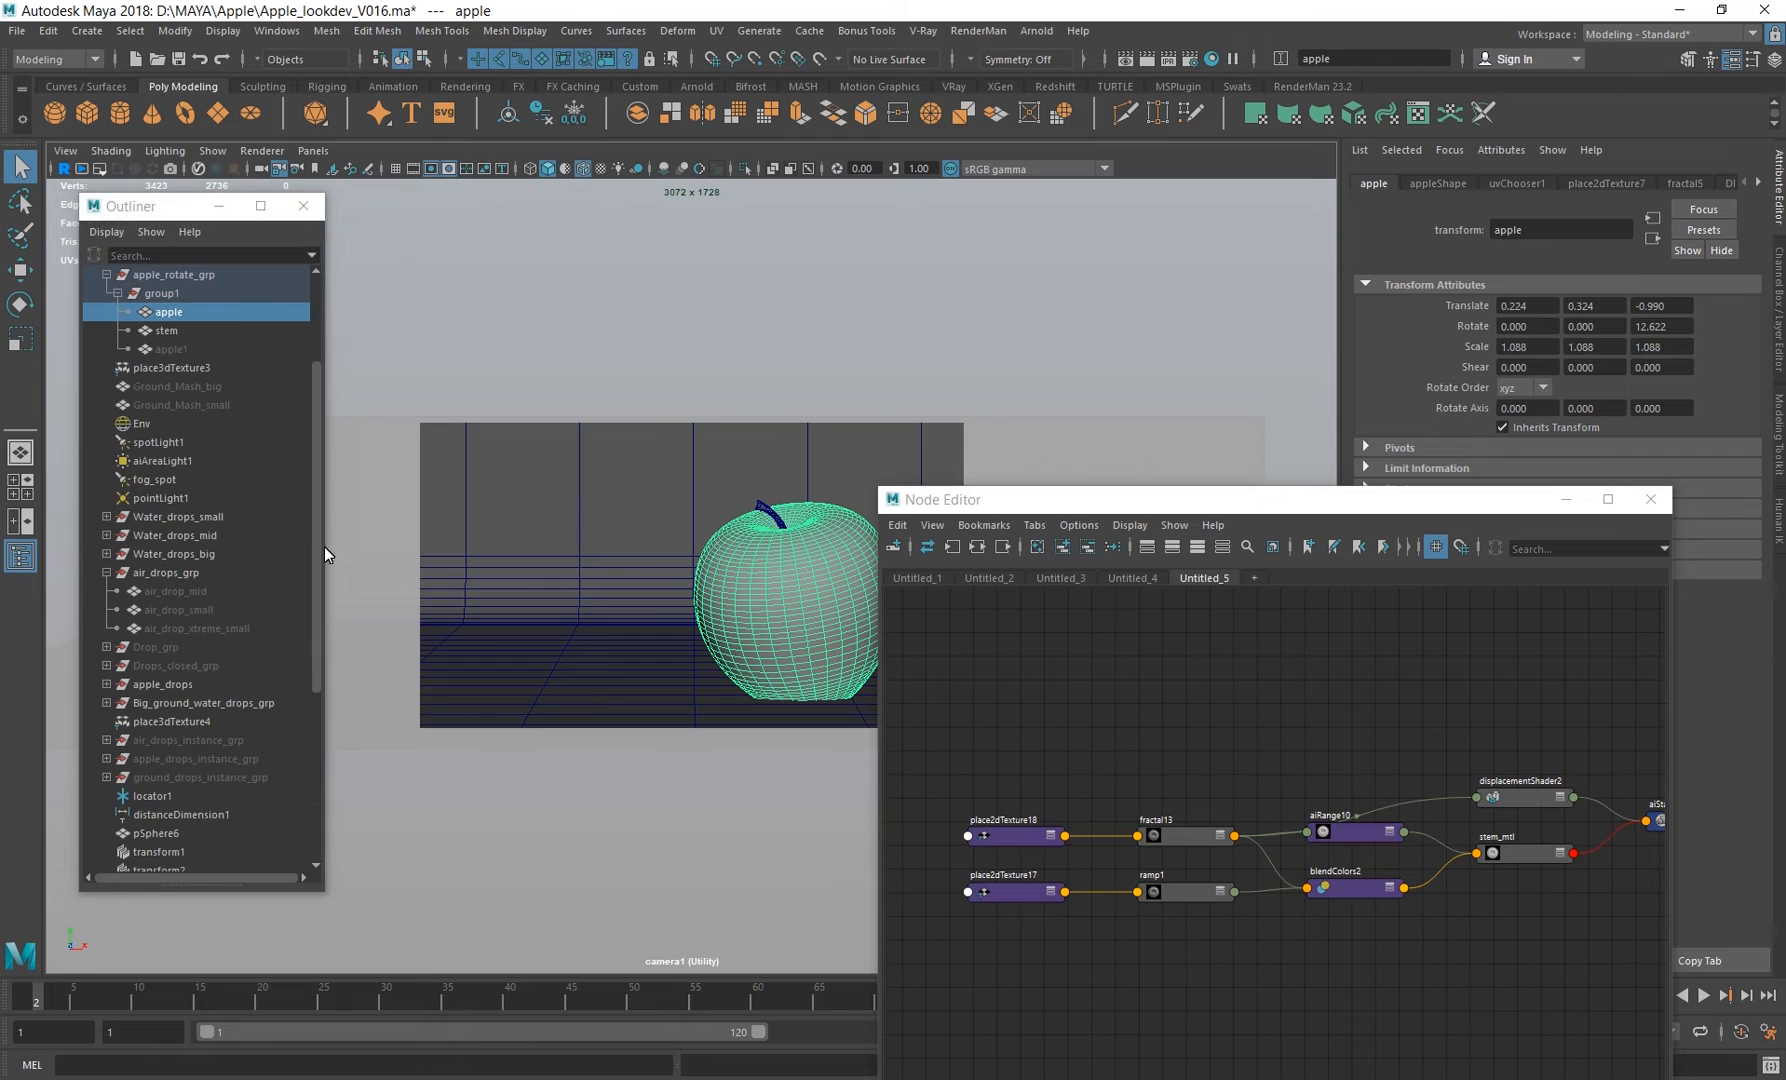
{"action": "key", "text": "ctrl+h"}
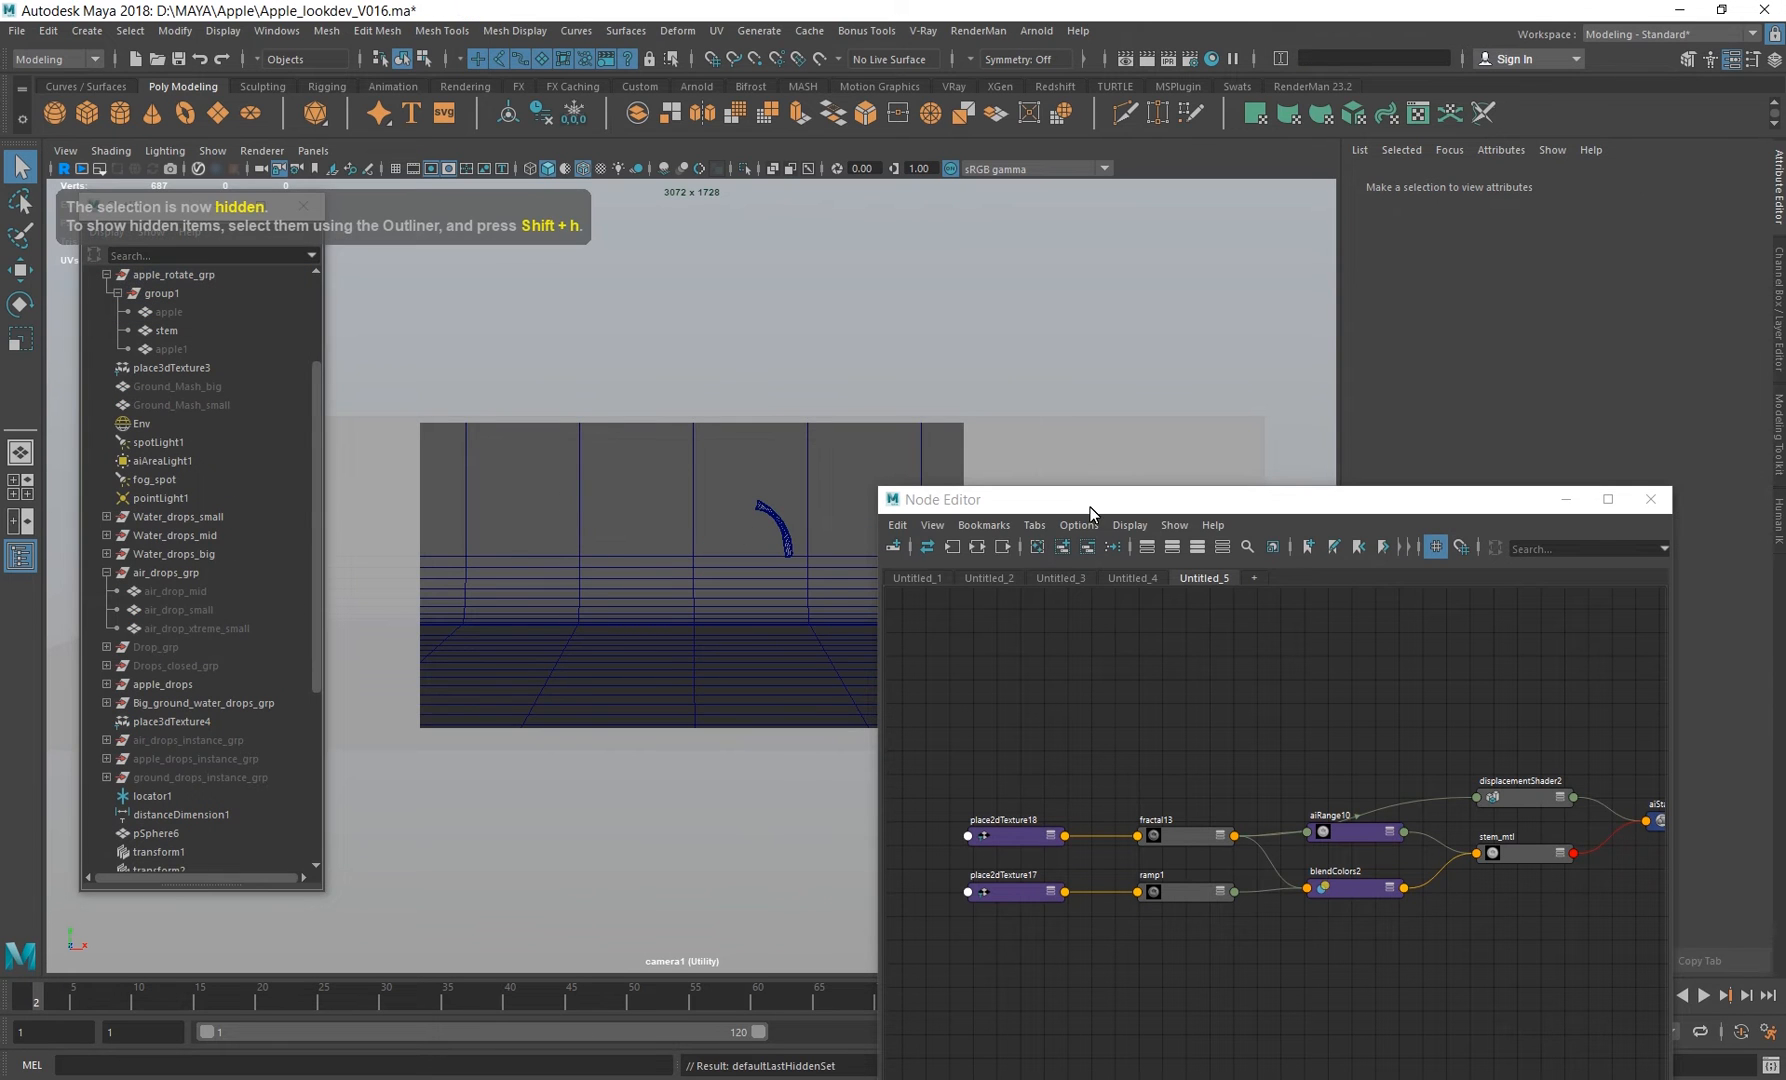
Open Arnold RenderView and render the stem through cameraShape1, with the Outliner kept accessible beside it.
{"action": "left_click_drag", "start_coordinate": [1125, 363], "coordinate": [1245, 308]}
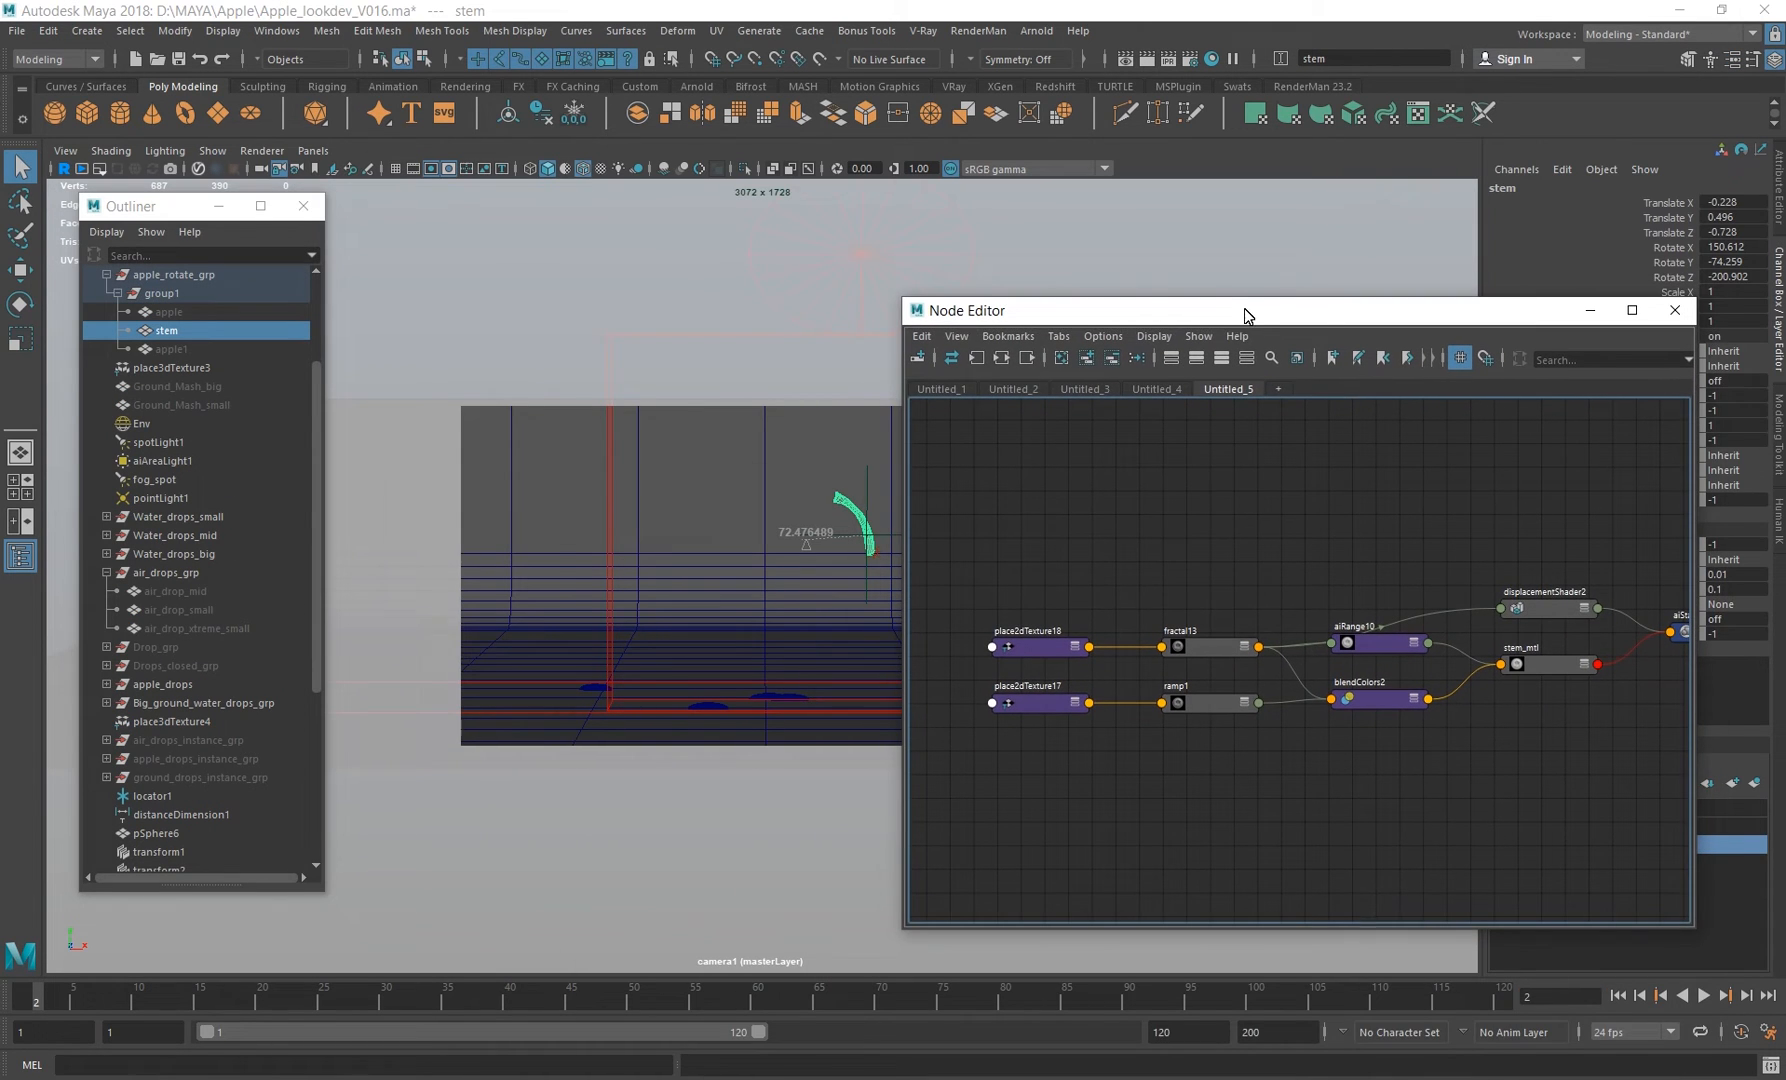
{"action": "left_click", "coordinate": [1023, 33]}
{"action": "left_click", "coordinate": [1031, 437]}
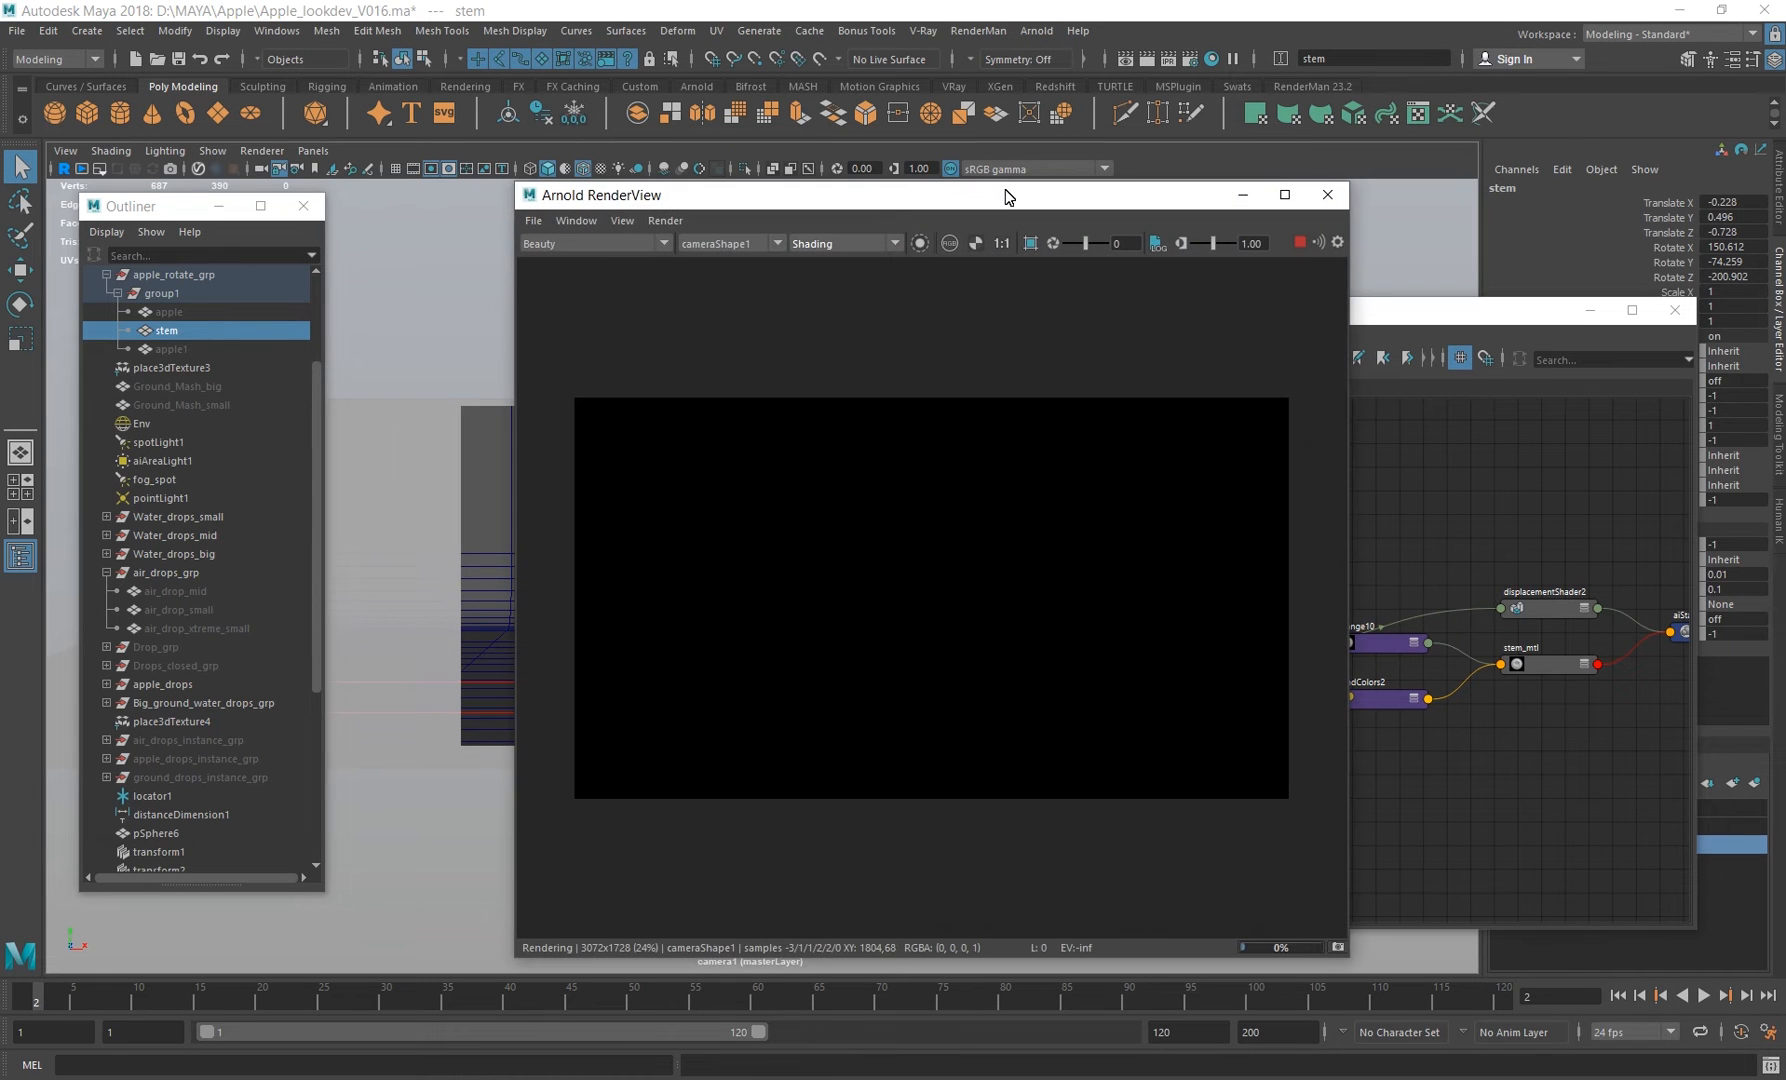
{"action": "left_click_drag", "start_coordinate": [1005, 188], "coordinate": [870, 245]}
{"action": "scroll", "coordinate": [646, 507], "scroll_direction": "up", "scroll_amount": 3}
Hide the fog_spot light and restrict the render to a region around the stem.
{"action": "left_click", "coordinate": [158, 479]}
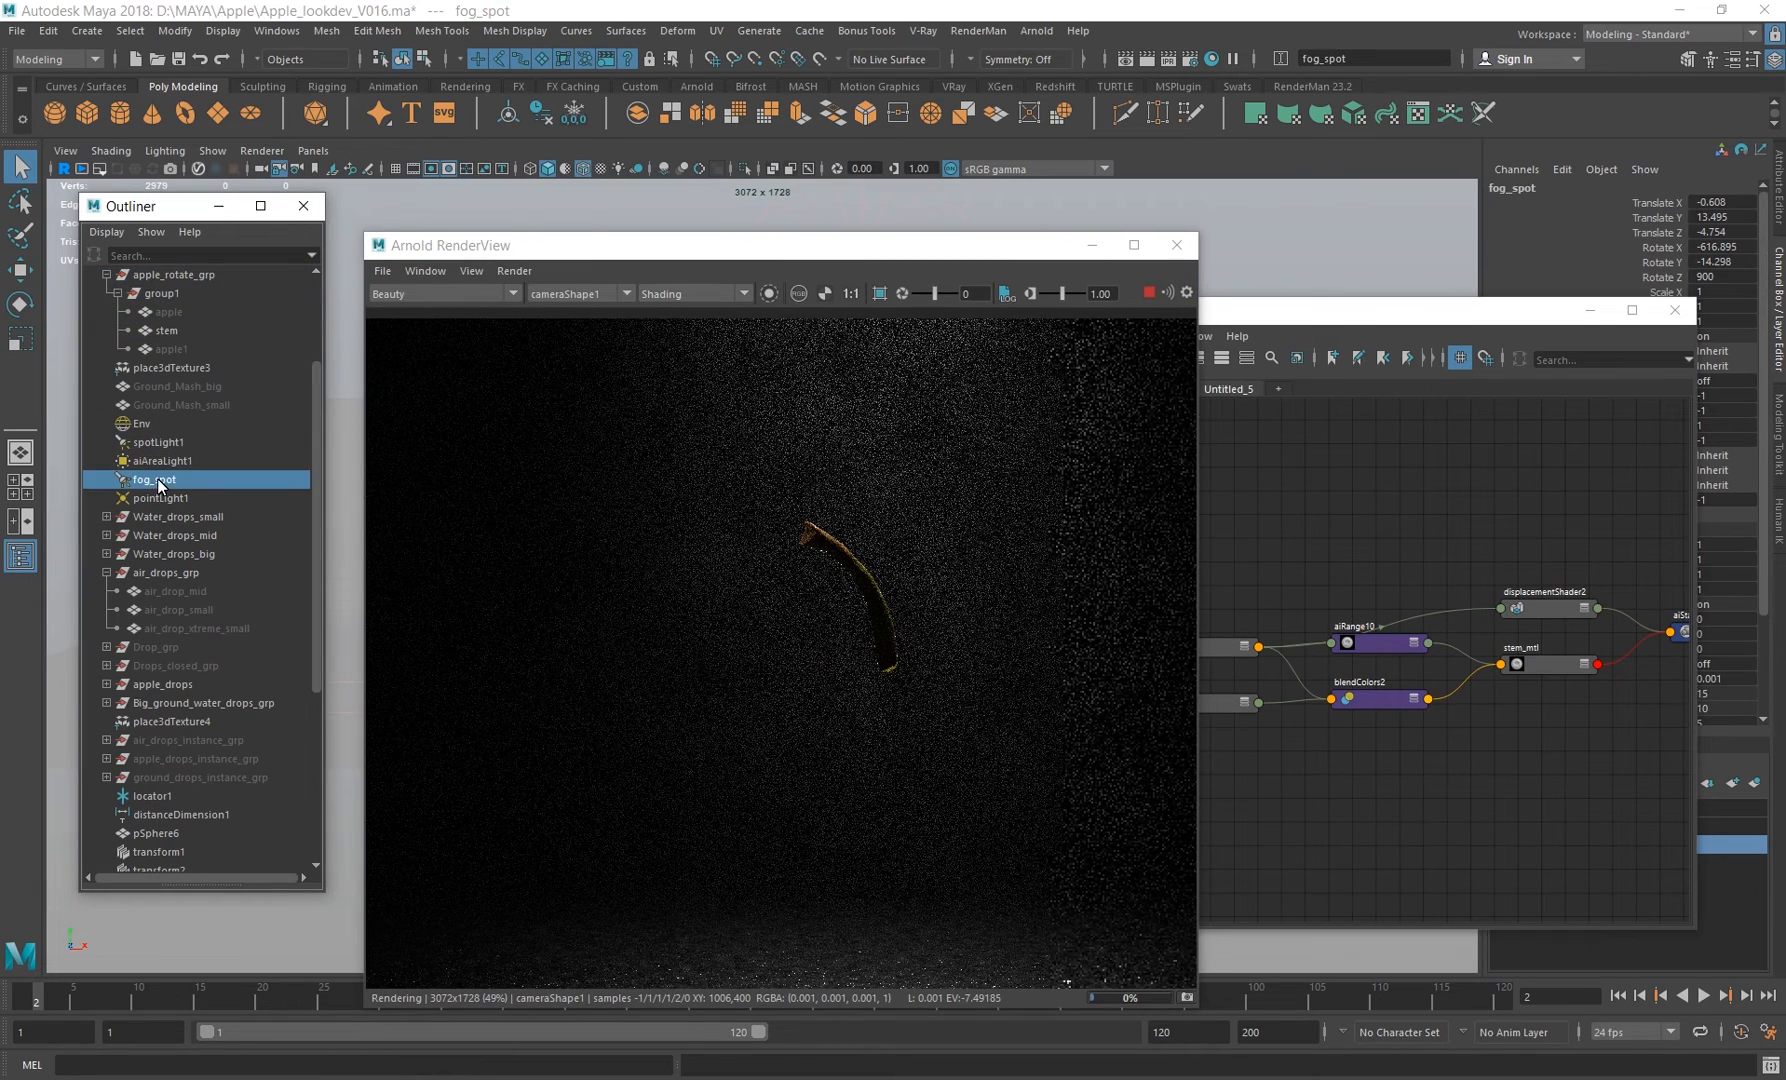
{"action": "key", "text": "ctrl+h"}
{"action": "left_click_drag", "start_coordinate": [777, 506], "coordinate": [920, 691]}
{"action": "scroll", "coordinate": [890, 590], "scroll_direction": "up", "scroll_amount": 5}
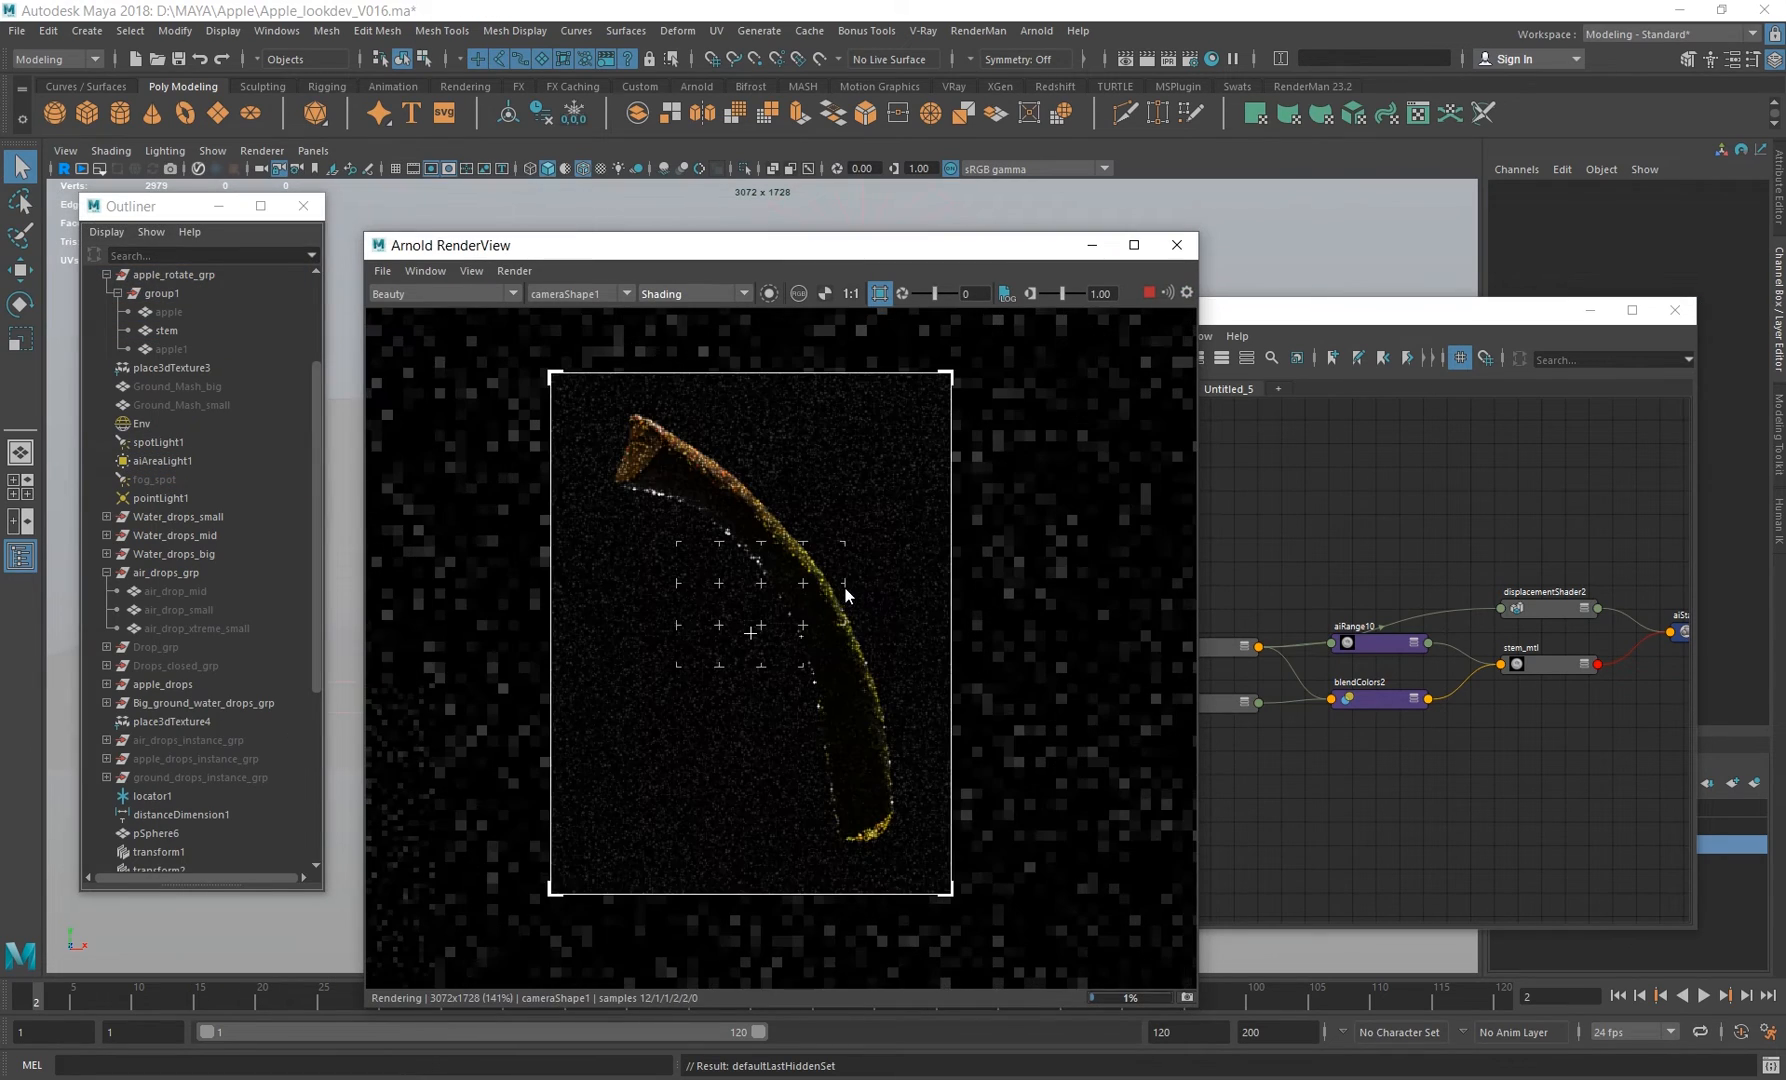
{"action": "middle_click_drag", "start_coordinate": [846, 587], "coordinate": [823, 565]}
{"action": "left_click", "coordinate": [823, 565]}
Open the attributes of stem_mtl and examine its Base, Specular and Subsurface settings.
{"action": "left_click", "coordinate": [1326, 332]}
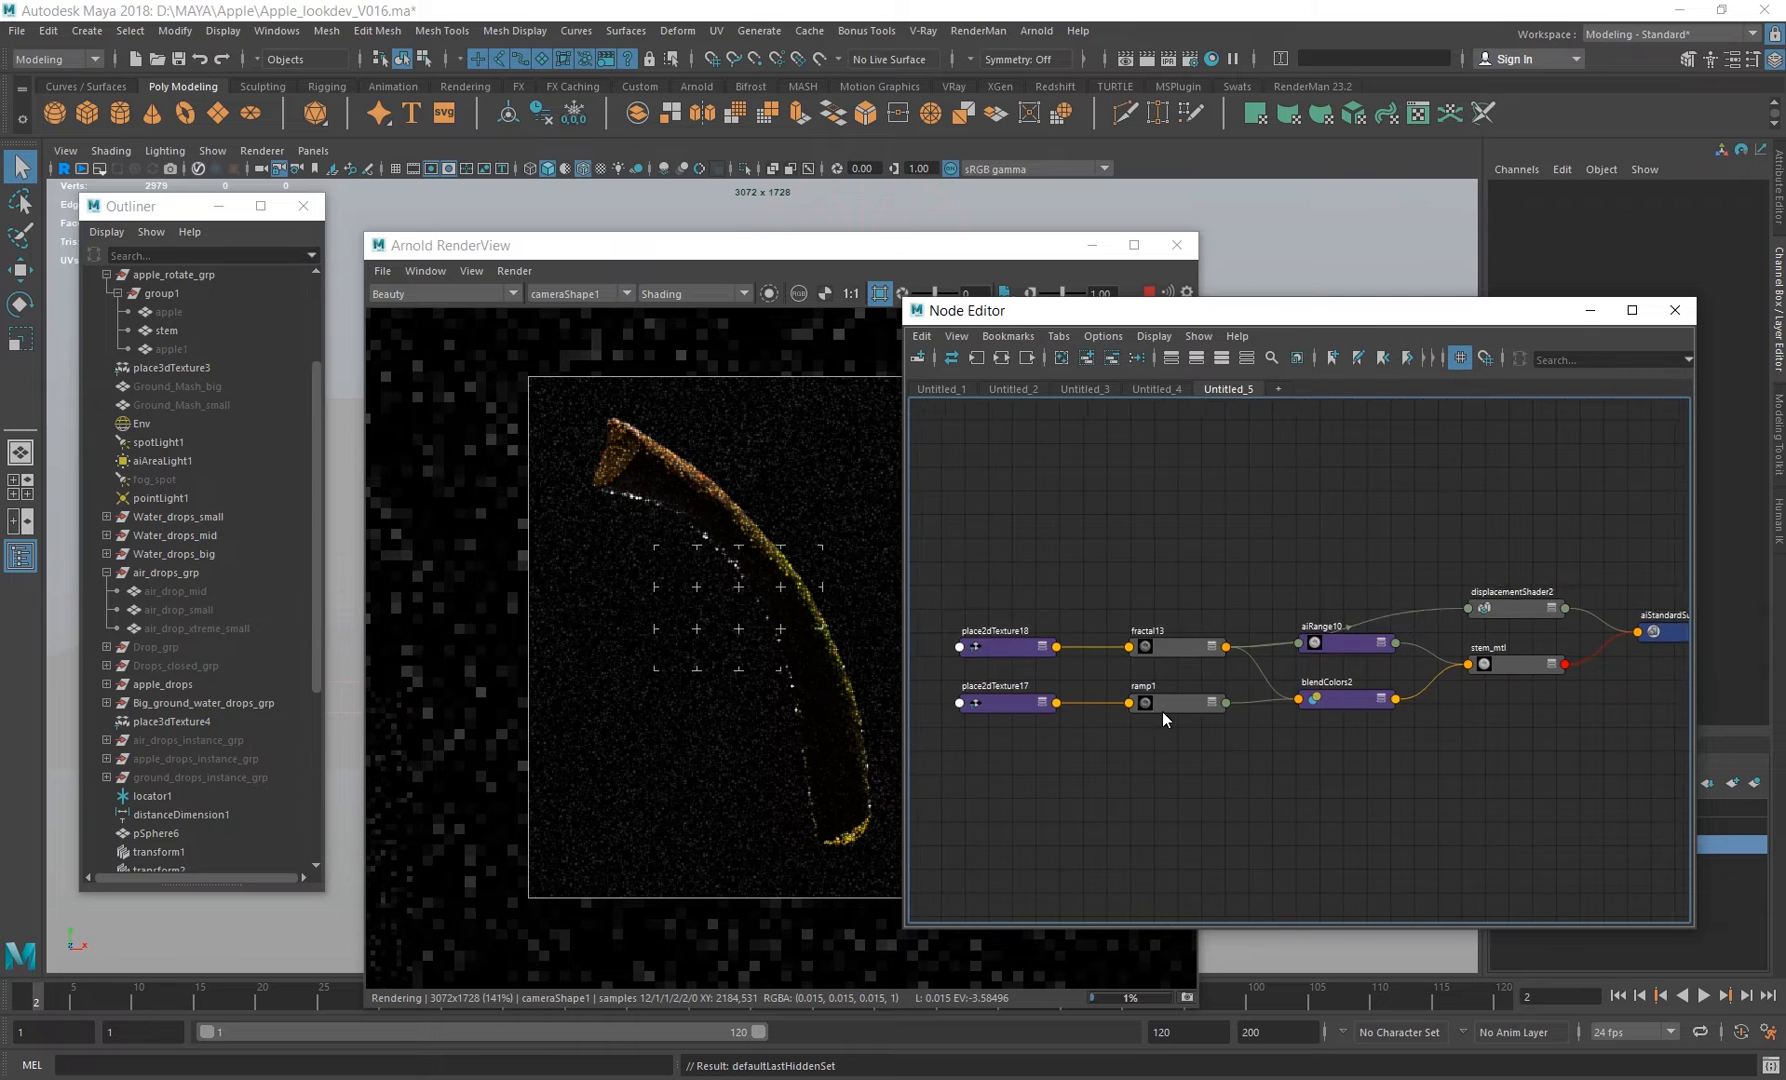
{"action": "middle_click_drag", "start_coordinate": [1165, 720], "coordinate": [1056, 694], "text": "alt"}
{"action": "middle_click_drag", "start_coordinate": [1460, 725], "coordinate": [1314, 738], "text": "alt"}
{"action": "double_click", "coordinate": [1240, 645]}
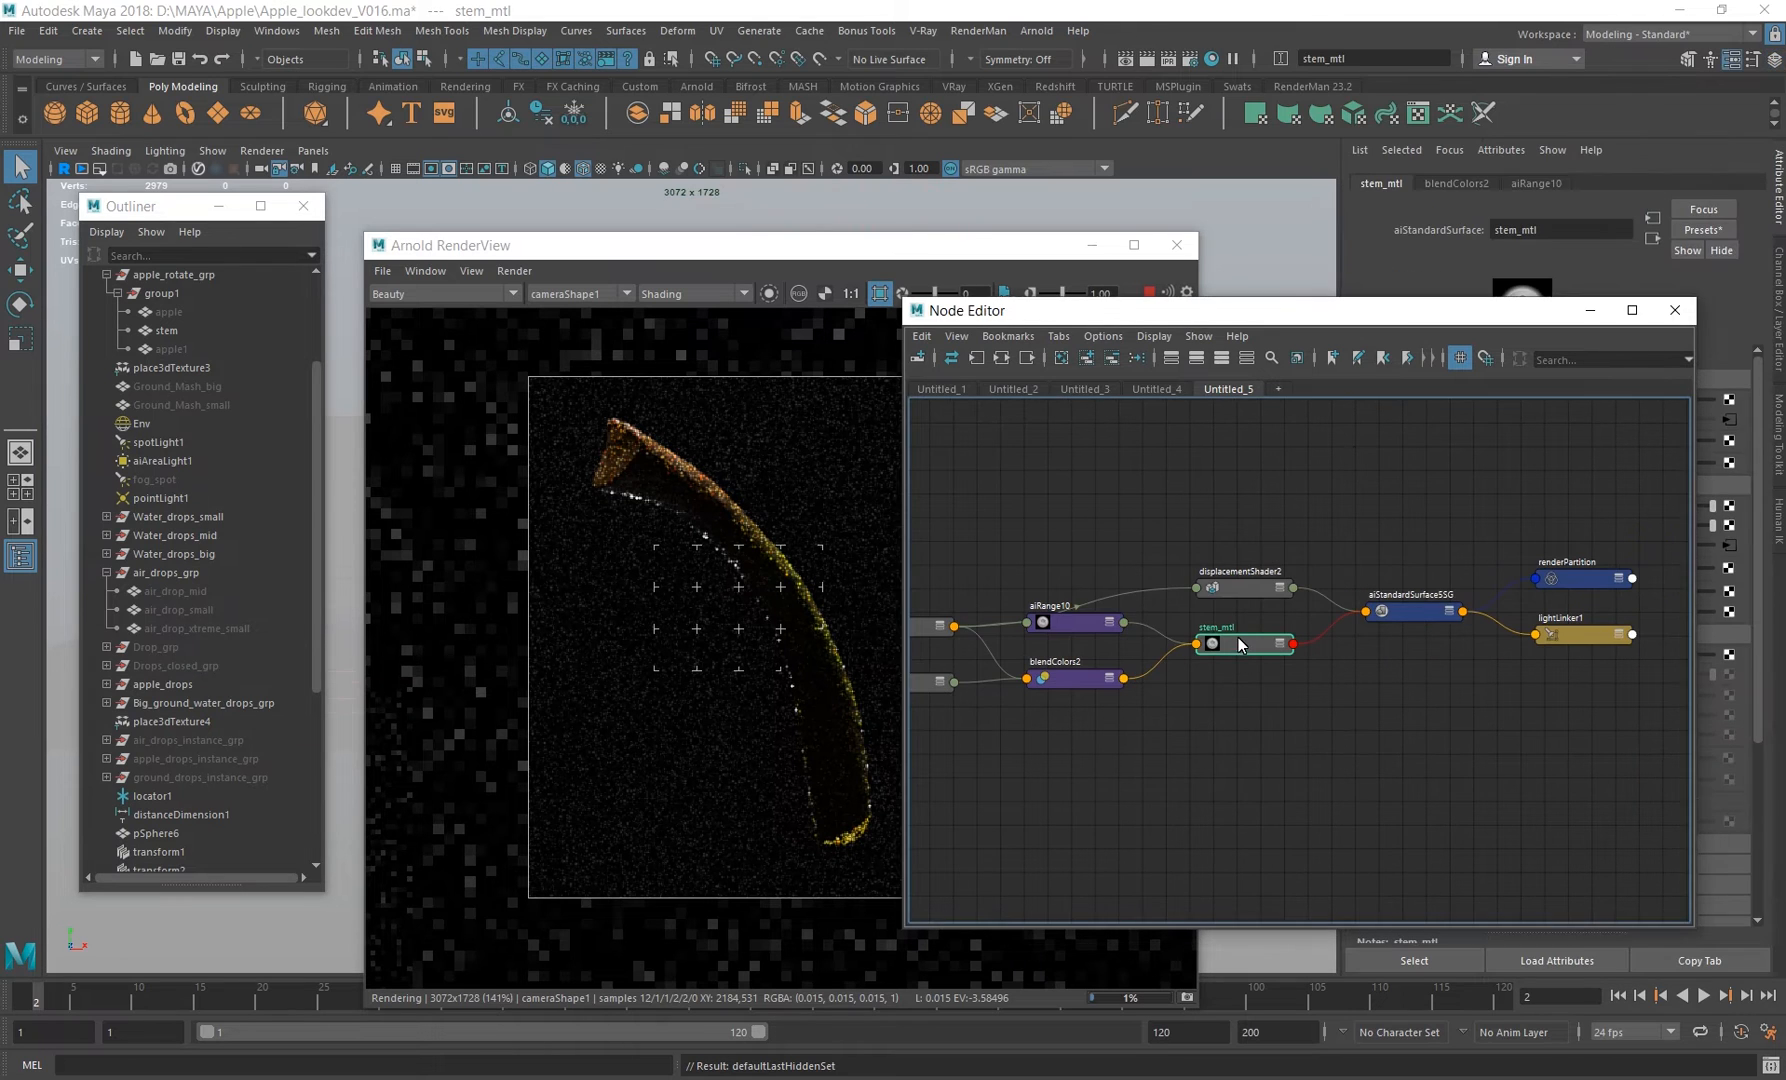
{"action": "left_click_drag", "start_coordinate": [1400, 311], "coordinate": [580, 276]}
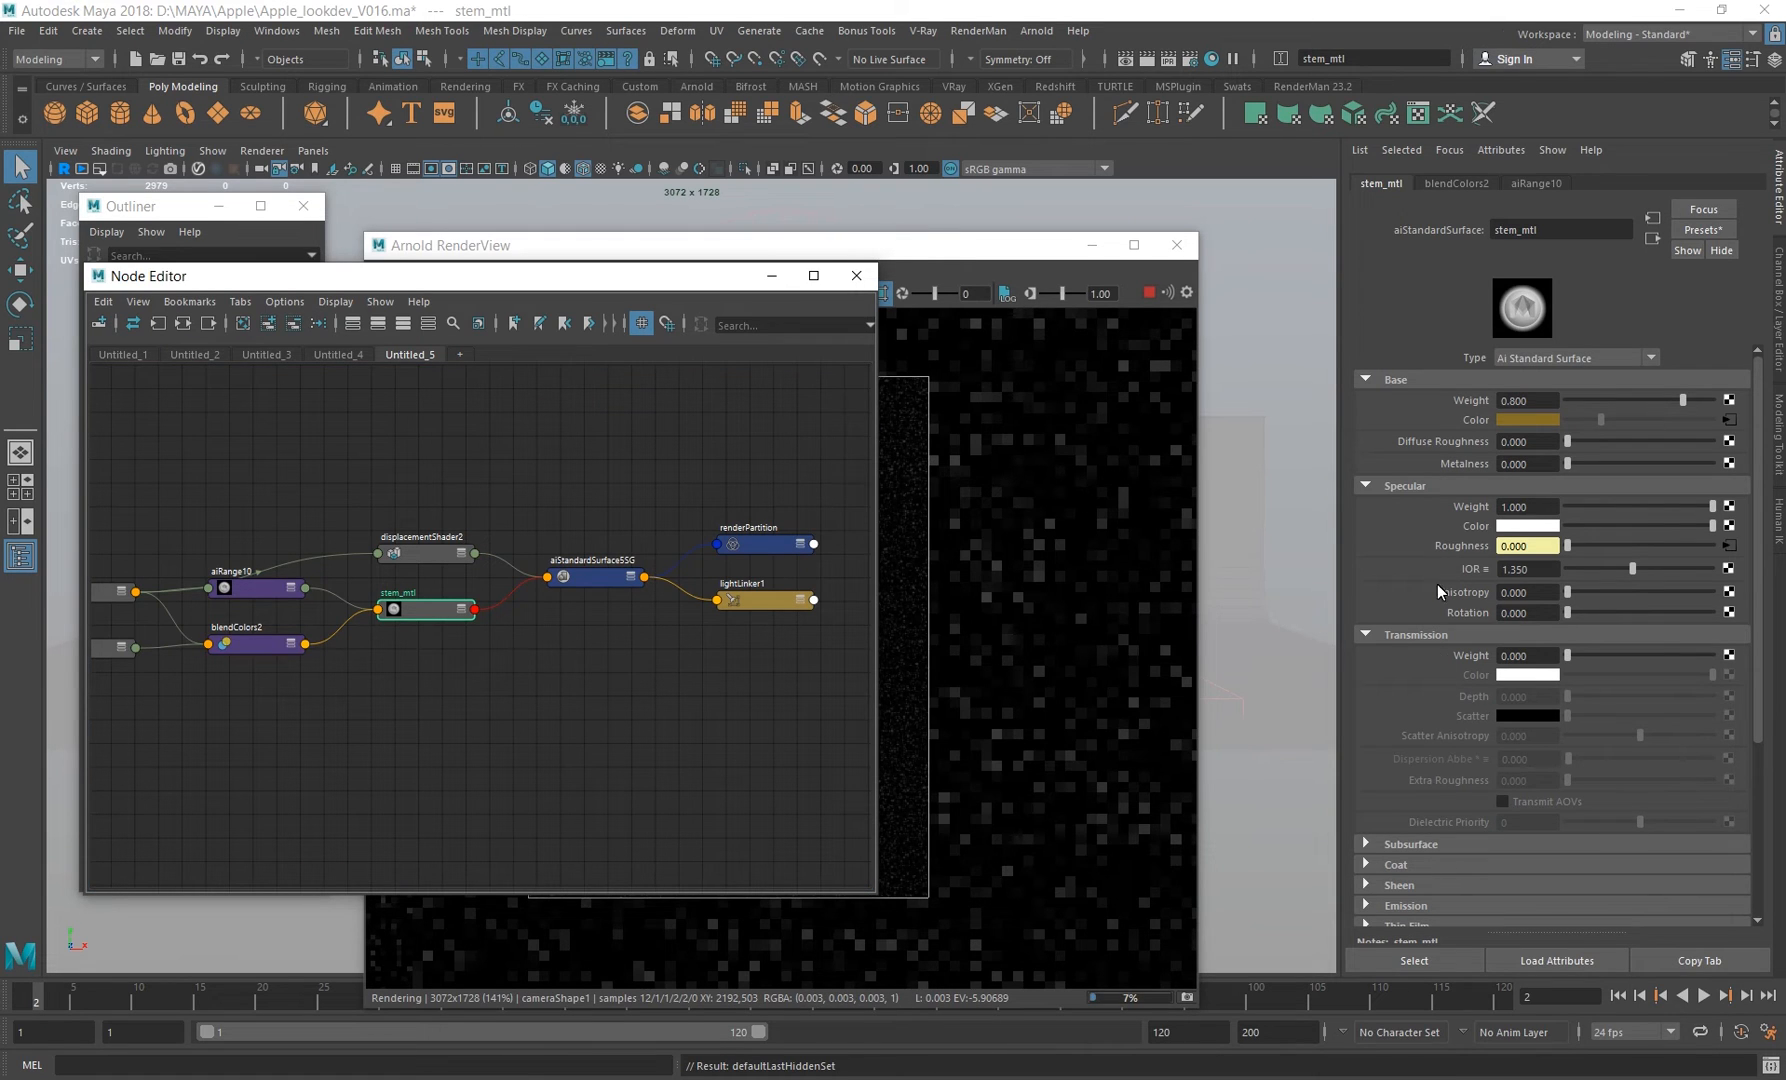
{"action": "left_click", "coordinate": [1402, 846]}
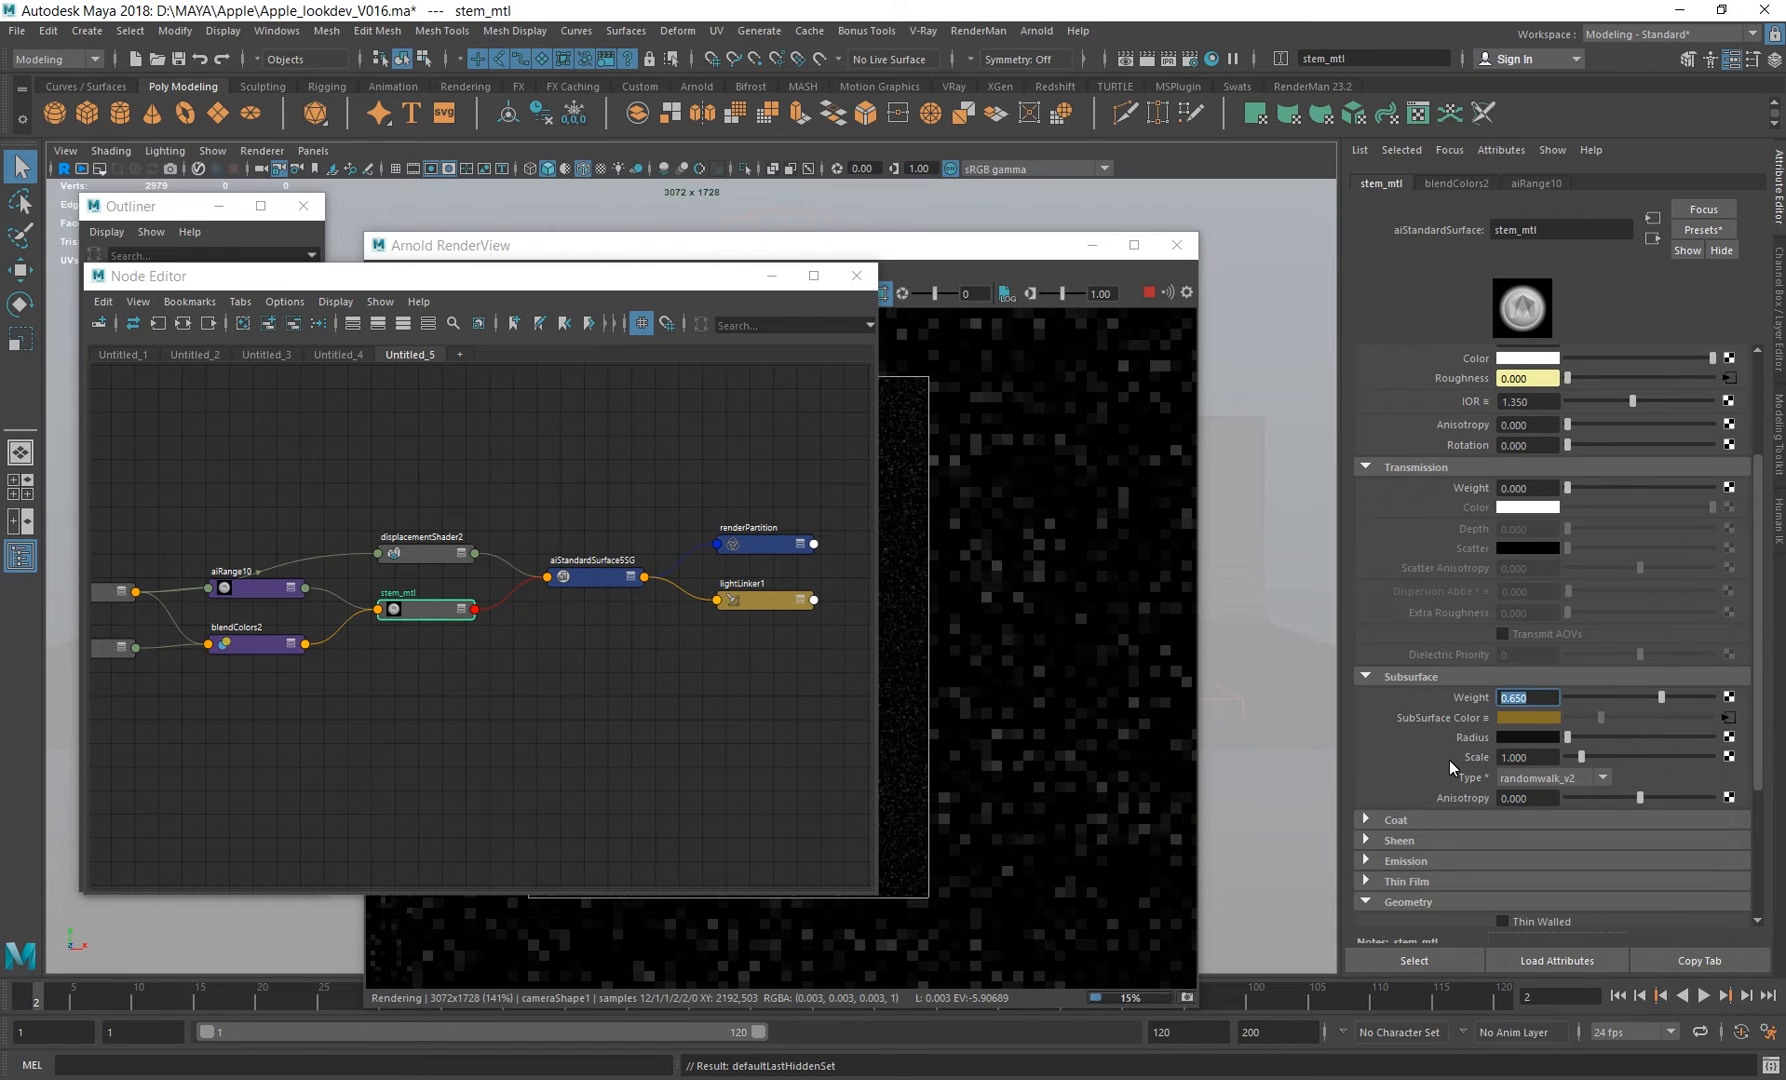
{"action": "scroll", "coordinate": [1470, 640], "scroll_direction": "up", "scroll_amount": 2}
{"action": "scroll", "coordinate": [1459, 516], "scroll_direction": "up", "scroll_amount": 1}
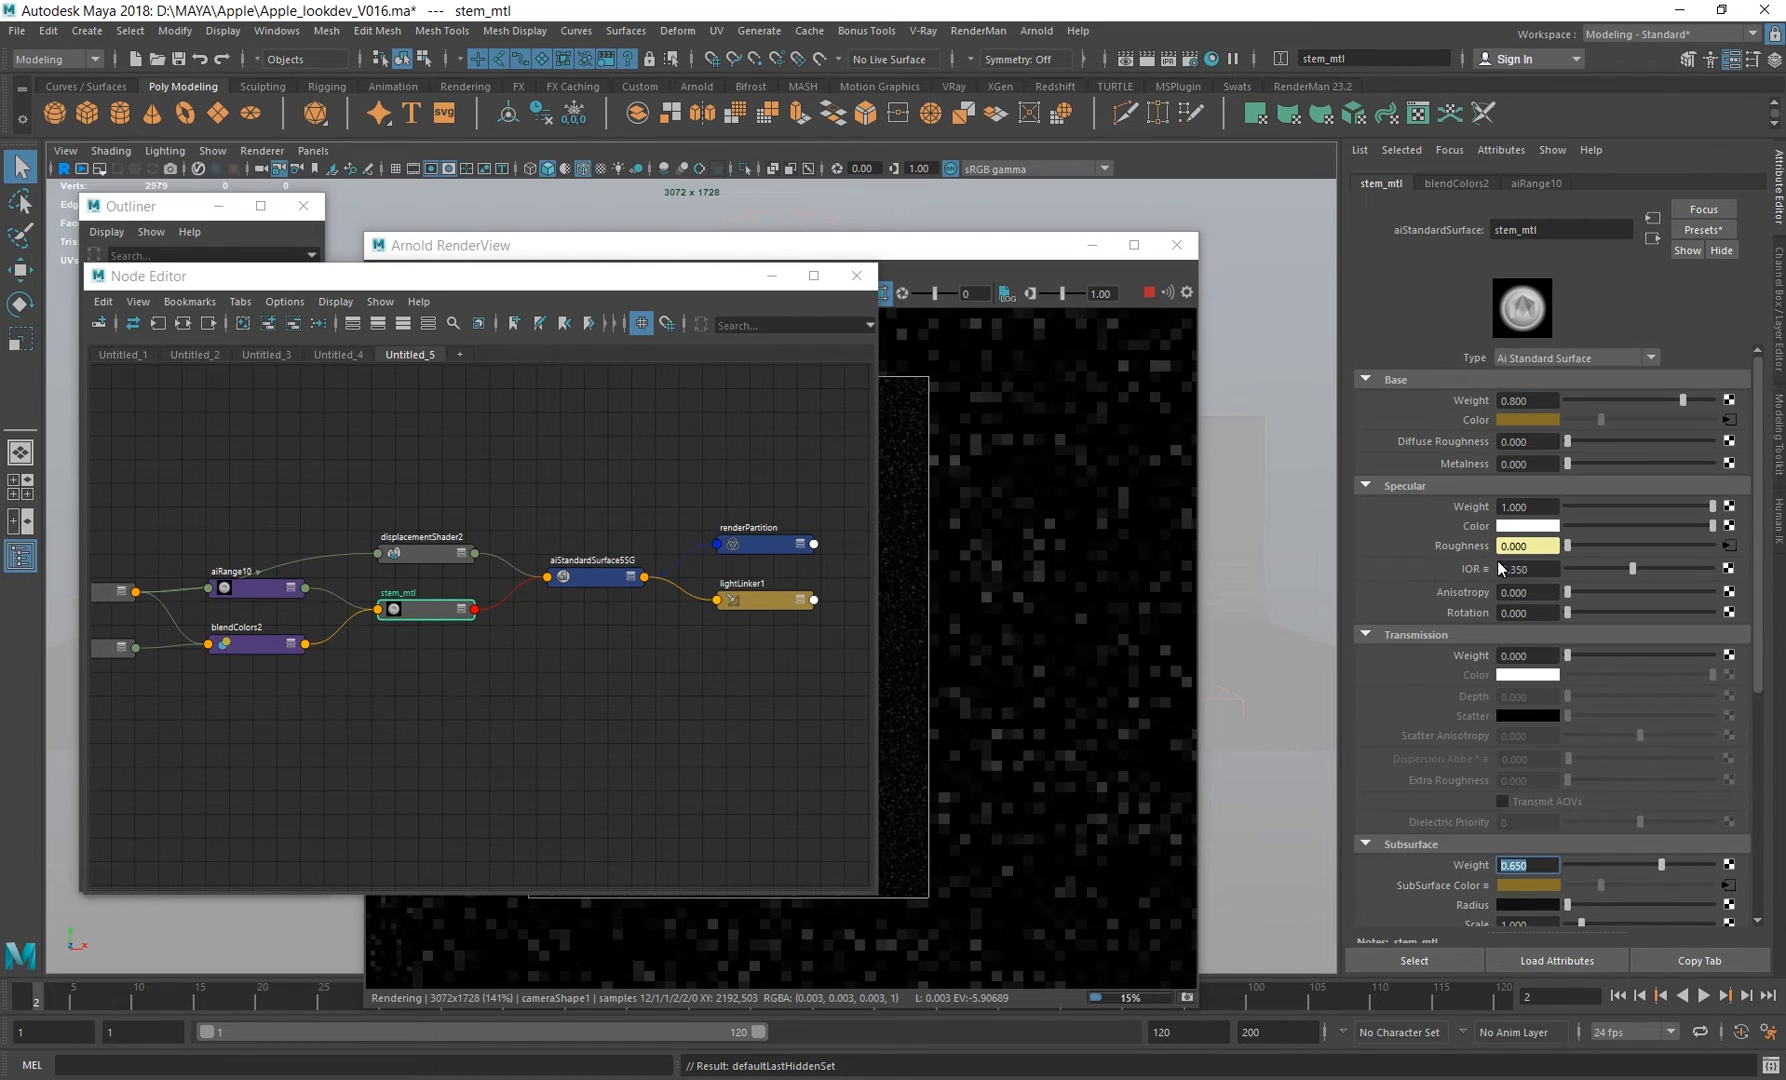
Arrange the stem render and the Node Editor side by side, and inspect the attributes of fractal13.
{"action": "left_click_drag", "start_coordinate": [572, 277], "coordinate": [1306, 296]}
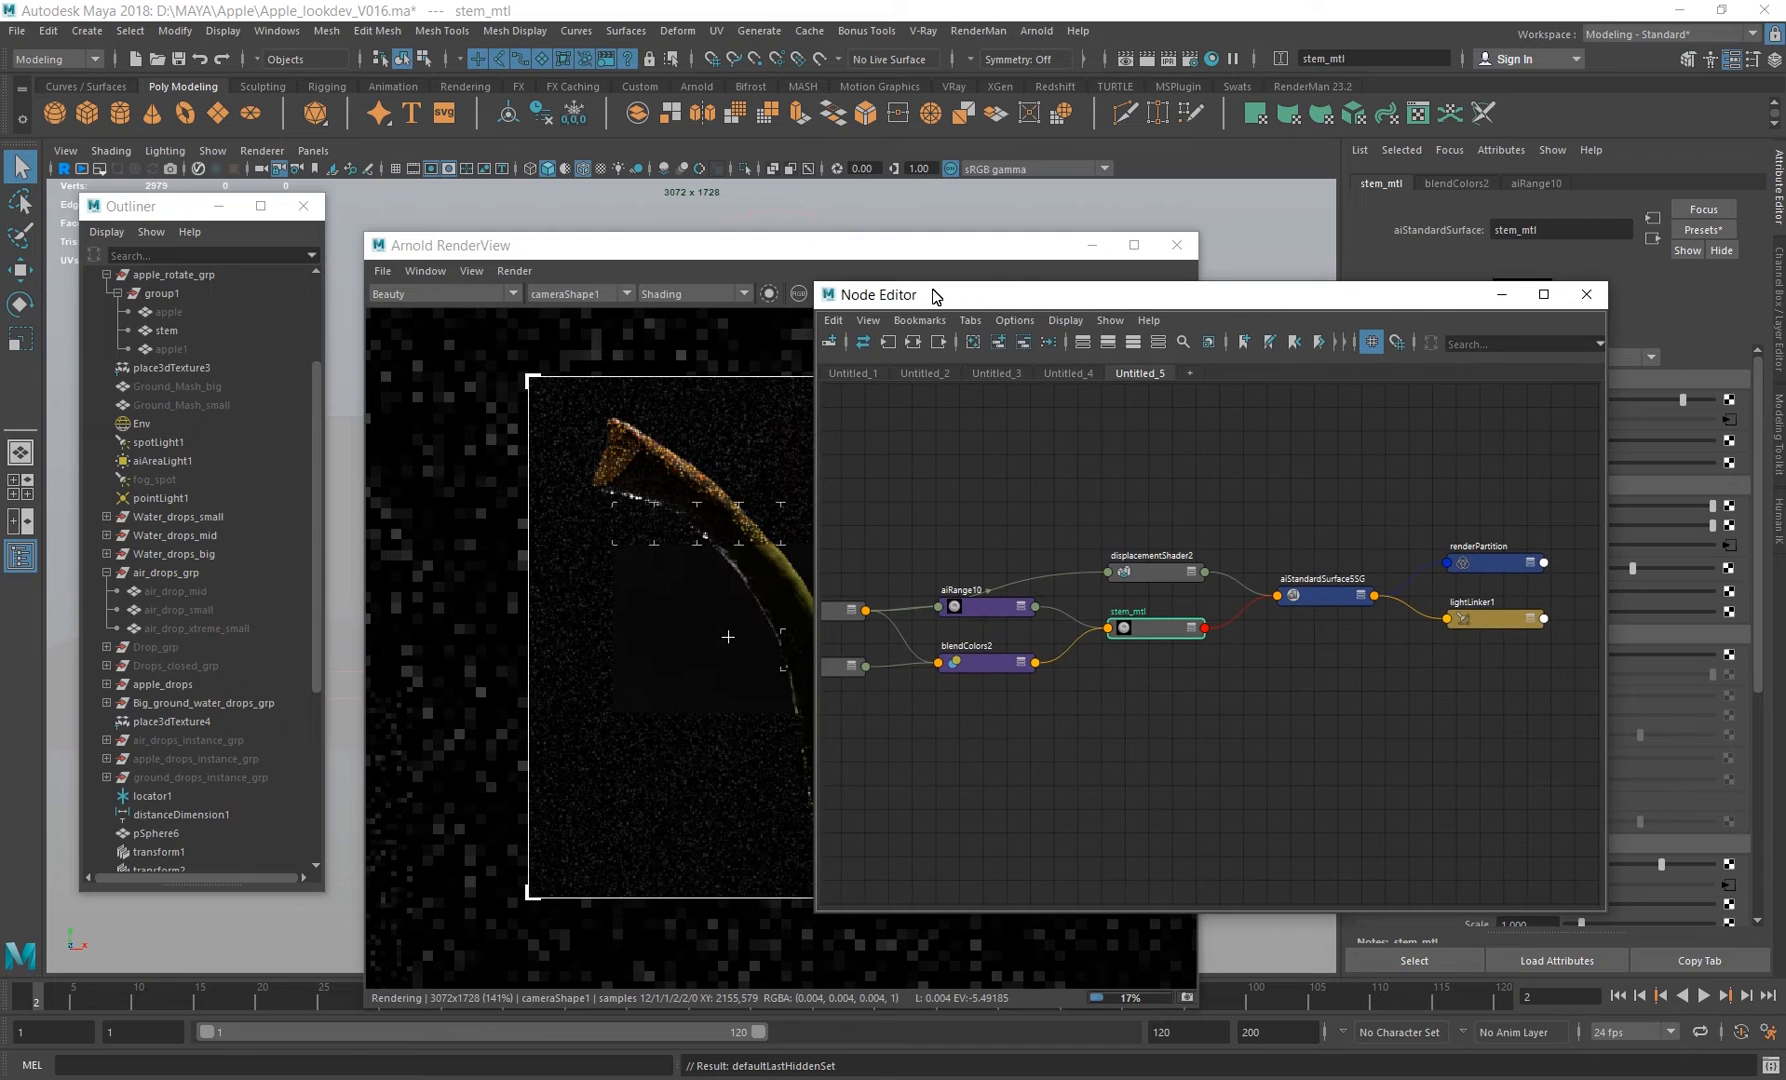
{"action": "left_click_drag", "start_coordinate": [885, 252], "coordinate": [564, 175]}
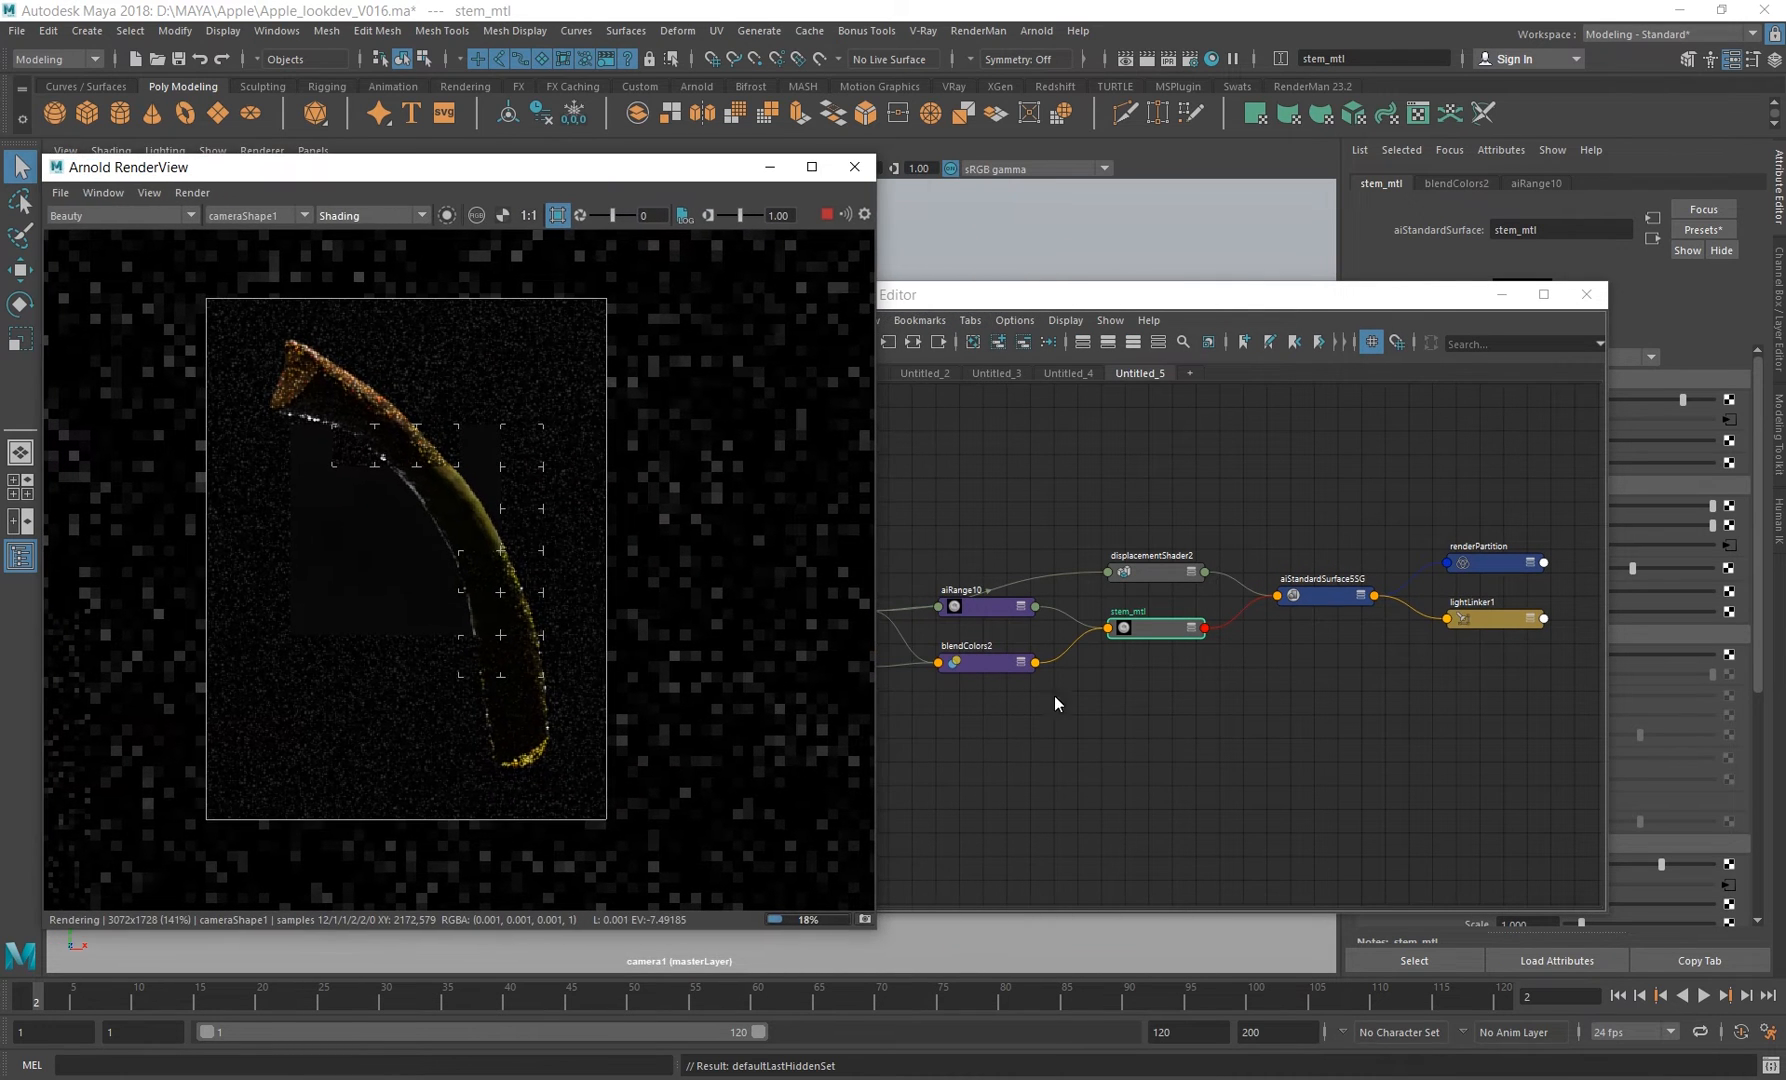
{"action": "middle_click_drag", "start_coordinate": [1055, 697], "coordinate": [1321, 699]}
{"action": "left_click", "coordinate": [1081, 578]}
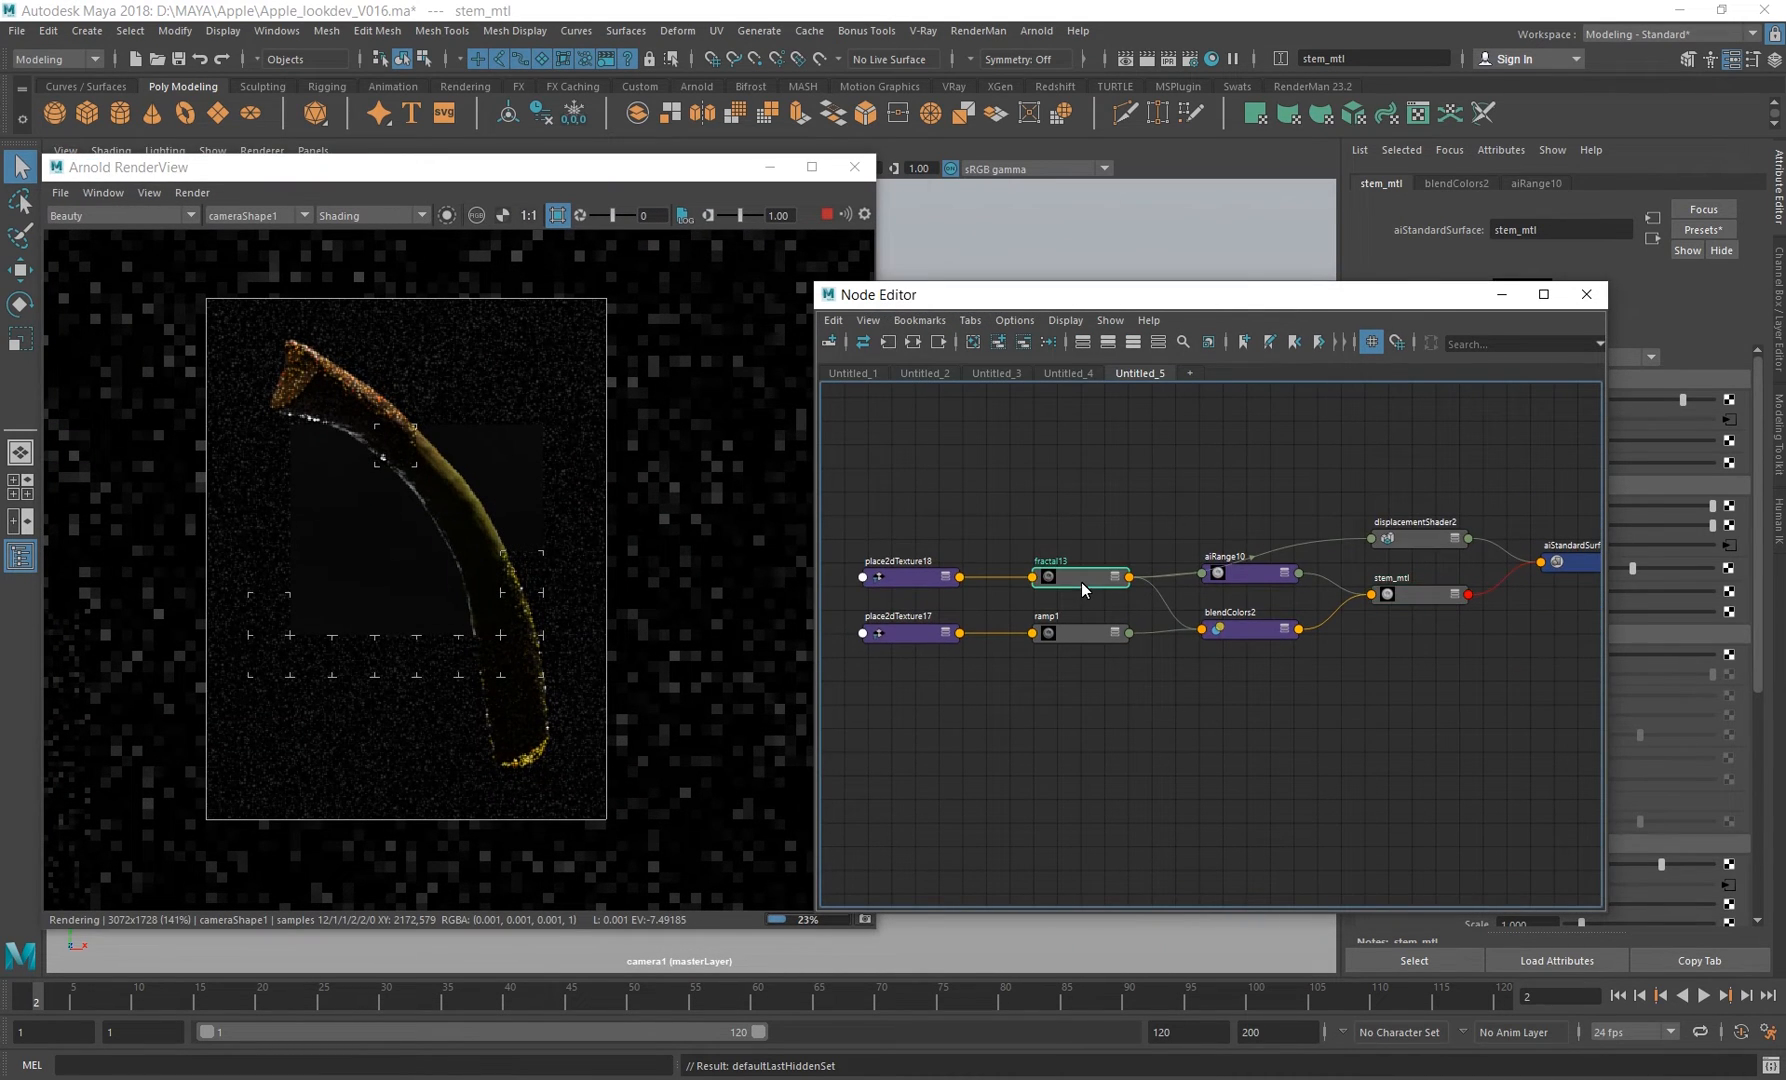
{"action": "left_click_drag", "start_coordinate": [1184, 297], "coordinate": [1104, 312]}
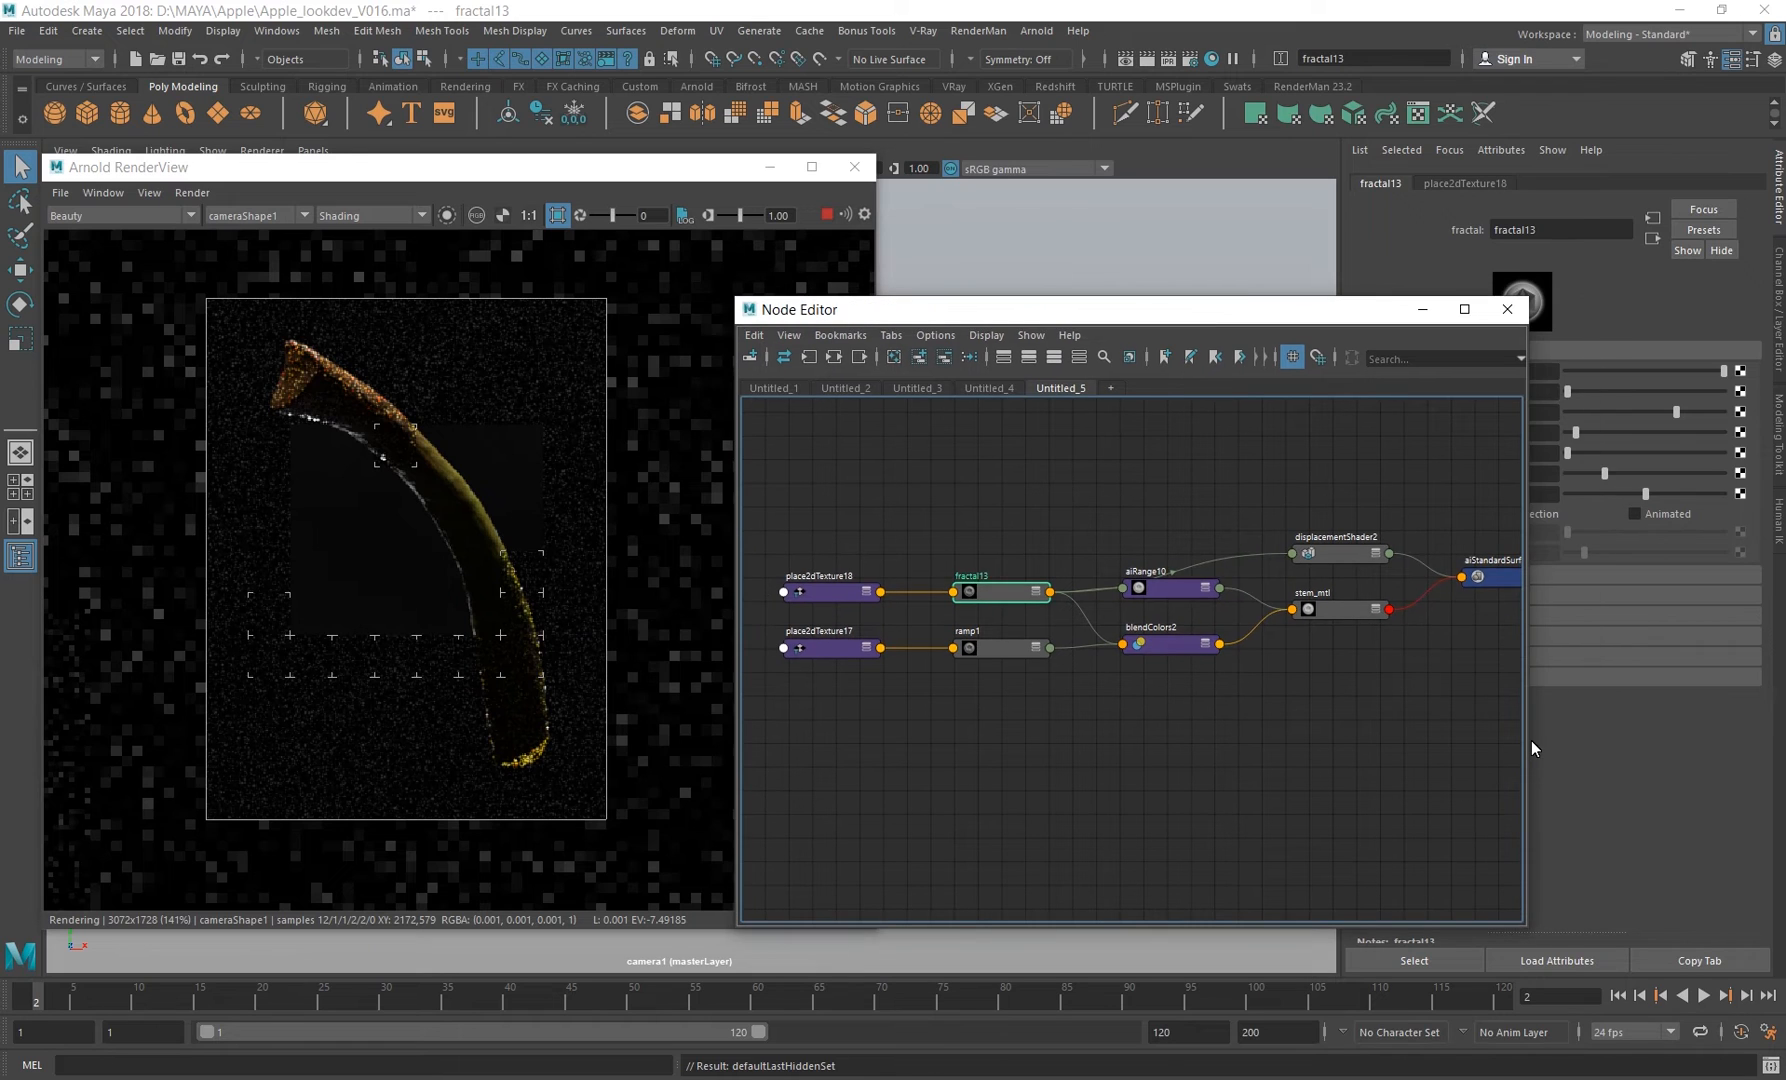
{"action": "left_click_drag", "start_coordinate": [1529, 745], "coordinate": [1312, 745]}
Inspect the colours and blender input of blendColors2, and the colour ramp of ramp1 feeding it.
{"action": "middle_click_drag", "start_coordinate": [1137, 745], "coordinate": [993, 726]}
{"action": "left_click", "coordinate": [998, 631]}
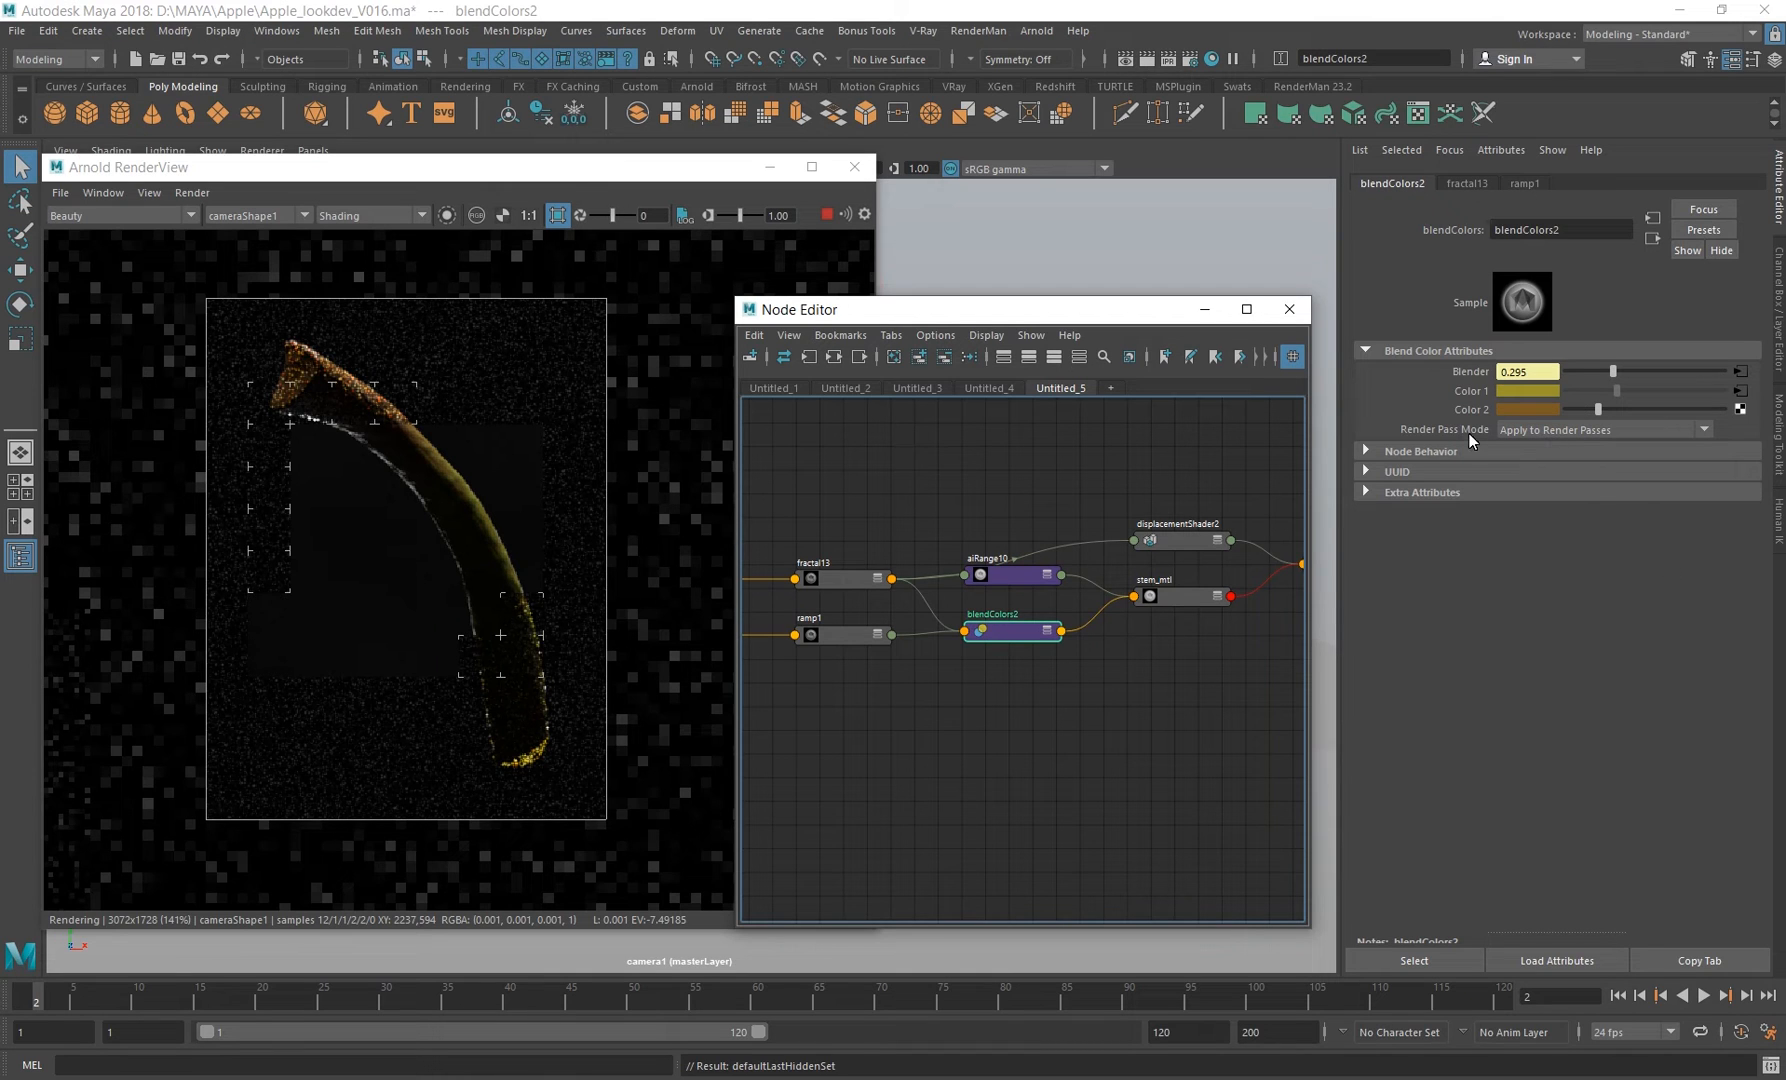
{"action": "middle_click_drag", "start_coordinate": [1075, 719], "coordinate": [1099, 712], "text": "alt"}
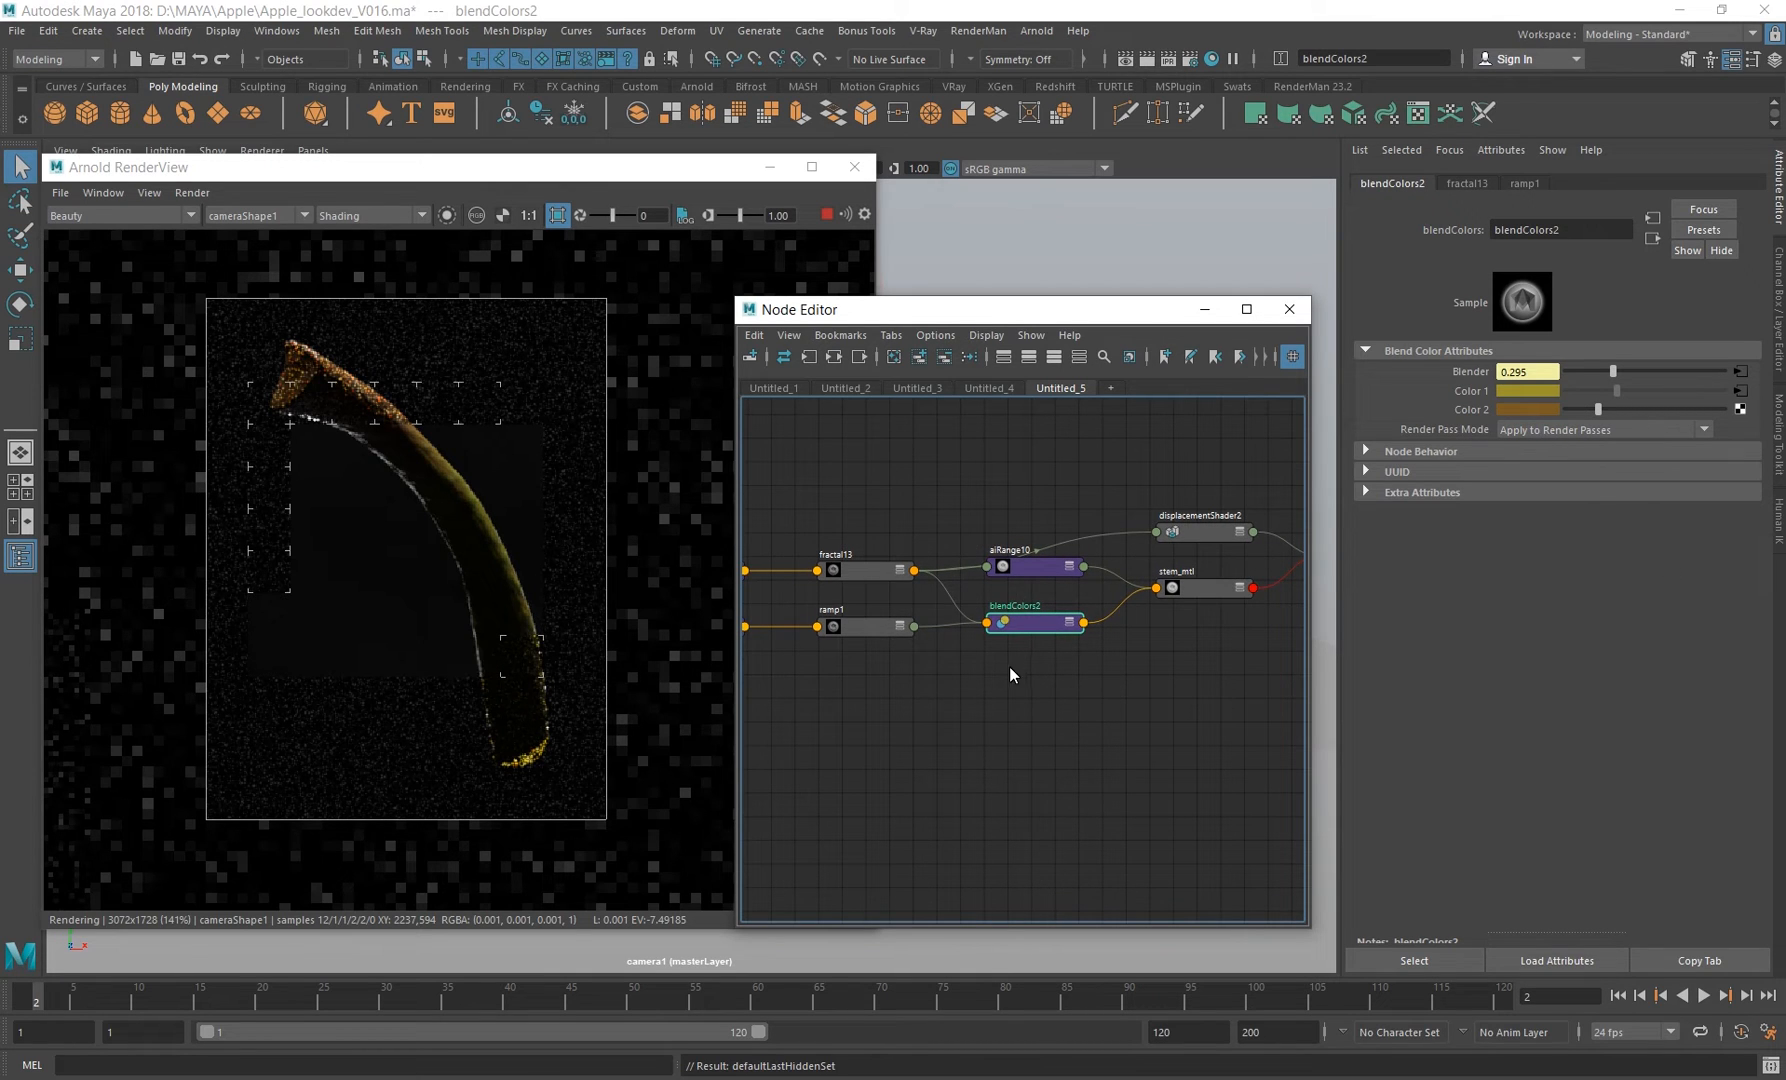
{"action": "middle_click_drag", "start_coordinate": [989, 684], "coordinate": [1052, 689], "text": "alt"}
{"action": "left_click", "coordinate": [945, 637]}
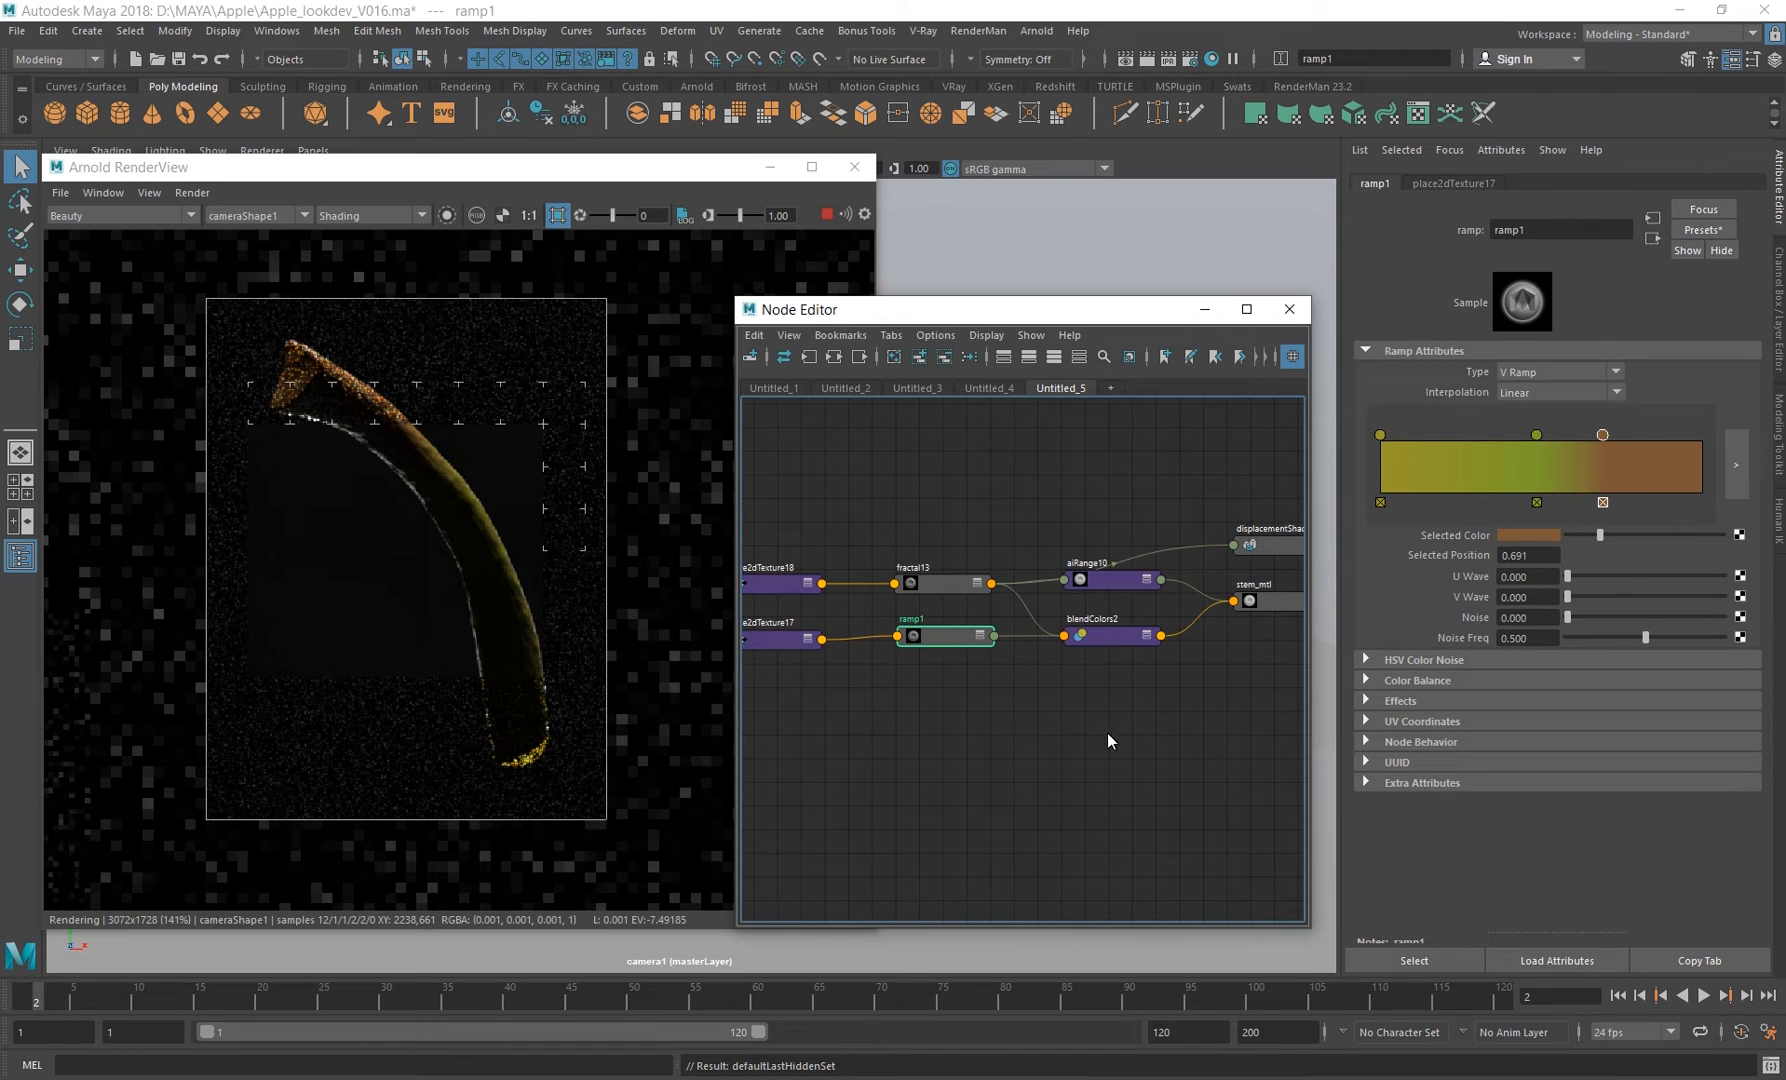
Isolate the selected shading node in the stem render and compare the outputs of ramp1 and blendColors2.
{"action": "left_click", "coordinate": [447, 215]}
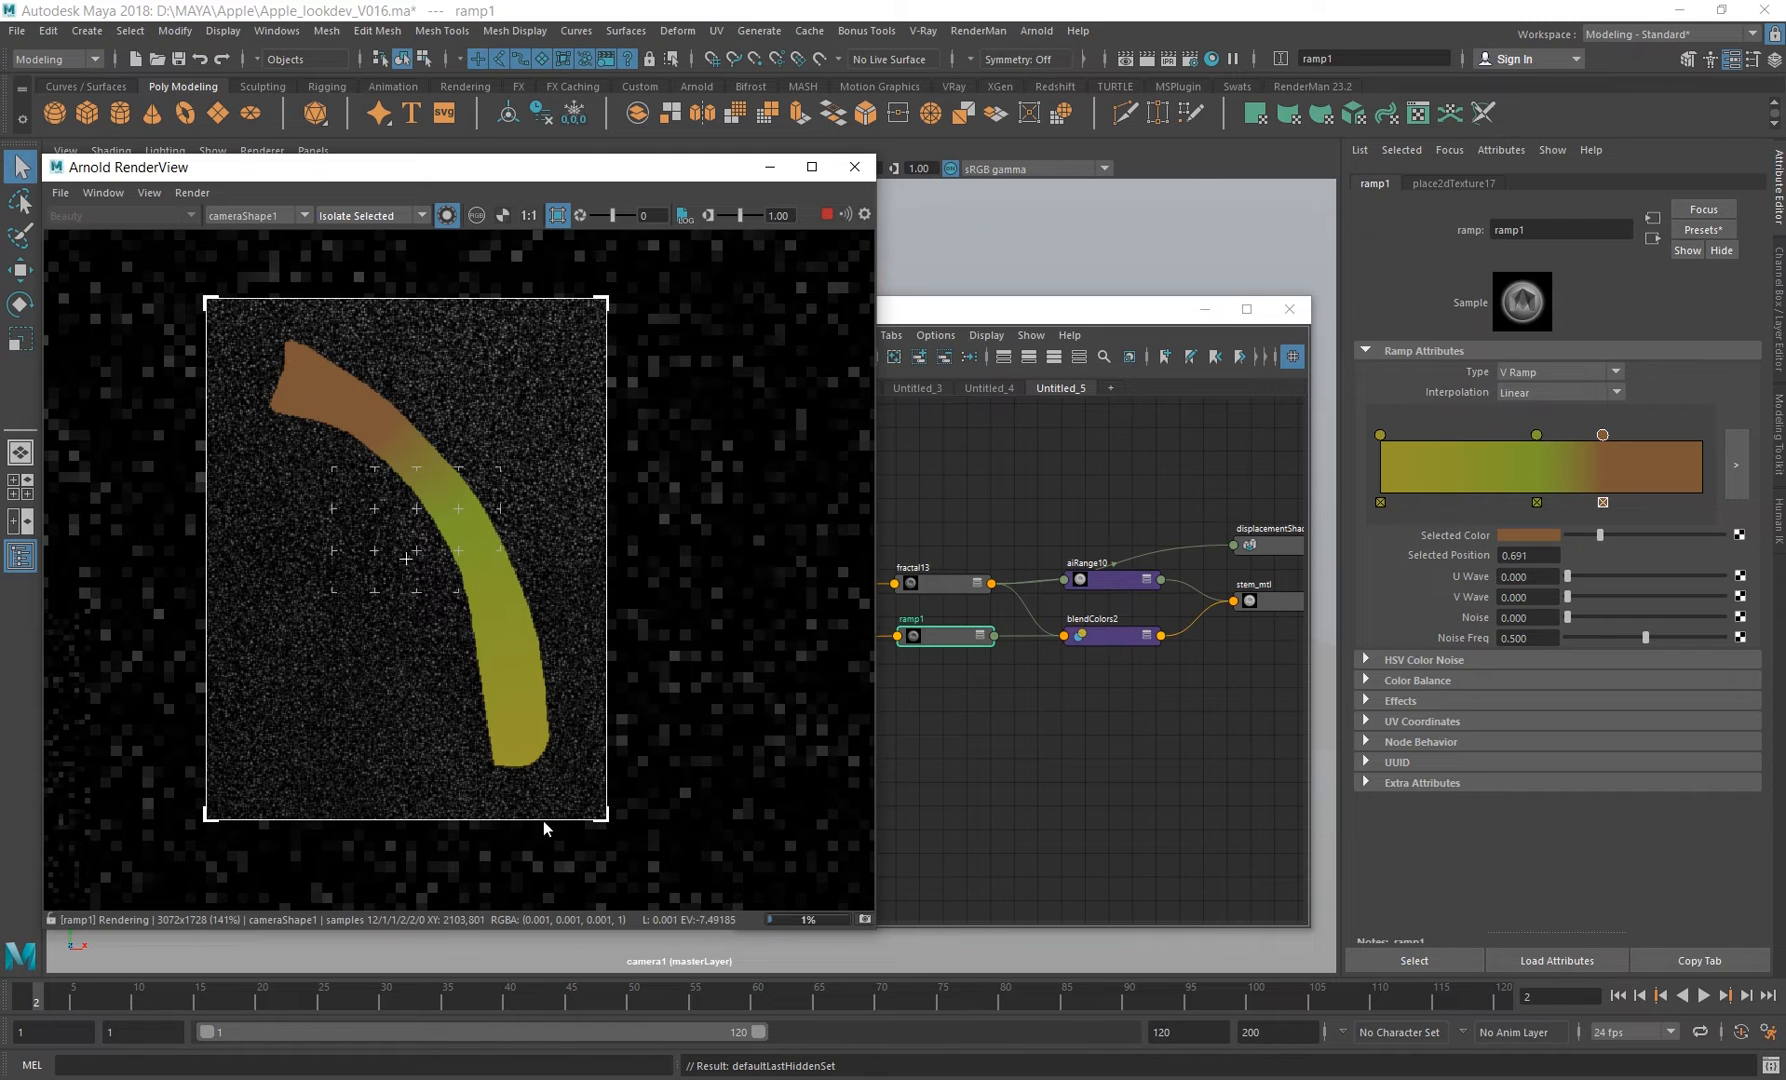
{"action": "middle_click_drag", "start_coordinate": [1077, 737], "coordinate": [1087, 724], "text": "alt"}
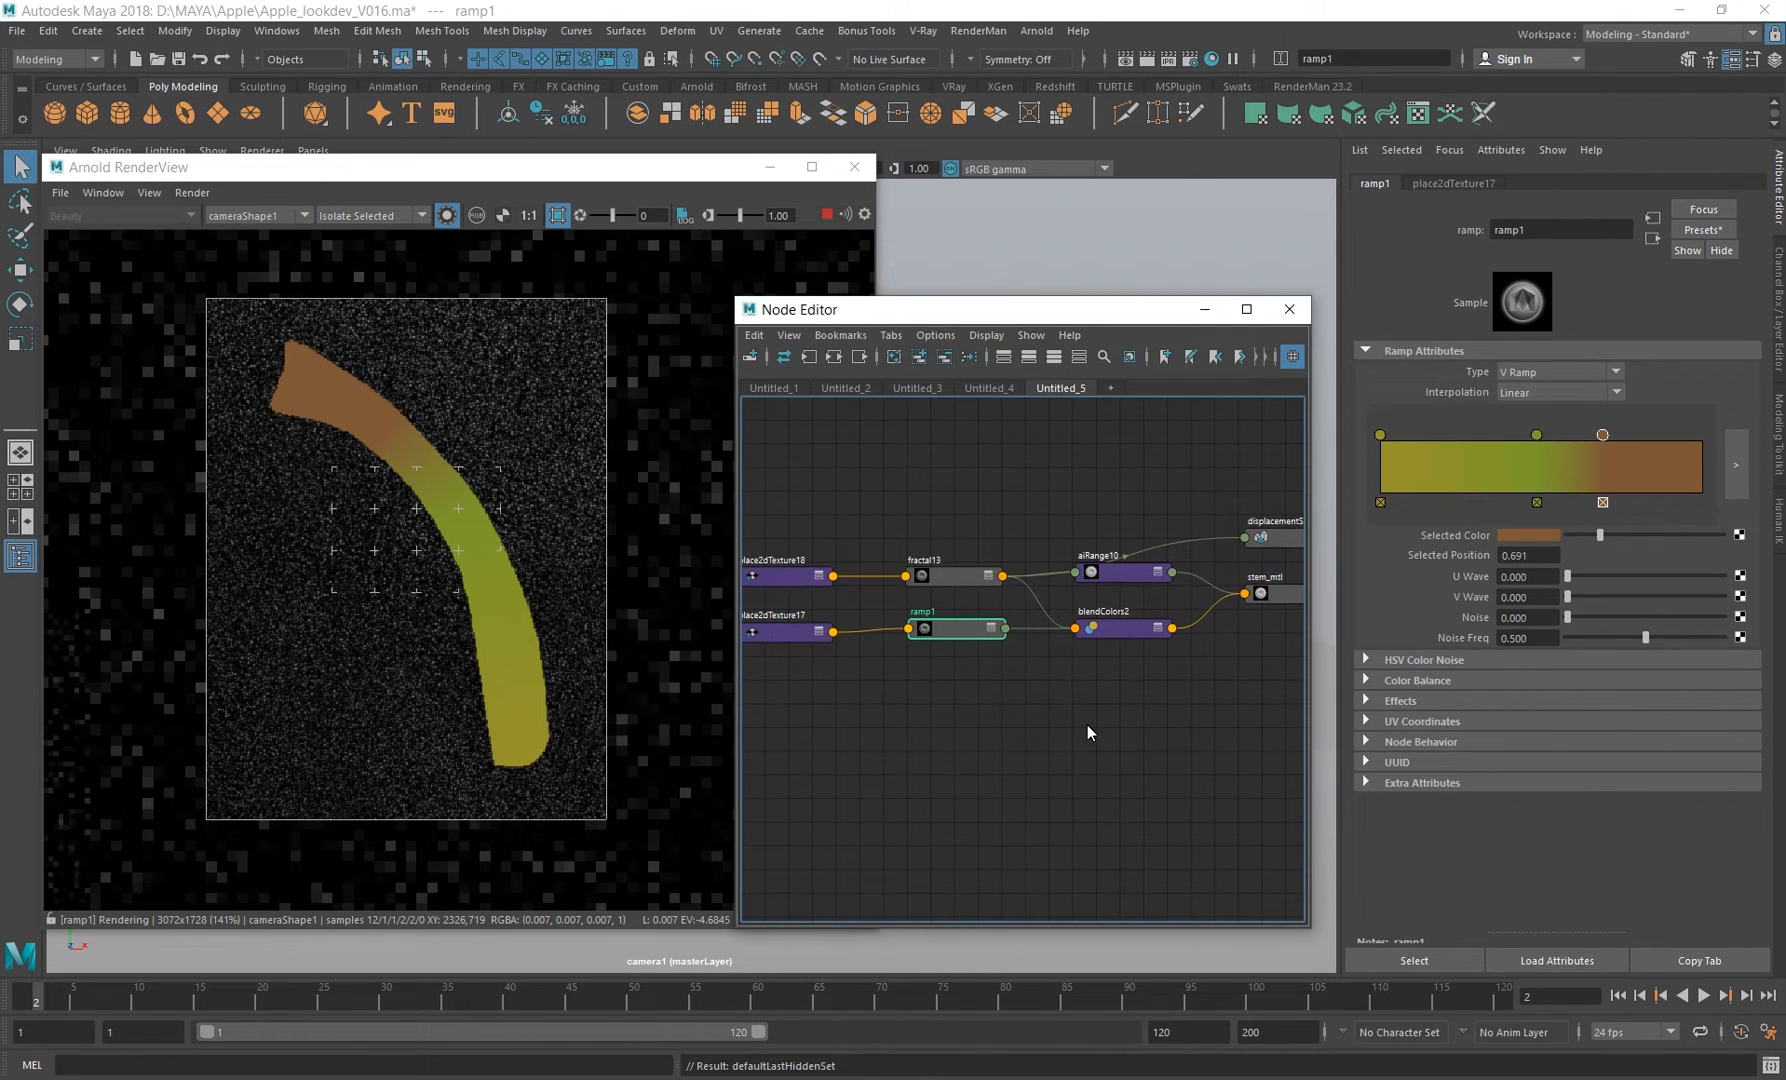
{"action": "left_click", "coordinate": [1106, 628]}
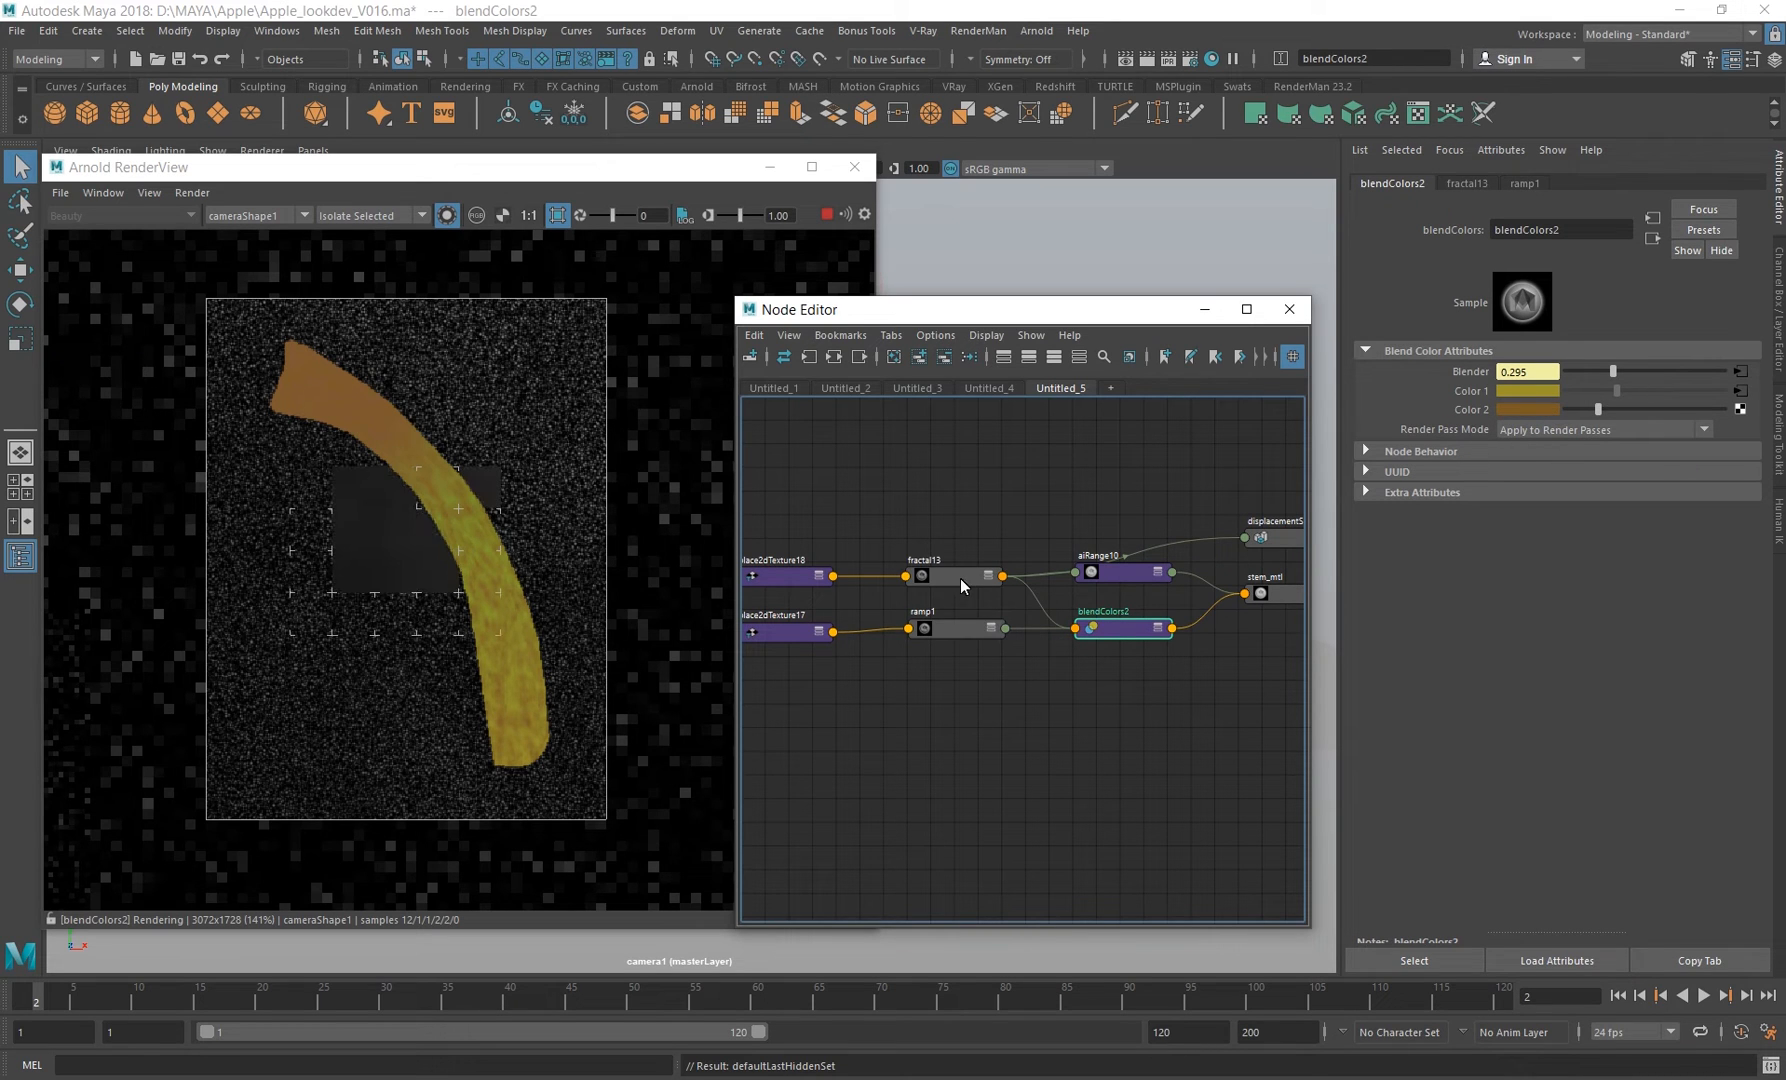
{"action": "left_click", "coordinate": [956, 630]}
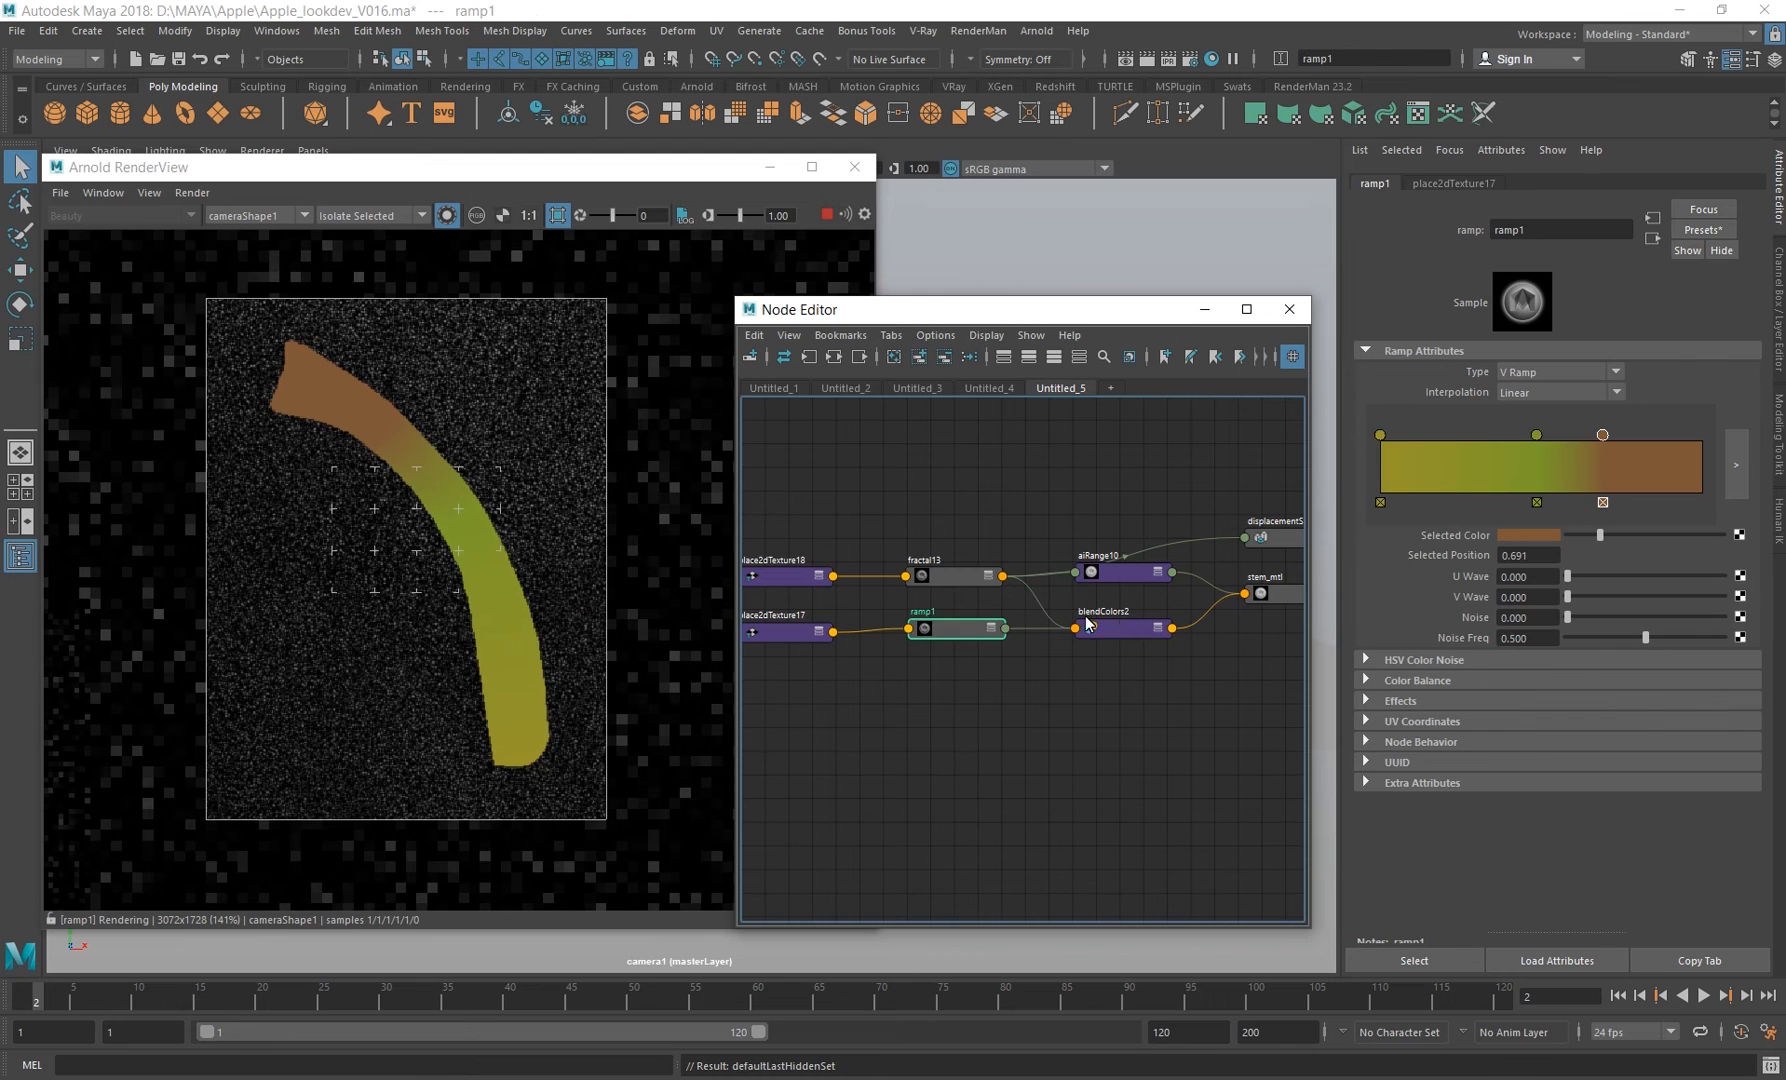
{"action": "left_click", "coordinate": [1116, 633]}
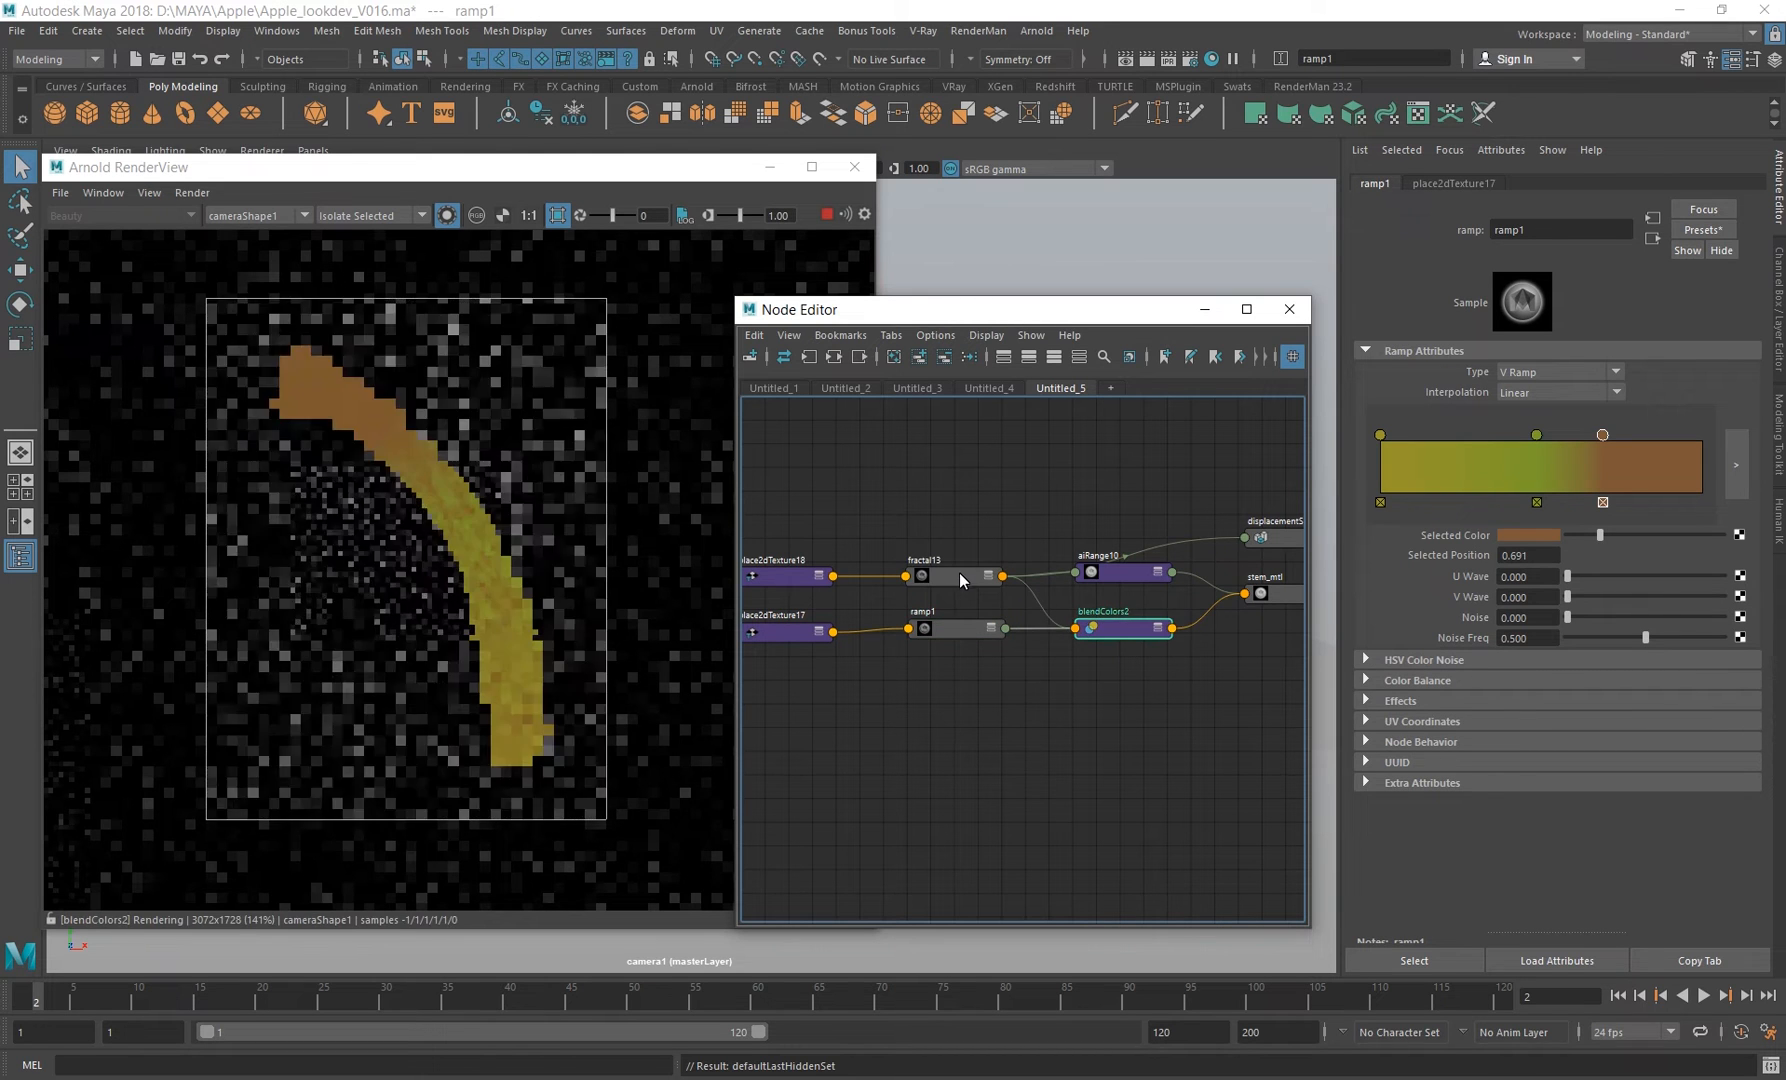
View the isolated output of fractal13 and examine the Repeat UV of place2dTexture18 and the fractal's Ratio and Level Max.
{"action": "left_click", "coordinate": [959, 574]}
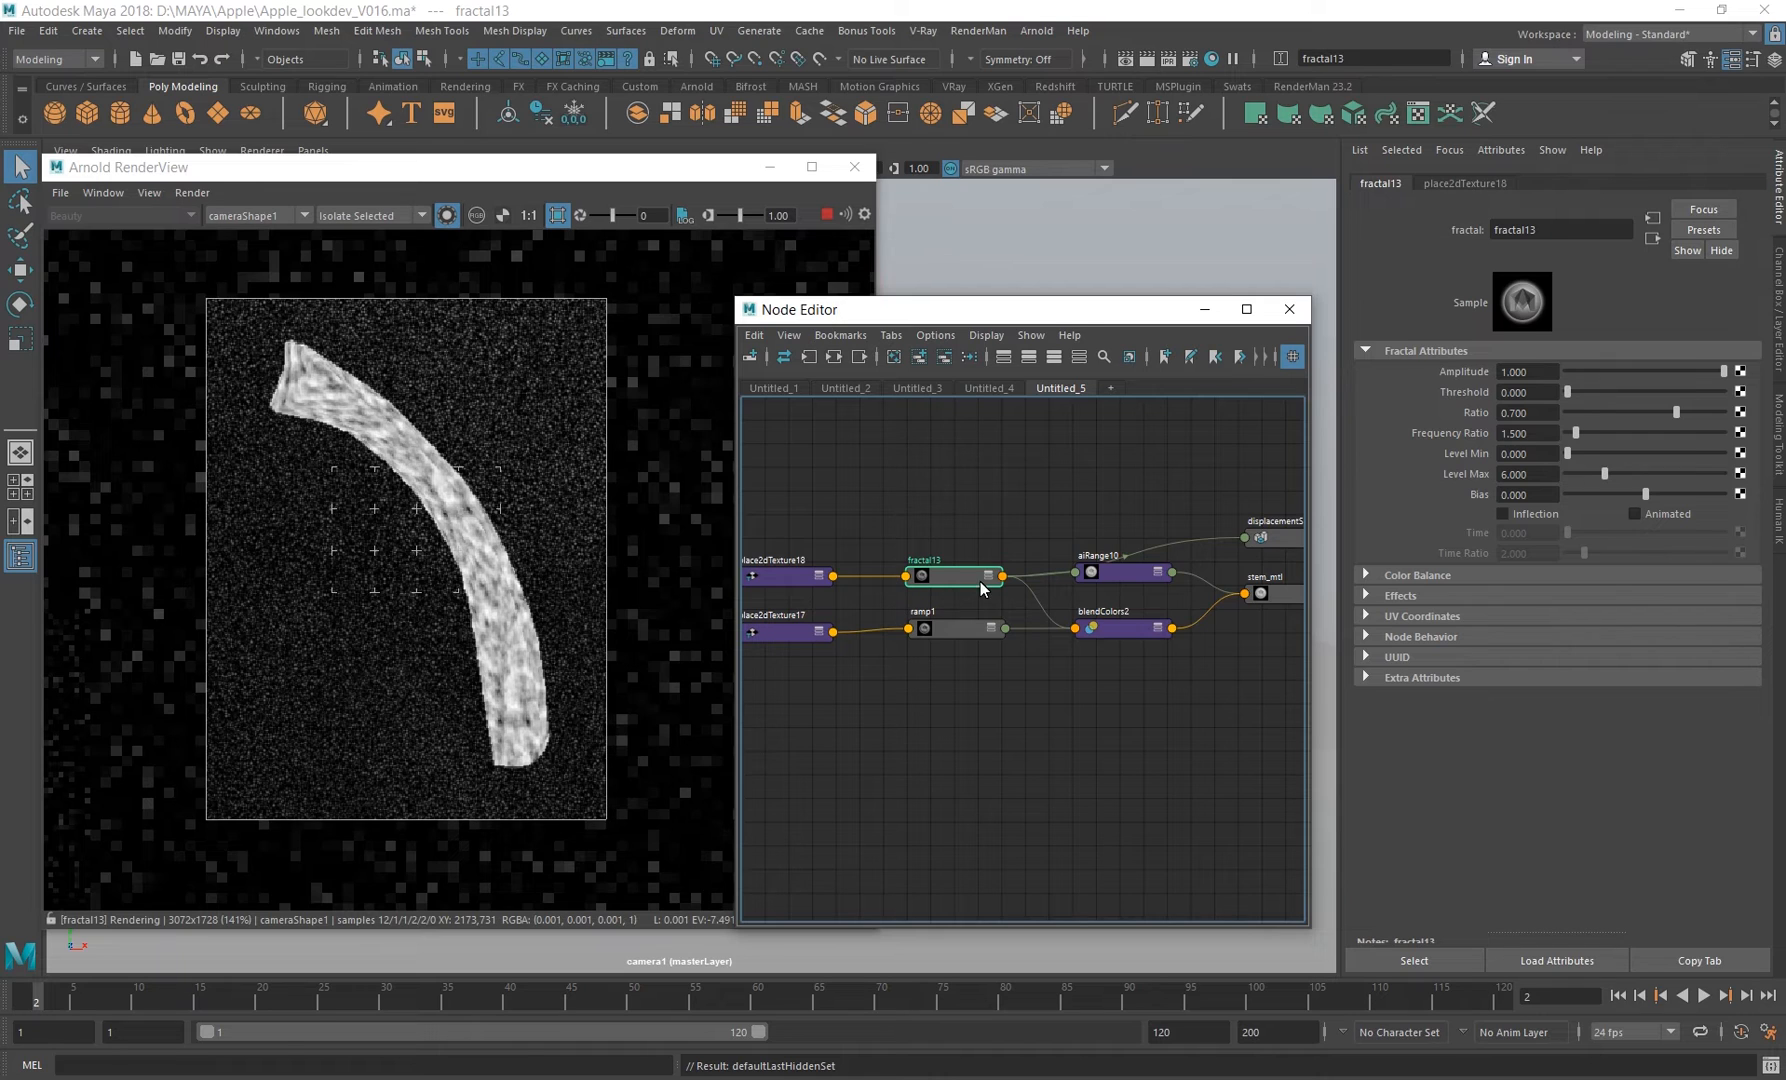
{"action": "left_click", "coordinate": [1470, 182]}
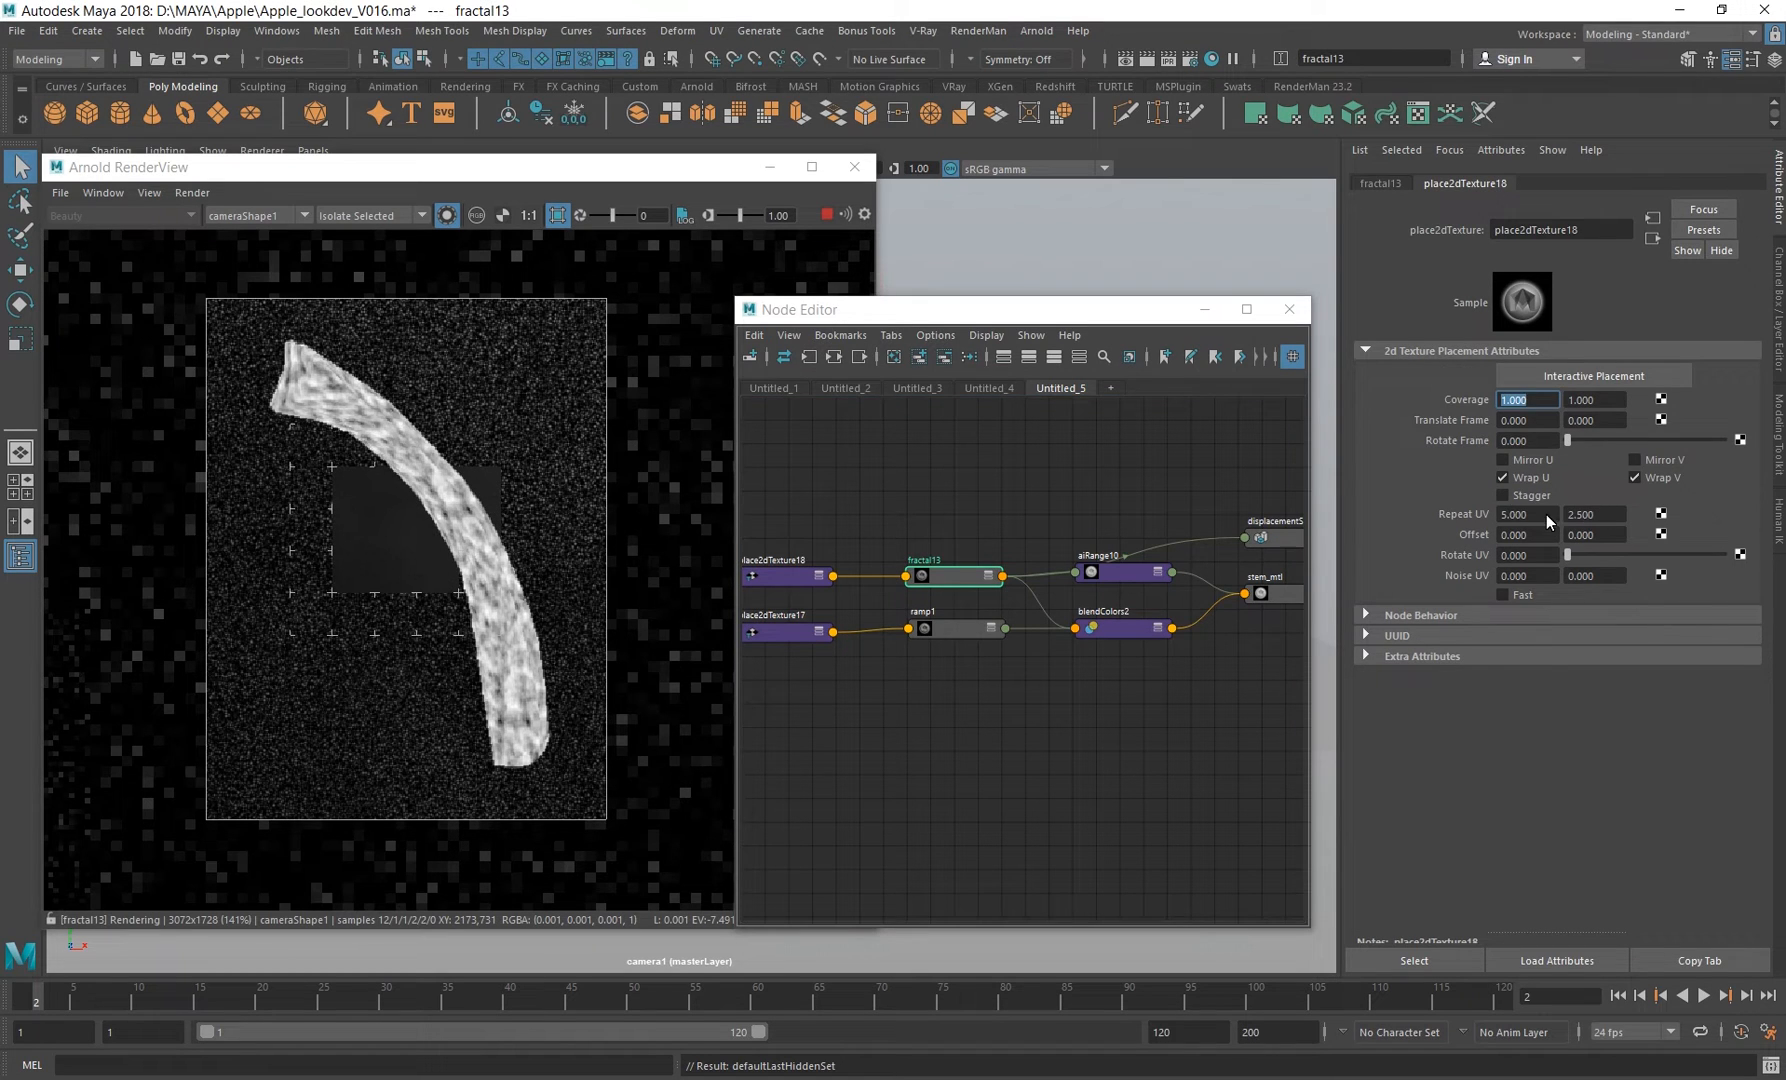
{"action": "left_click", "coordinate": [1546, 513]}
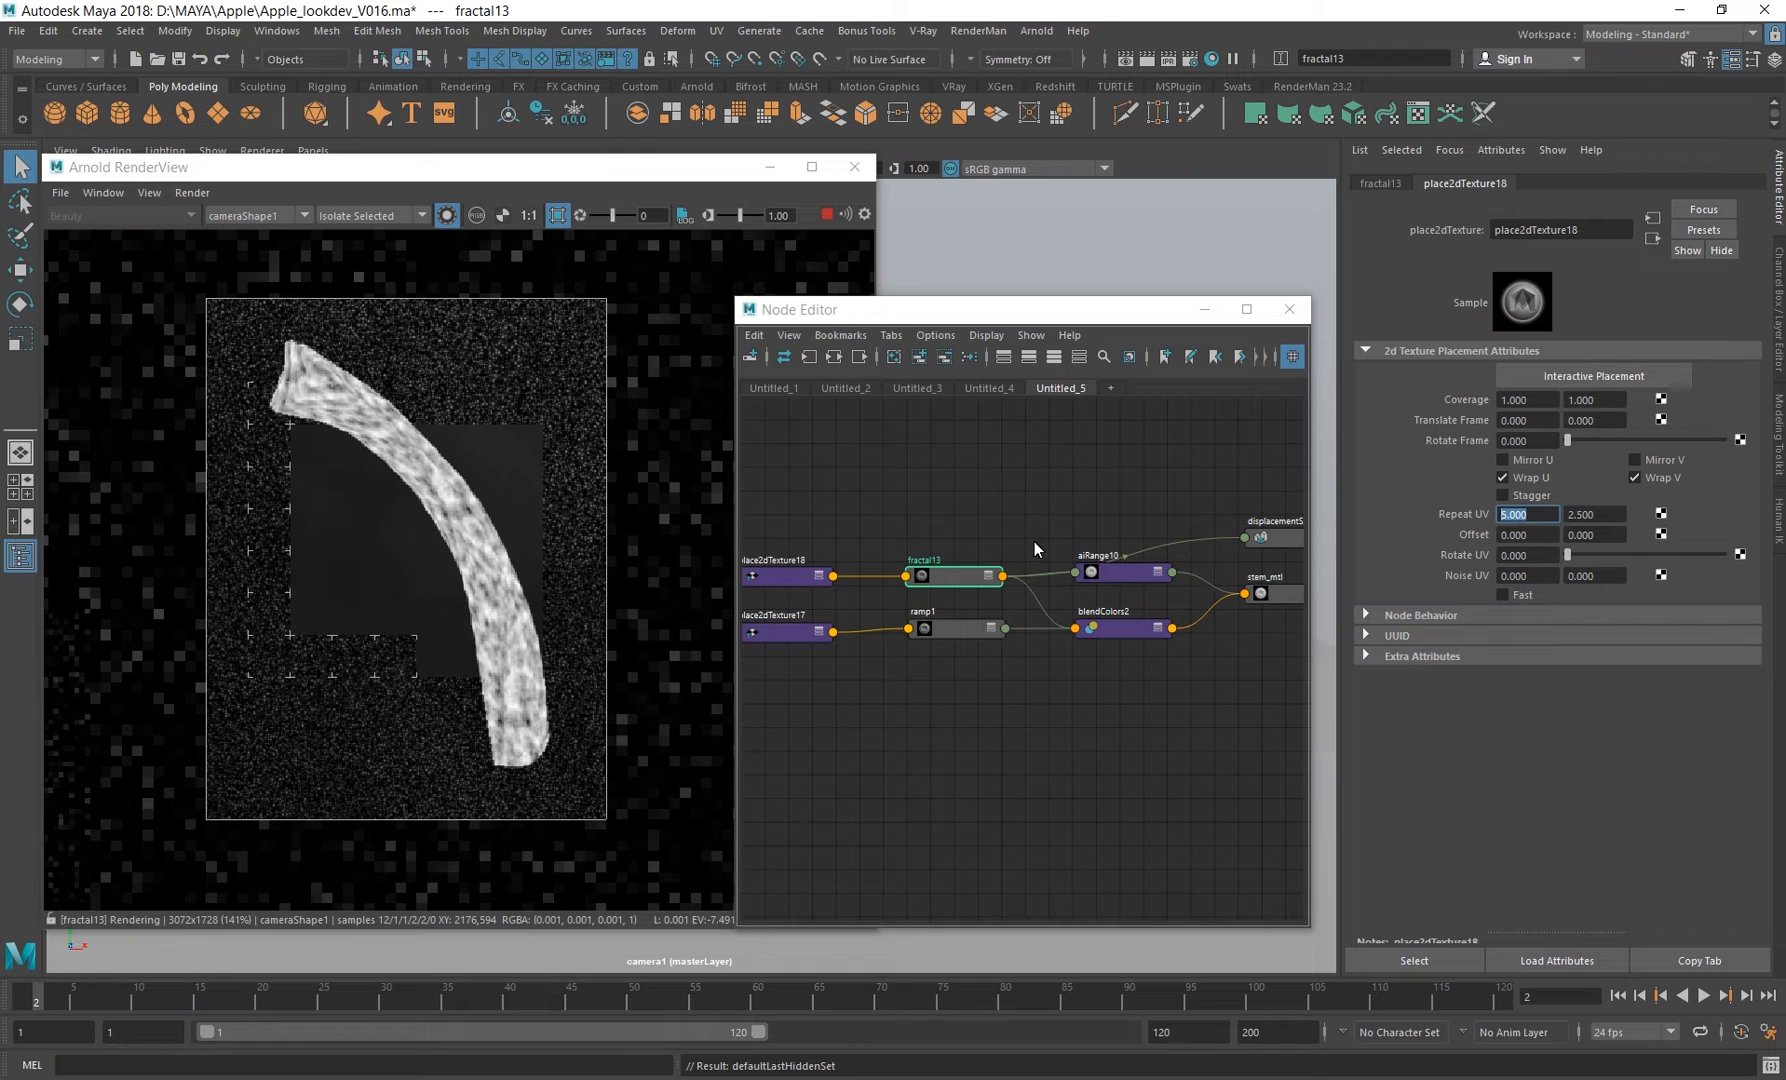
{"action": "left_click", "coordinate": [1381, 184]}
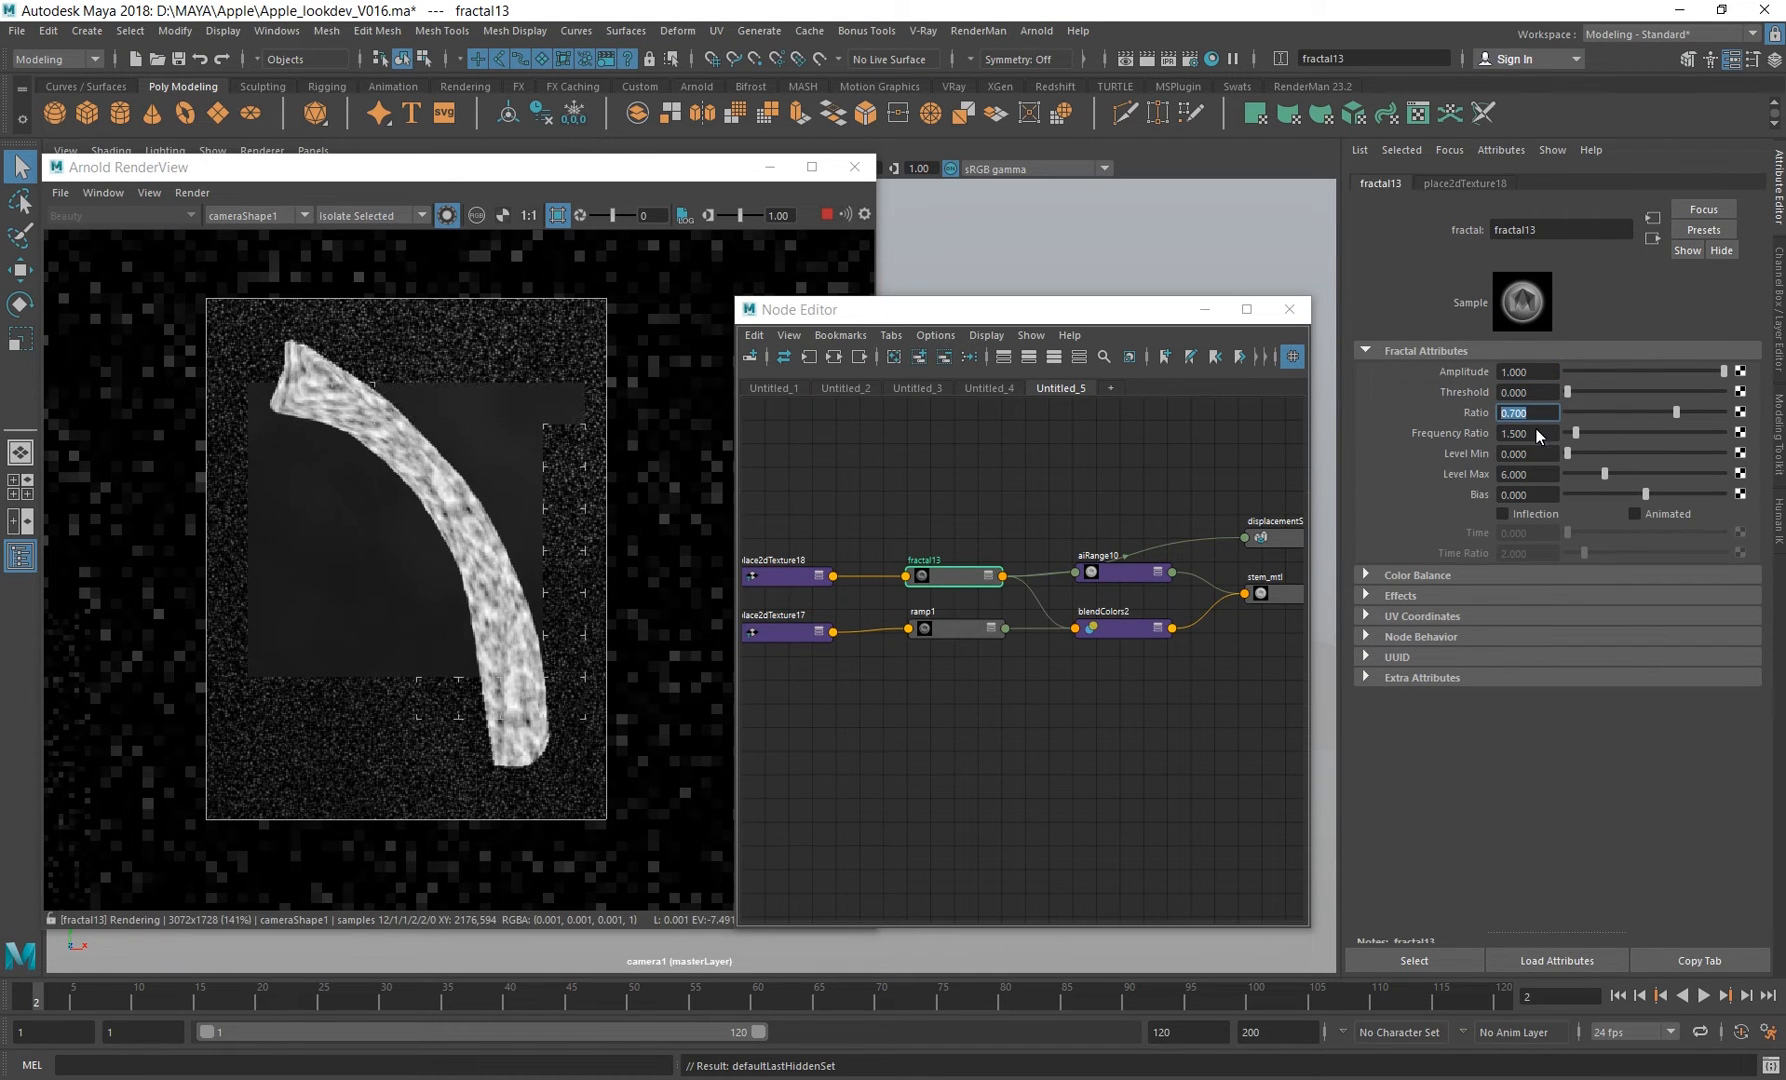
{"action": "left_click", "coordinate": [1510, 476]}
{"action": "key", "text": "Return"}
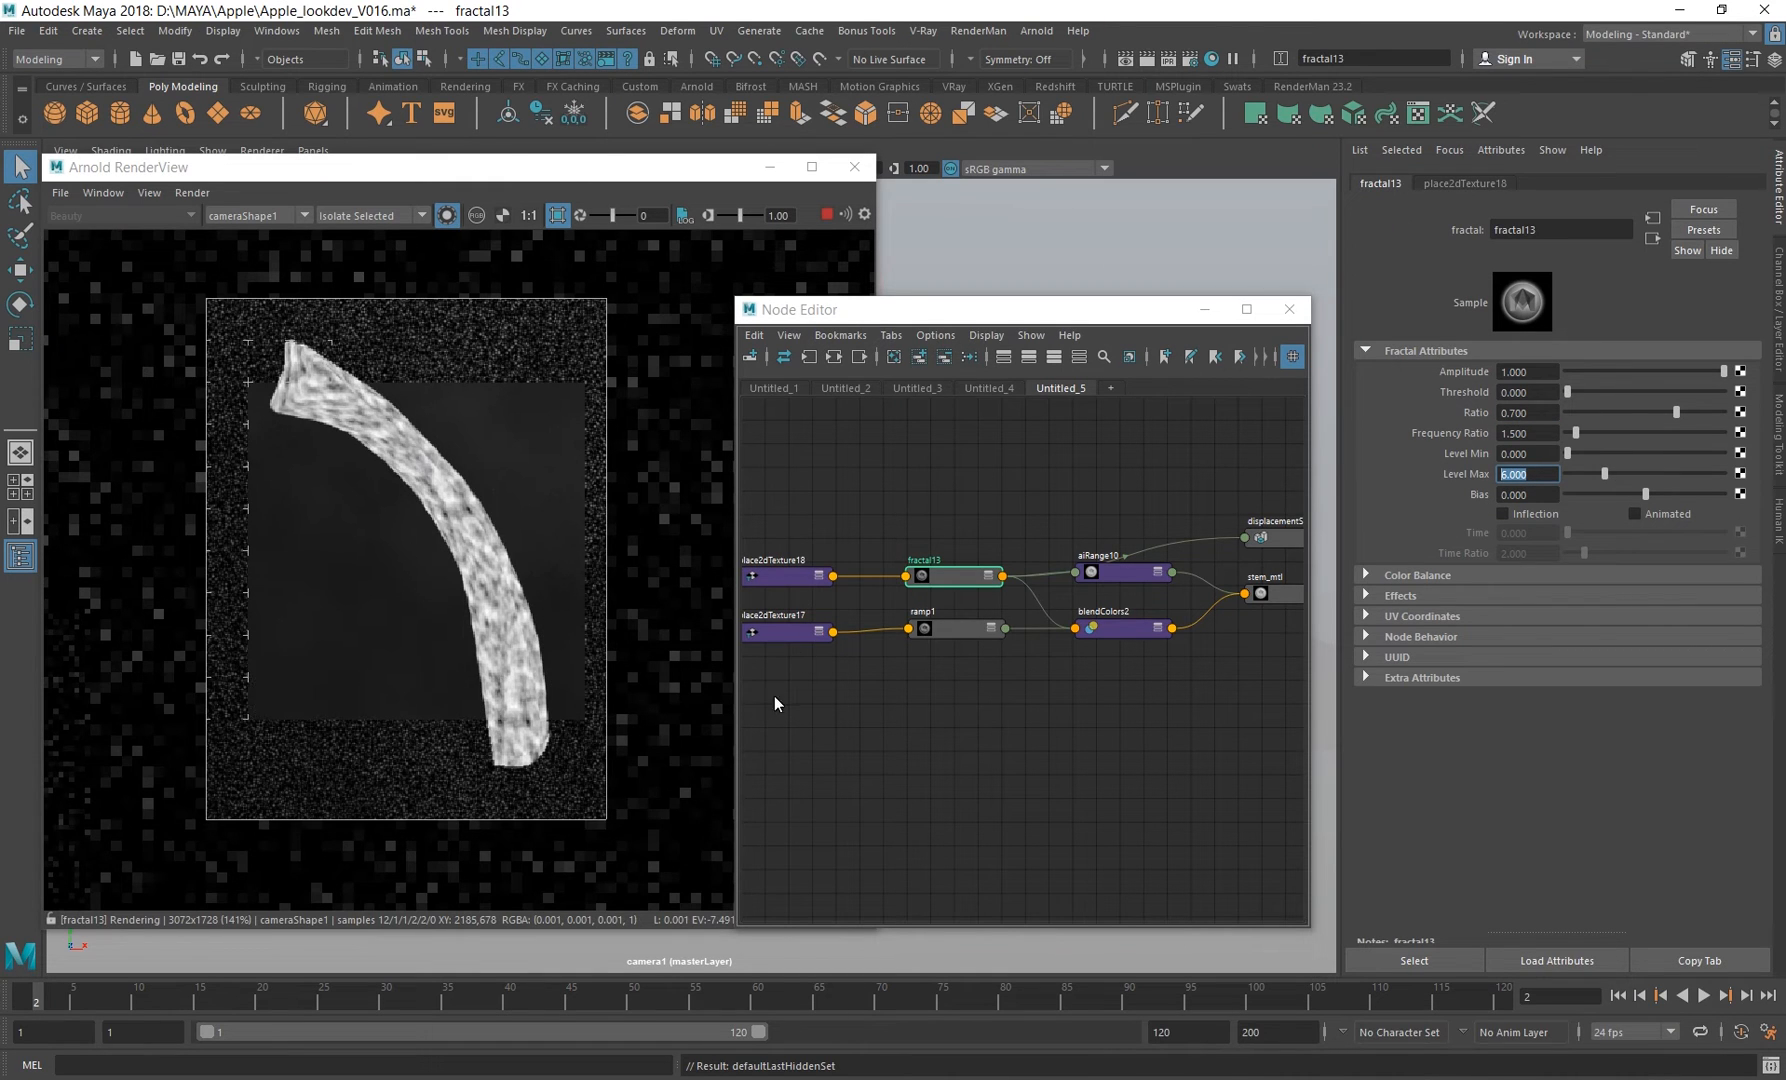
View the isolated blendColors2 result on the stem and return to the full shaded render for comparison.
{"action": "middle_click_drag", "start_coordinate": [984, 703], "coordinate": [891, 687], "text": "alt"}
{"action": "left_click", "coordinate": [1000, 613]}
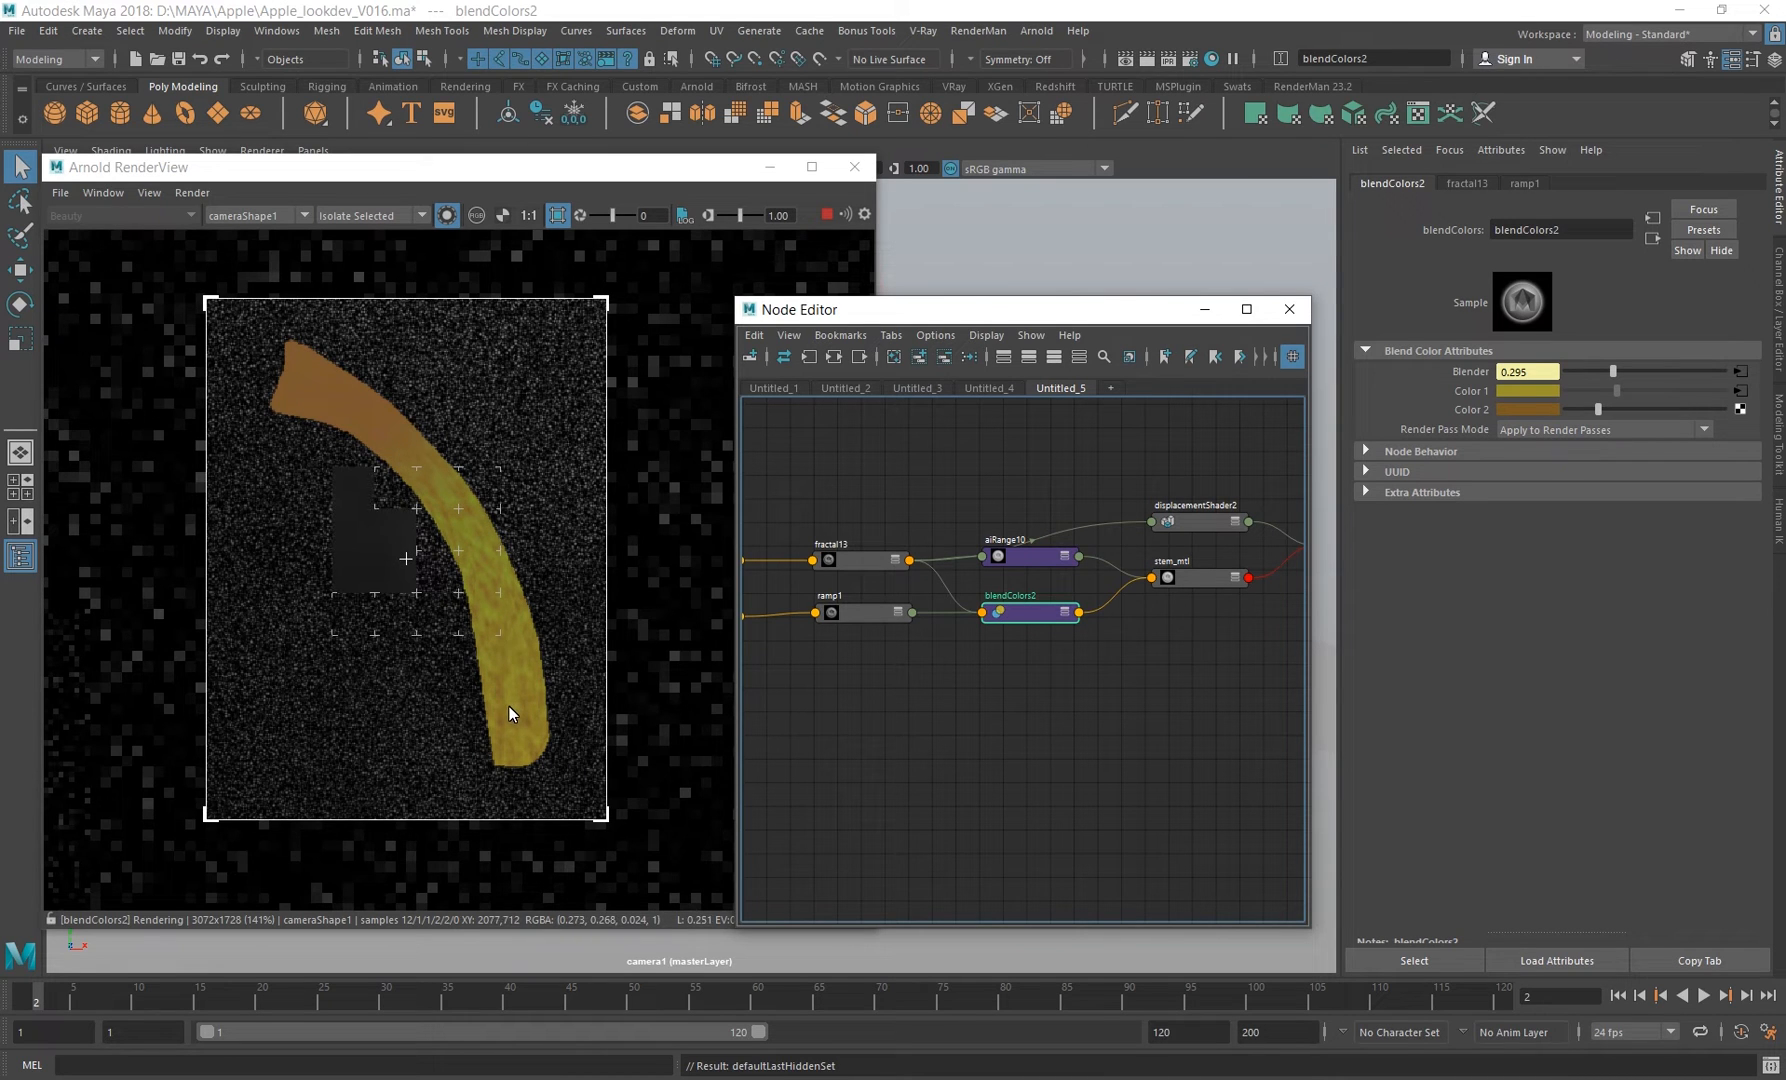
{"action": "middle_click_drag", "start_coordinate": [1068, 674], "coordinate": [1010, 700], "text": "alt"}
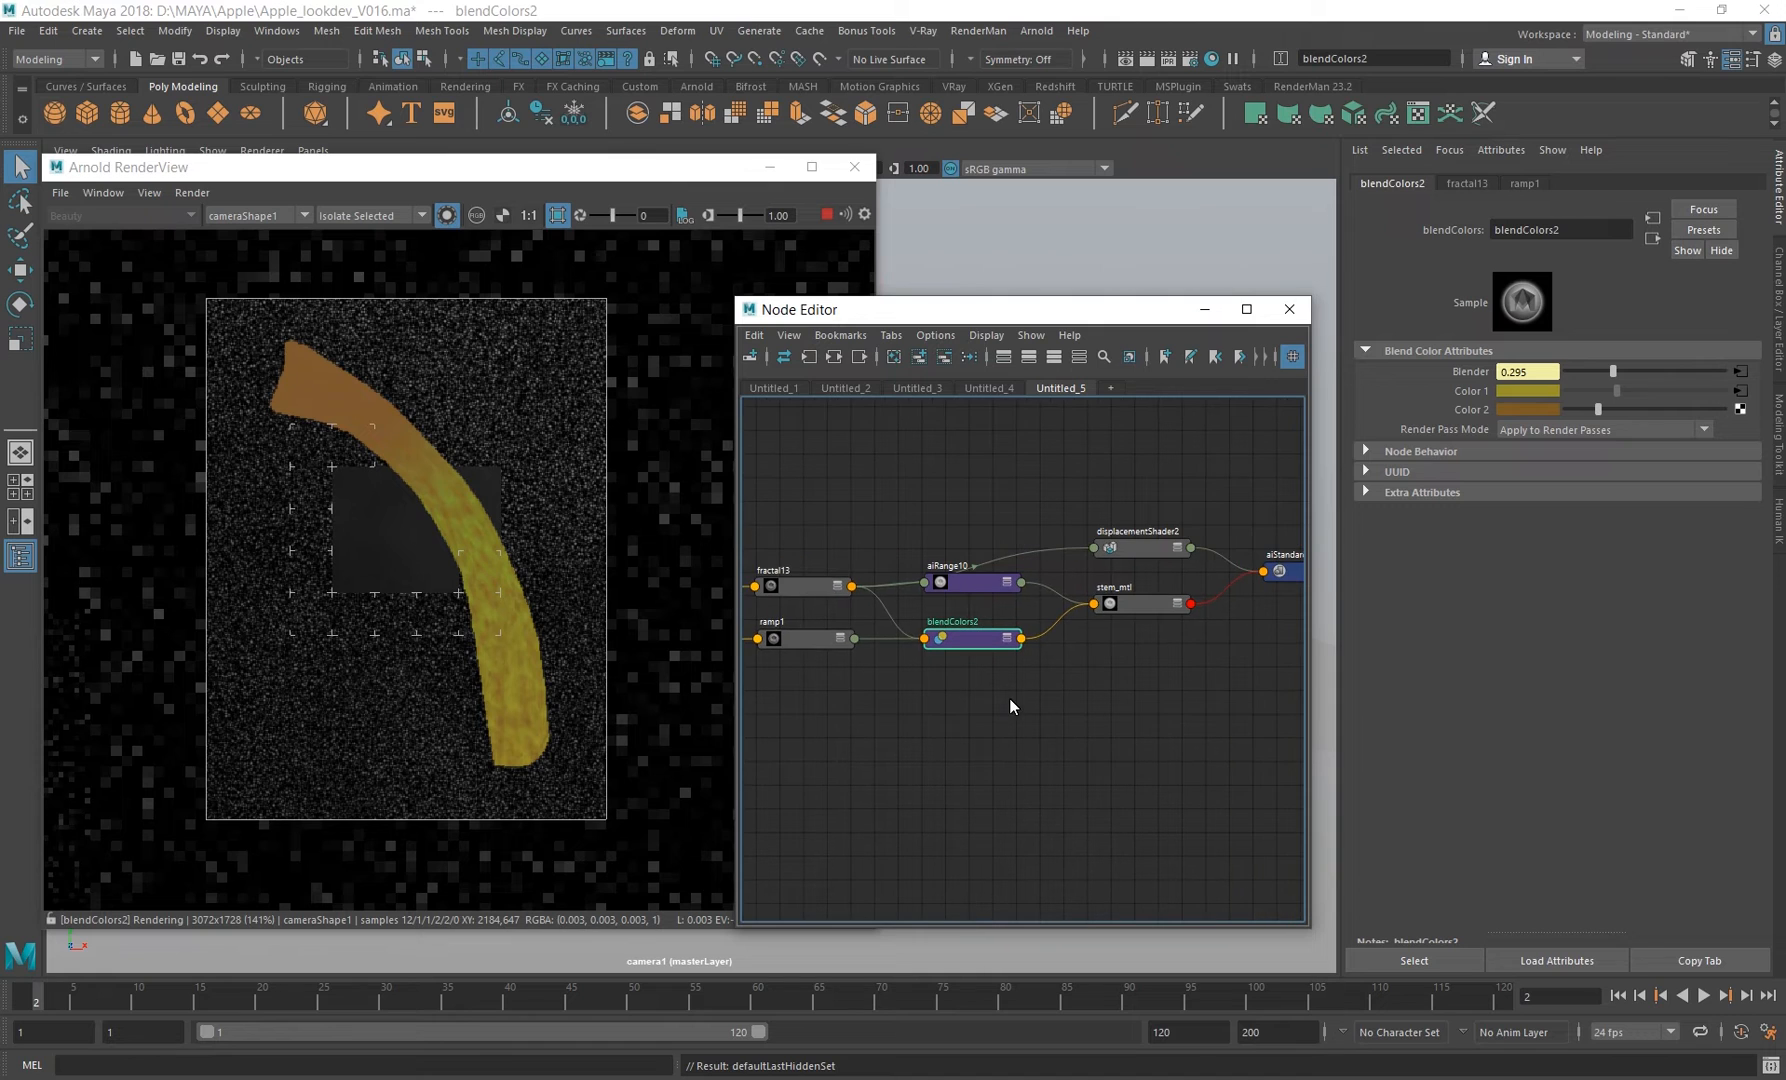
{"action": "left_click", "coordinate": [447, 215]}
{"action": "mouse_move", "coordinate": [506, 490]}
{"action": "right_mouse_down", "text": "alt"}
{"action": "mouse_move", "coordinate": [440, 482]}
{"action": "mouse_move", "coordinate": [333, 392]}
{"action": "right_mouse_up", "text": "alt"}
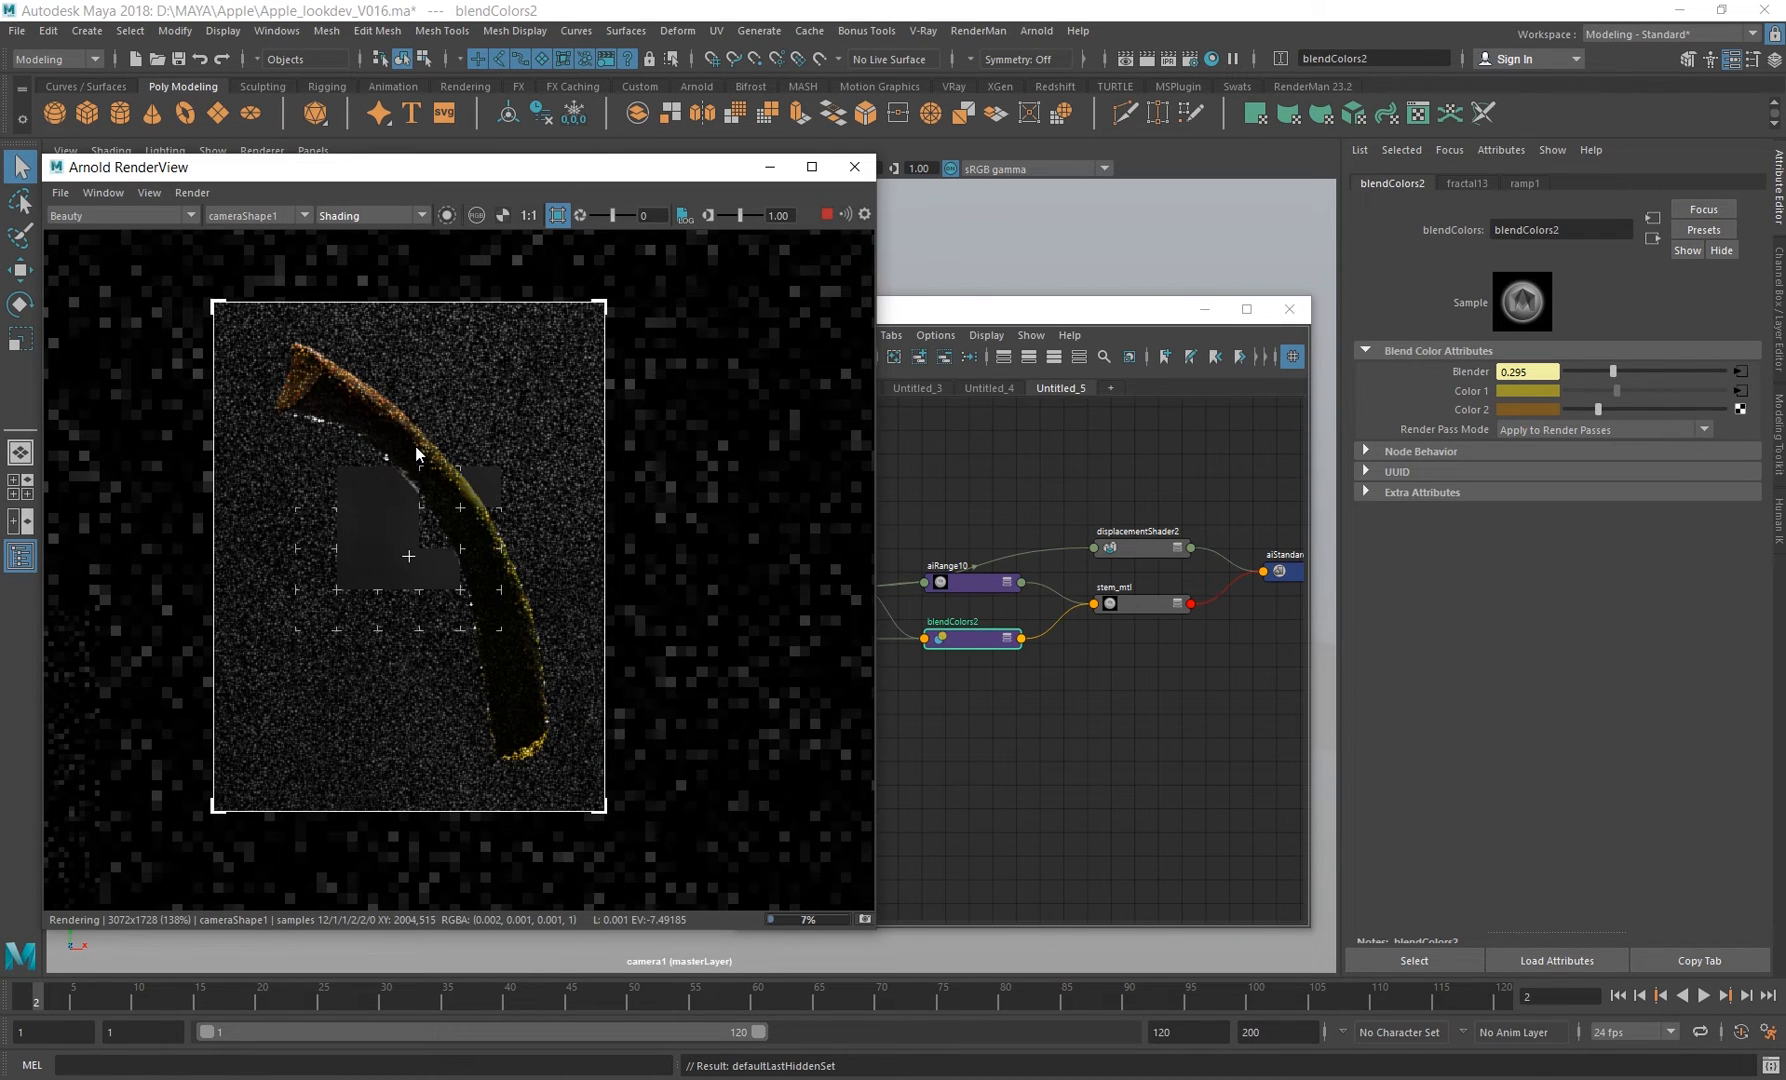
{"action": "scroll", "coordinate": [425, 562], "scroll_direction": "down", "scroll_amount": 1}
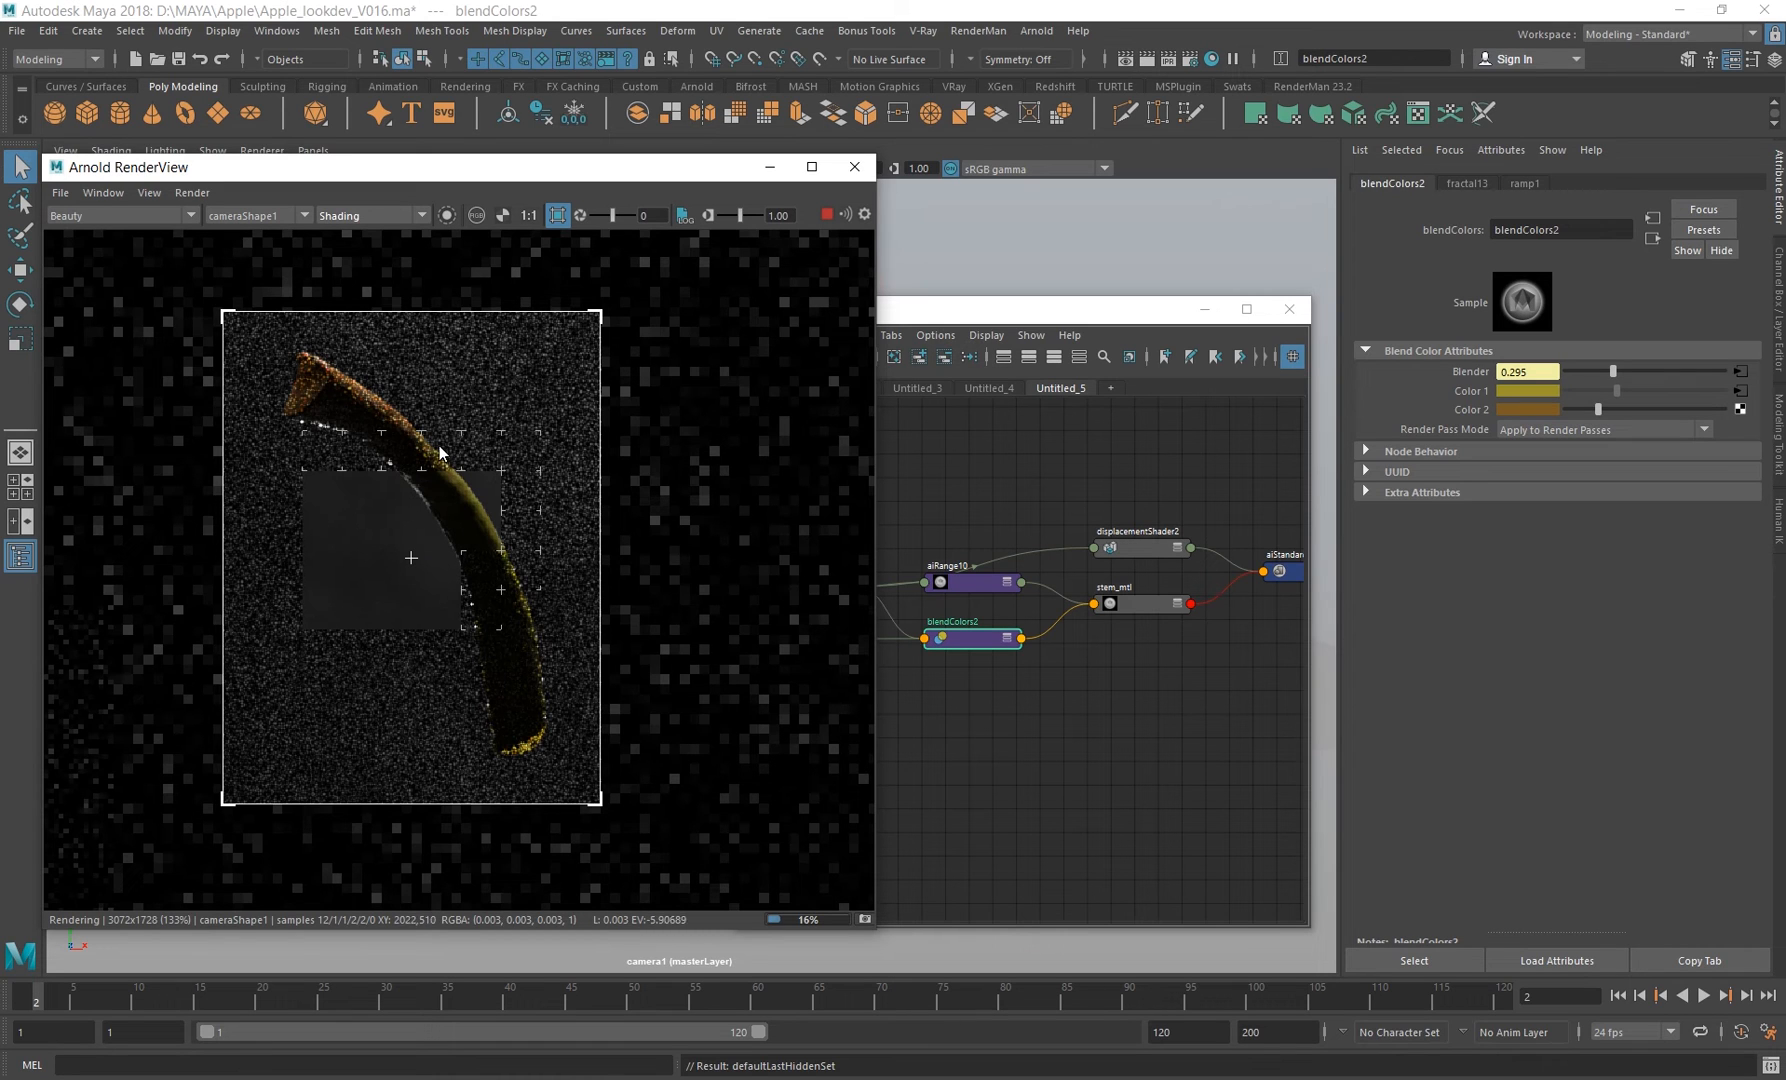
{"action": "middle_click_drag", "start_coordinate": [502, 660], "coordinate": [483, 653]}
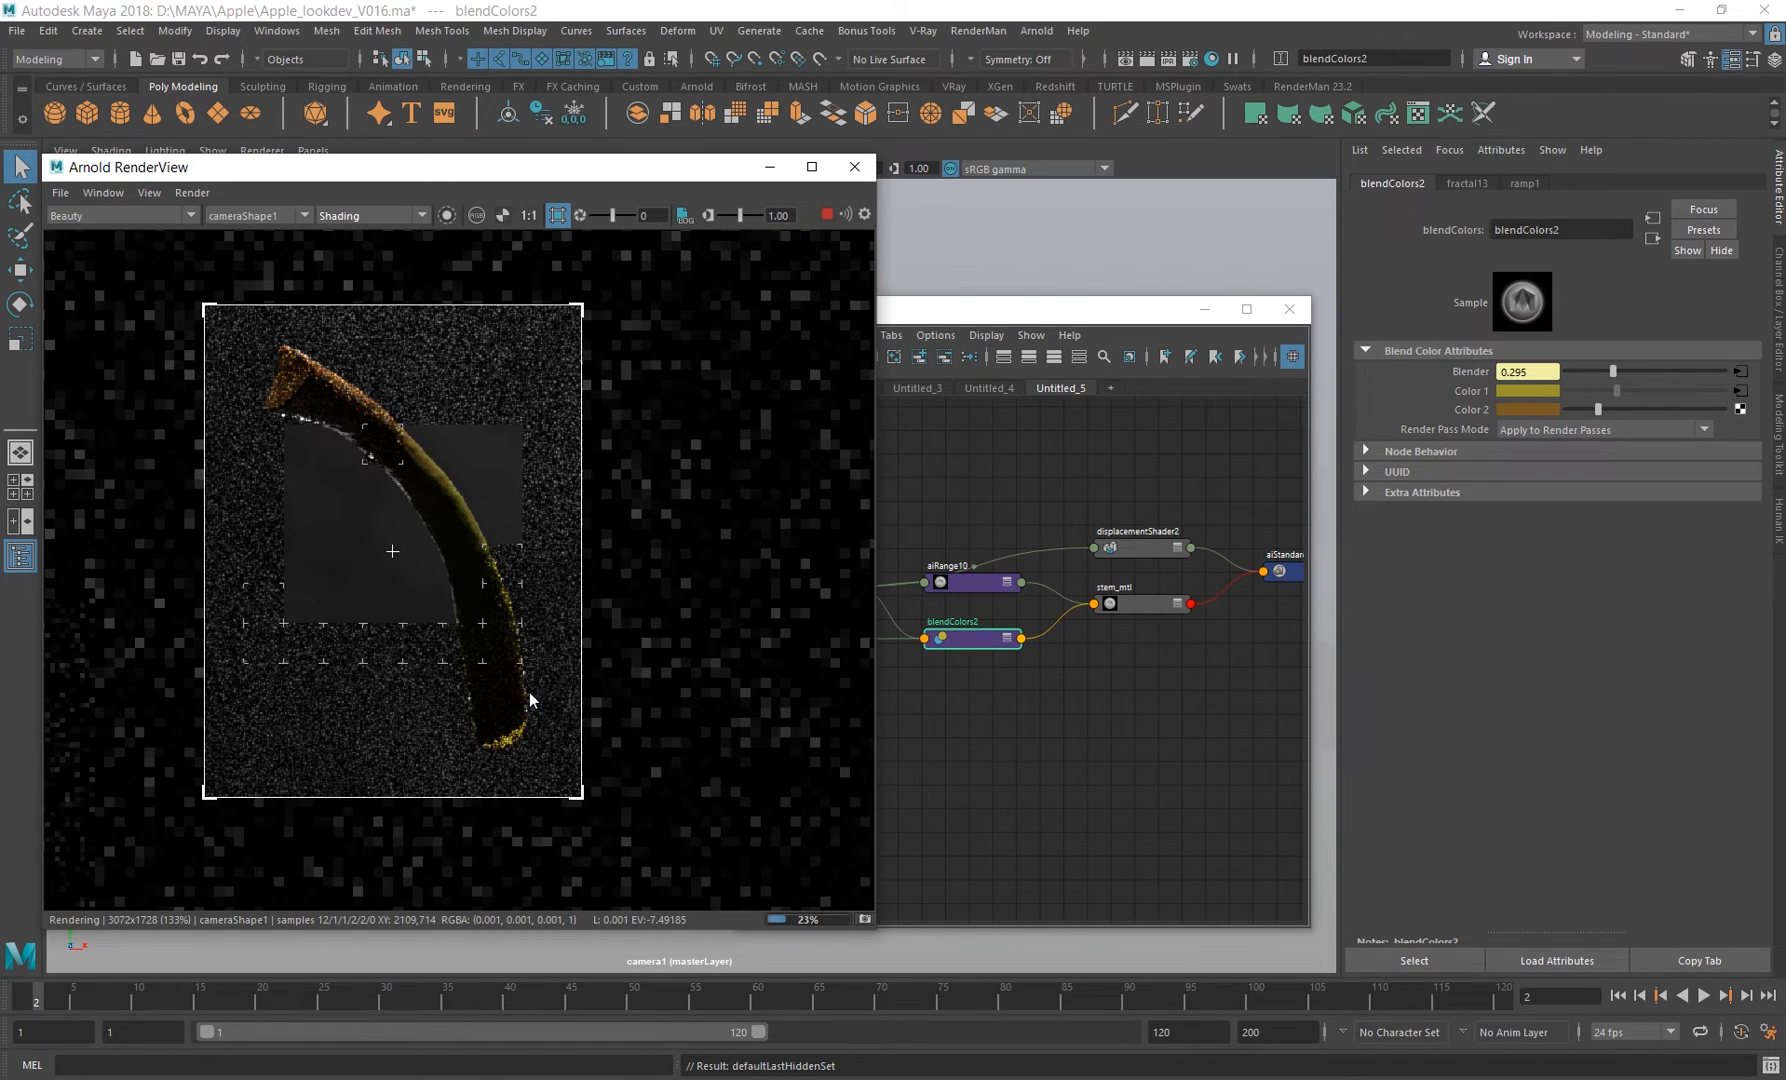
Show the connected attributes of stem_mtl and move aiRange10 upward, clear of the other nodes in the graph.
{"action": "middle_click_drag", "start_coordinate": [1132, 686], "coordinate": [1007, 698]}
{"action": "left_click", "coordinate": [1060, 613]}
{"action": "right_click_drag", "start_coordinate": [1007, 698], "coordinate": [1118, 742], "text": "alt"}
{"action": "middle_click_drag", "start_coordinate": [1009, 700], "coordinate": [1055, 724], "text": "alt"}
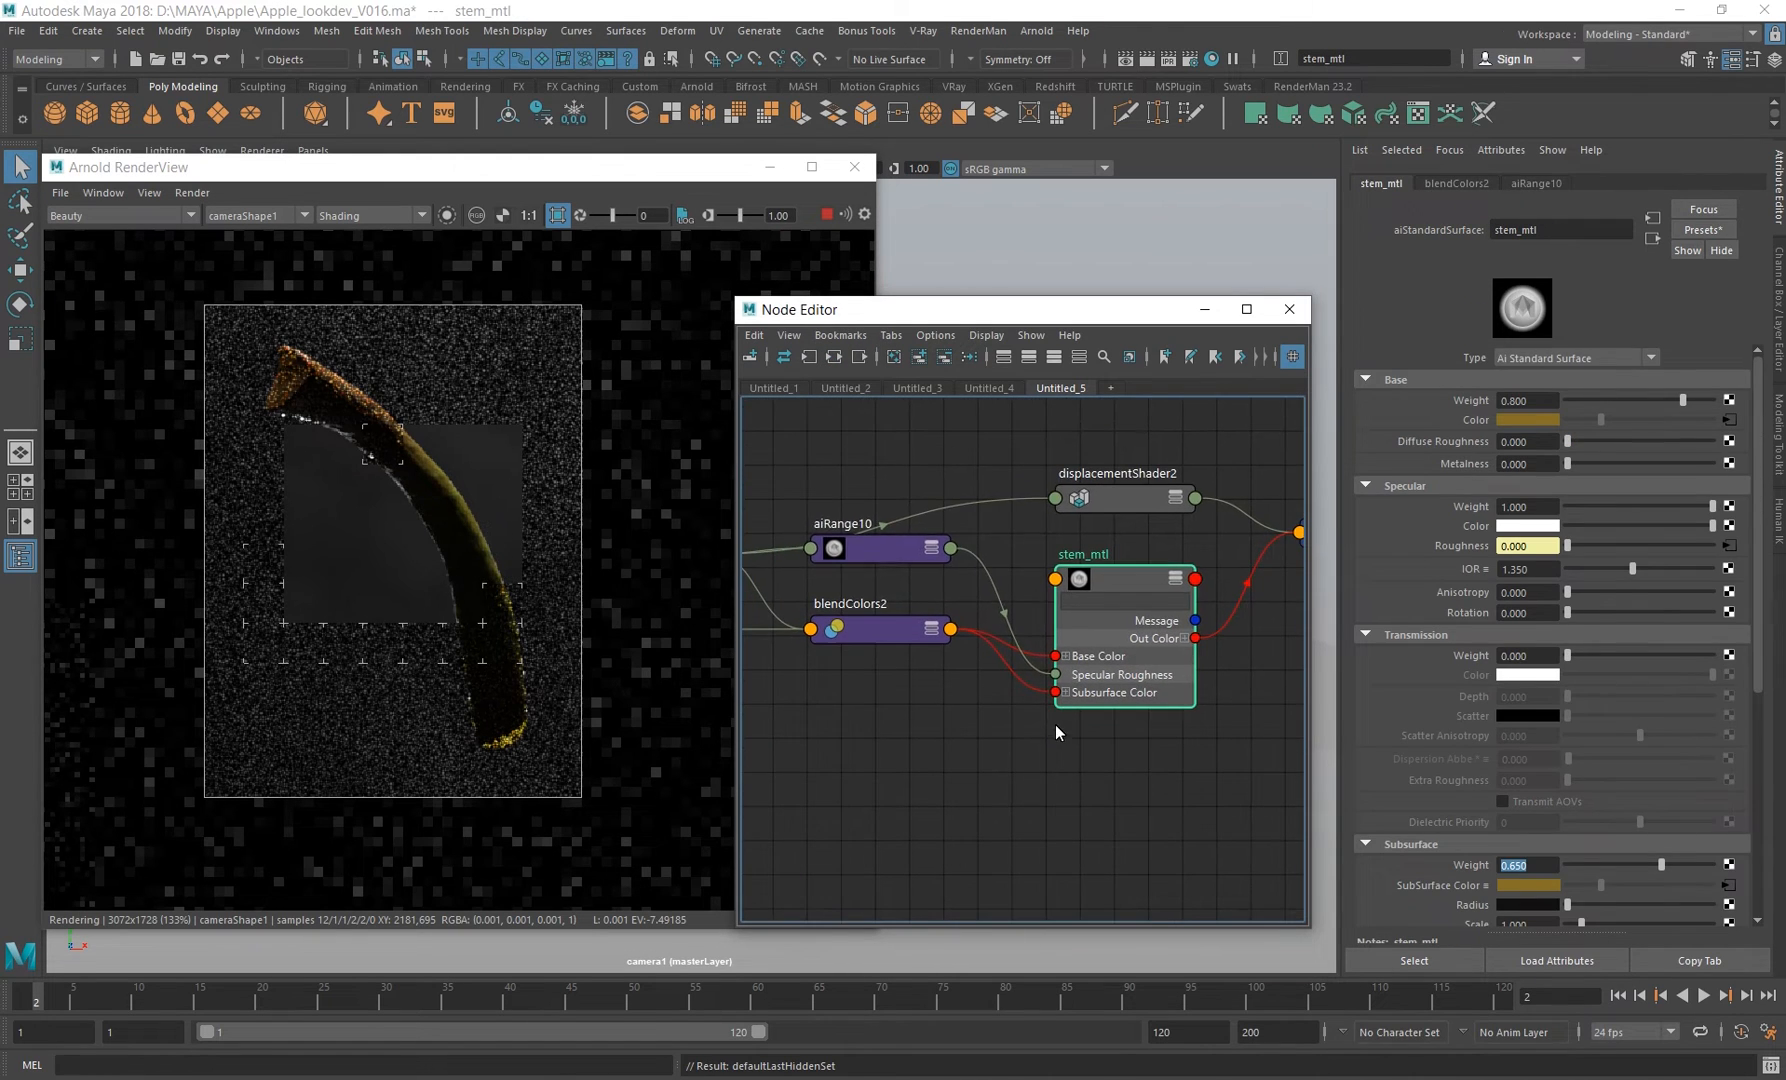
{"action": "left_click_drag", "start_coordinate": [892, 556], "coordinate": [914, 493]}
{"action": "middle_click_drag", "start_coordinate": [848, 574], "coordinate": [1015, 584], "text": "alt"}
{"action": "middle_click_drag", "start_coordinate": [895, 624], "coordinate": [909, 630], "text": "alt"}
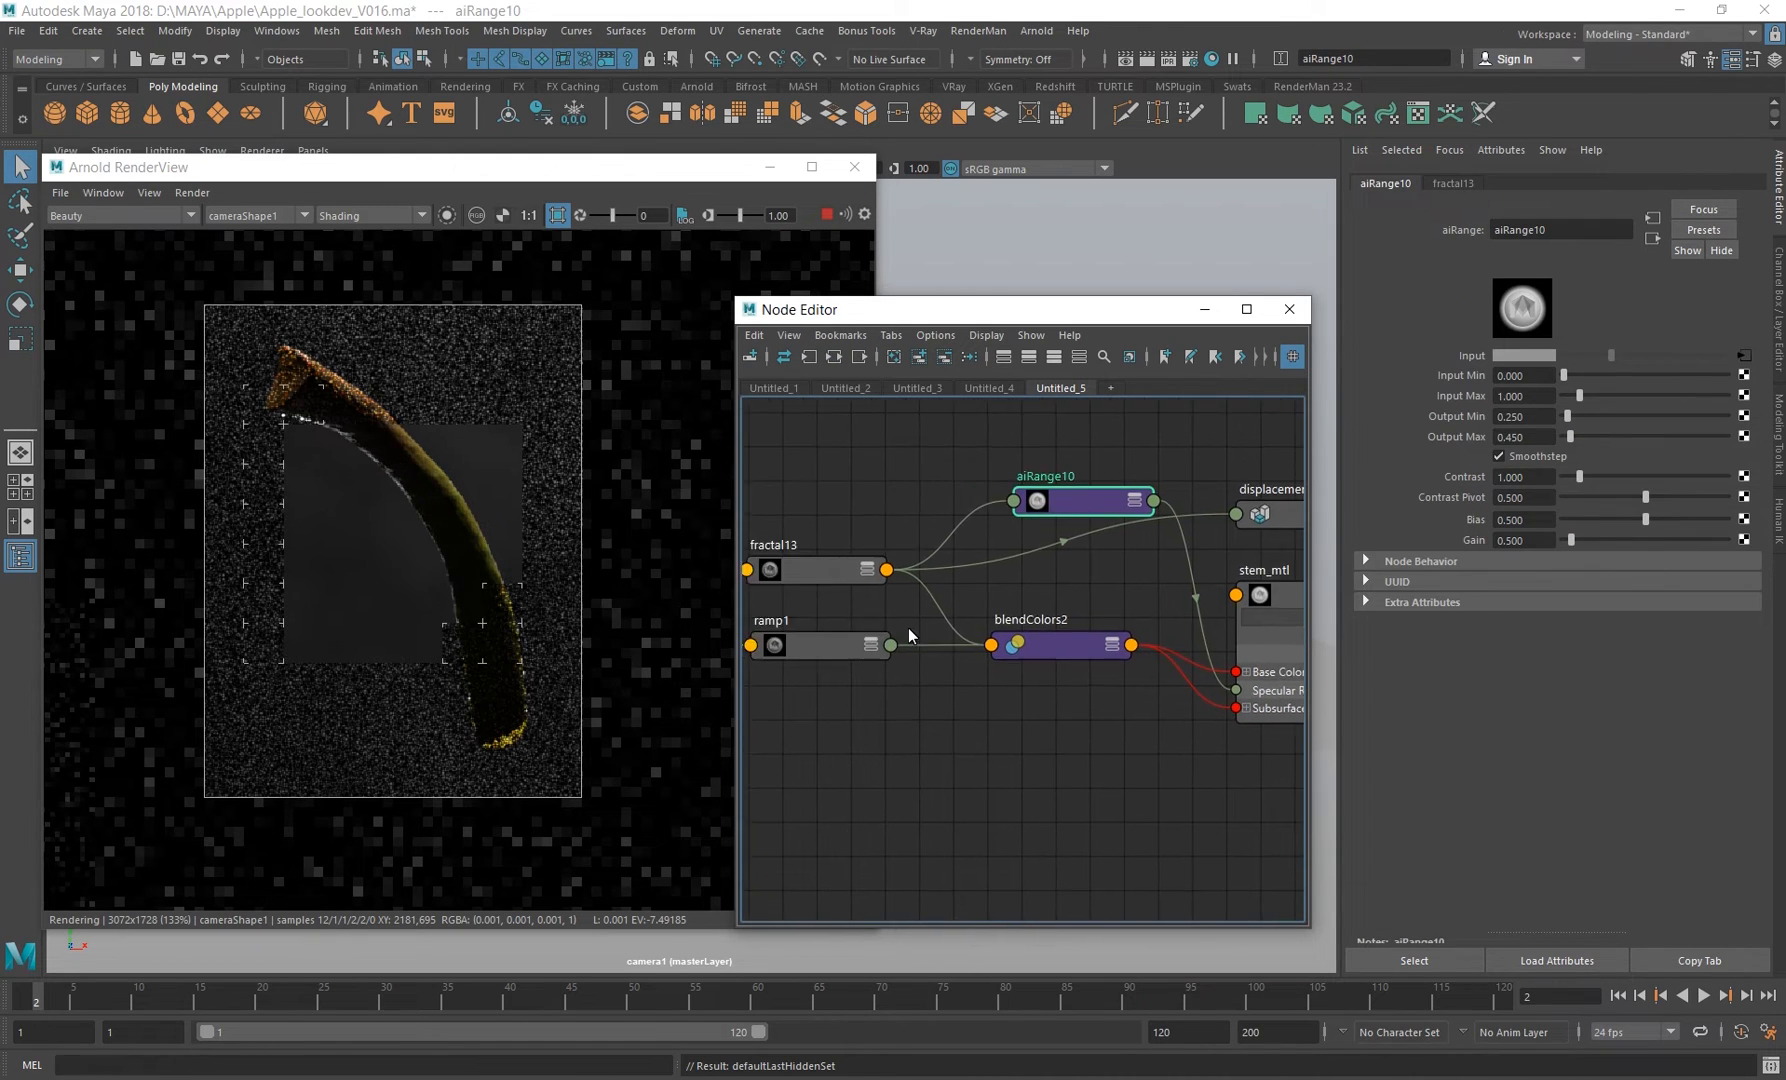
Isolate the outputs of fractal13 and aiRange10 in the render, and expand aiRange10 to show its connected attributes.
{"action": "left_click", "coordinate": [873, 587]}
{"action": "left_click", "coordinate": [448, 218]}
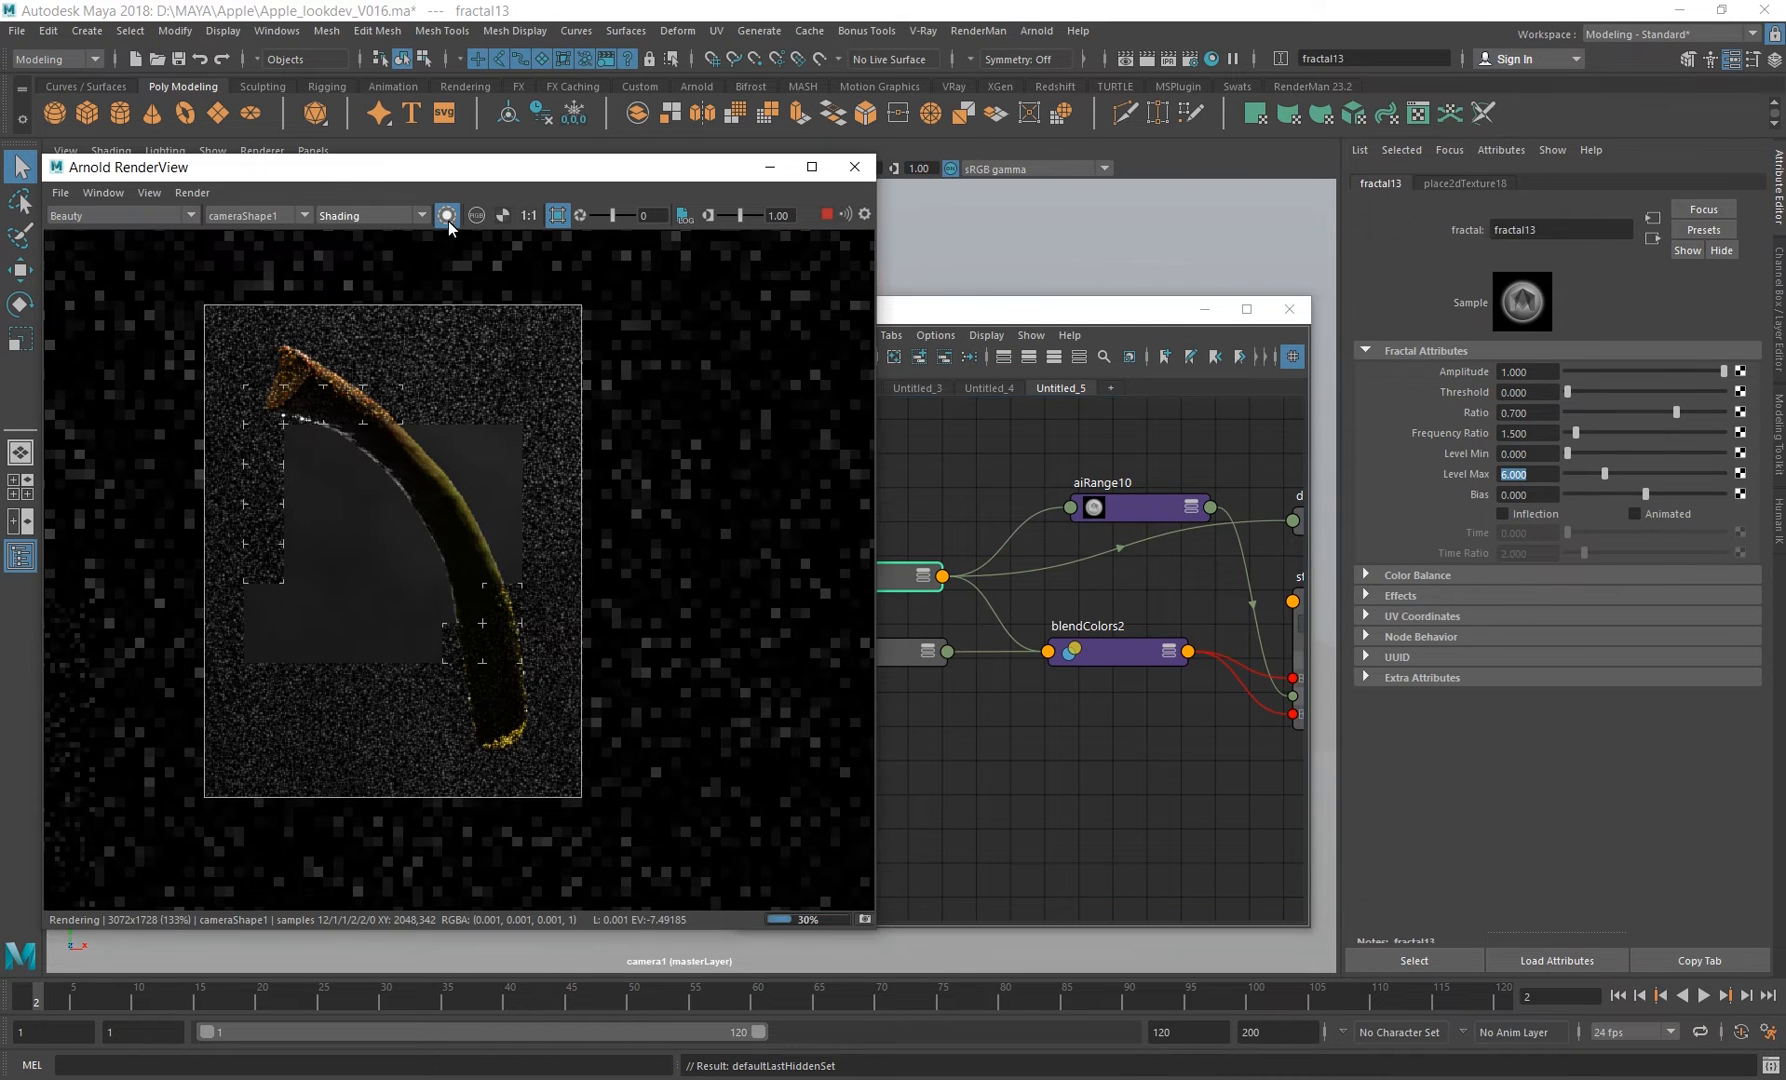
{"action": "left_click", "coordinate": [1137, 518]}
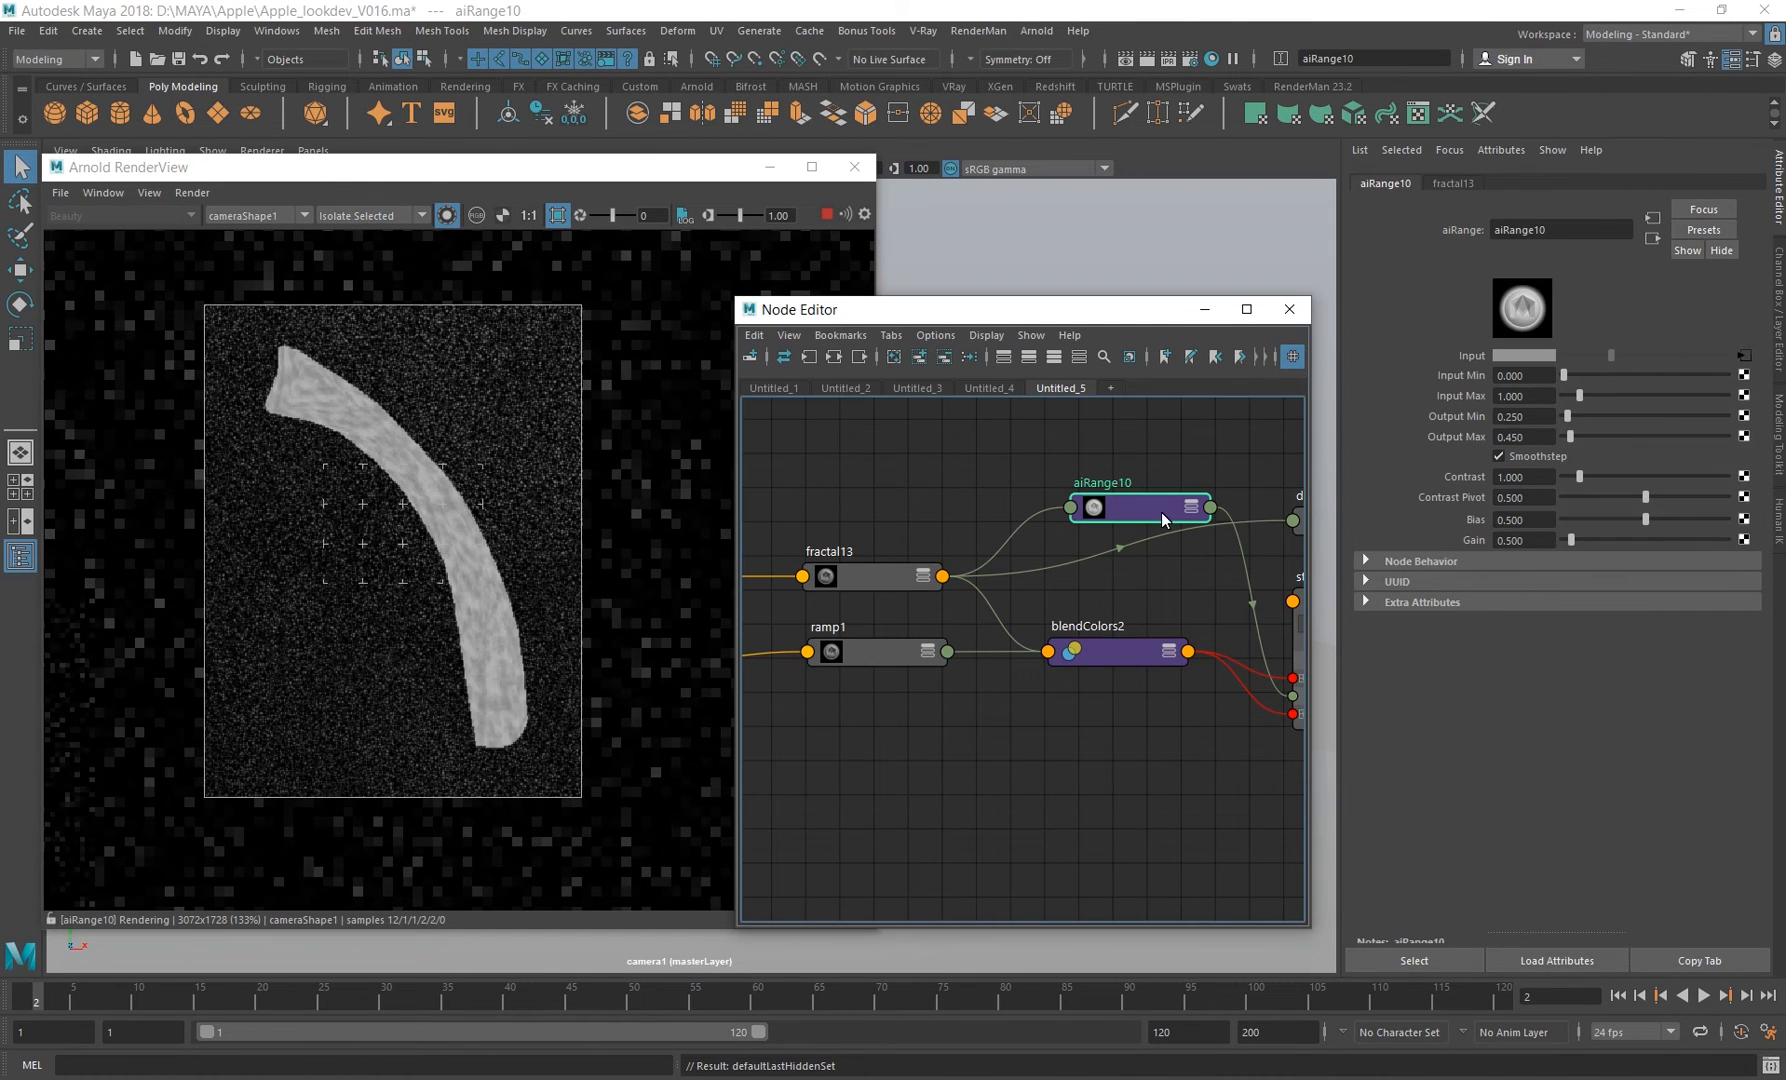
{"action": "left_click_drag", "start_coordinate": [1157, 446], "coordinate": [1155, 438]}
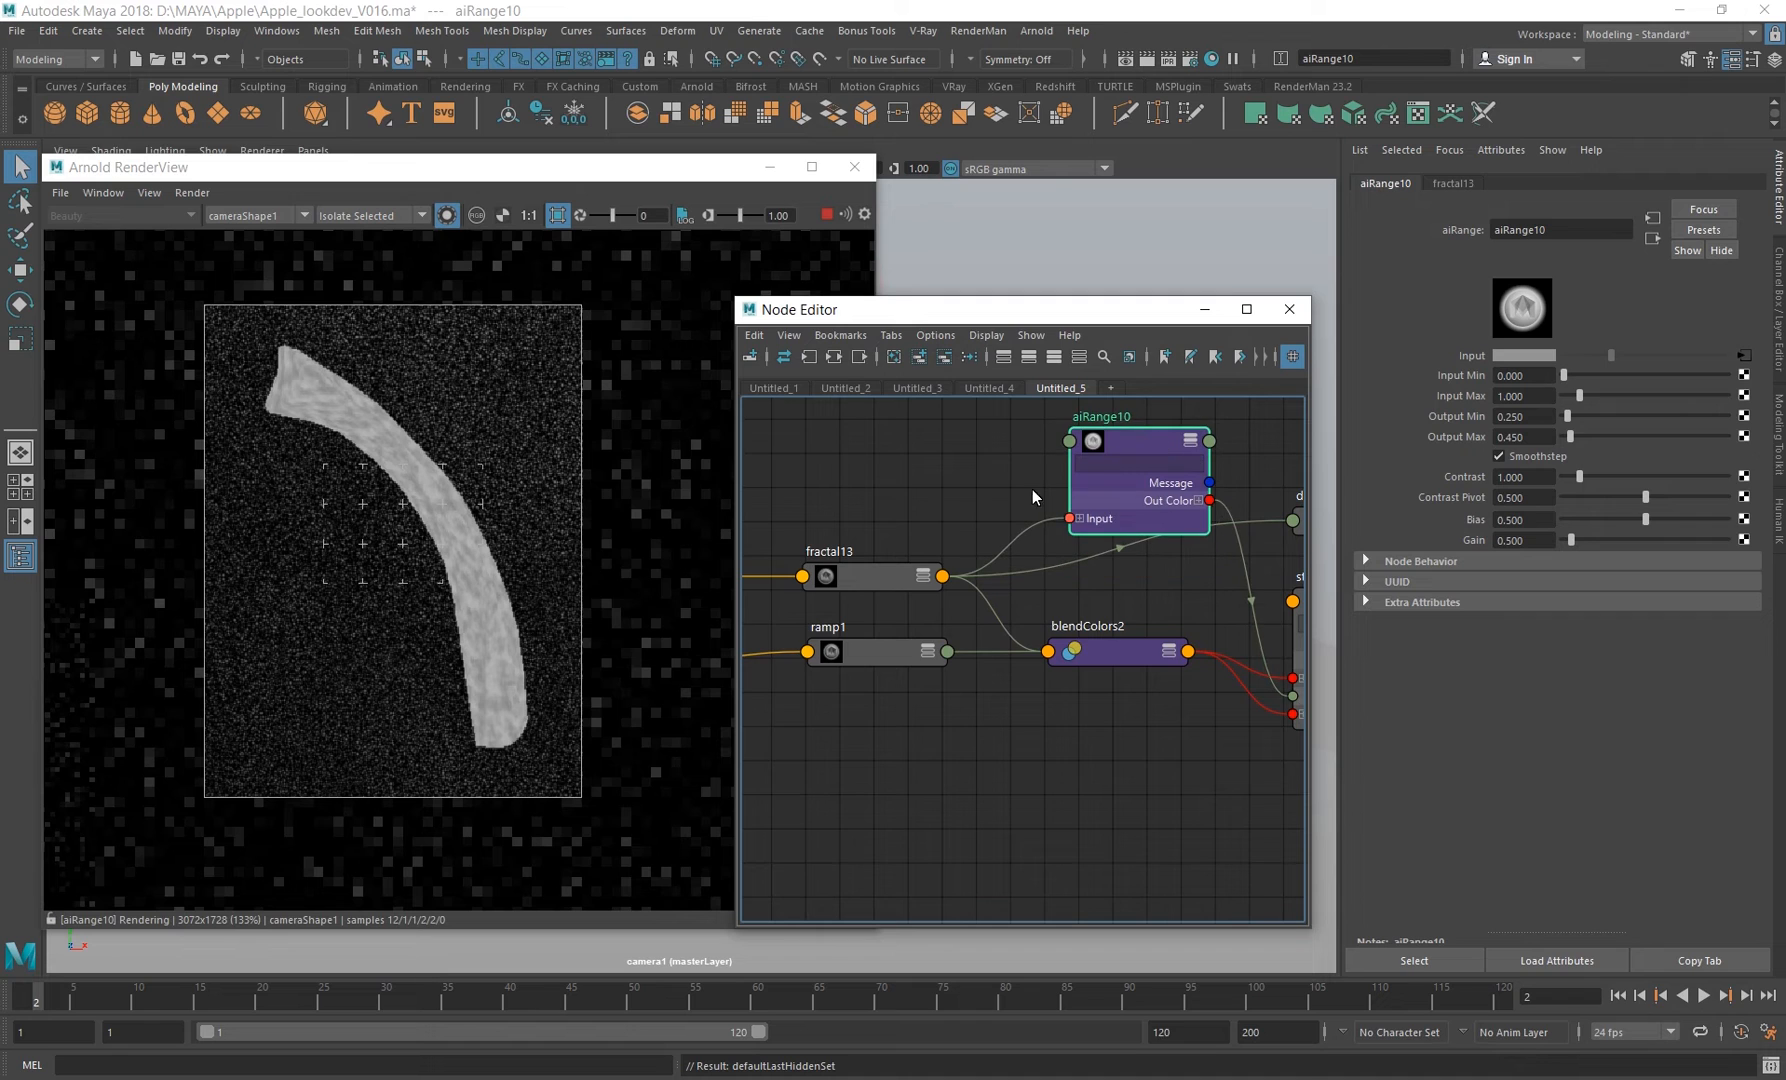
{"action": "middle_click_drag", "start_coordinate": [1092, 614], "coordinate": [982, 703], "text": "alt"}
Examine the Output Min and Output Max of aiRange10 against fractal13, and trace its connection to stem_mtl's specular roughness.
{"action": "left_click_drag", "start_coordinate": [1540, 419], "coordinate": [1428, 410]}
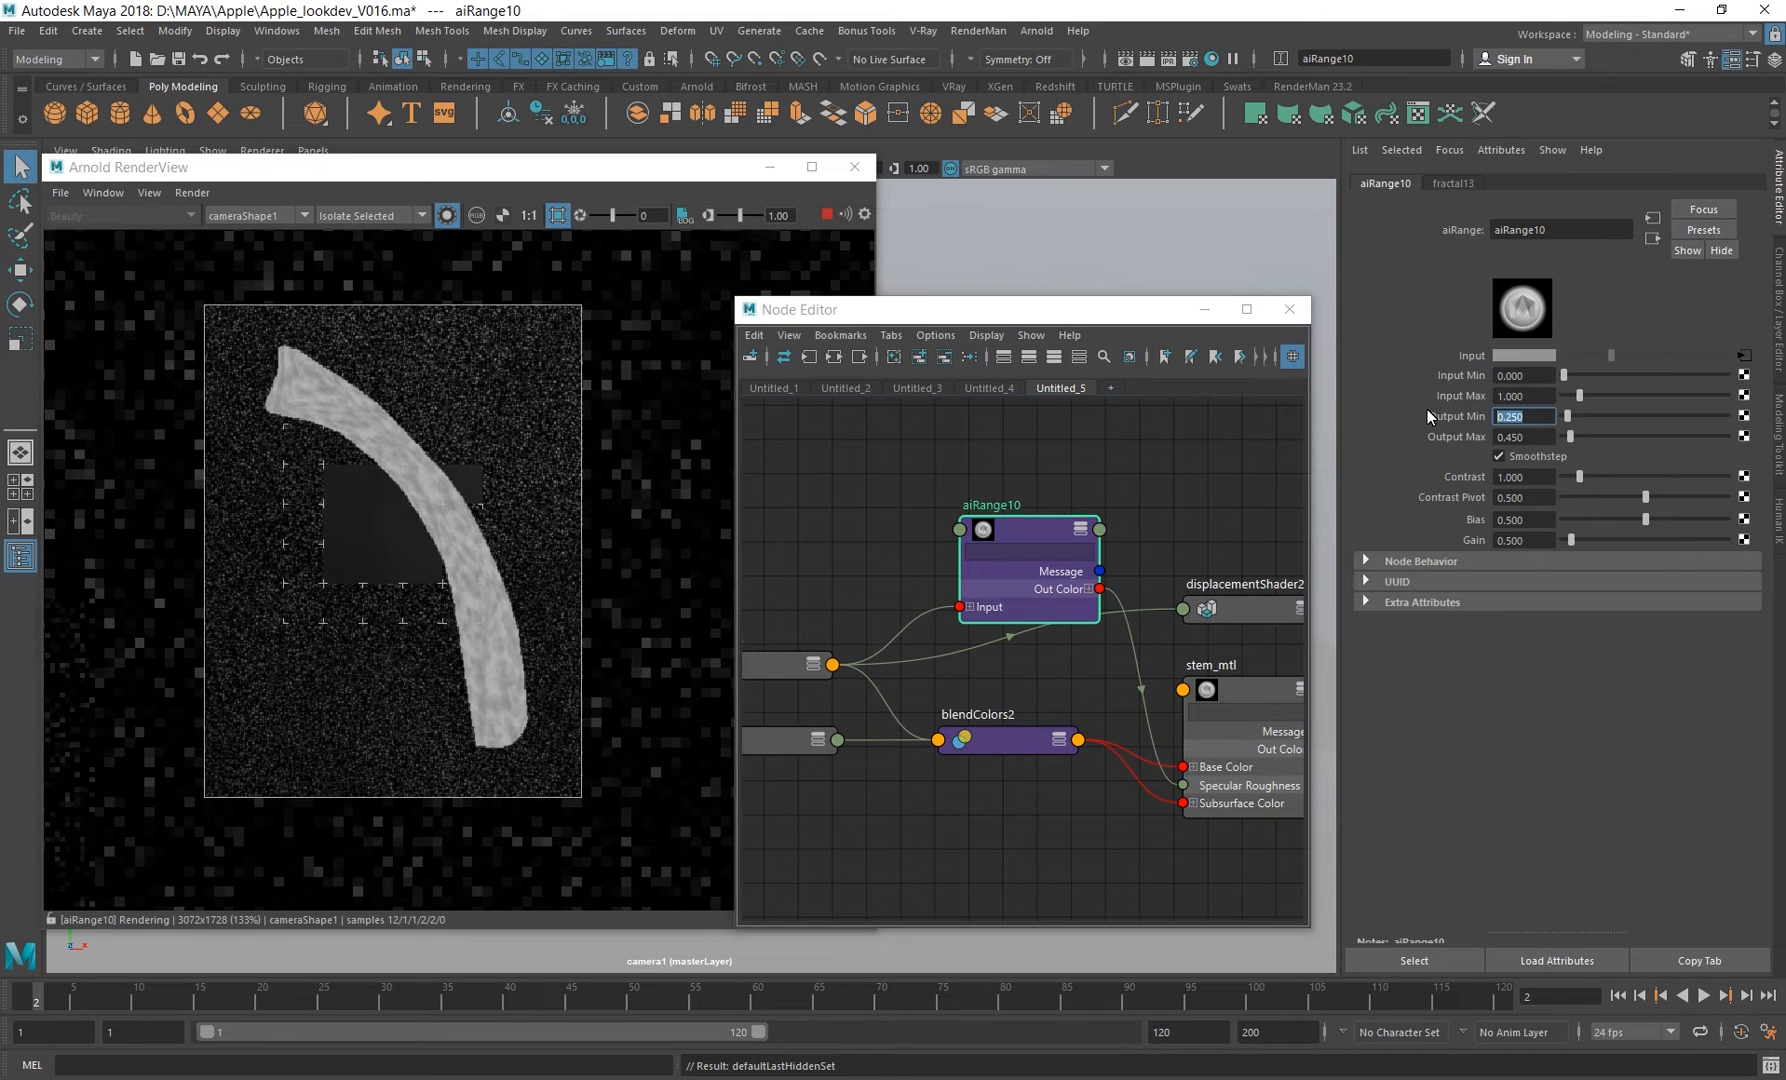
{"action": "left_click", "coordinate": [766, 667]}
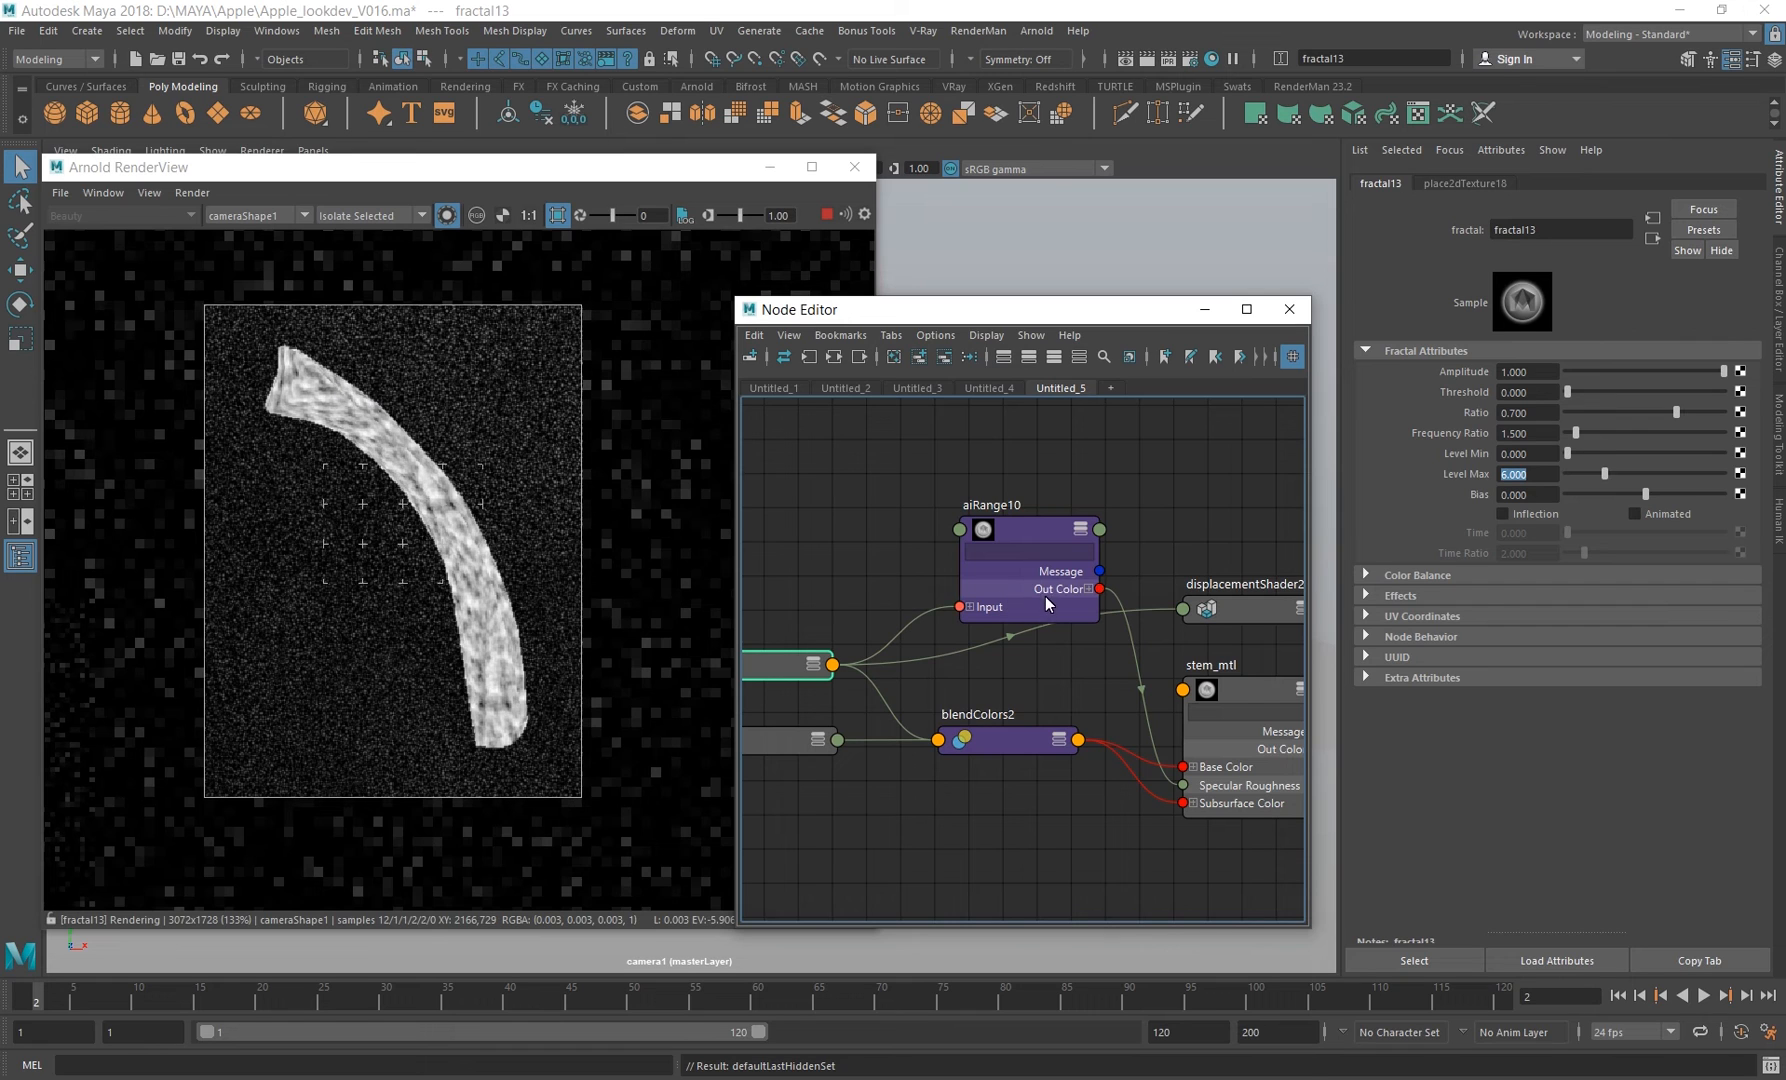
{"action": "left_click", "coordinate": [1006, 575]}
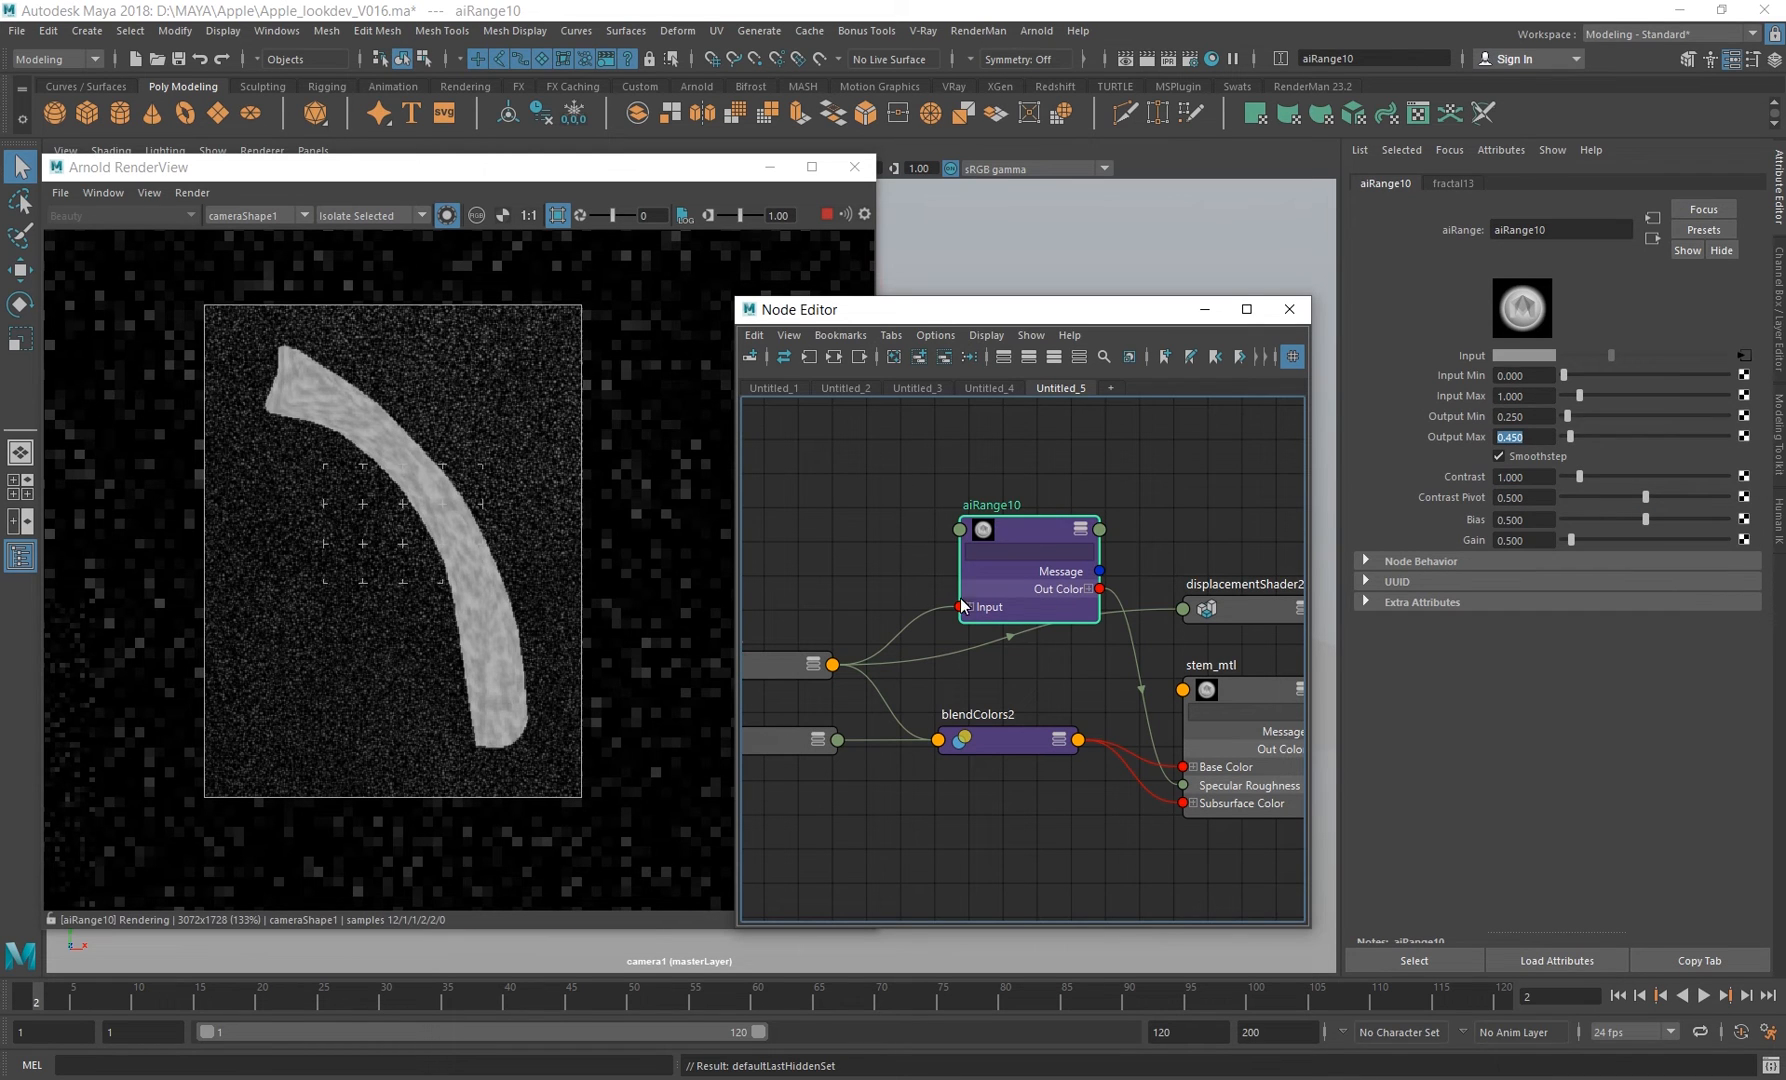
{"action": "left_click_drag", "start_coordinate": [1051, 539], "coordinate": [1041, 499]}
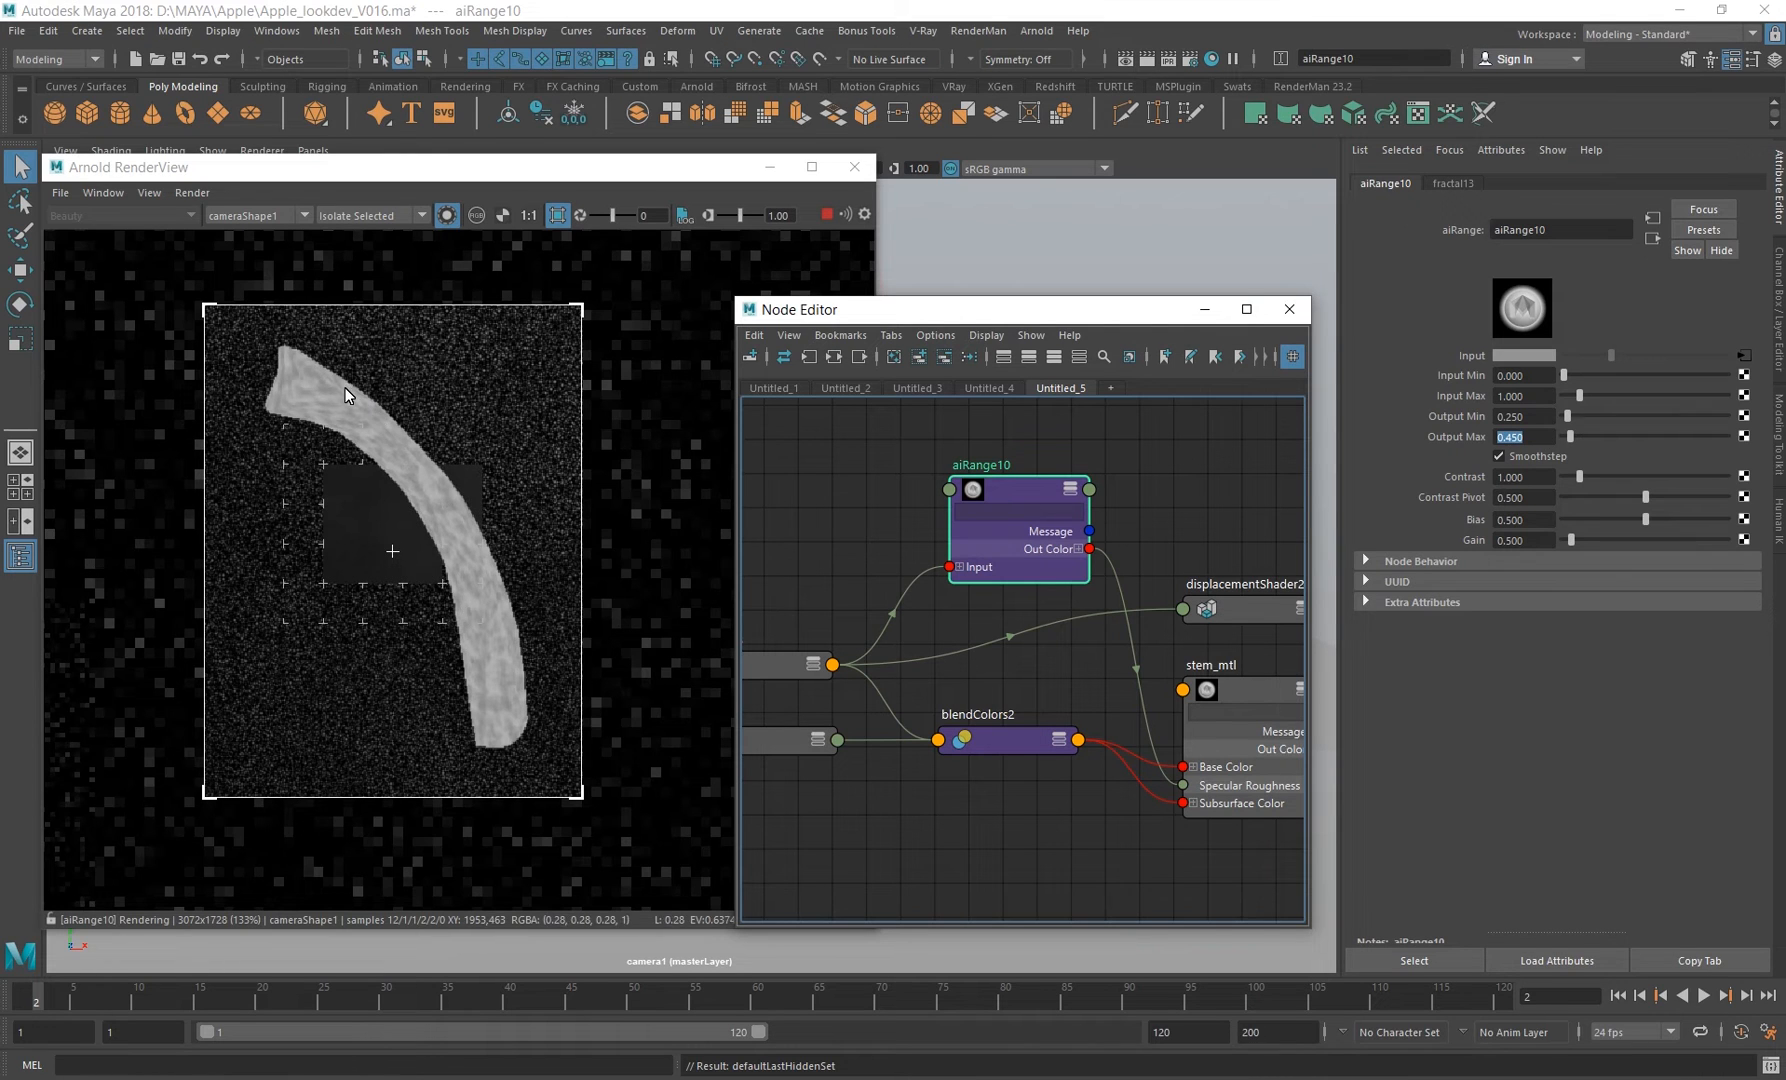
{"action": "left_click", "coordinate": [1539, 414]}
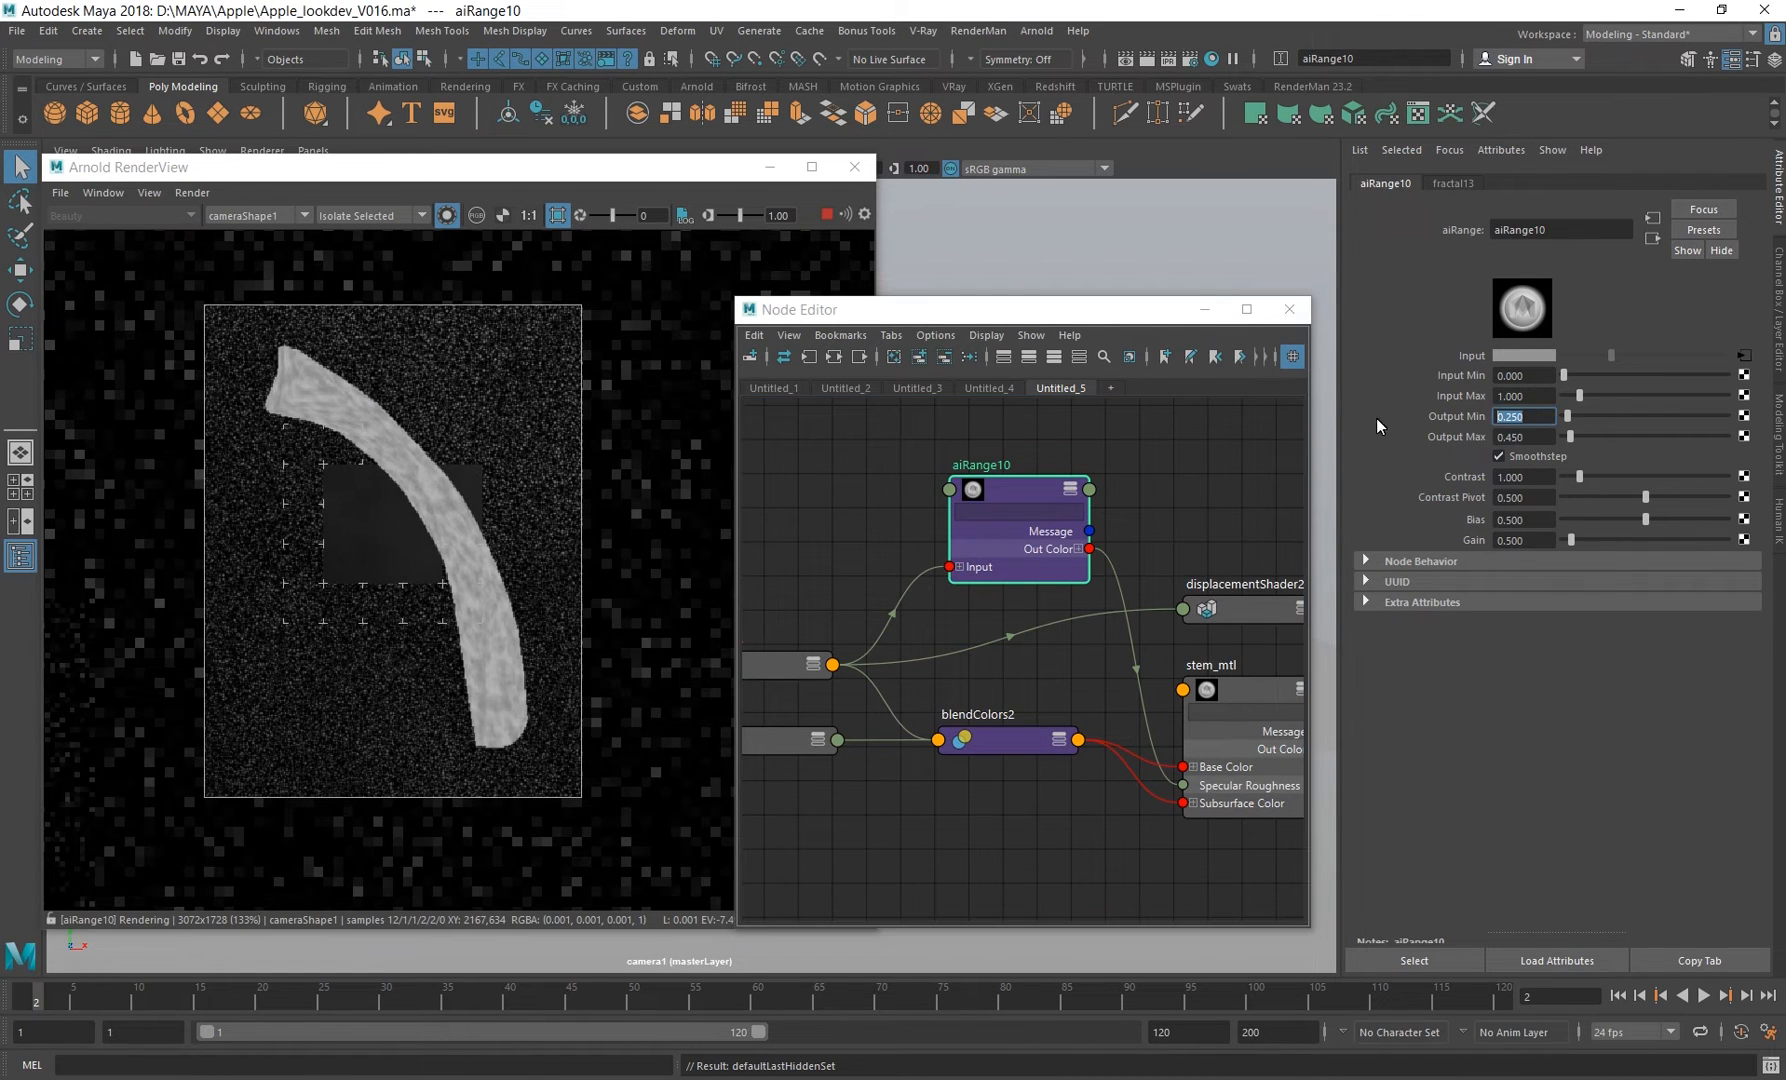
{"action": "left_click", "coordinate": [1526, 437]}
{"action": "middle_click_drag", "start_coordinate": [1115, 626], "coordinate": [940, 628], "text": "alt"}
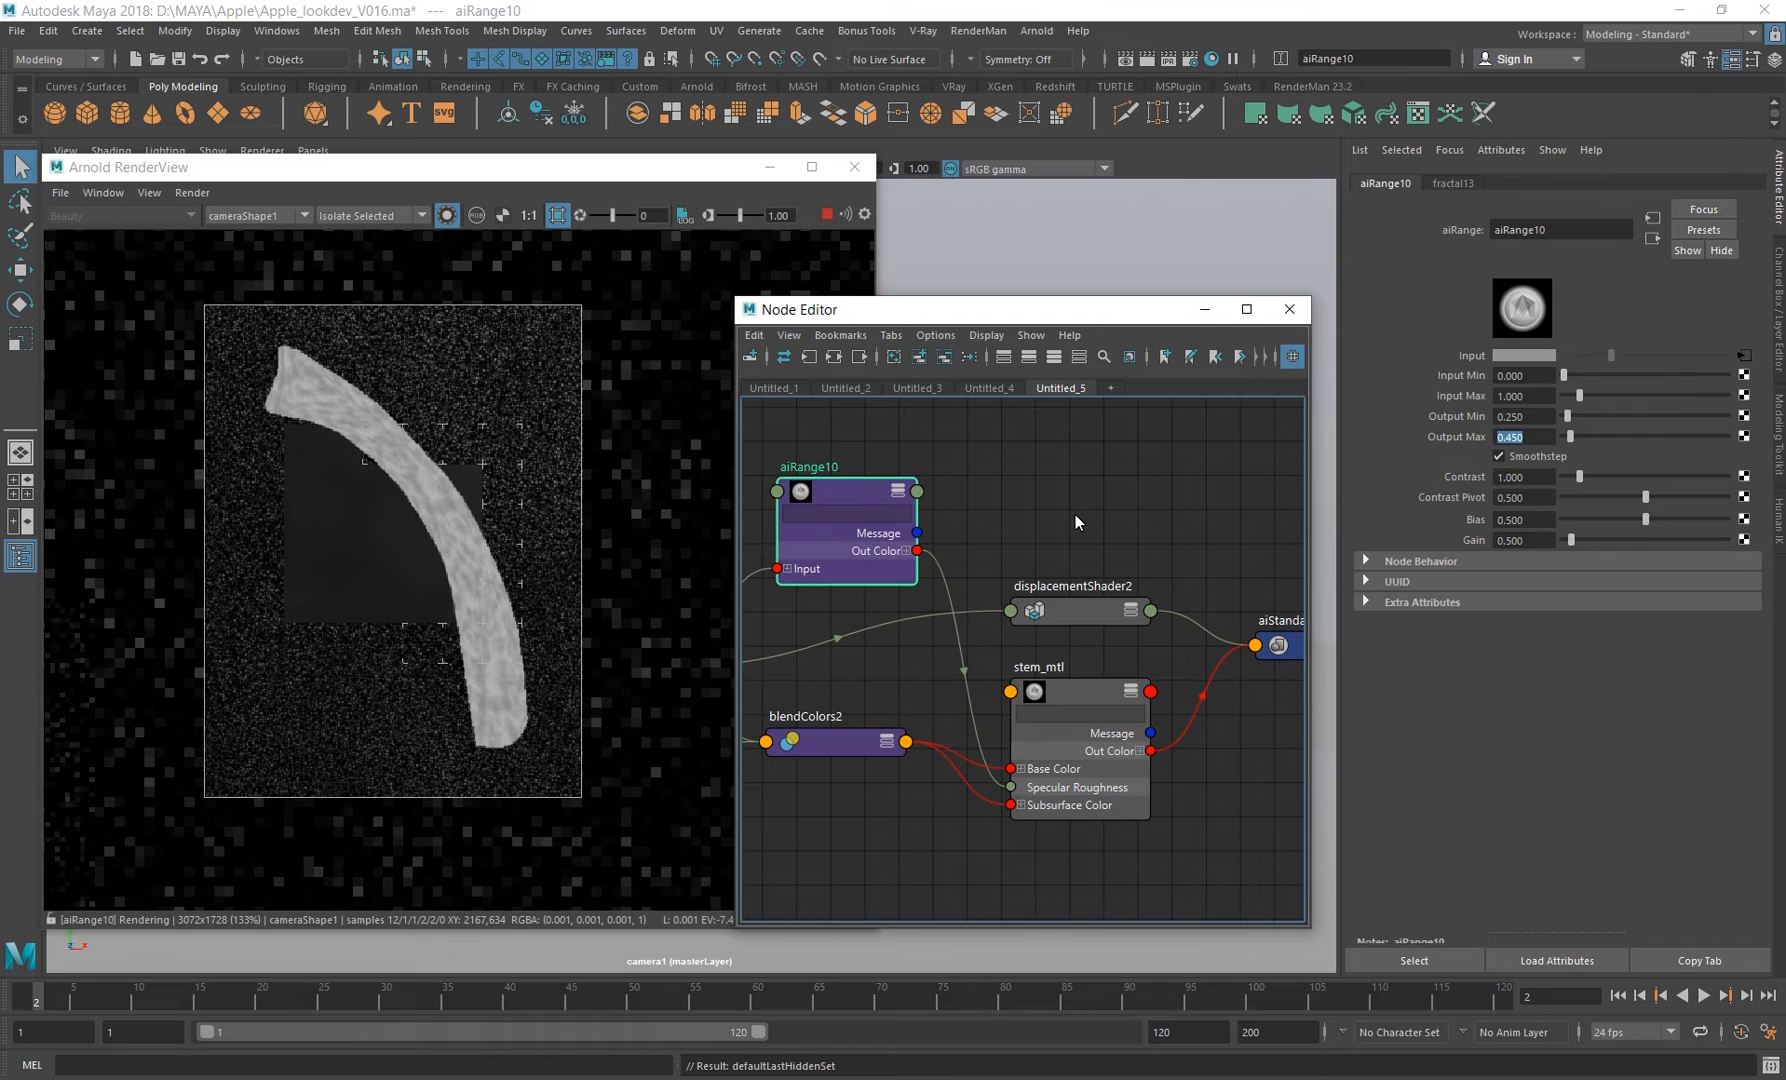
{"action": "middle_click_drag", "start_coordinate": [1012, 530], "coordinate": [1065, 545], "text": "alt"}
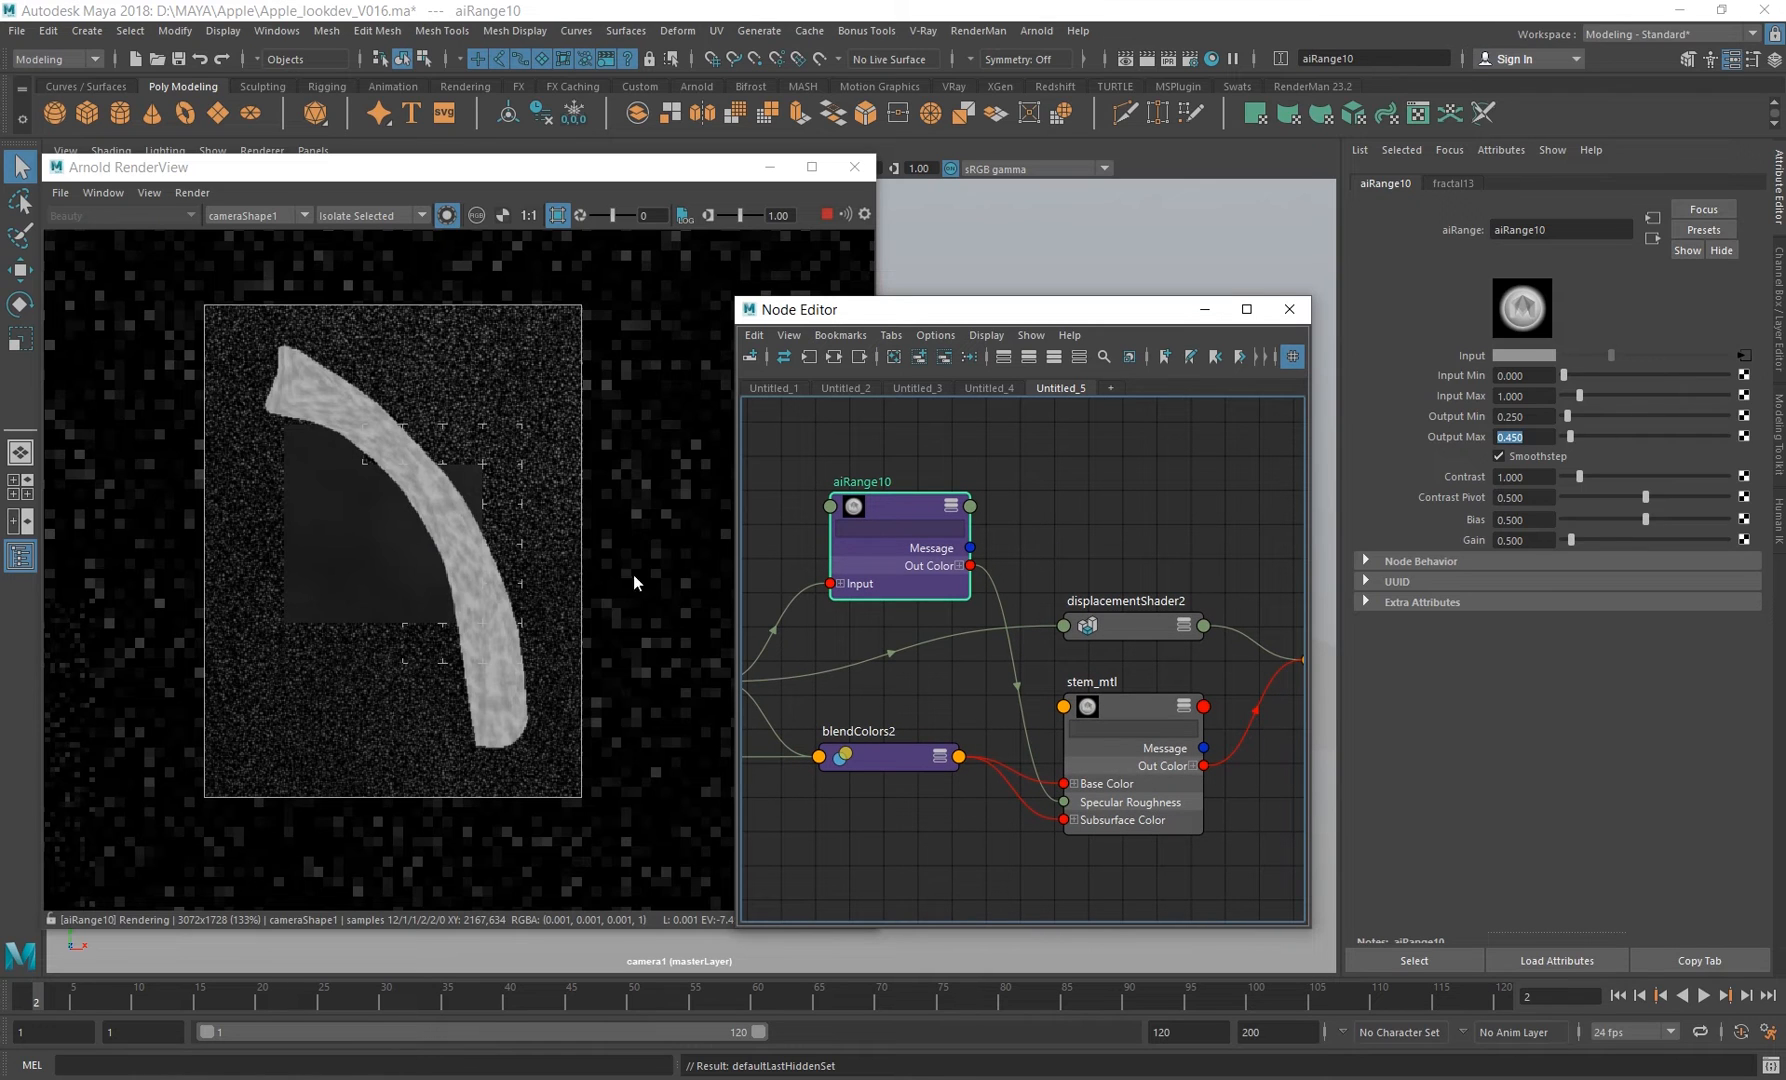
{"action": "left_click", "coordinate": [1531, 414]}
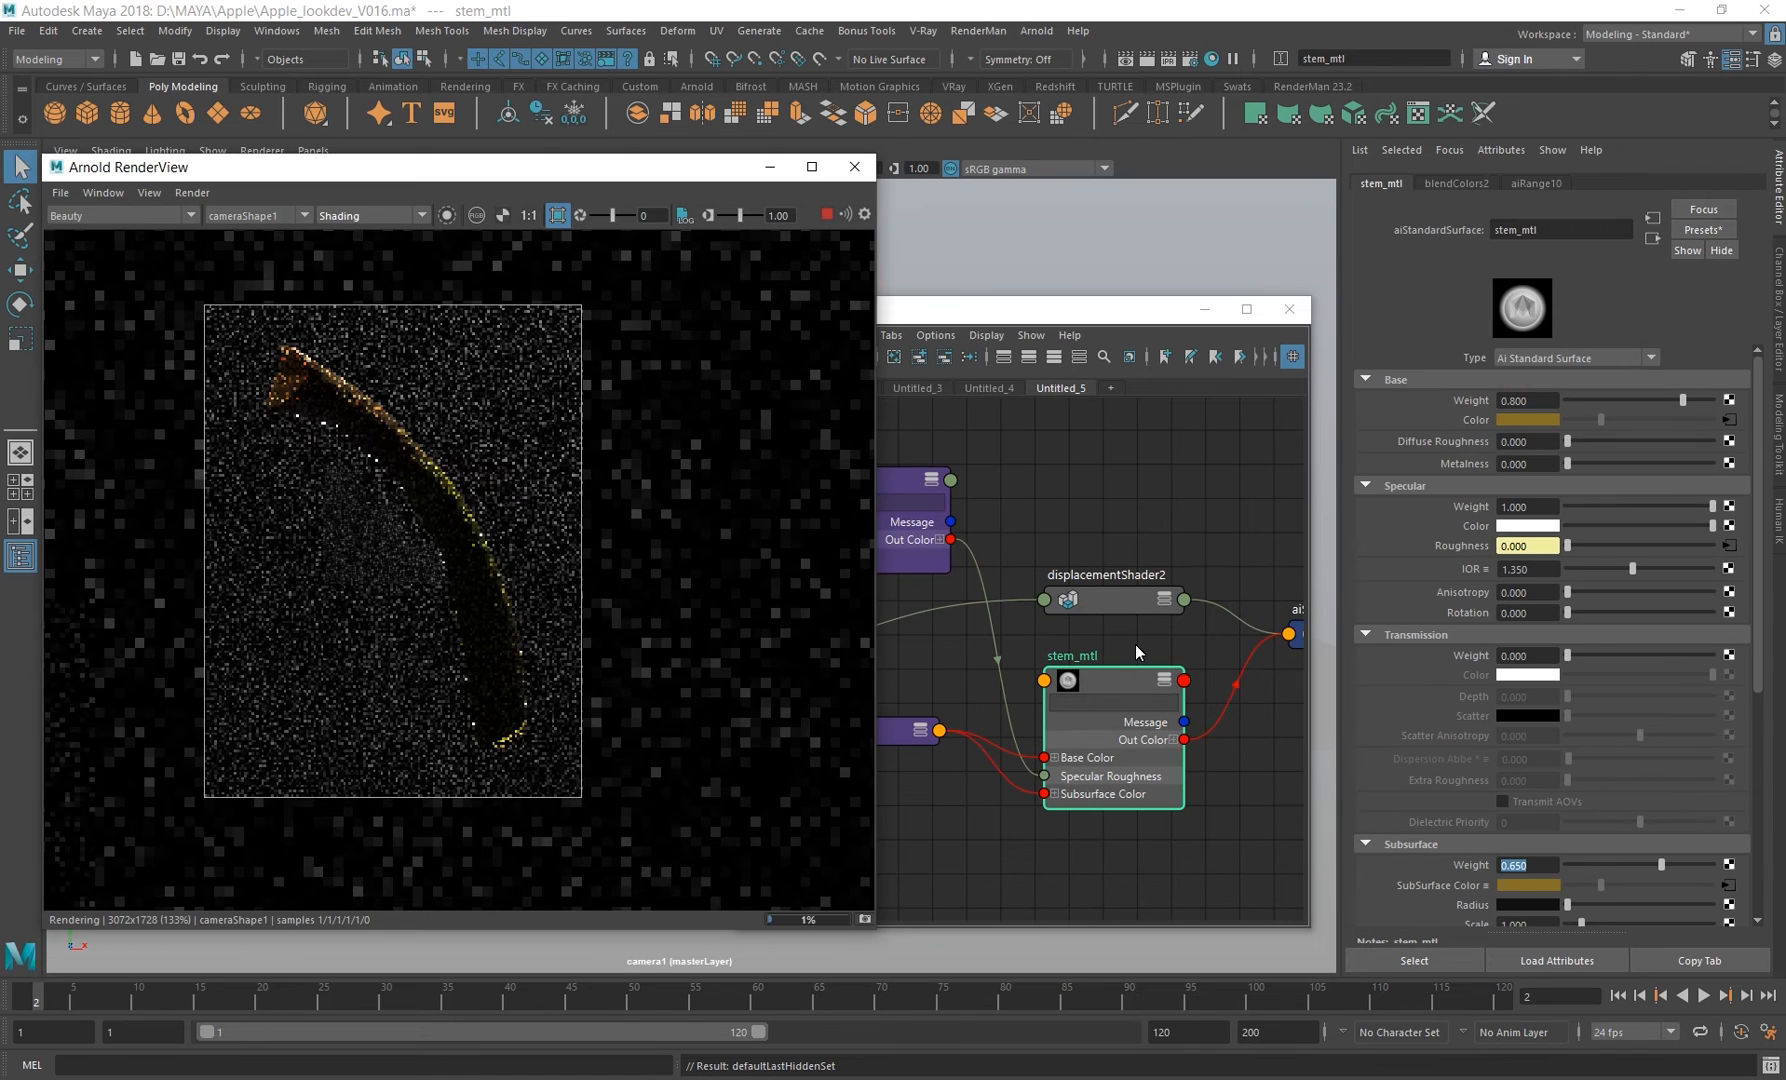
Inspect the attributes of displacementShader2 and trace its connections from fractal13 to the stem's shading group.
{"action": "left_click", "coordinate": [1098, 646]}
{"action": "left_click", "coordinate": [1082, 602]}
{"action": "scroll", "coordinate": [1086, 660], "scroll_direction": "down", "scroll_amount": 6}
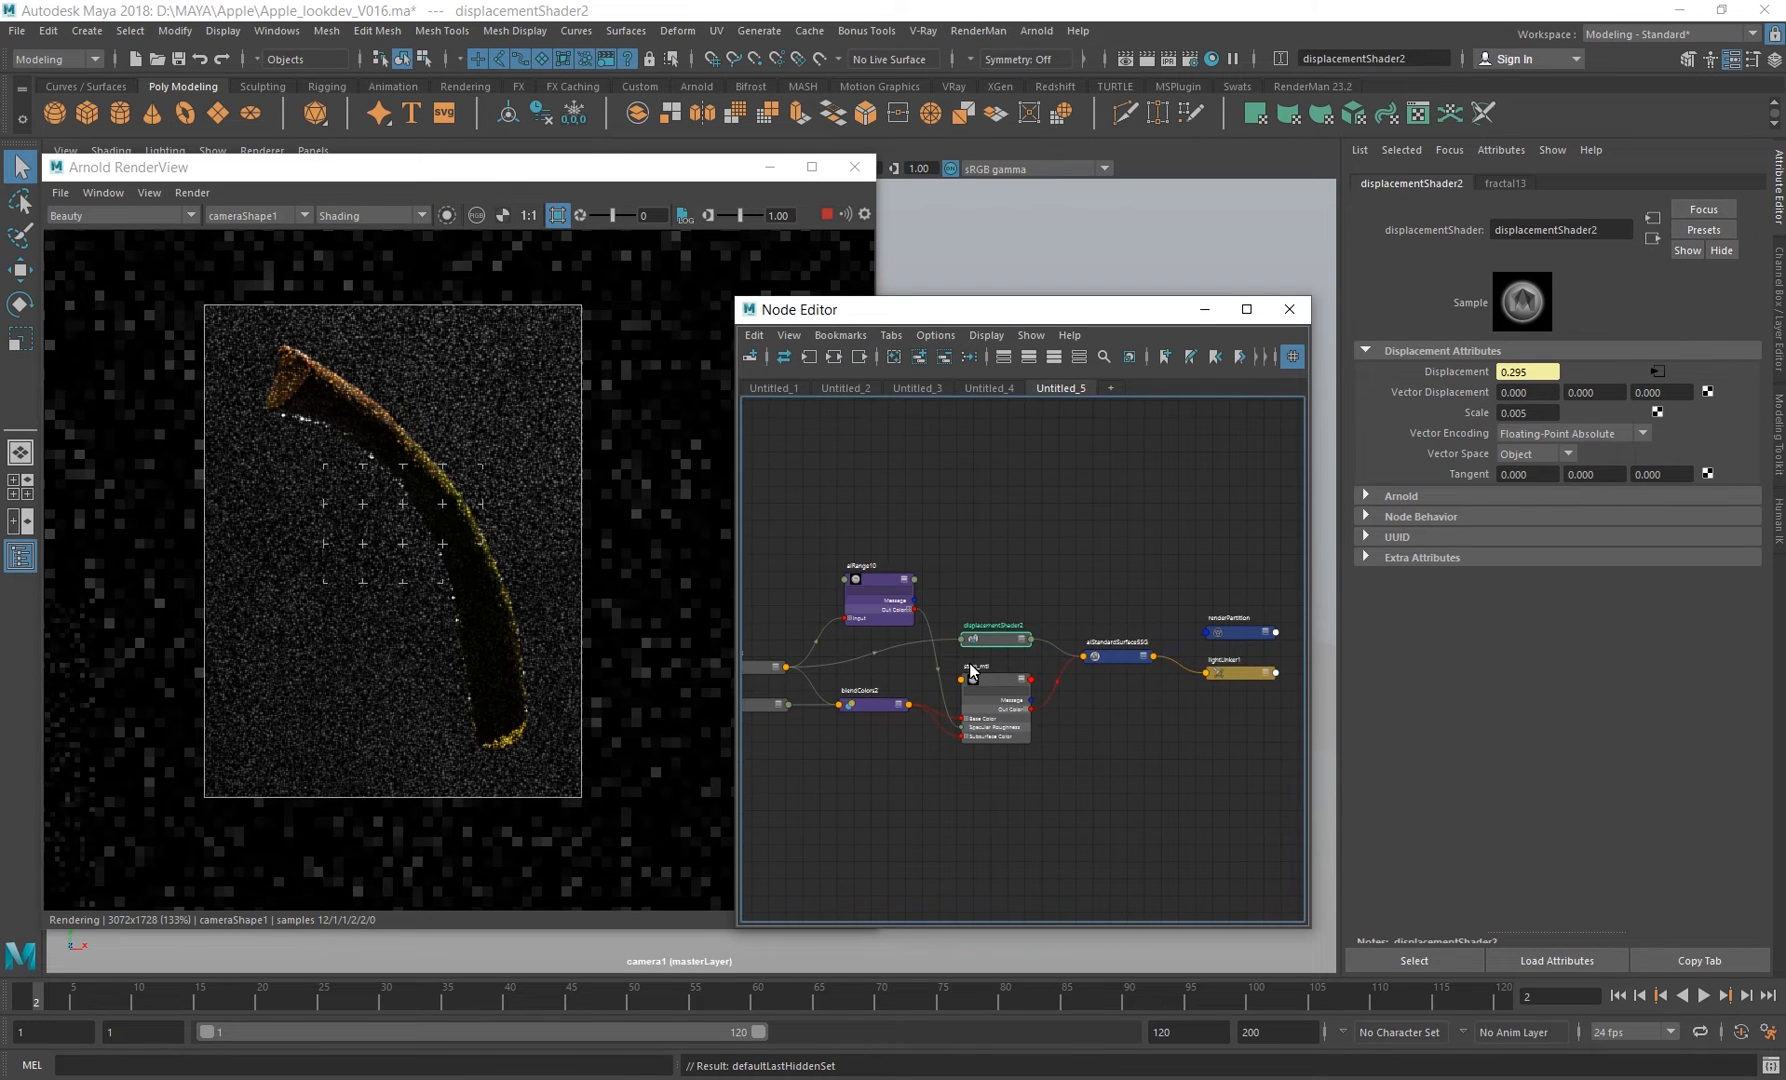
{"action": "scroll", "coordinate": [1093, 677], "scroll_direction": "up", "scroll_amount": 4}
{"action": "middle_click_drag", "start_coordinate": [880, 679], "coordinate": [1165, 659], "text": "alt"}
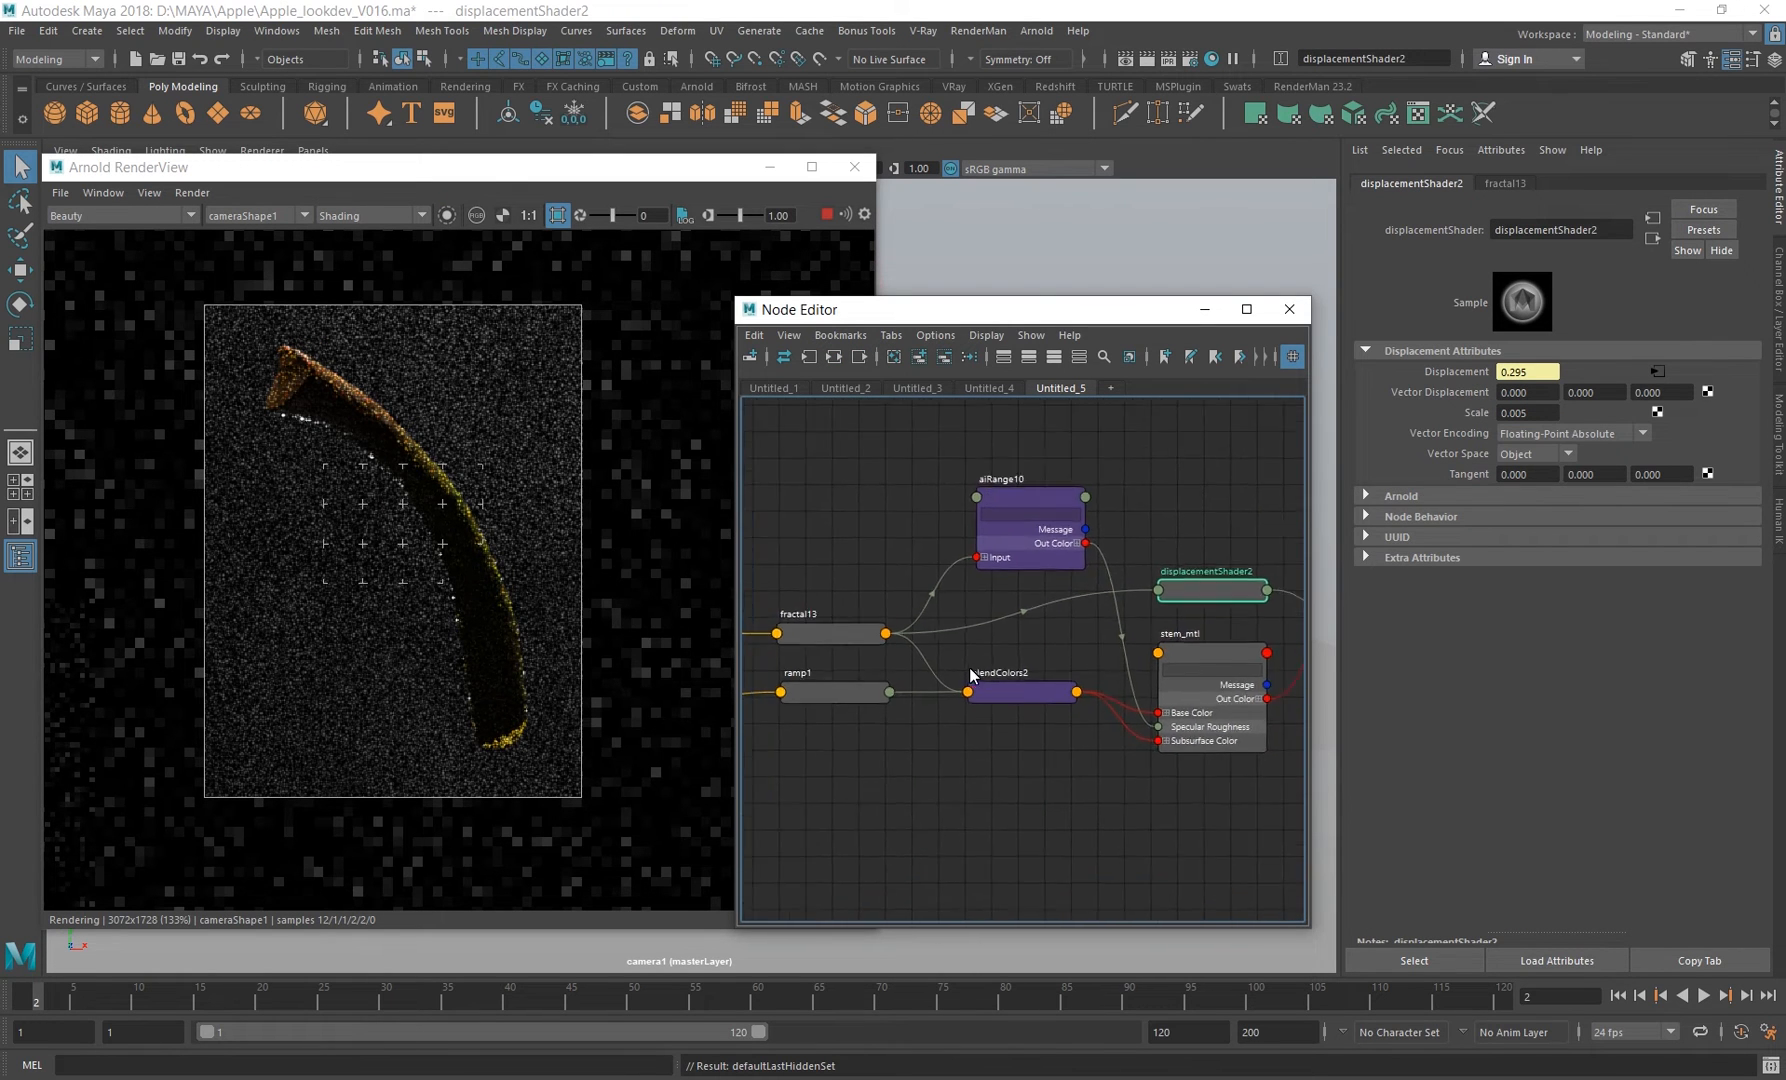
{"action": "scroll", "coordinate": [968, 667], "scroll_direction": "down", "scroll_amount": 1}
{"action": "middle_click_drag", "start_coordinate": [877, 678], "coordinate": [706, 704], "text": "alt"}
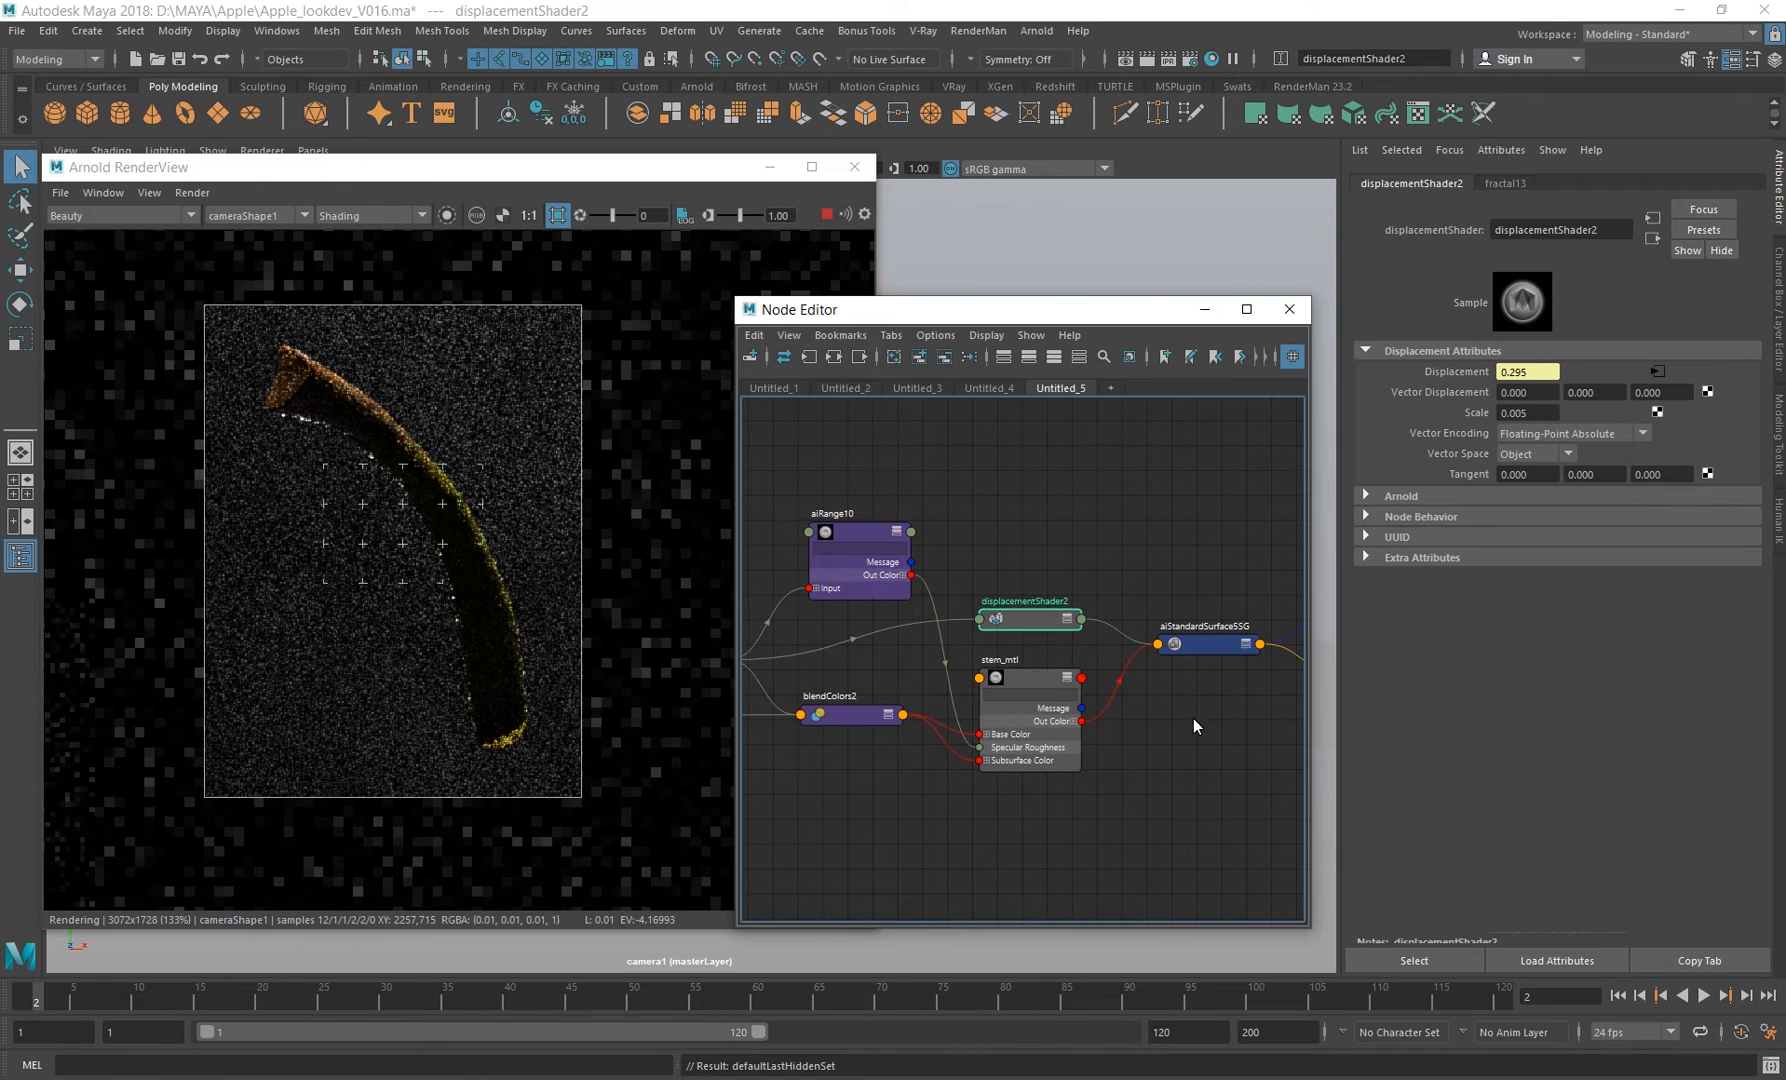
{"action": "middle_click_drag", "start_coordinate": [1193, 719], "coordinate": [1116, 723], "text": "alt"}
Switch the render's debug shading to Basic to examine the displacement on the stem up close.
{"action": "left_click", "coordinate": [365, 215]}
{"action": "left_click", "coordinate": [354, 241]}
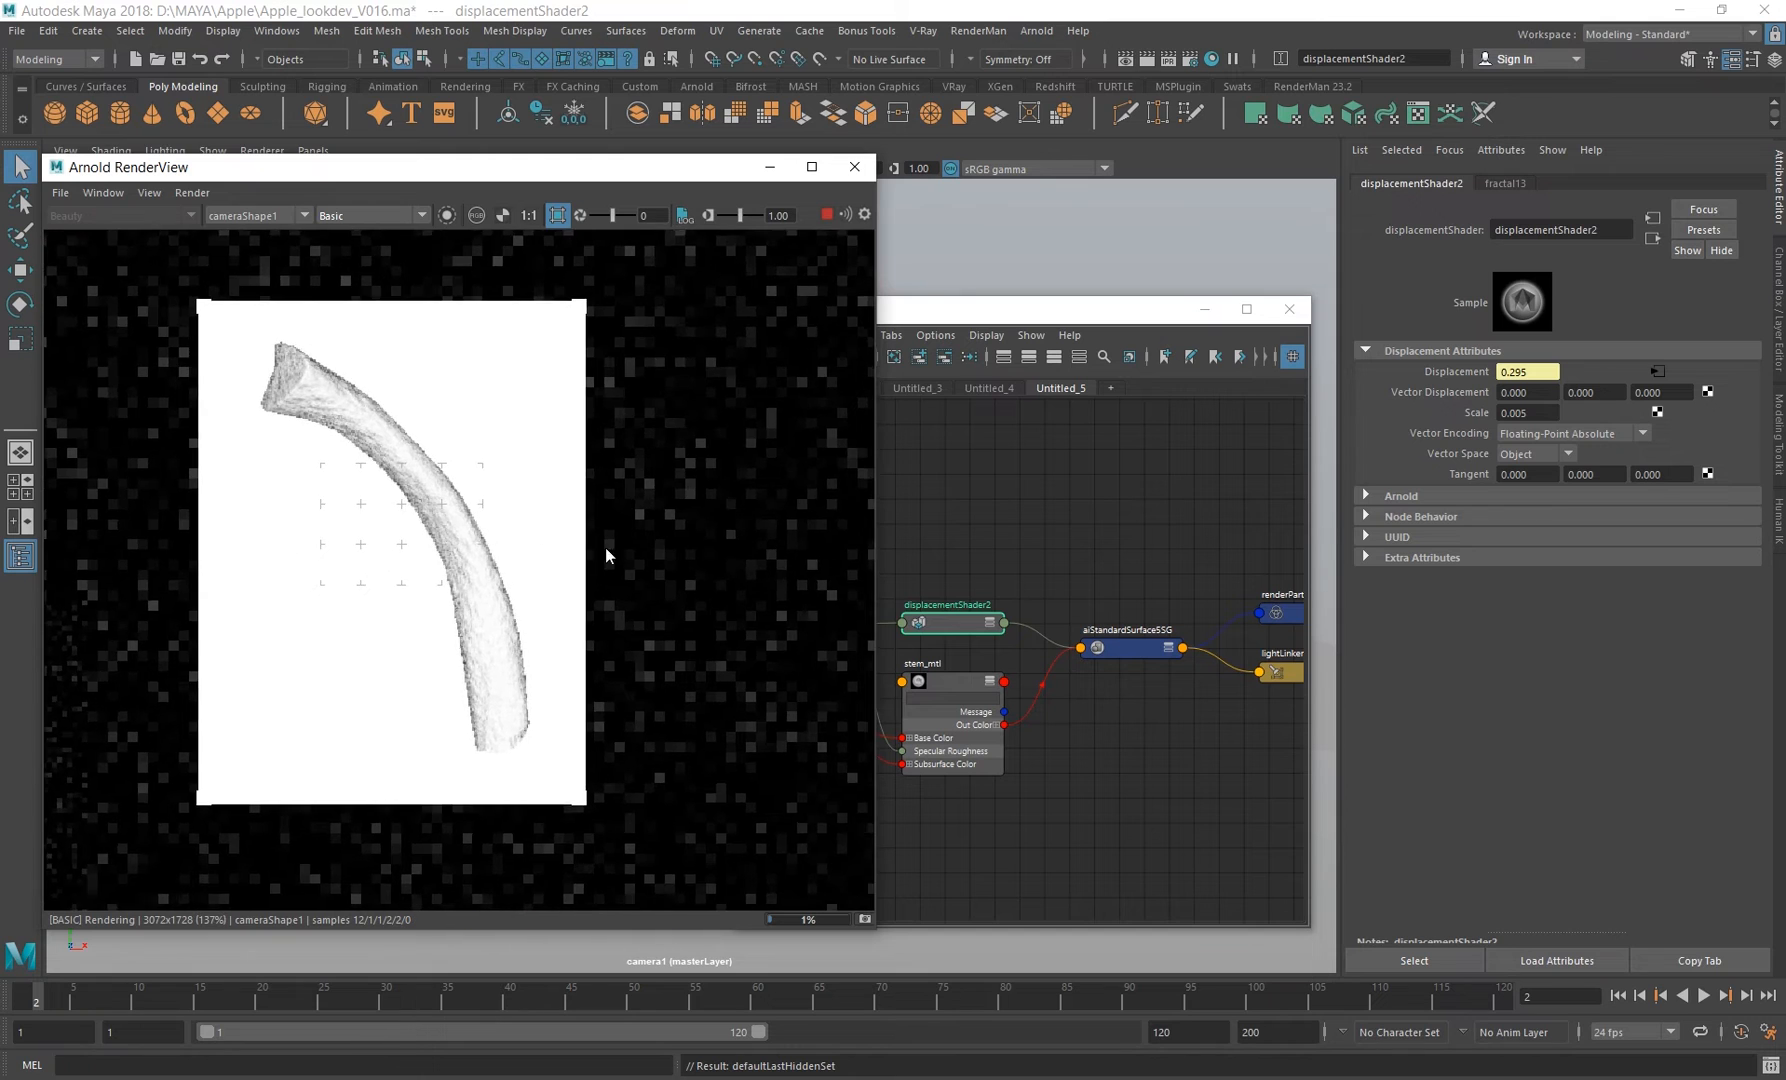
{"action": "scroll", "coordinate": [540, 485], "scroll_direction": "up", "scroll_amount": 2}
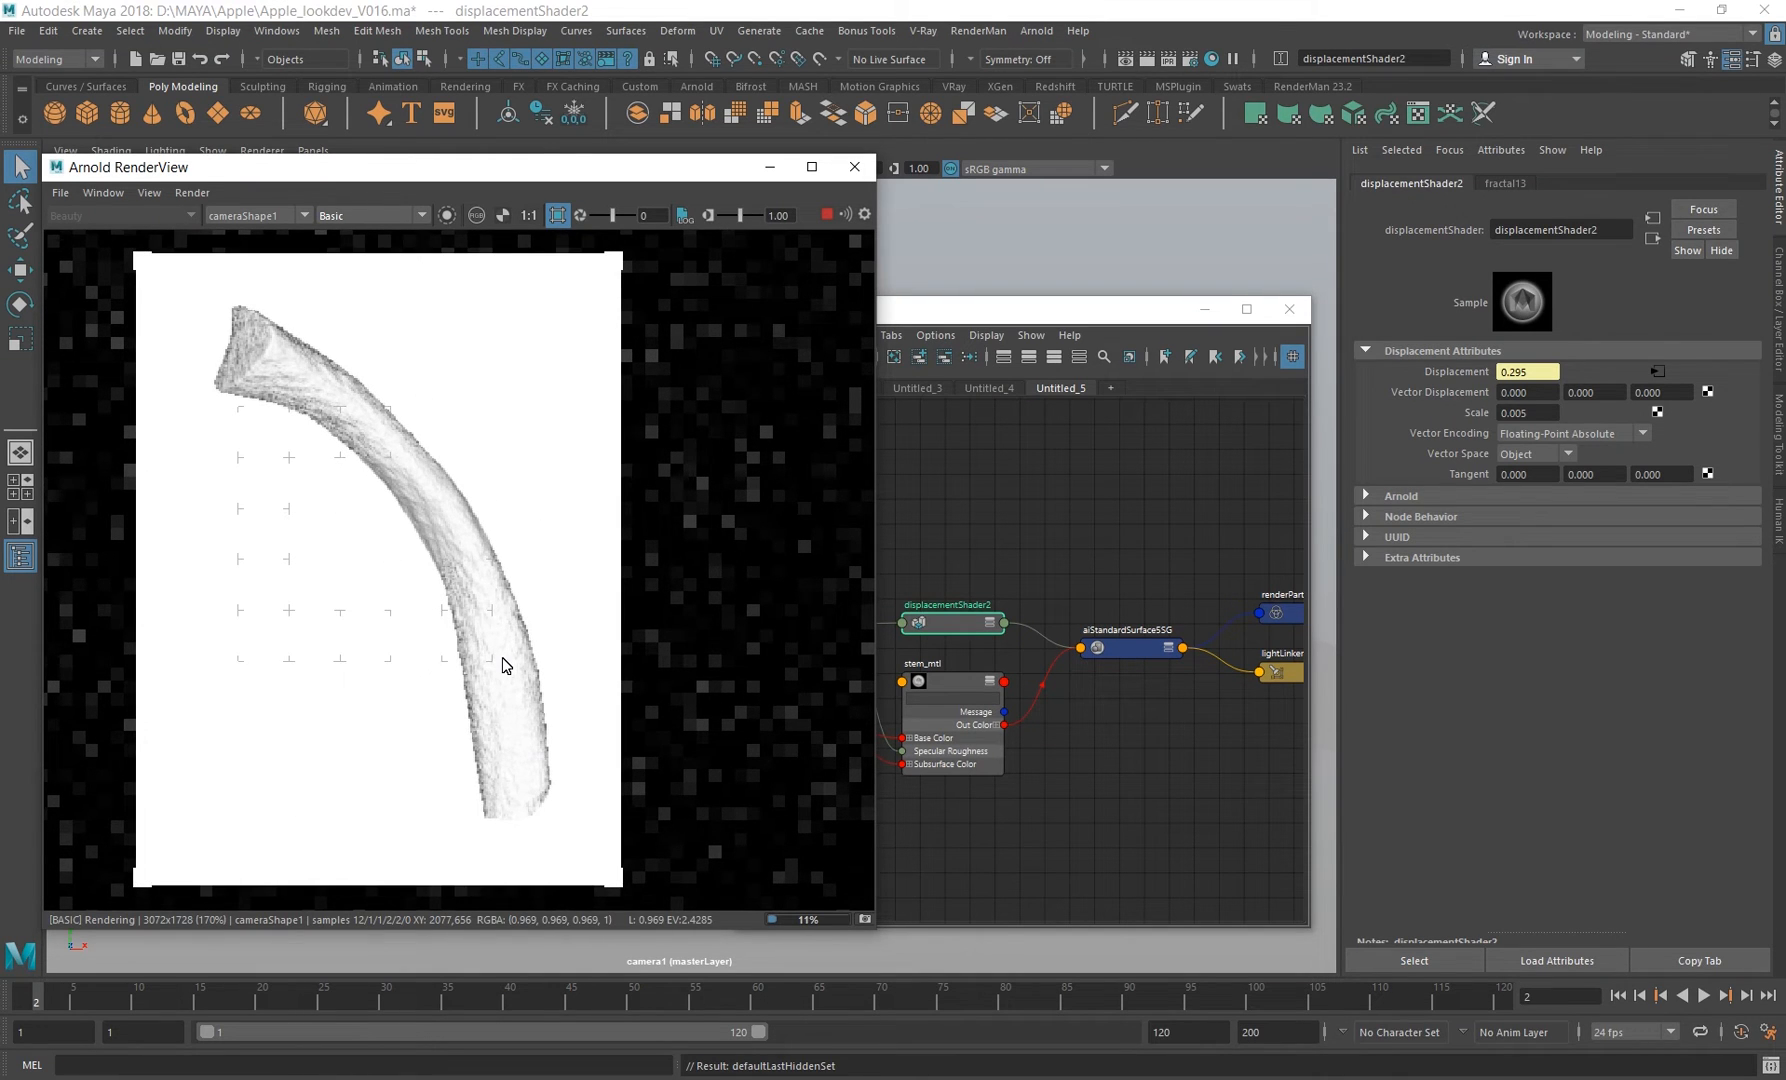
Select the stem mesh and examine the Type and Iterations in its Arnold Subdivision settings.
{"action": "left_click", "coordinate": [468, 538]}
{"action": "left_click", "coordinate": [1401, 552]}
{"action": "scroll", "coordinate": [1485, 726], "scroll_direction": "down", "scroll_amount": 3}
{"action": "scroll", "coordinate": [1485, 726], "scroll_direction": "down", "scroll_amount": 2}
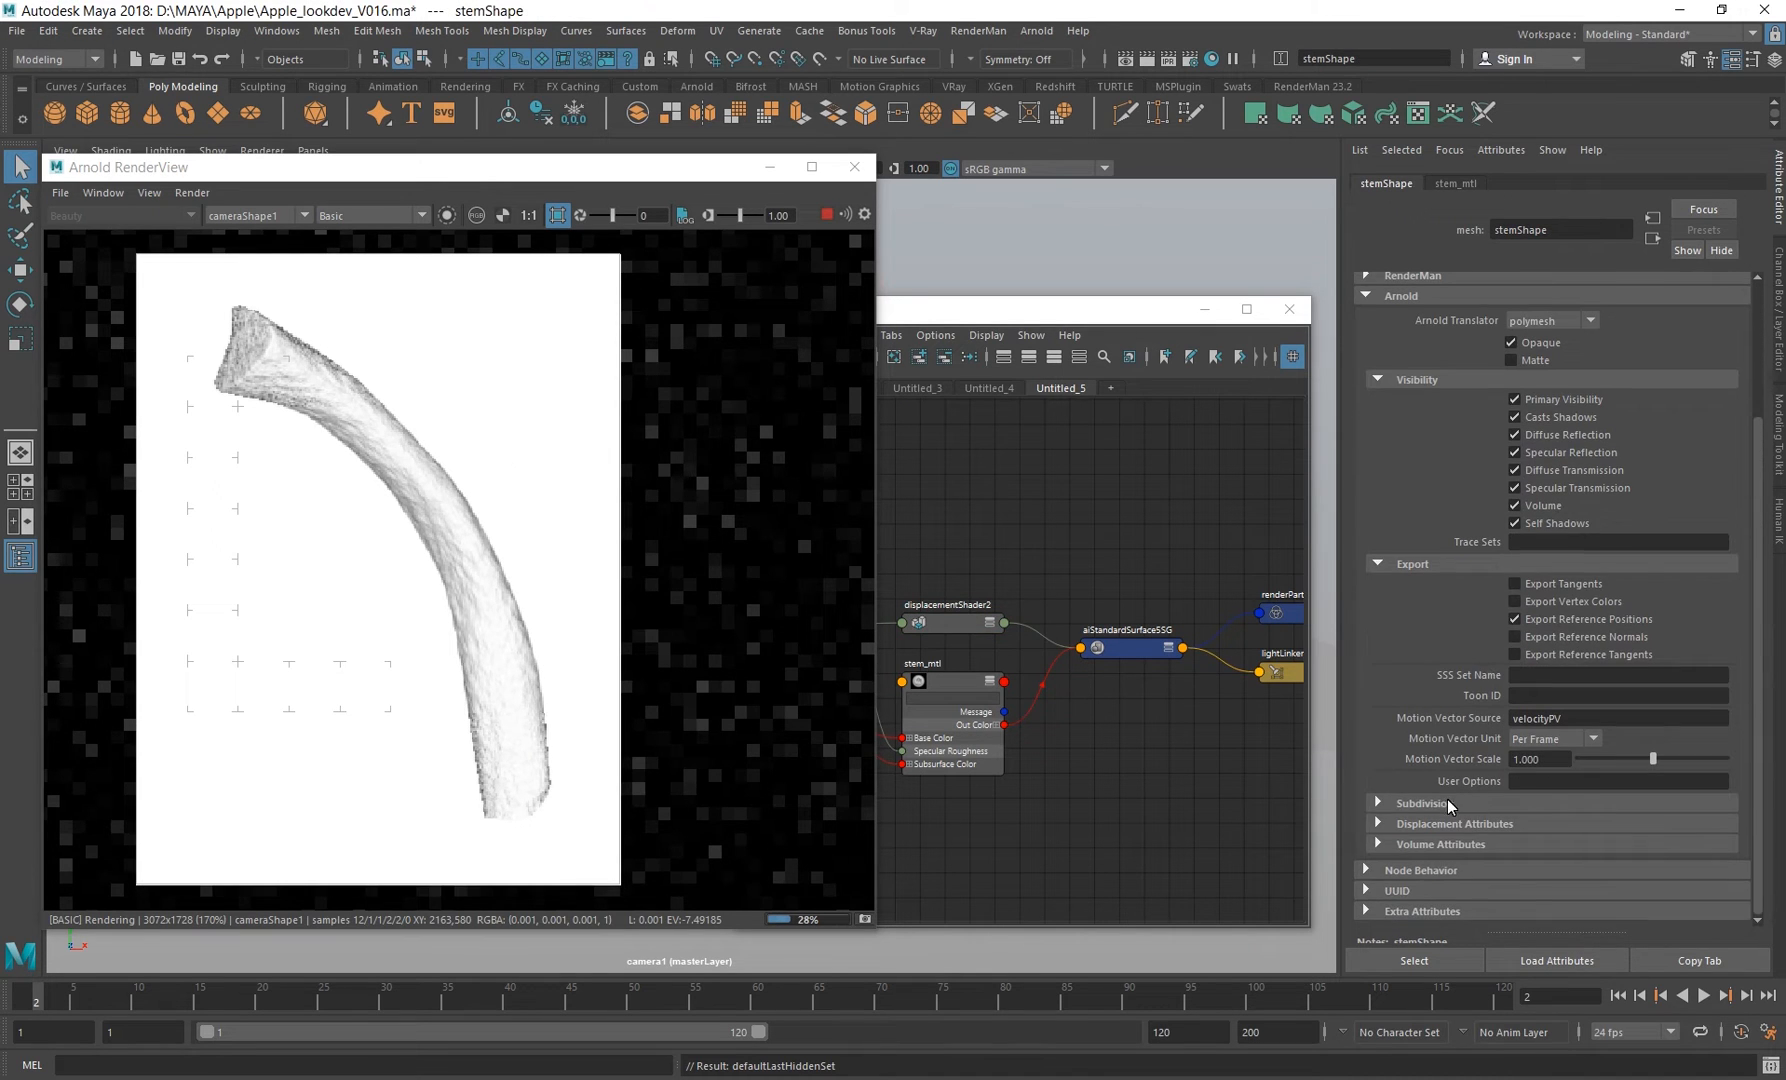
{"action": "left_click", "coordinate": [1412, 805]}
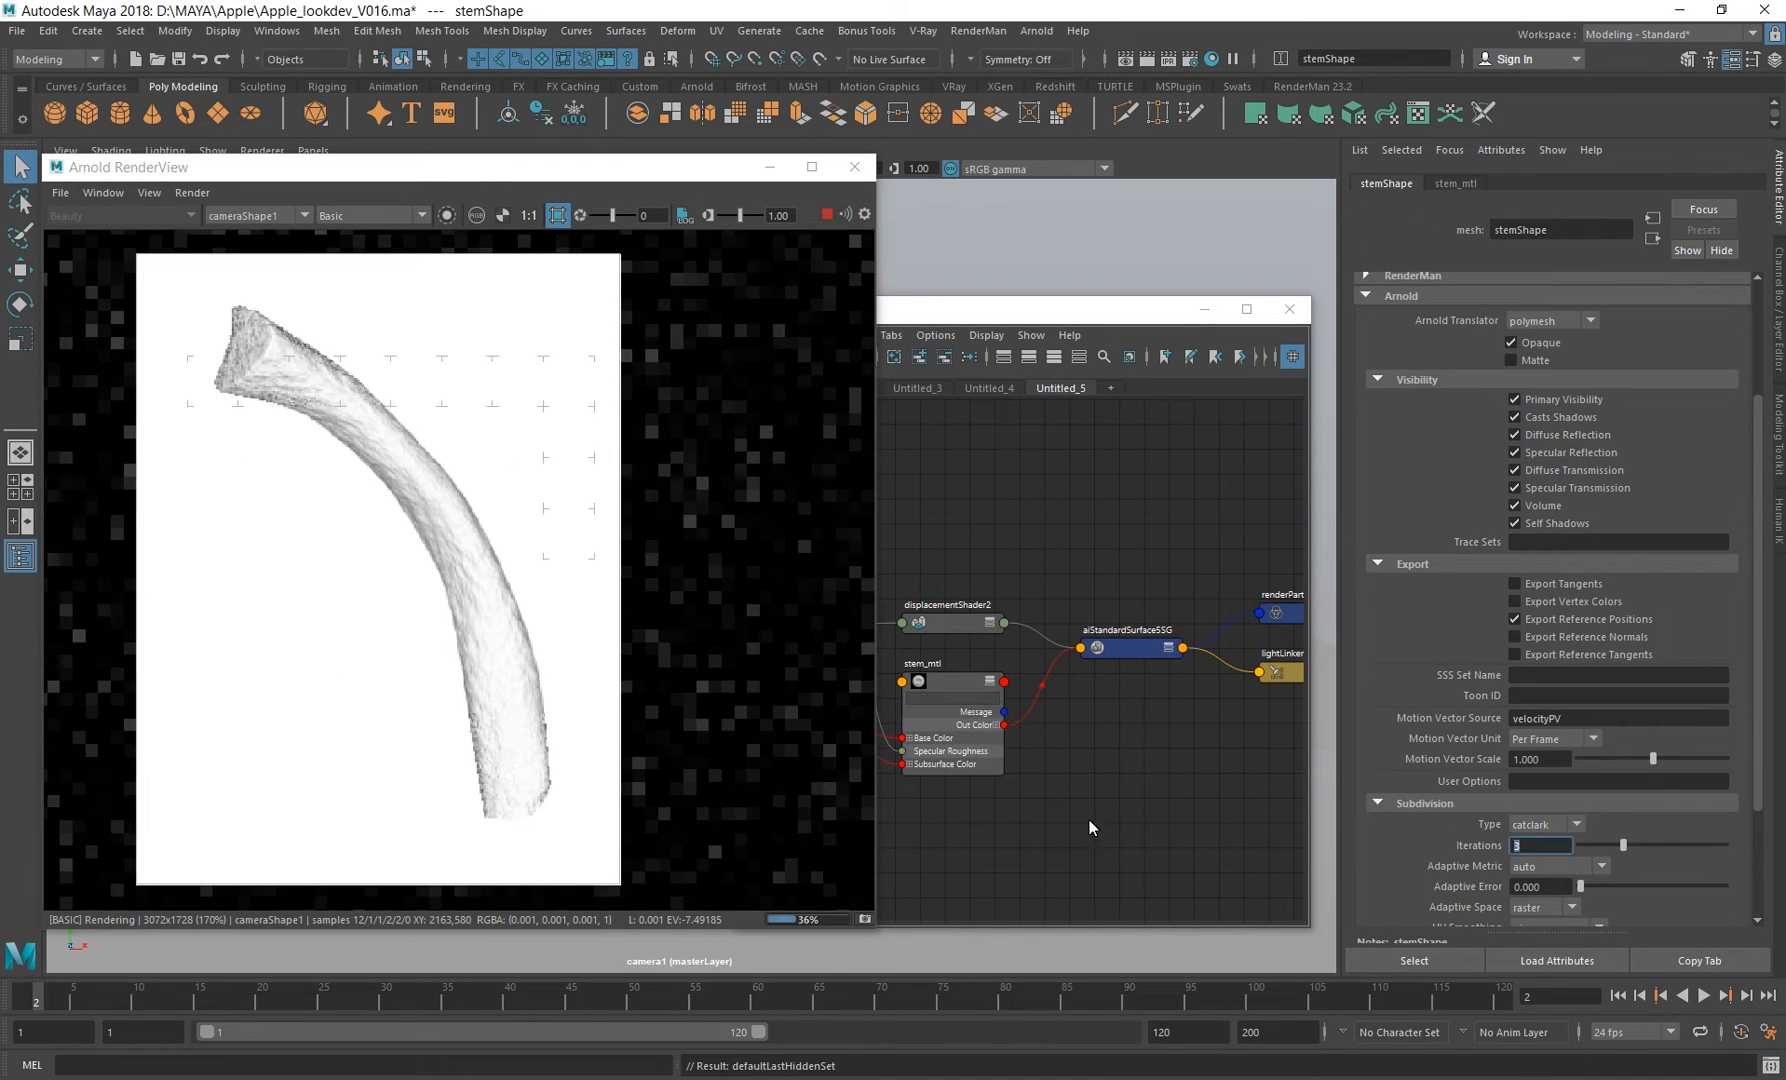
Return the render's debug shading to Shading, view the stem's shaded result, and close the render view.
{"action": "left_click", "coordinate": [1008, 781]}
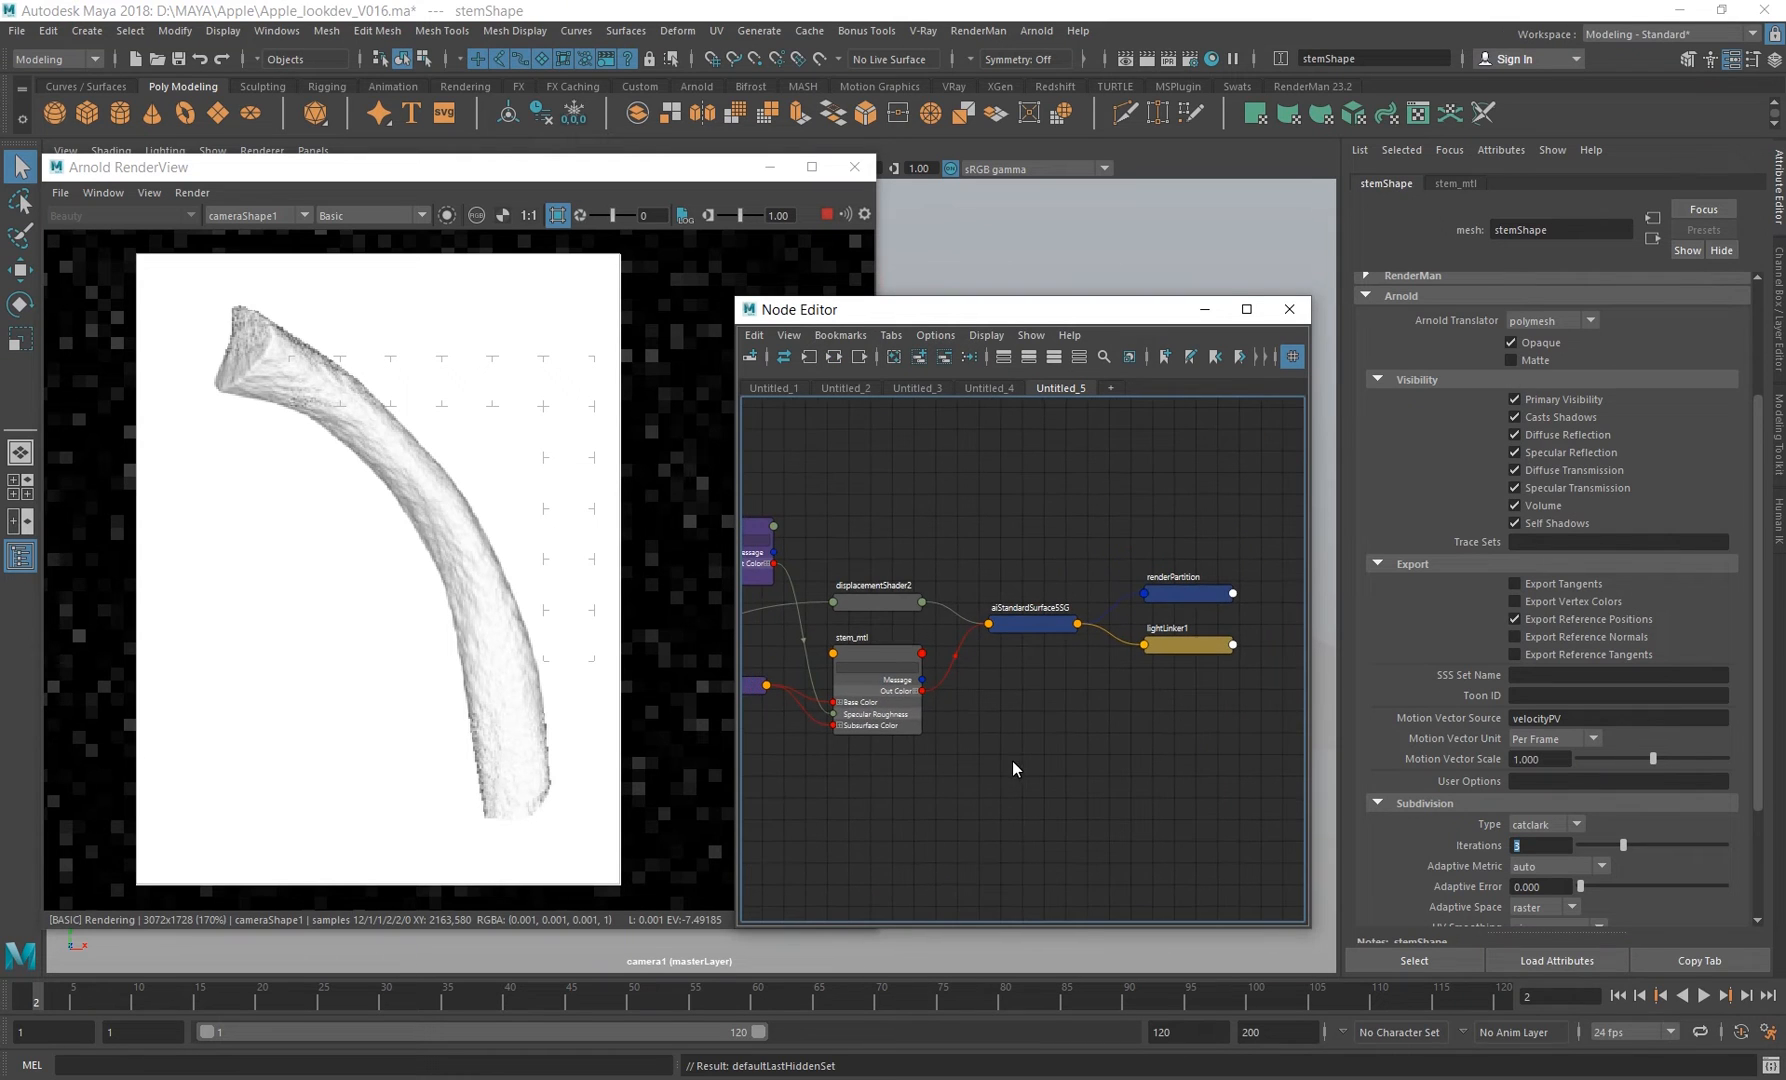
{"action": "left_click", "coordinate": [354, 211]}
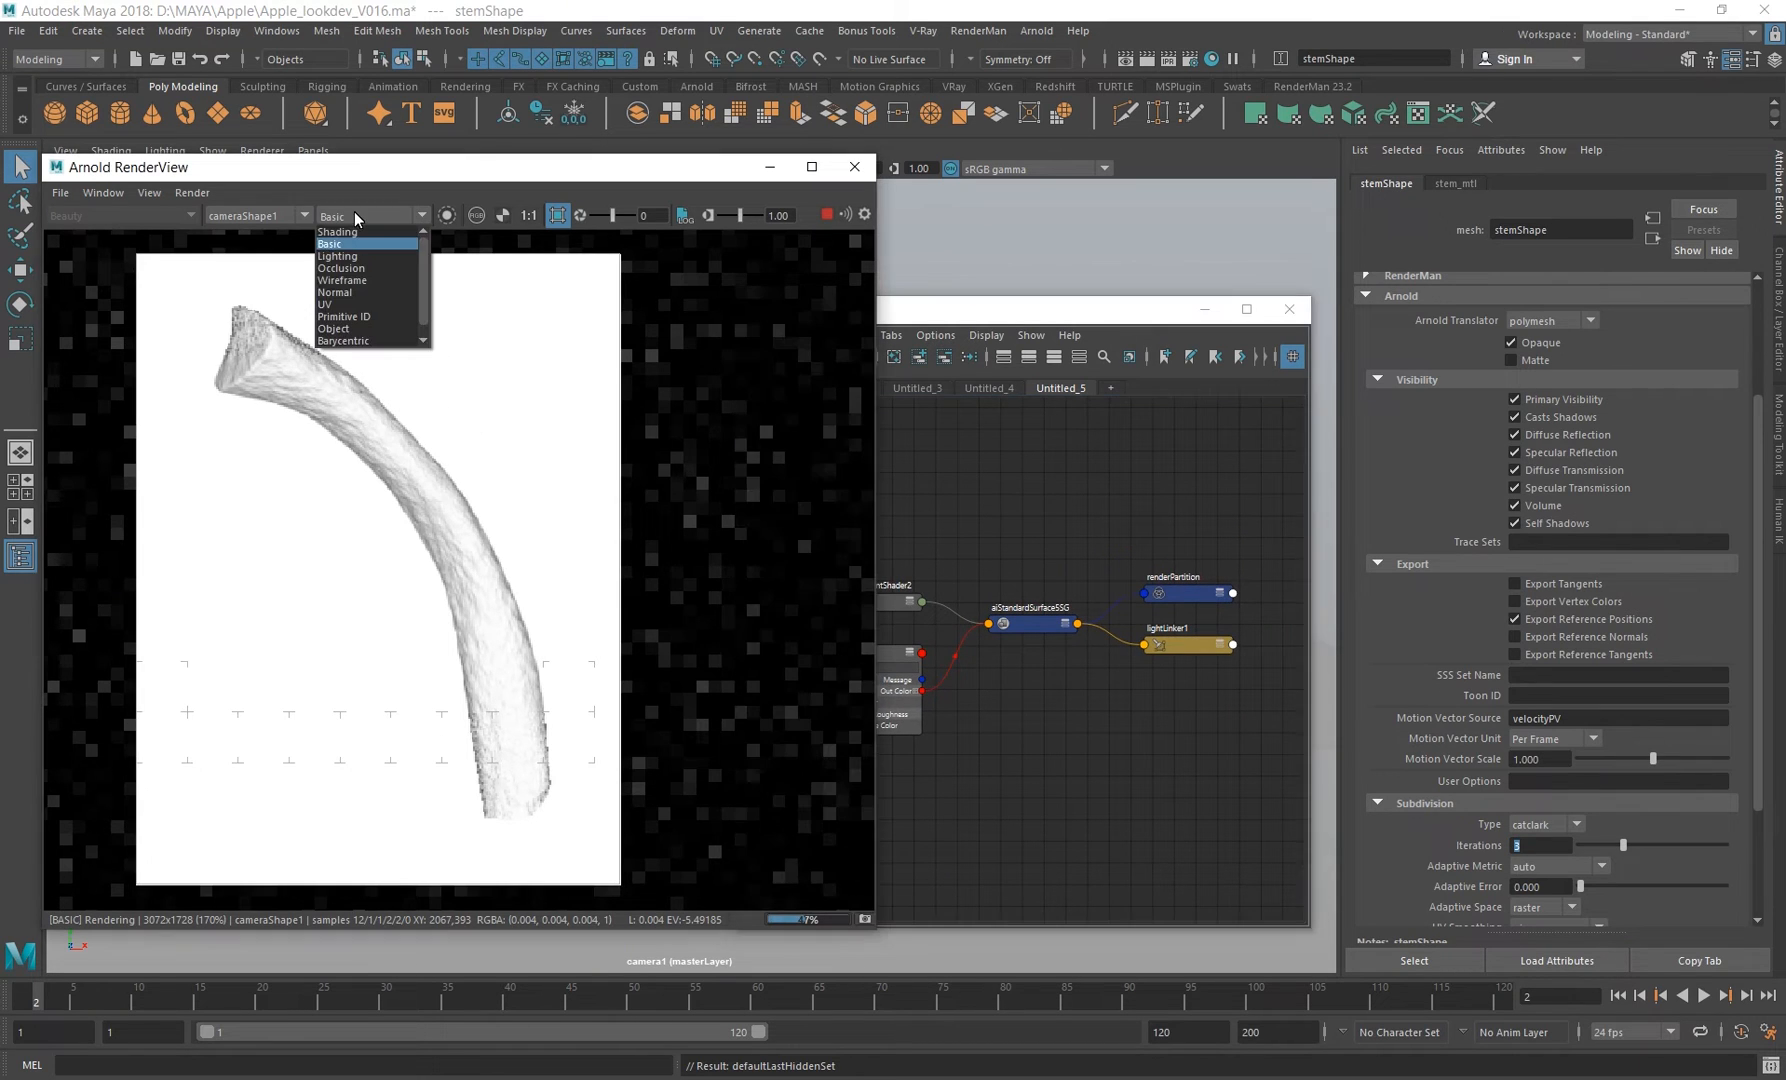
{"action": "left_click", "coordinate": [336, 236]}
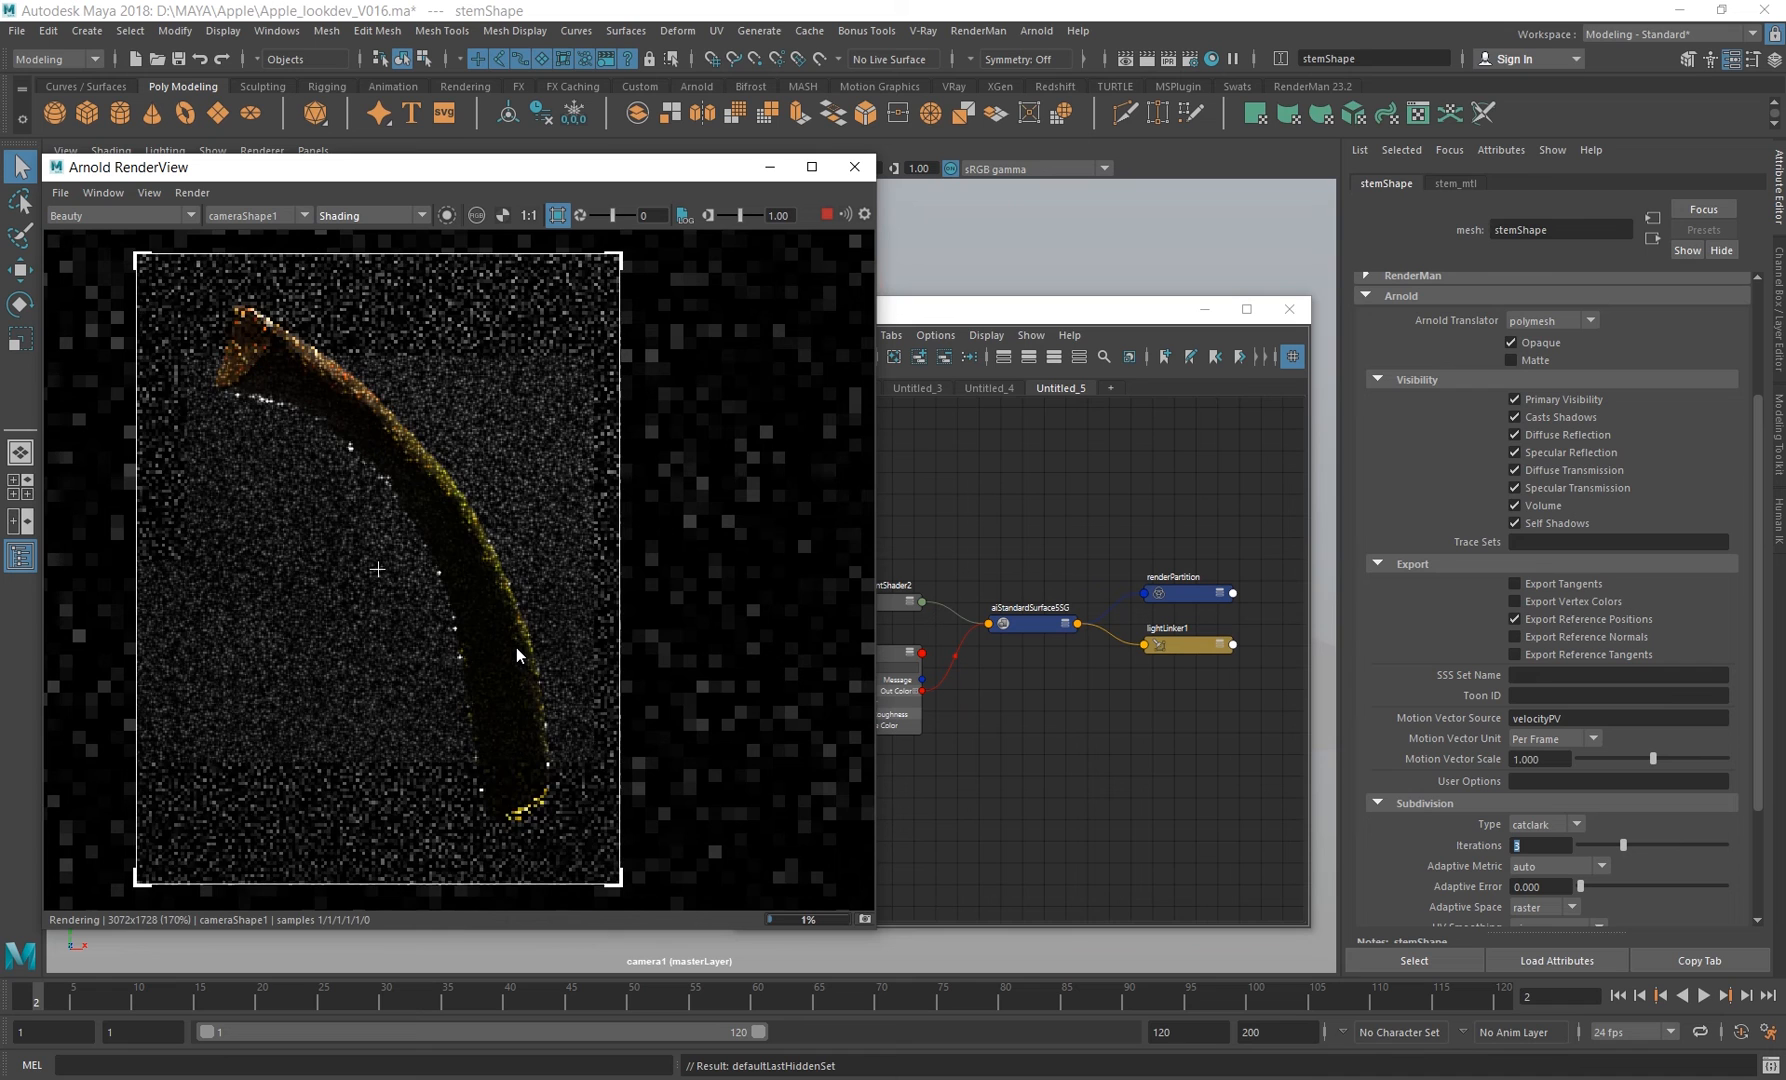
{"action": "middle_click_drag", "start_coordinate": [523, 584], "coordinate": [582, 573], "text": "alt"}
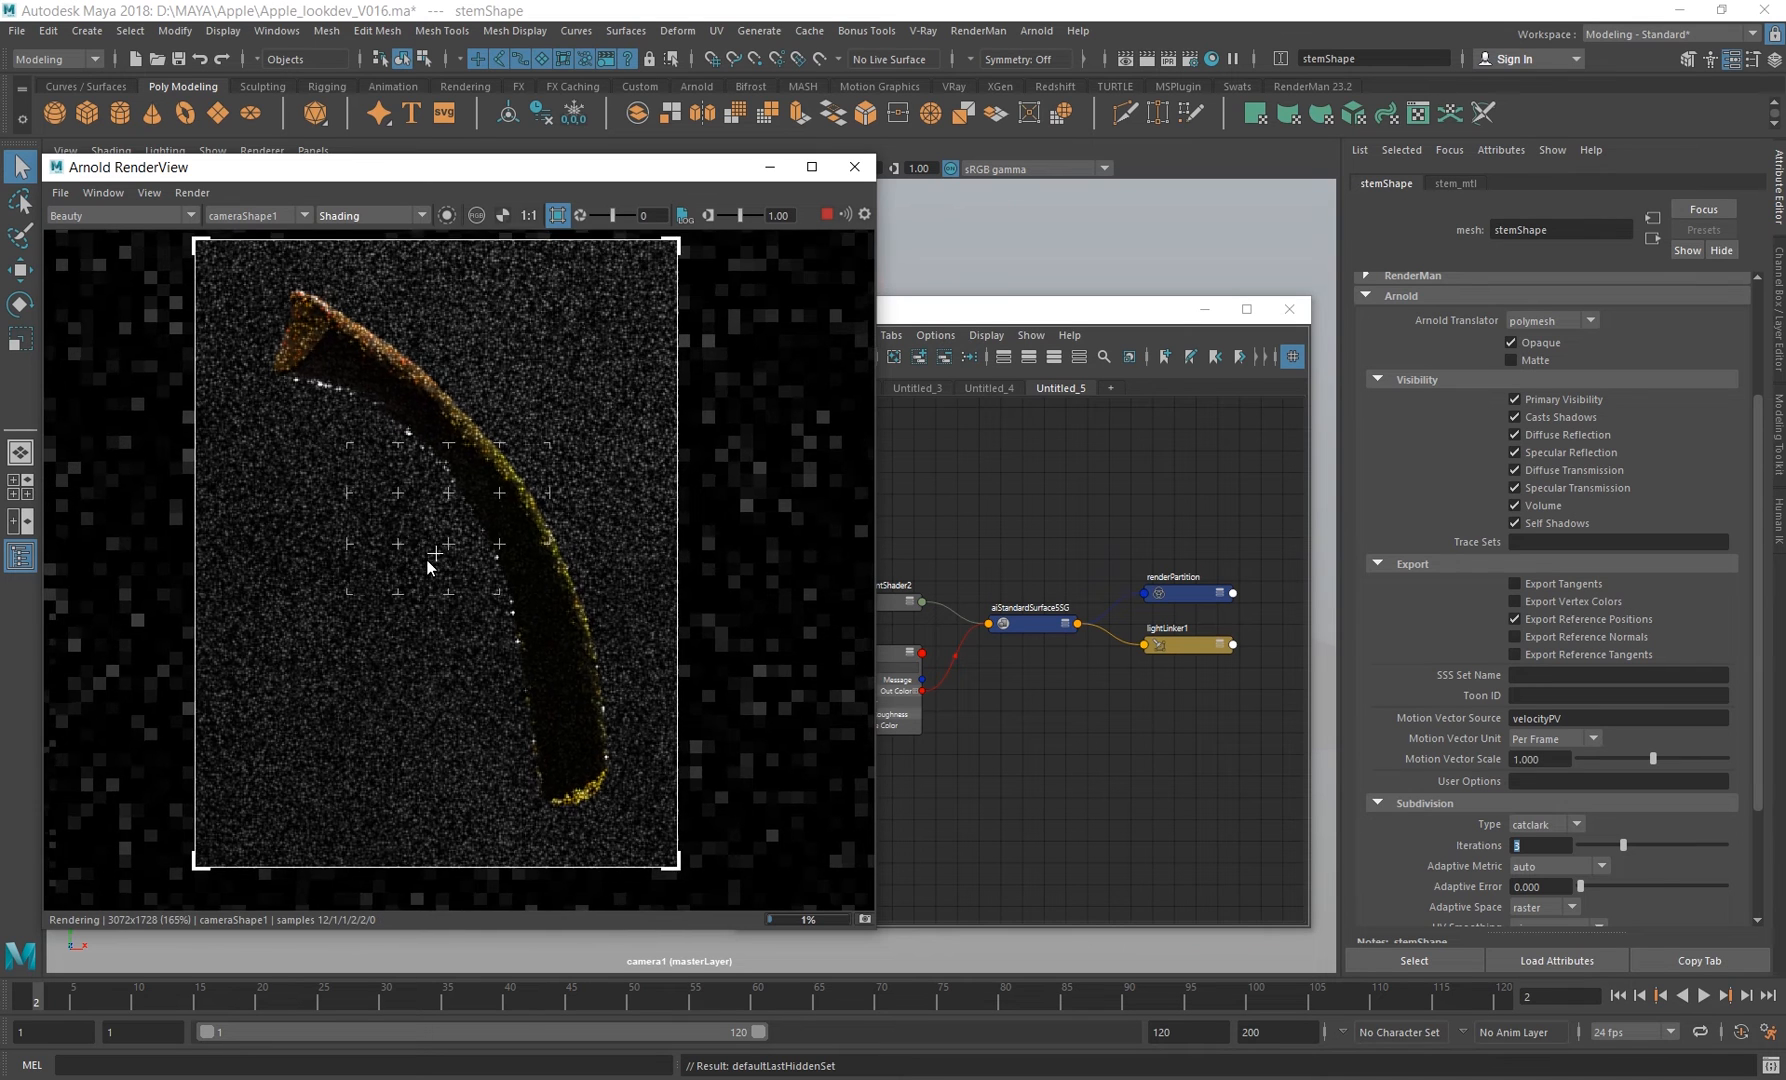
{"action": "right_click_drag", "start_coordinate": [427, 562], "coordinate": [438, 542], "text": "alt"}
{"action": "middle_click_drag", "start_coordinate": [438, 542], "coordinate": [426, 535], "text": "alt"}
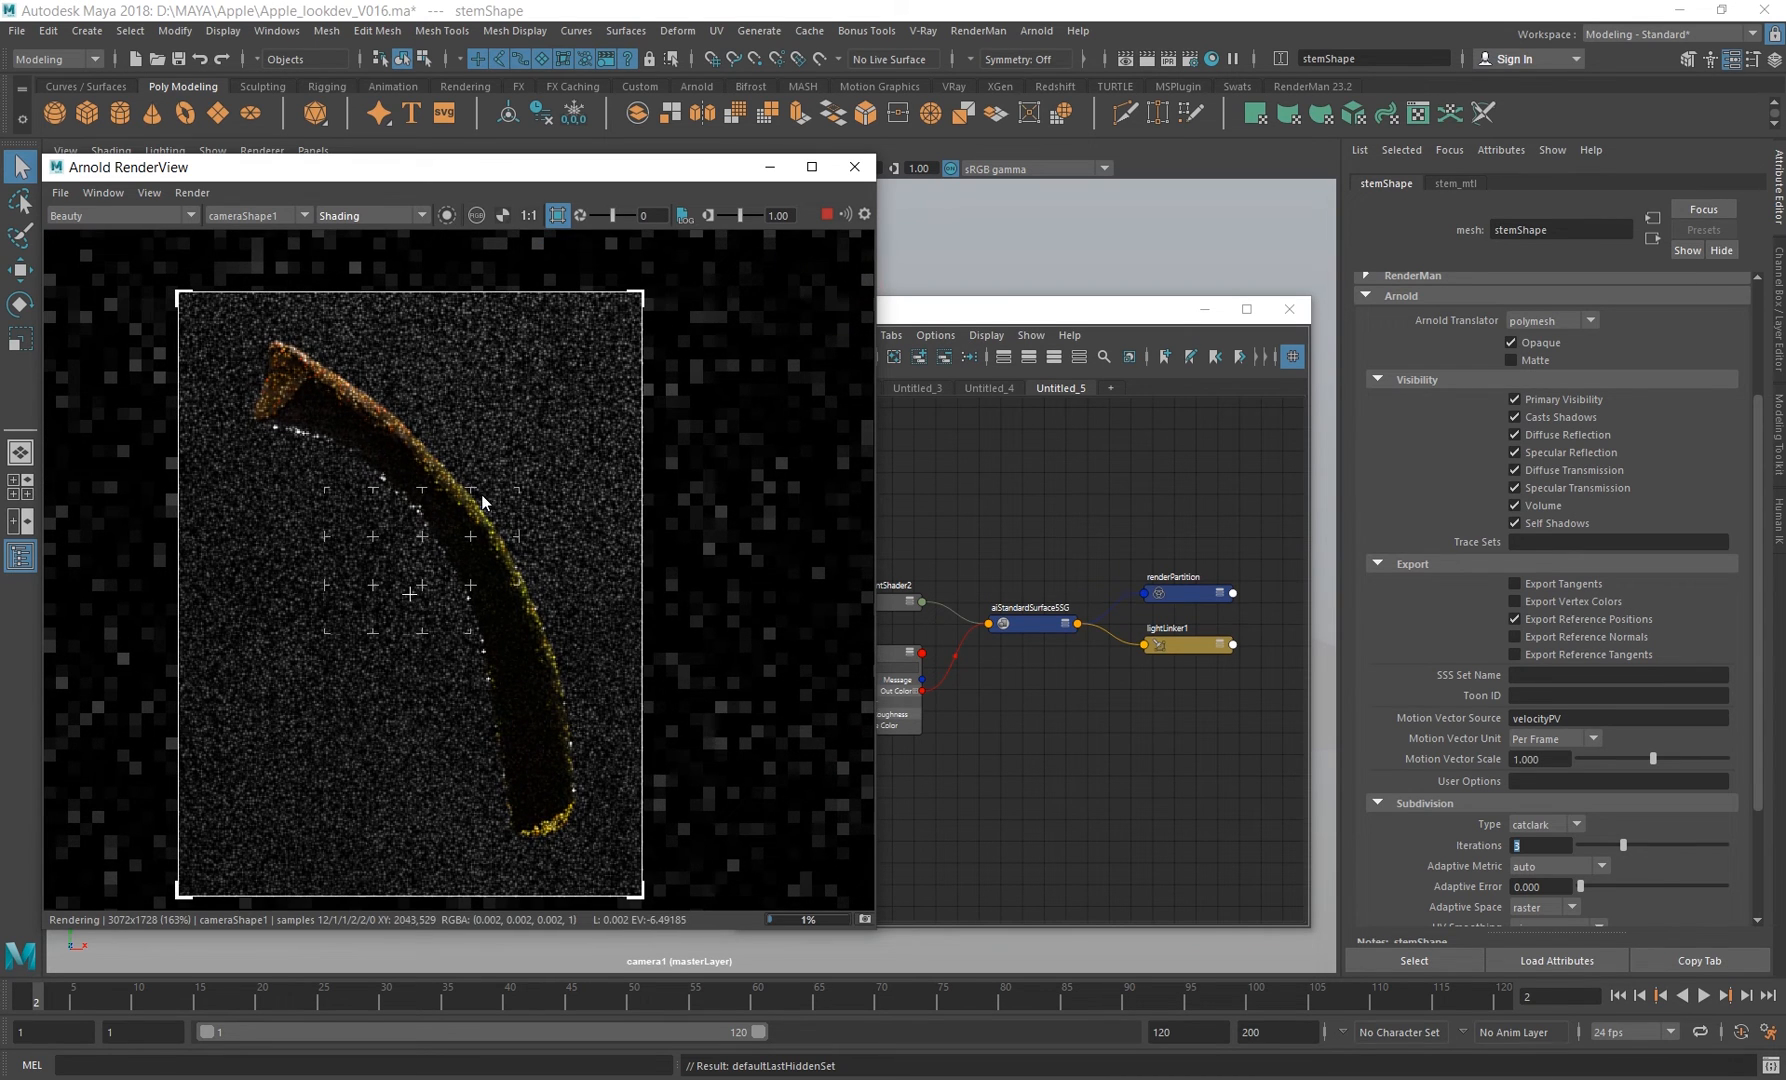
{"action": "left_click", "coordinate": [854, 166]}
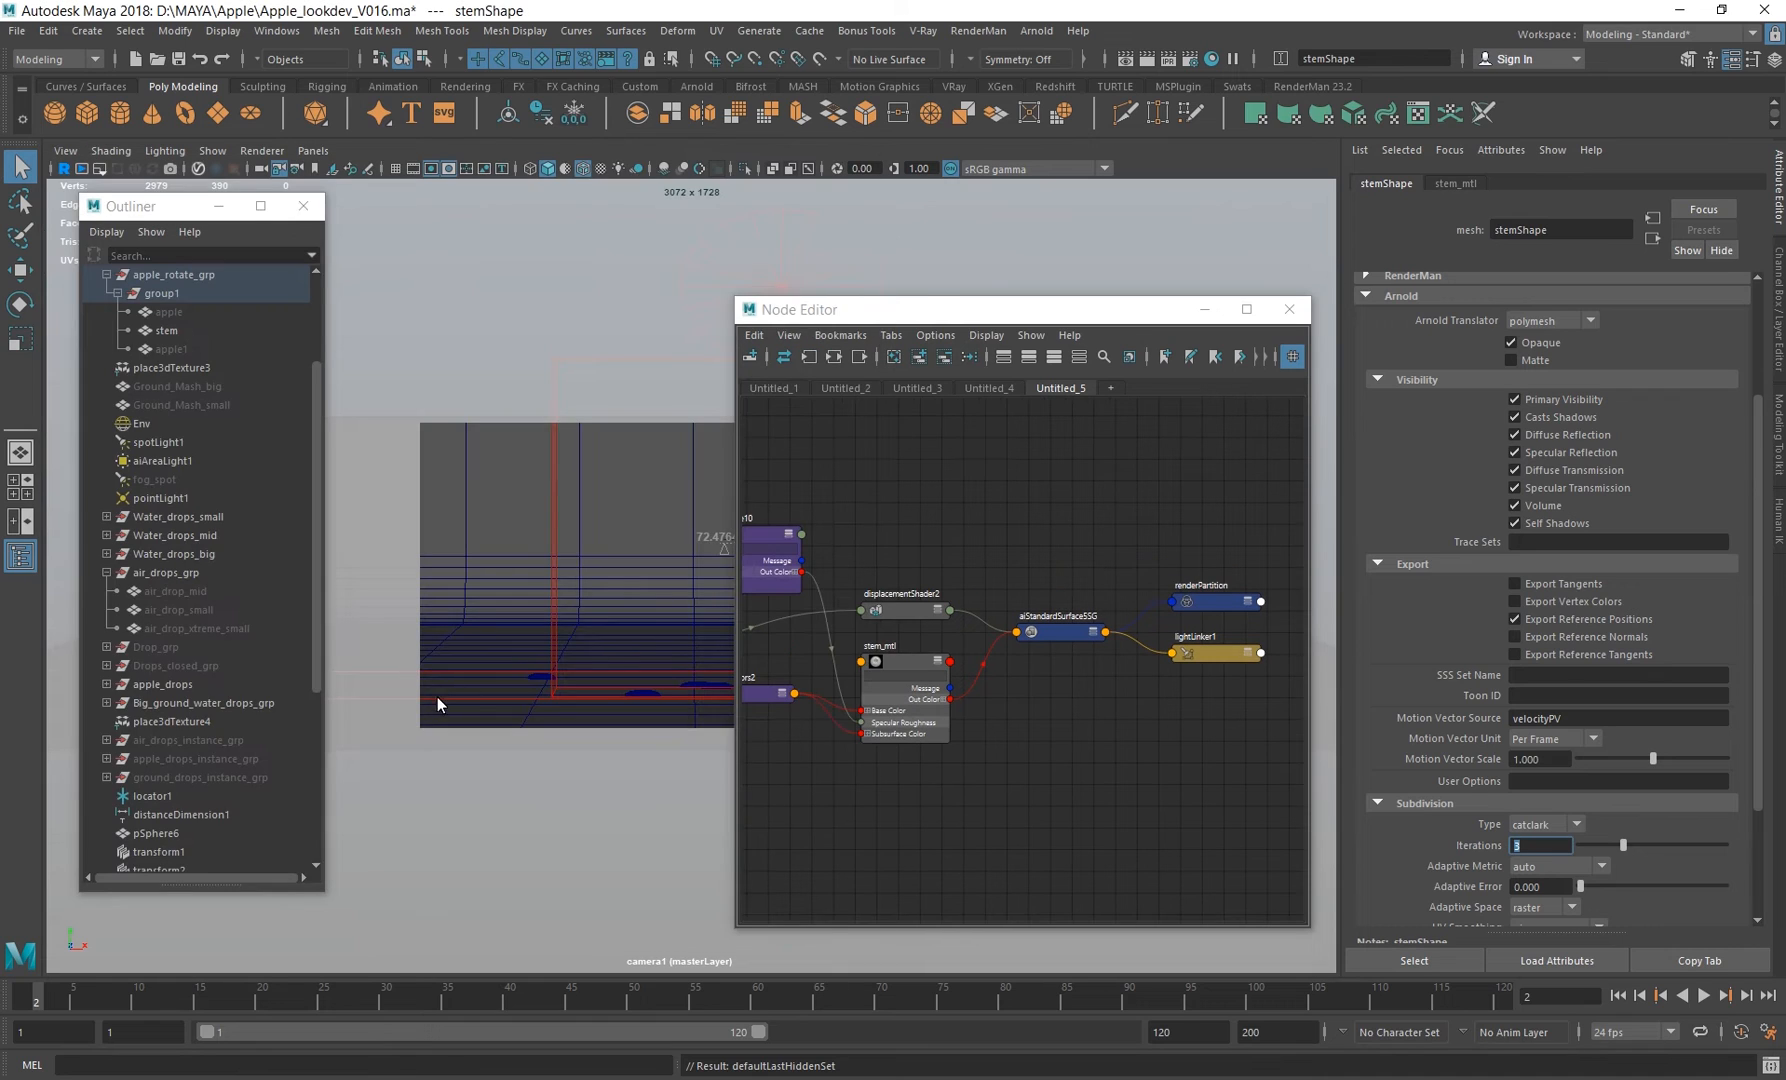
Unhide air_drops_instance_grp, apple_drops_instance_grp and ground_drops_instance_grp to show the water drop instances in the scene.
{"action": "left_click_drag", "start_coordinate": [932, 311], "coordinate": [988, 495]}
{"action": "scroll", "coordinate": [220, 506], "scroll_direction": "up", "scroll_amount": 3}
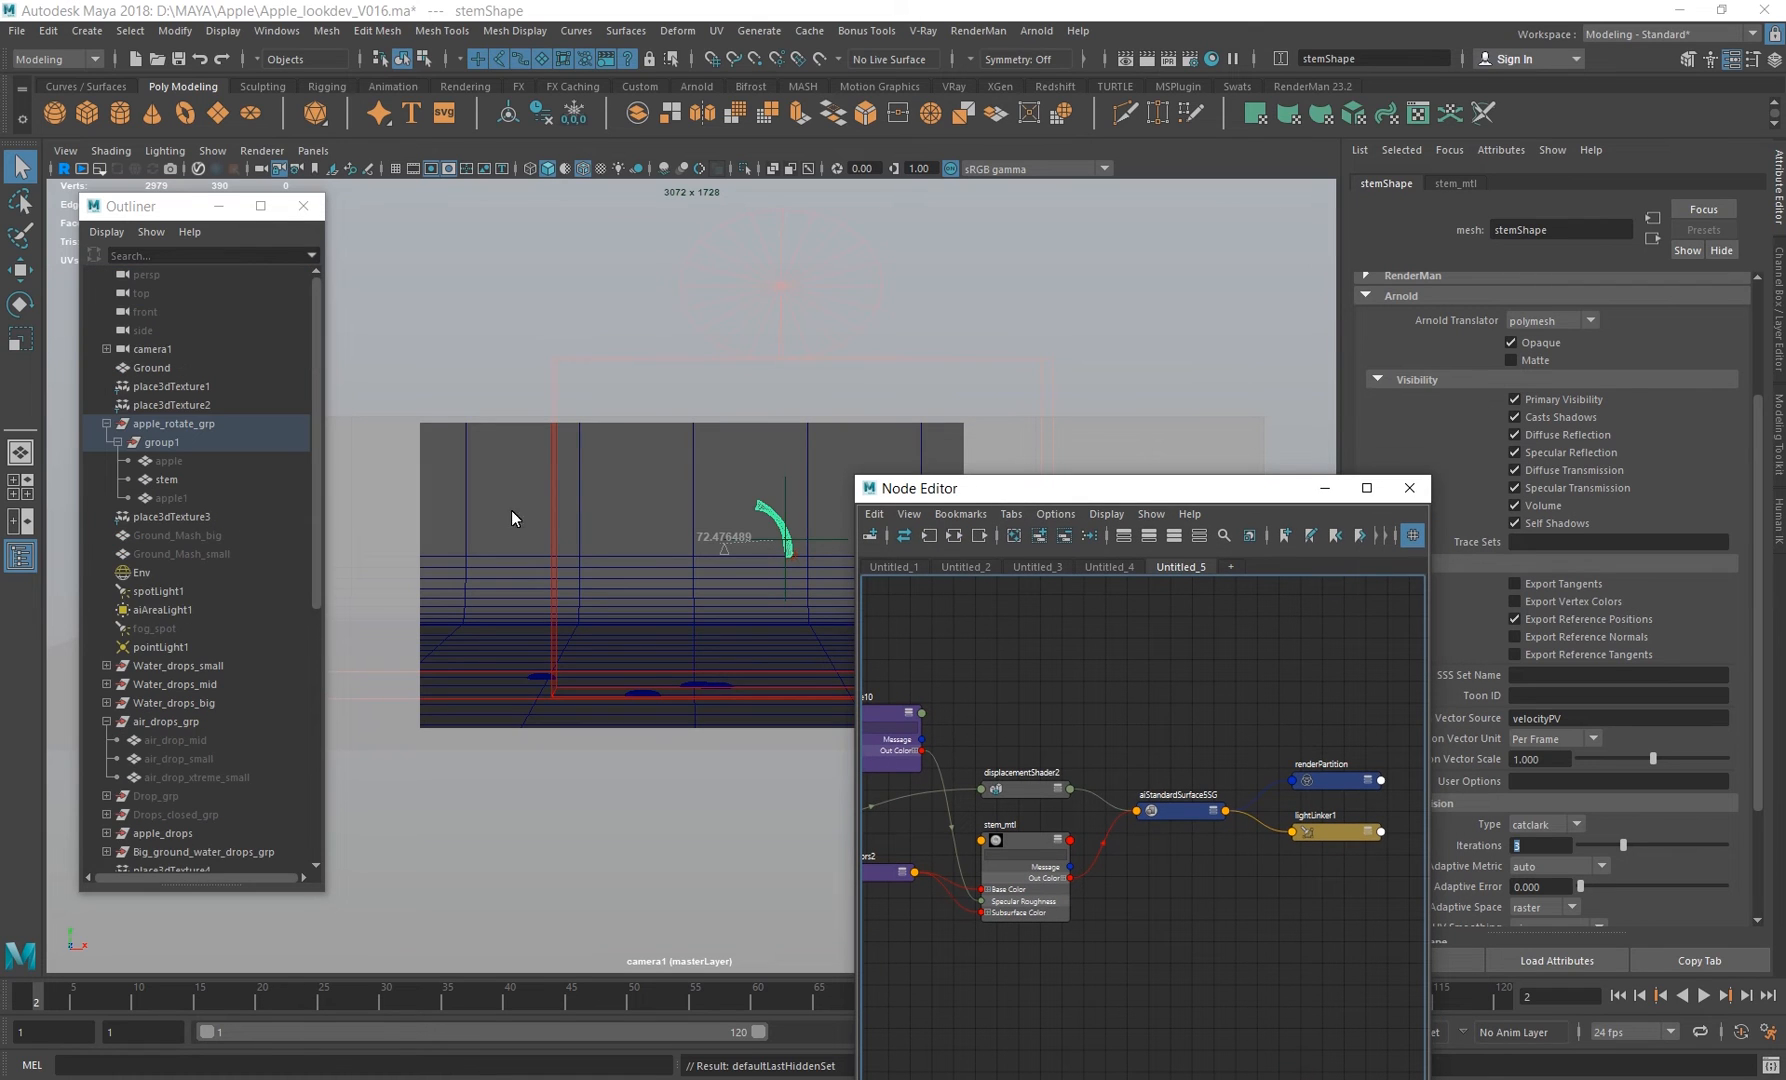
{"action": "scroll", "coordinate": [207, 730], "scroll_direction": "down", "scroll_amount": 5}
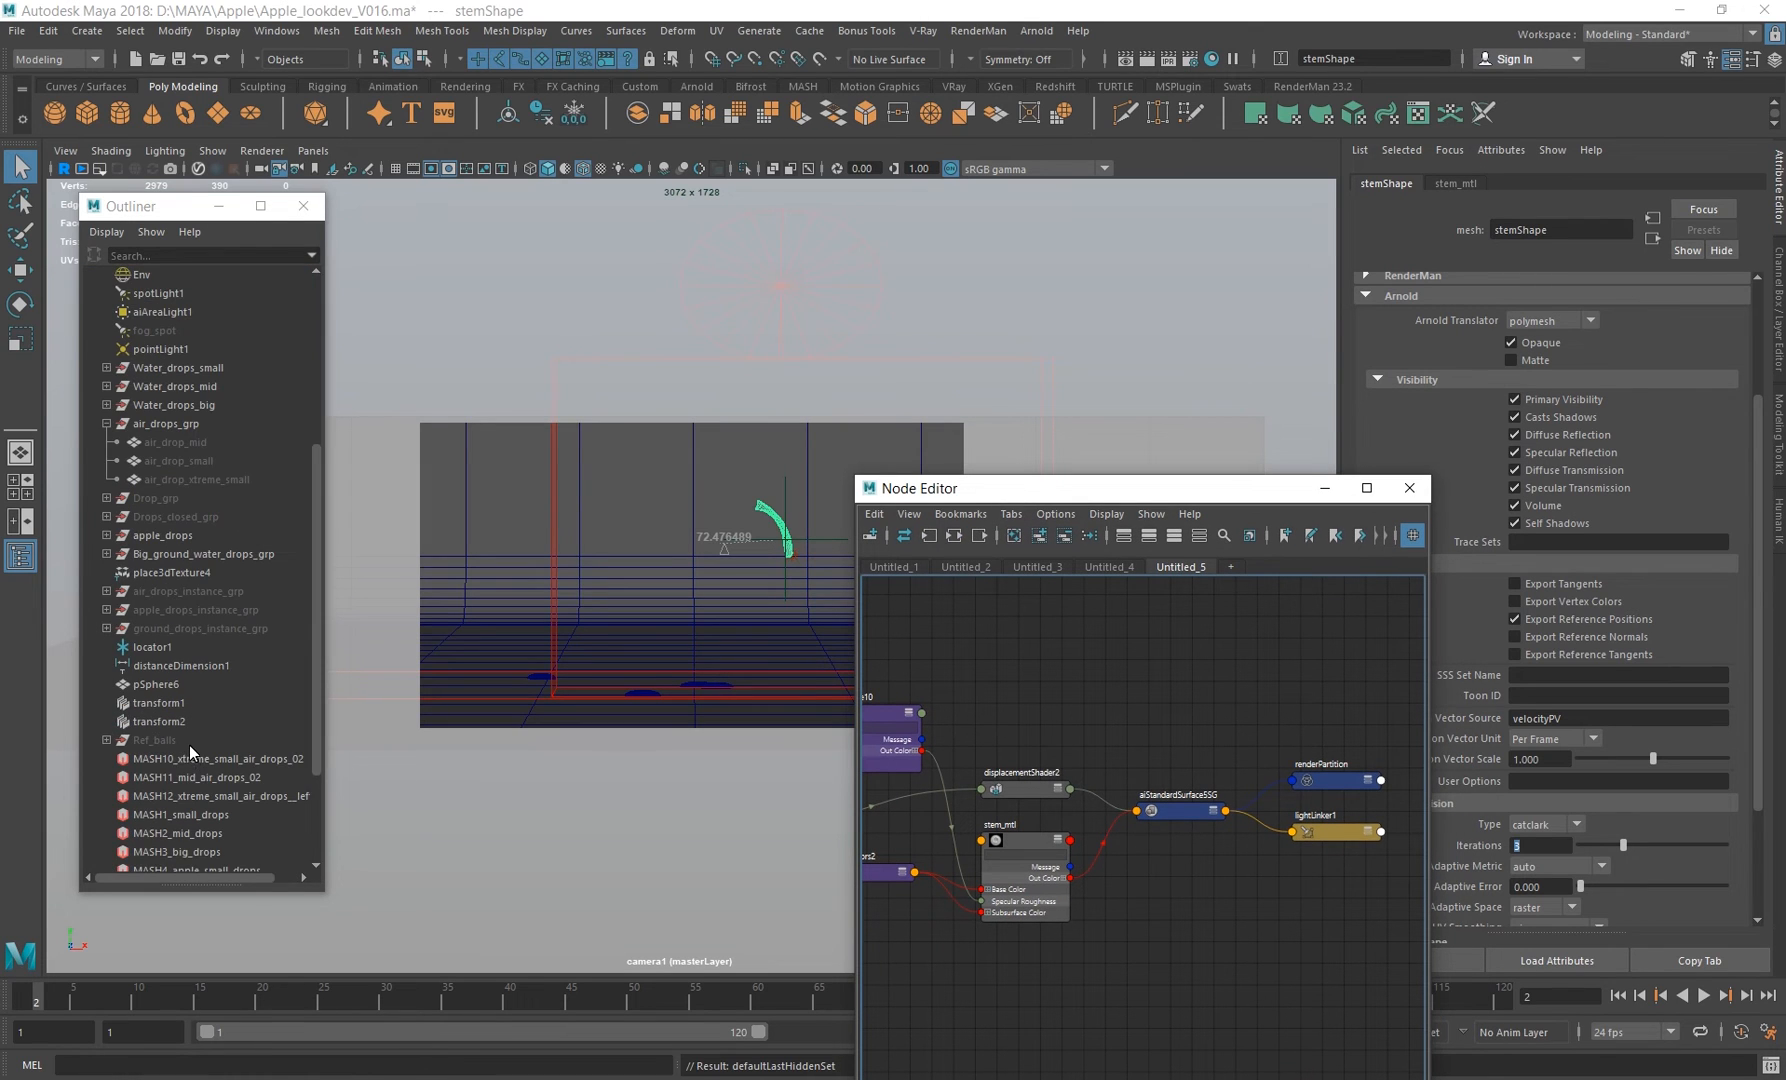
{"action": "left_click_drag", "start_coordinate": [202, 592], "coordinate": [202, 622]}
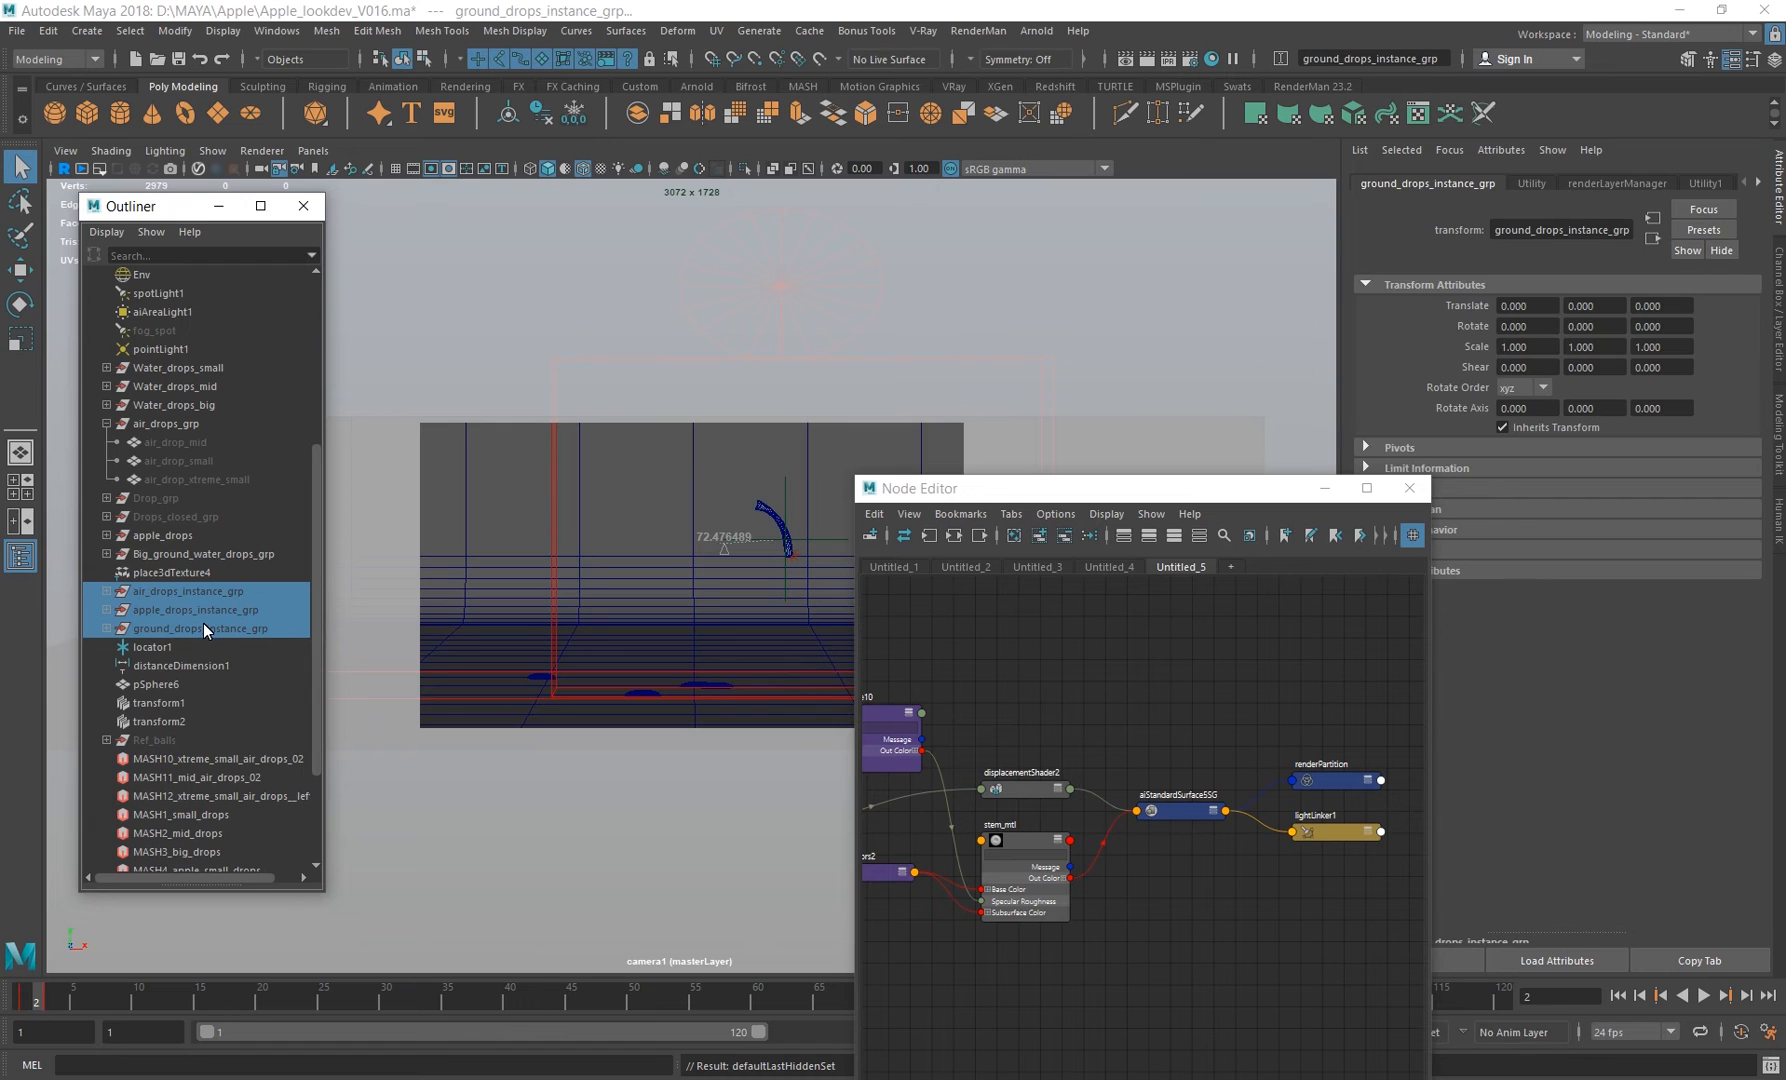
{"action": "key", "text": "shift+h"}
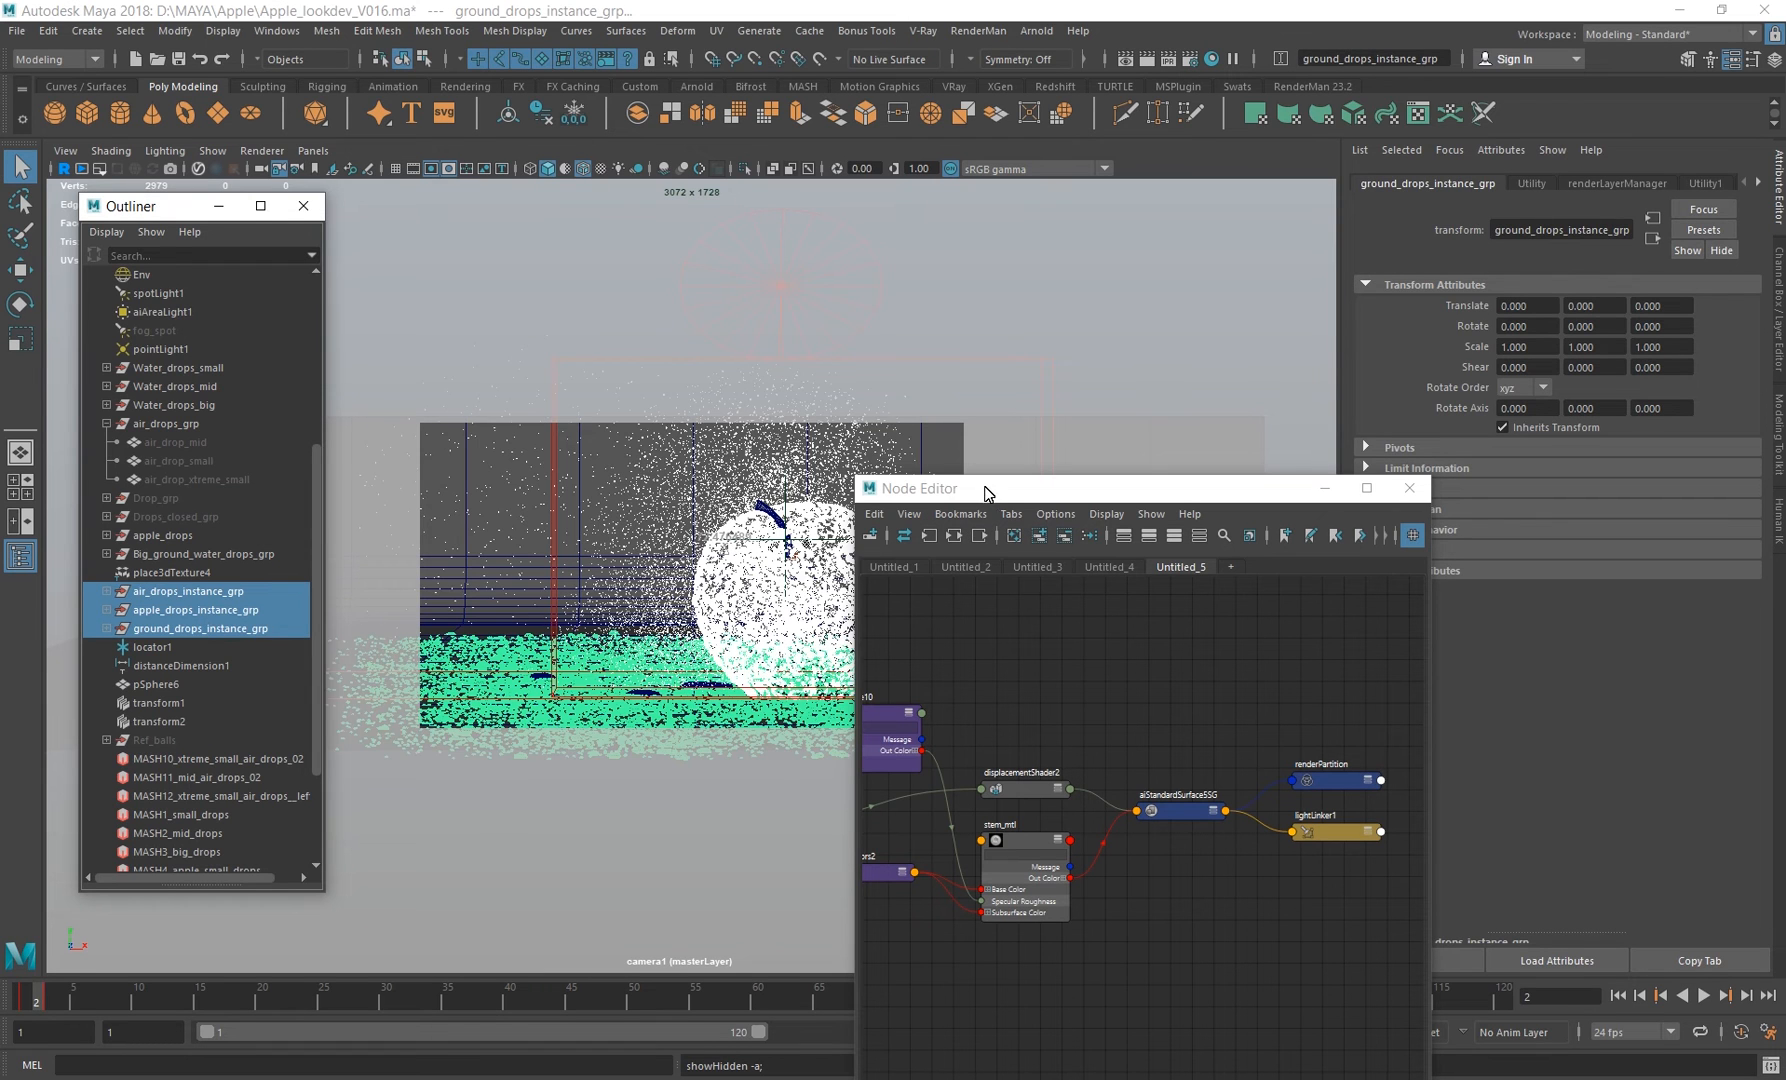
{"action": "left_click_drag", "start_coordinate": [984, 489], "coordinate": [1090, 449]}
{"action": "left_click_drag", "start_coordinate": [1090, 450], "coordinate": [1090, 444]}
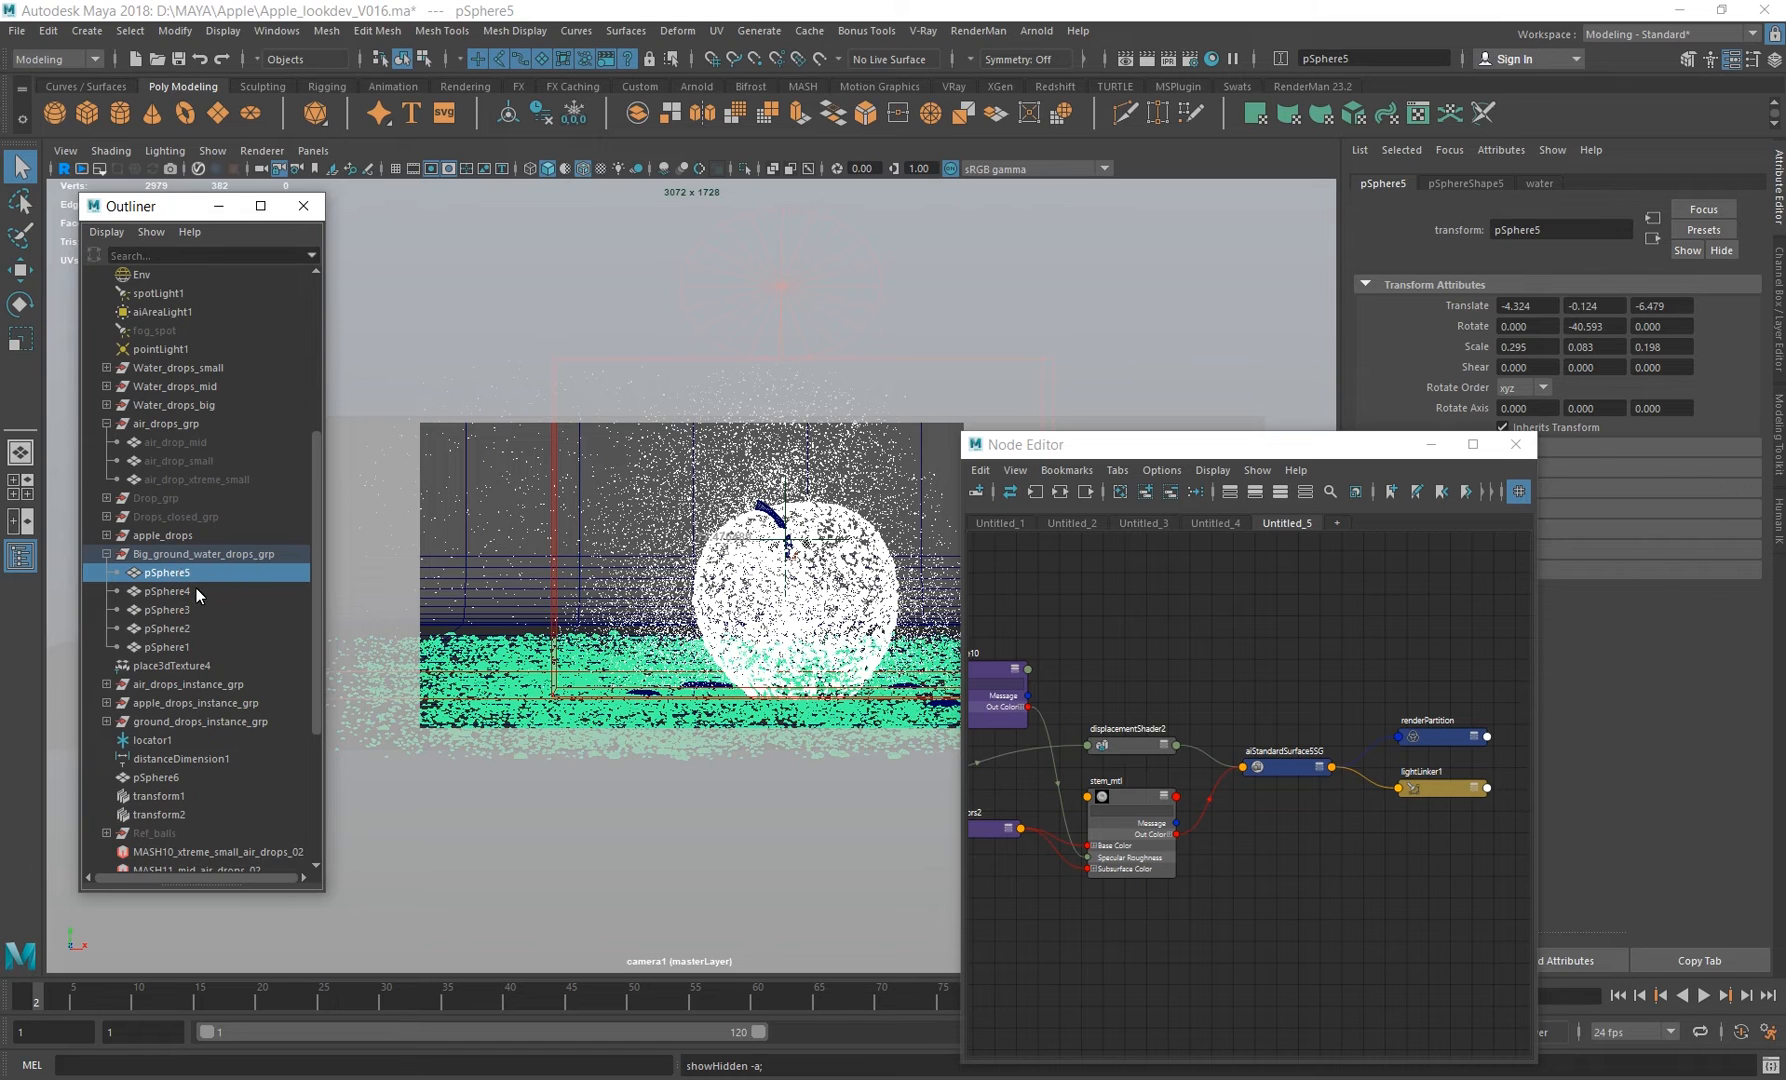
Examine the water material on pSphere5 in the big ground water drops group, including its transmission weight and specular IOR.
{"action": "left_click", "coordinate": [107, 367]}
{"action": "left_click", "coordinate": [170, 387]}
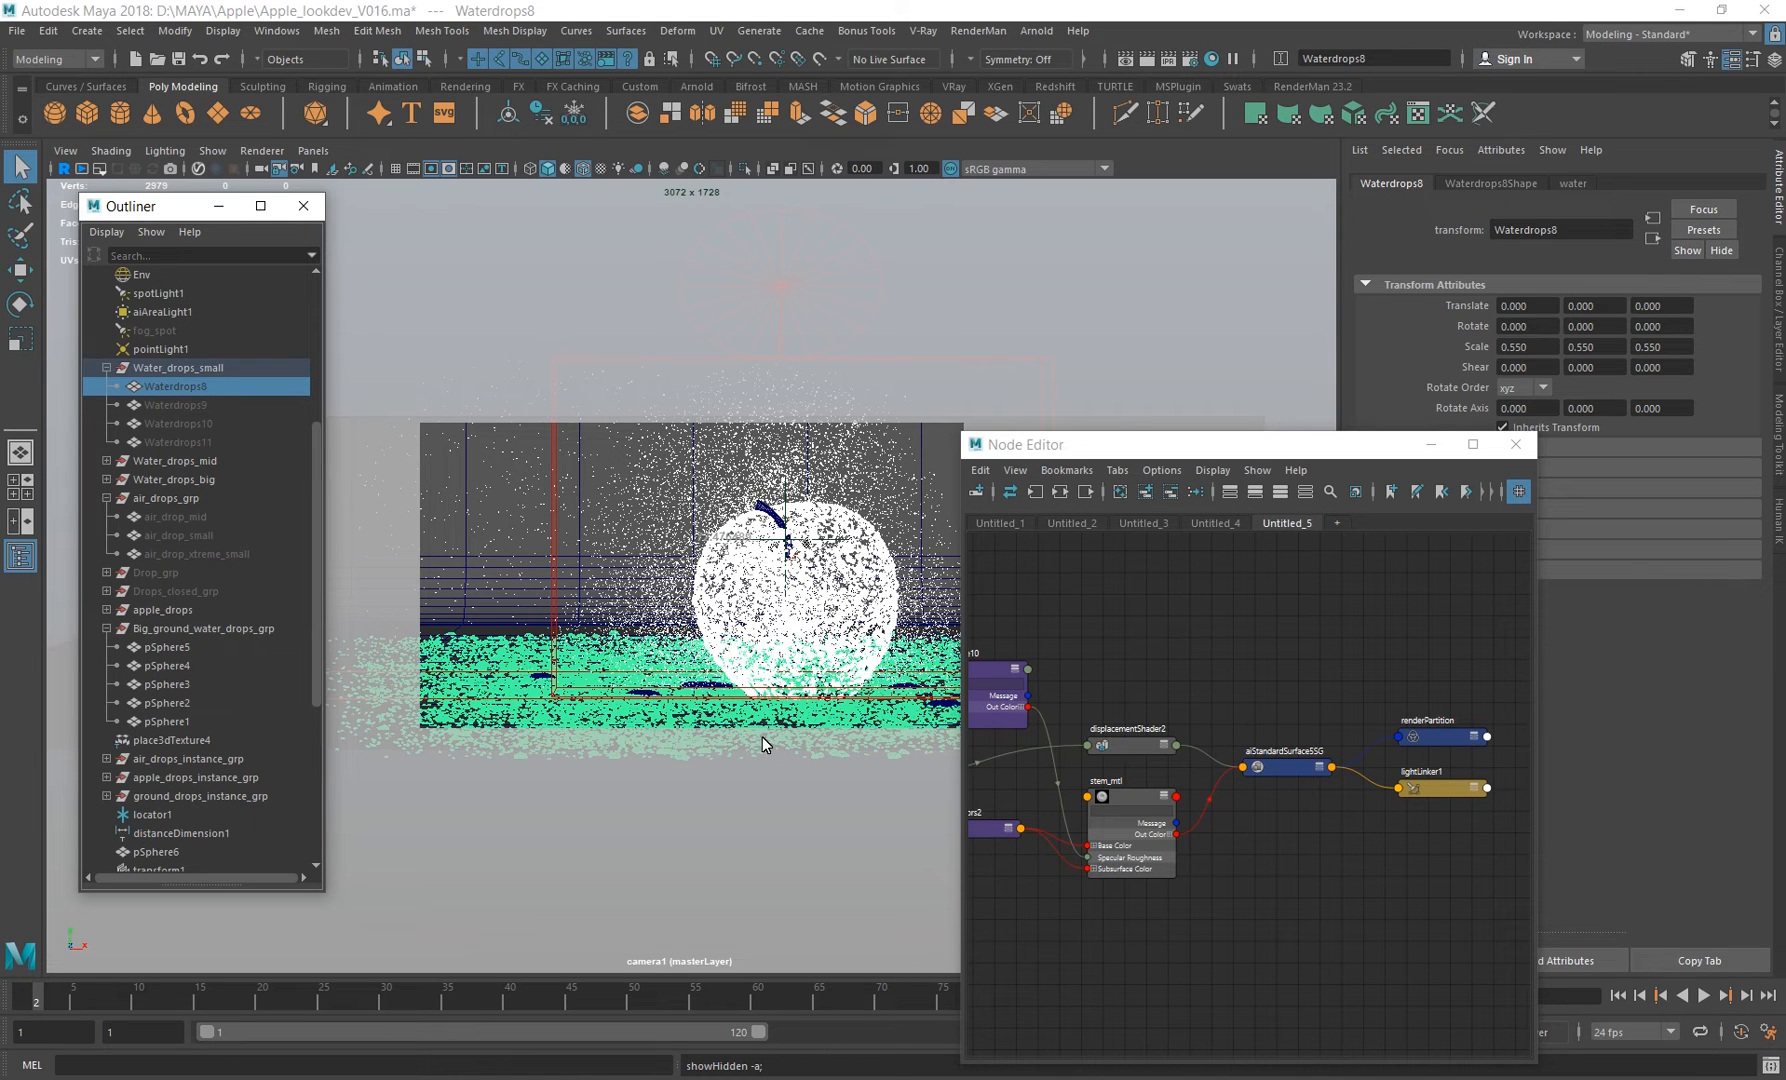
{"action": "left_click", "coordinate": [170, 647]}
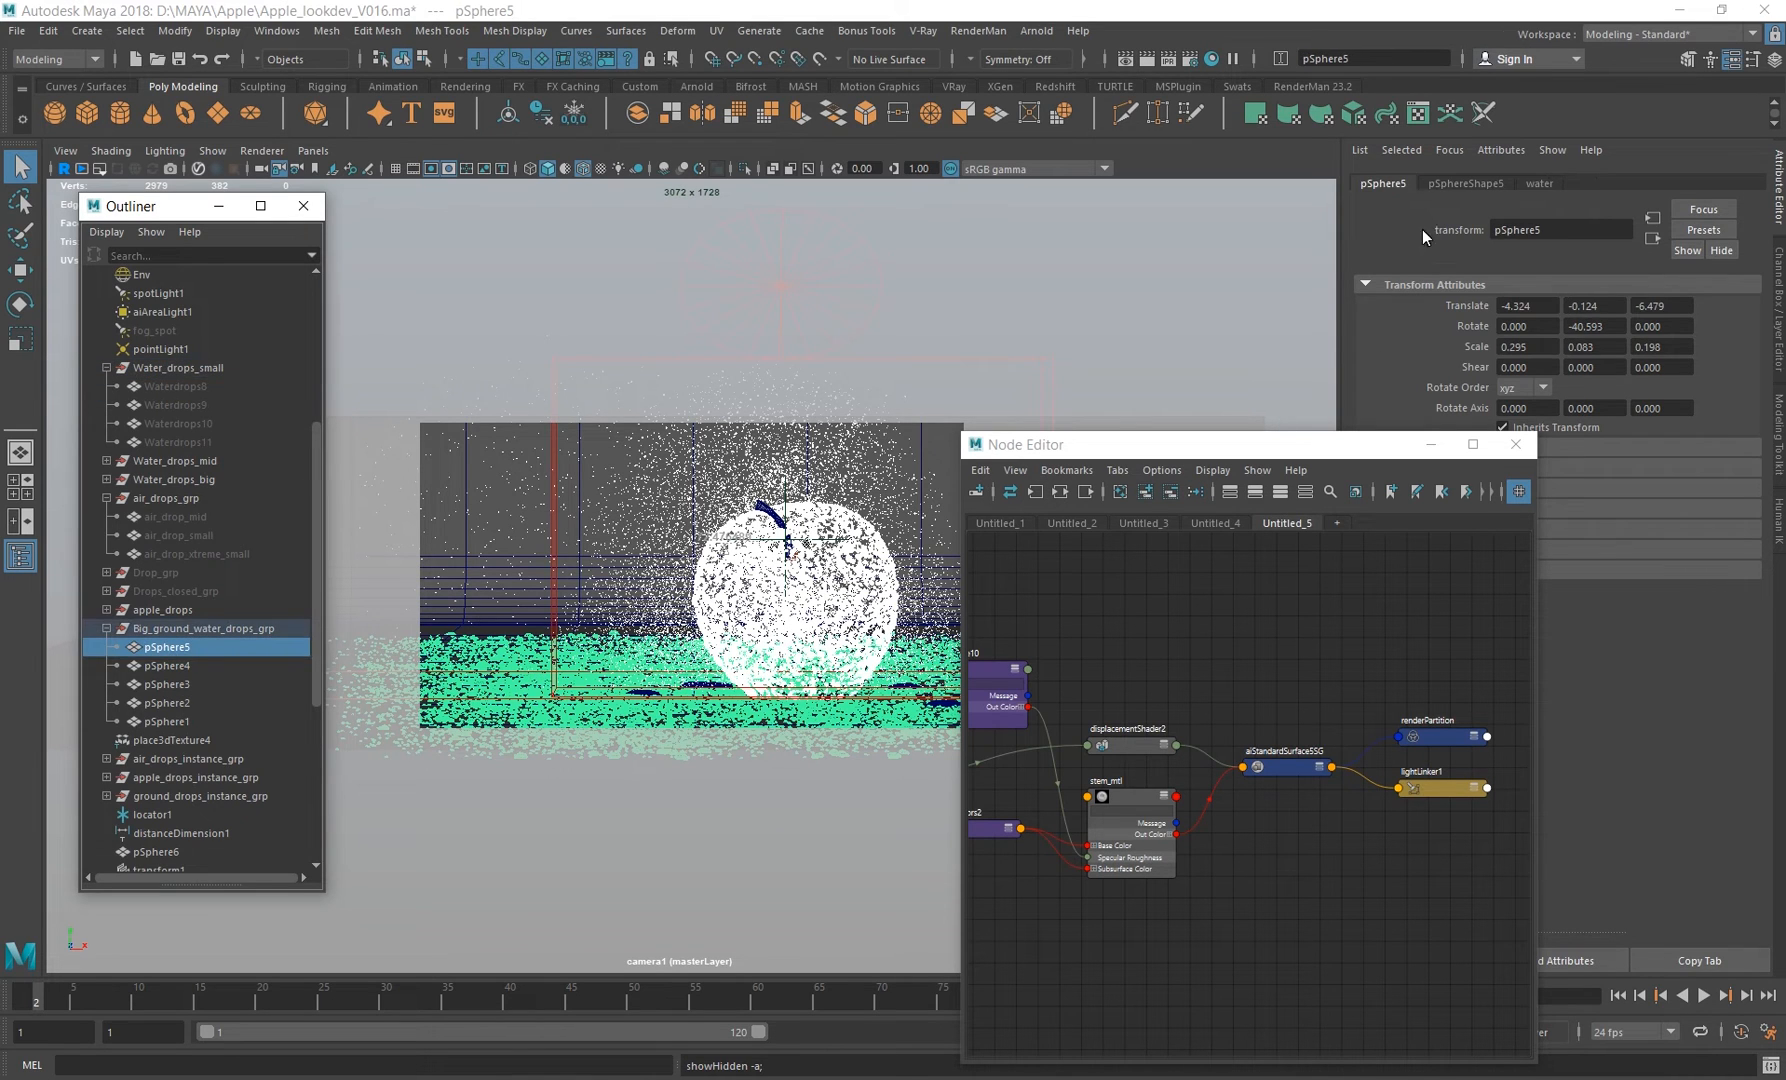
{"action": "left_click", "coordinate": [1543, 184]}
{"action": "left_click_drag", "start_coordinate": [1285, 444], "coordinate": [1132, 509]}
{"action": "double_click", "coordinate": [1550, 230]}
{"action": "double_click", "coordinate": [1527, 655]}
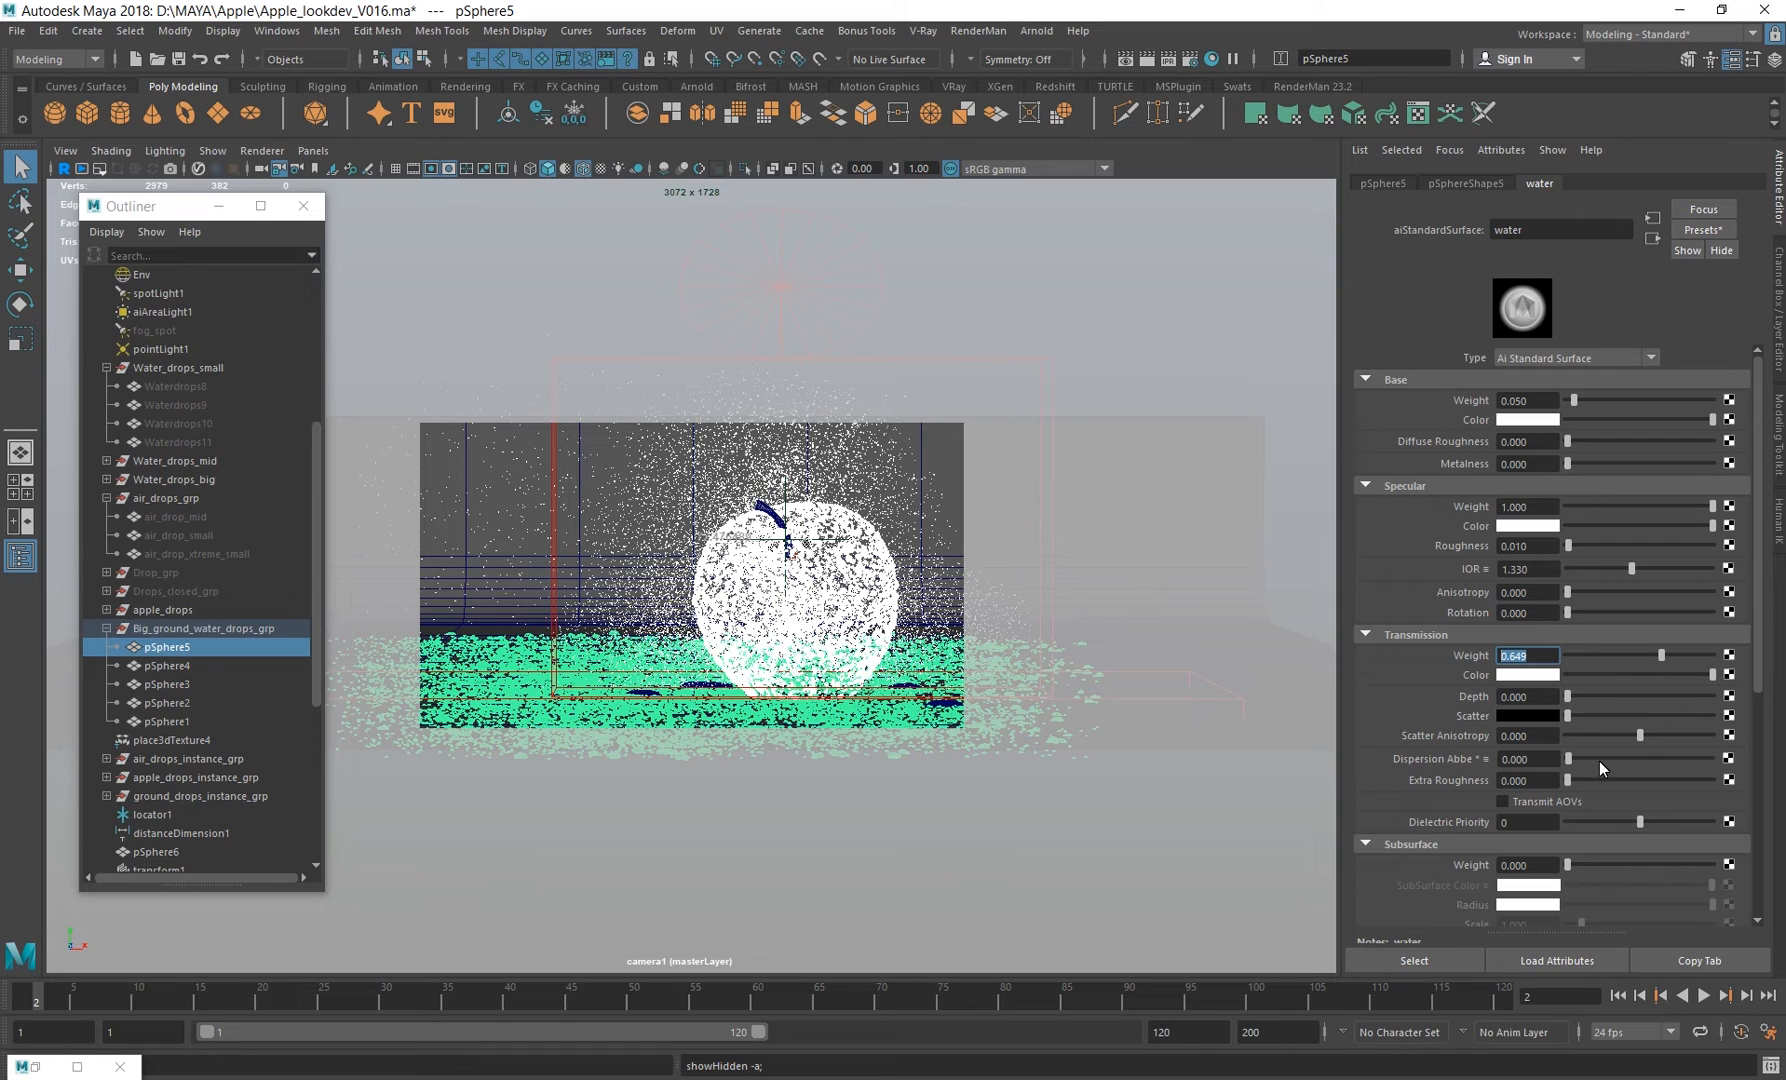
{"action": "scroll", "coordinate": [1485, 728], "scroll_direction": "down", "scroll_amount": 2}
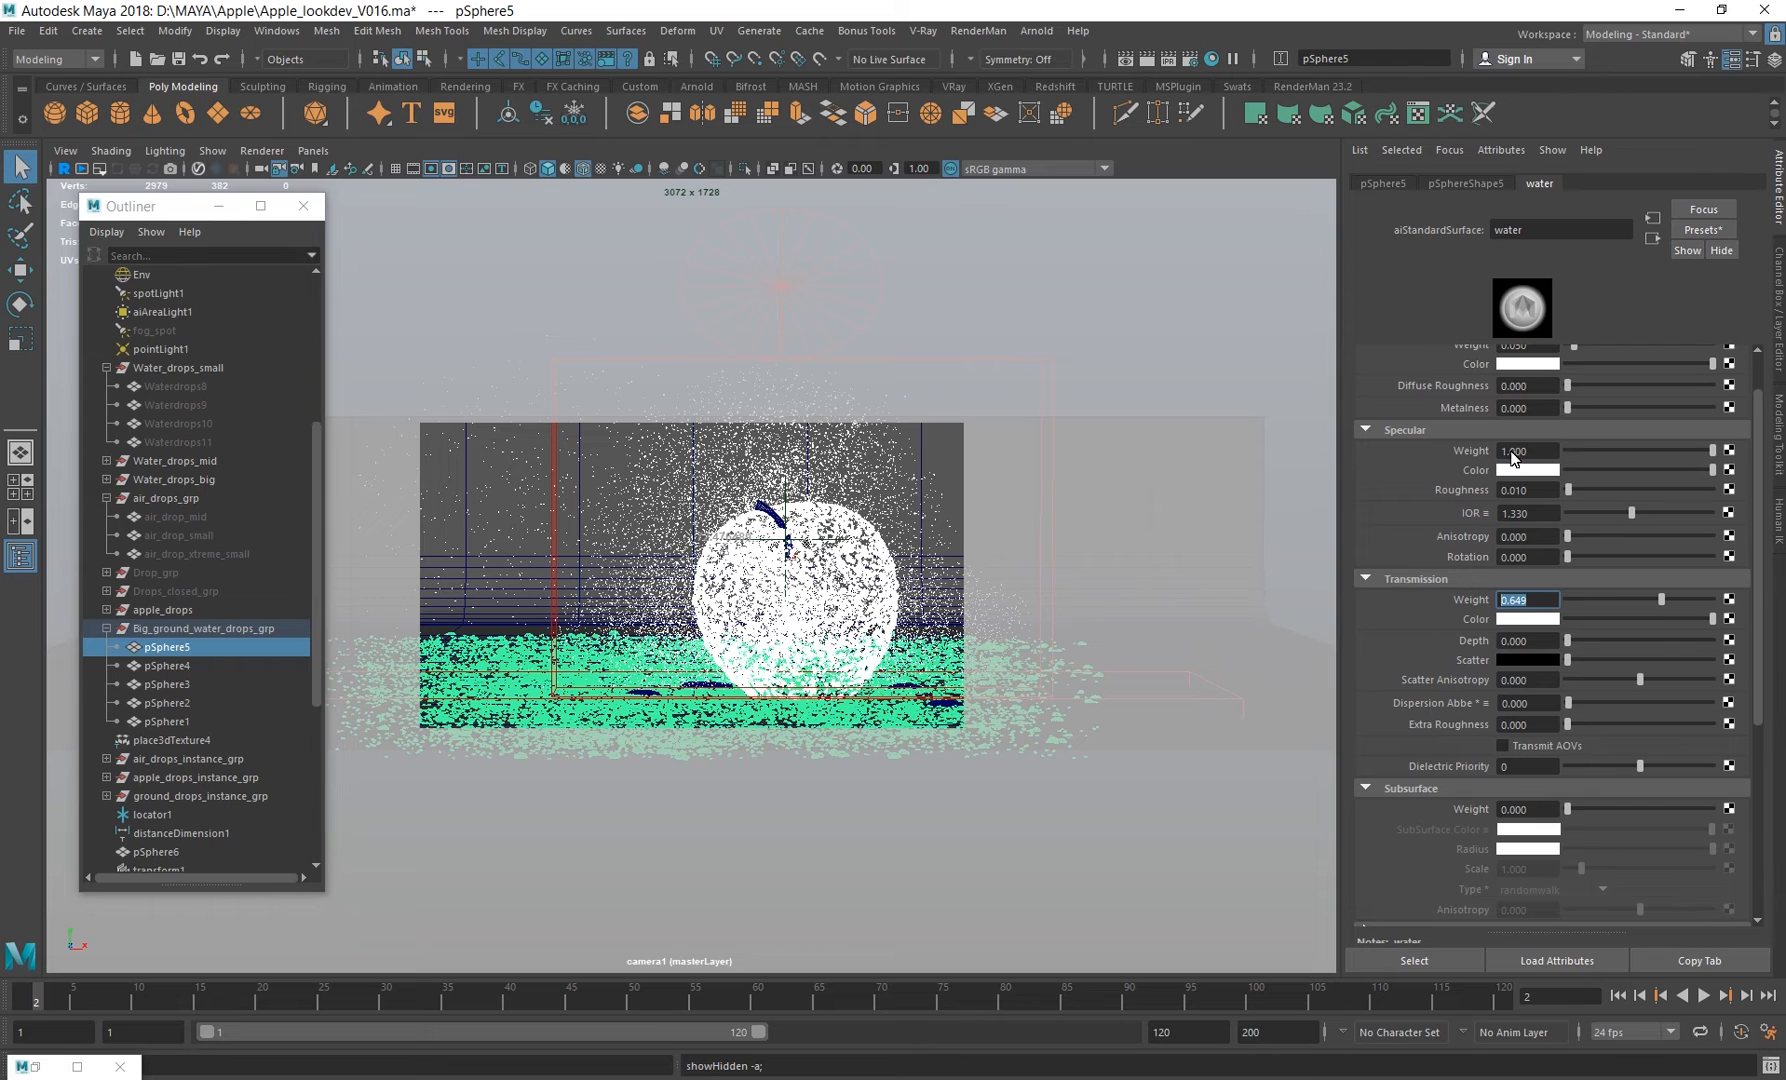
{"action": "left_click", "coordinate": [1533, 513]}
Select air_drop_mid and air_drop_small and examine the specular roughness and transmission weight of air_drop_water_mtl.
{"action": "left_click", "coordinate": [697, 457]}
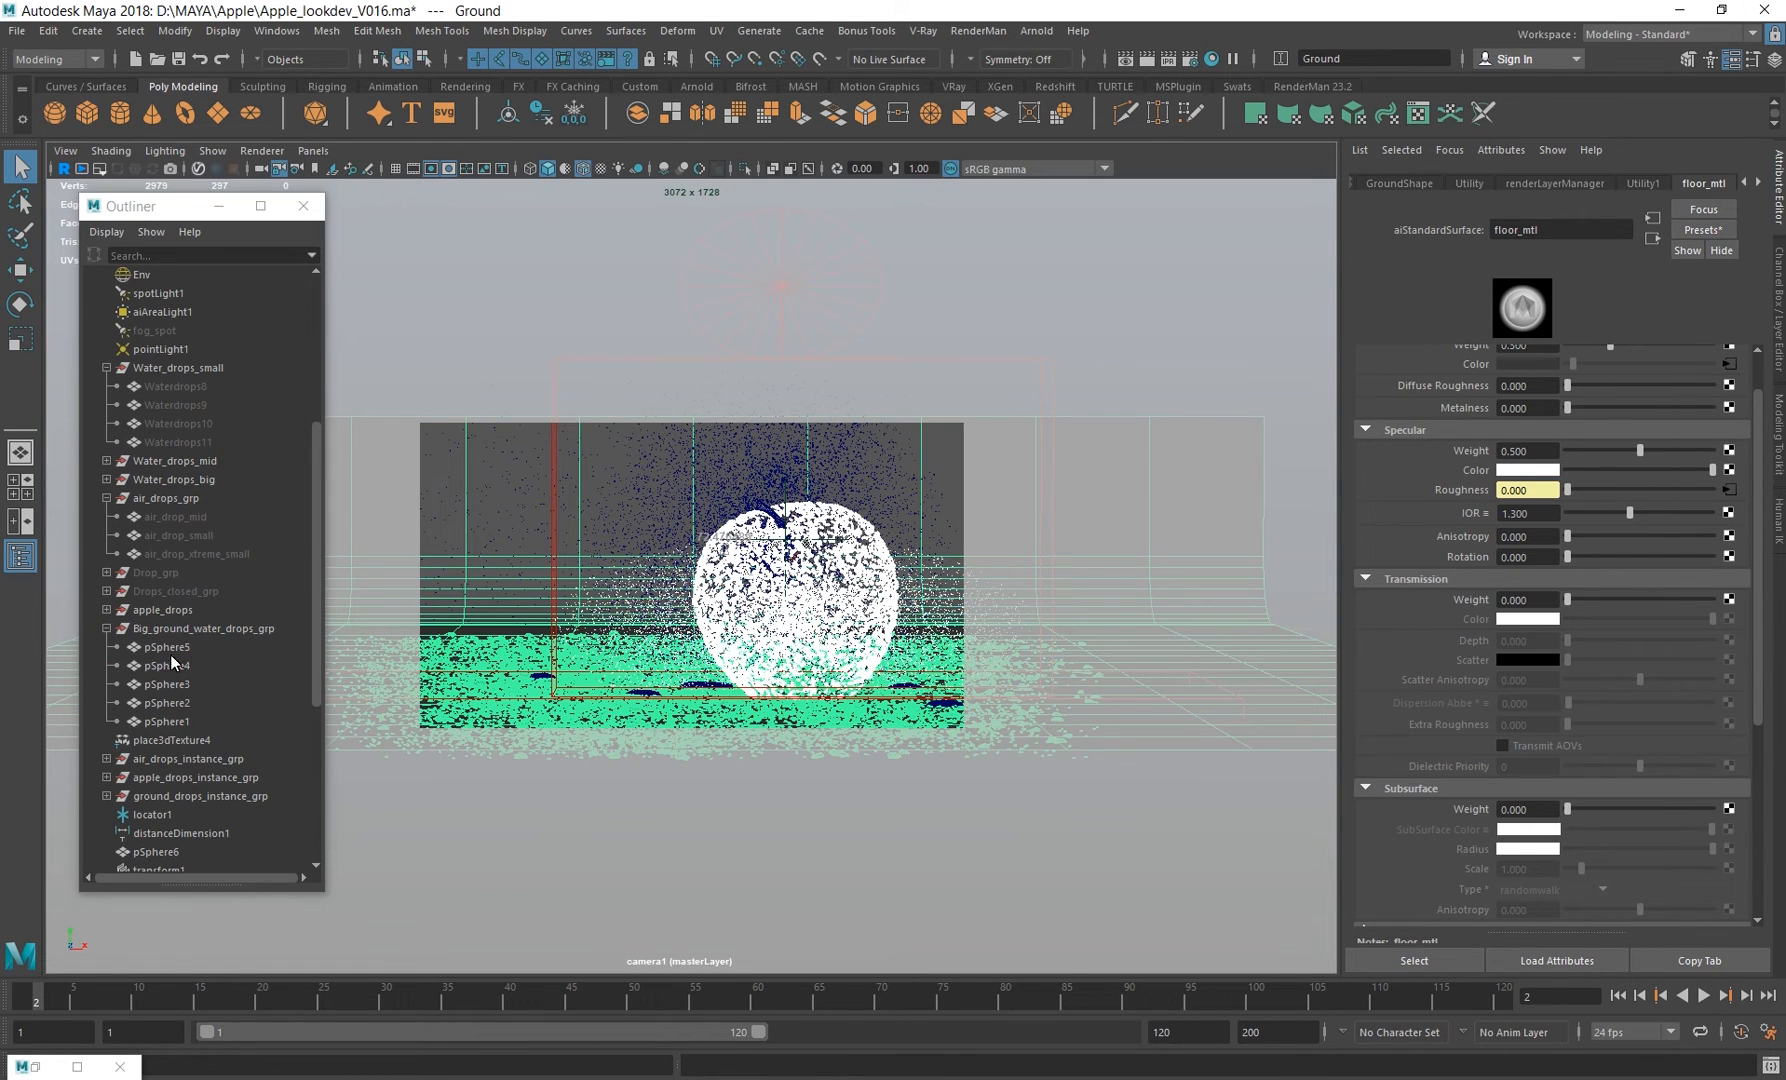
{"action": "left_click", "coordinate": [159, 518]}
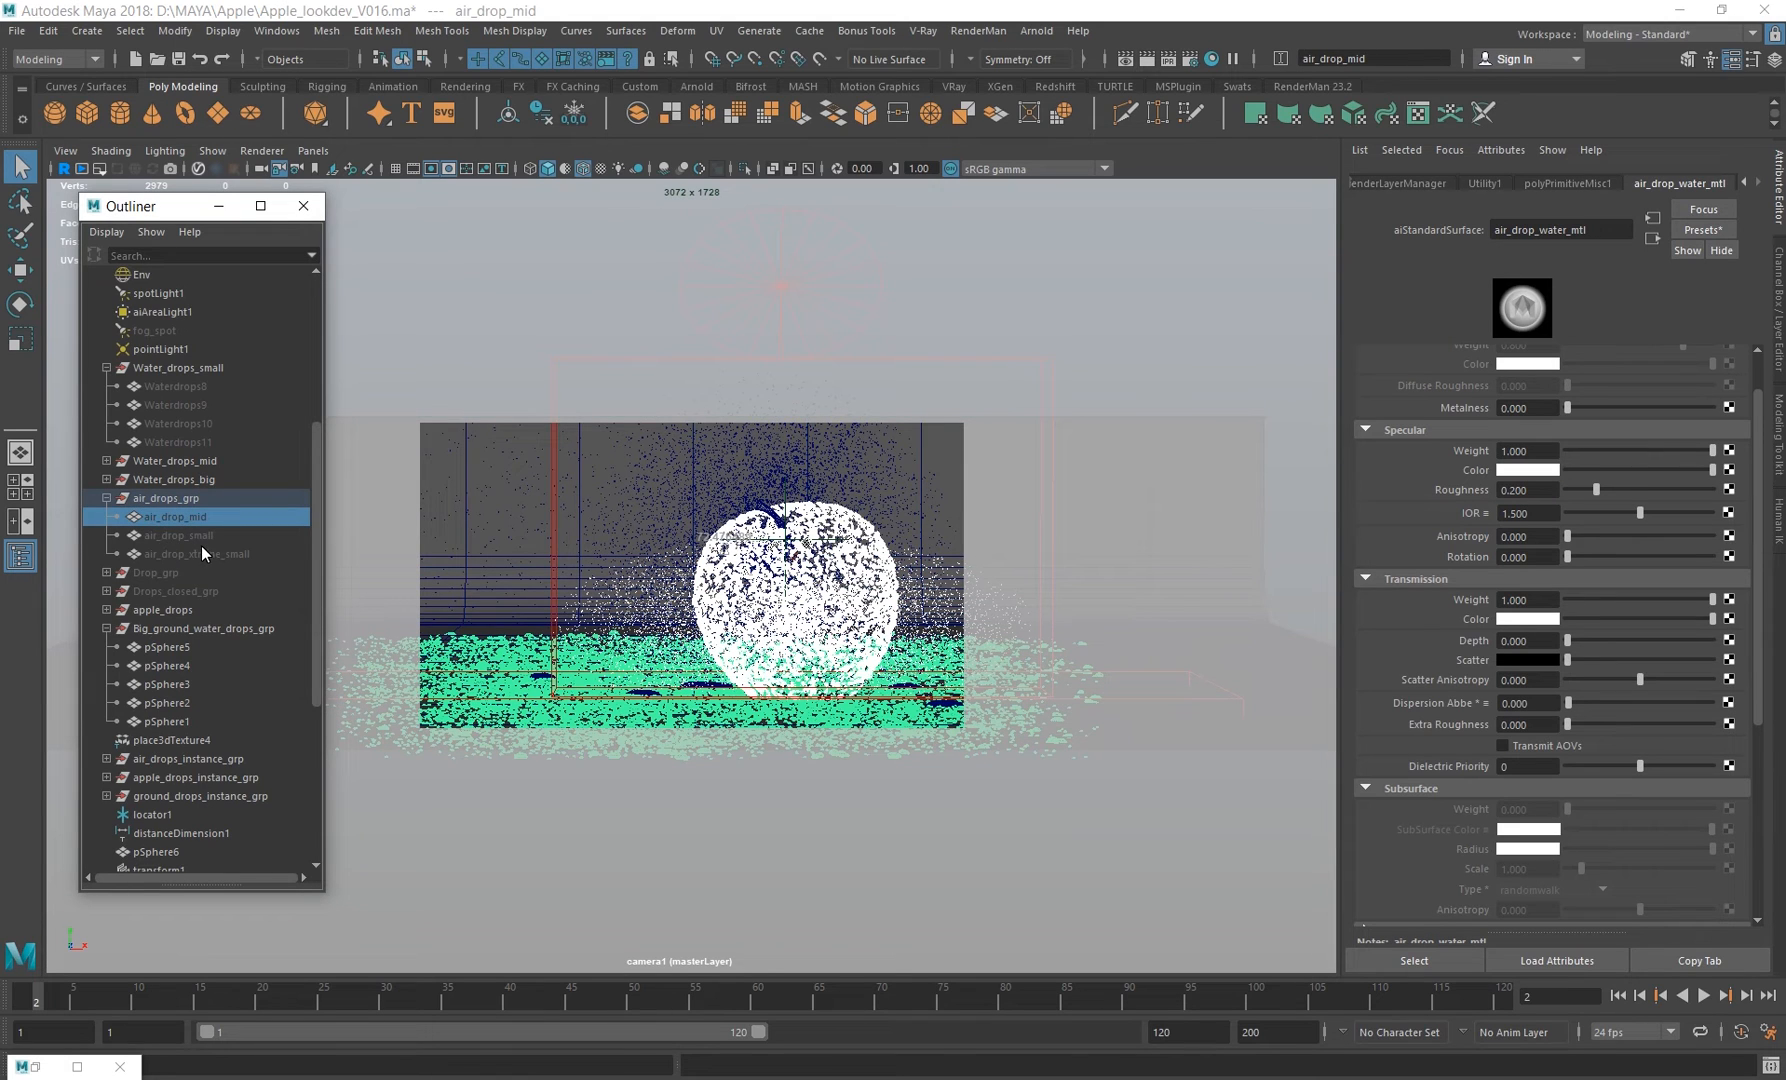
{"action": "left_click", "coordinate": [192, 538]}
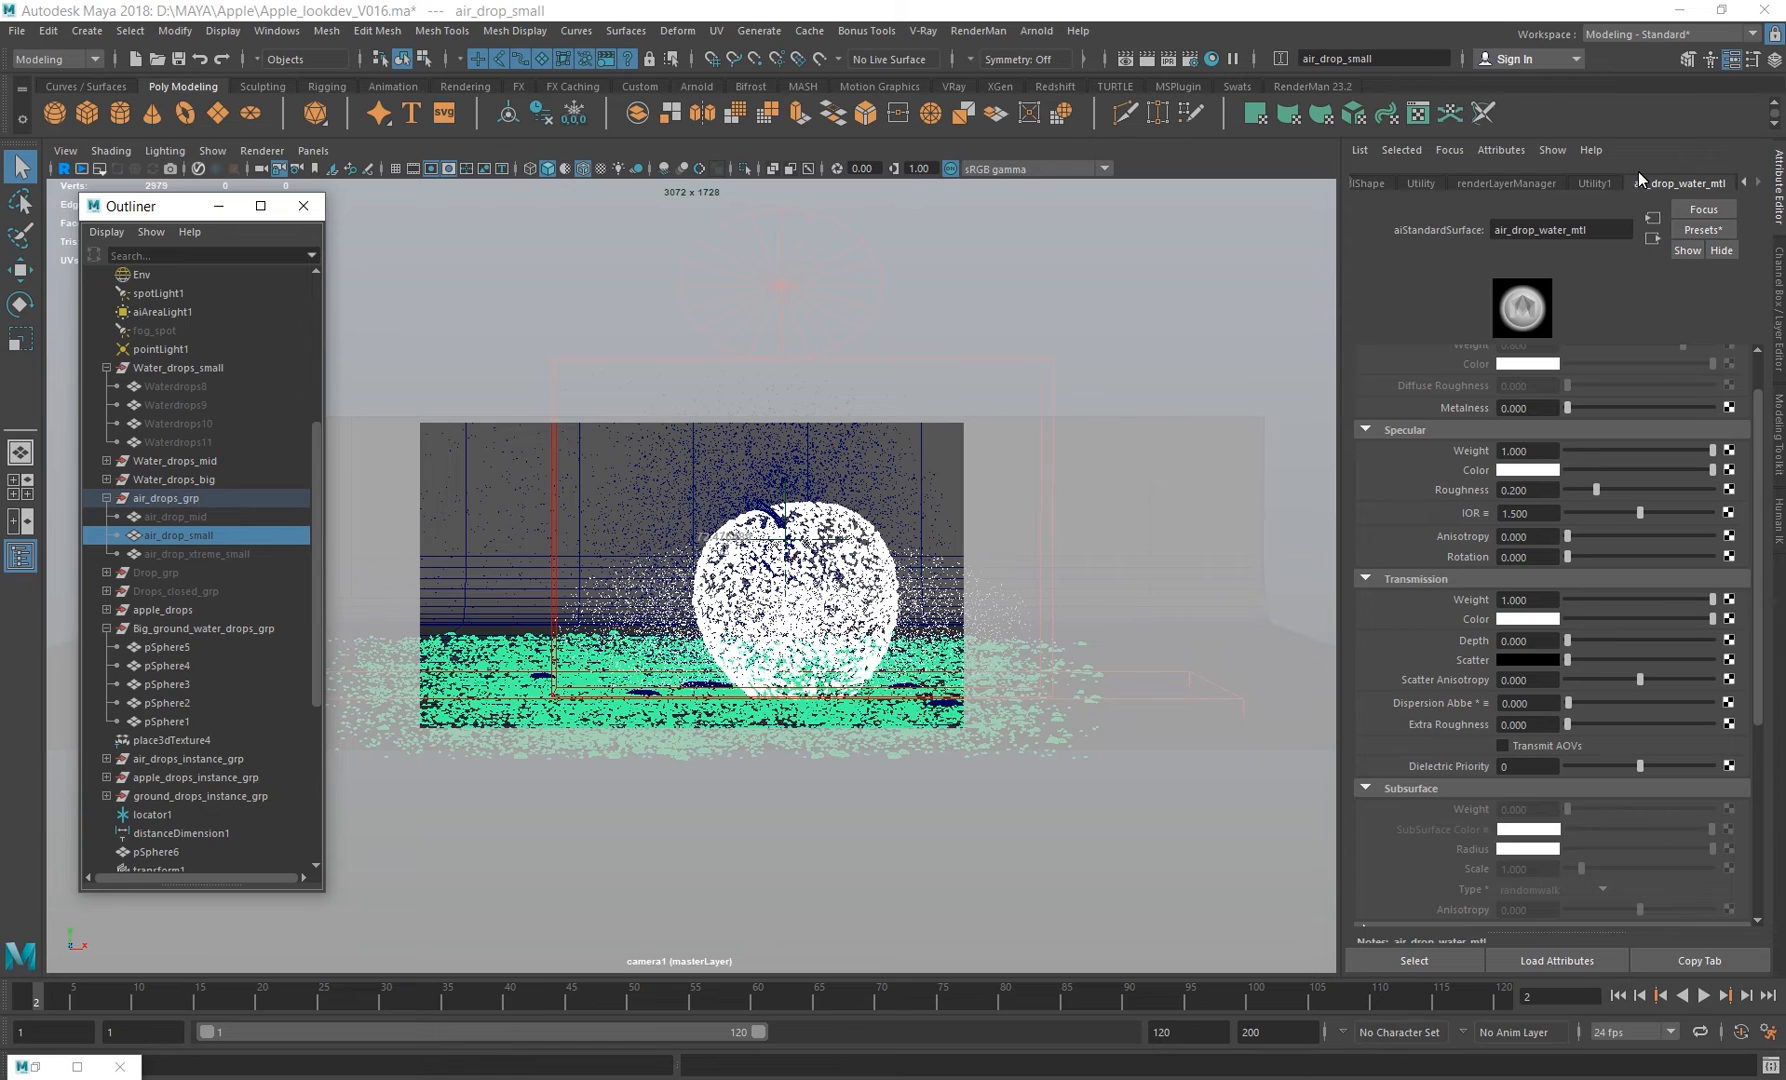
{"action": "scroll", "coordinate": [1519, 532], "scroll_direction": "up", "scroll_amount": 2}
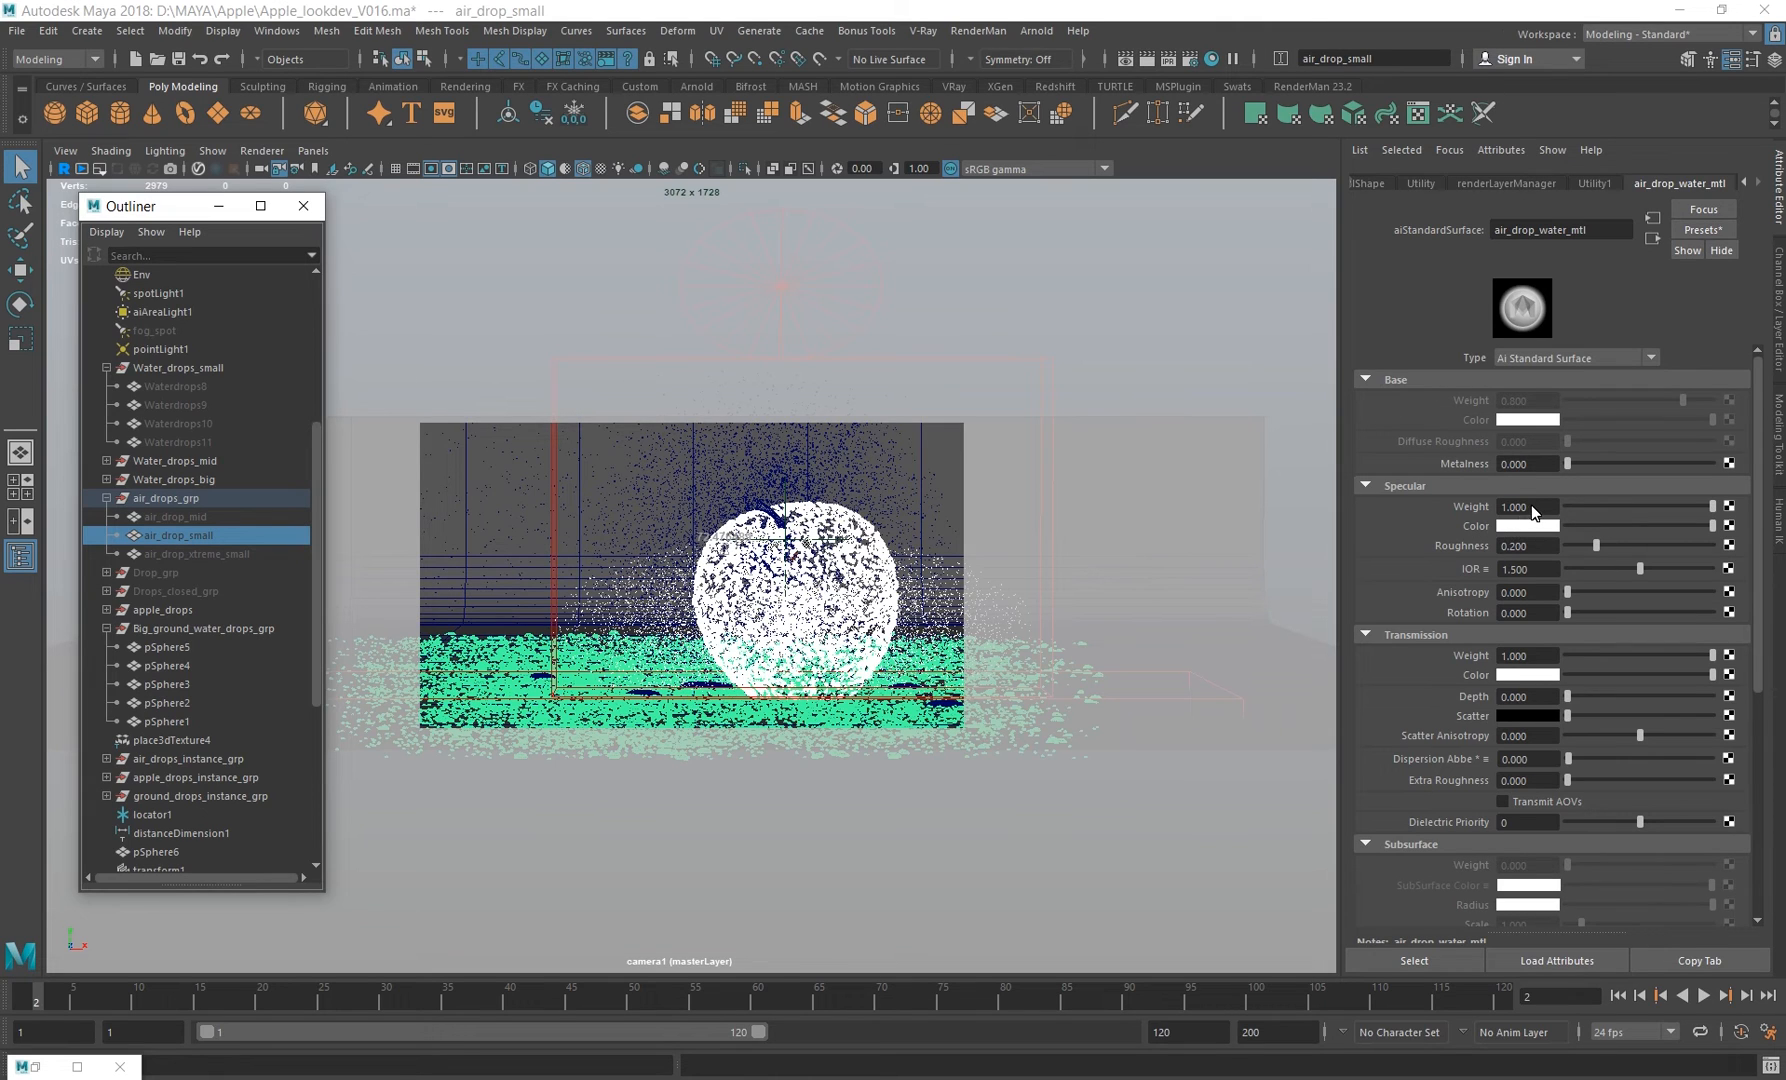
{"action": "left_click", "coordinate": [1527, 546]}
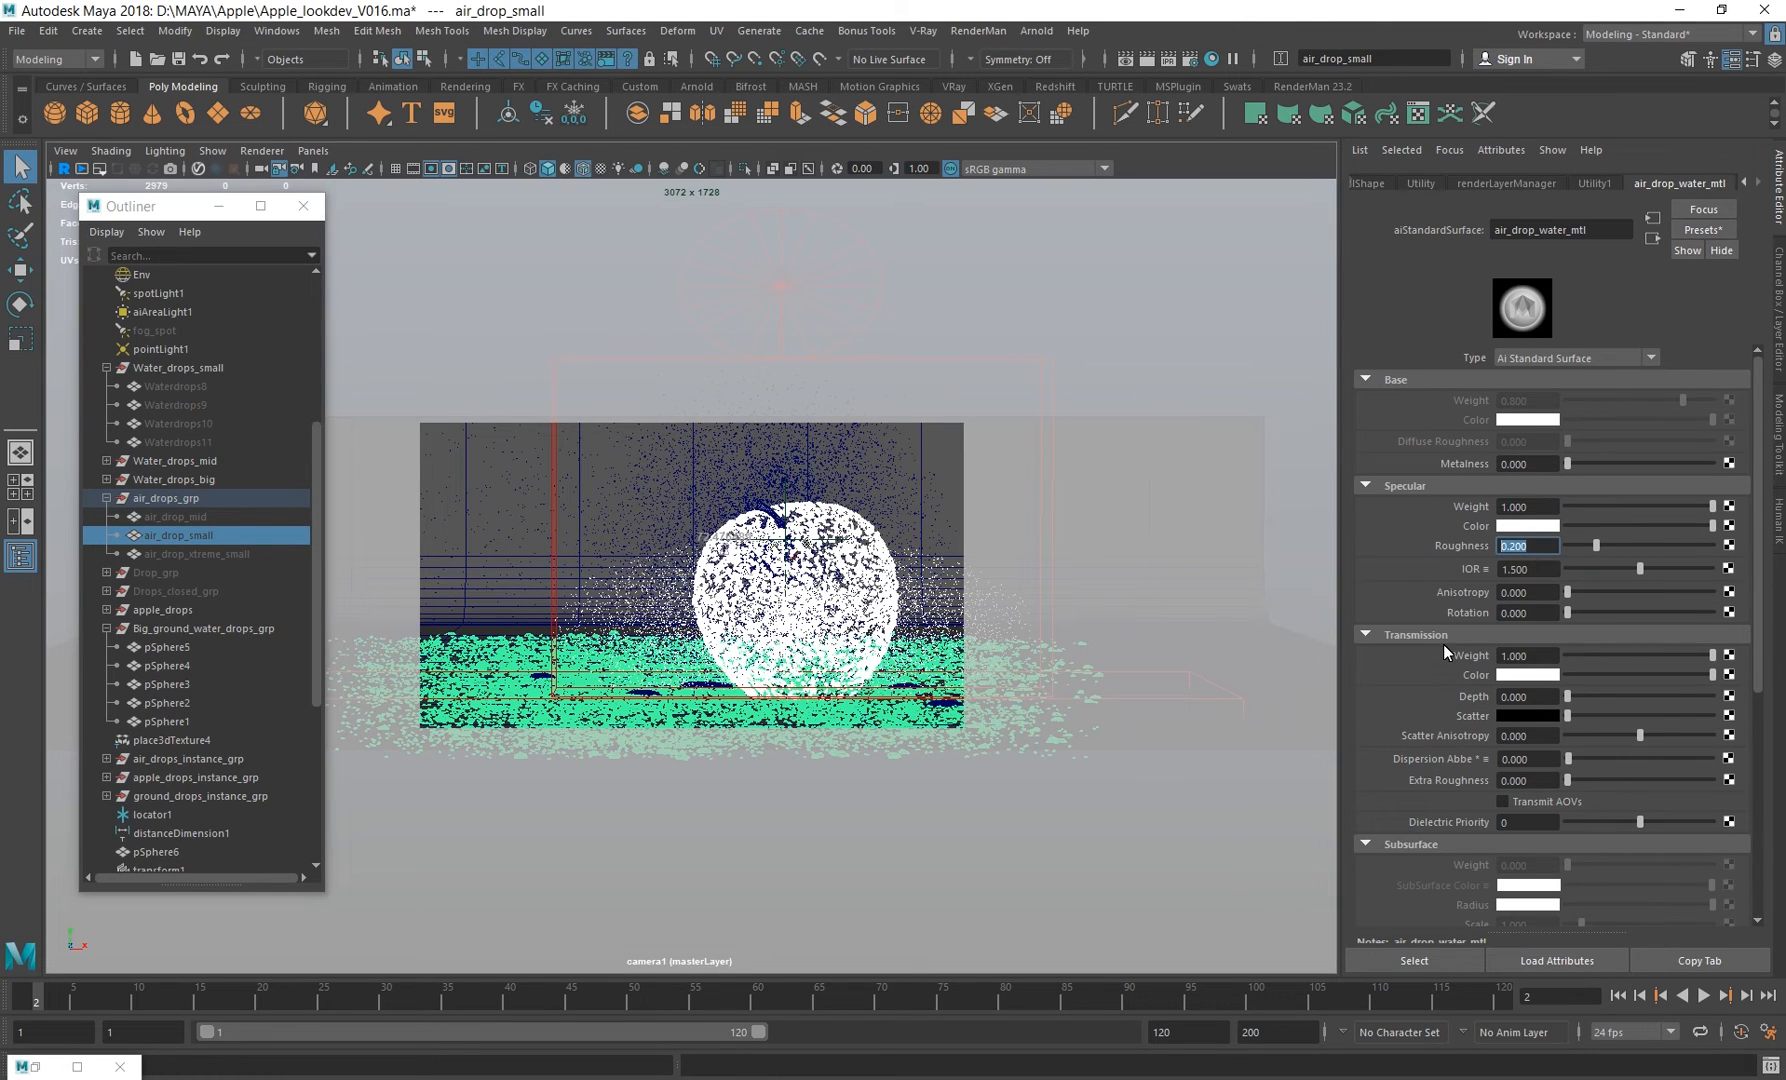
{"action": "left_click", "coordinate": [1527, 656]}
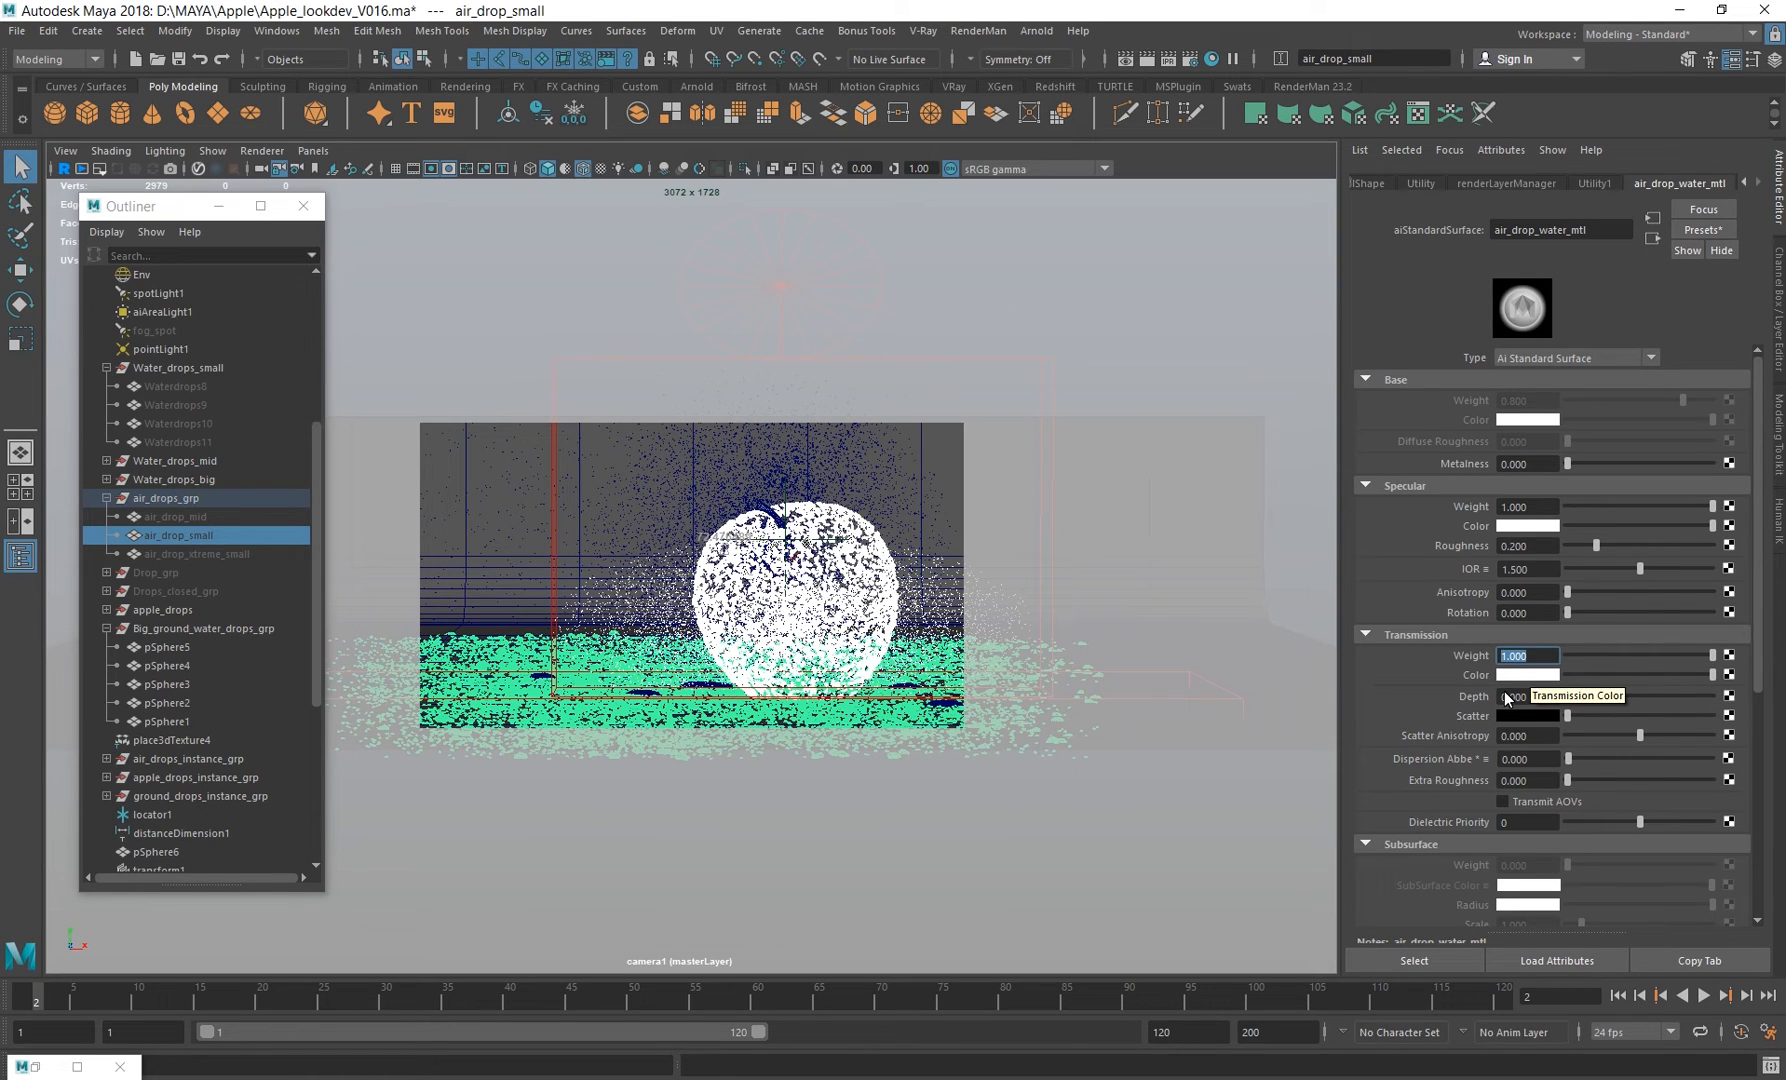
{"action": "left_click", "coordinate": [1535, 548]}
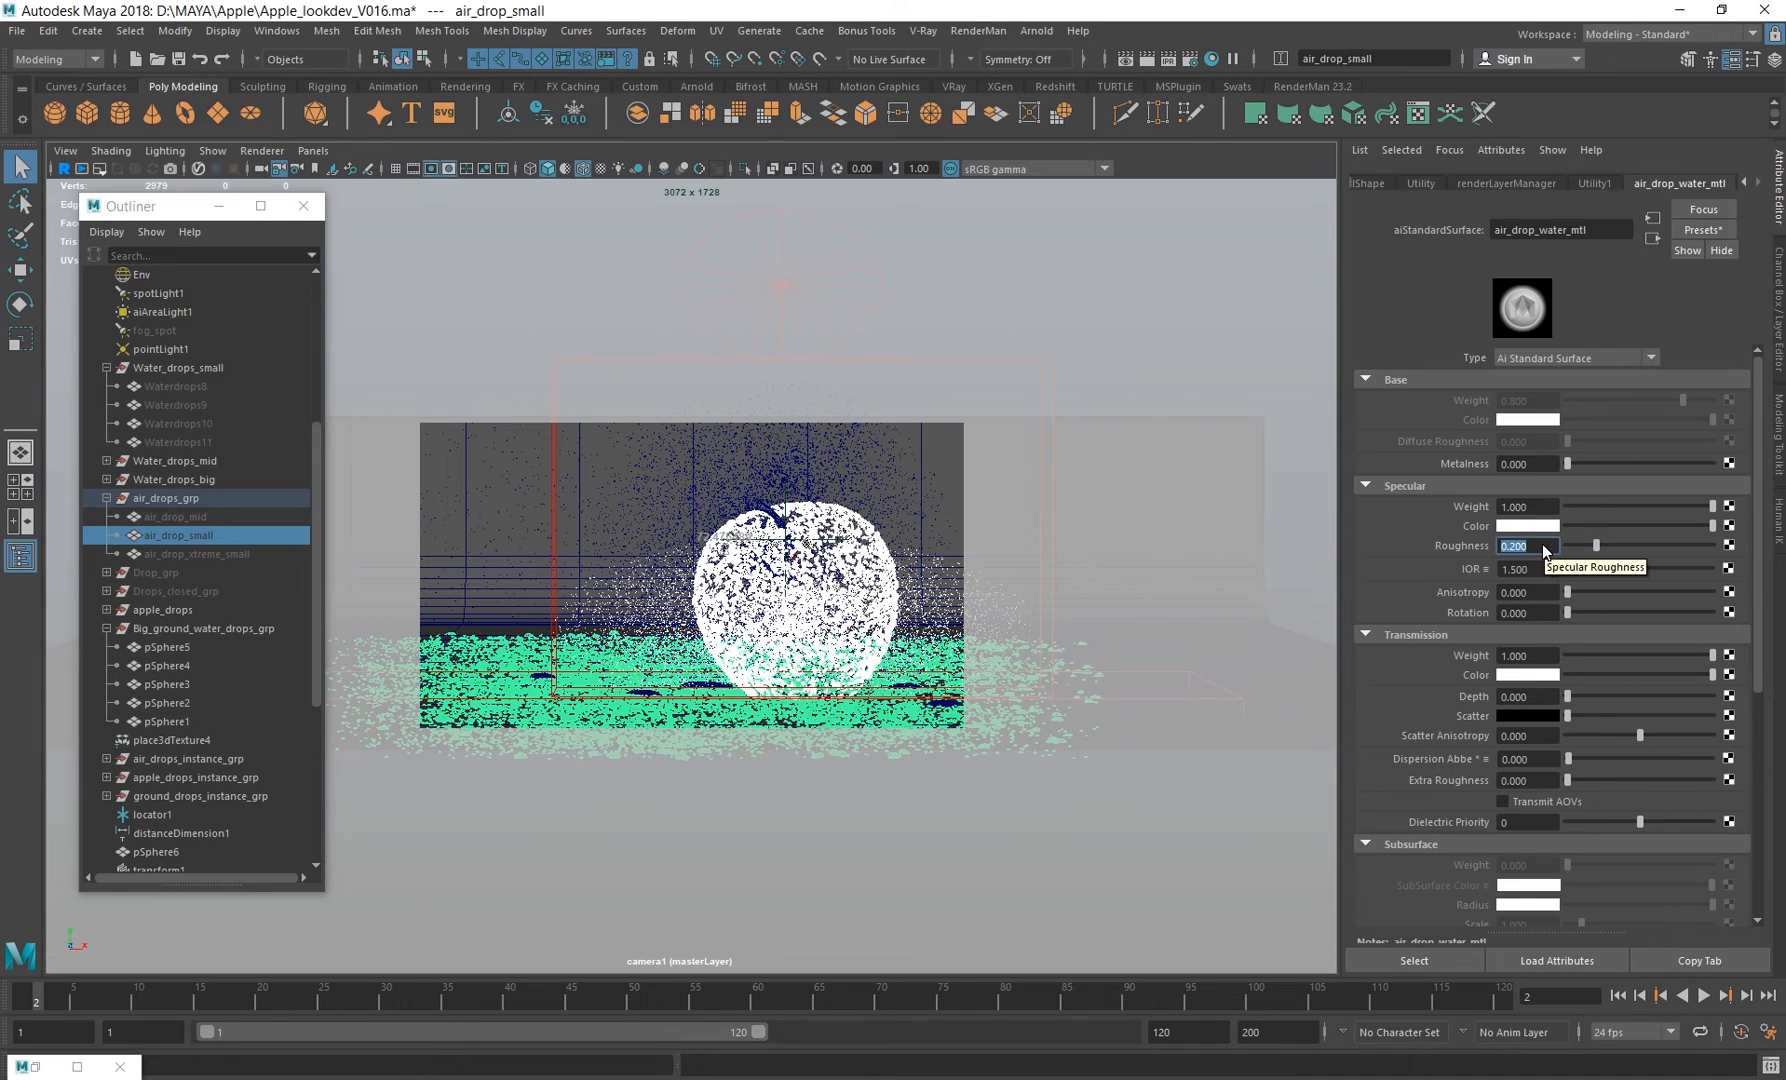